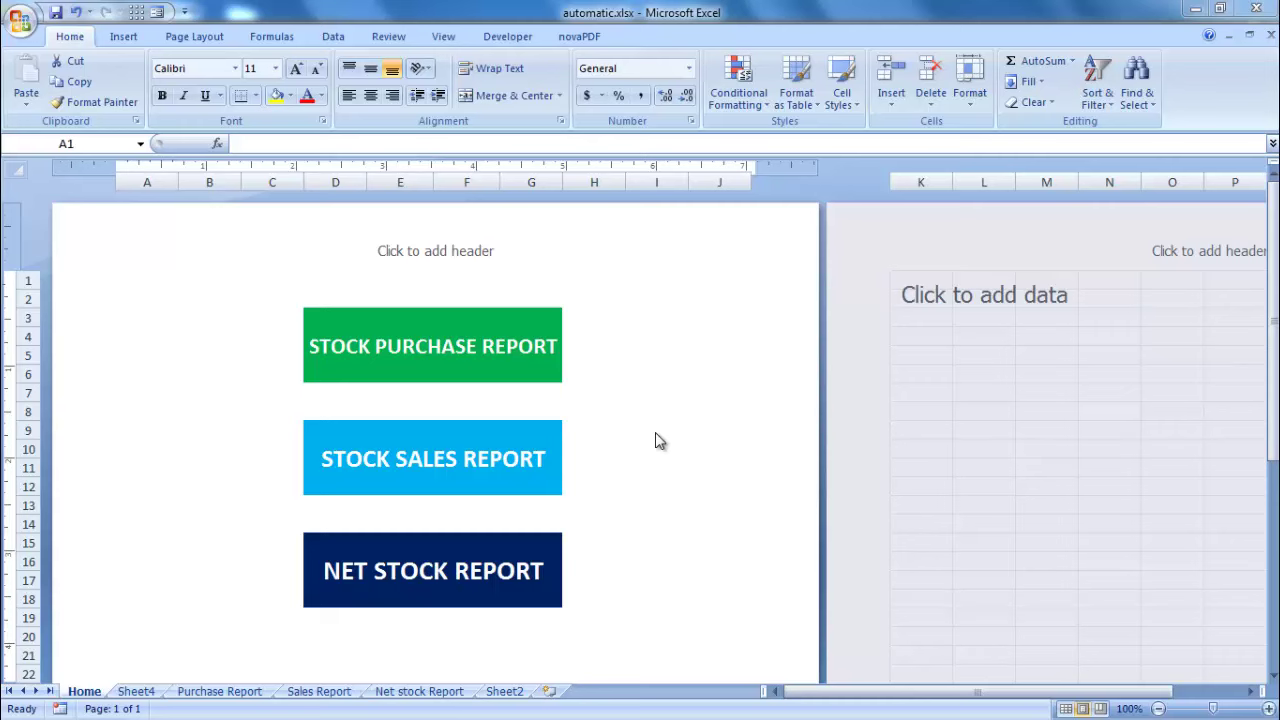
# Visit the Stock Purchase, Stock Sales and Net Stock reports from Home, ending on Net Stock Report
pyautogui.click(480, 350)
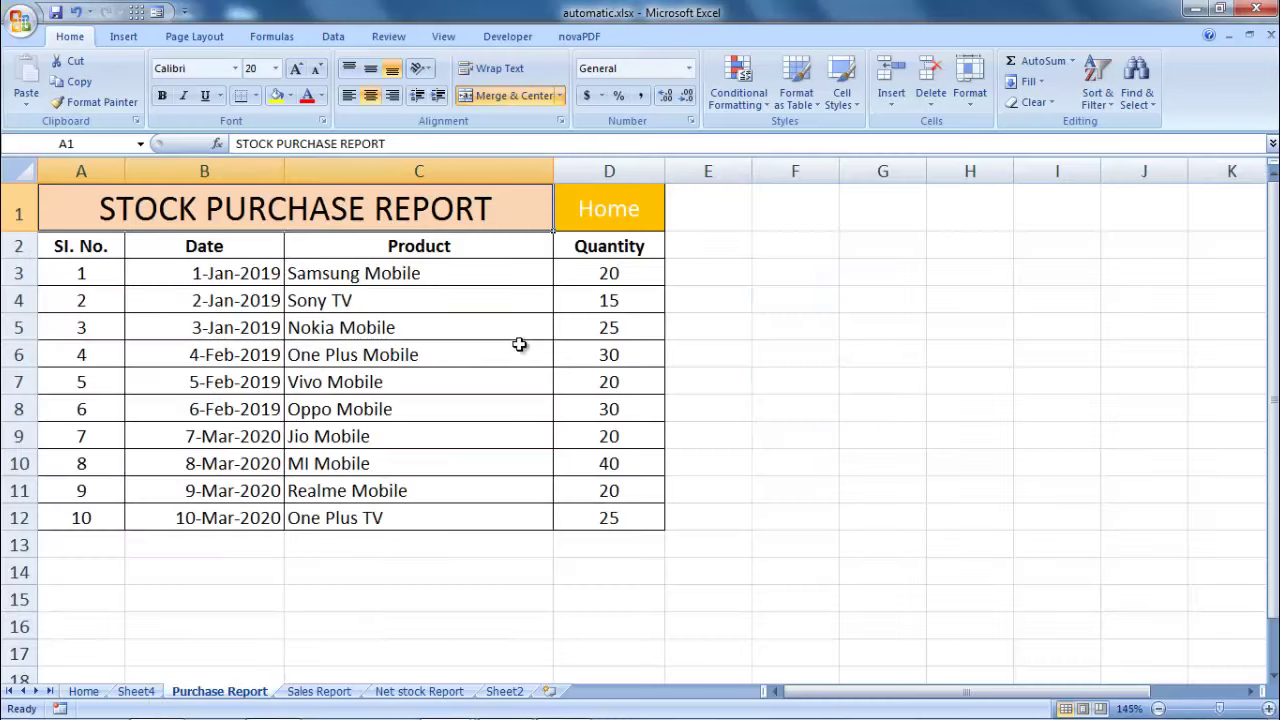
pyautogui.click(604, 228)
pyautogui.click(437, 462)
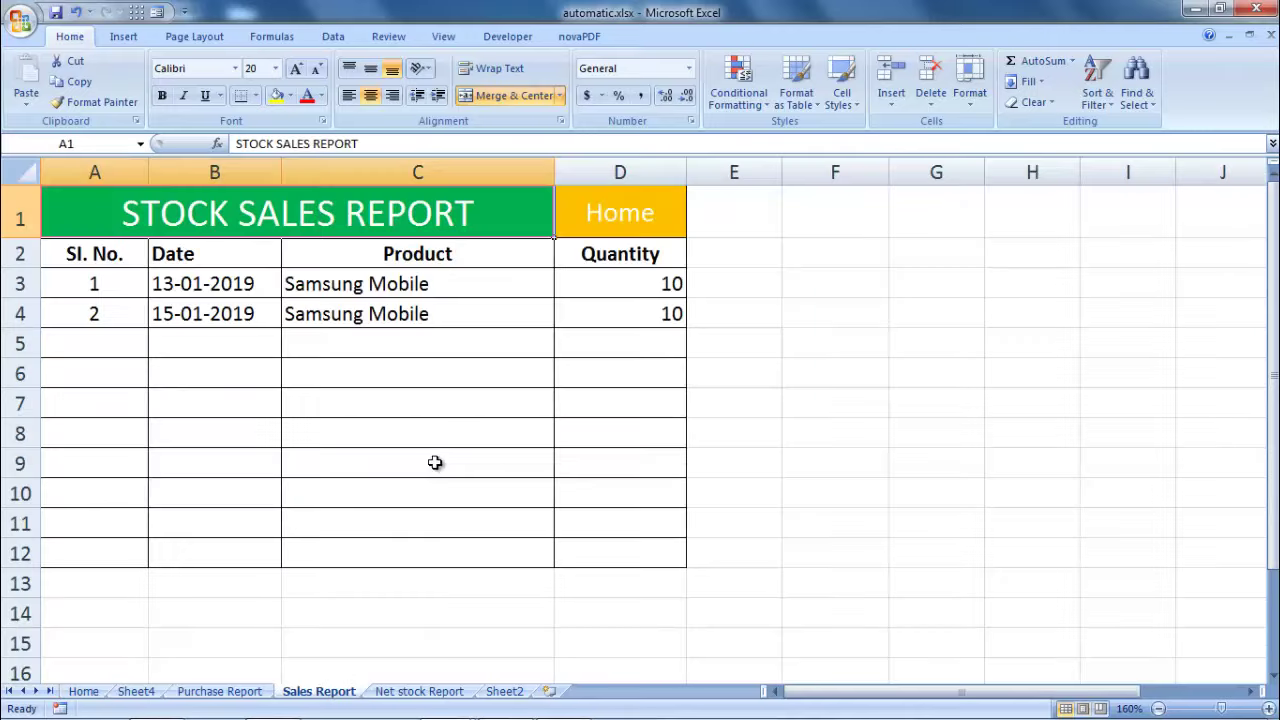
pyautogui.click(603, 220)
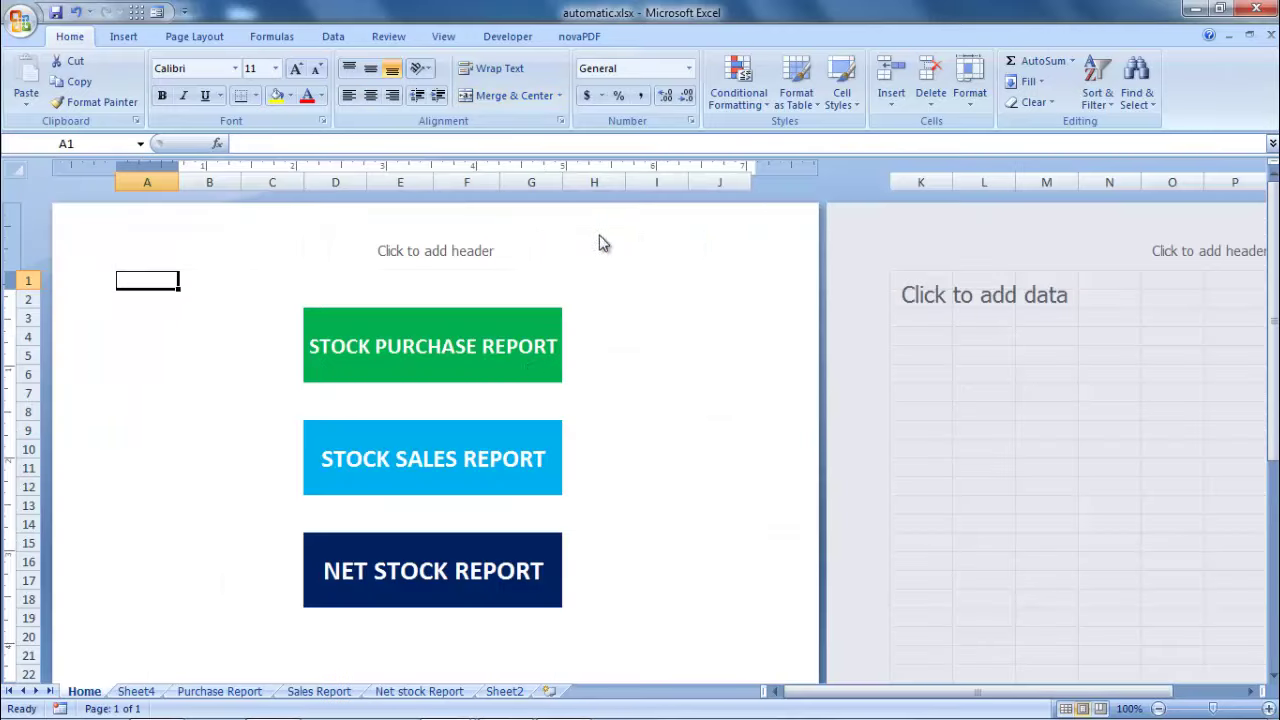
pyautogui.click(457, 587)
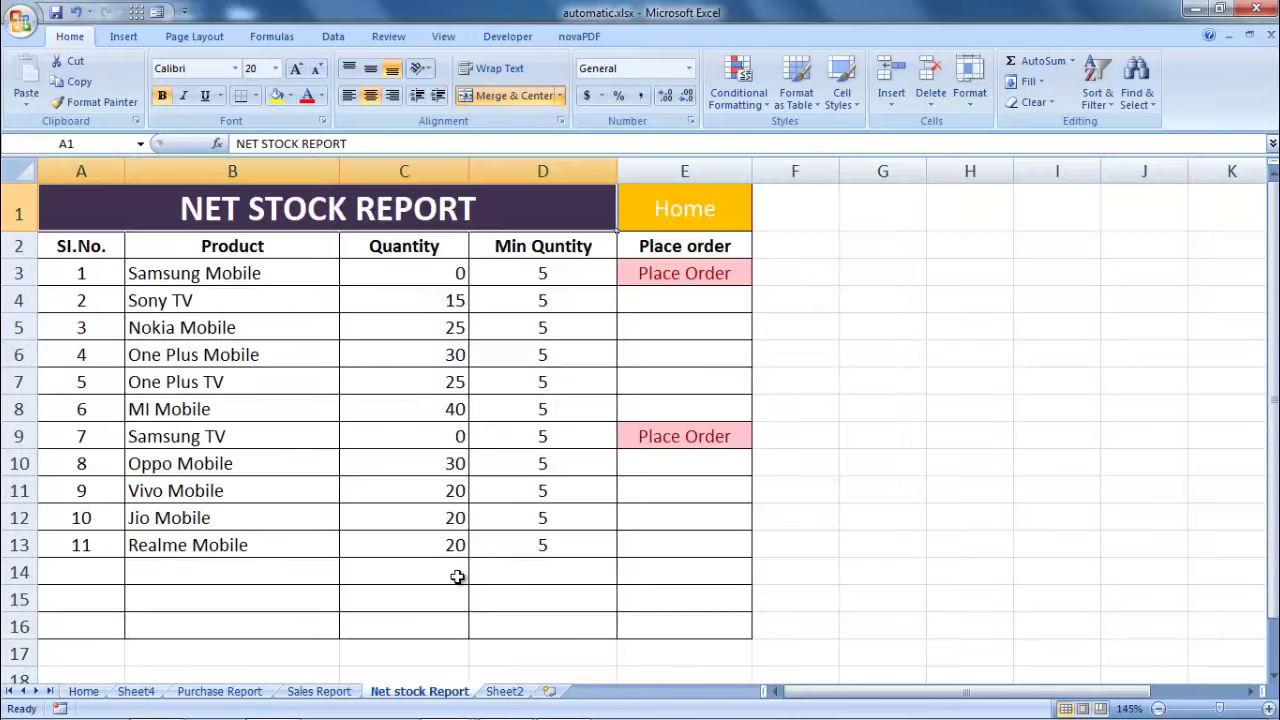
pyautogui.click(712, 222)
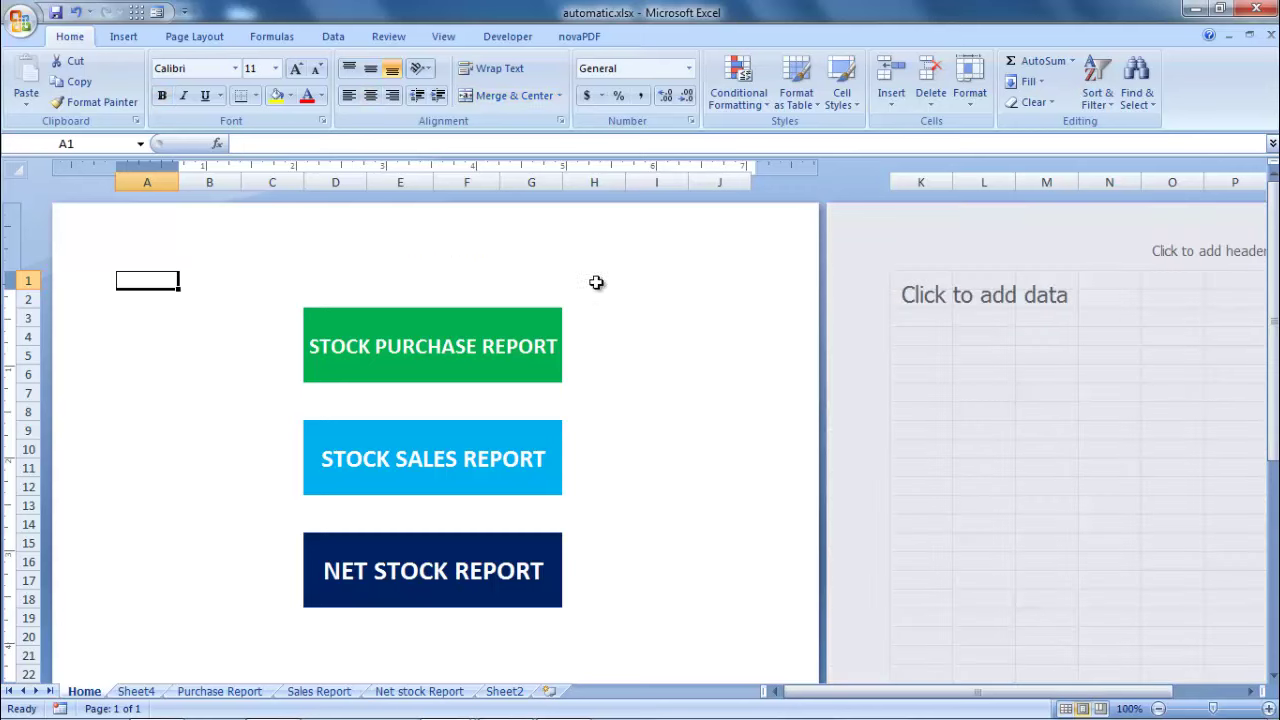
pyautogui.click(474, 582)
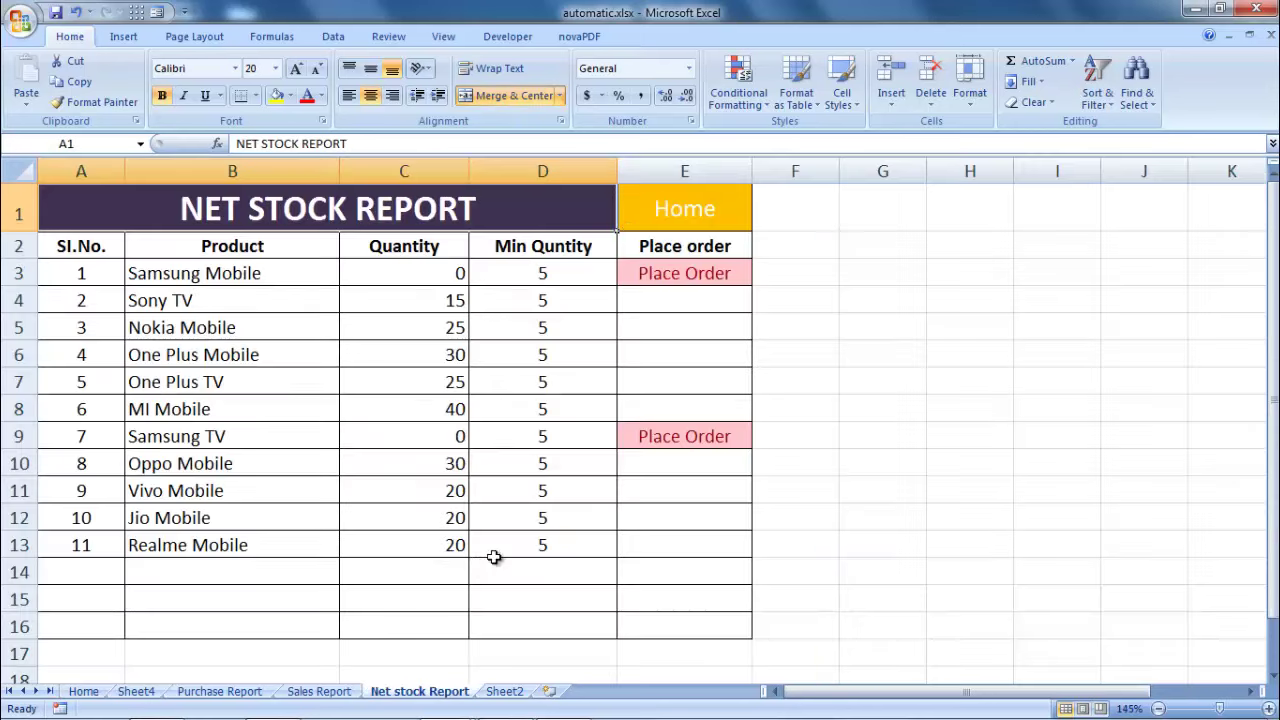
pyautogui.click(544, 300)
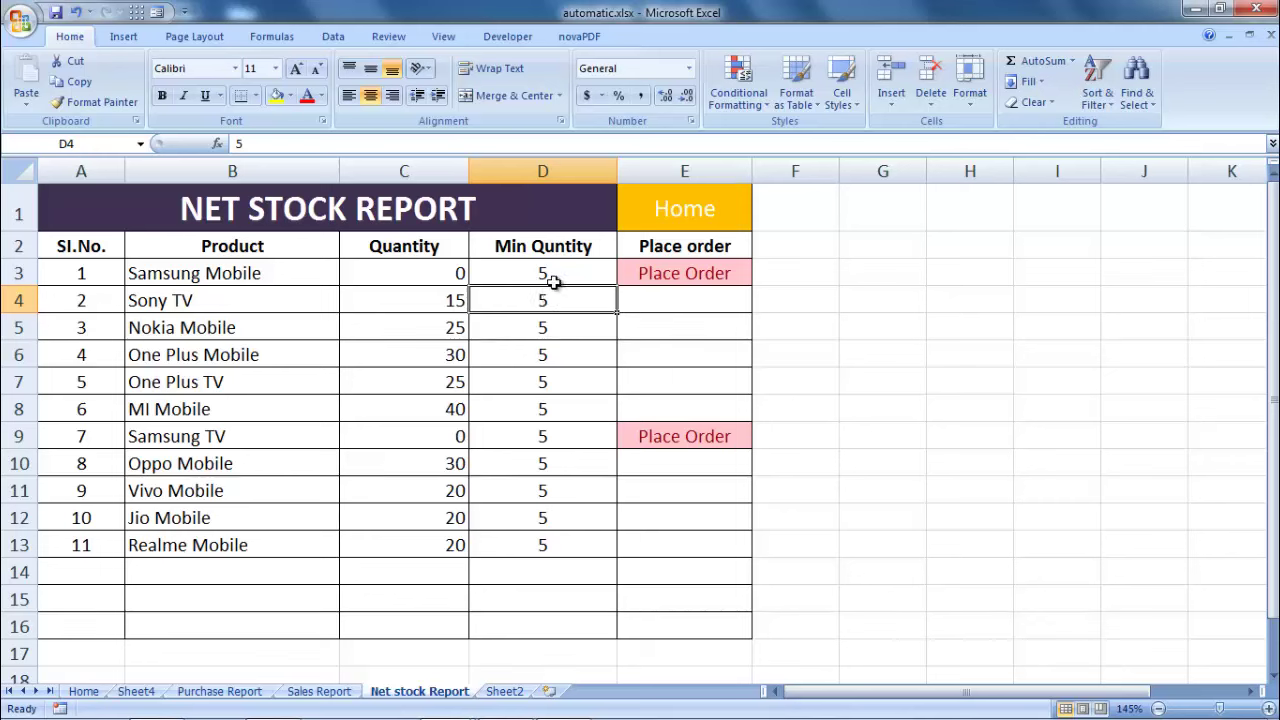
pyautogui.click(546, 278)
pyautogui.click(544, 300)
pyautogui.click(546, 333)
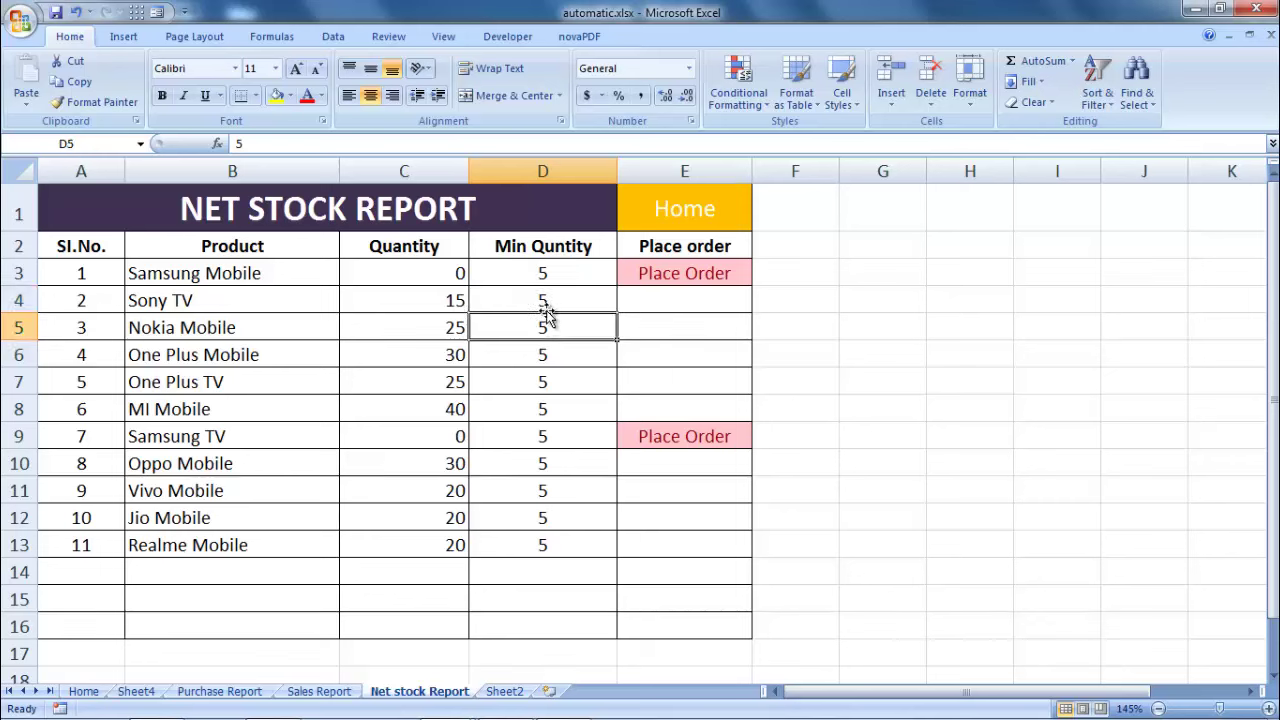
pyautogui.click(547, 302)
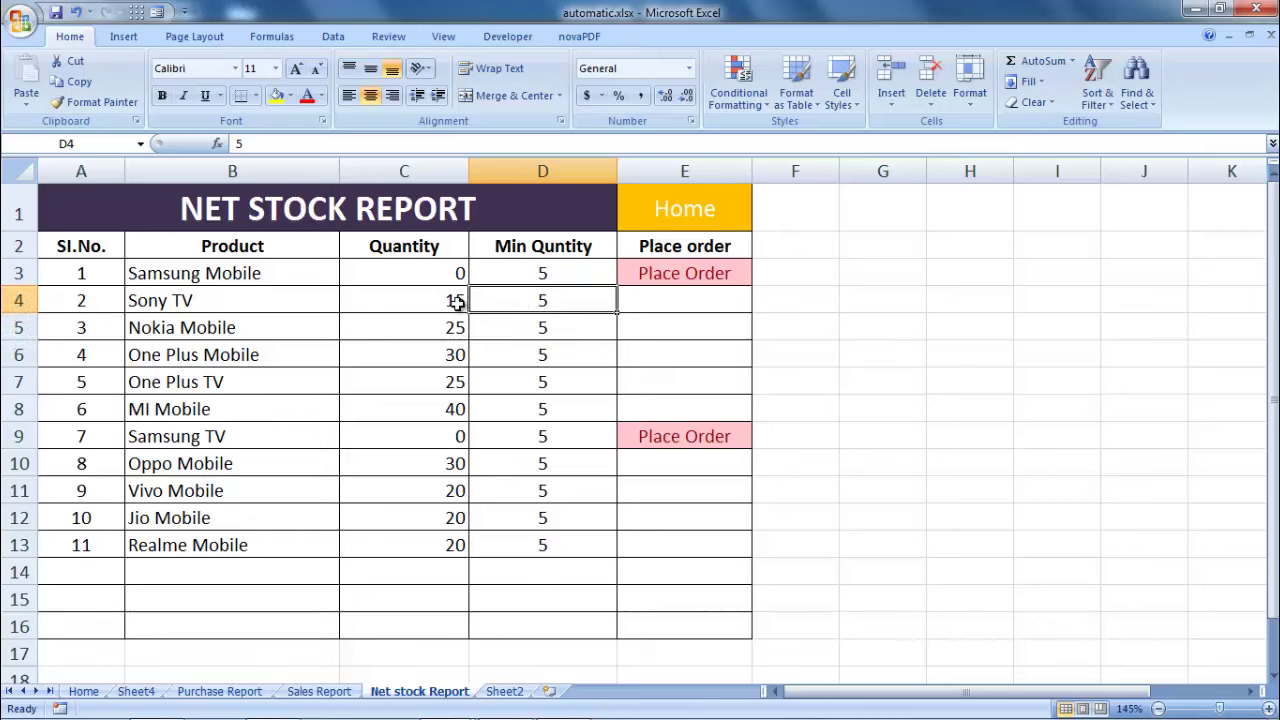
pyautogui.click(689, 276)
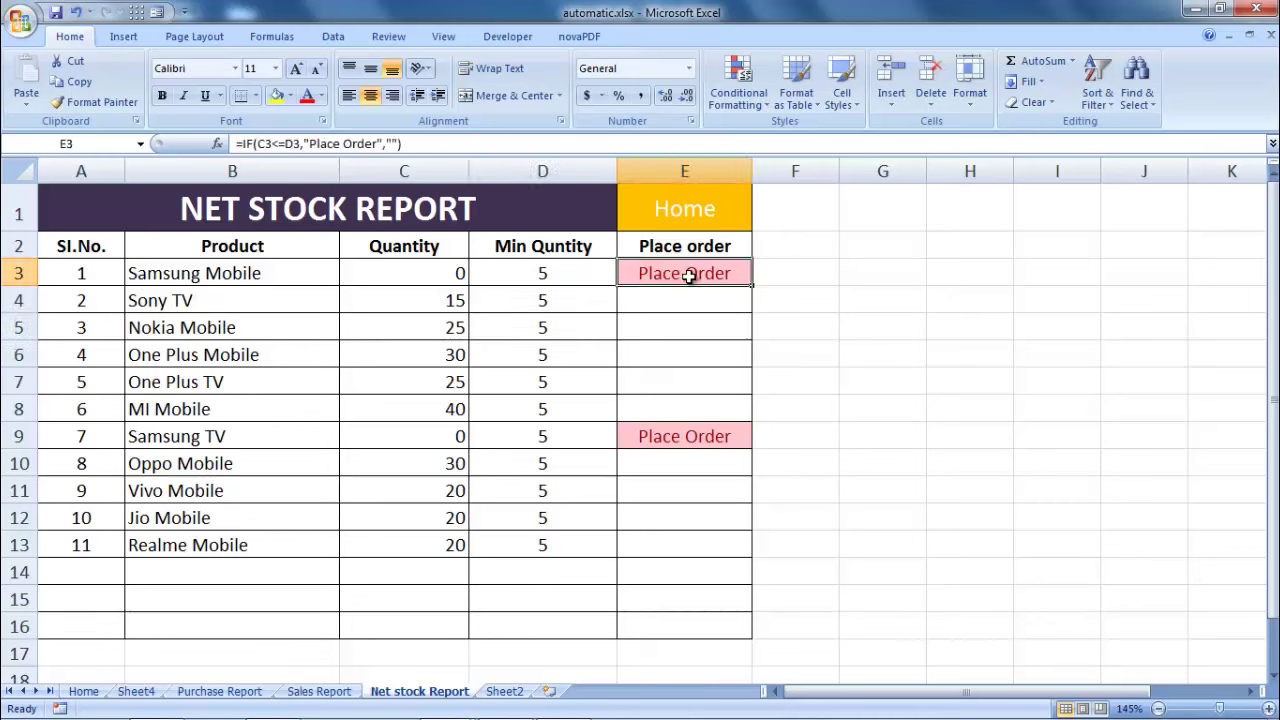
pyautogui.click(458, 277)
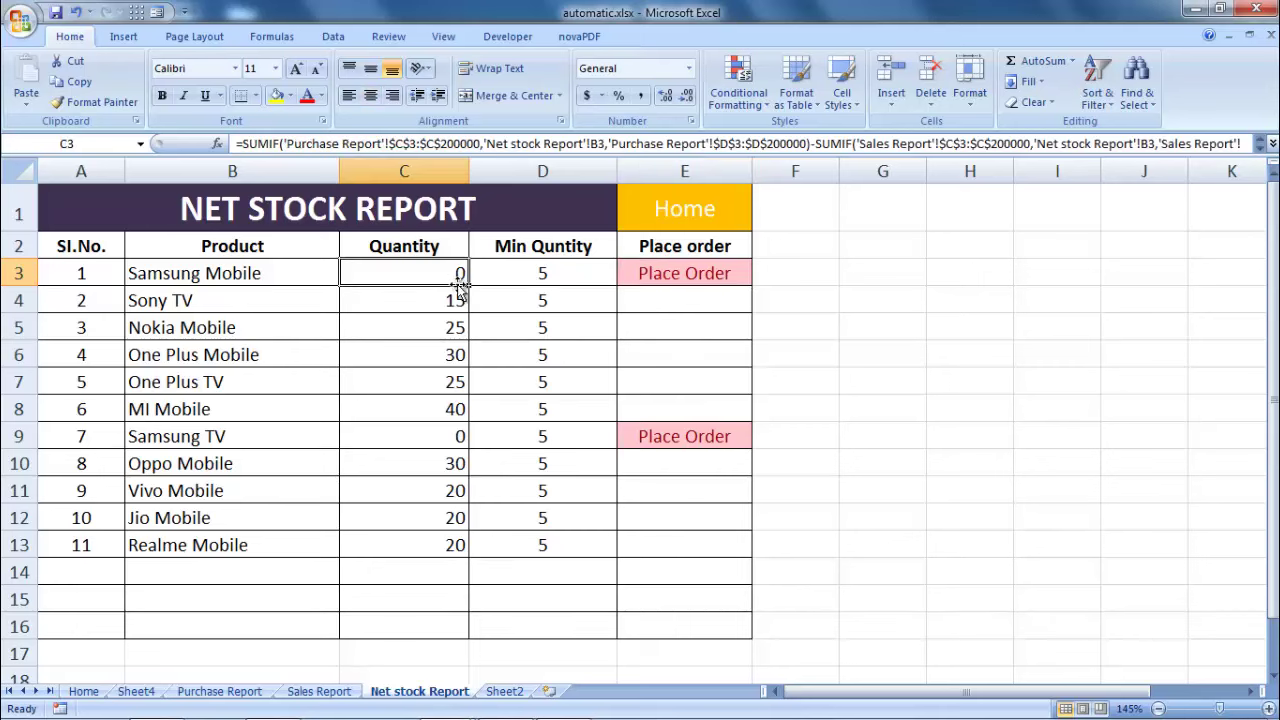
pyautogui.click(689, 274)
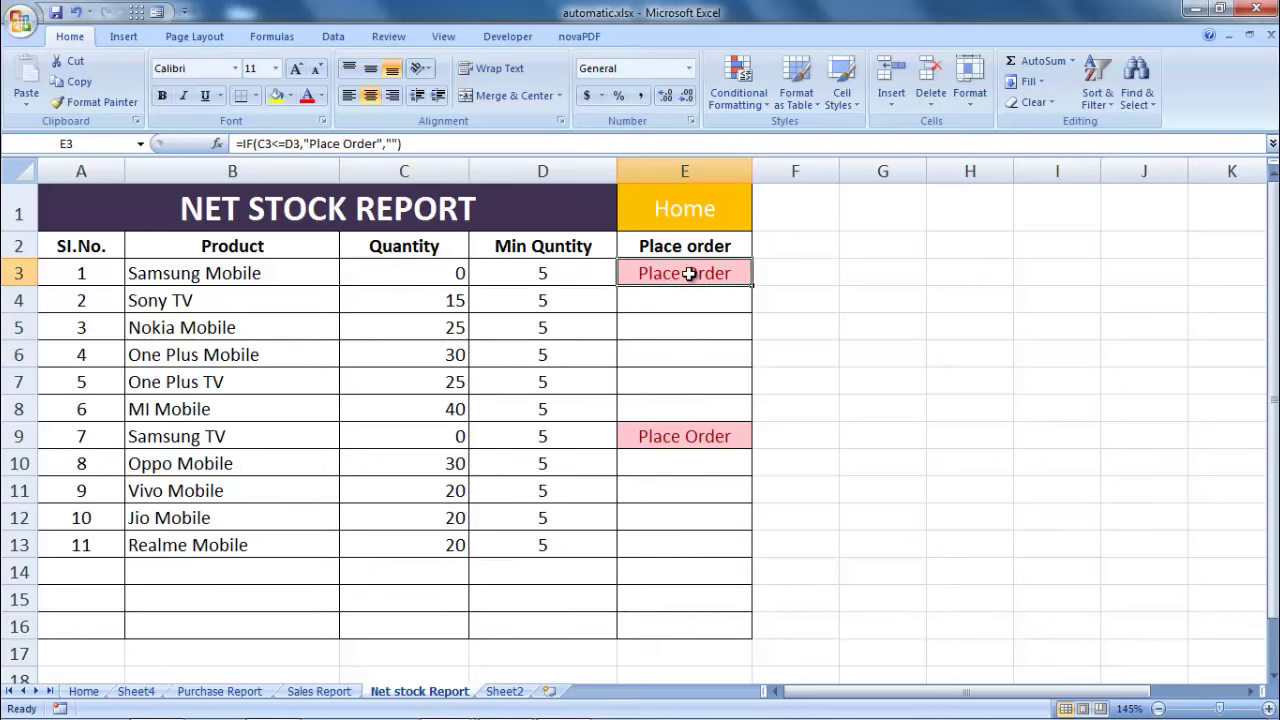
pyautogui.click(453, 301)
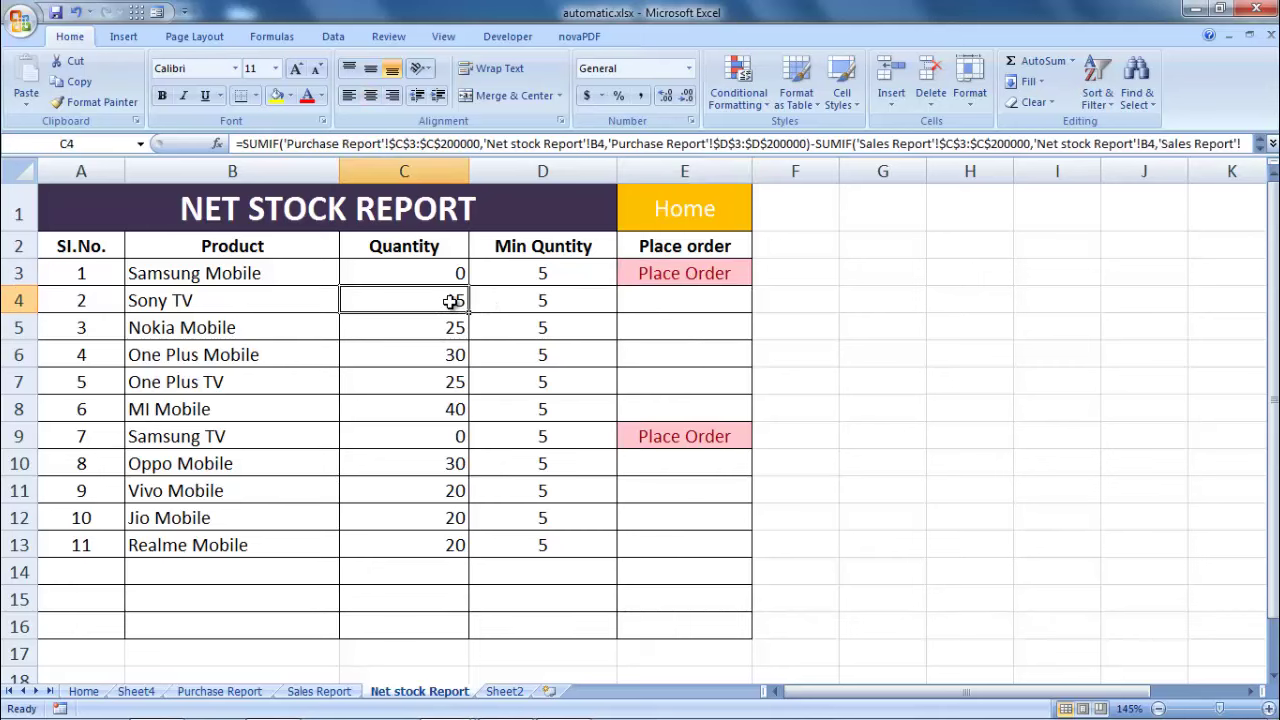
pyautogui.click(548, 301)
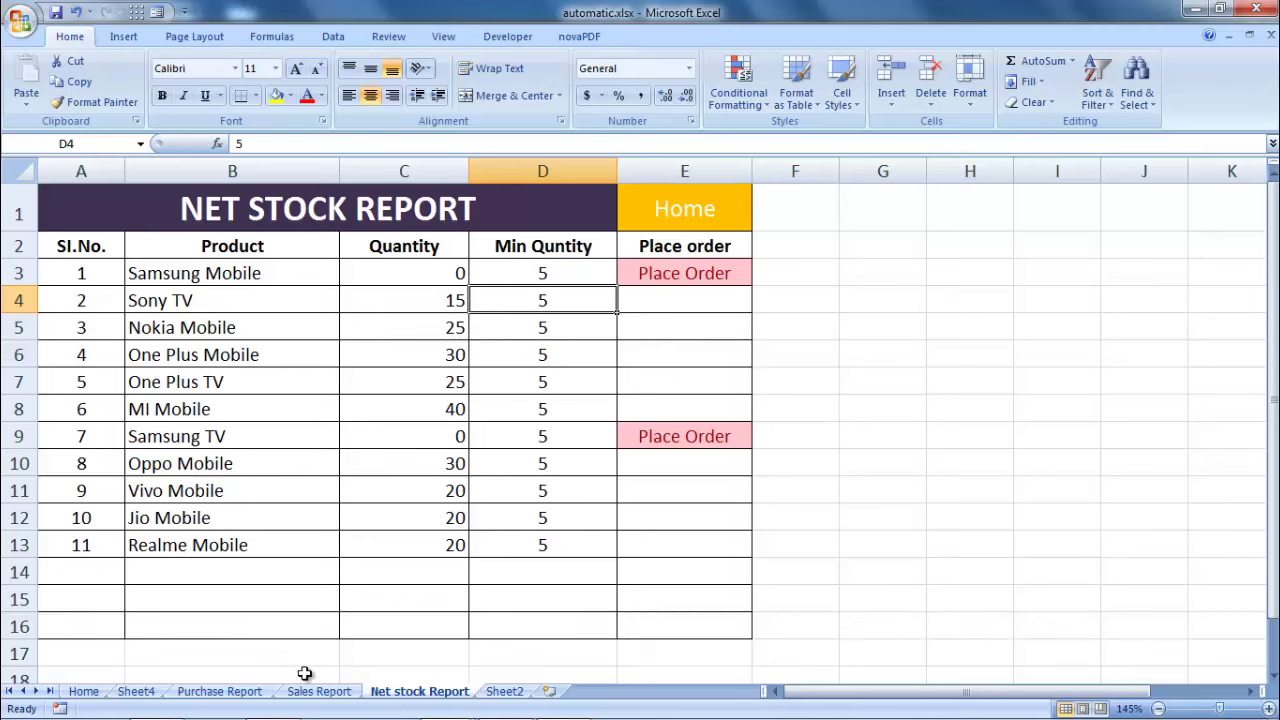
# Check the Sony TV purchase entry and its quantity of 15 on the Purchase Report
pyautogui.click(252, 691)
pyautogui.click(316, 300)
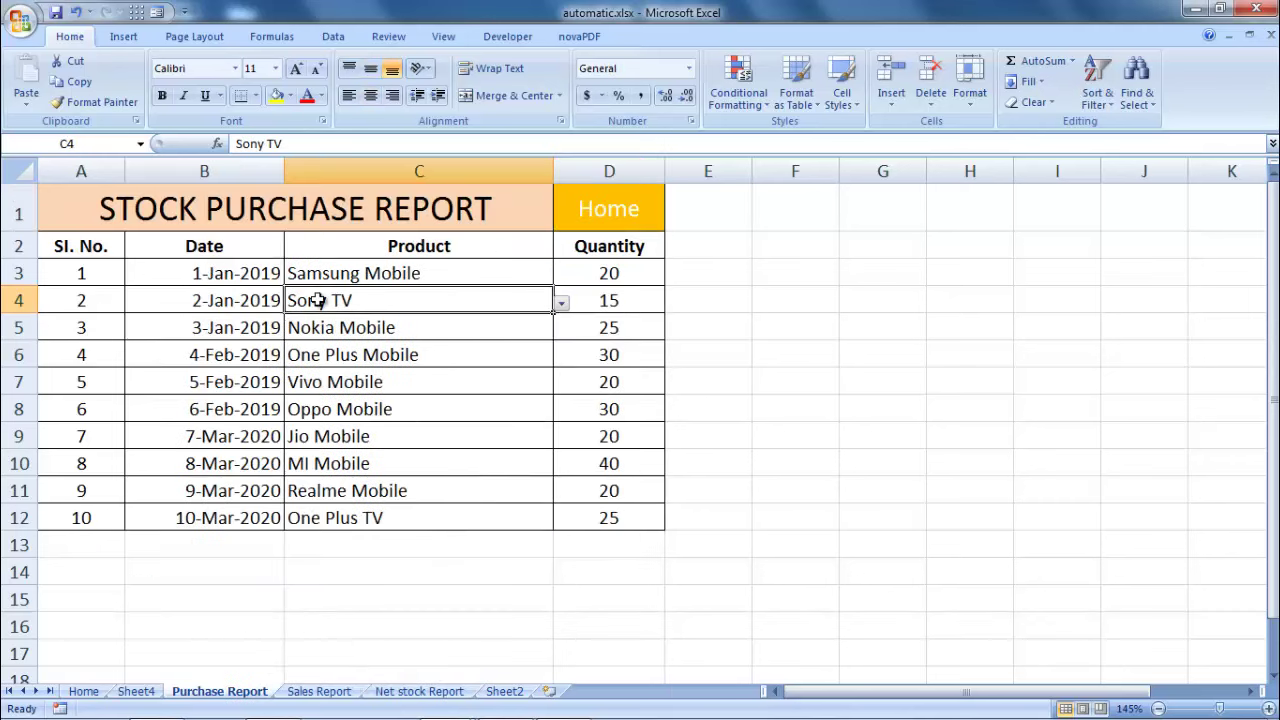
pyautogui.click(609, 298)
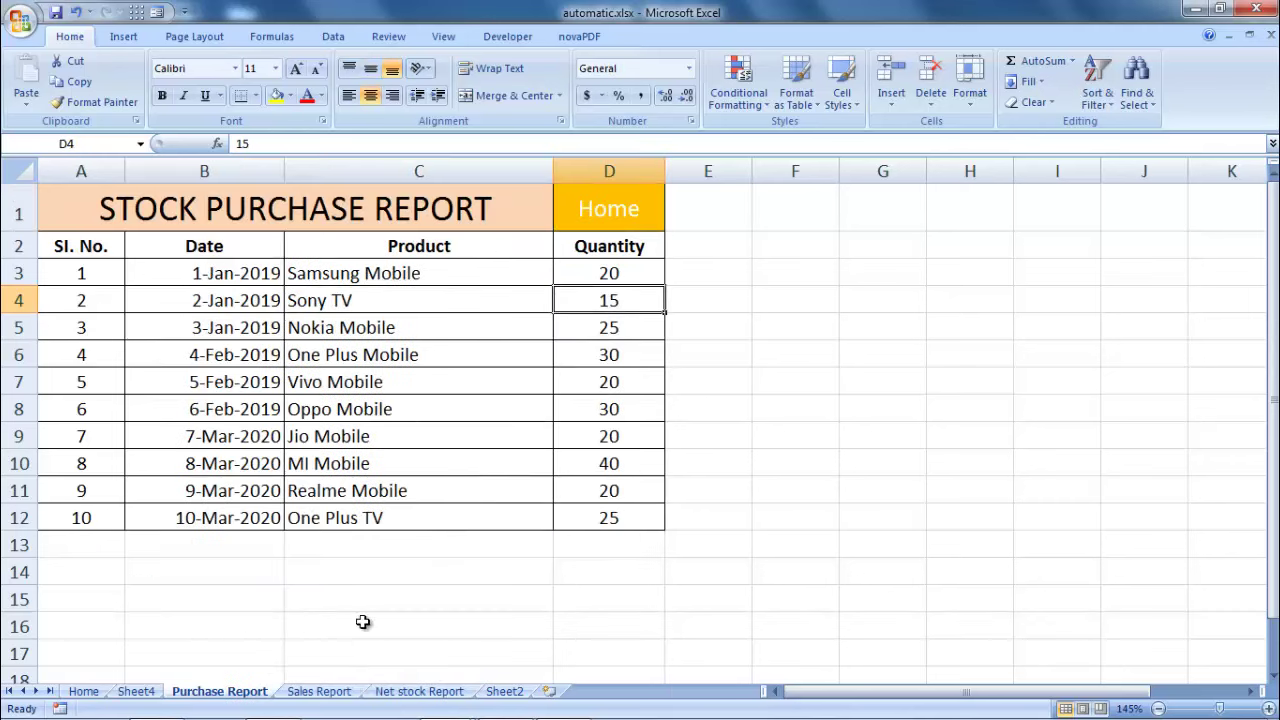
# Start a new Sales Report row 5 with Sl. No. 3 and date 16-01-2019
pyautogui.click(318, 691)
pyautogui.click(117, 340)
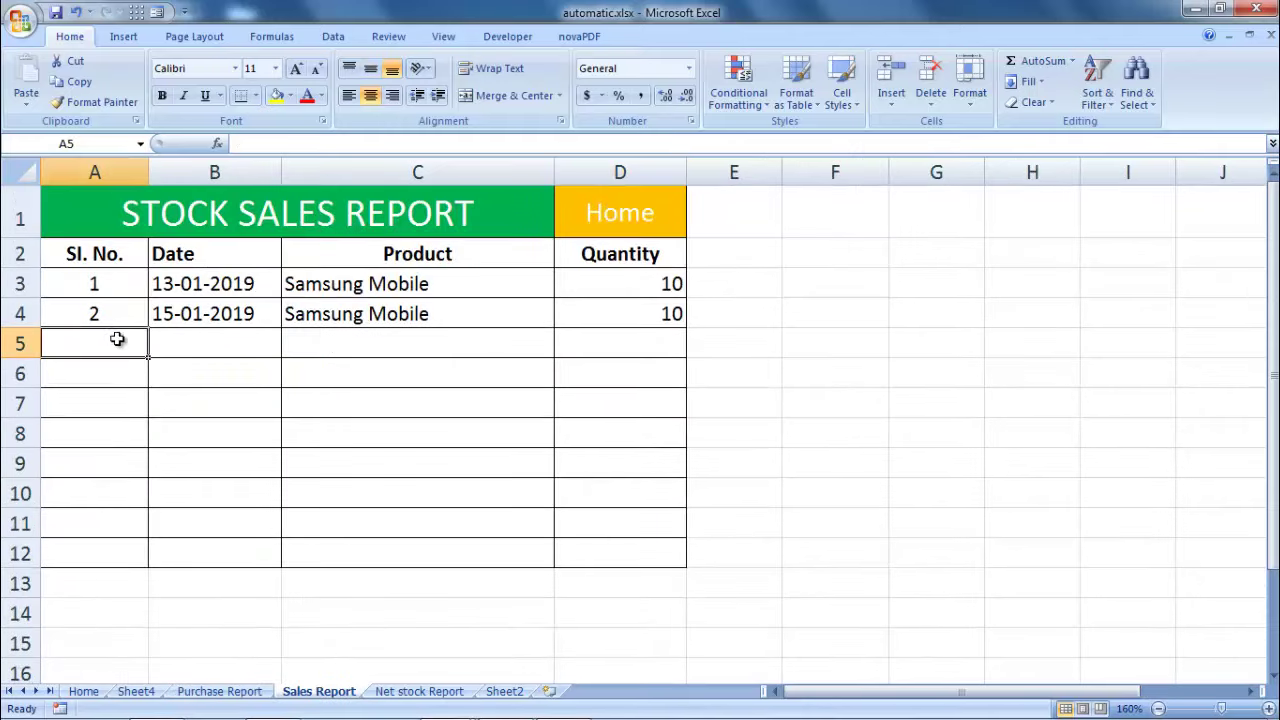
pyautogui.write('3')
pyautogui.click(168, 352)
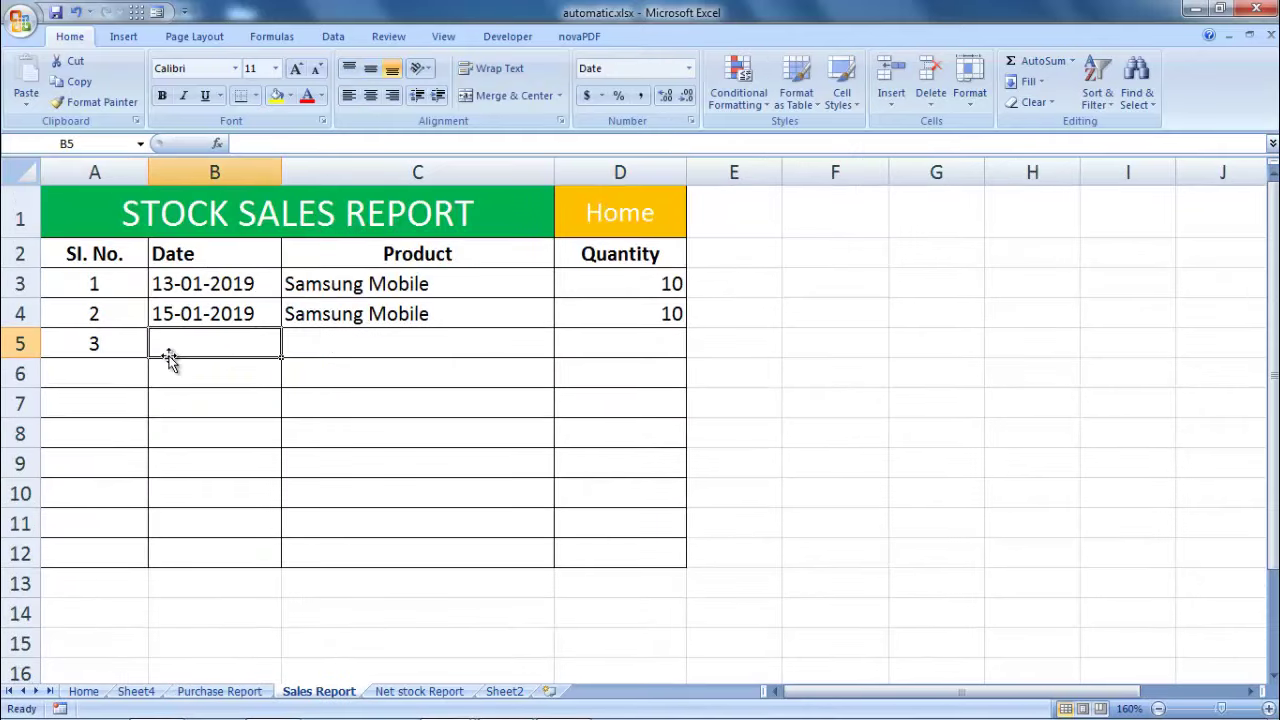
pyautogui.write('16-01')
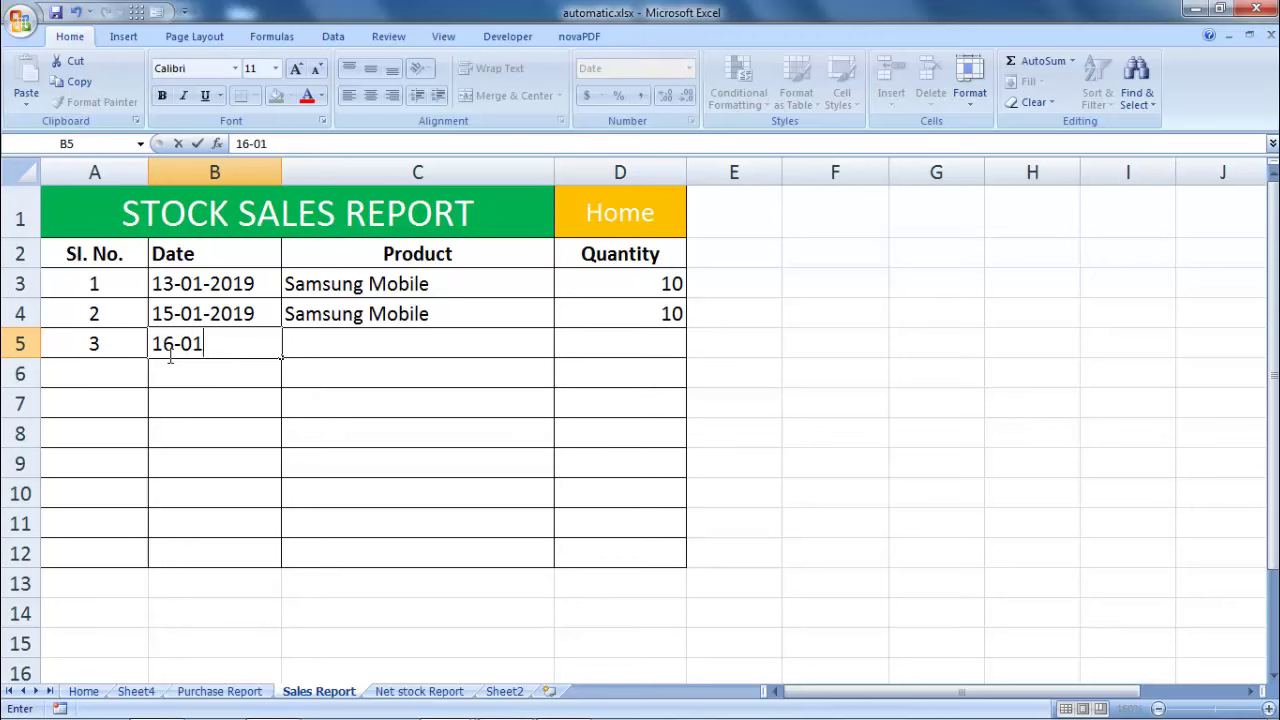
pyautogui.write('-201')
pyautogui.write('9')
# Choose Sony TV as the product with quantity 10, then return to the Net stock Report
pyautogui.click(366, 348)
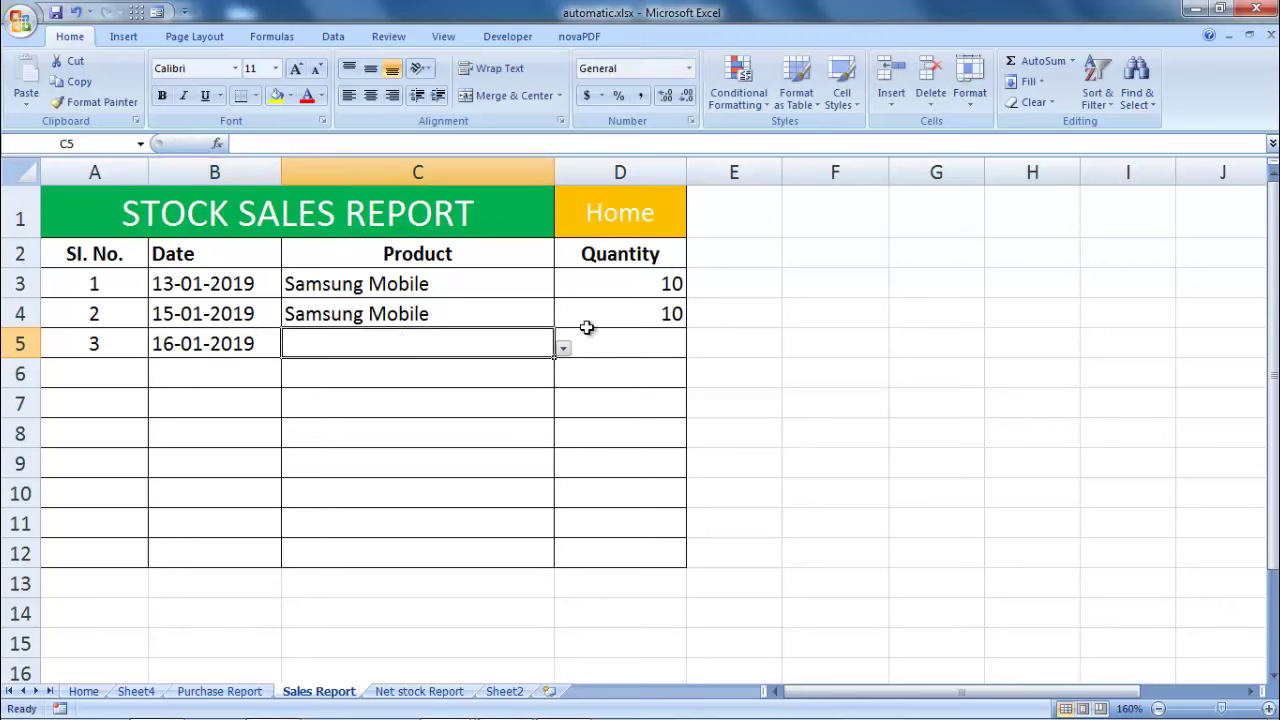
pyautogui.click(564, 350)
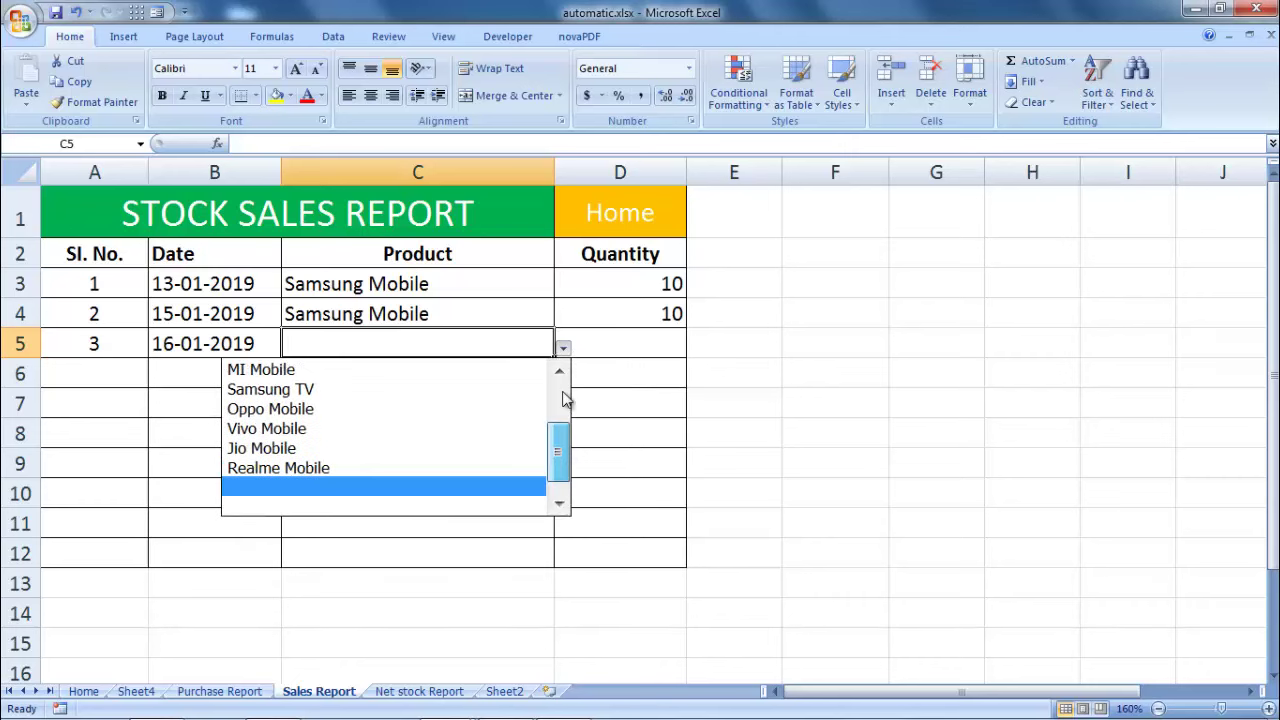
pyautogui.moveTo(562, 455); pyautogui.dragTo(562, 380)
pyautogui.click(350, 388)
pyautogui.click(640, 347)
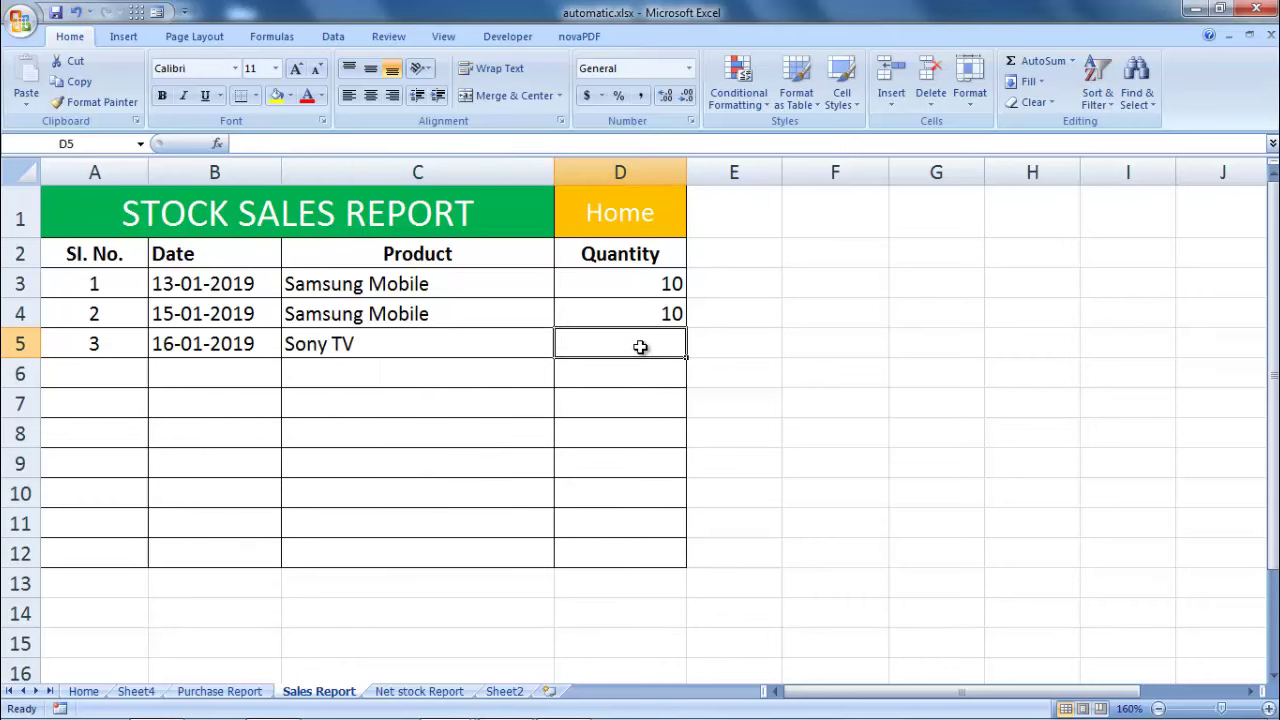
pyautogui.write('10')
pyautogui.press('Return')
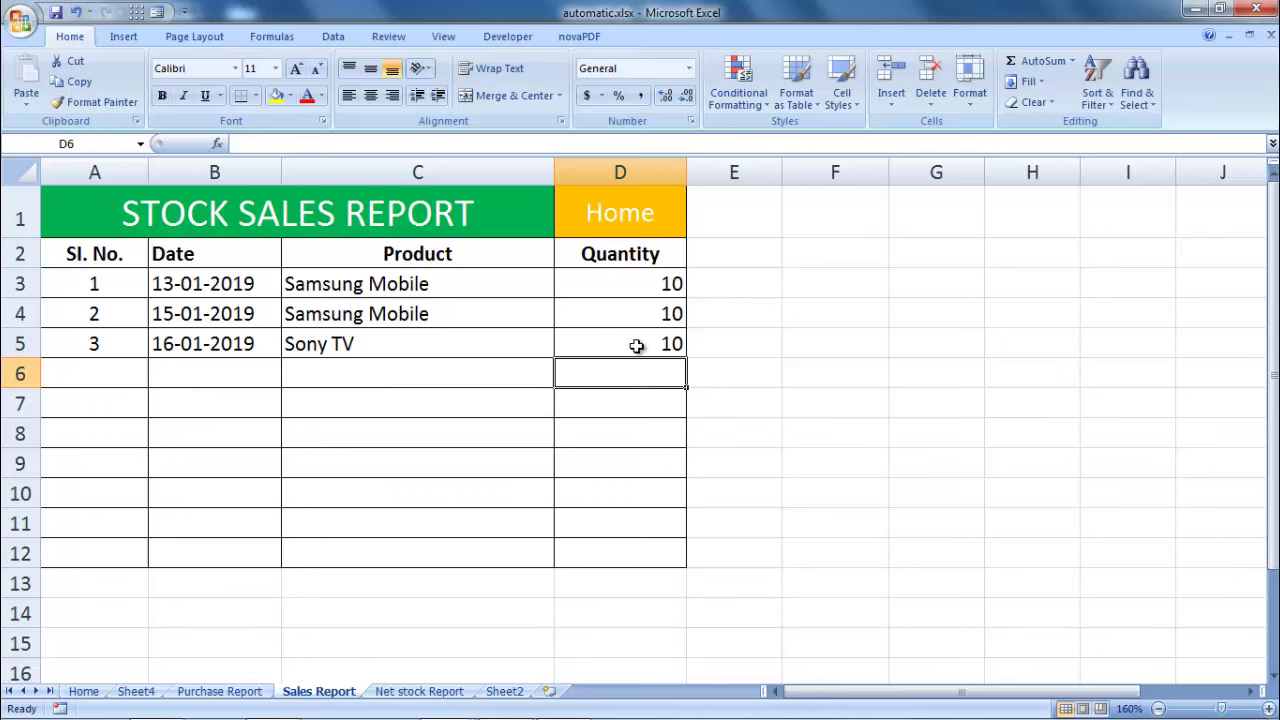
pyautogui.click(430, 692)
# Check Sony TV's net quantity, minimum quantity and Place Order flag, then go to Sheet4
pyautogui.click(458, 302)
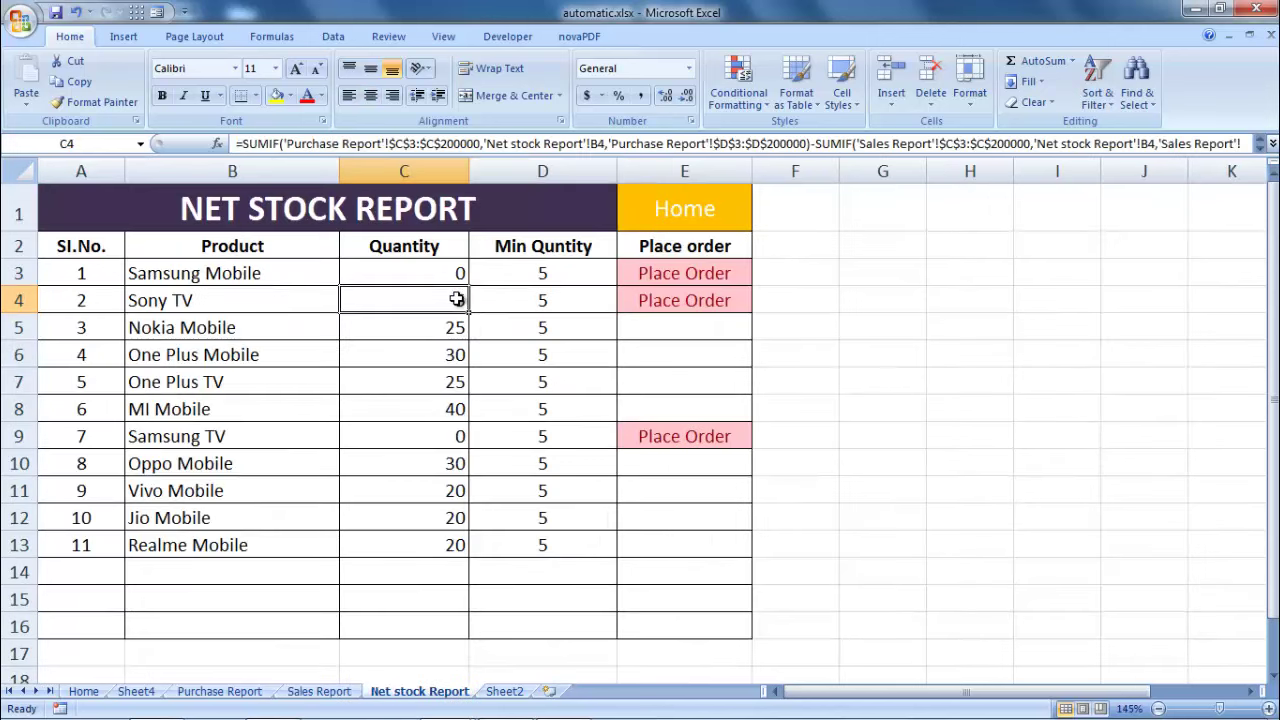
pyautogui.click(542, 301)
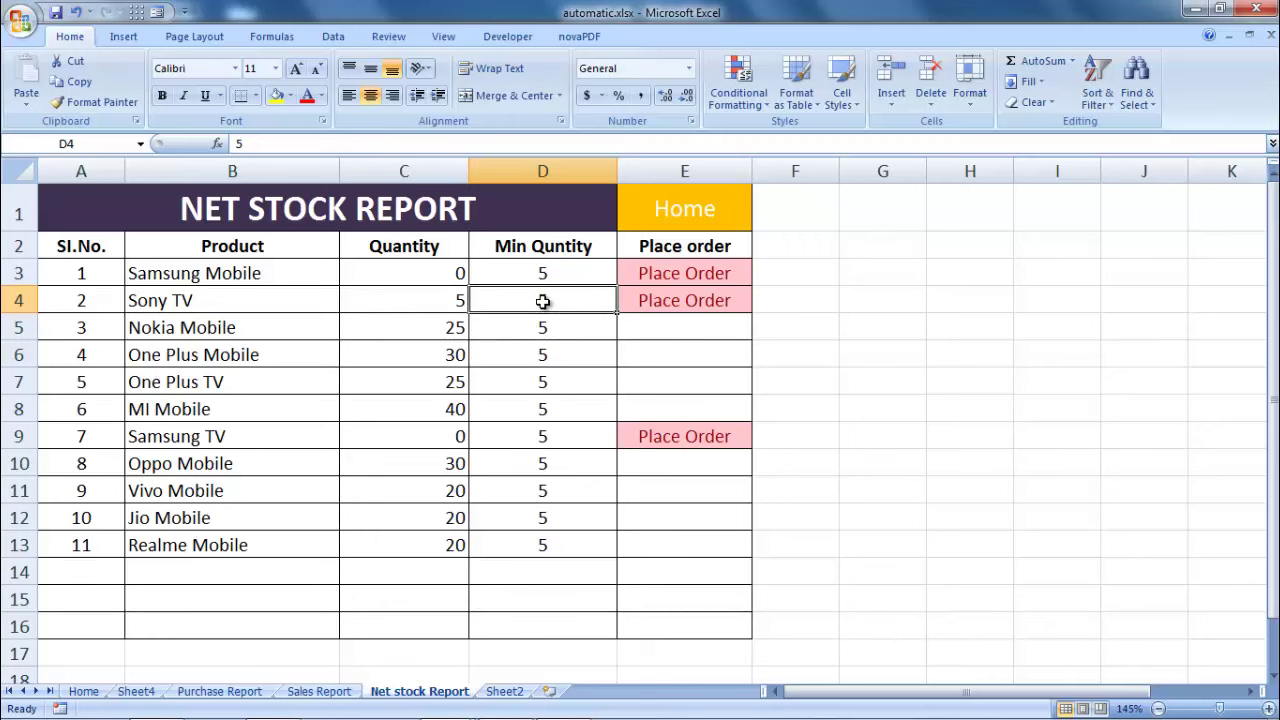
pyautogui.click(705, 305)
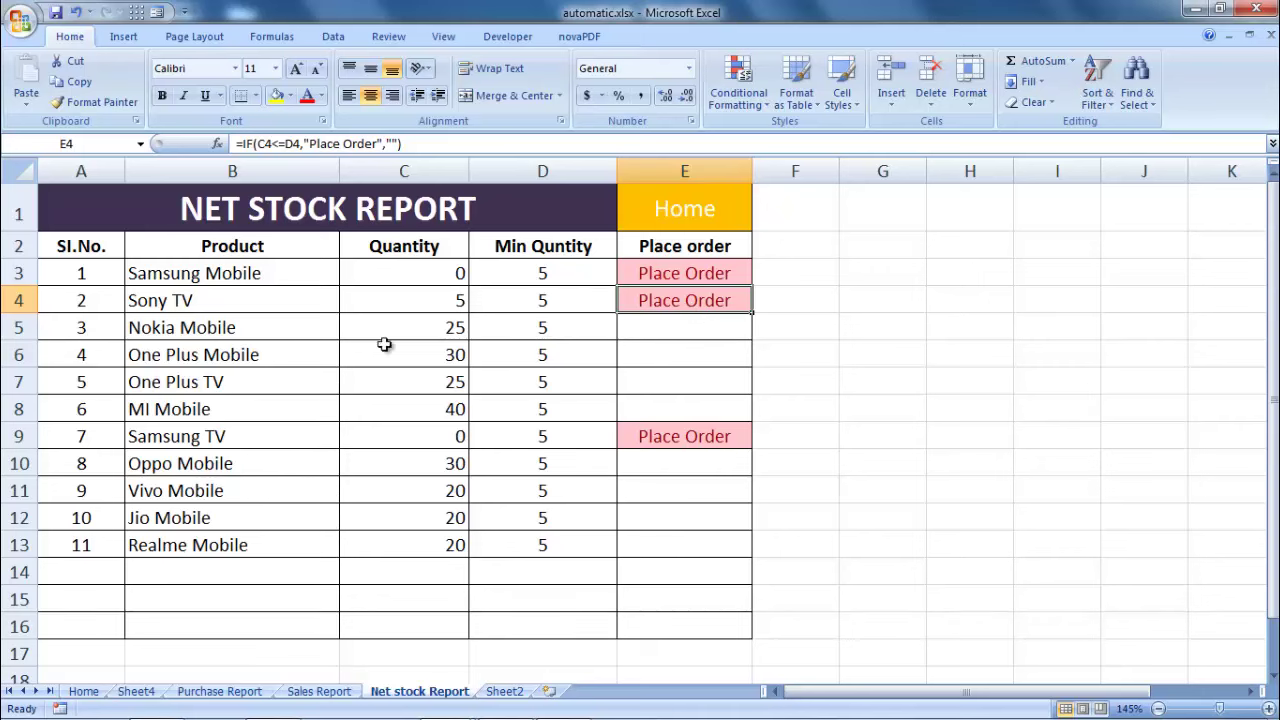
pyautogui.click(136, 691)
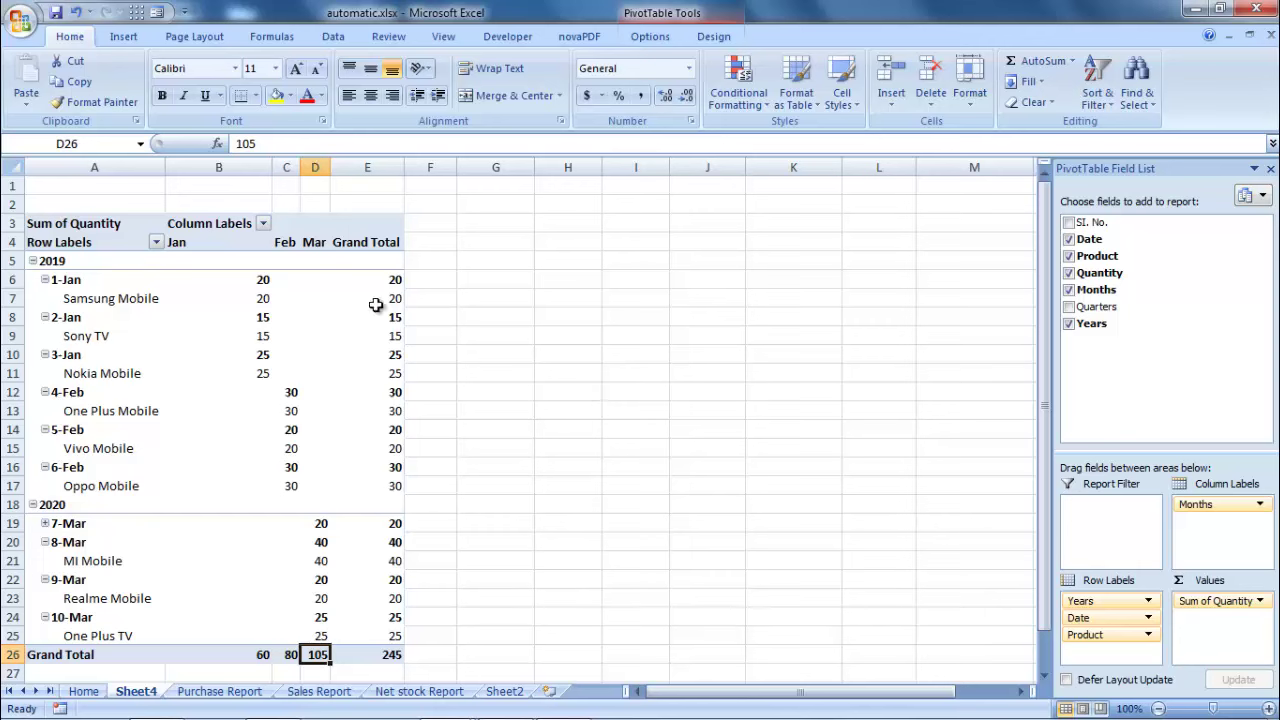
# Select the Jan, Feb and Mar pivot table columns in turn, then go back to Home
pyautogui.click(256, 232)
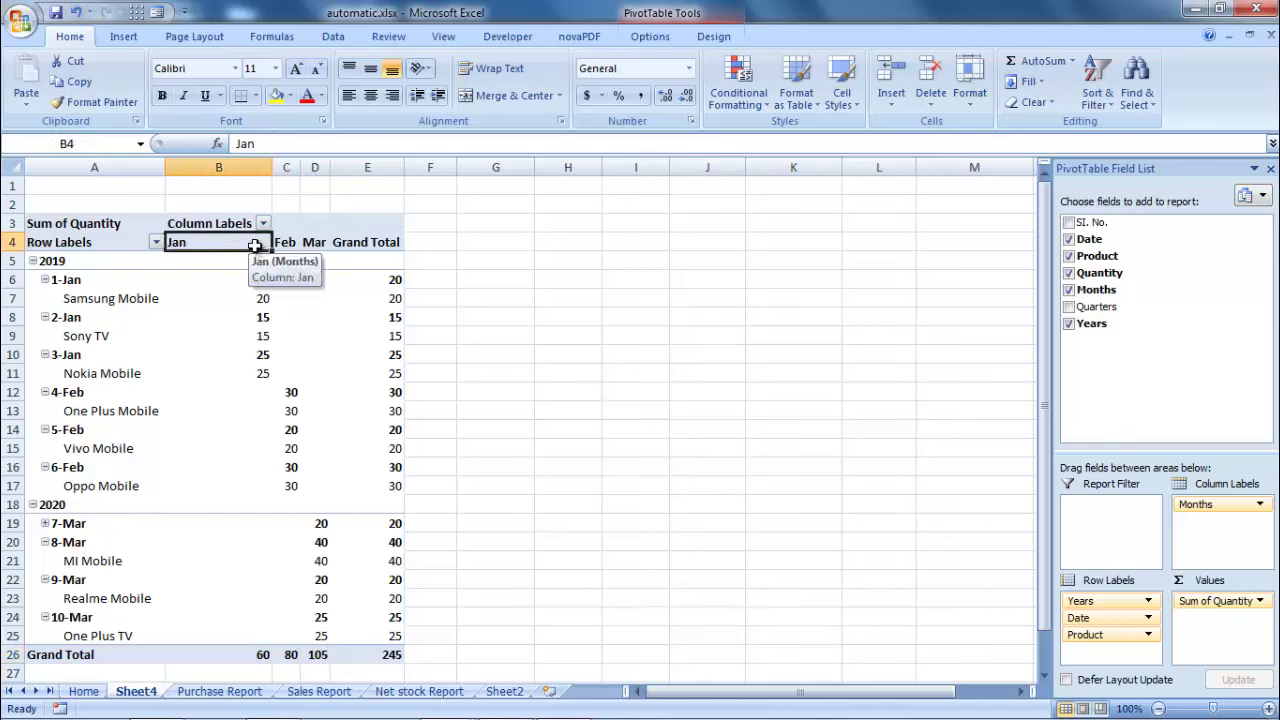
pyautogui.click(253, 230)
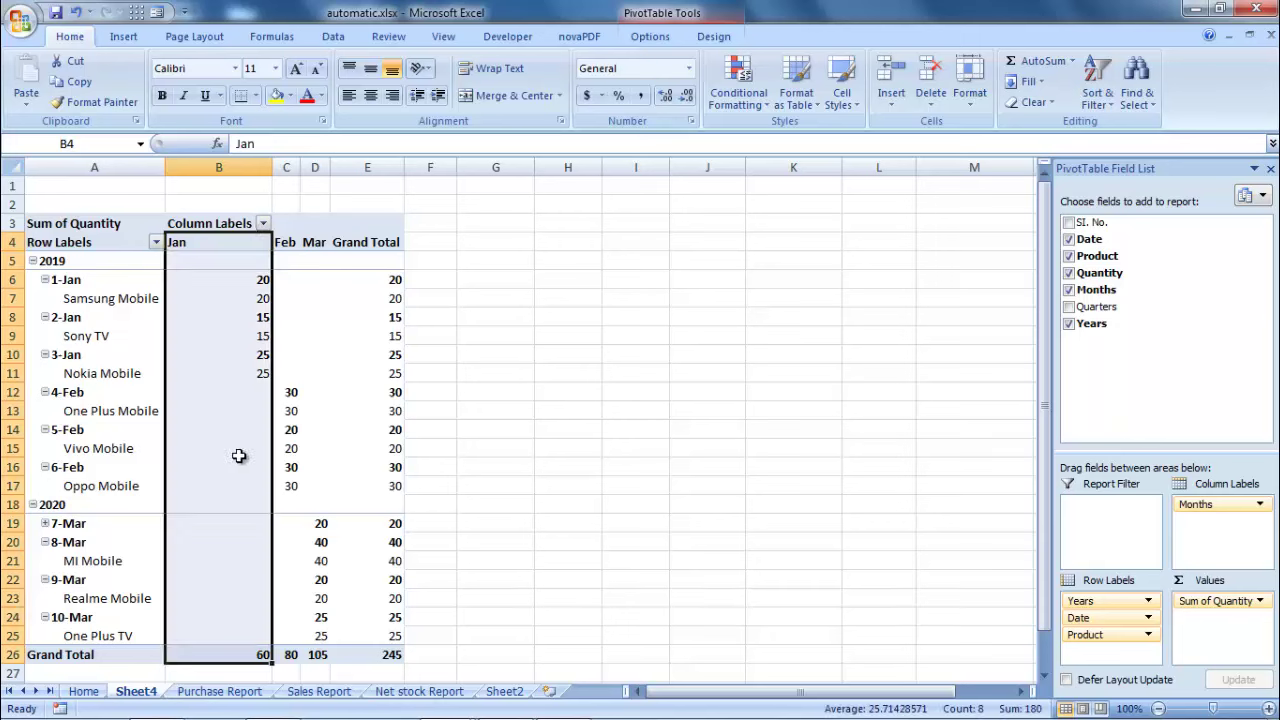
pyautogui.moveTo(239, 456)
pyautogui.click(297, 232)
pyautogui.click(317, 232)
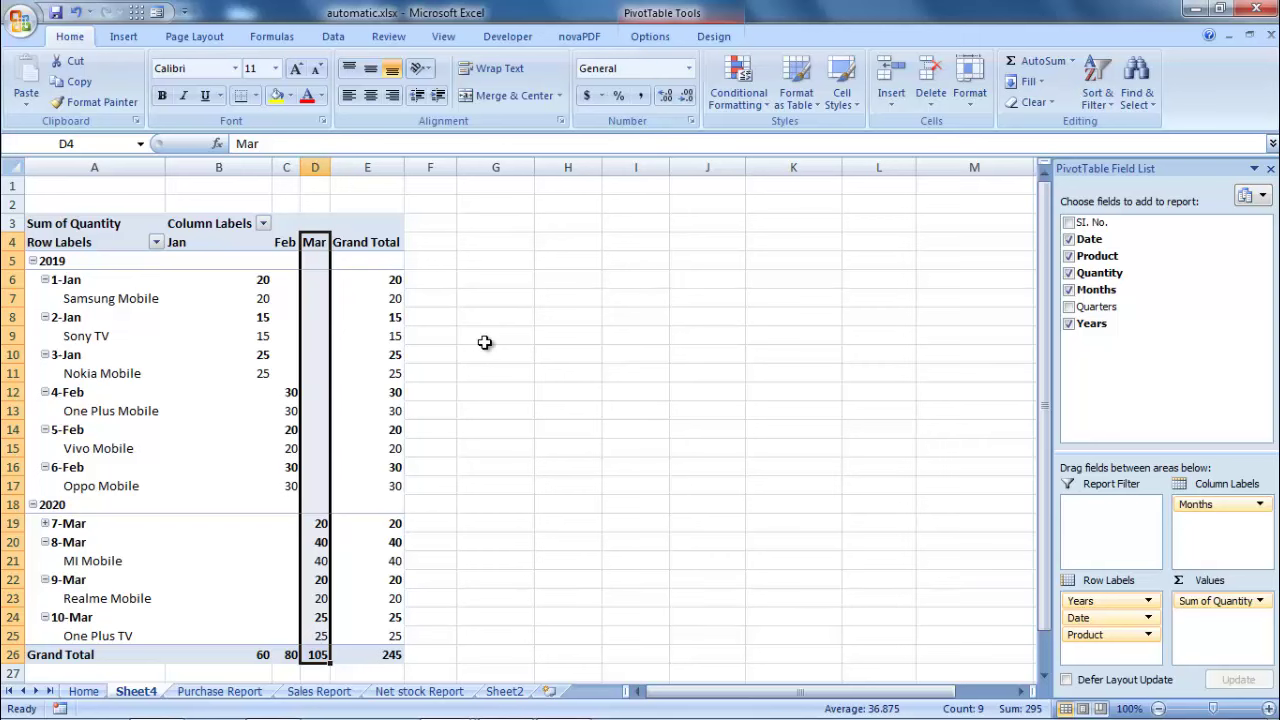
pyautogui.click(84, 691)
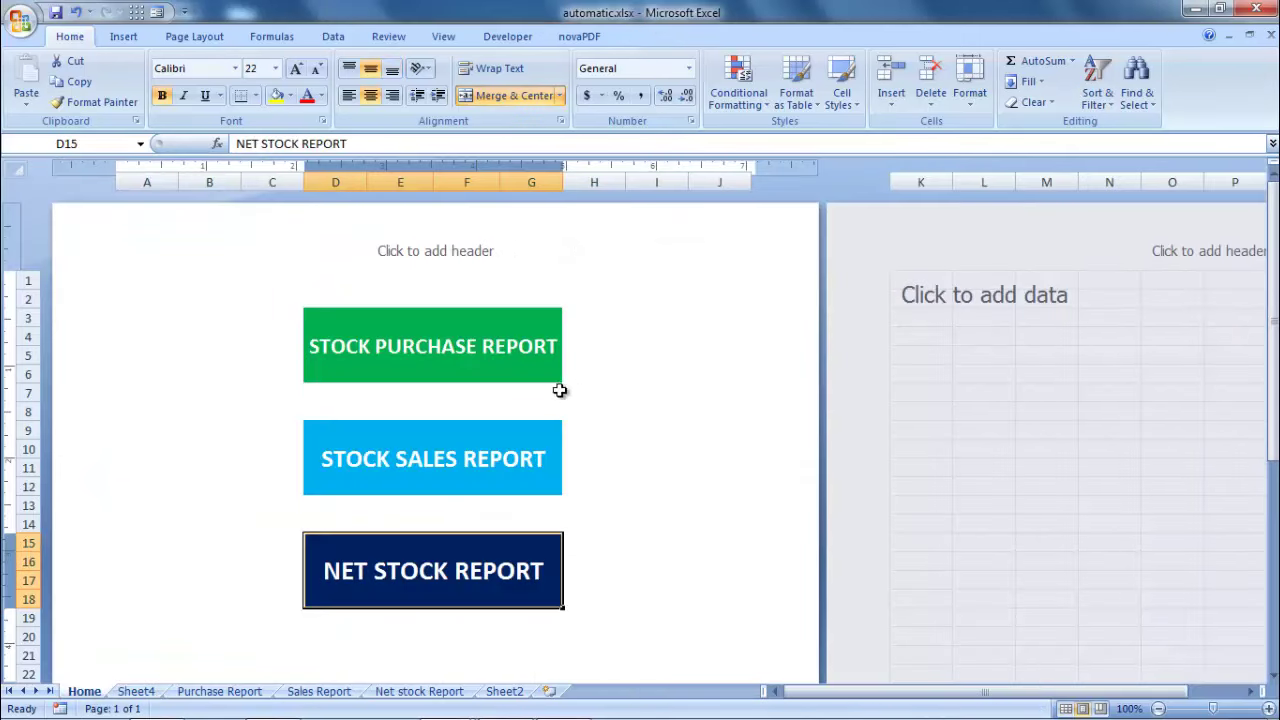
# Browse the Sales, Purchase and Net stock sheets, then start renaming the Home sheet
pyautogui.click(471, 457)
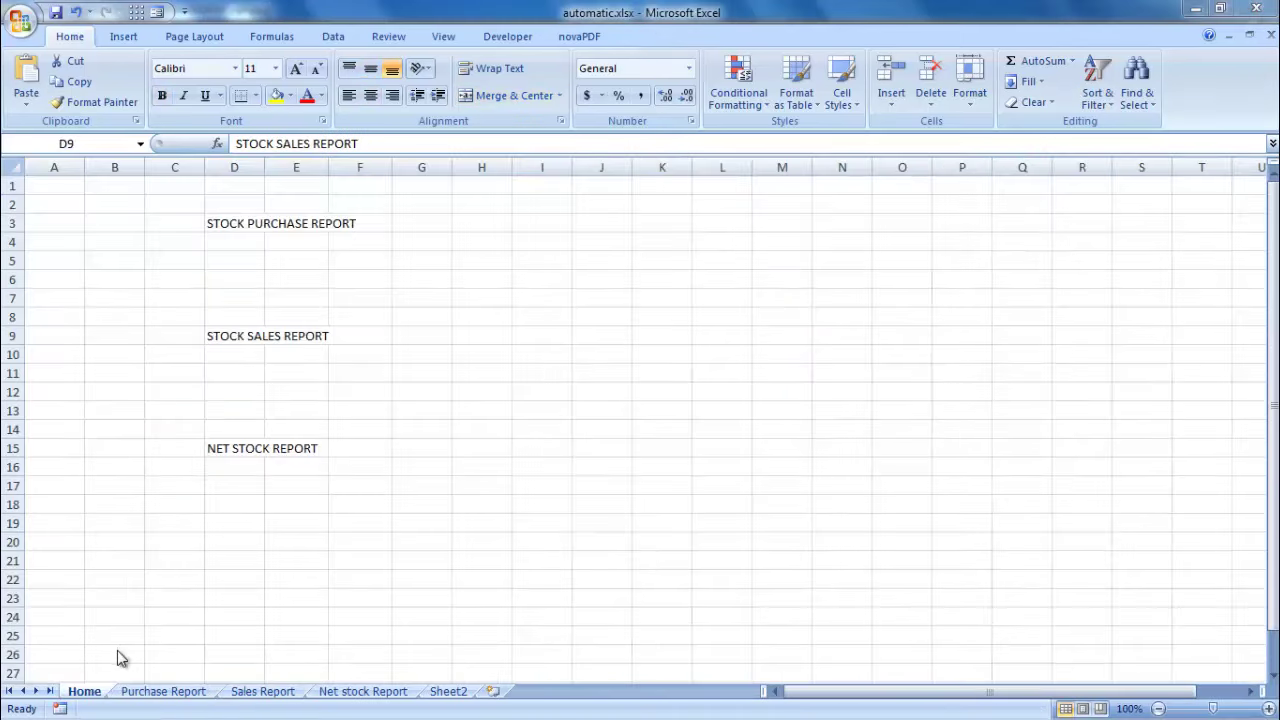
pyautogui.click(86, 691)
pyautogui.click(145, 694)
pyautogui.click(256, 692)
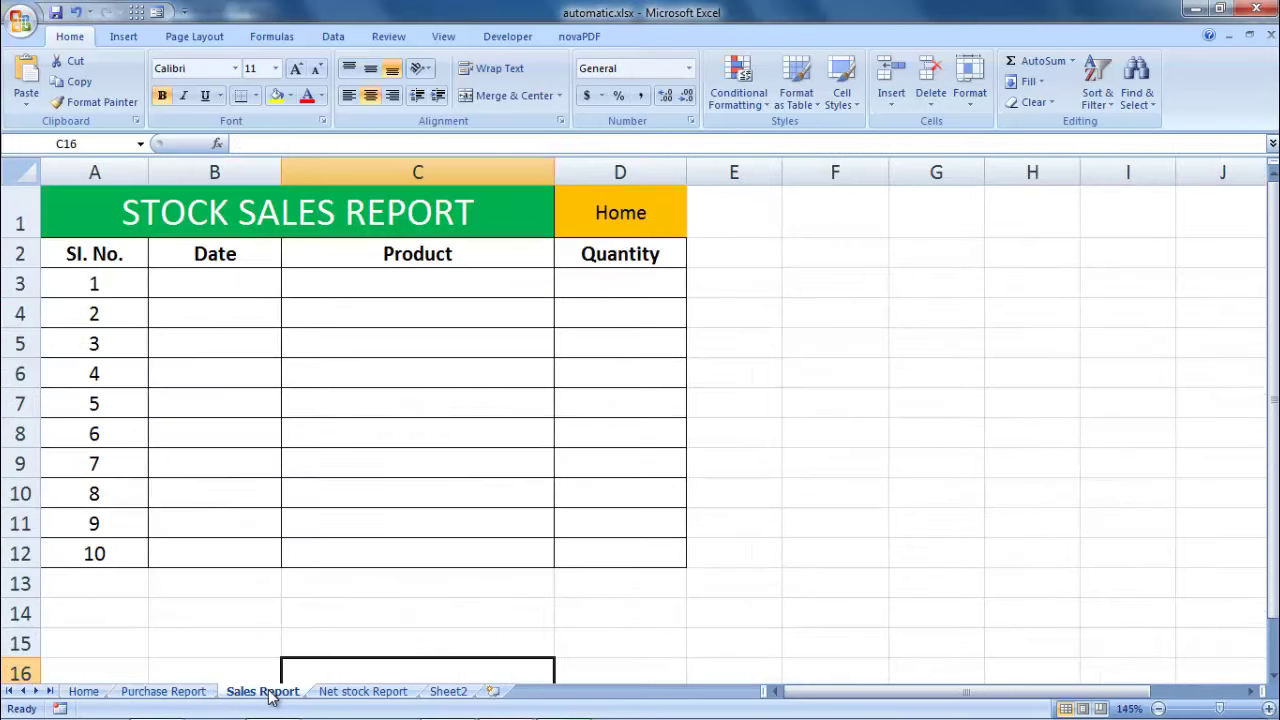
pyautogui.click(372, 696)
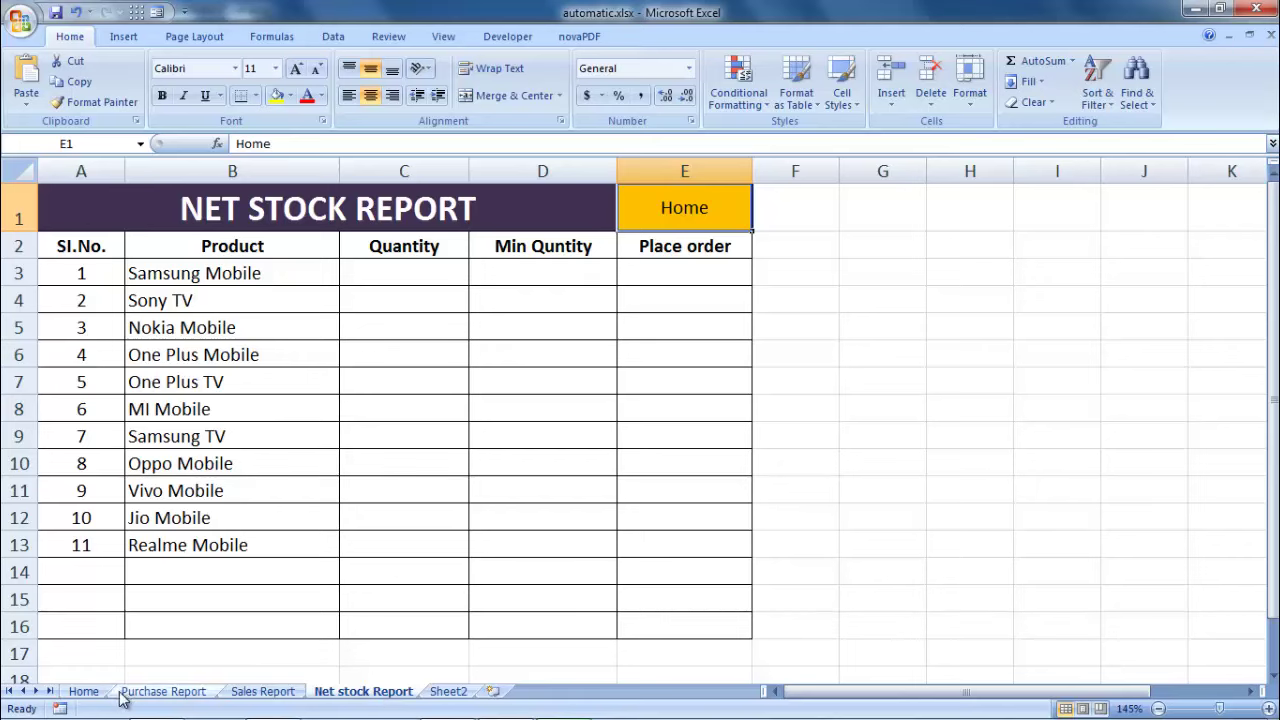
pyautogui.click(83, 693)
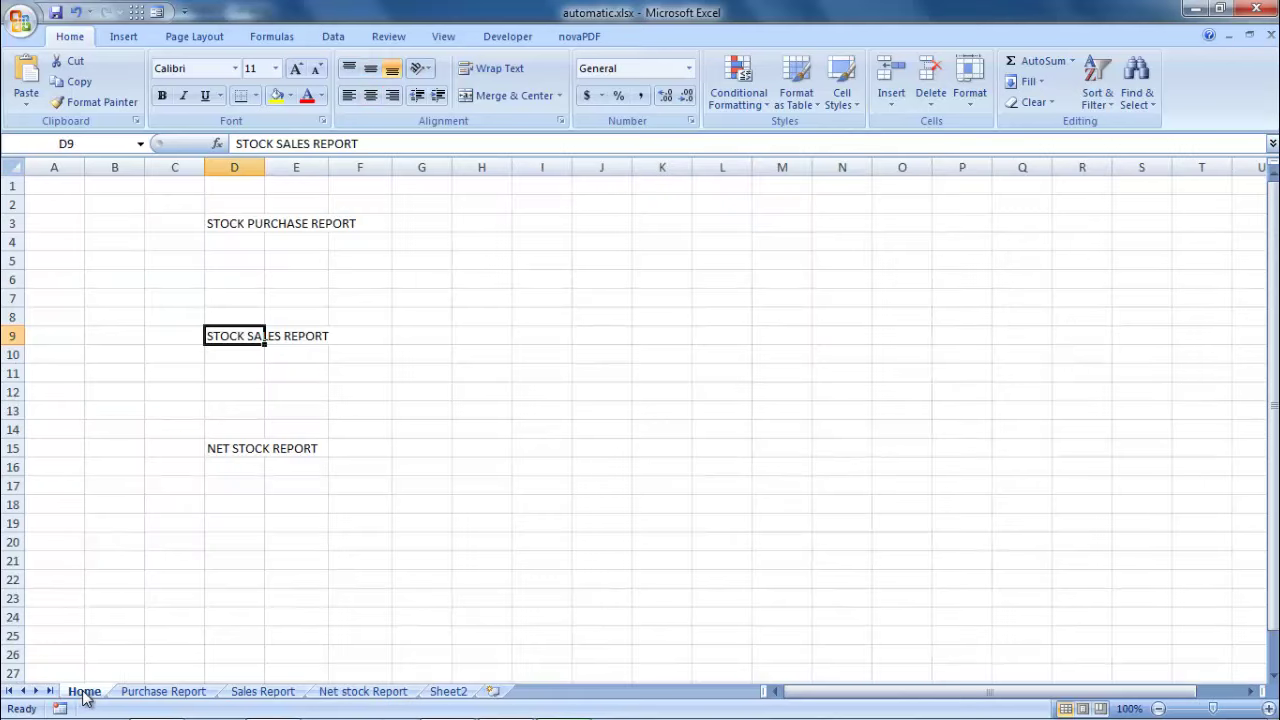
pyautogui.rightClick(84, 694)
pyautogui.click(123, 531)
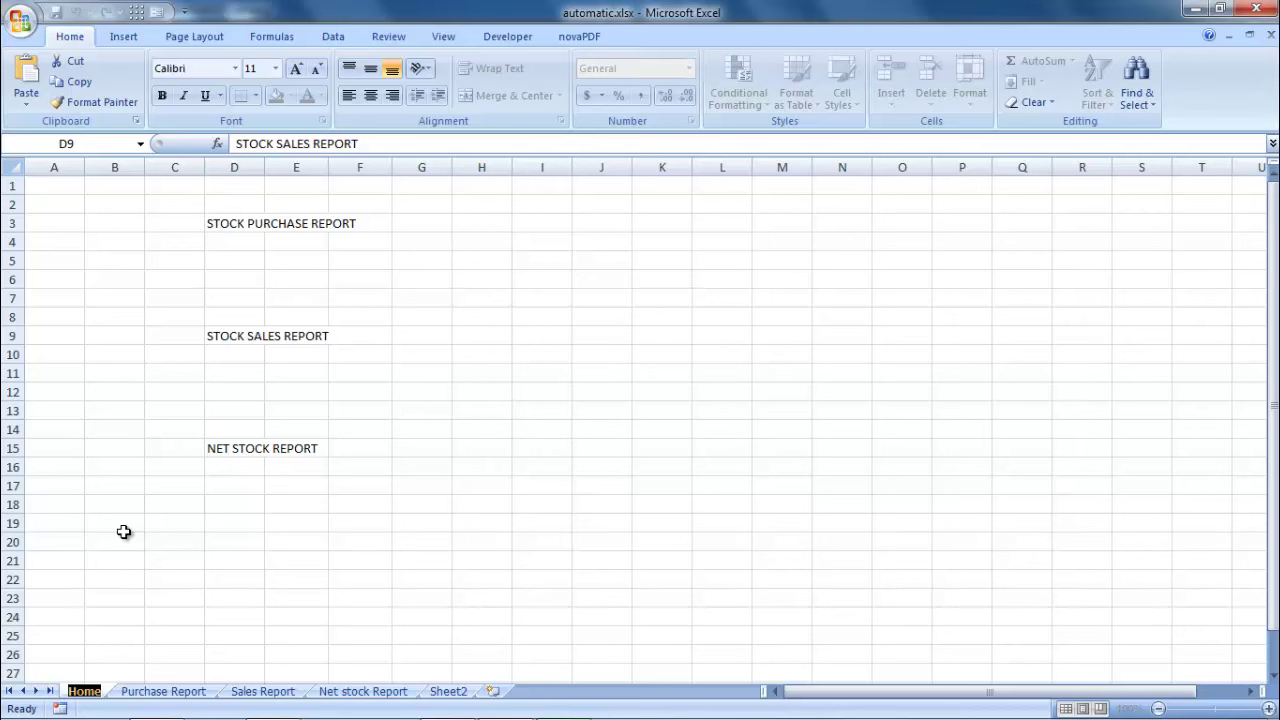
# Keep the Home sheet name and review the report labels in D3, D9 and D15
pyautogui.press('Return')
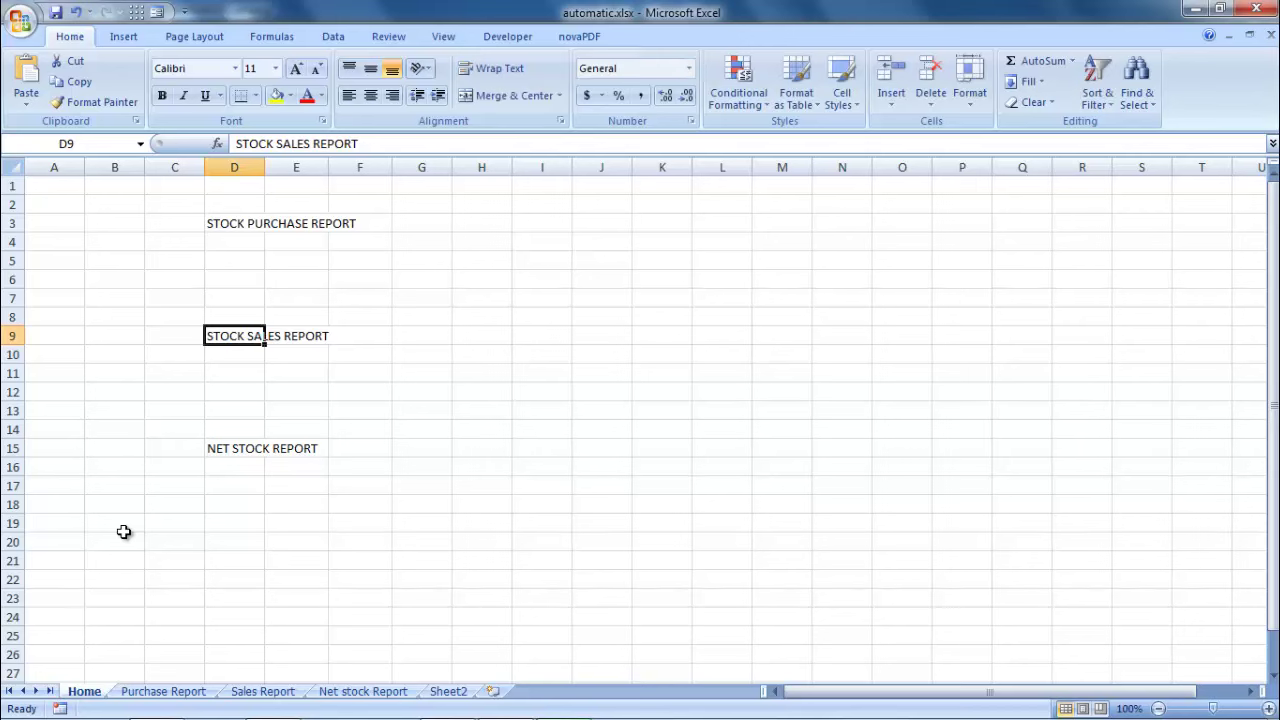
pyautogui.click(243, 223)
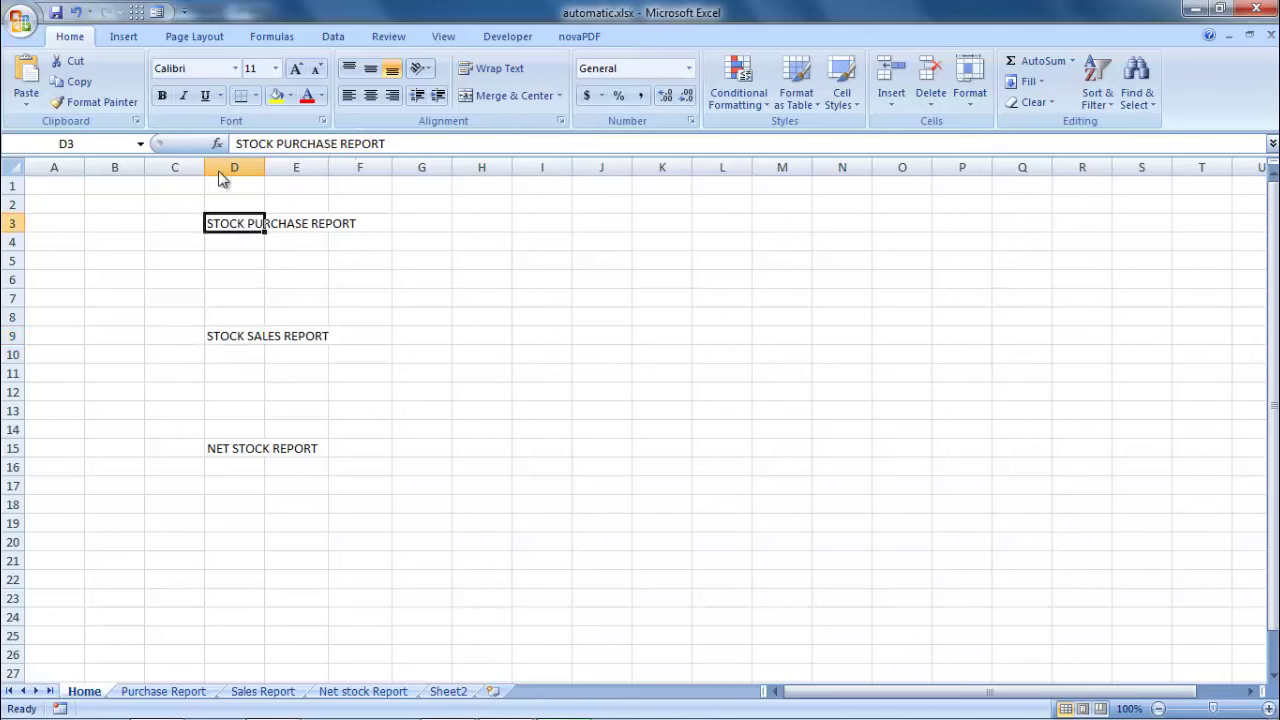
pyautogui.click(254, 242)
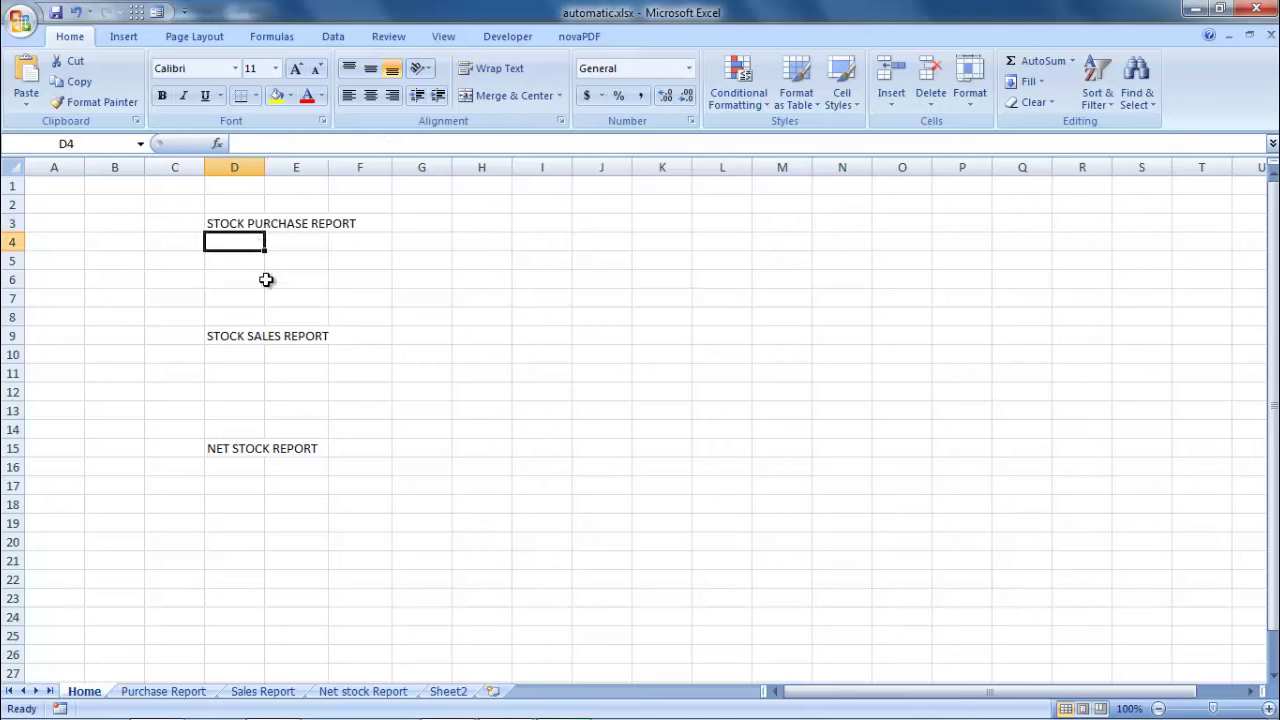
pyautogui.click(232, 335)
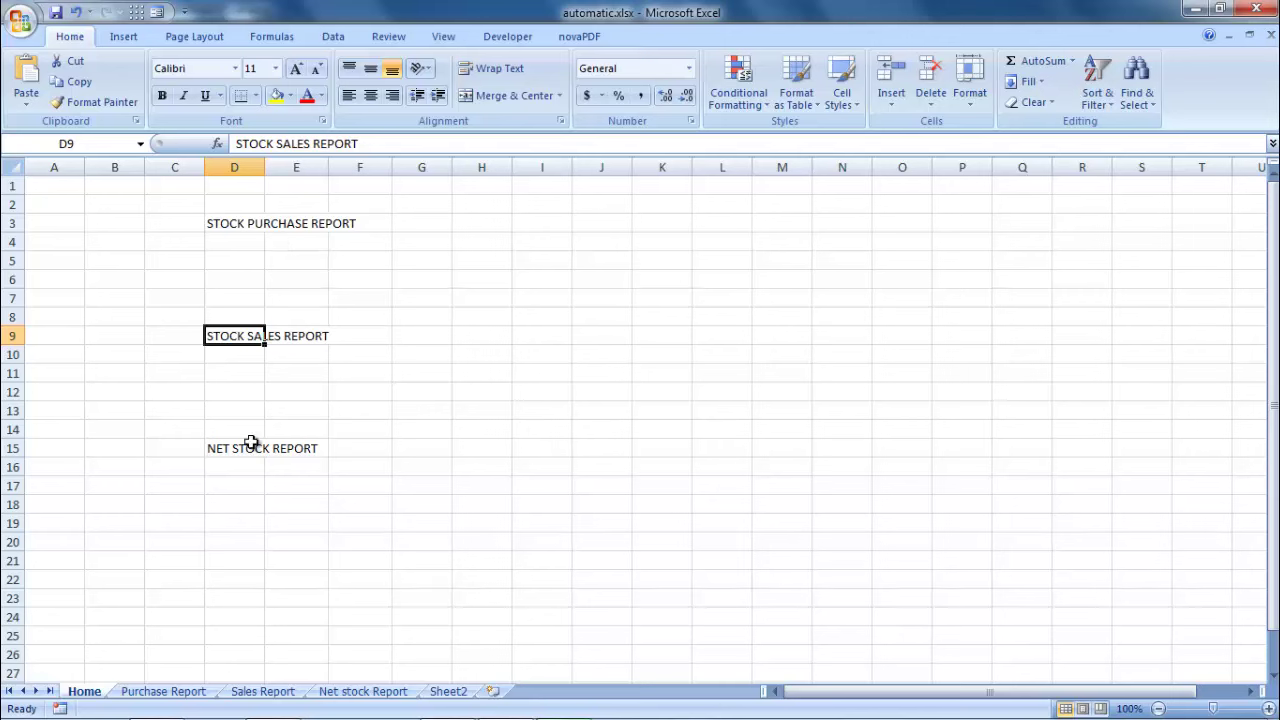
pyautogui.click(240, 450)
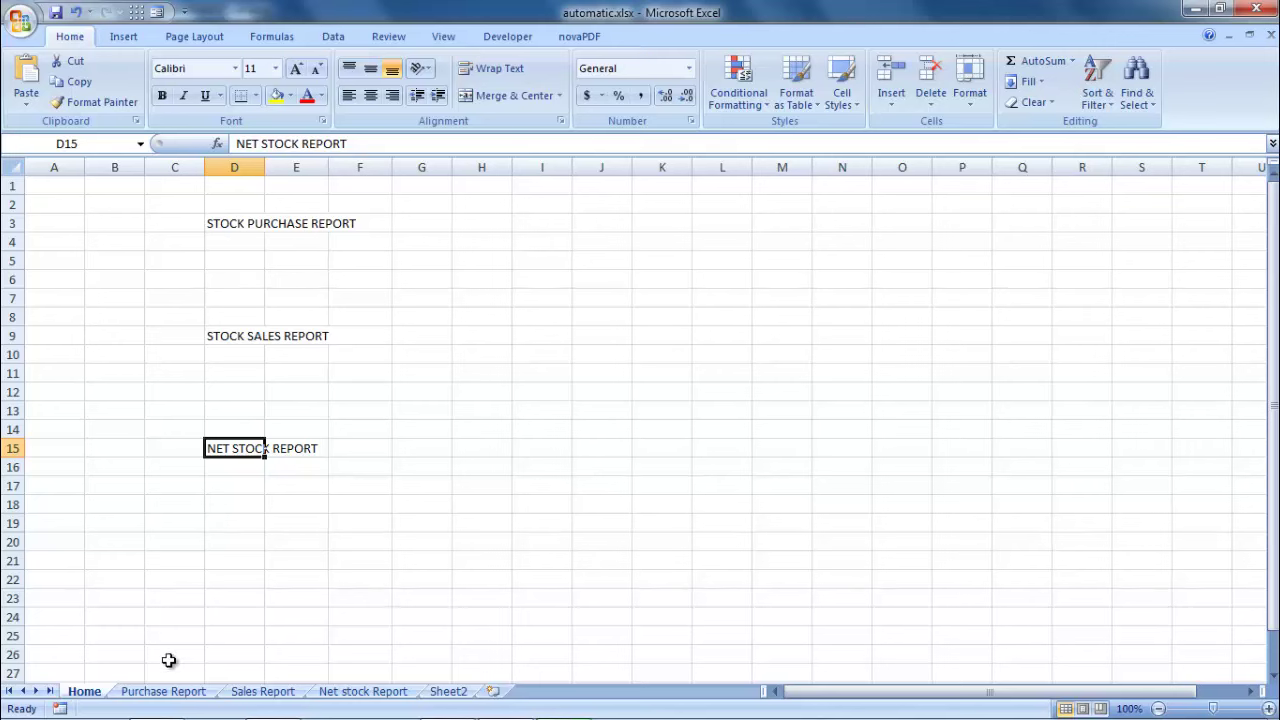
# On the Purchase Report, review the title, Home link and Sl. No., Date, Product, Quantity headings
pyautogui.click(172, 692)
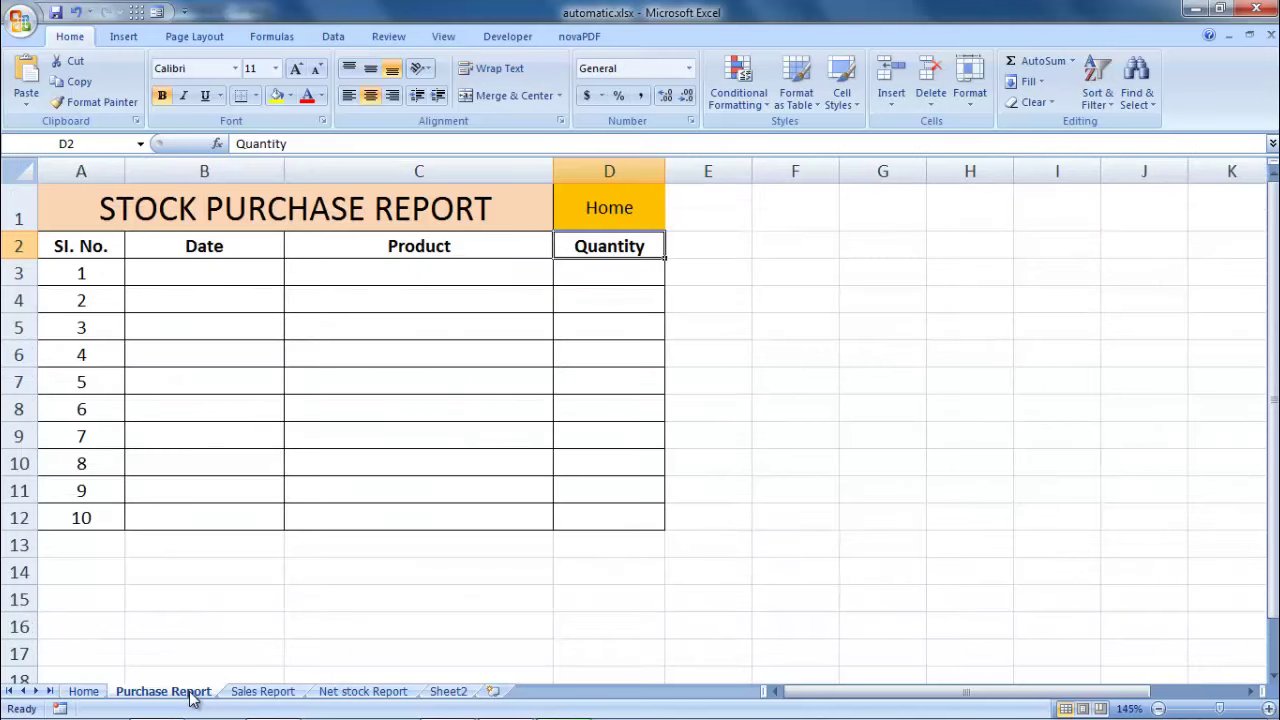
pyautogui.click(131, 209)
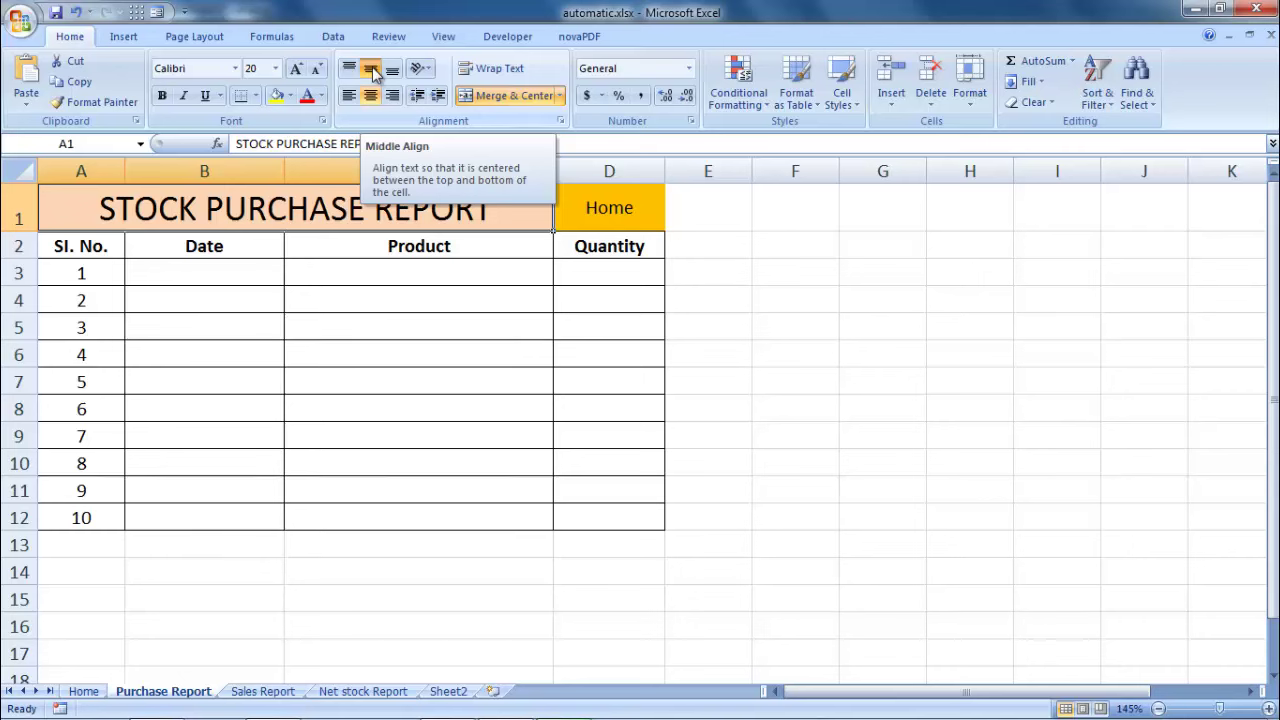
pyautogui.click(614, 211)
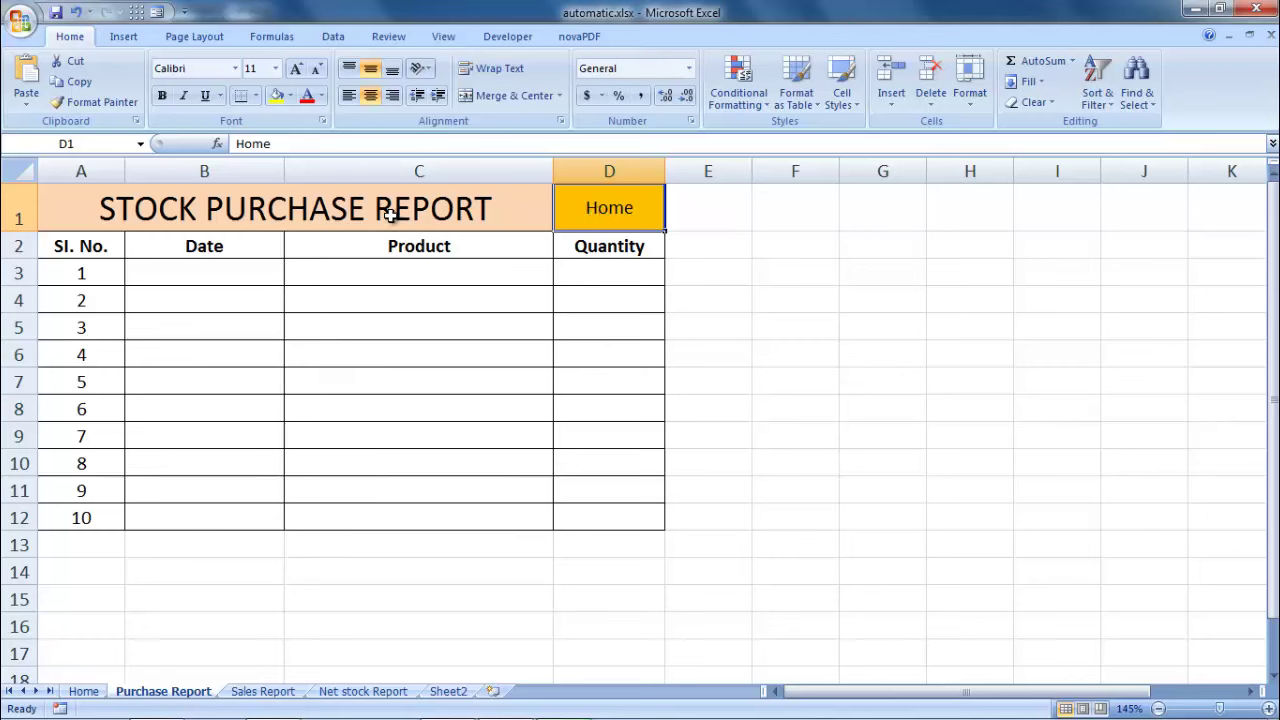
pyautogui.click(100, 246)
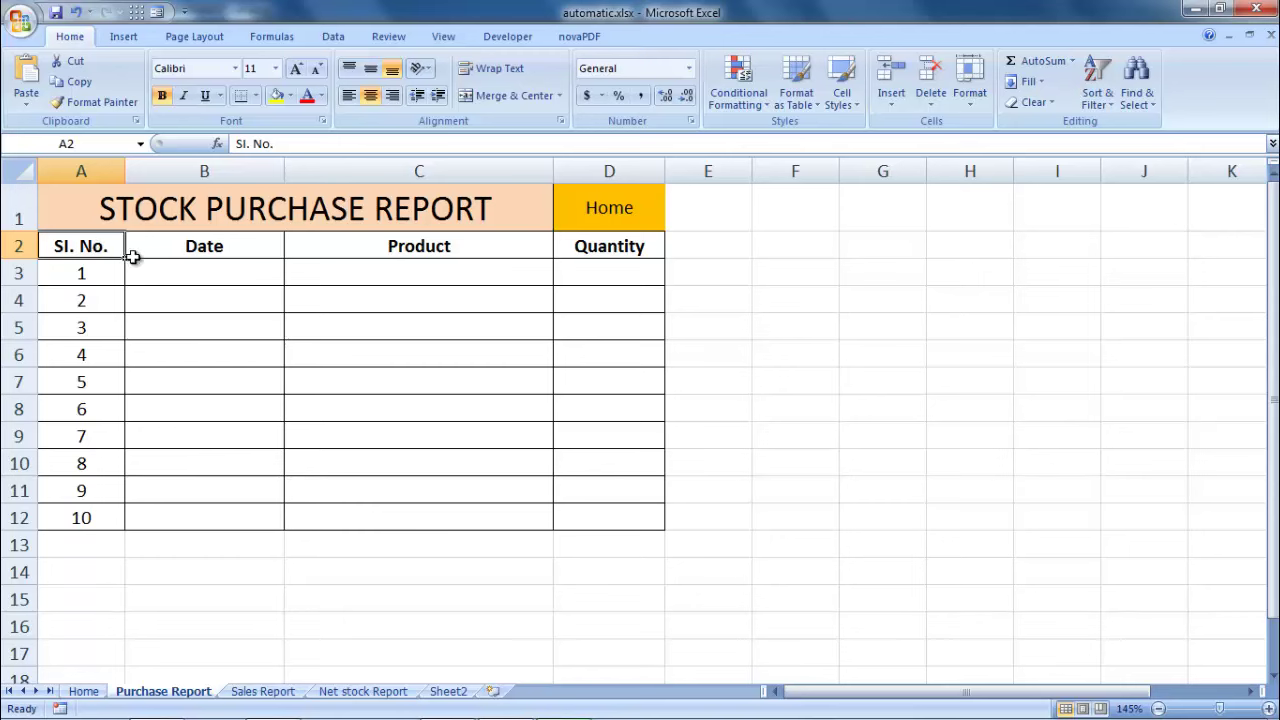
pyautogui.click(100, 170)
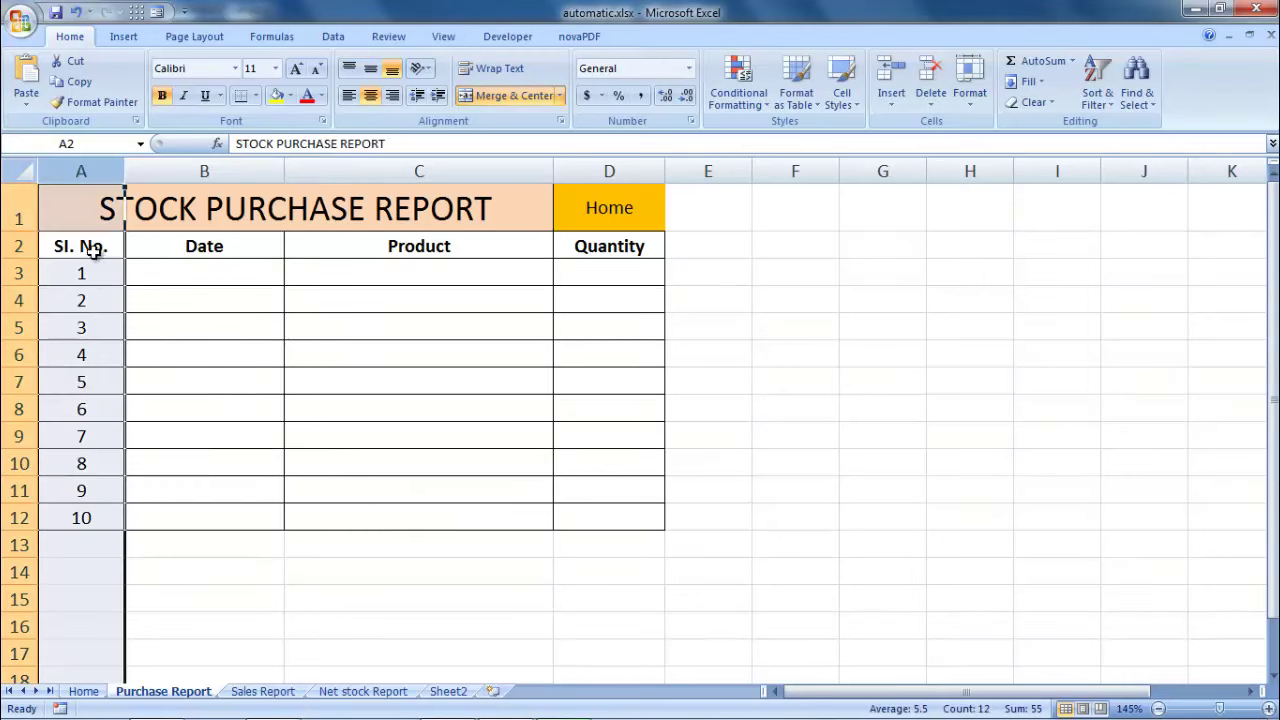
pyautogui.click(97, 251)
pyautogui.click(193, 251)
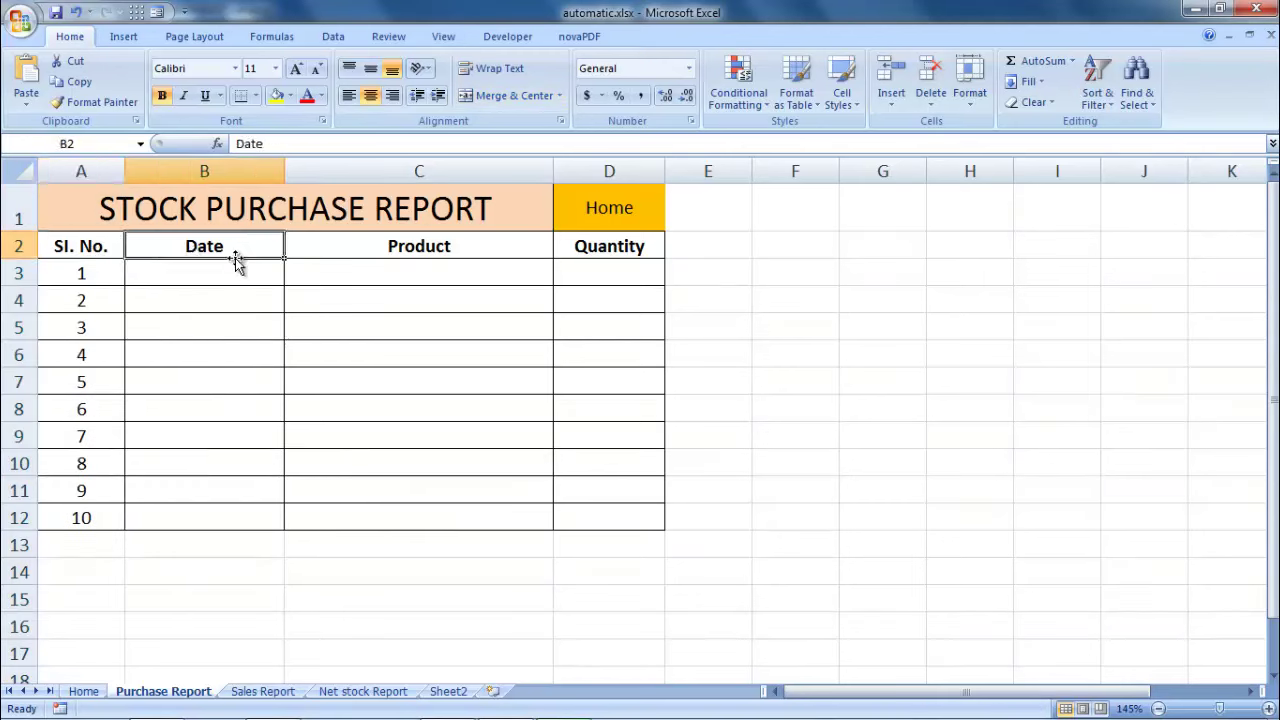
pyautogui.click(432, 255)
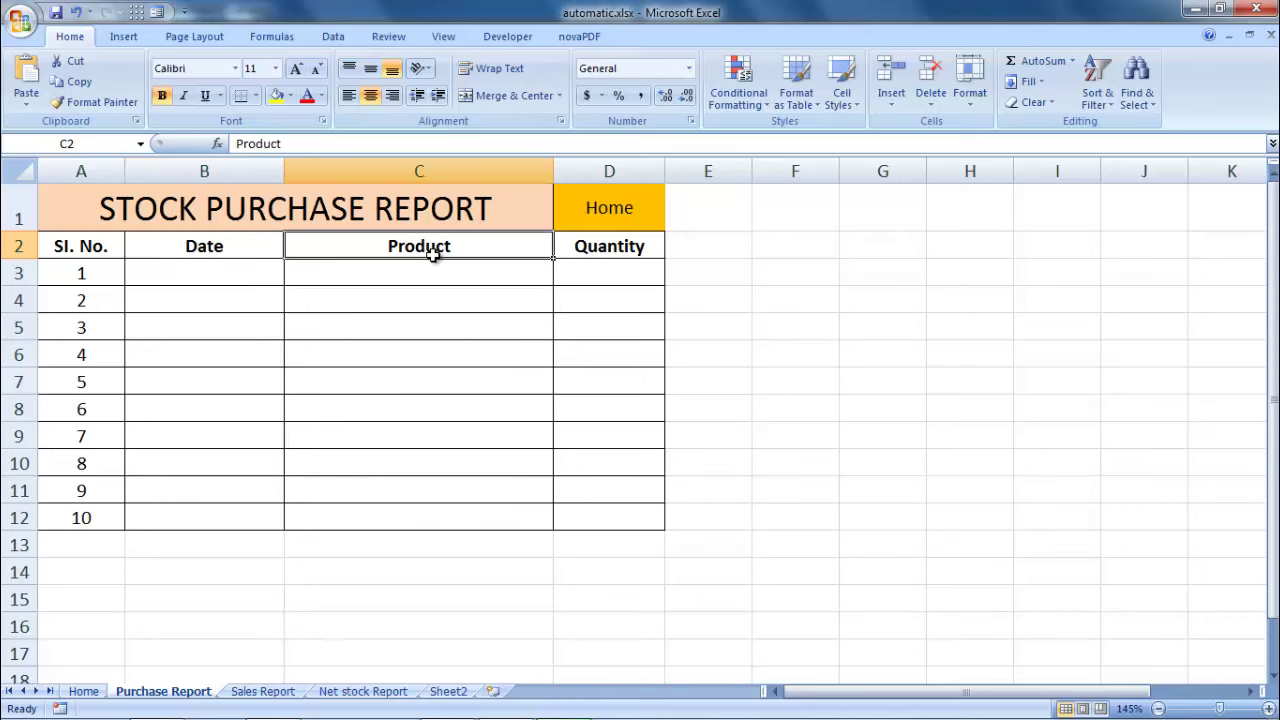
pyautogui.click(638, 250)
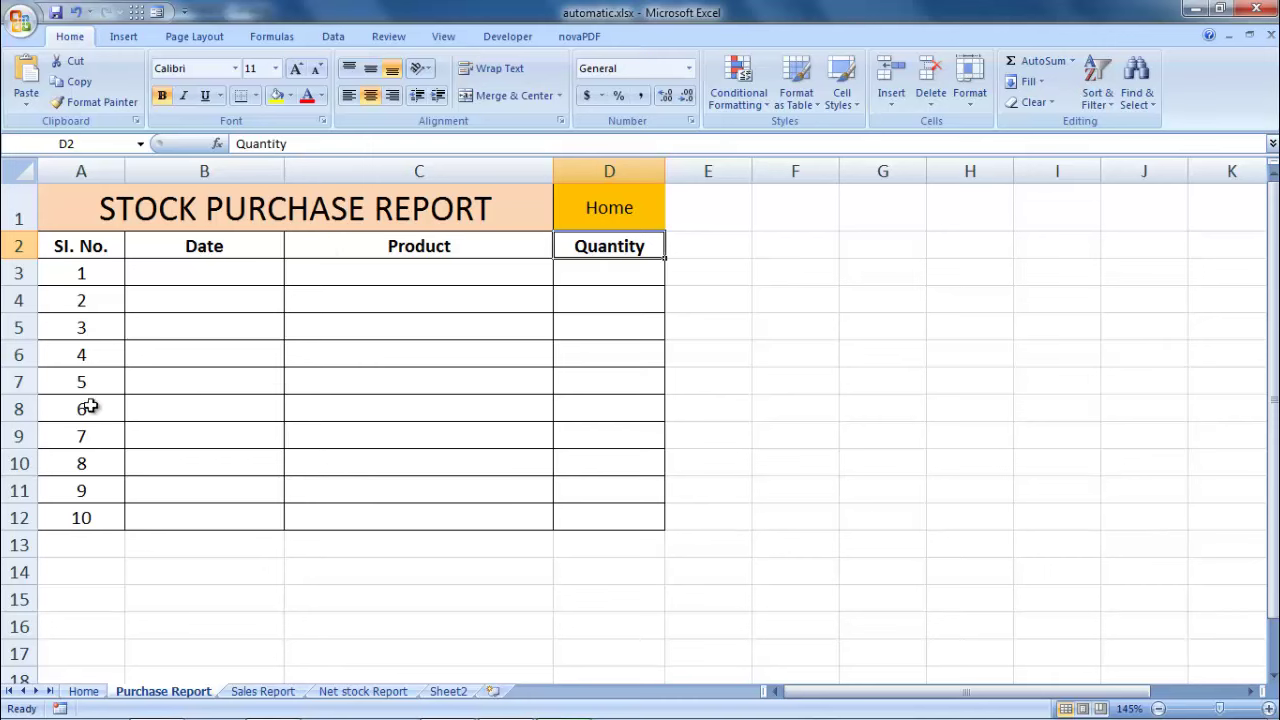
pyautogui.click(108, 206)
# Apply All Borders to the Purchase Report table A1:D12
pyautogui.moveTo(300, 268); pyautogui.dragTo(606, 514)
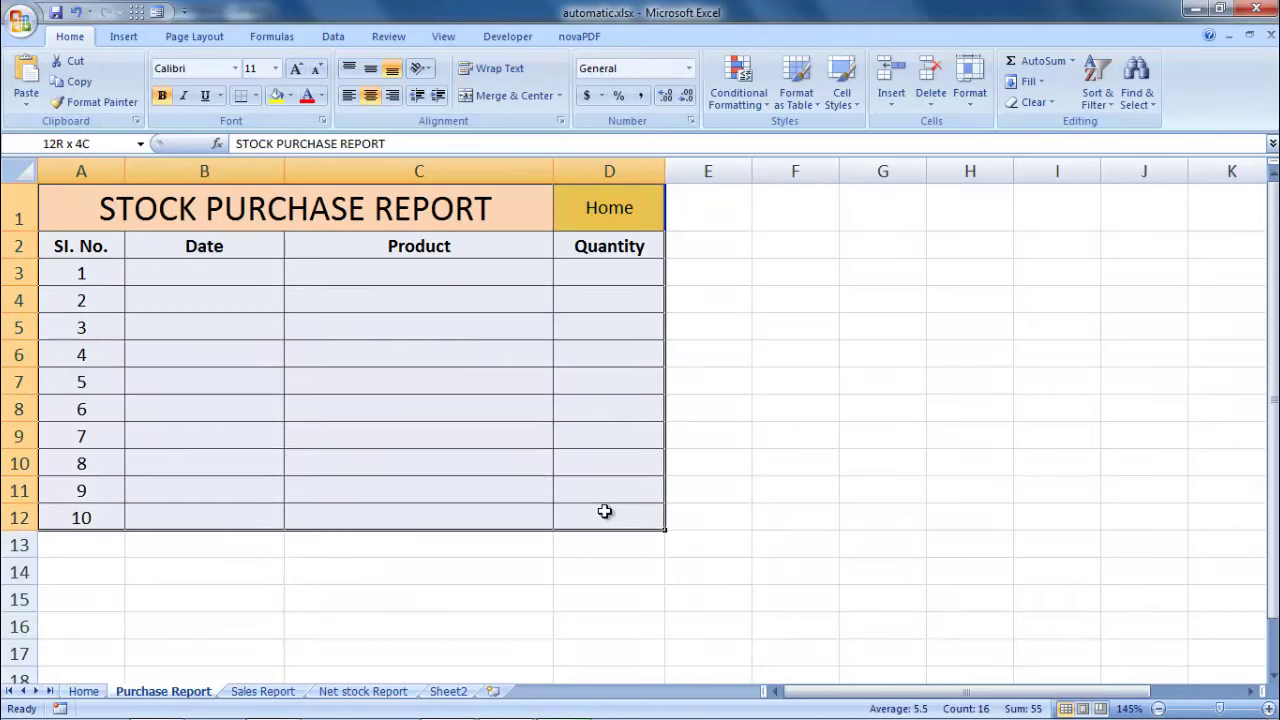
pyautogui.click(256, 97)
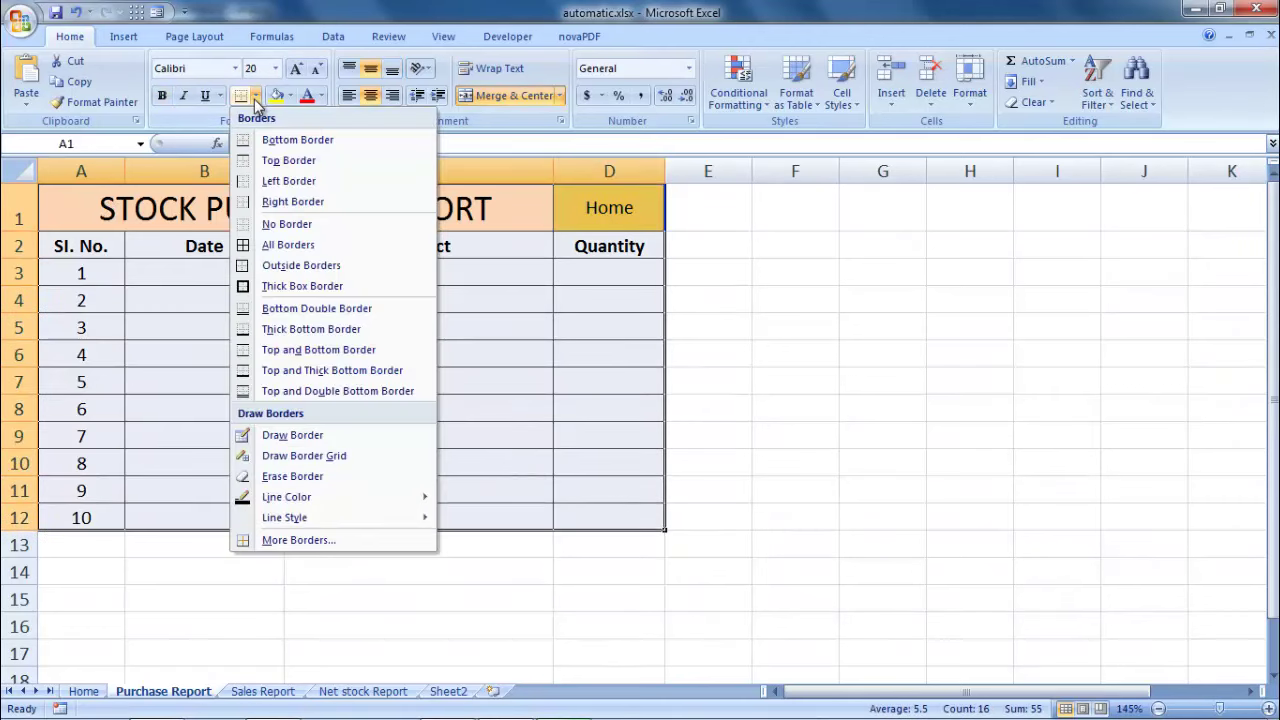
pyautogui.click(293, 245)
pyautogui.click(393, 402)
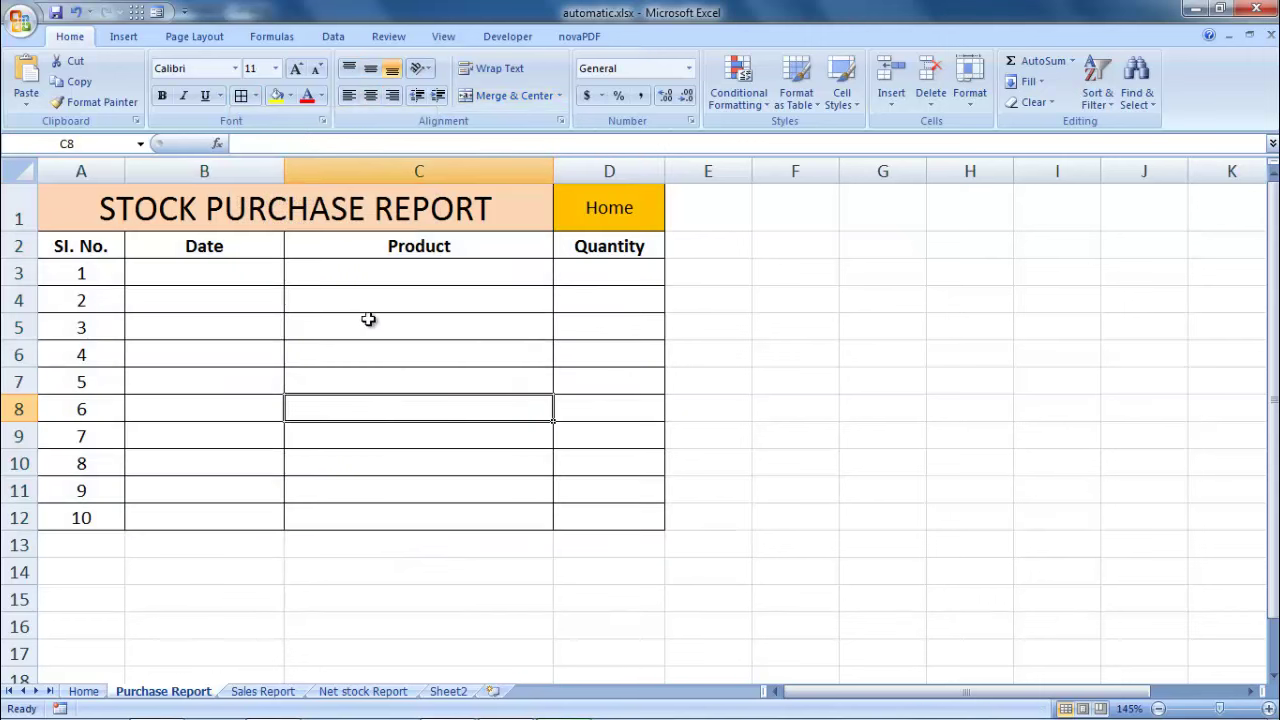
# Extend the borders down to row 16, then undo so rows 13–16 stay unbordered
pyautogui.moveTo(103, 205)
pyautogui.mouseDown()
pyautogui.moveTo(540, 527)
pyautogui.moveTo(583, 623)
pyautogui.mouseUp()
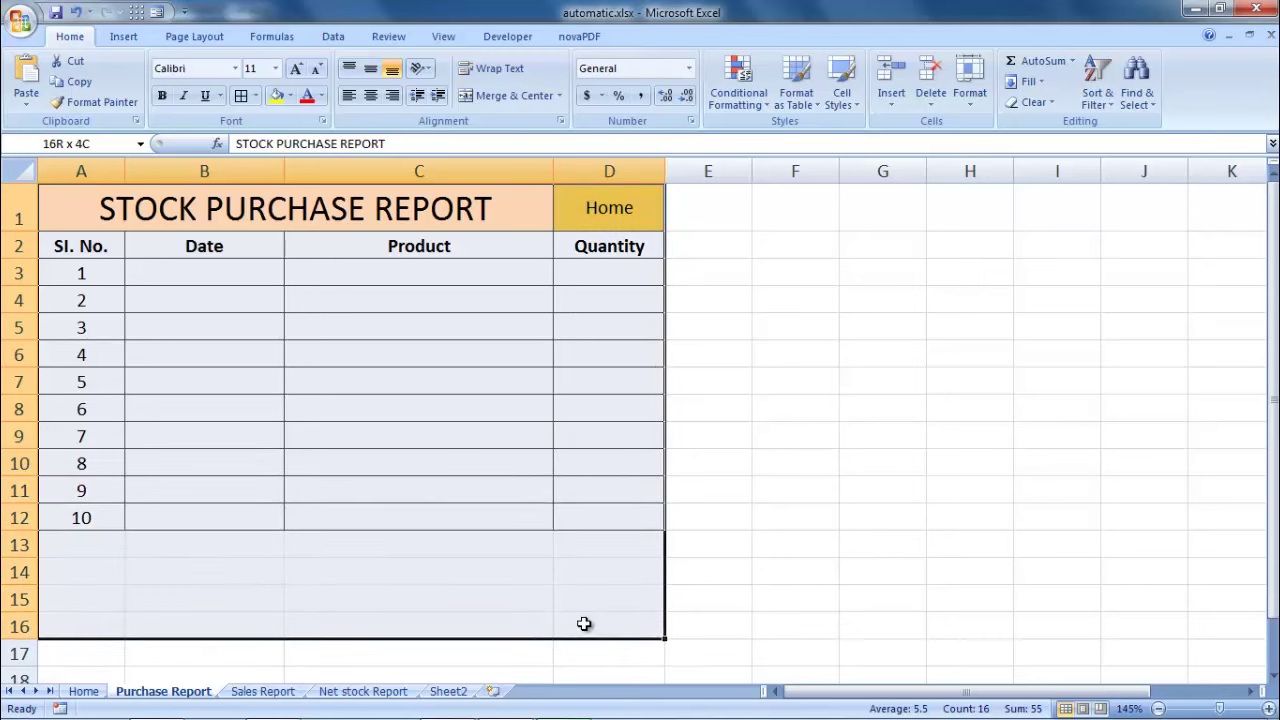
pyautogui.click(243, 96)
pyautogui.click(437, 434)
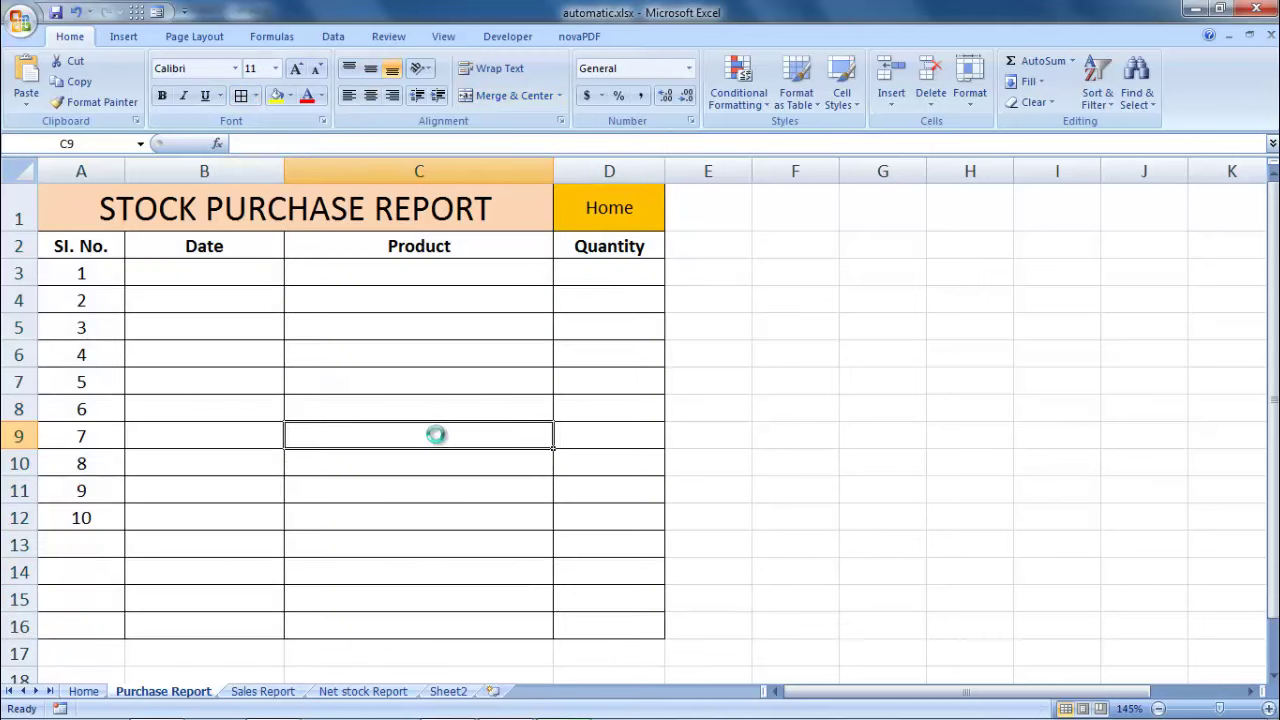
pyautogui.hotkey('ctrl', 'z')
pyautogui.click(383, 411)
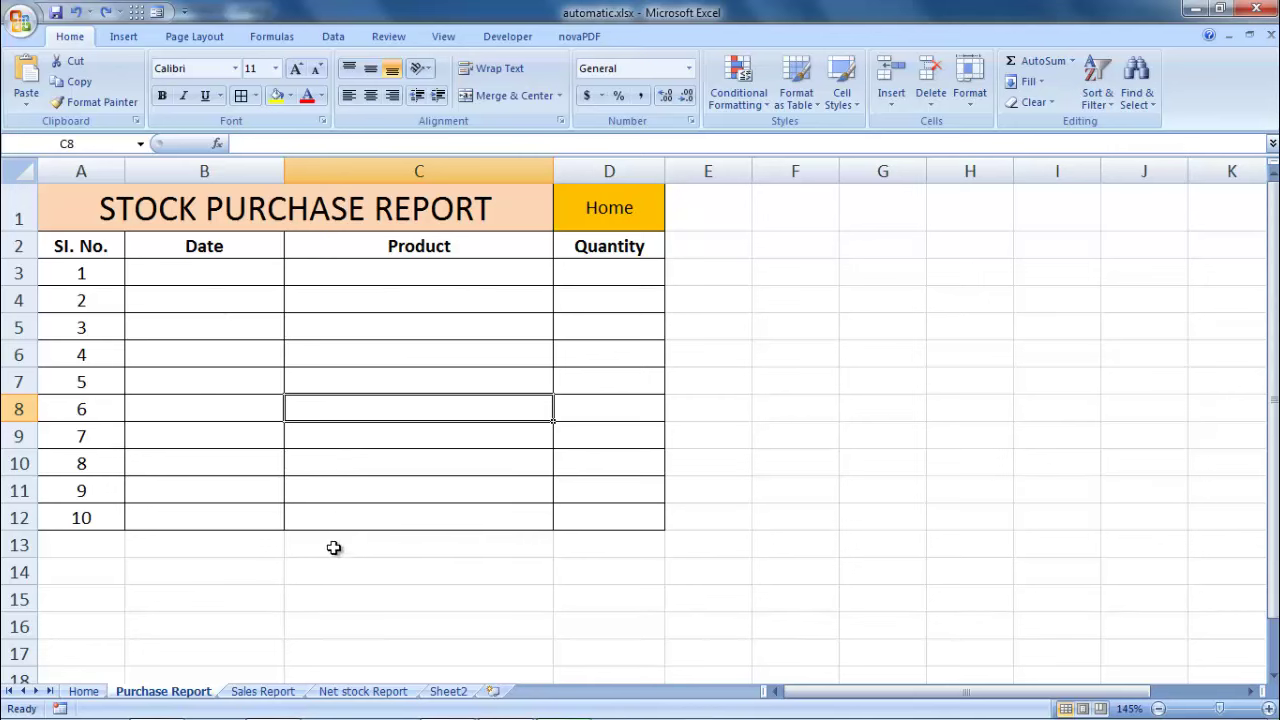
# Go to the Sales Report and select its STOCK SALES REPORT title, briefly revisiting Purchase Report
pyautogui.click(274, 690)
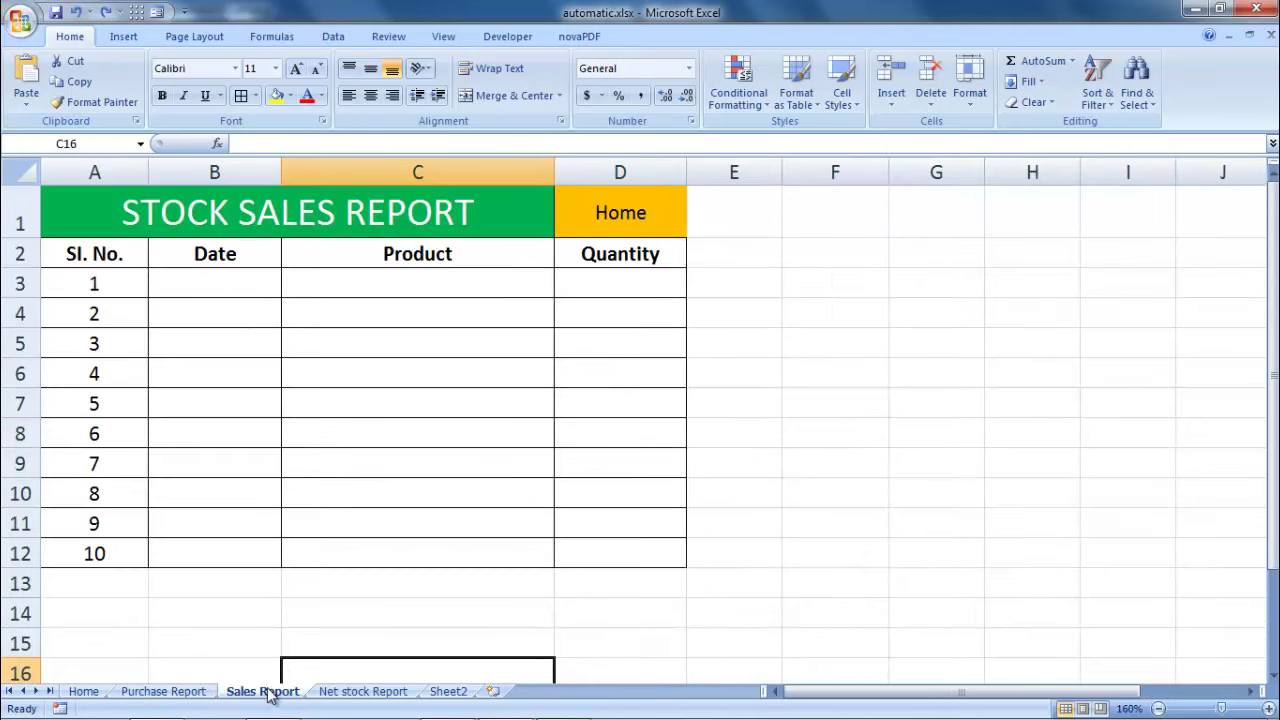
pyautogui.click(255, 643)
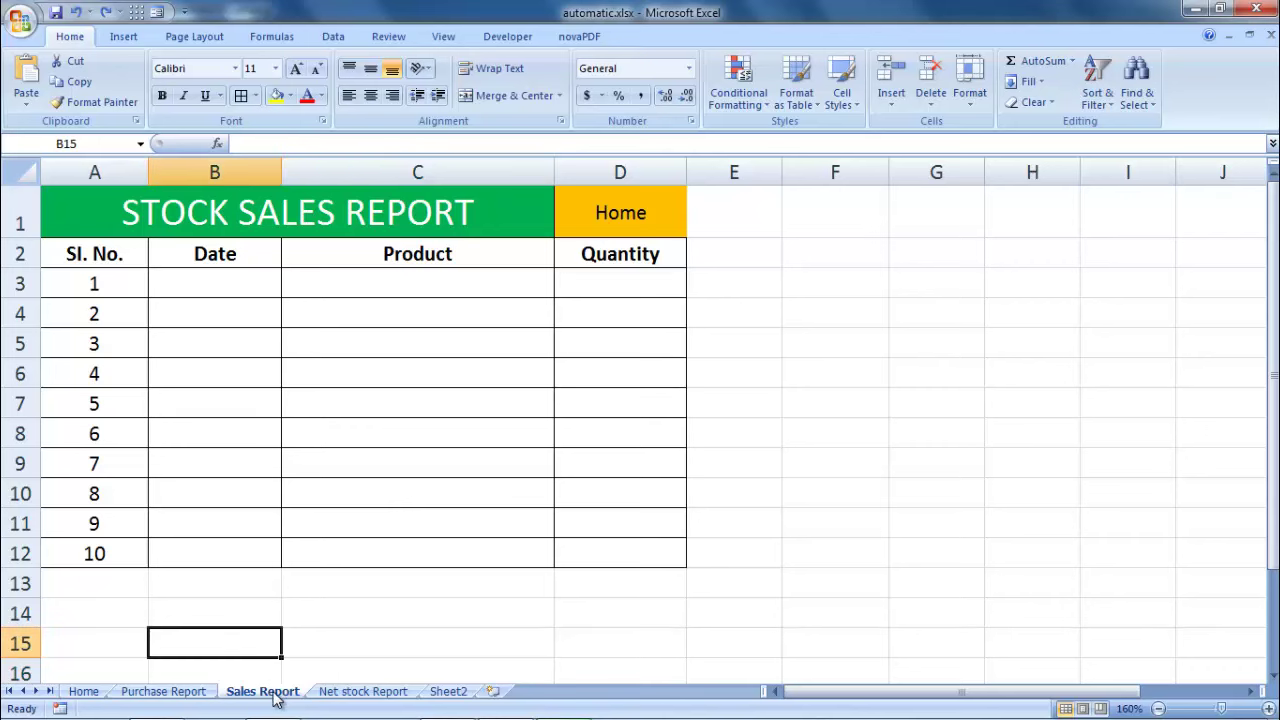
pyautogui.click(315, 614)
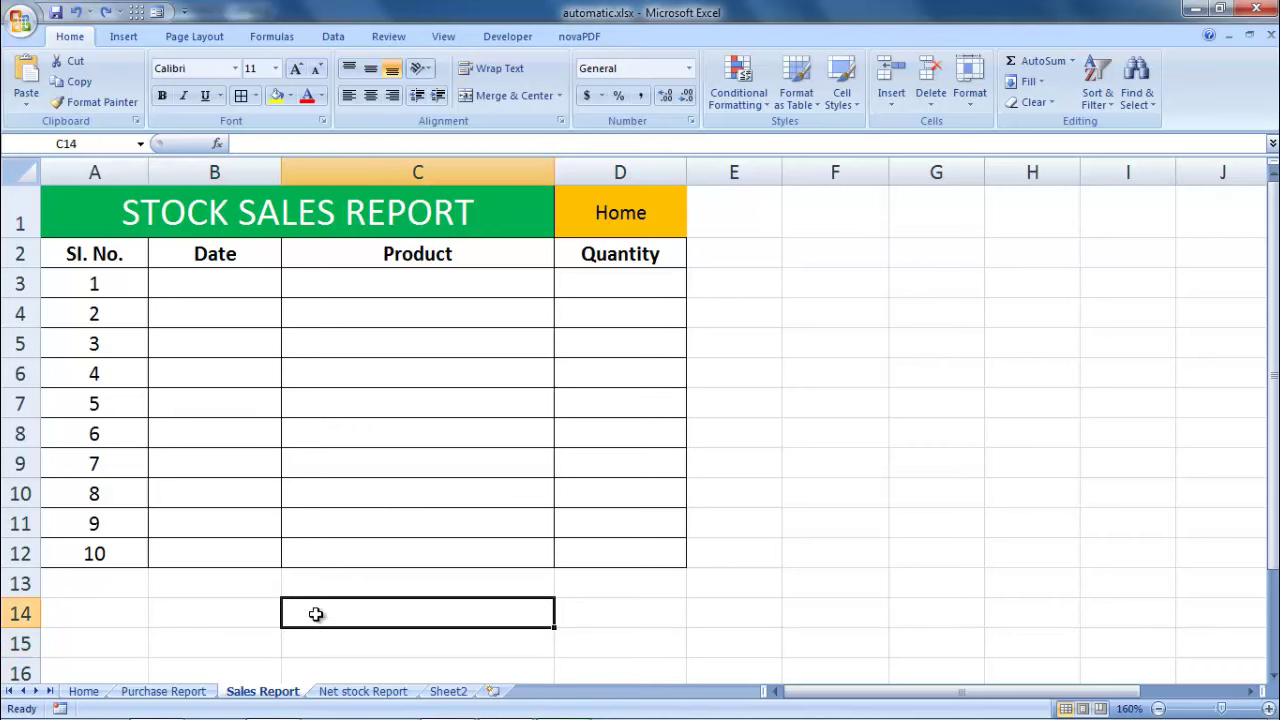
pyautogui.click(111, 208)
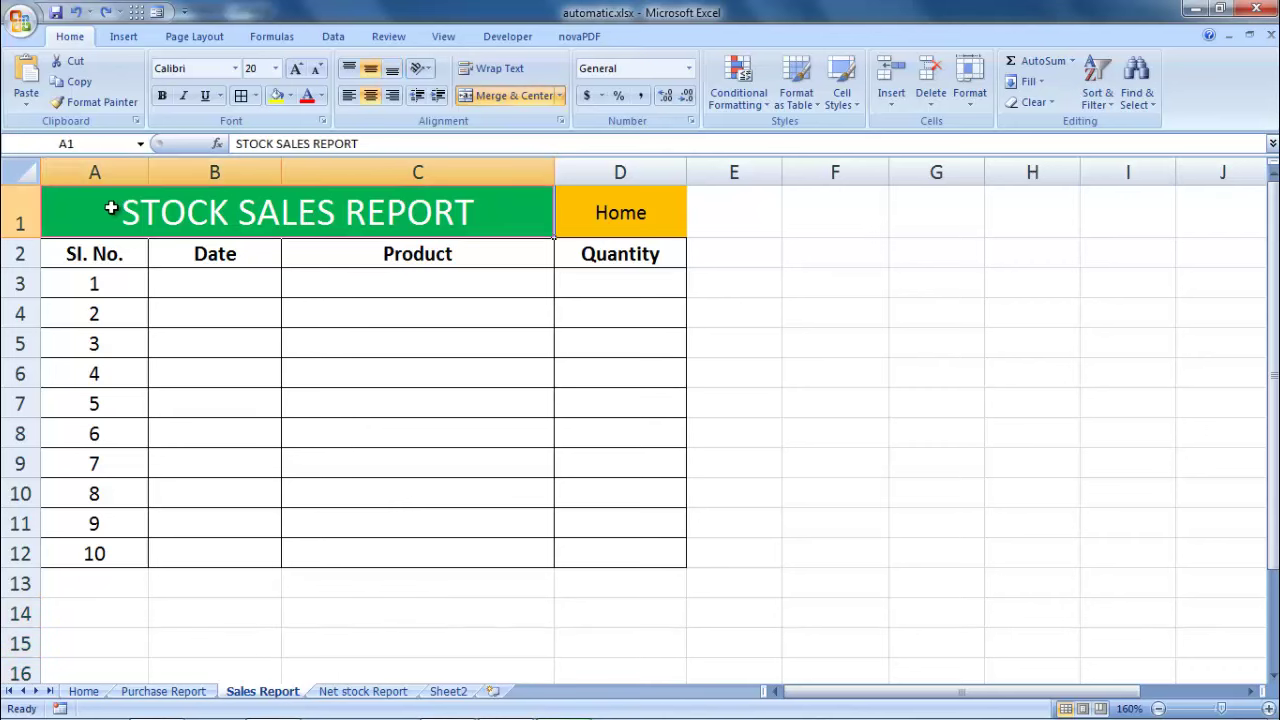
pyautogui.click(190, 690)
pyautogui.click(290, 691)
# Review the Sales Report's Sl. No., Date, Product, Quantity headings, table body and Home link, then open Net stock Report
pyautogui.click(115, 257)
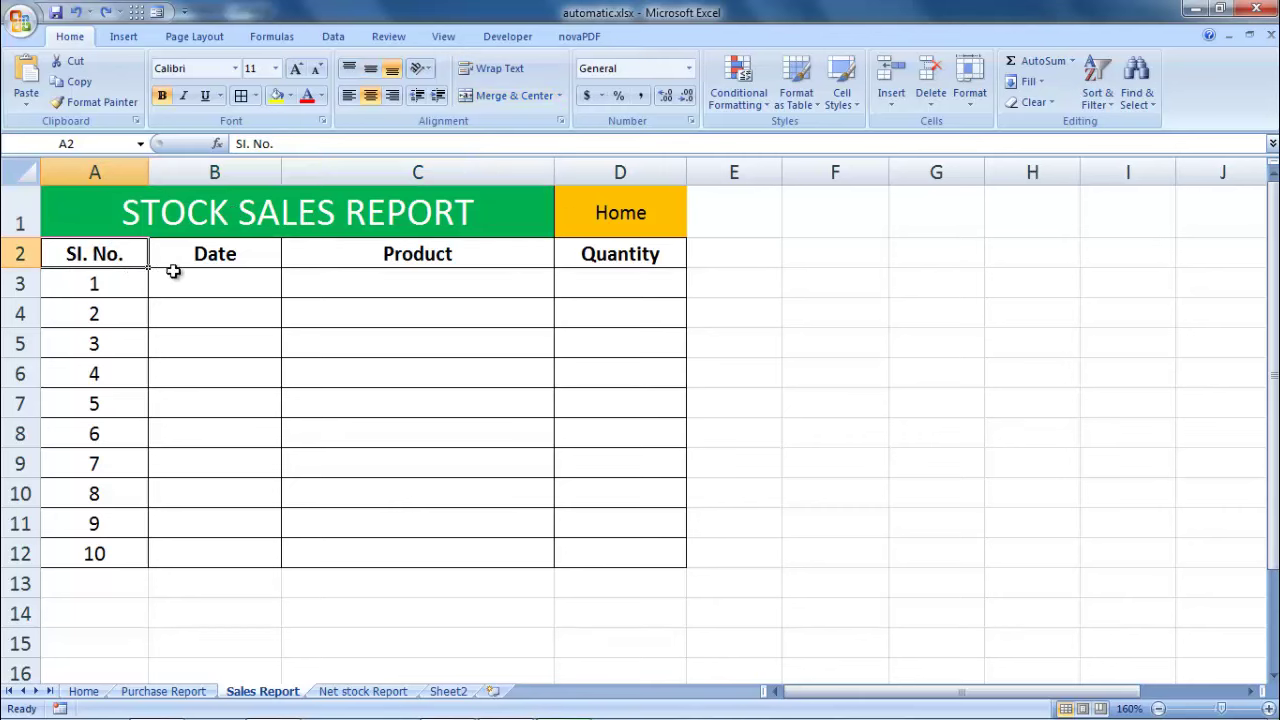
pyautogui.click(214, 258)
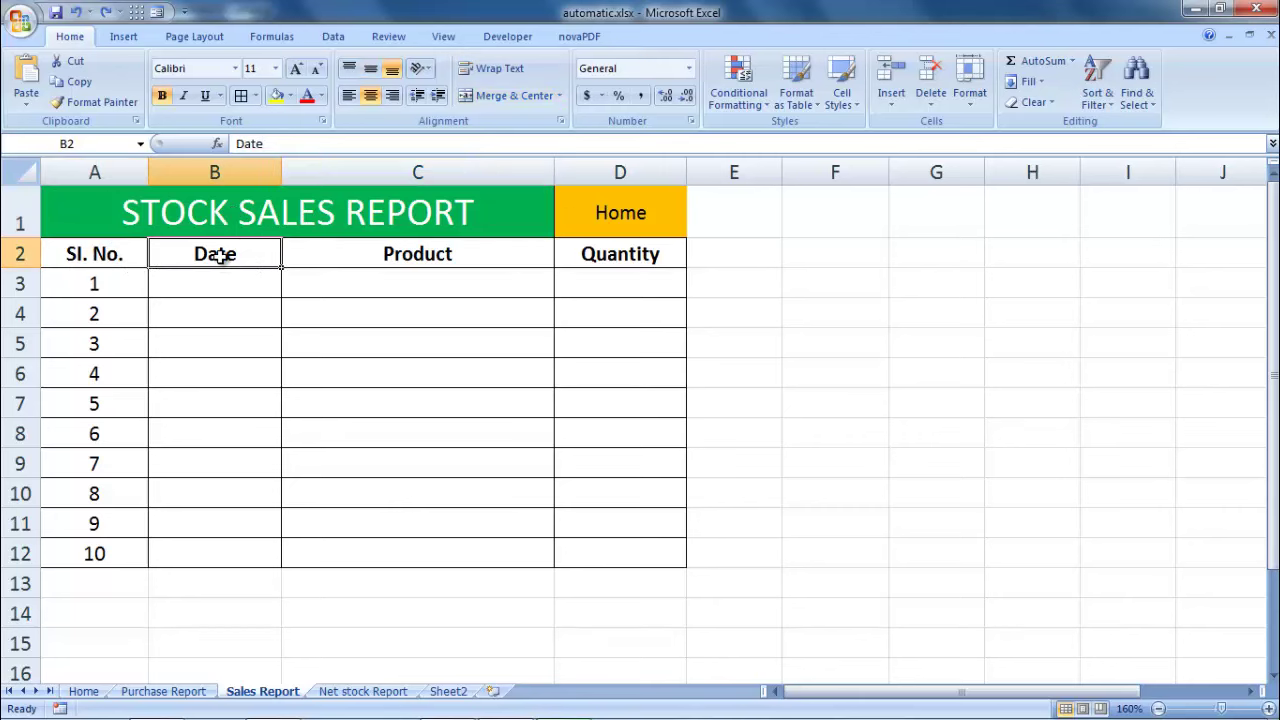
pyautogui.click(422, 258)
pyautogui.click(630, 254)
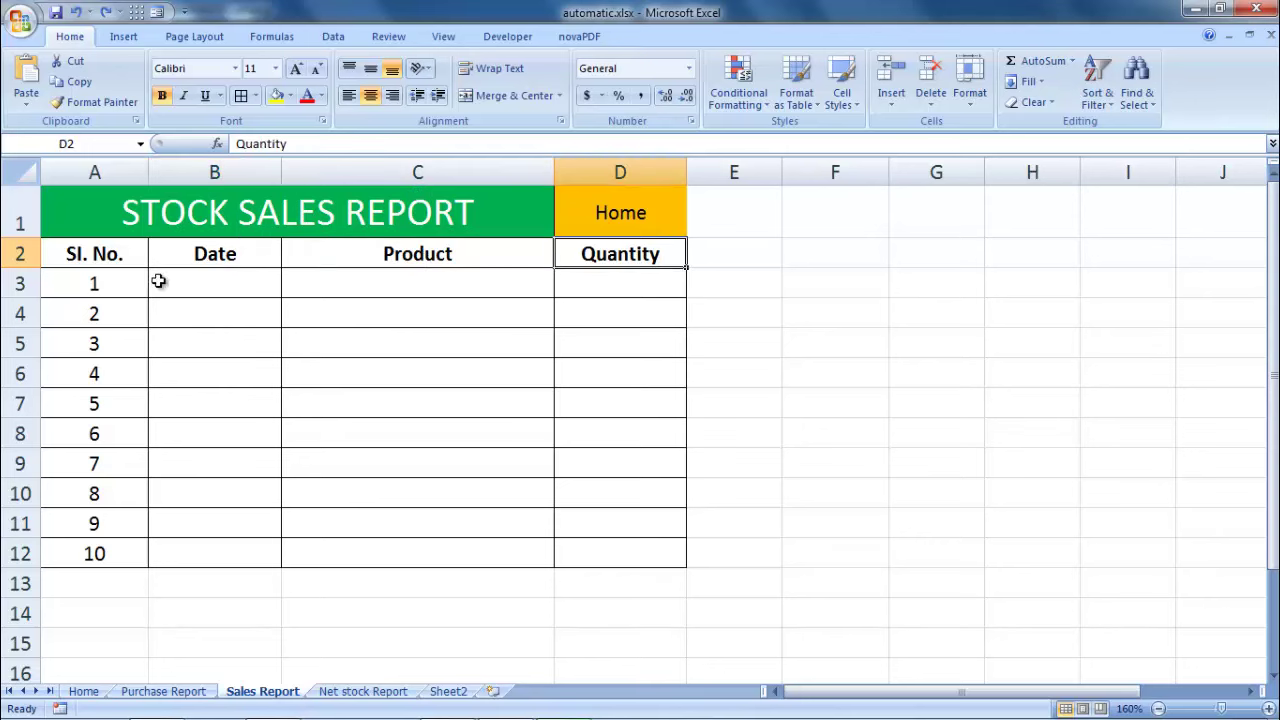
pyautogui.moveTo(116, 253)
pyautogui.mouseDown()
pyautogui.moveTo(452, 440)
pyautogui.moveTo(586, 549)
pyautogui.mouseUp()
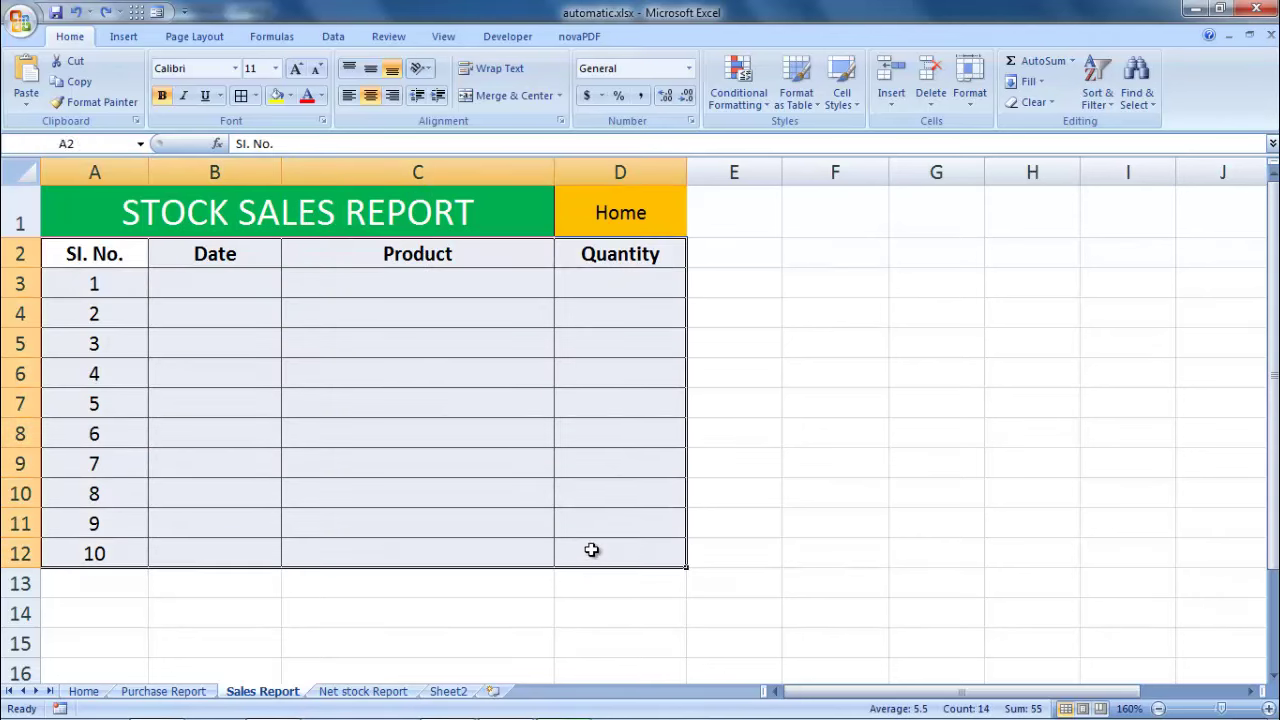
pyautogui.click(351, 437)
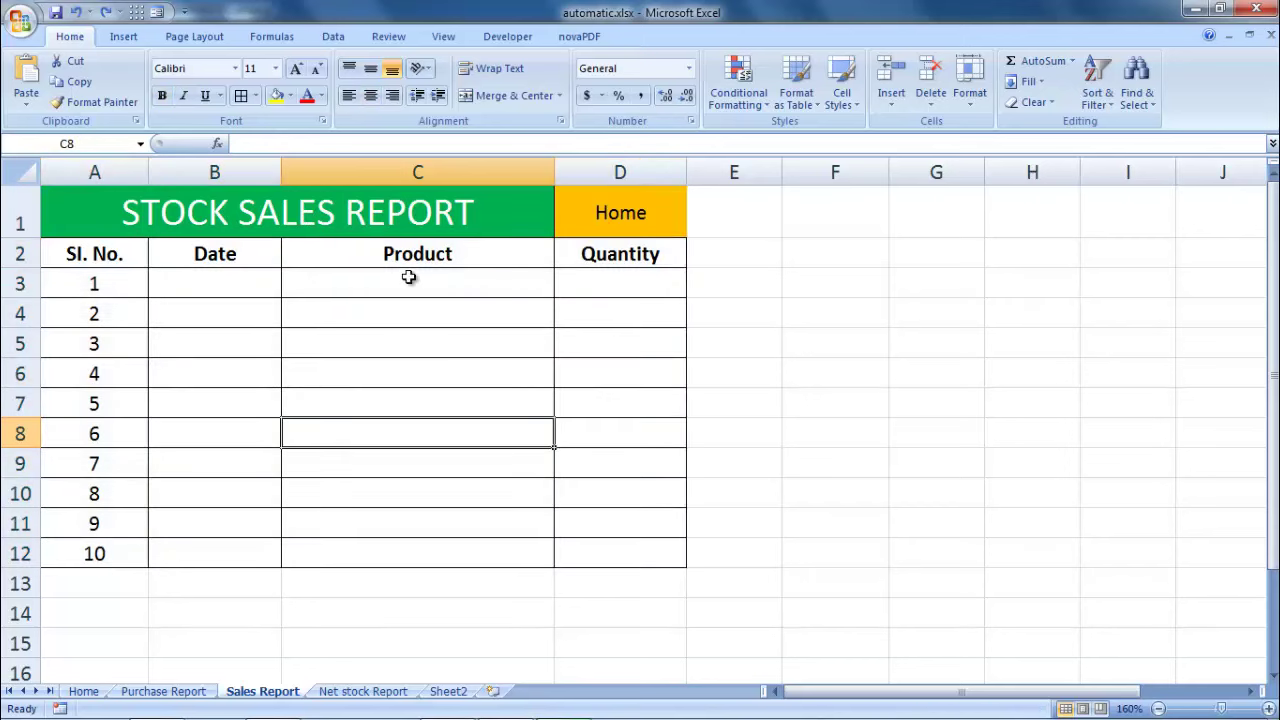
pyautogui.click(601, 212)
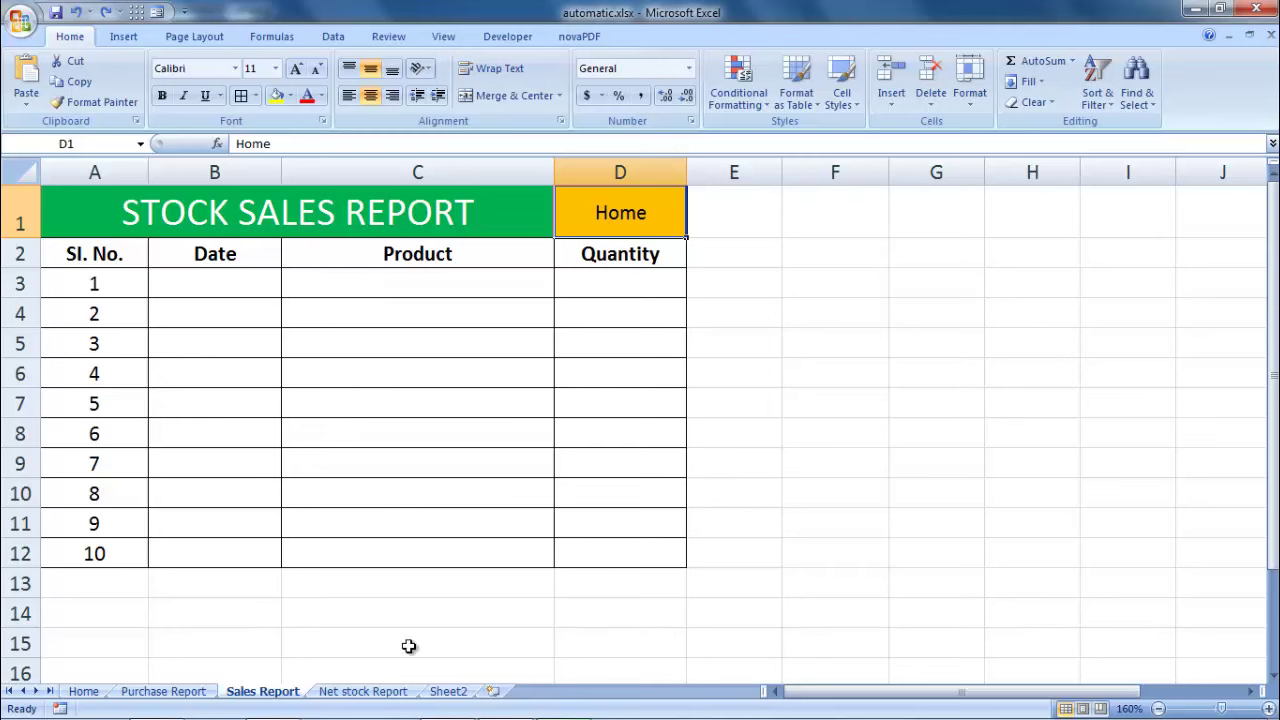
pyautogui.click(366, 691)
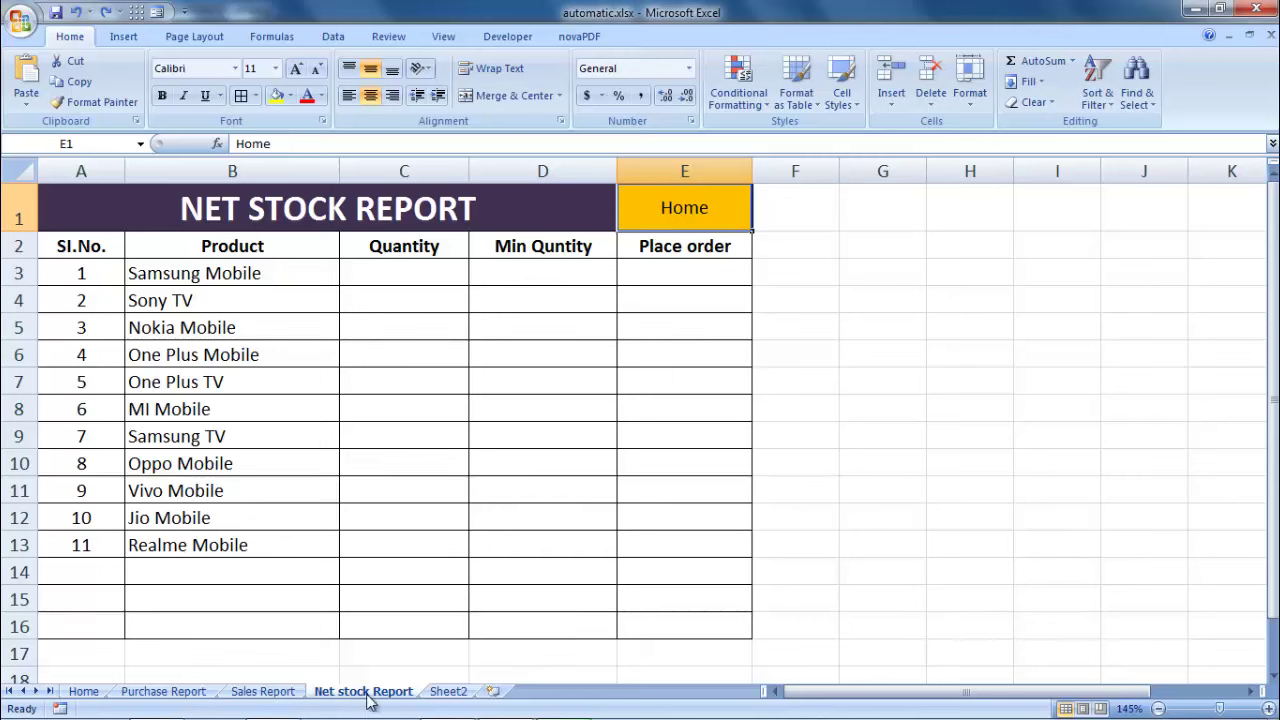
pyautogui.click(287, 213)
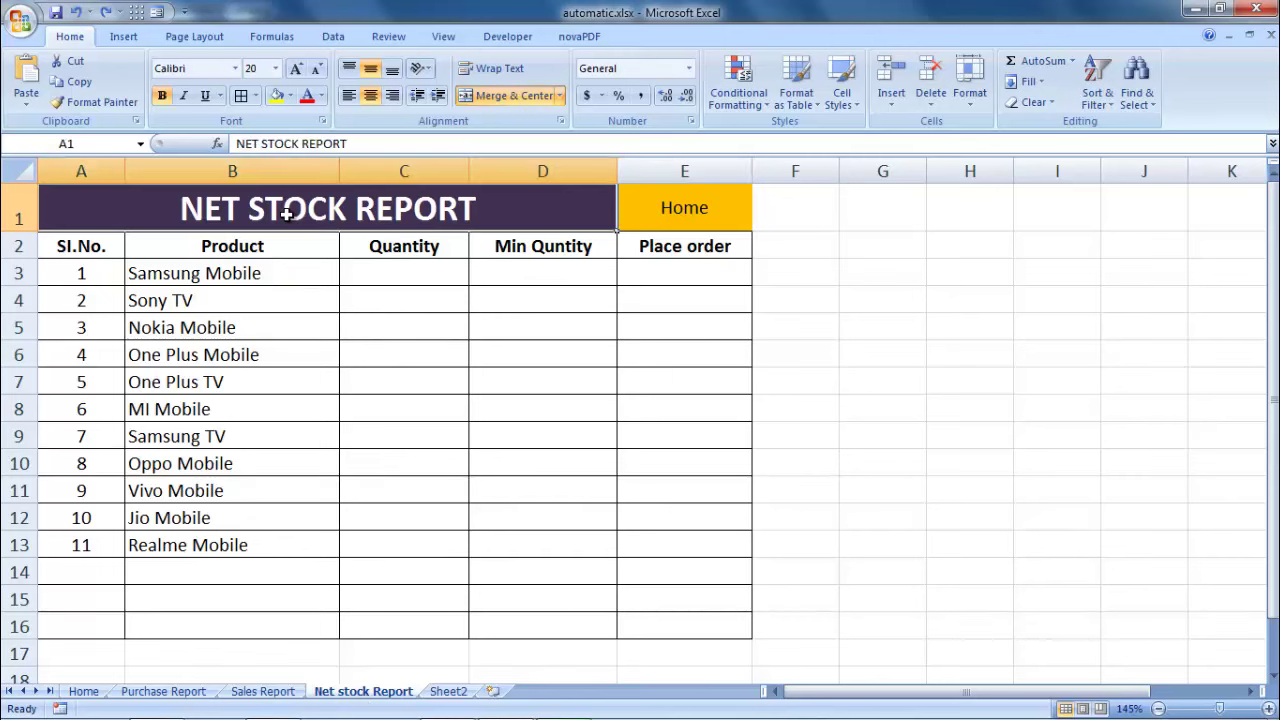
pyautogui.click(84, 247)
pyautogui.click(216, 247)
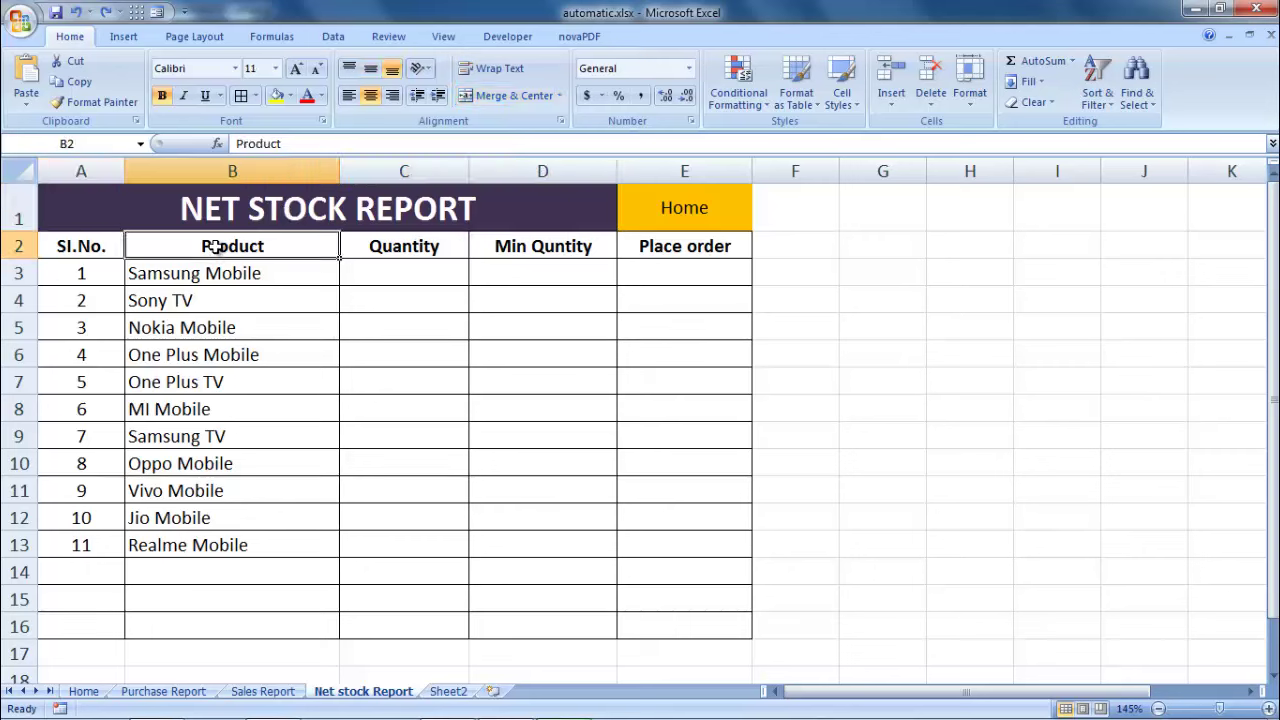
pyautogui.click(402, 245)
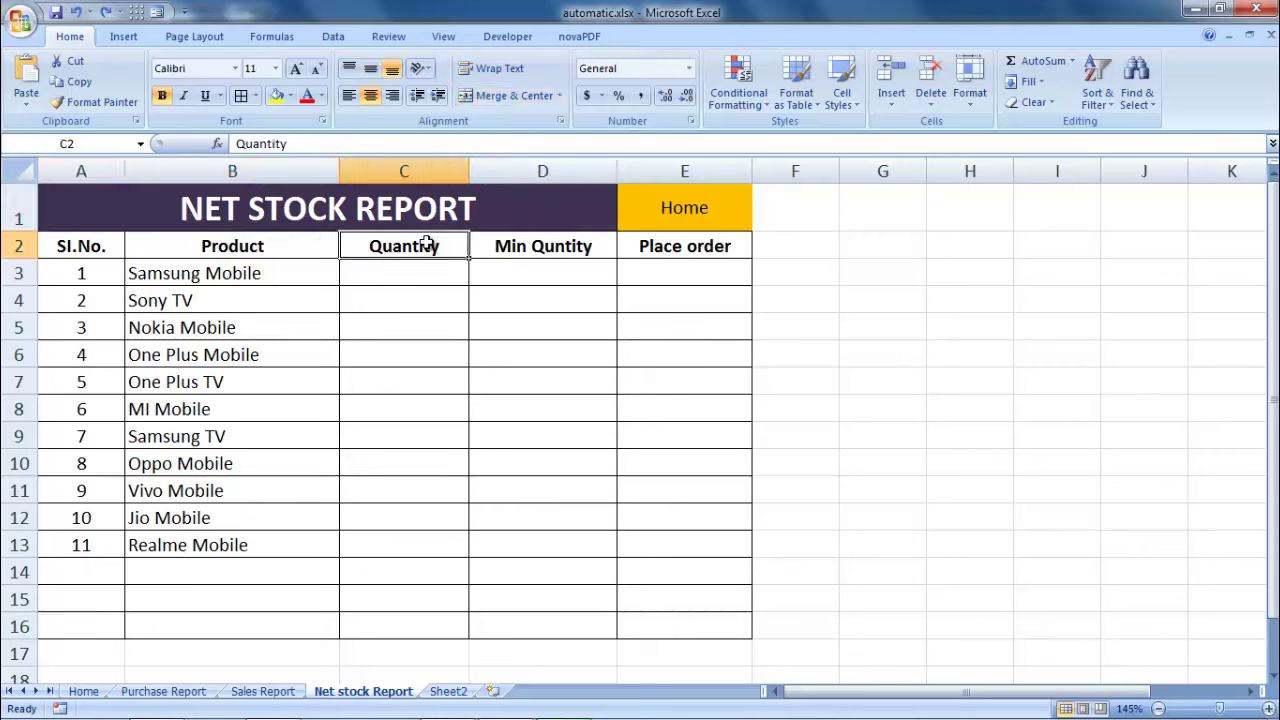
pyautogui.click(530, 248)
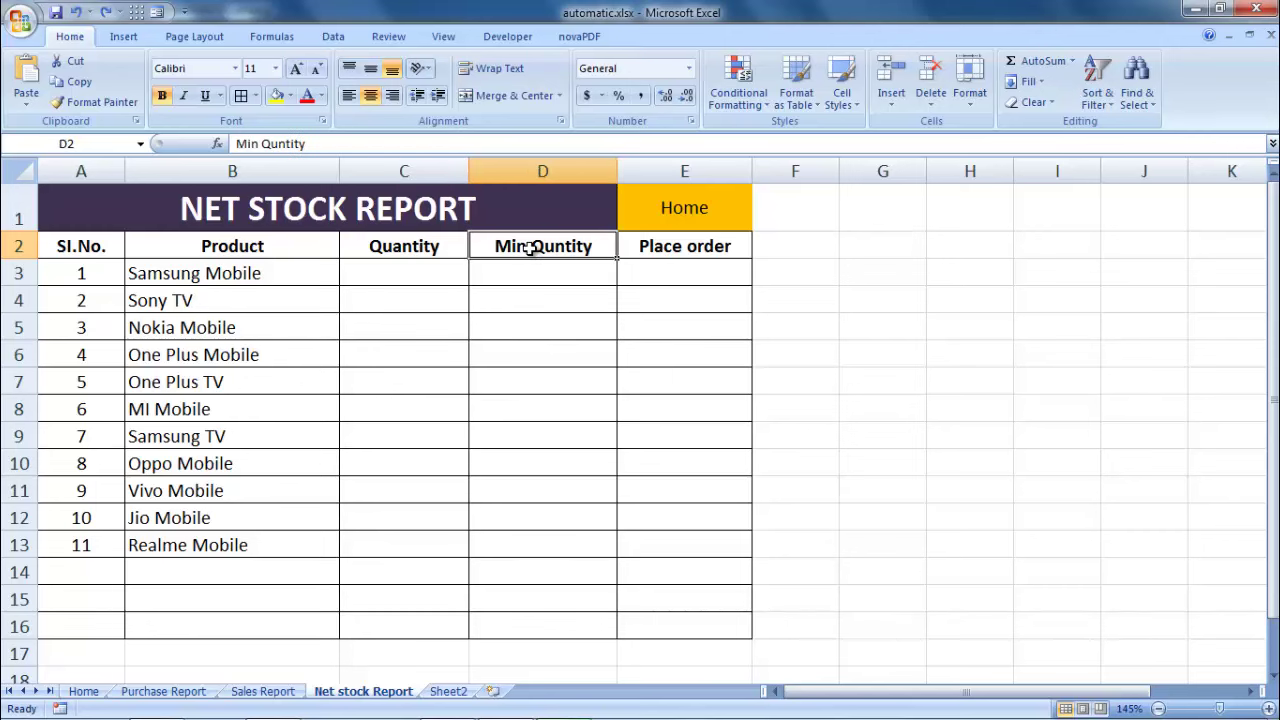
pyautogui.click(661, 247)
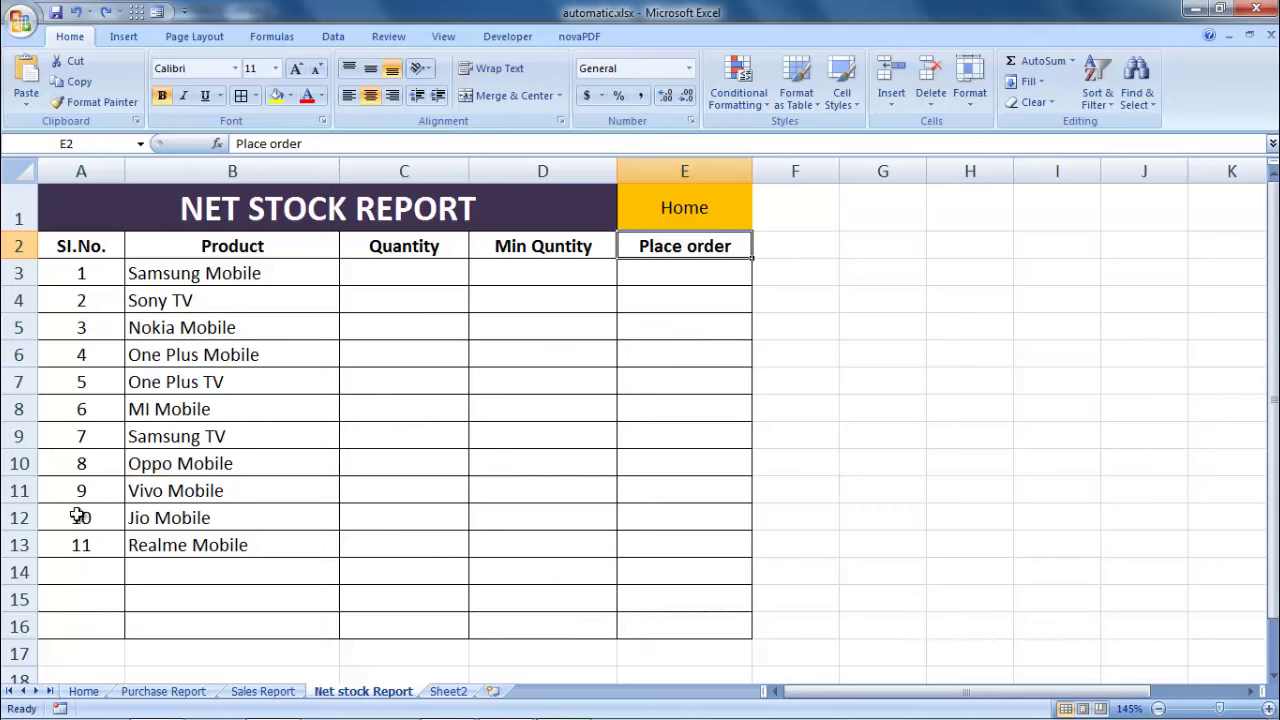
pyautogui.click(196, 274)
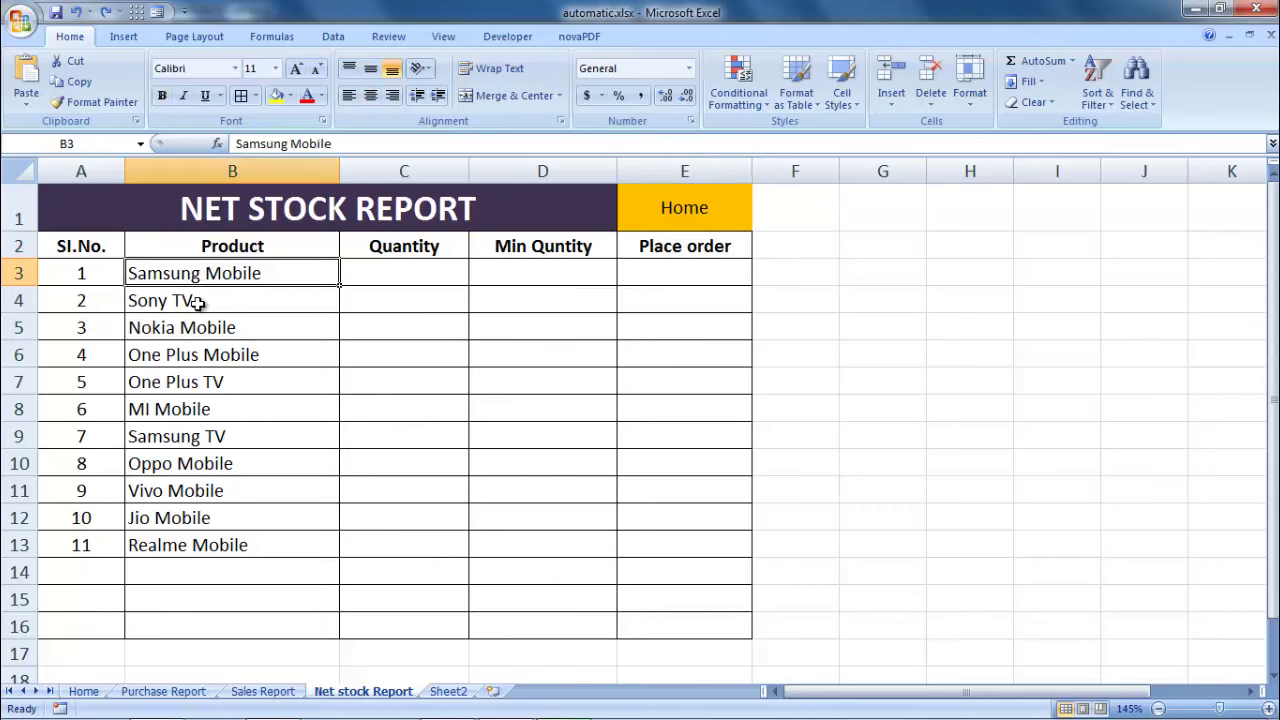
pyautogui.click(198, 303)
pyautogui.click(196, 330)
pyautogui.click(203, 278)
pyautogui.click(205, 350)
pyautogui.click(222, 432)
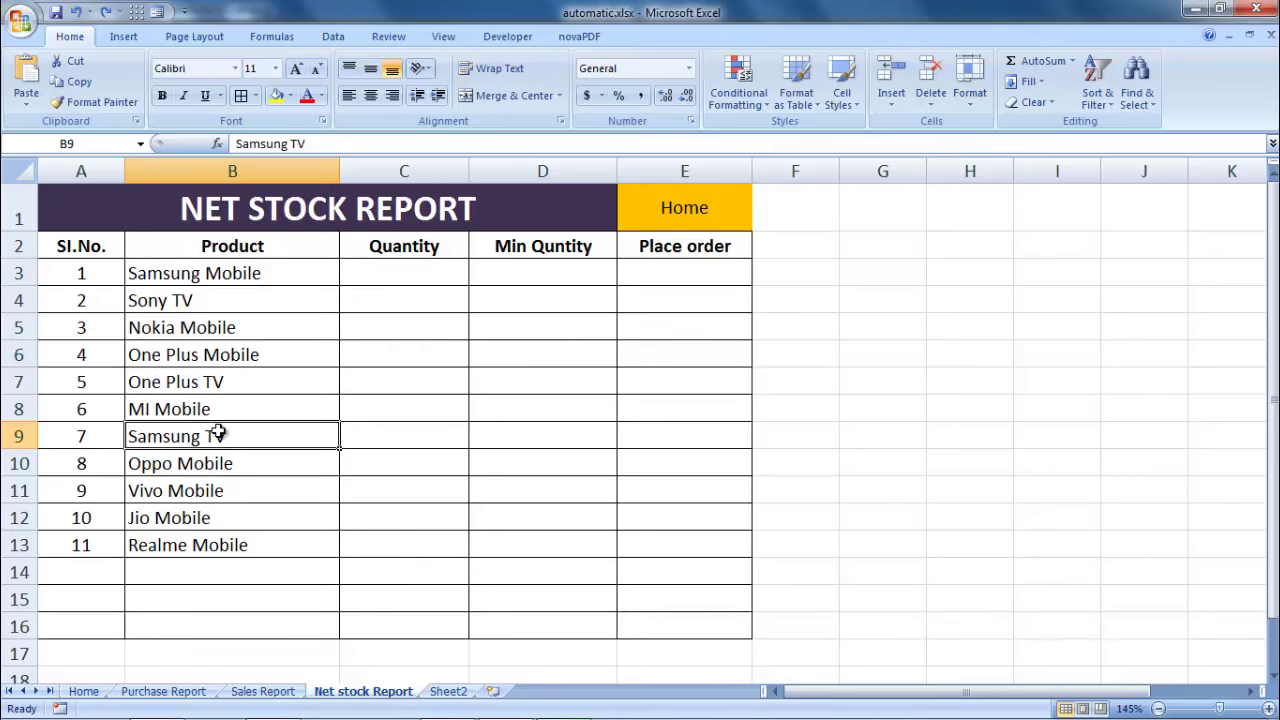
pyautogui.click(223, 376)
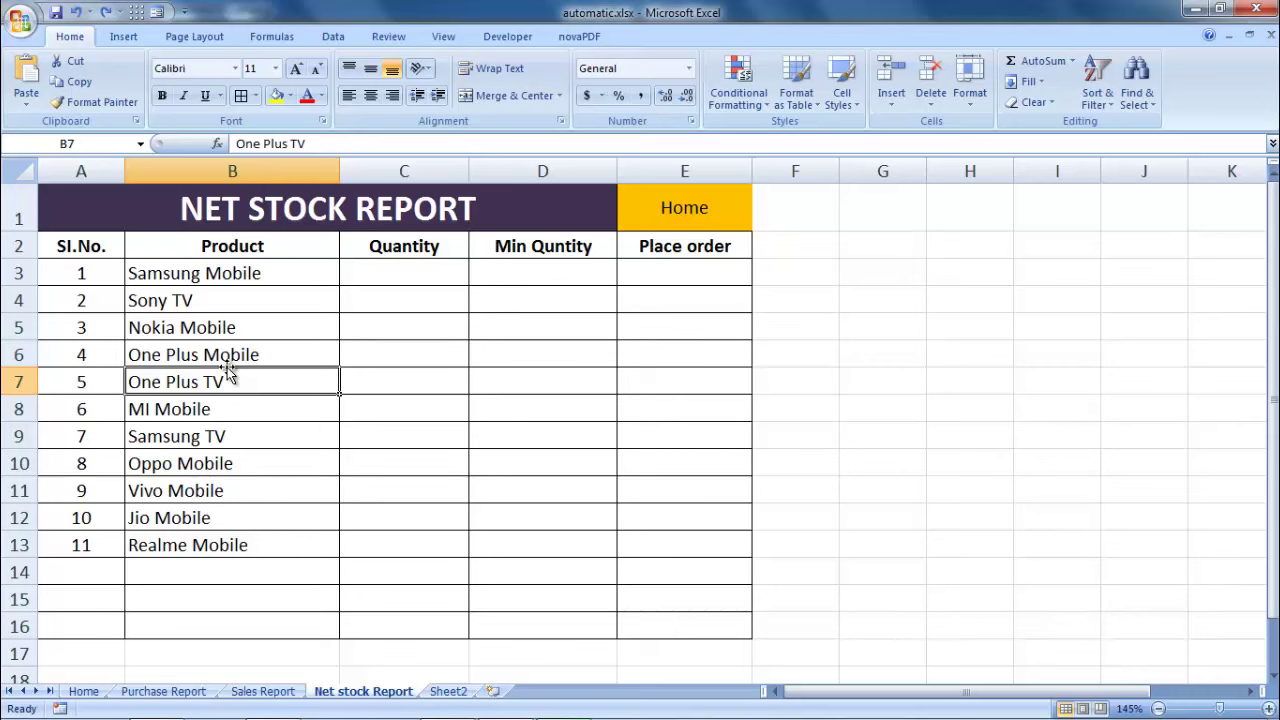
pyautogui.click(254, 461)
pyautogui.click(272, 277)
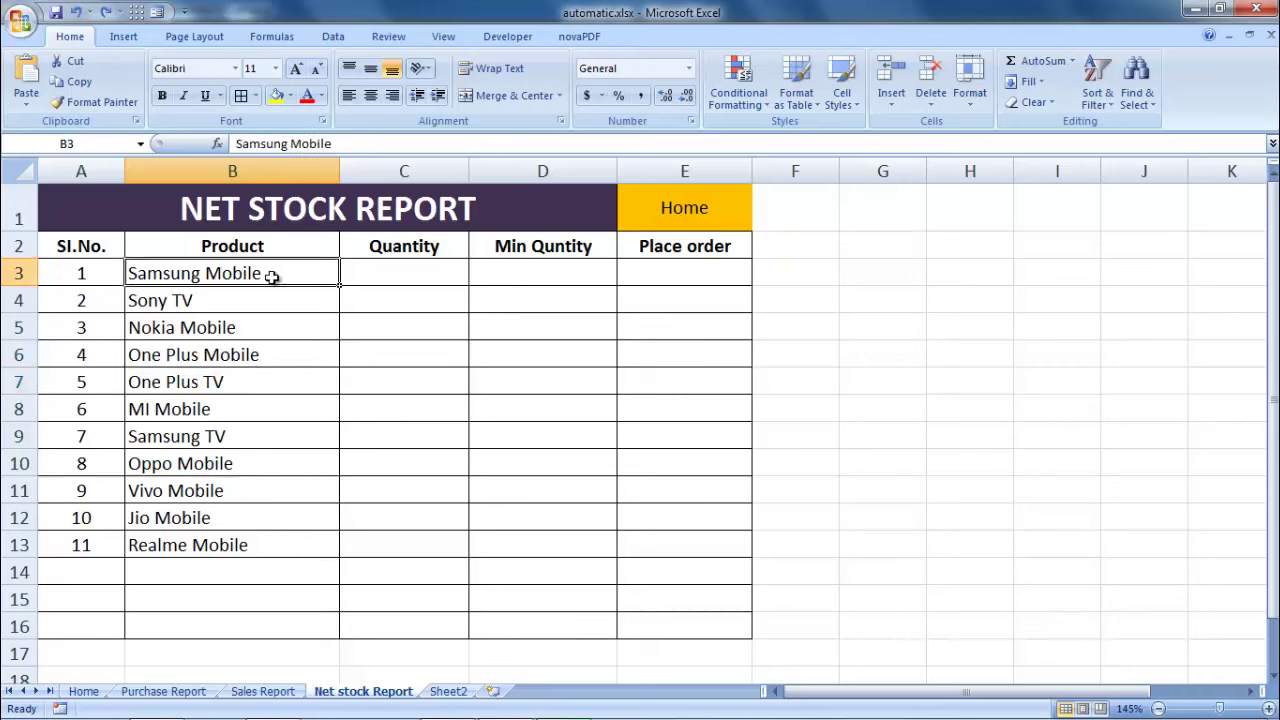
pyautogui.click(267, 293)
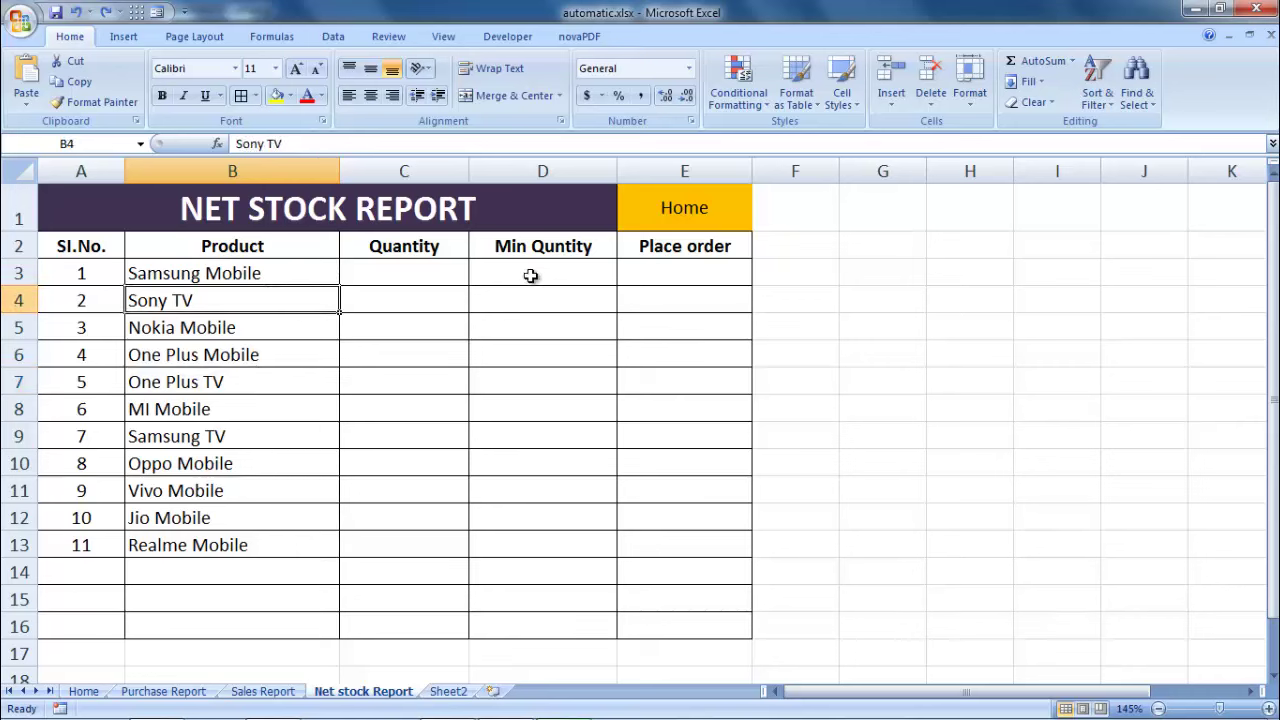
pyautogui.click(436, 249)
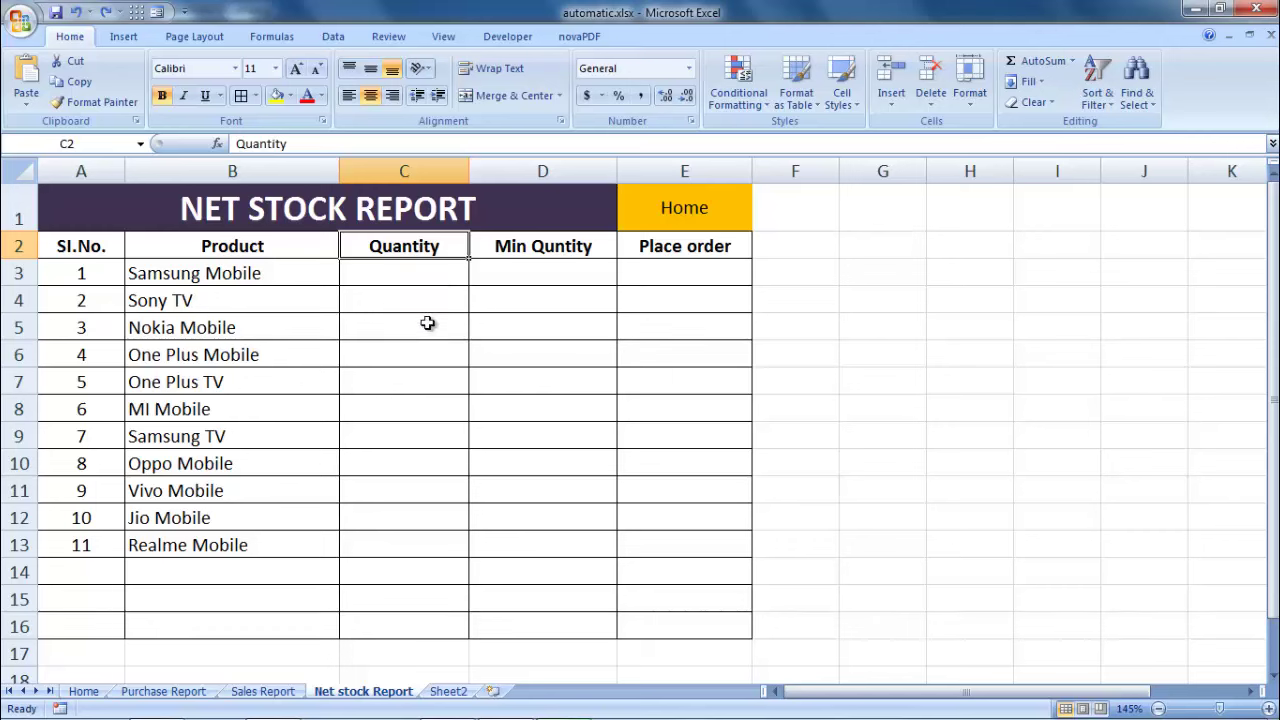
pyautogui.click(535, 248)
pyautogui.click(541, 276)
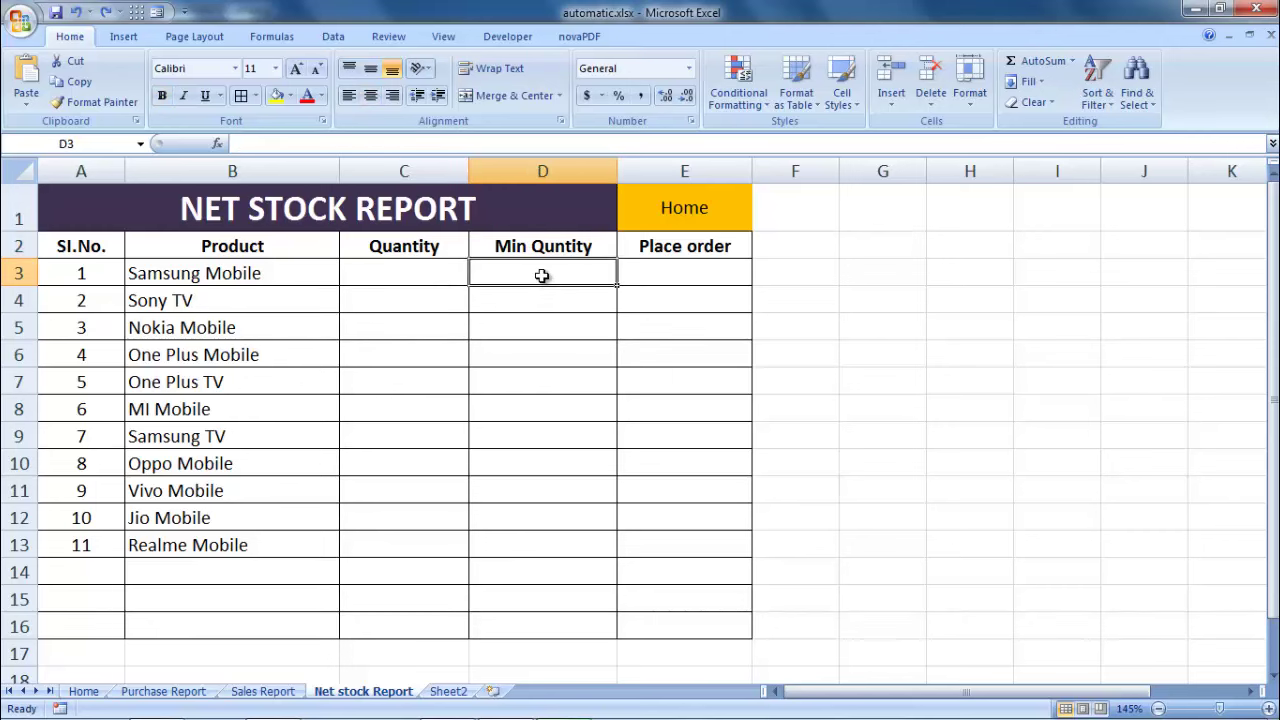
pyautogui.click(544, 300)
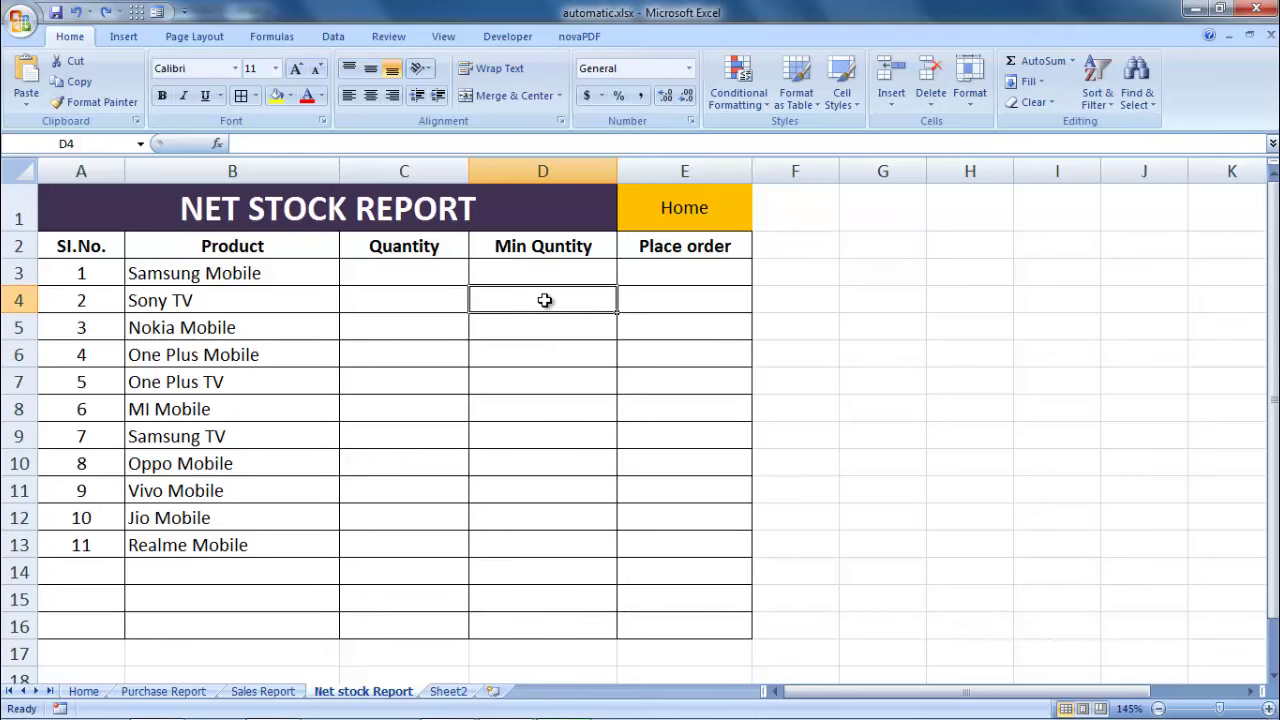
# Enter 5 as Sony TV's minimum quantity in D4, then switch to the Sales Report
pyautogui.write('5')
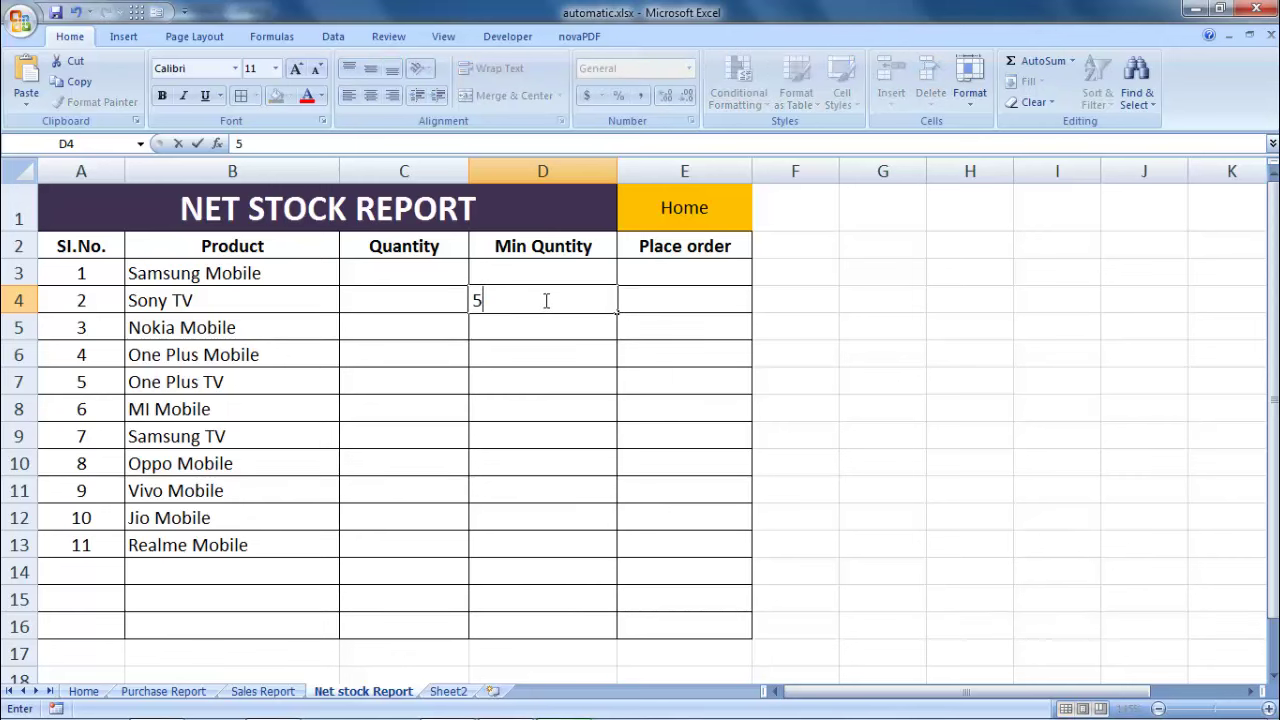
pyautogui.press('Tab')
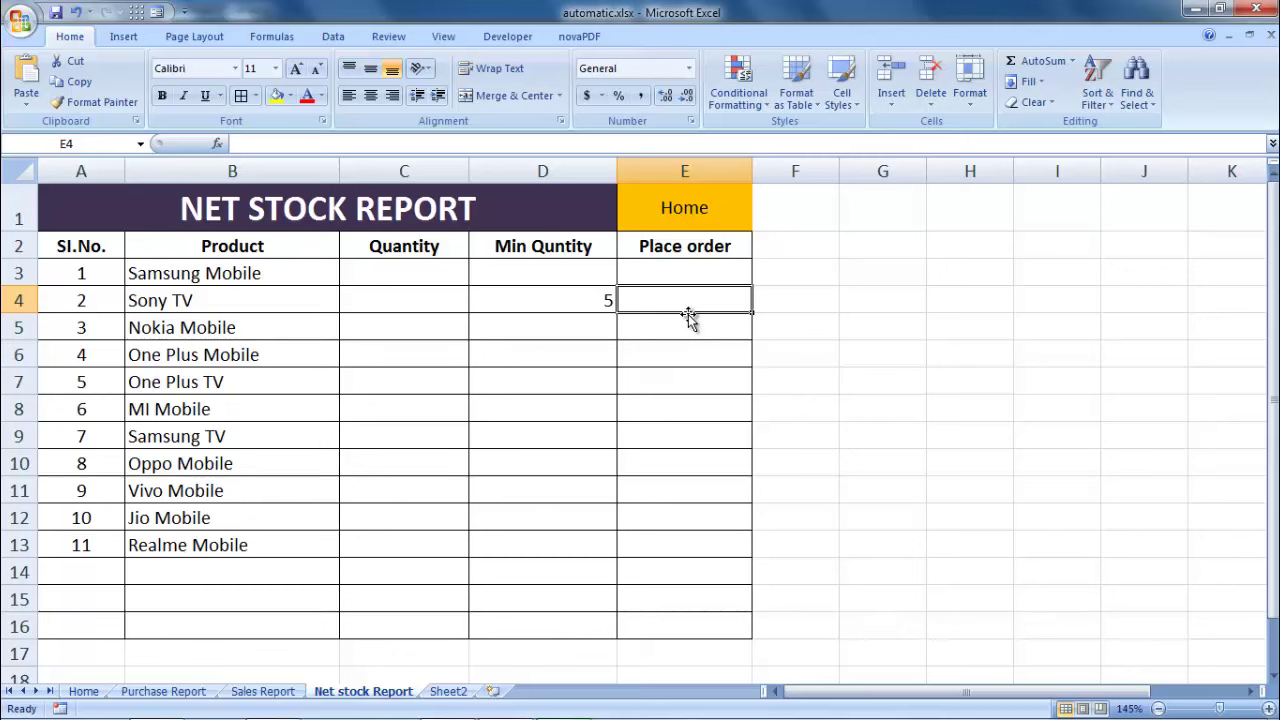
pyautogui.click(605, 300)
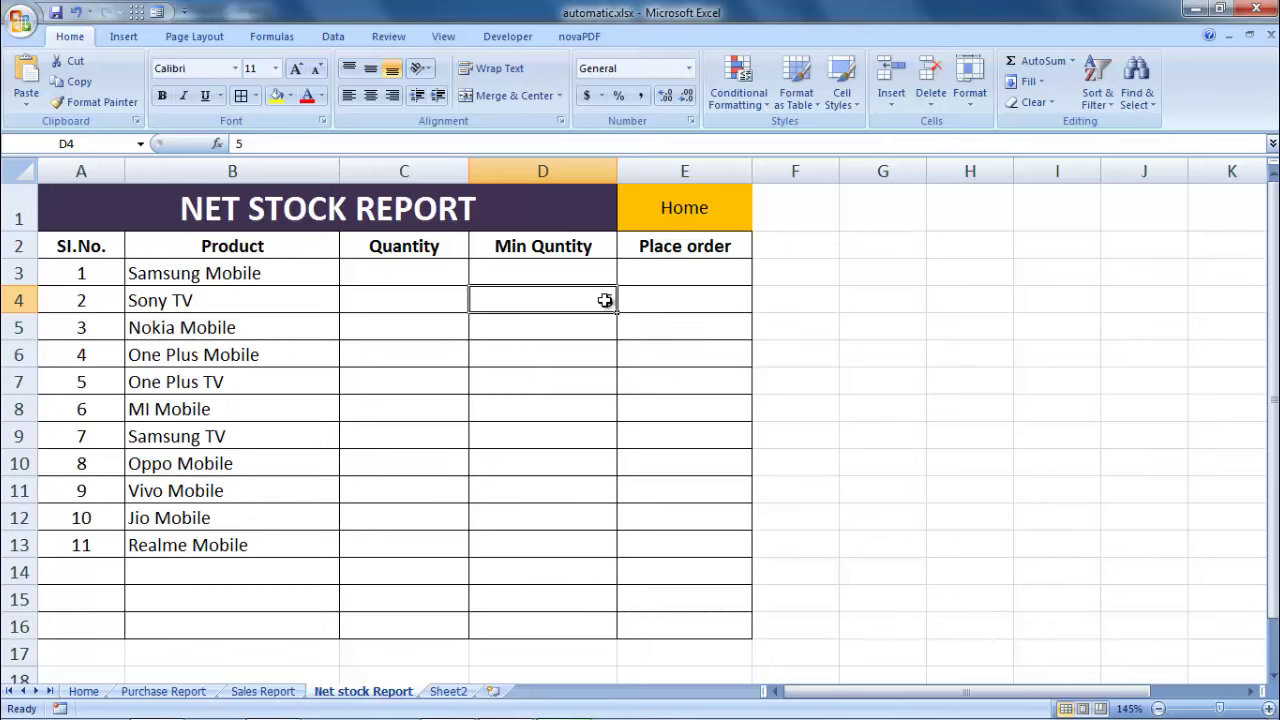
pyautogui.click(686, 294)
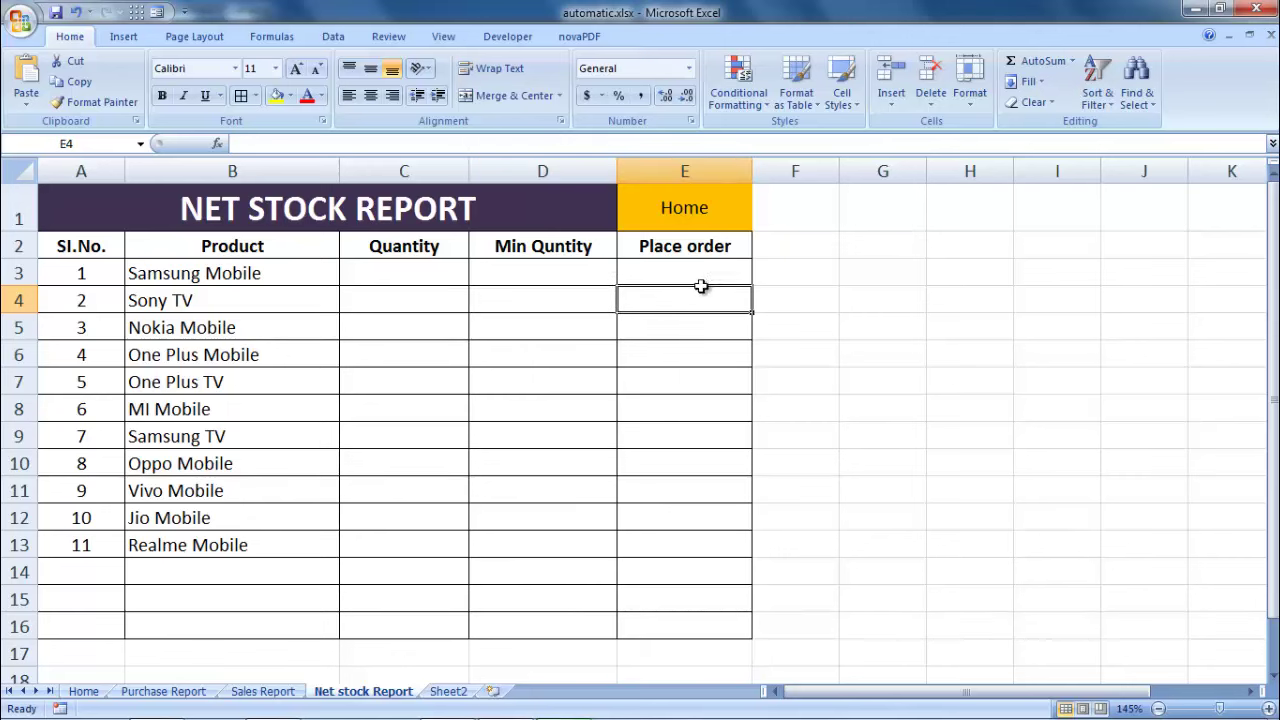
pyautogui.click(461, 272)
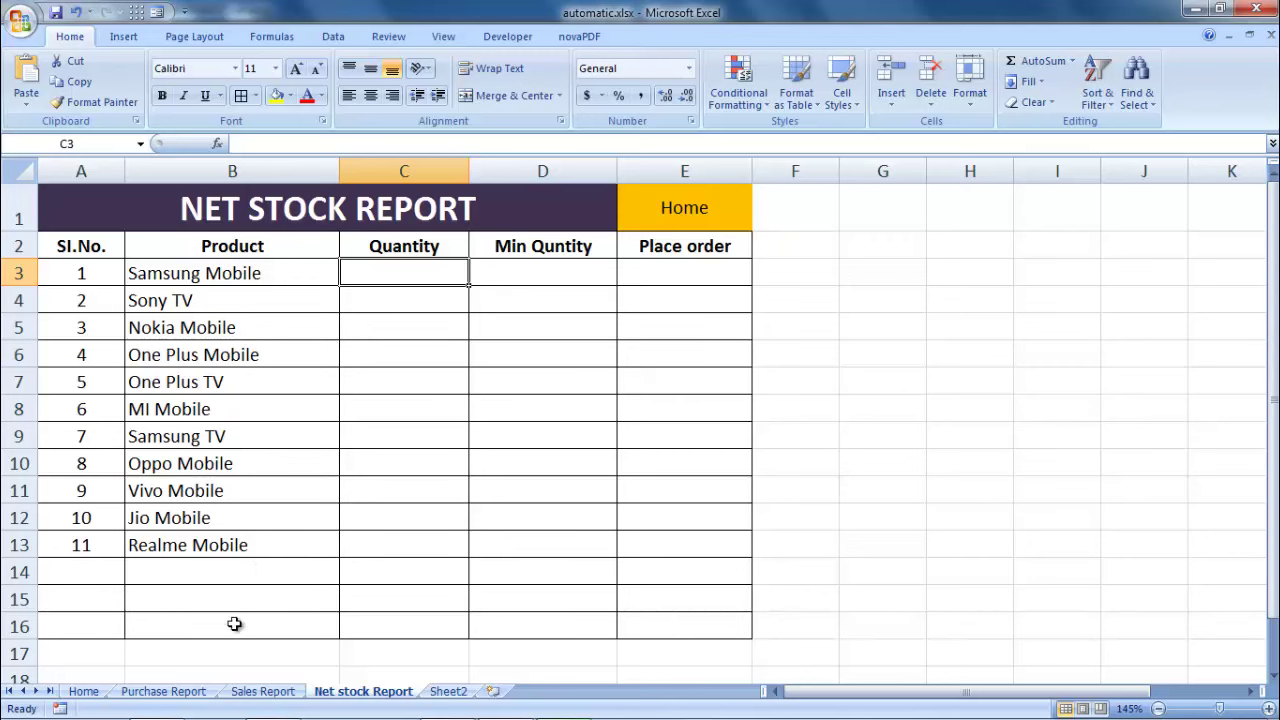
pyautogui.click(263, 691)
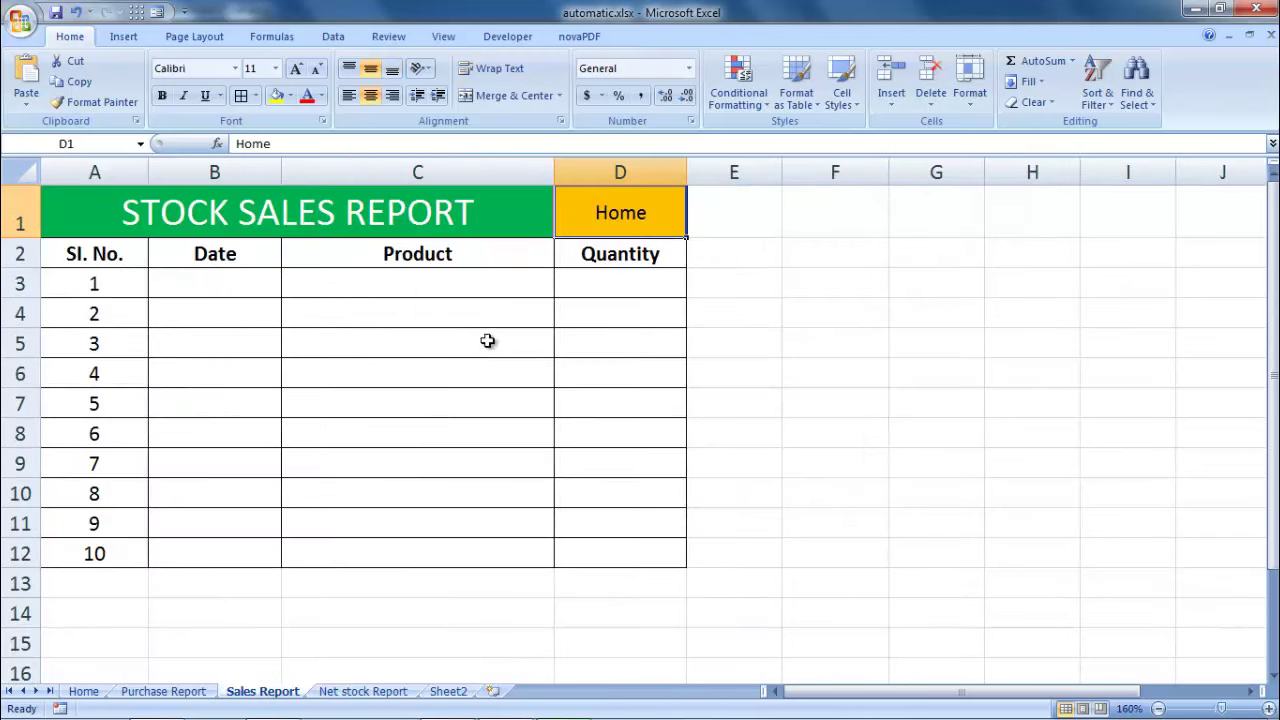
# Check the Sales Report Quantity heading and Purchase Report cell C3, then return to Net stock Report
pyautogui.click(622, 256)
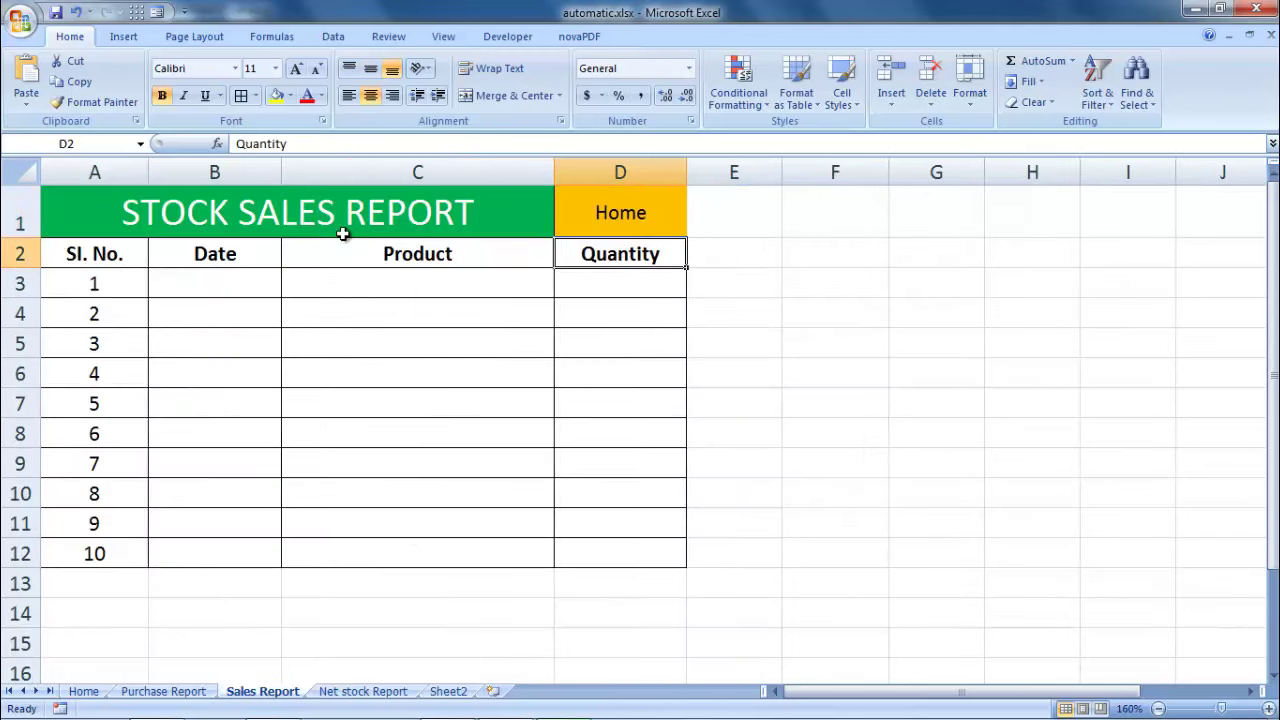
pyautogui.click(705, 255)
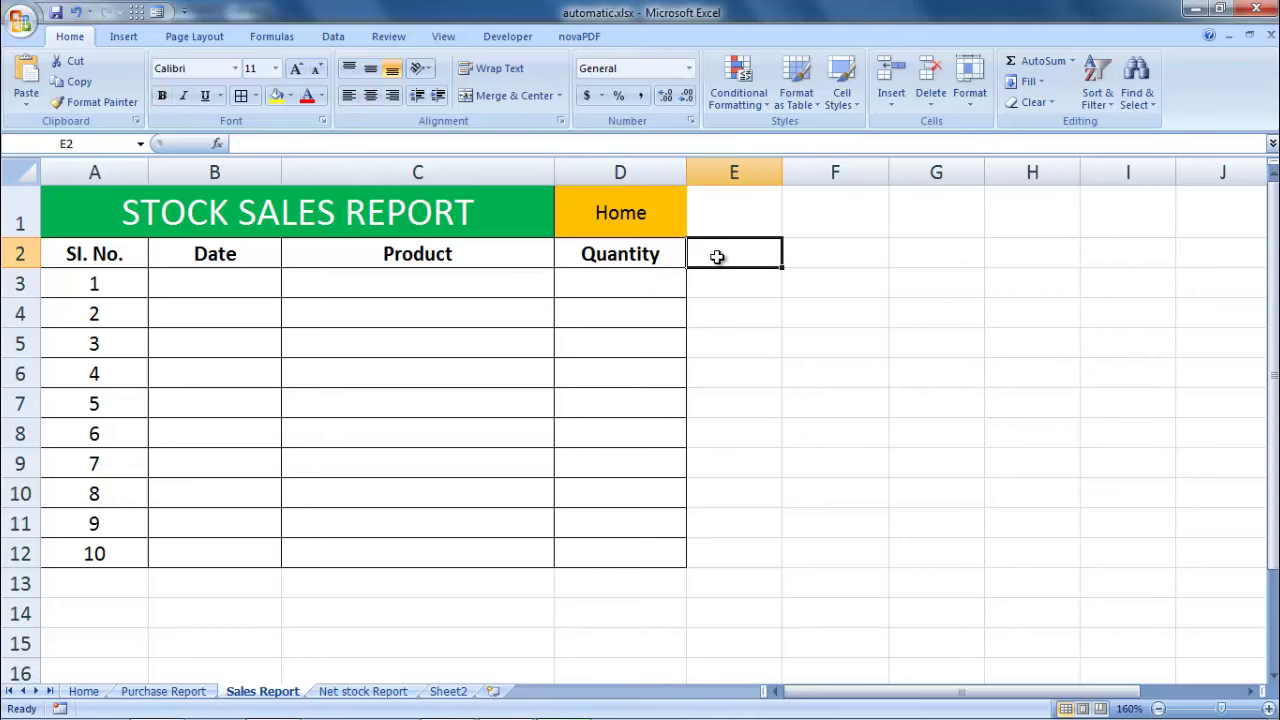
pyautogui.click(177, 691)
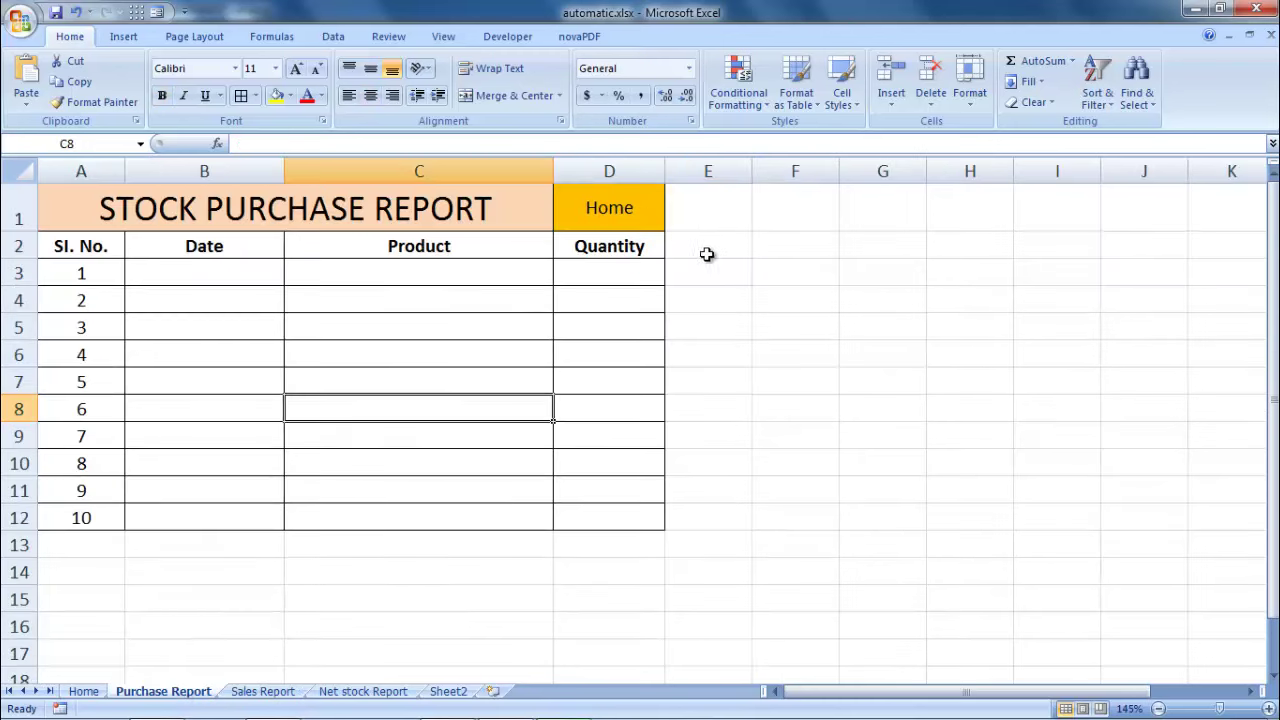
pyautogui.click(684, 247)
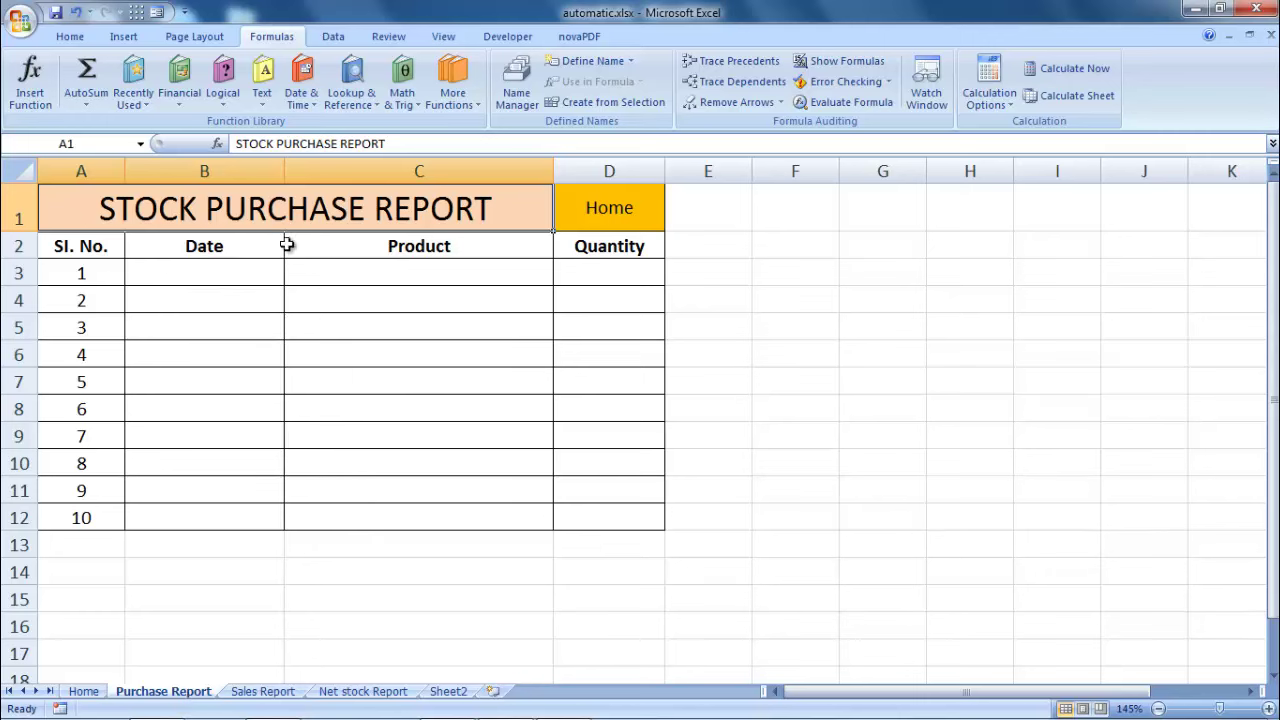
pyautogui.click(380, 287)
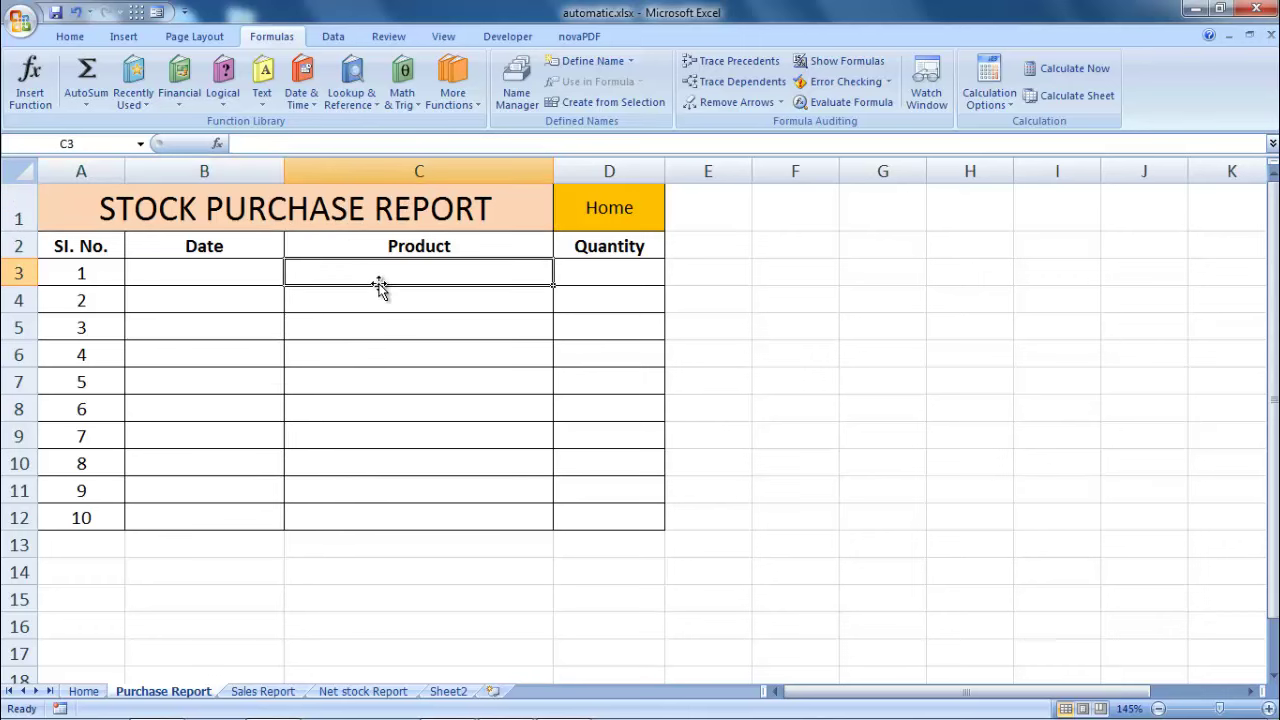
pyautogui.click(367, 693)
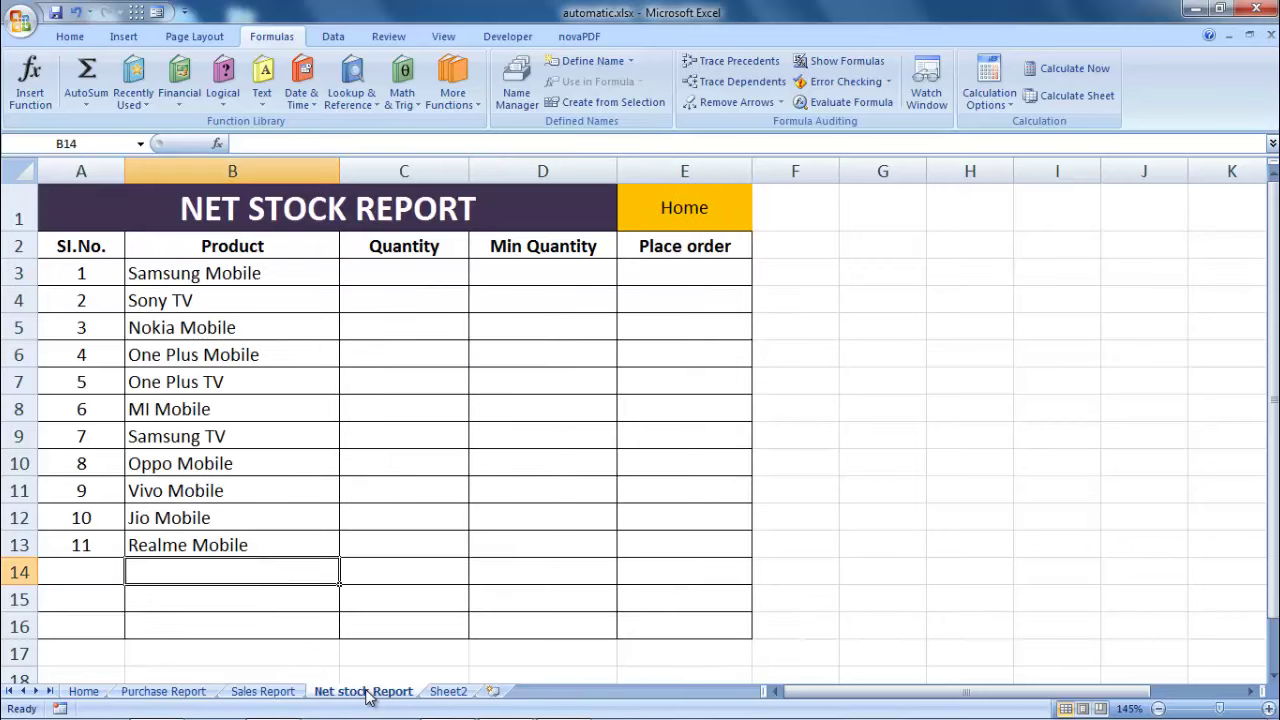
# Define the name 'product' for the product cells B3:B16, Samsung Mobile through Jio Mobile
pyautogui.click(304, 314)
pyautogui.click(271, 366)
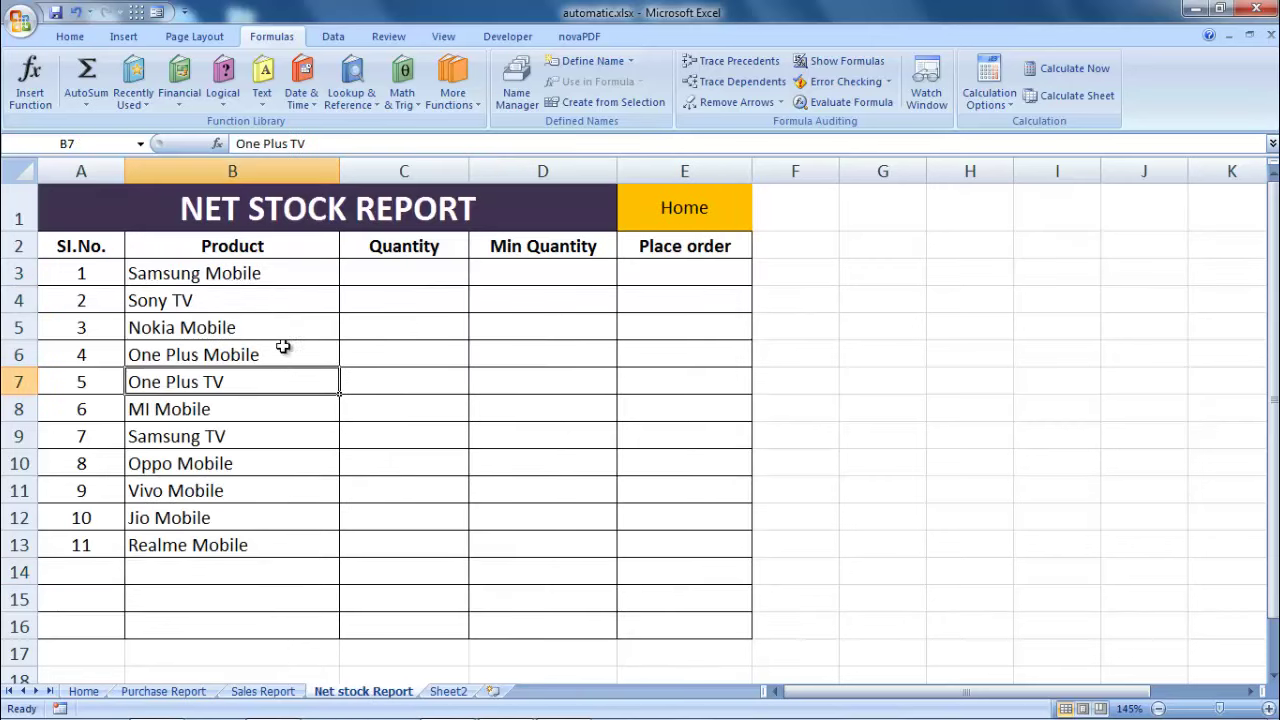
pyautogui.click(247, 270)
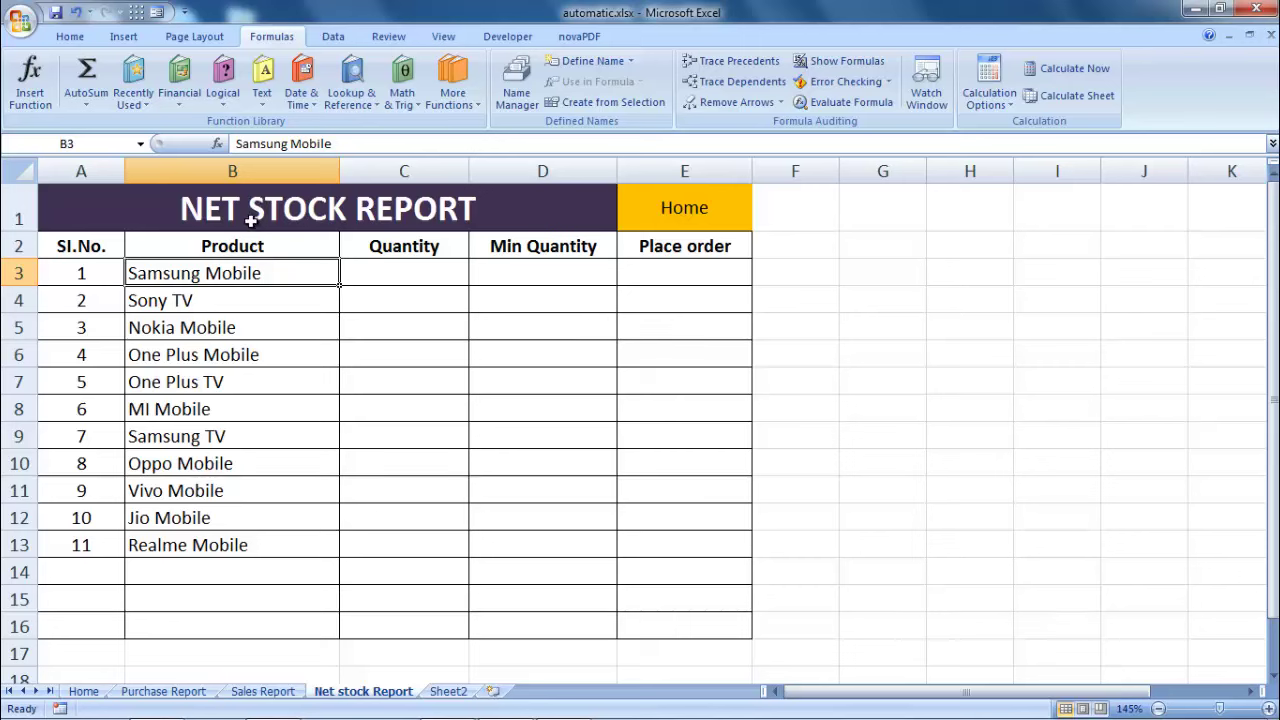
pyautogui.click(216, 318)
pyautogui.moveTo(220, 280); pyautogui.dragTo(256, 513)
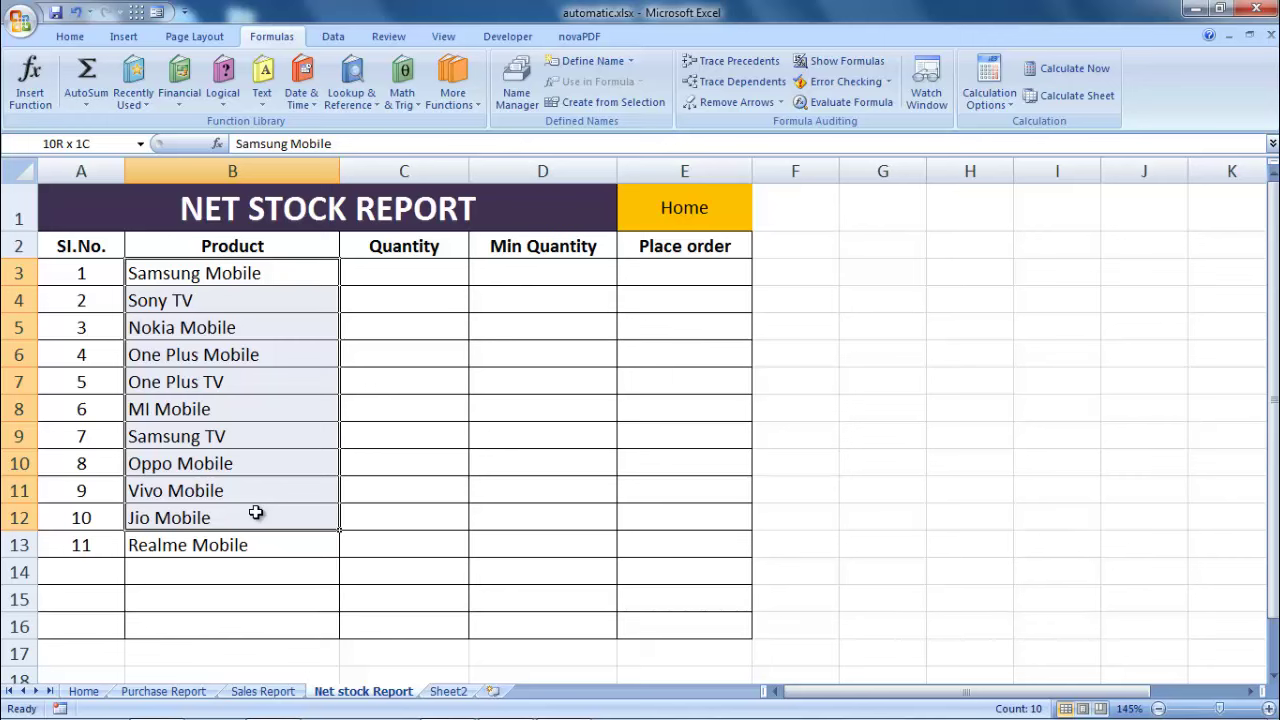
pyautogui.click(251, 303)
pyautogui.moveTo(251, 274)
pyautogui.mouseDown()
pyautogui.moveTo(256, 525)
pyautogui.moveTo(272, 618)
pyautogui.mouseUp()
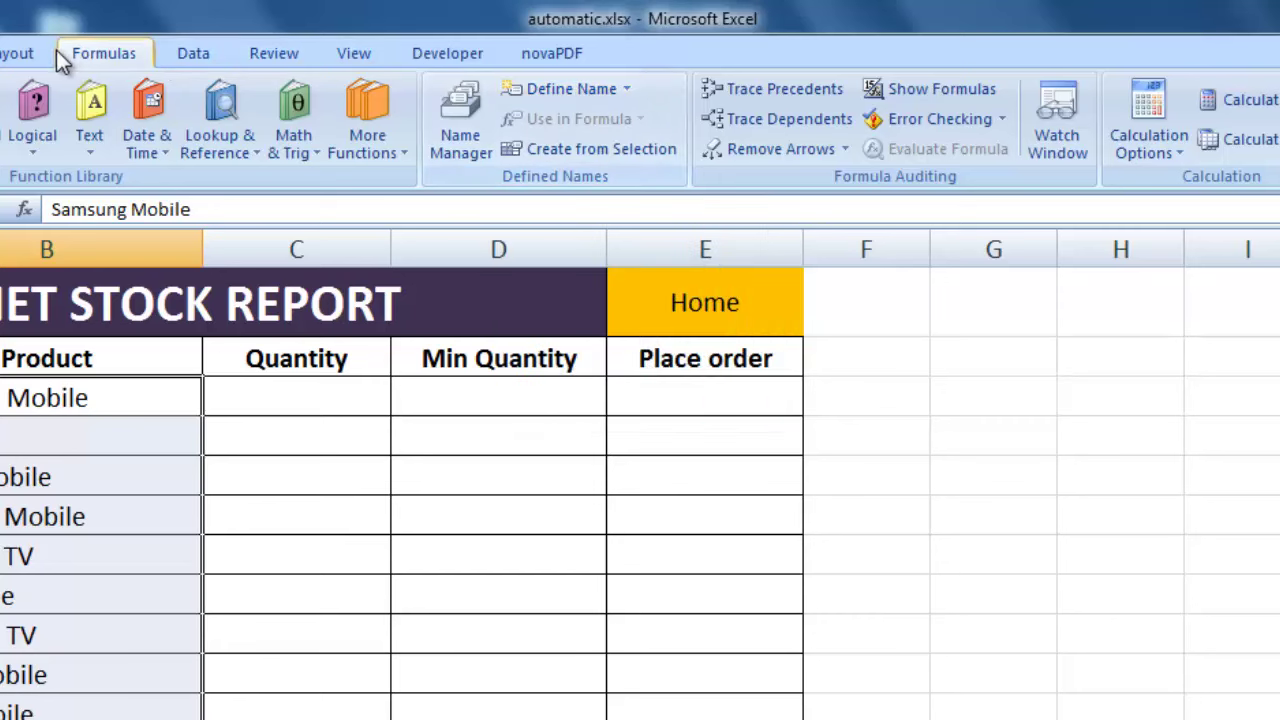
pyautogui.click(43, 53)
pyautogui.click(101, 54)
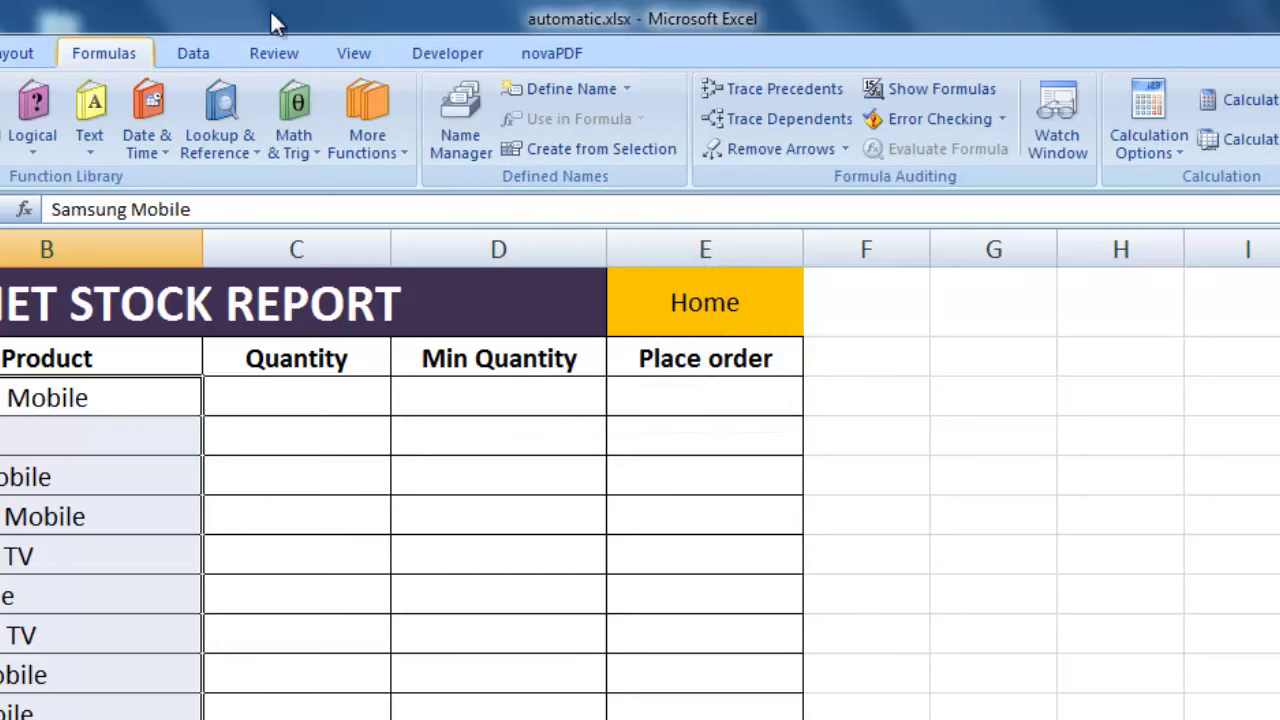
pyautogui.click(576, 88)
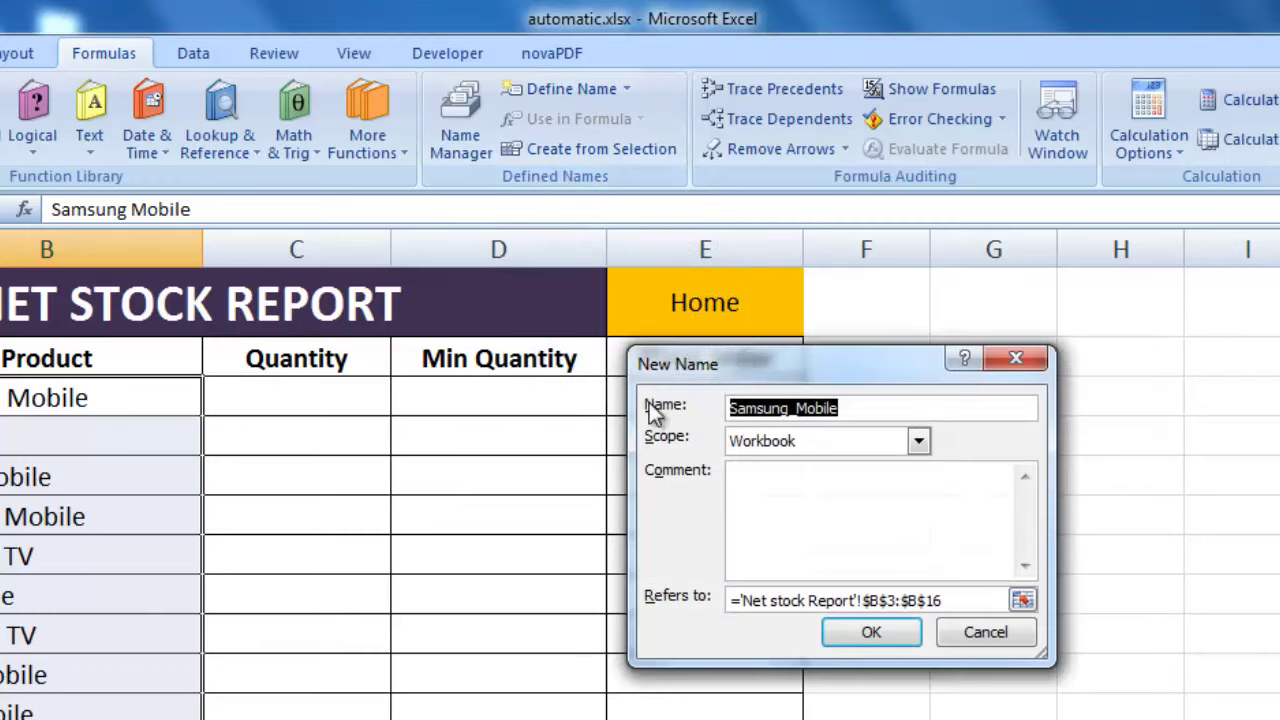
pyautogui.write('produ')
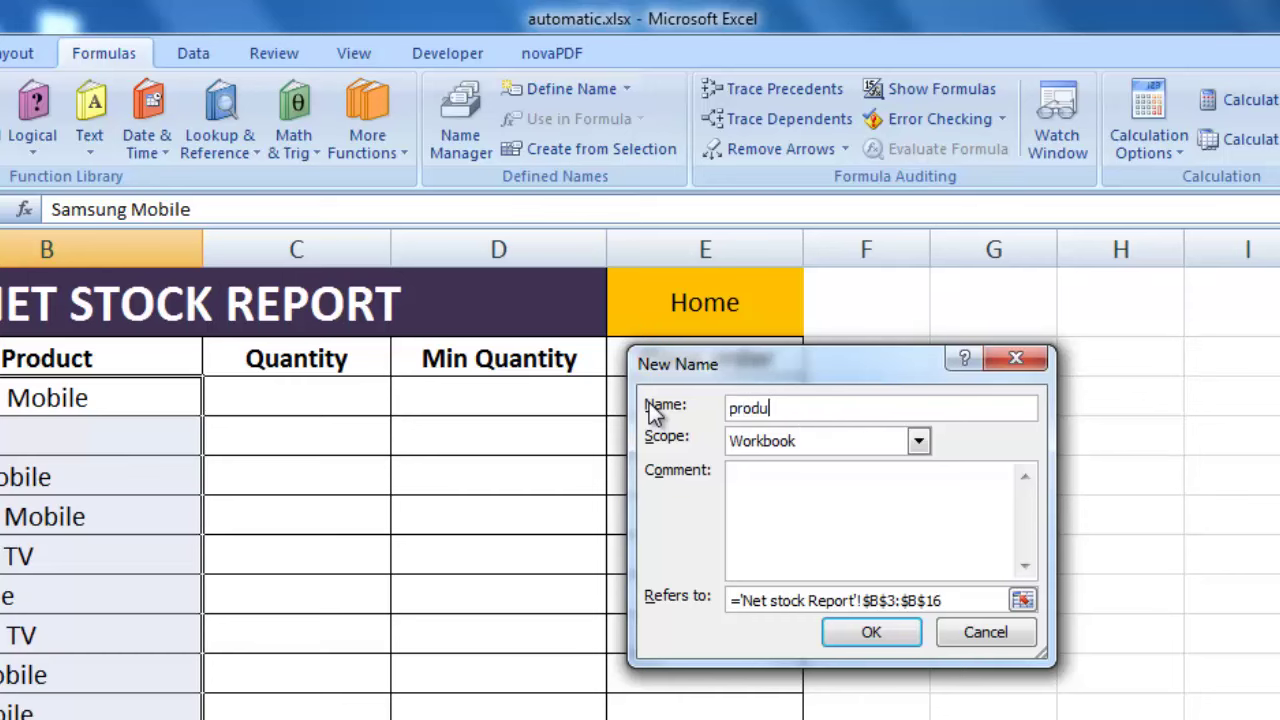
pyautogui.write('ct')
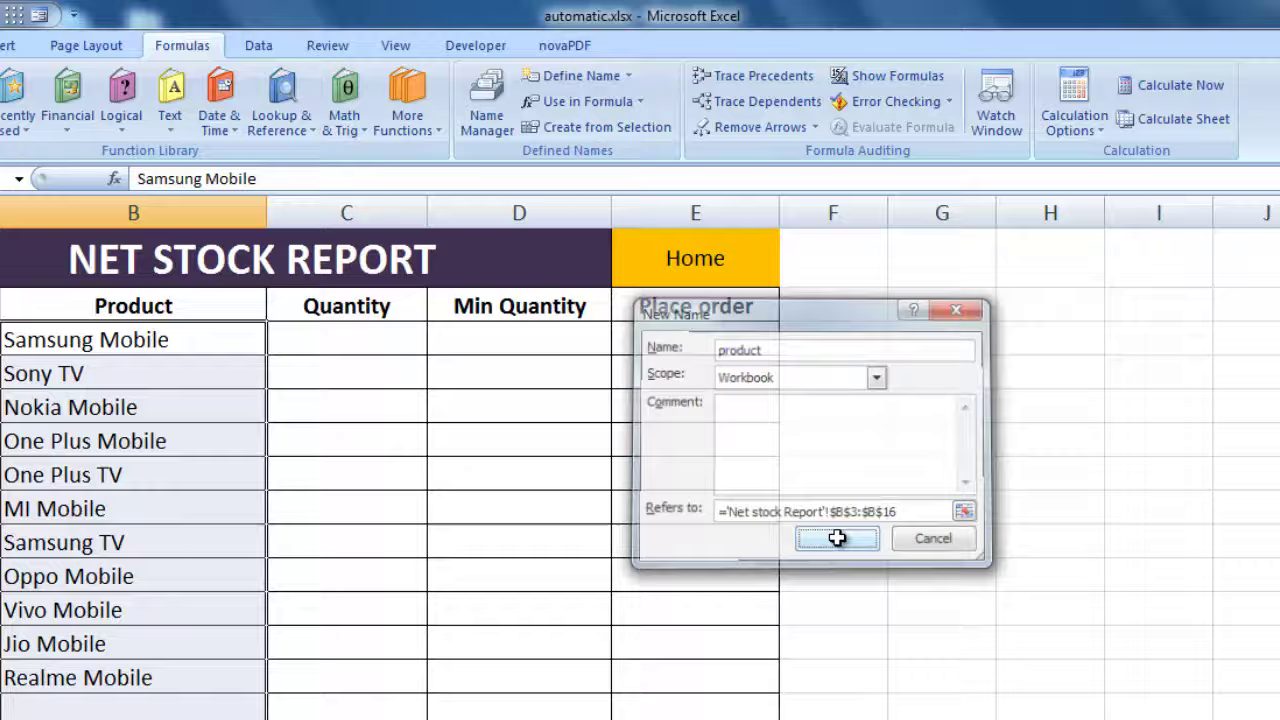
pyautogui.click(872, 637)
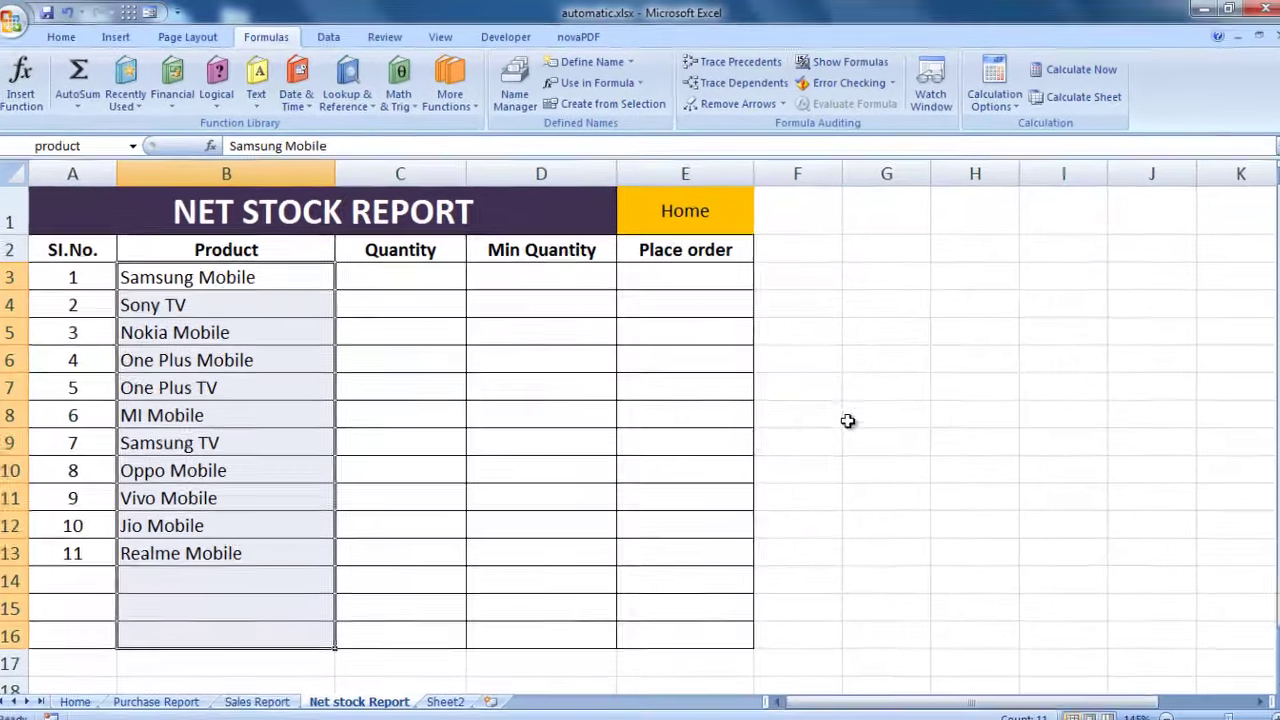
pyautogui.click(241, 573)
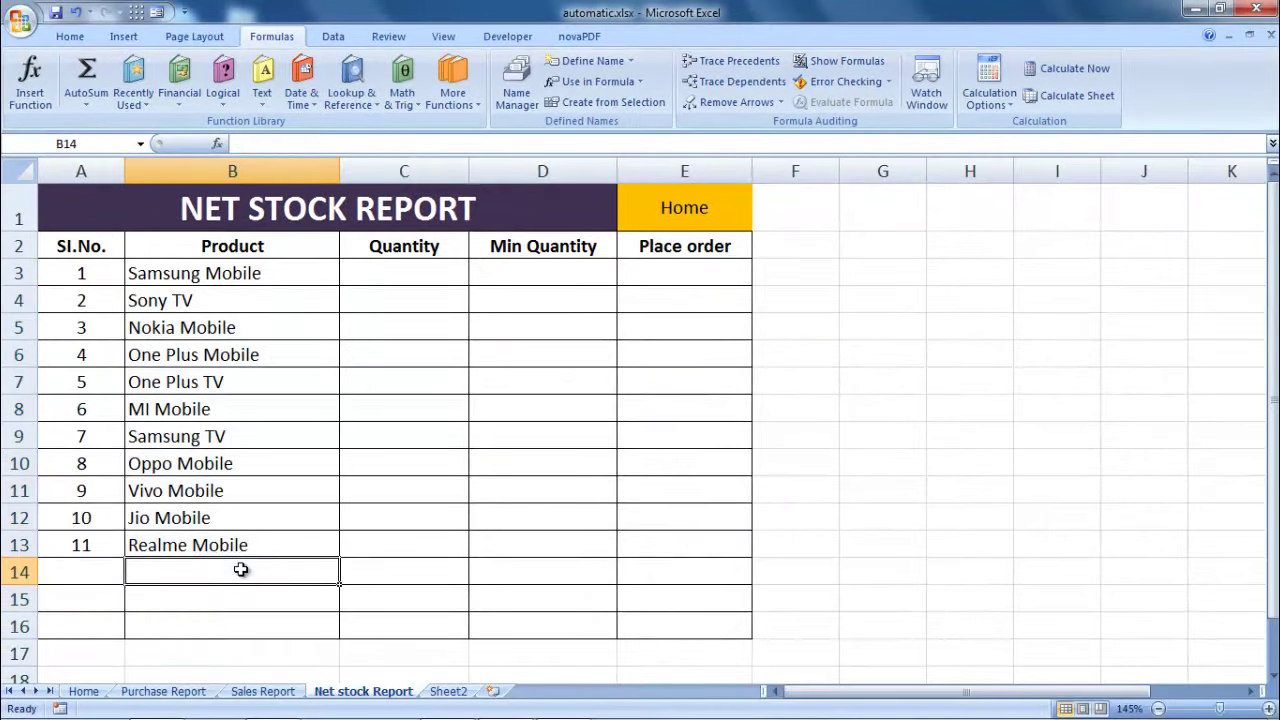
pyautogui.click(244, 600)
pyautogui.click(247, 616)
pyautogui.click(238, 574)
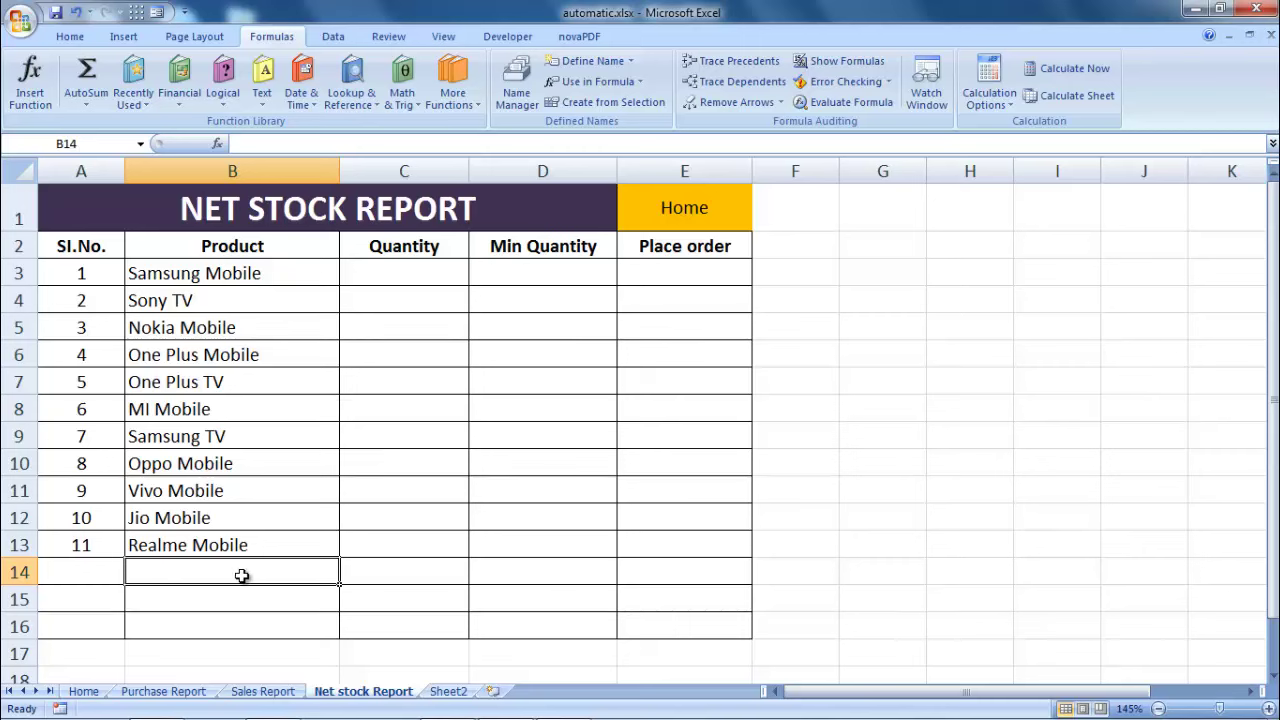
pyautogui.click(248, 590)
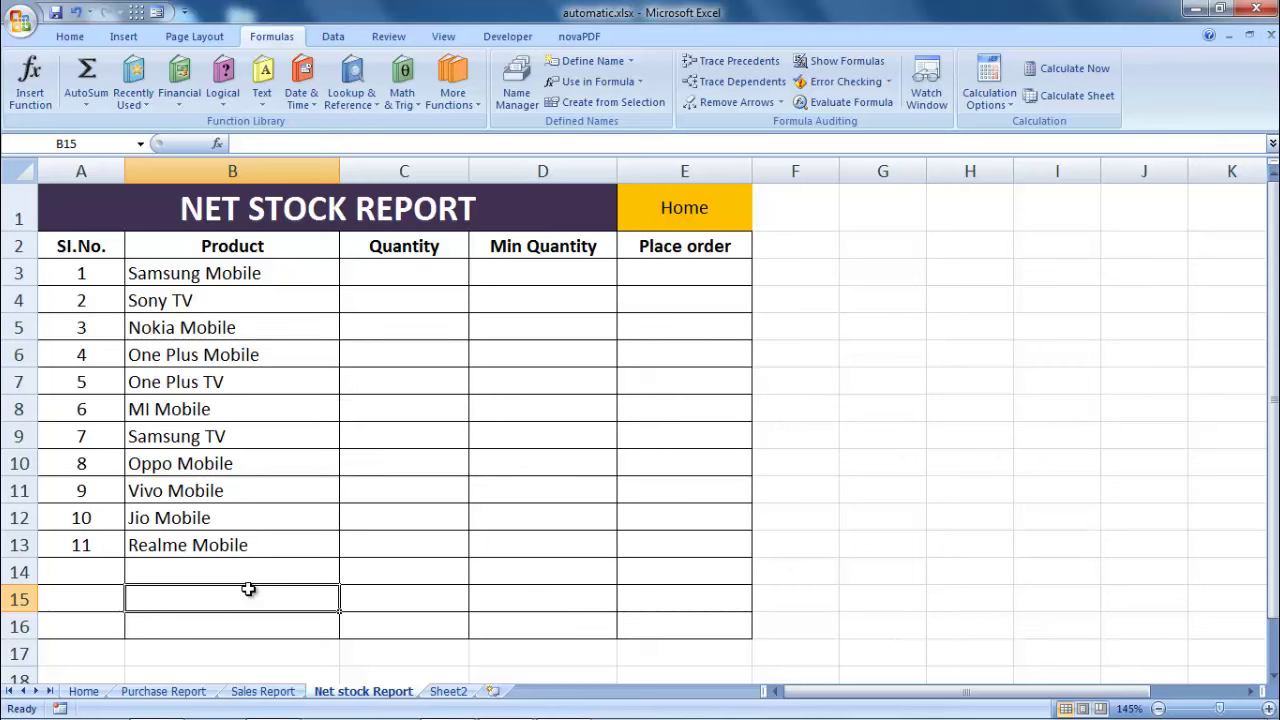
pyautogui.click(248, 570)
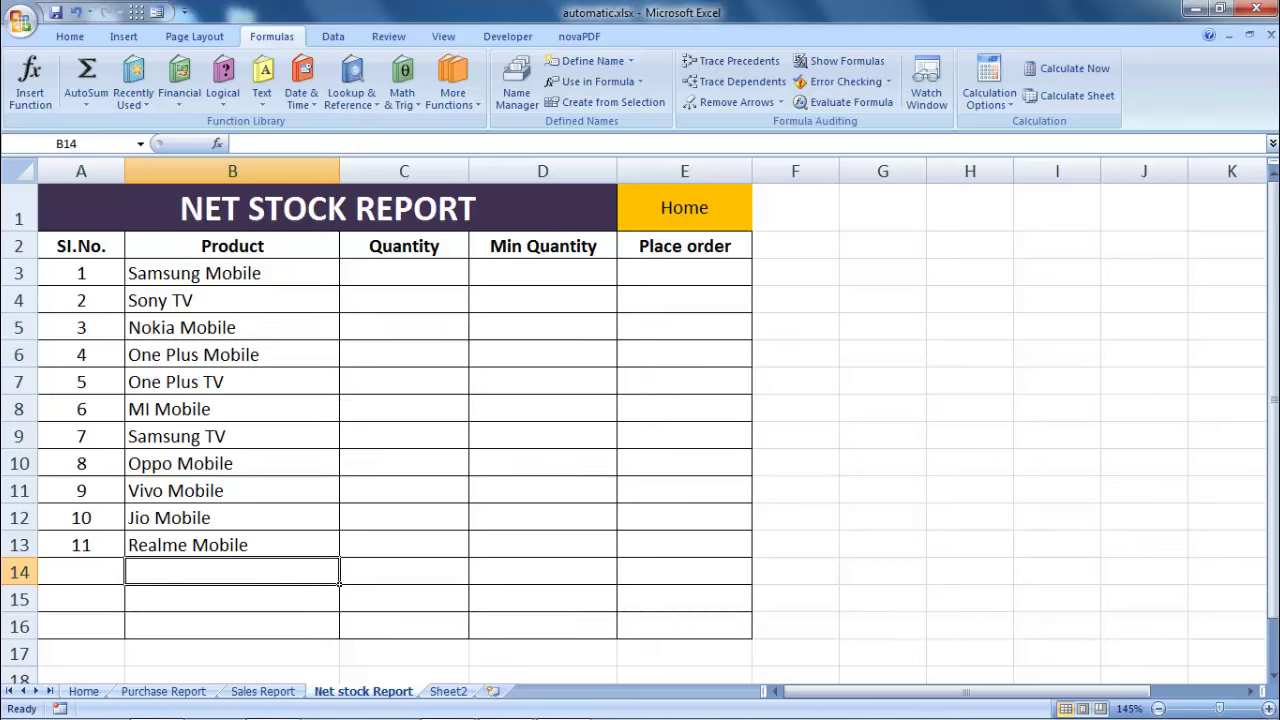
pyautogui.click(206, 626)
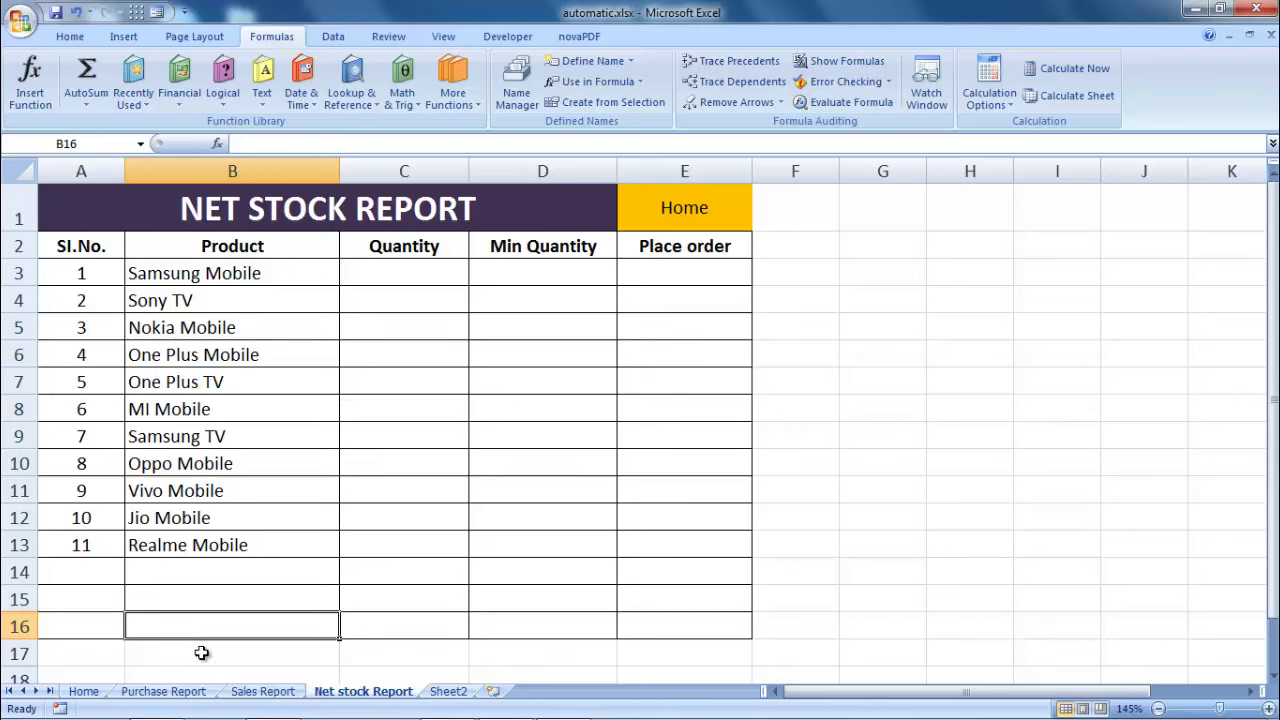
pyautogui.click(202, 657)
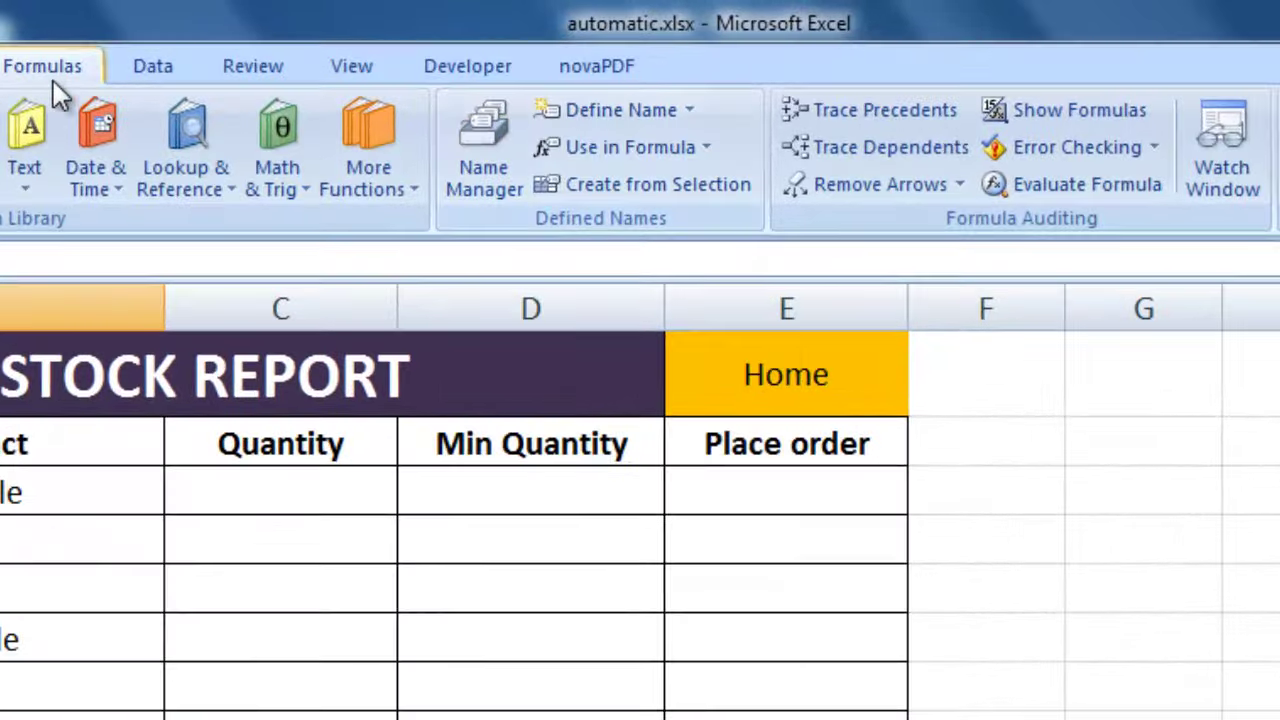
# In Name Manager, change the product name's reference to end at $B$25 instead of $B$16
pyautogui.click(500, 162)
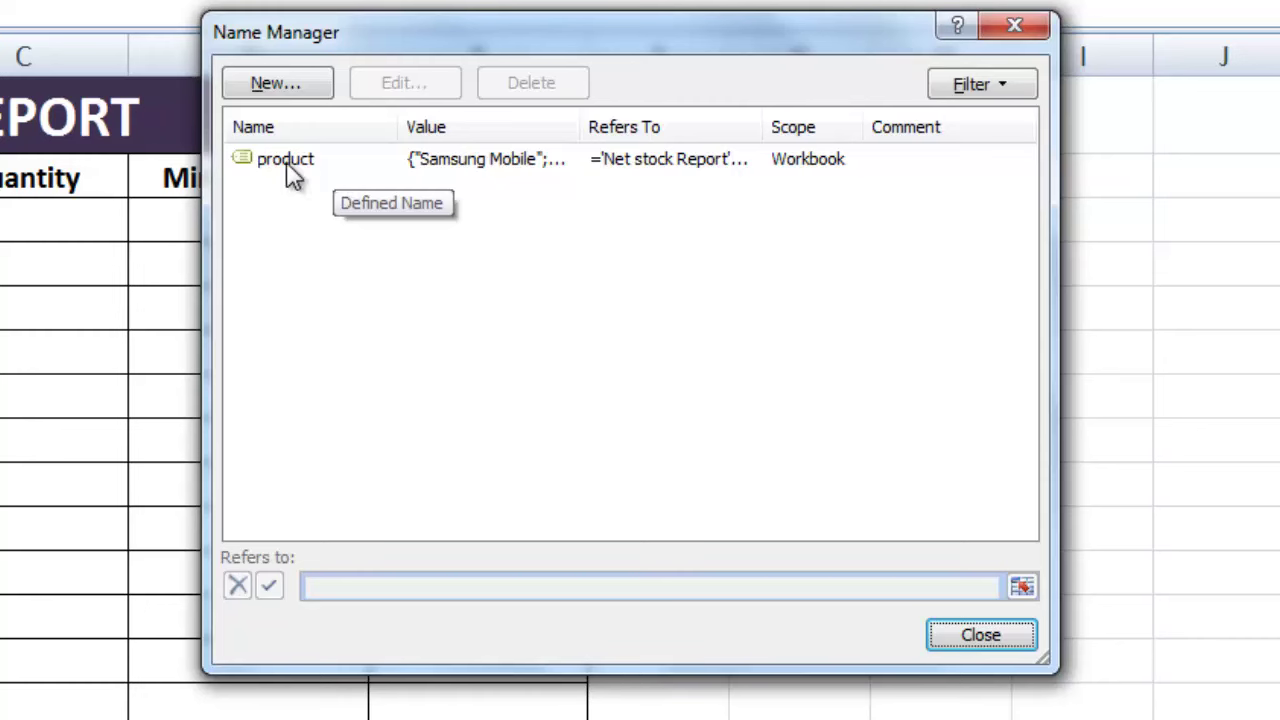
pyautogui.click(290, 166)
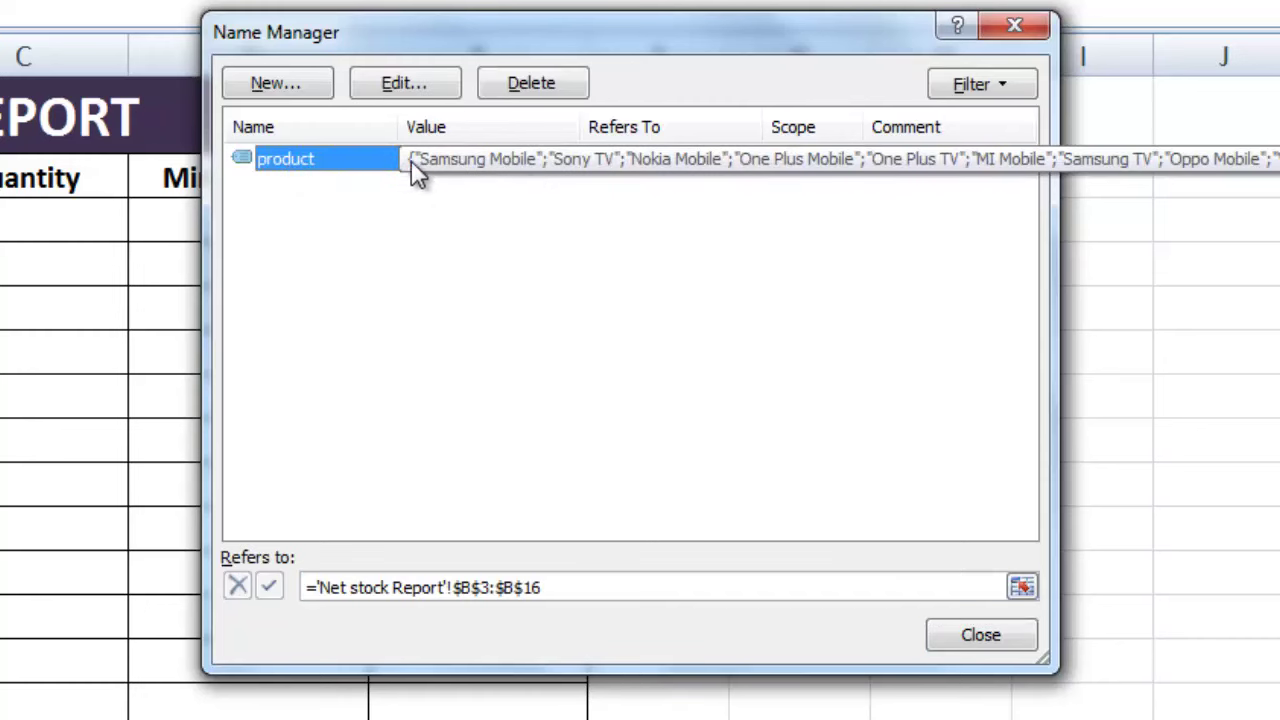
pyautogui.doubleClick(453, 160)
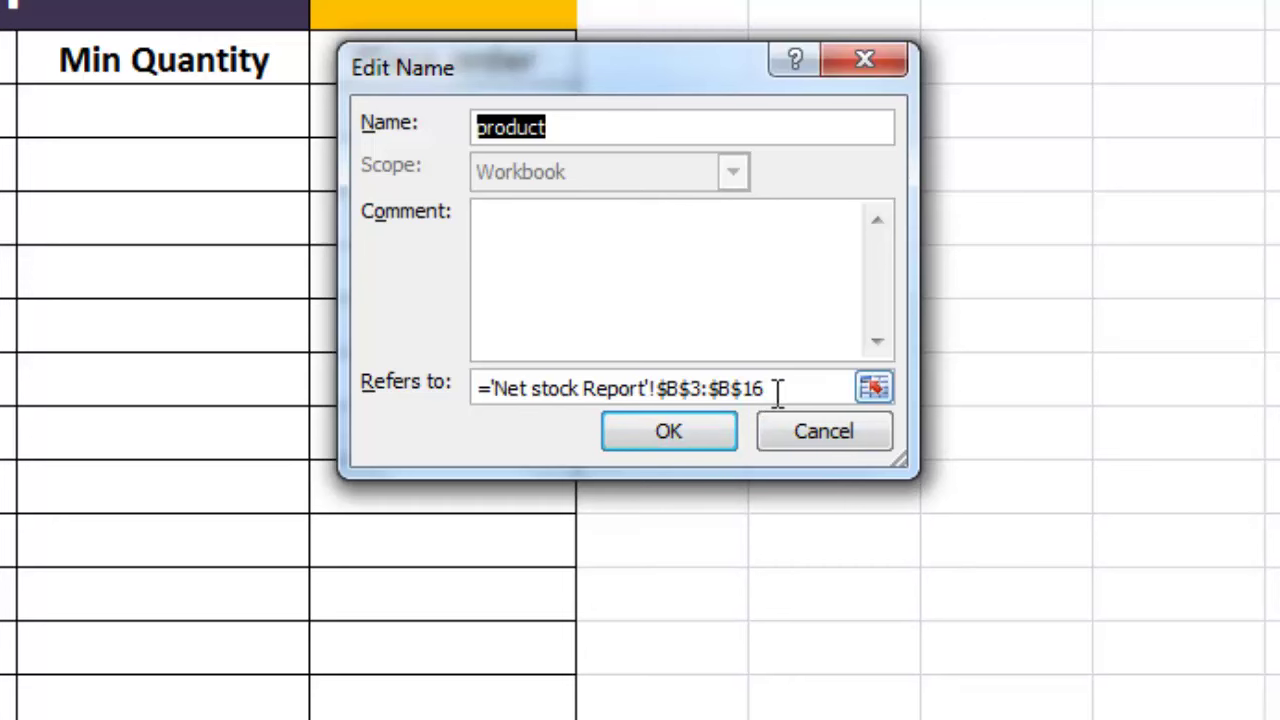
pyautogui.click(778, 388)
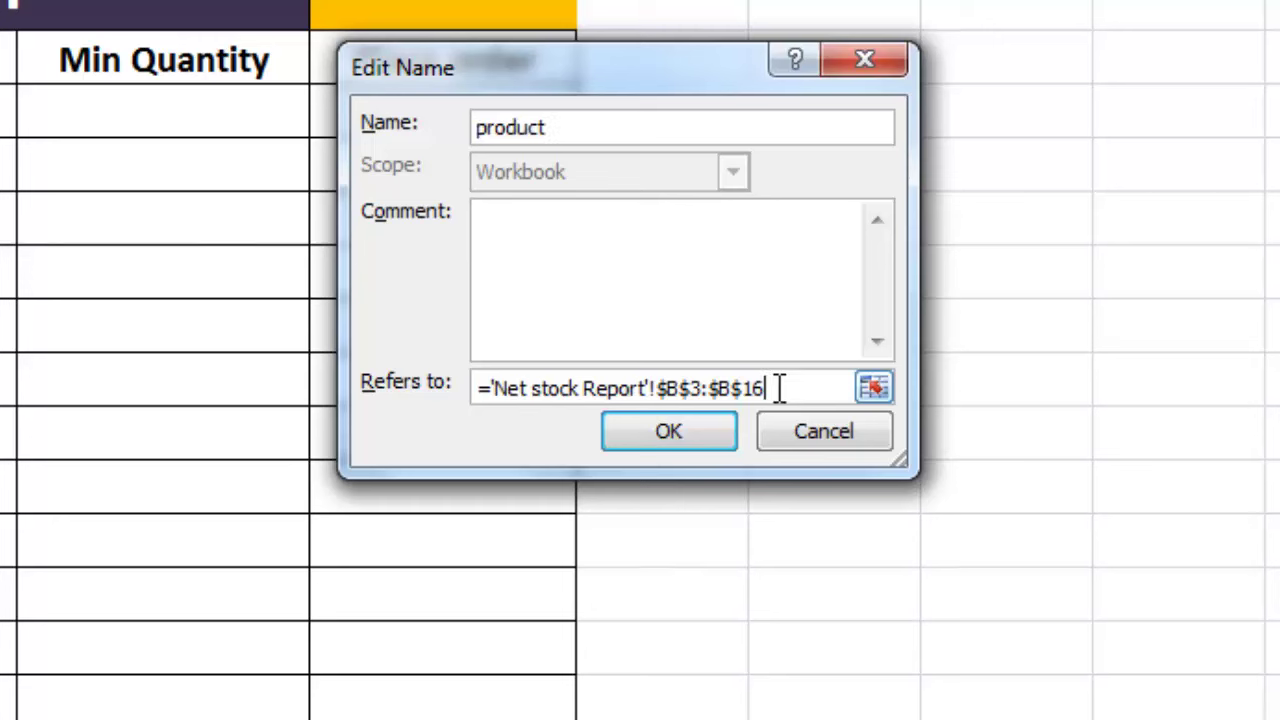
pyautogui.press('BackSpace')
pyautogui.press('BackSpace')
pyautogui.write('25')
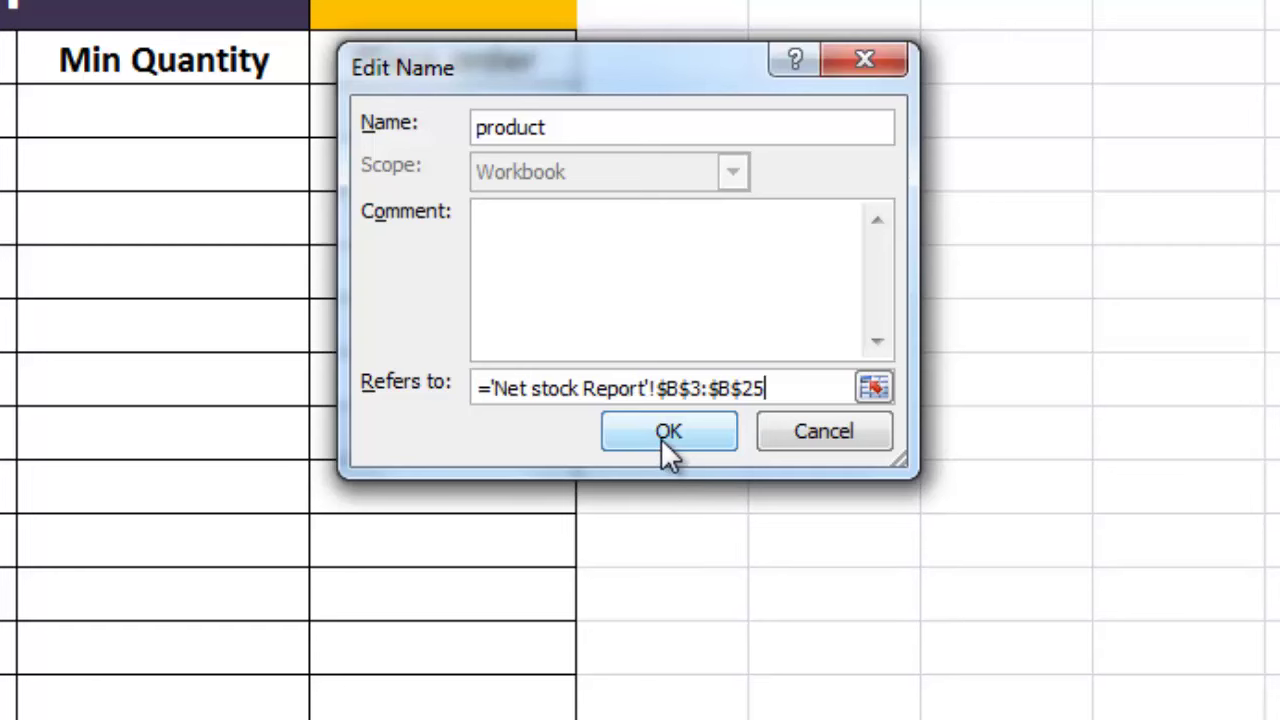
pyautogui.click(673, 438)
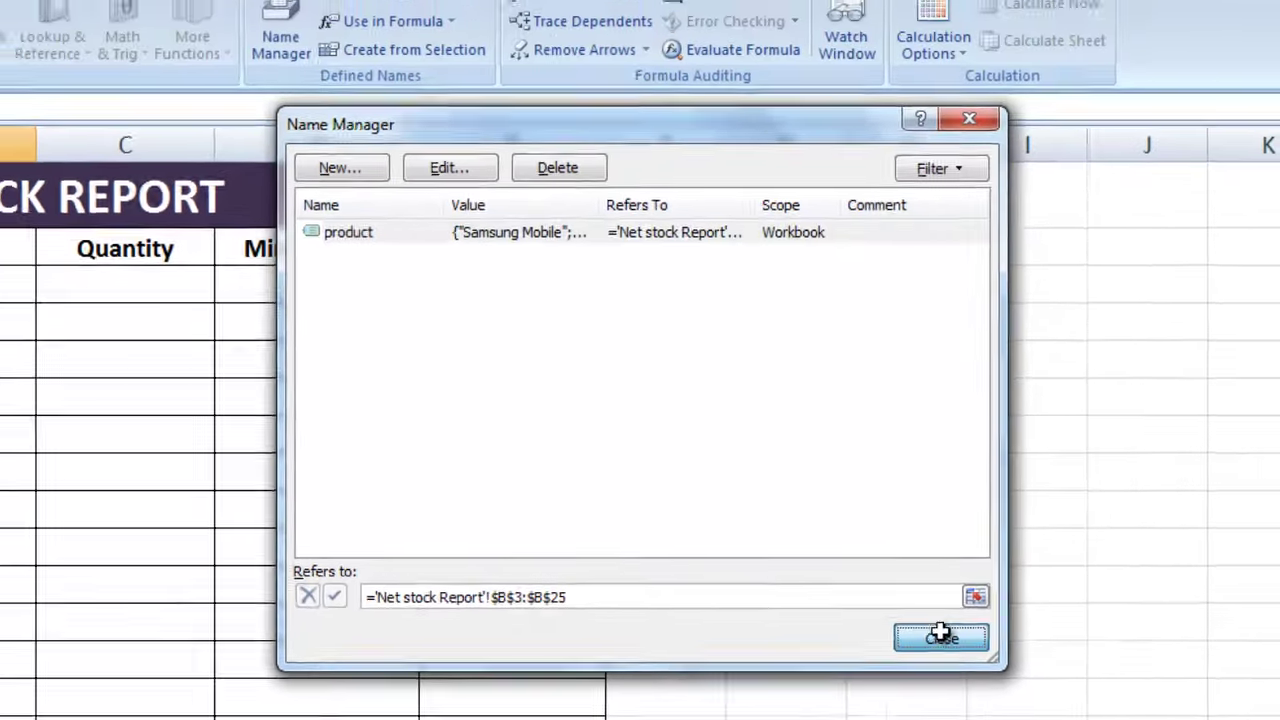
# Close Name Manager and select the Purchase Report Product cells C3:C12
pyautogui.click(941, 636)
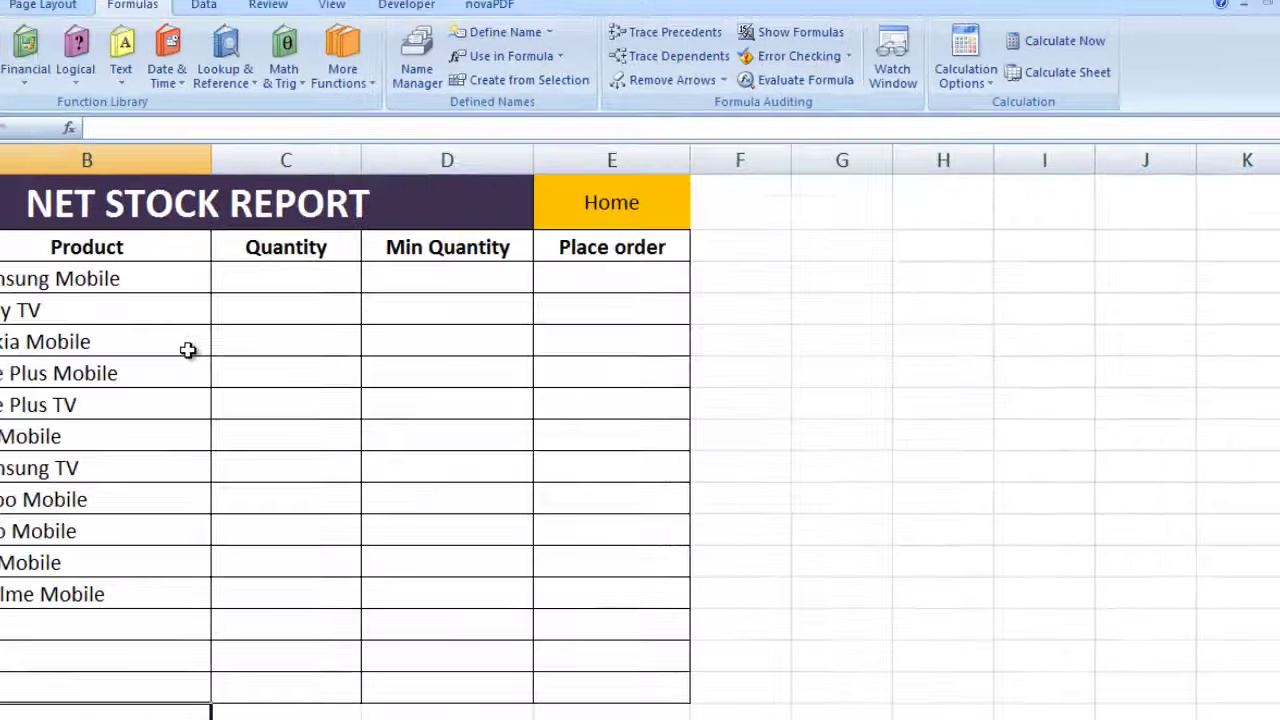
pyautogui.click(251, 569)
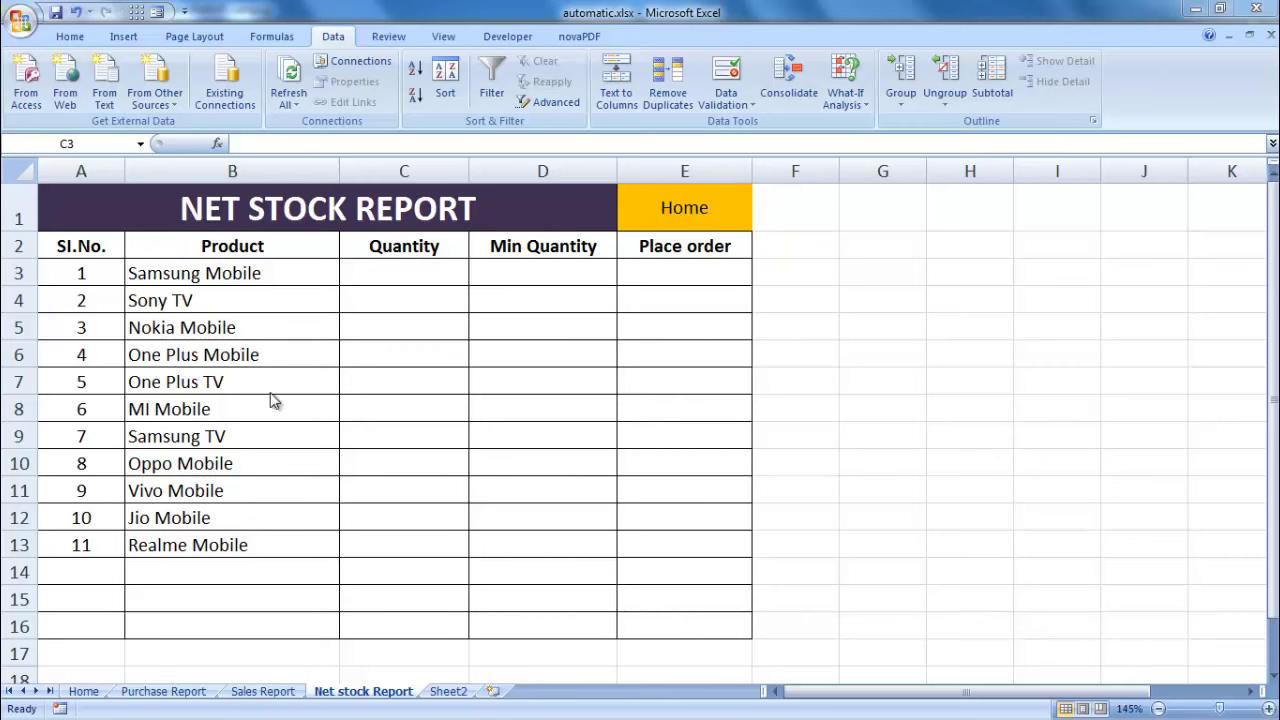
pyautogui.click(168, 693)
pyautogui.click(268, 693)
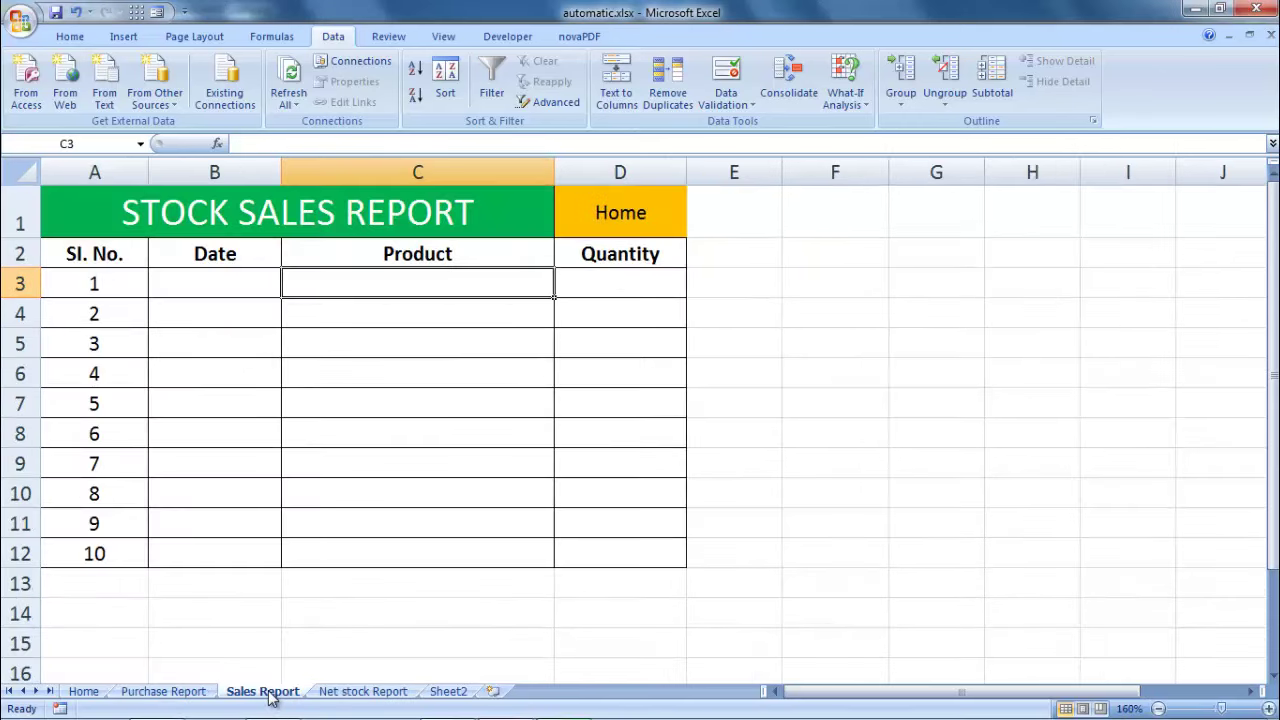
pyautogui.click(166, 692)
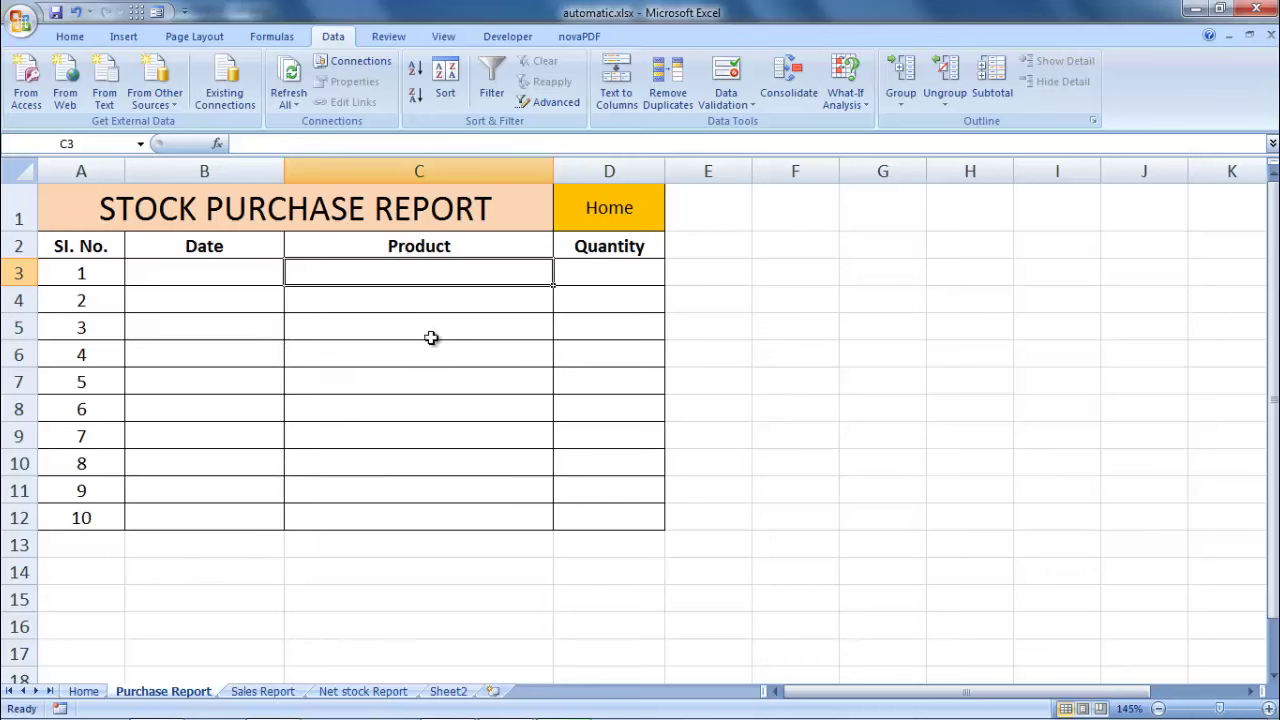
pyautogui.click(393, 298)
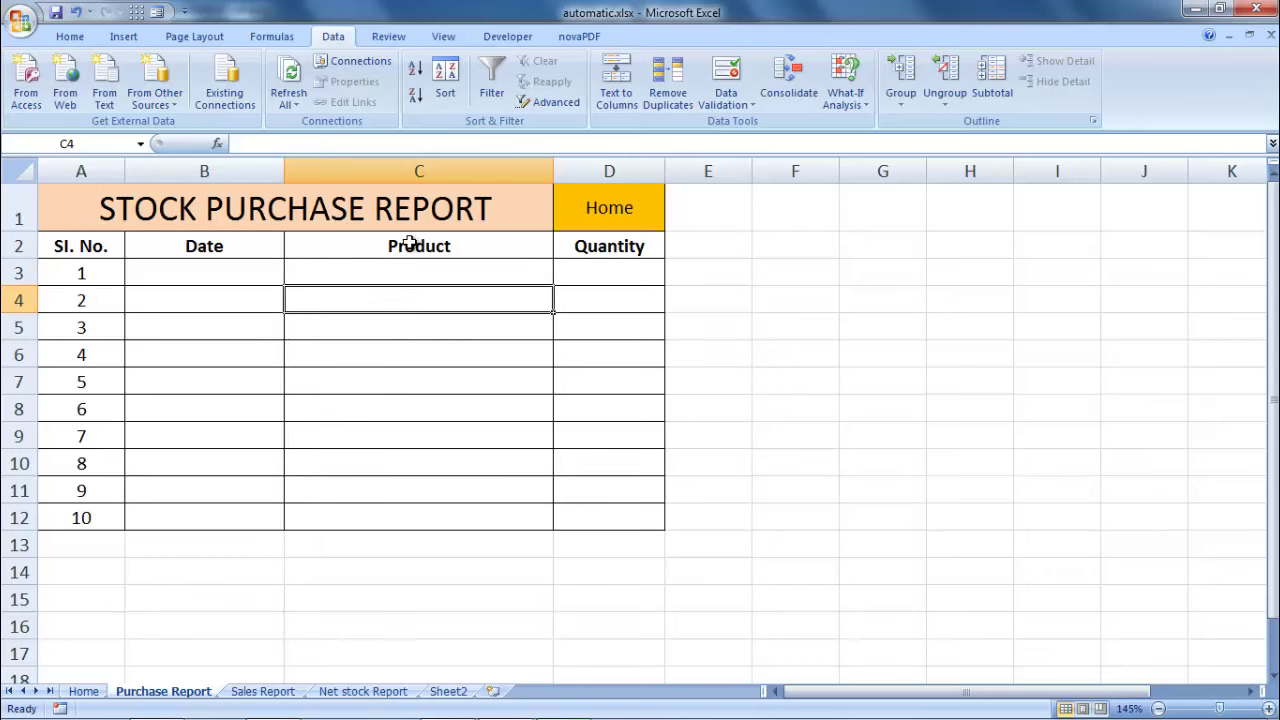
pyautogui.click(412, 247)
pyautogui.click(420, 295)
pyautogui.moveTo(402, 269); pyautogui.dragTo(430, 504)
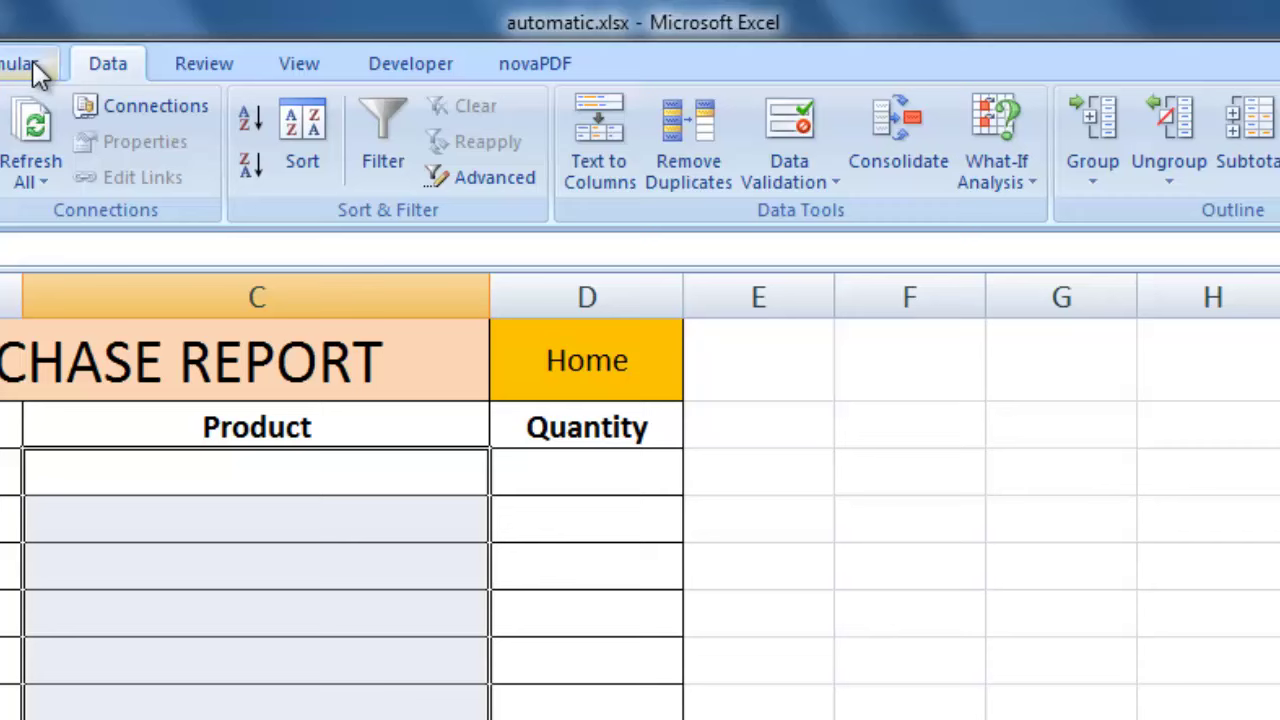
# Apply List data validation to C3:C12 using the product name as the source
pyautogui.click(32, 60)
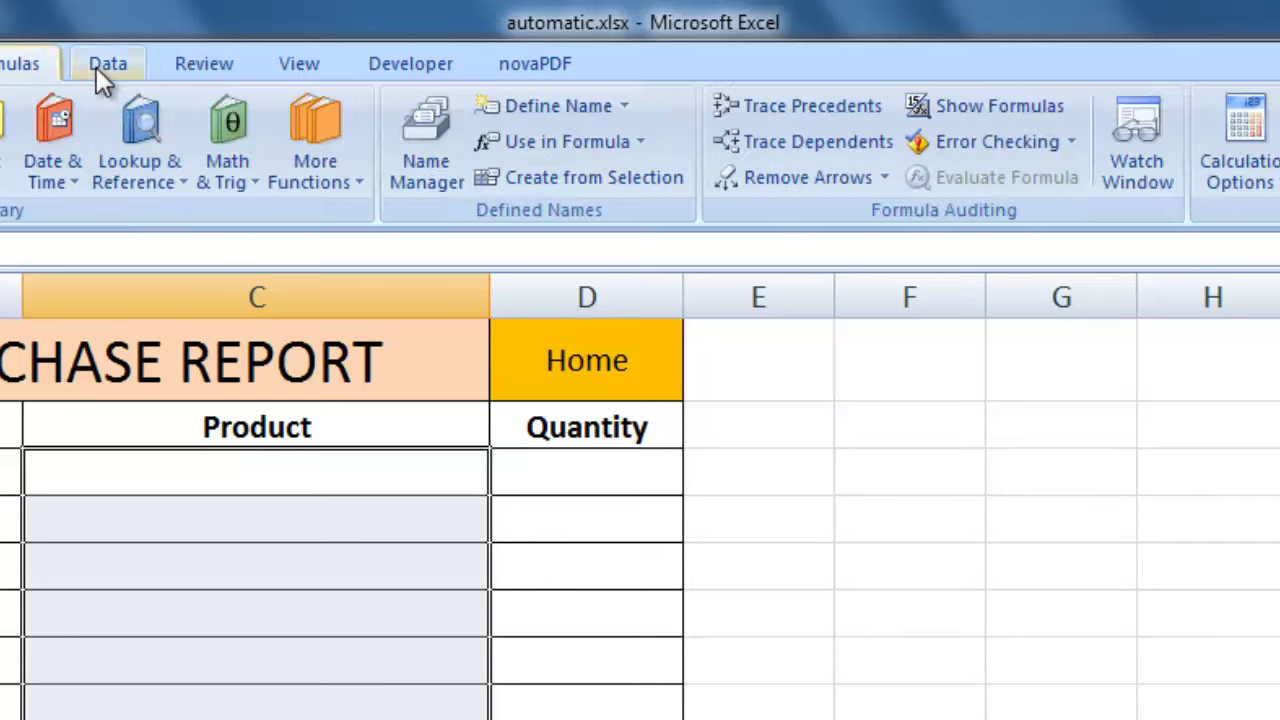
pyautogui.click(96, 67)
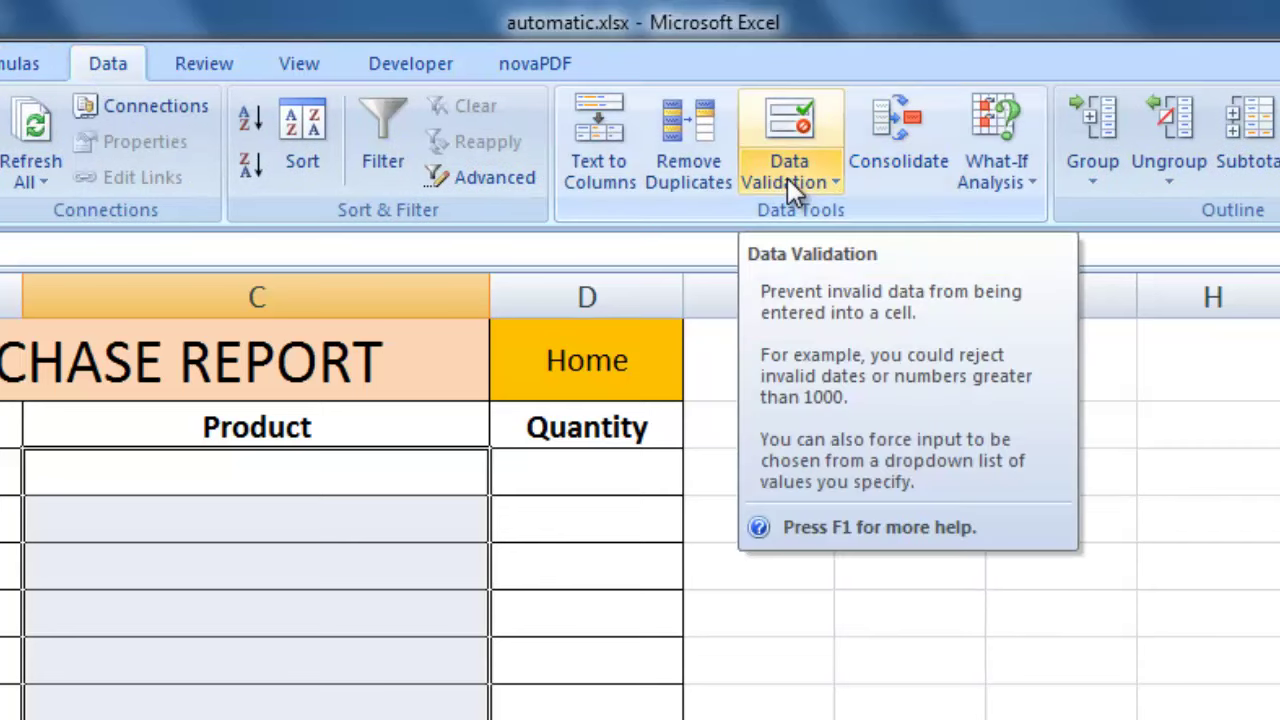
pyautogui.click(787, 182)
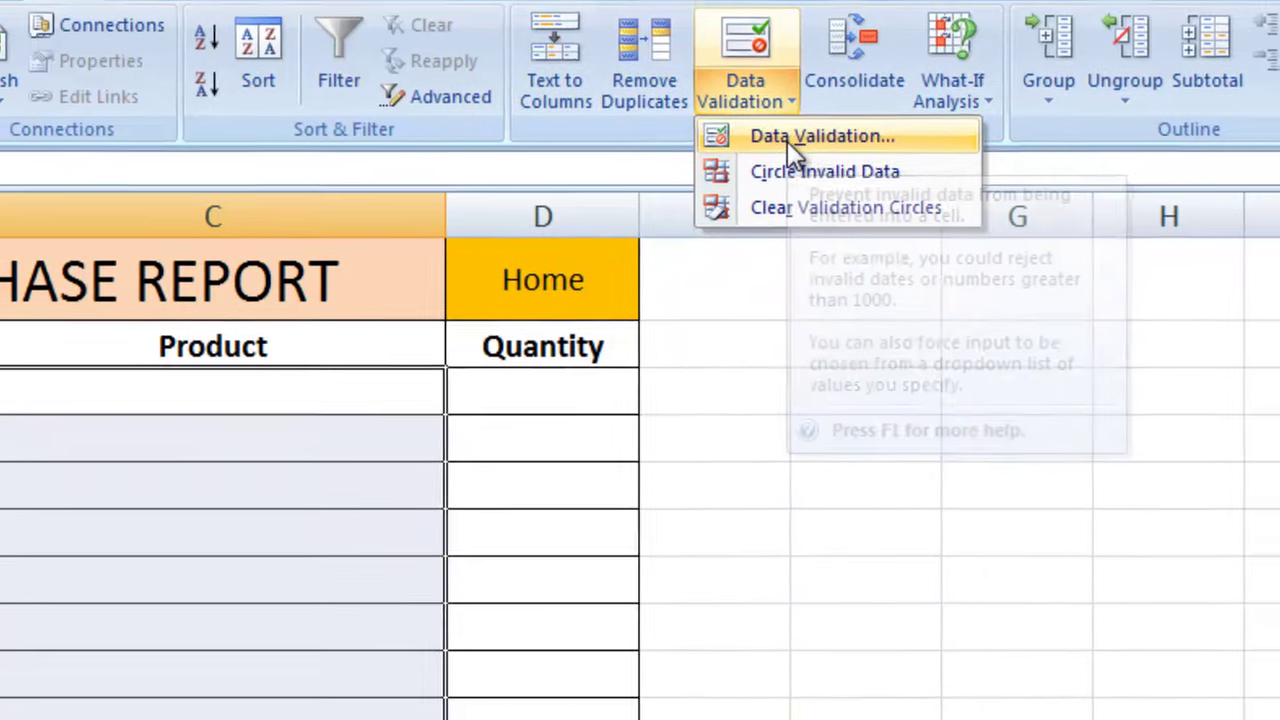
pyautogui.click(830, 218)
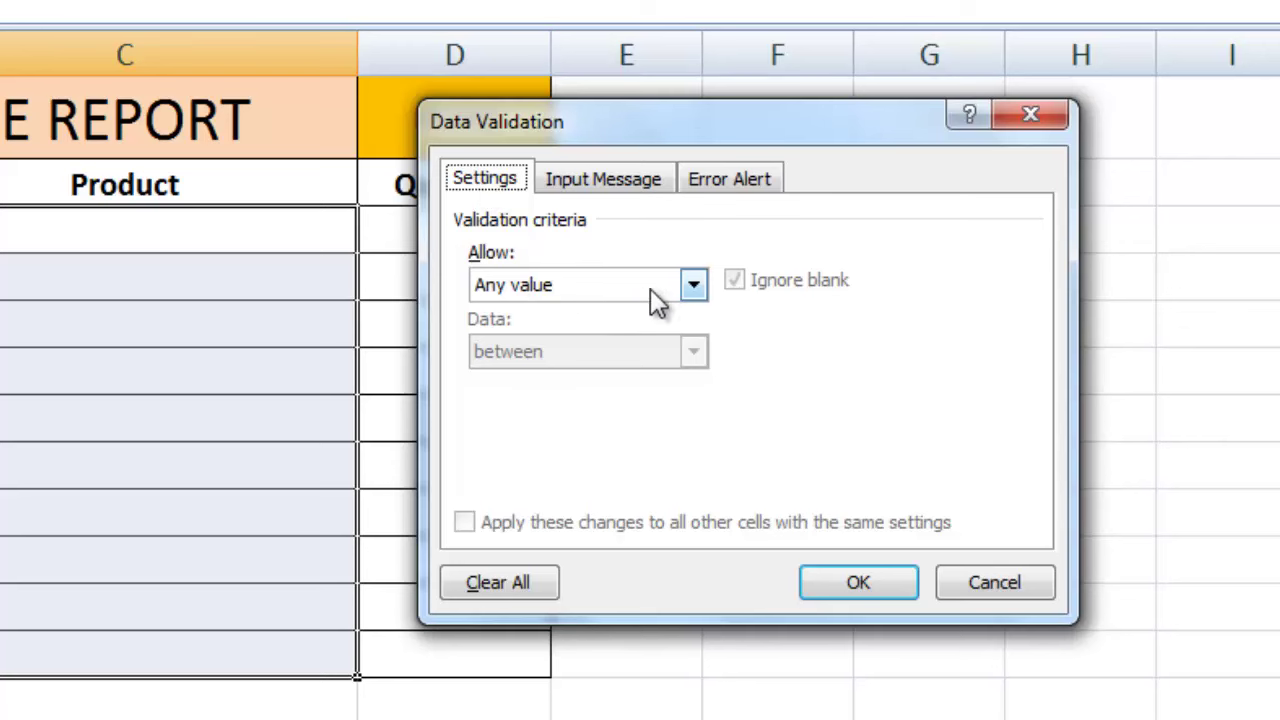
pyautogui.click(650, 288)
pyautogui.click(510, 382)
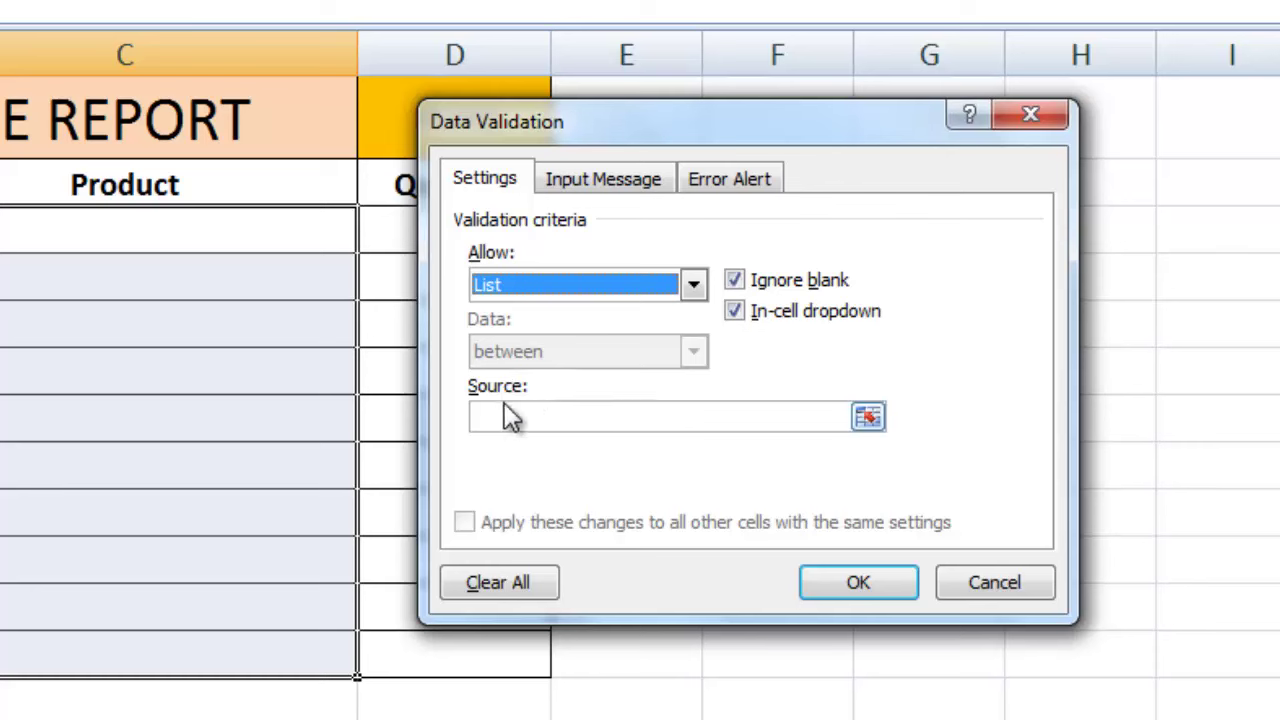
pyautogui.click(531, 418)
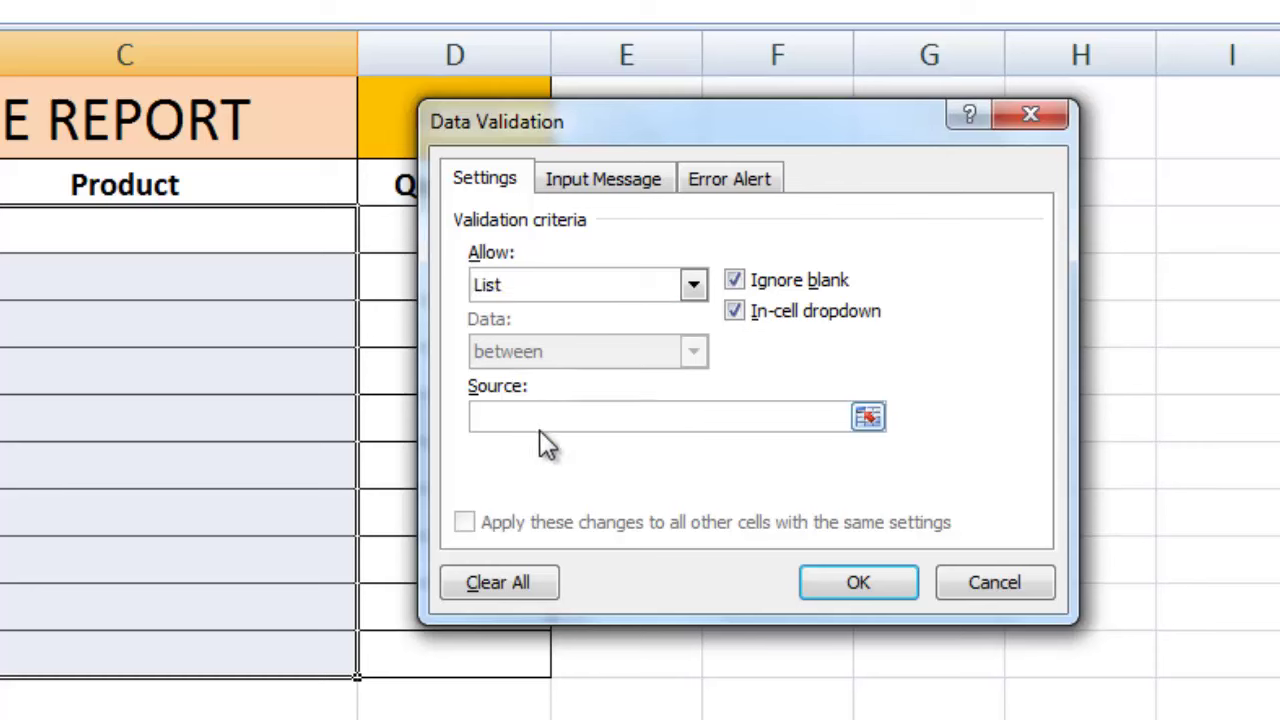
pyautogui.write('=product')
pyautogui.click(864, 583)
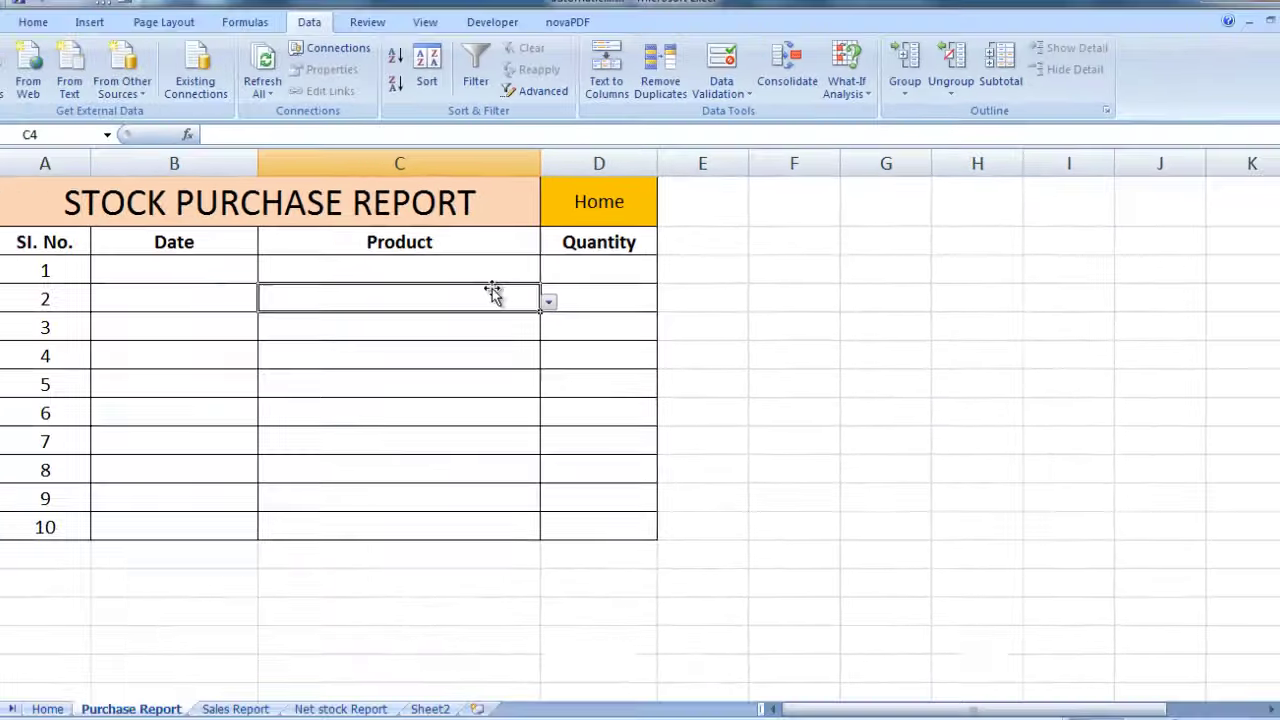
# Pick Samsung Mobile in C3 and Vivo Mobile in C4 from the dropdowns
pyautogui.click(505, 272)
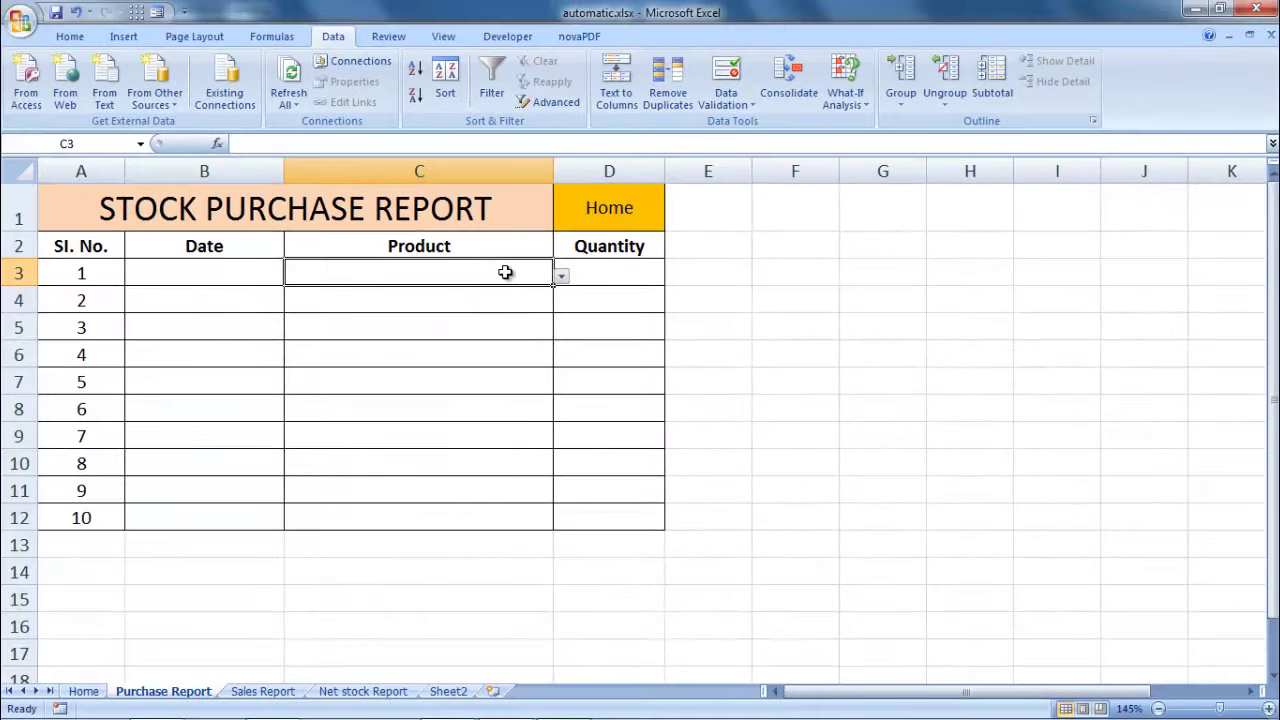
pyautogui.click(562, 277)
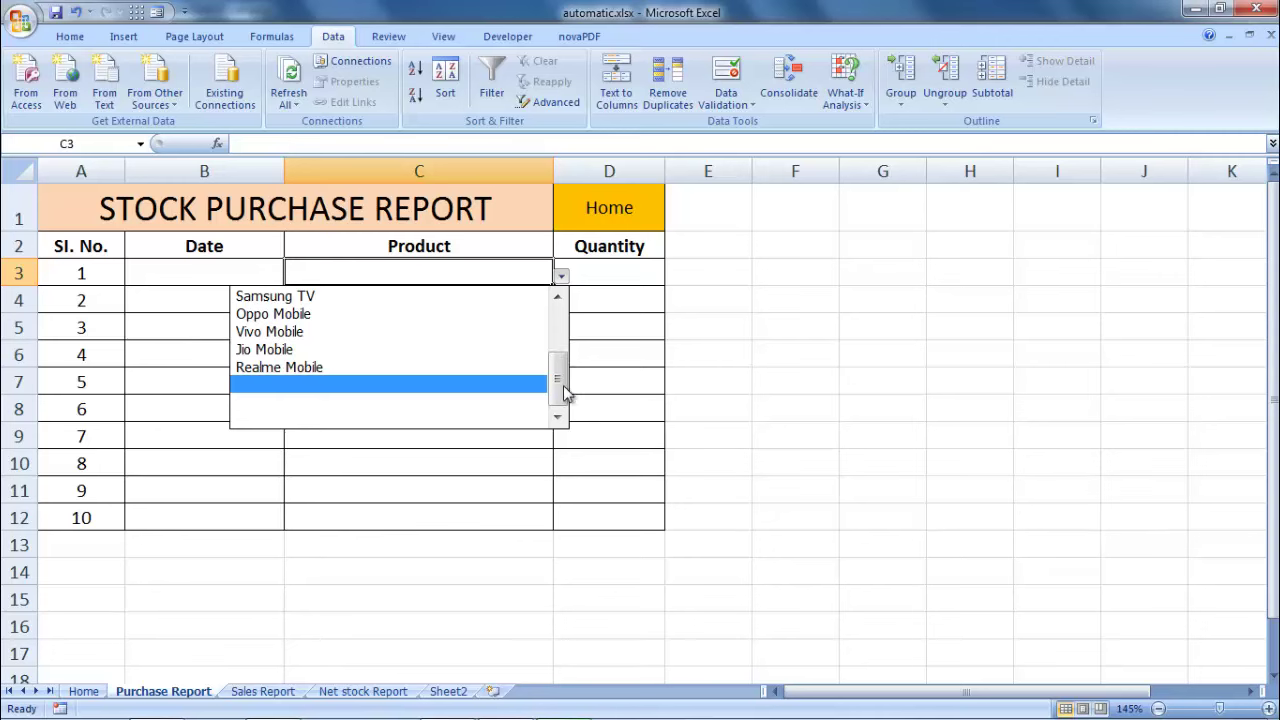
pyautogui.moveTo(563, 392); pyautogui.dragTo(560, 332)
pyautogui.click(370, 296)
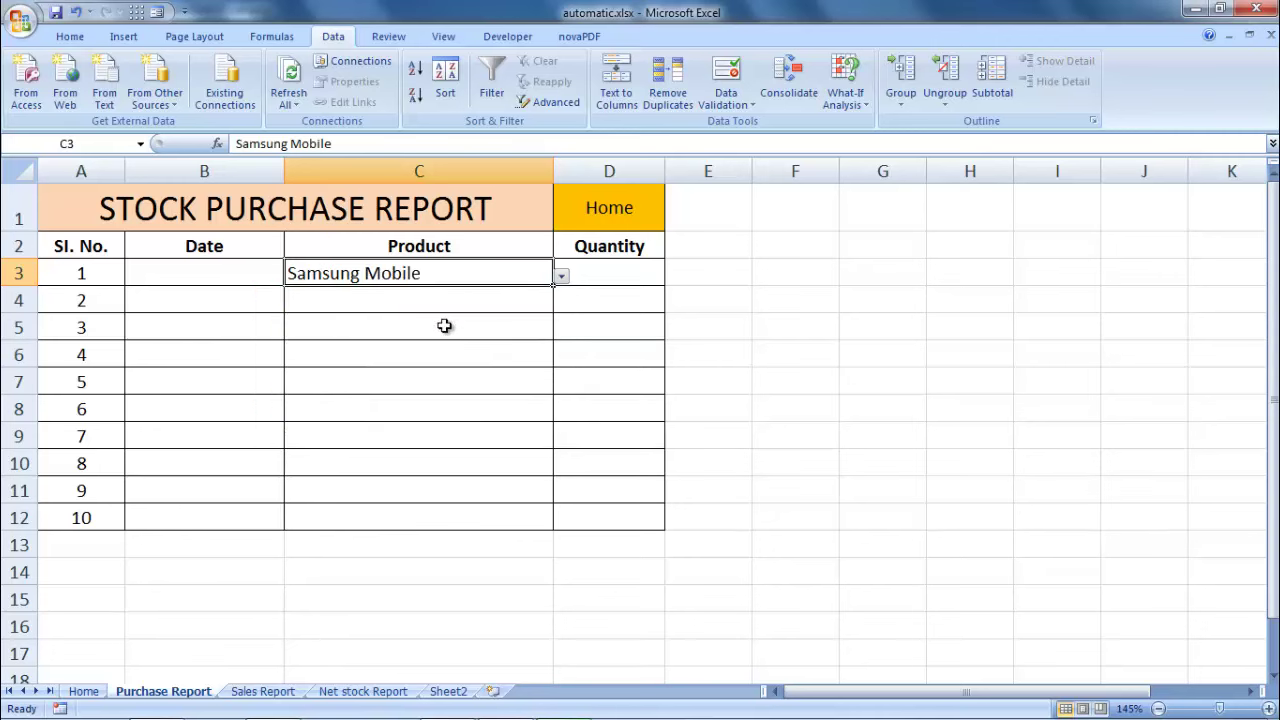
pyautogui.click(452, 301)
pyautogui.click(562, 303)
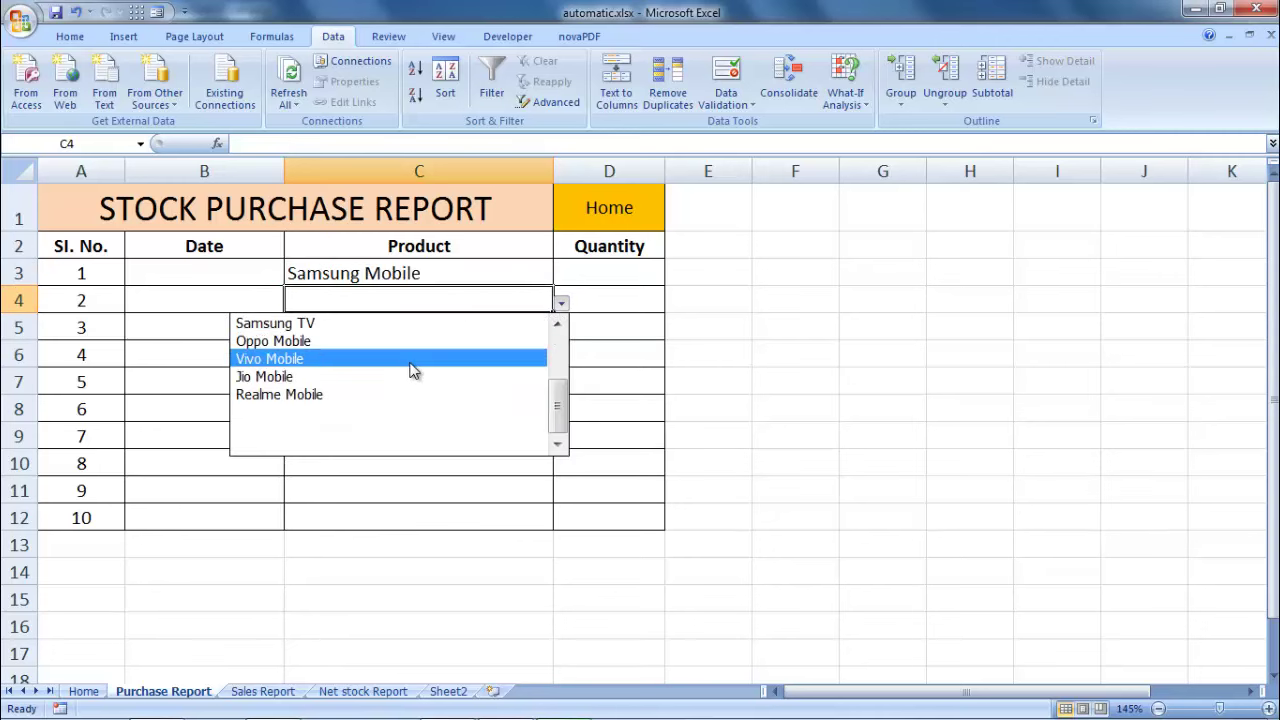
pyautogui.click(414, 359)
# Extend C12's formatting and list down to C16, testing Samsung Mobile in C14
pyautogui.click(523, 331)
pyautogui.click(490, 381)
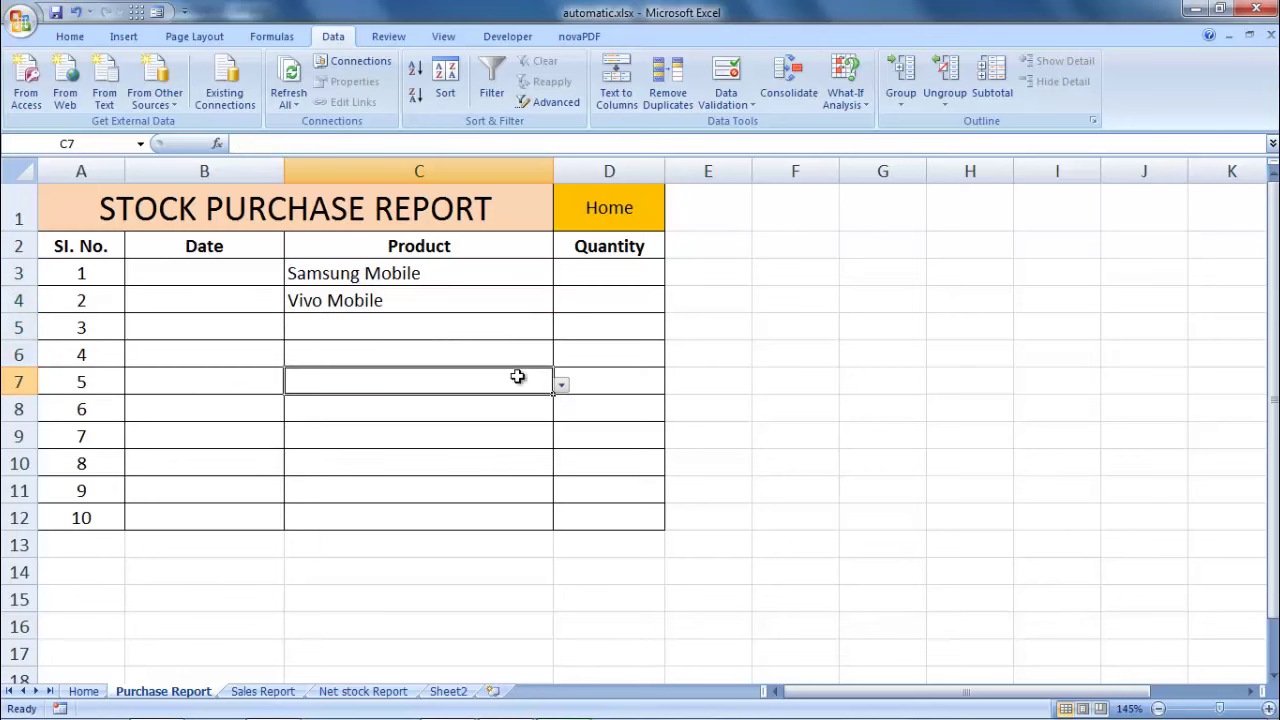
pyautogui.click(509, 518)
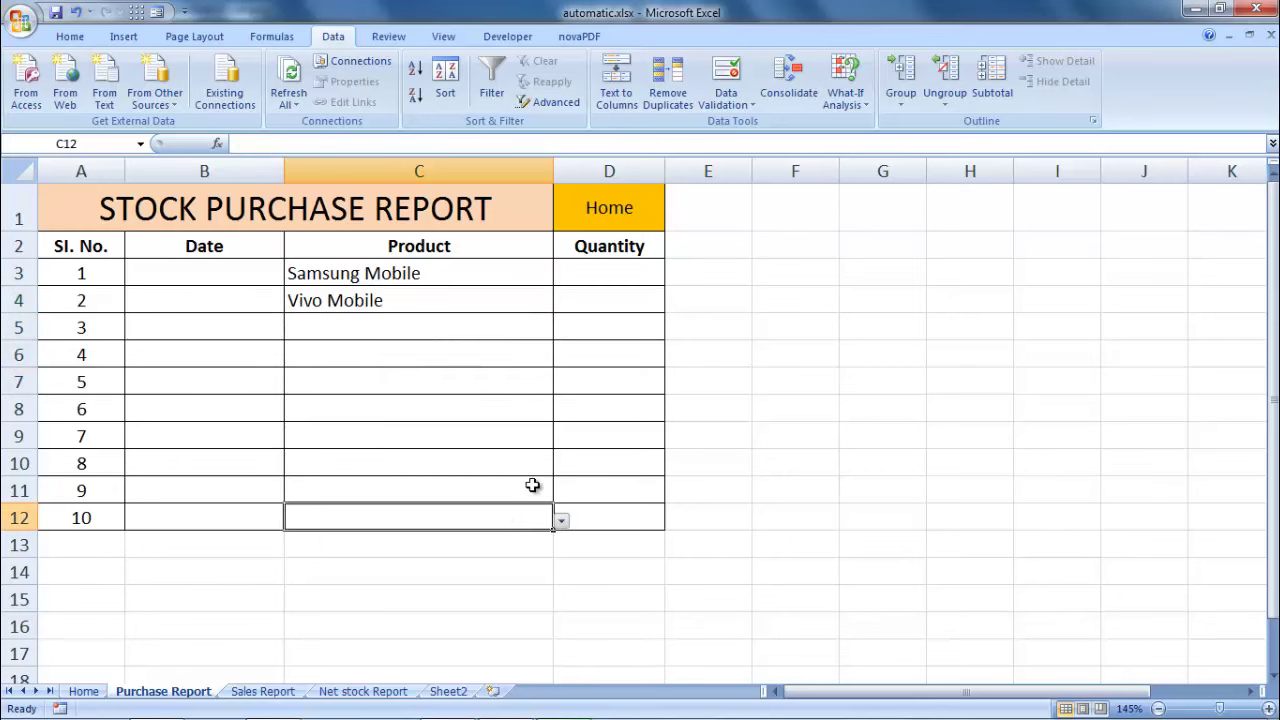
pyautogui.click(527, 546)
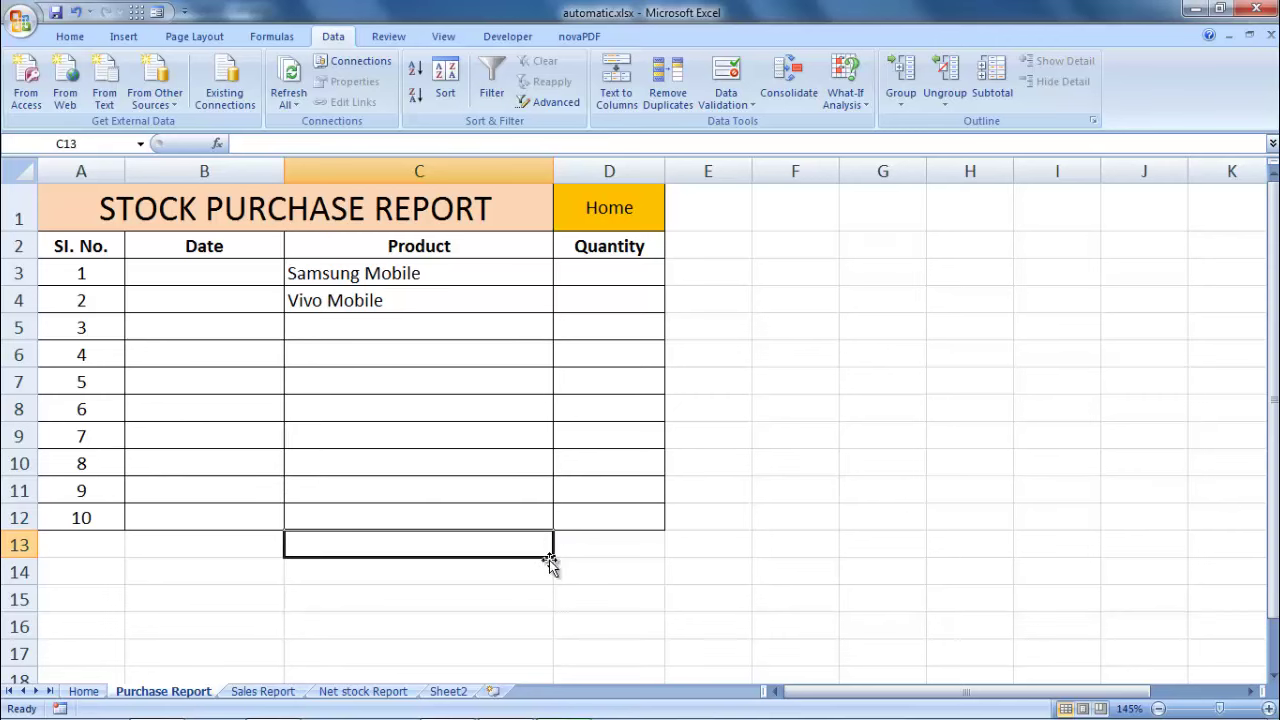
pyautogui.click(524, 518)
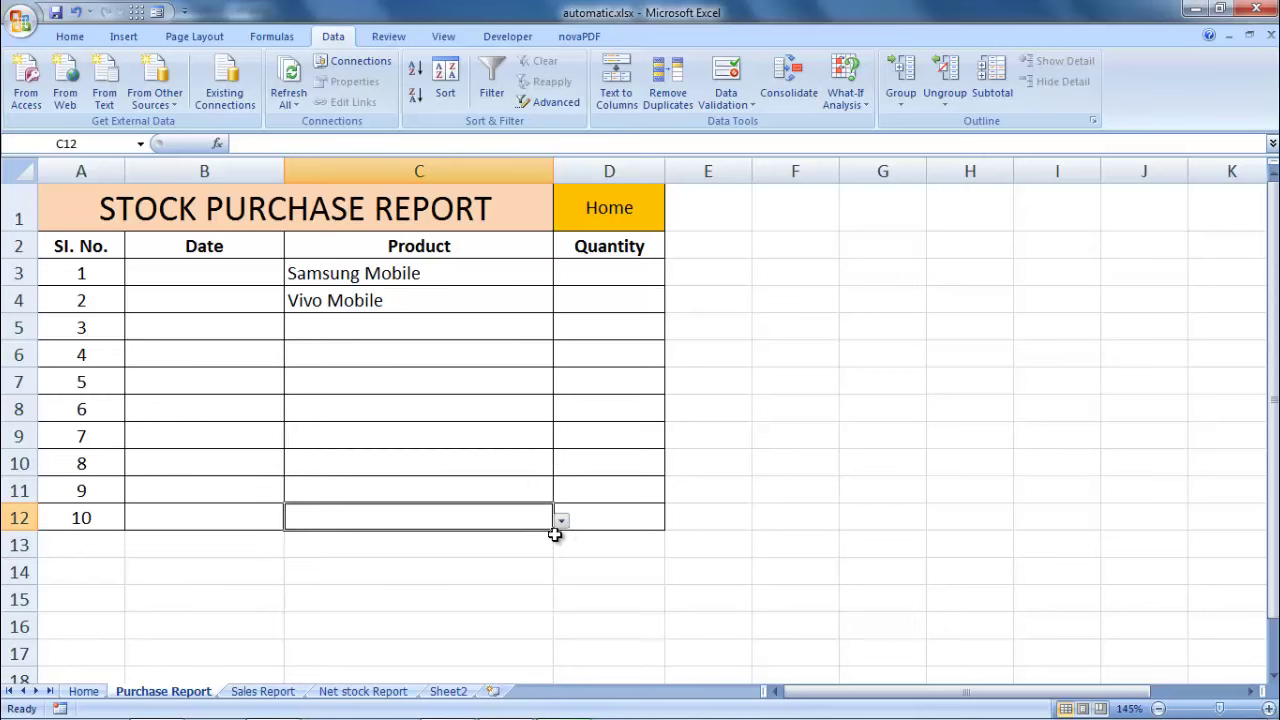
pyautogui.moveTo(557, 534); pyautogui.dragTo(562, 633)
pyautogui.click(523, 574)
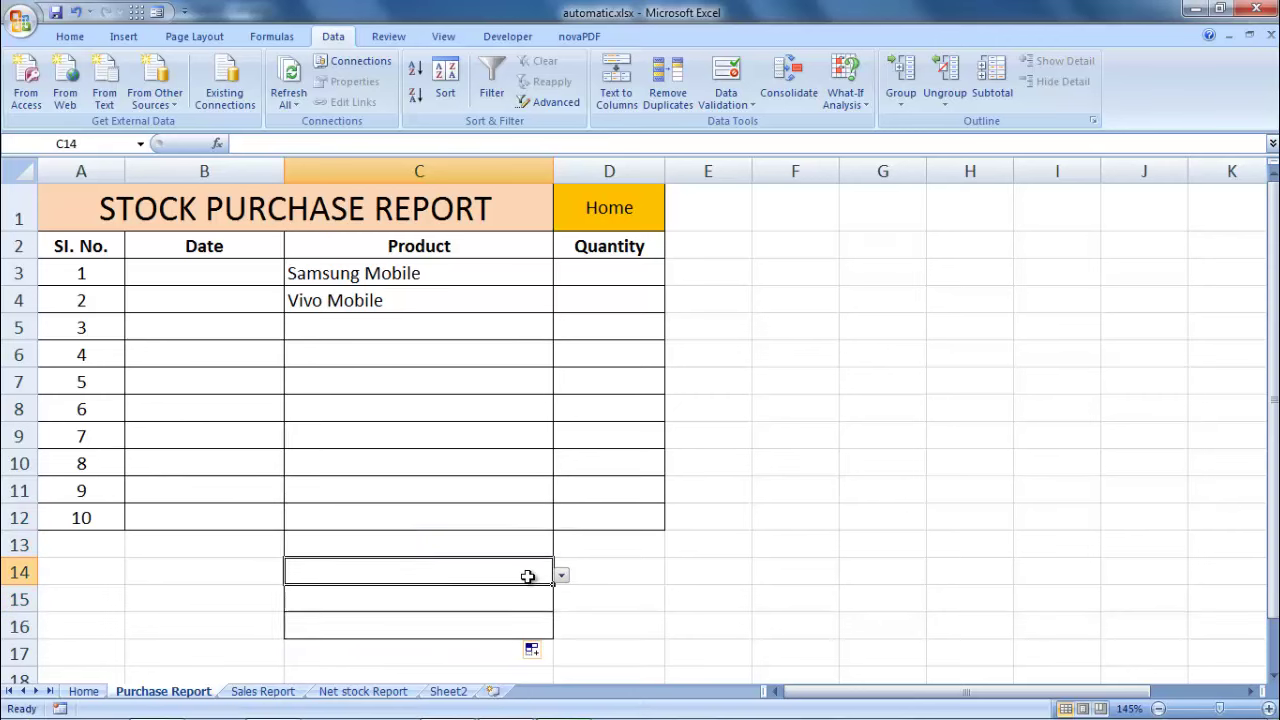
pyautogui.click(562, 577)
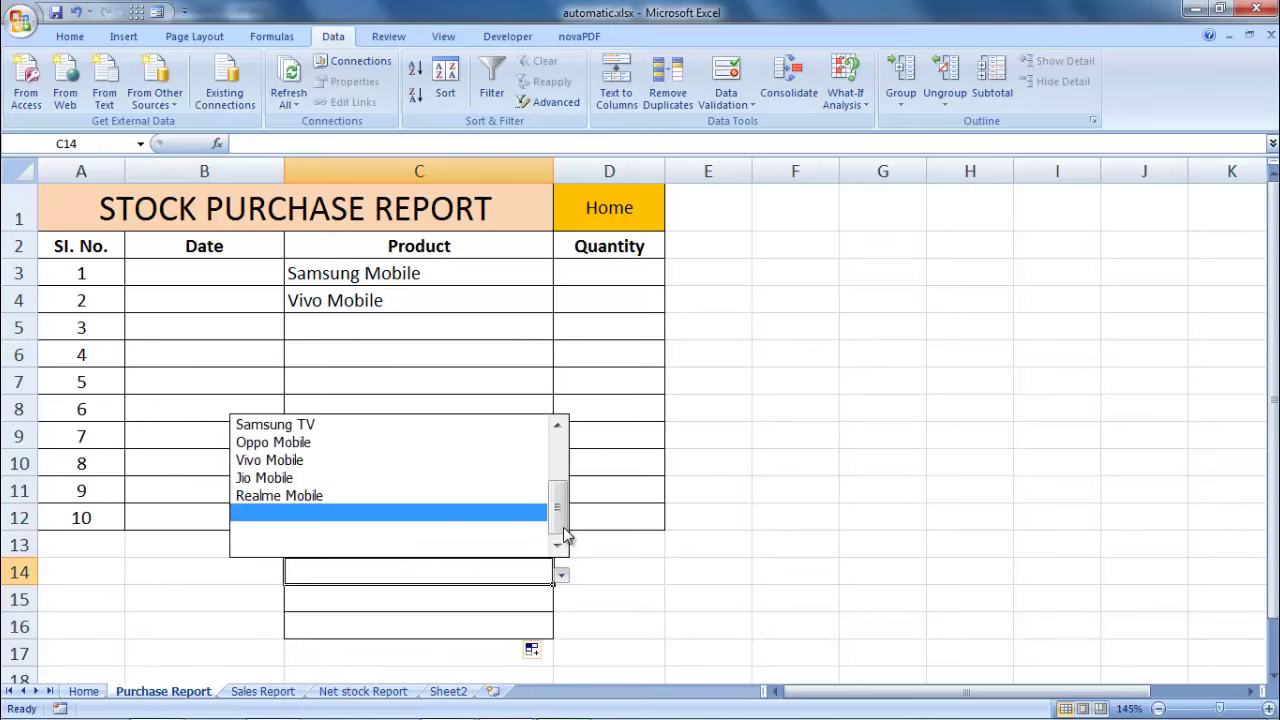
pyautogui.moveTo(562, 535); pyautogui.dragTo(562, 457)
pyautogui.click(433, 428)
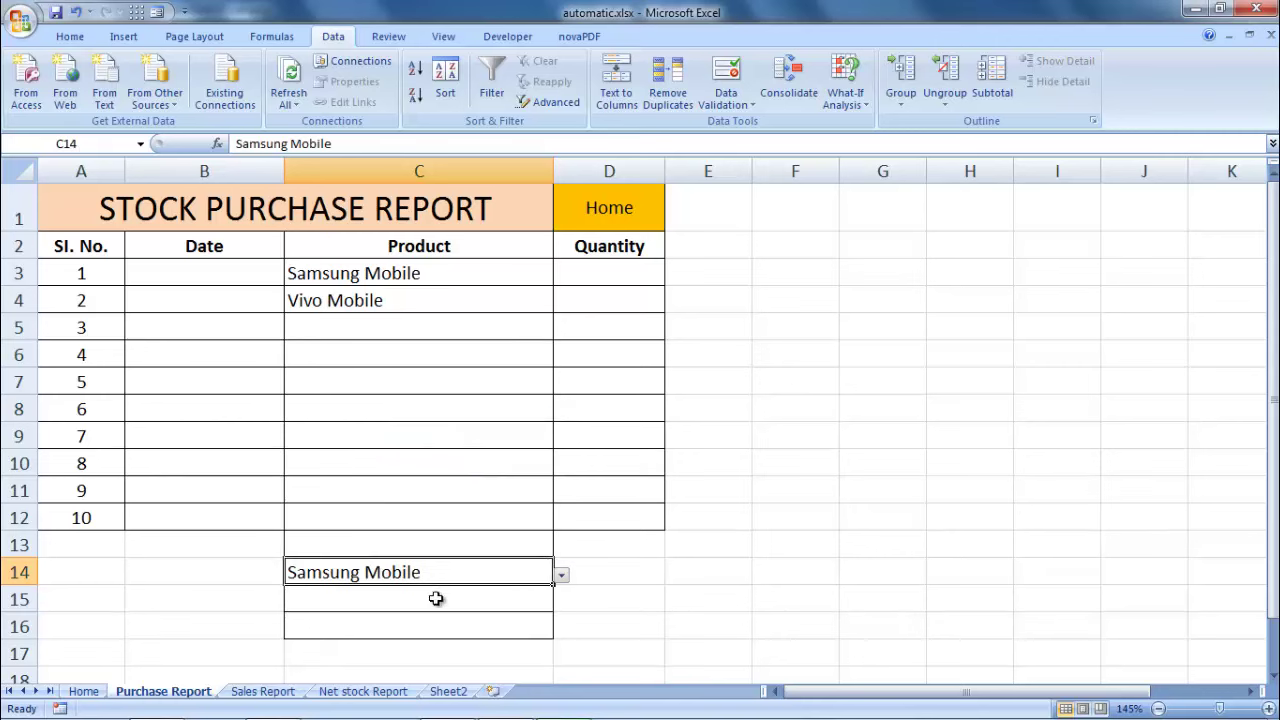
# Undo the C14 test entry and the extension to rows 13–16
pyautogui.click(567, 602)
pyautogui.hotkey('ctrl', 'z')
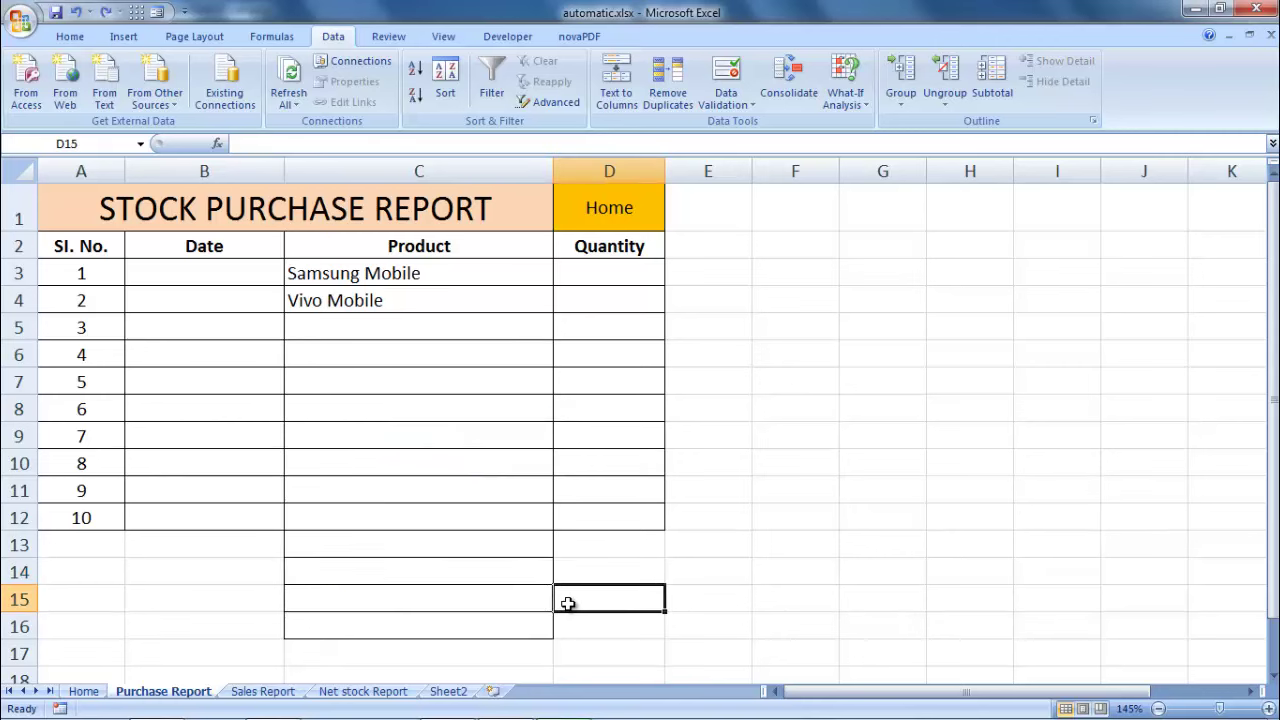
pyautogui.hotkey('ctrl', 'z')
pyautogui.click(392, 566)
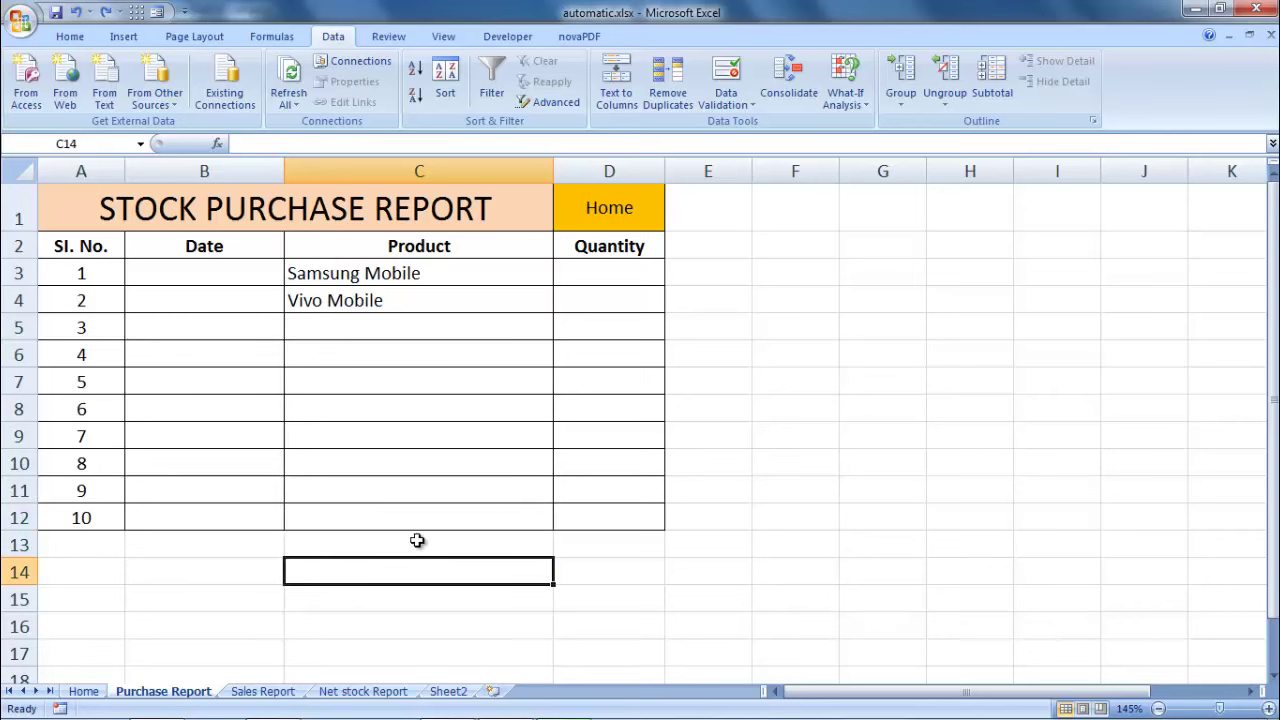
pyautogui.click(285, 692)
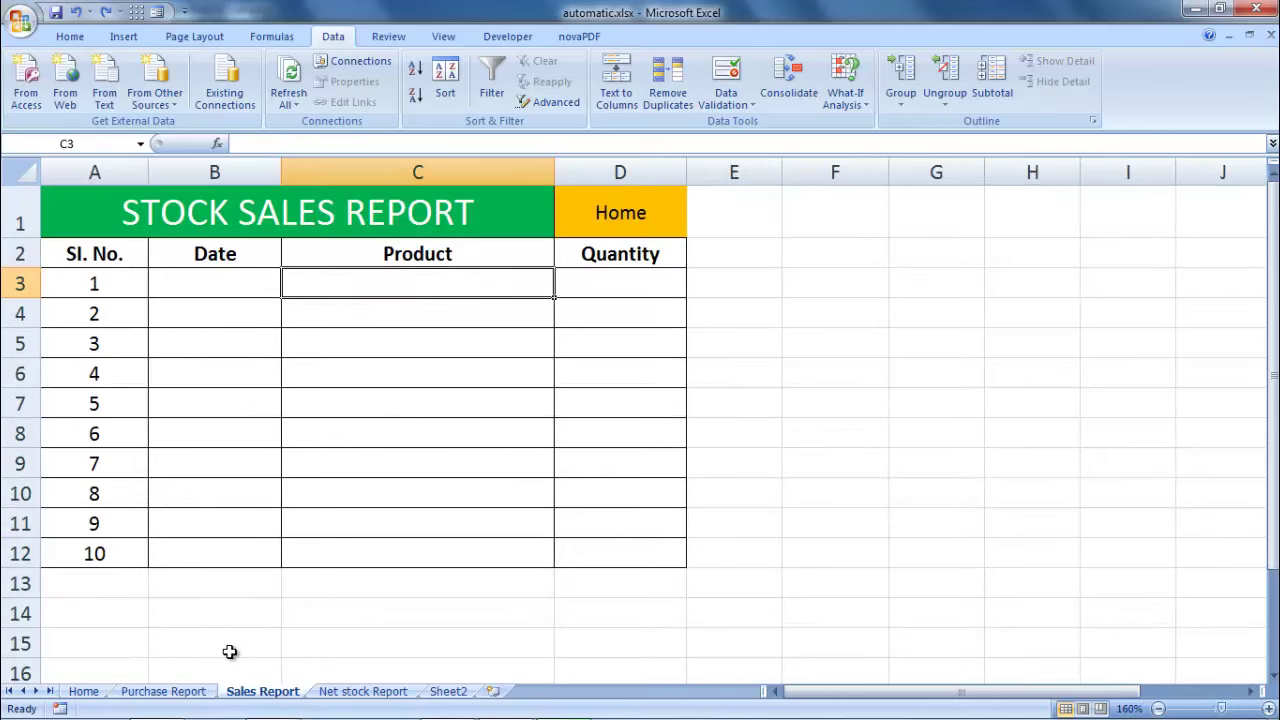
# Give Sales Report Product cells C3:C12 List data validation drawn from the product name
pyautogui.click(178, 691)
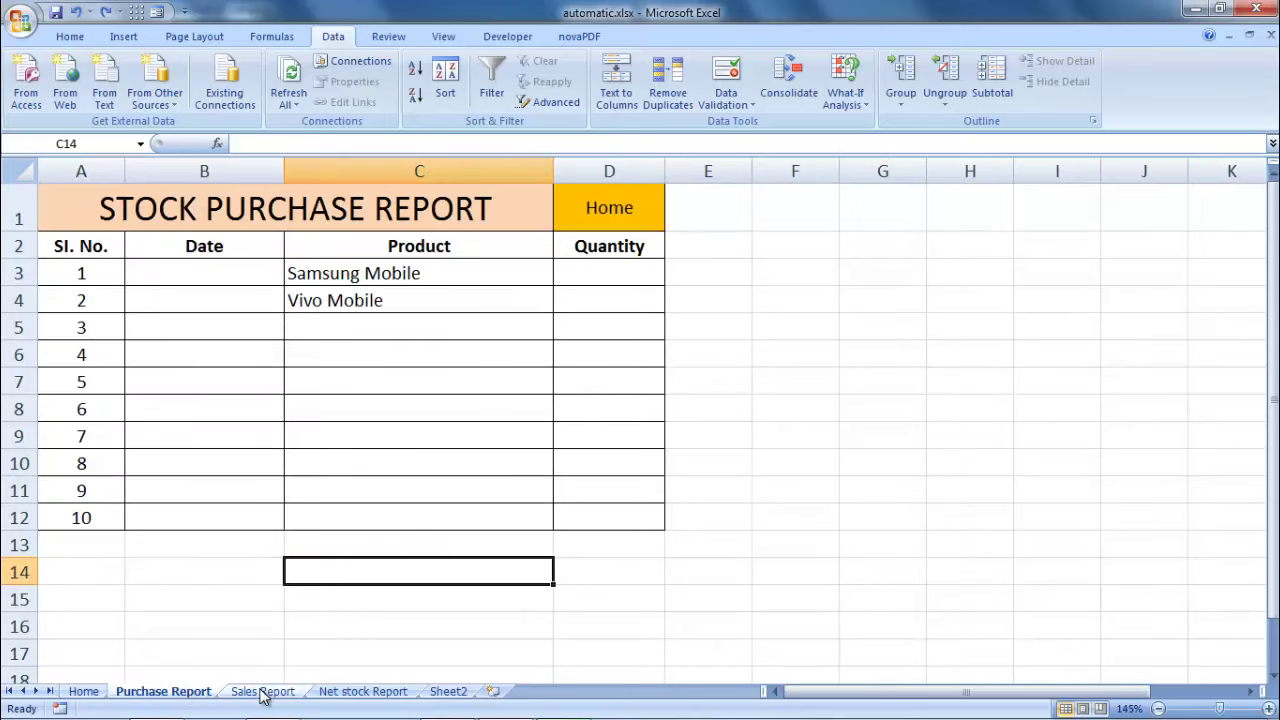
pyautogui.click(262, 691)
pyautogui.click(441, 306)
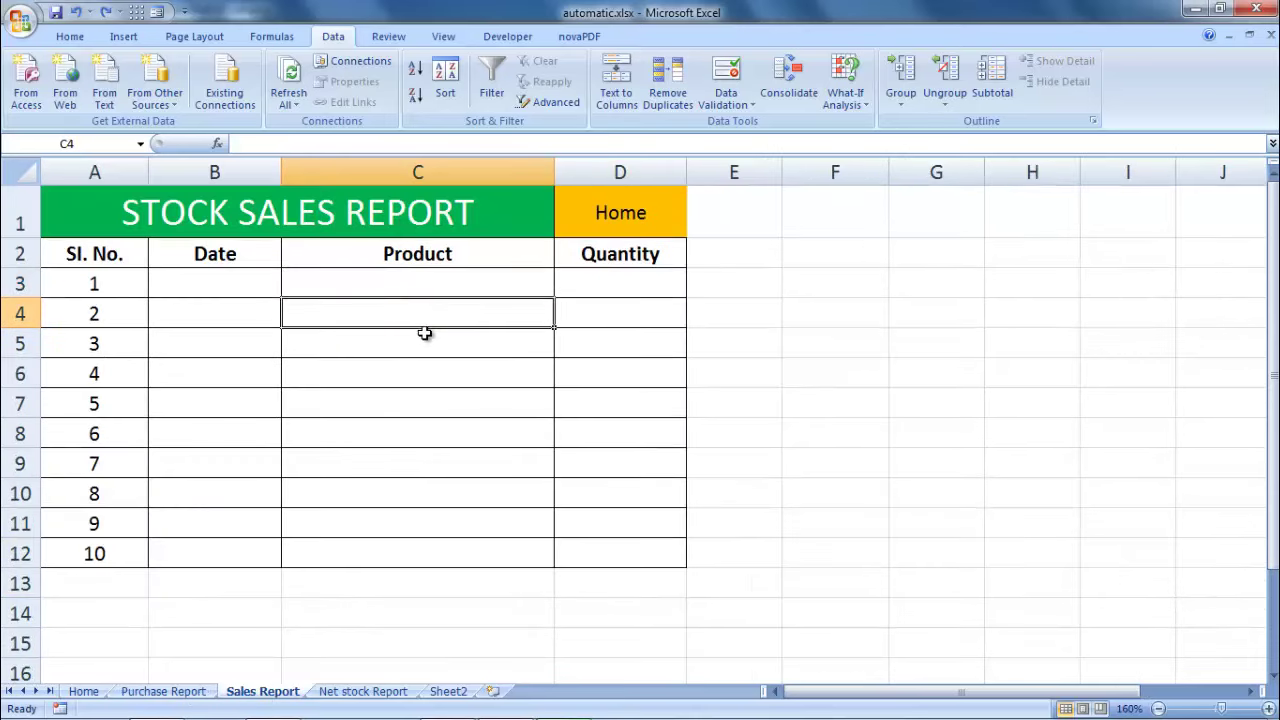
pyautogui.click(424, 282)
pyautogui.moveTo(424, 282); pyautogui.dragTo(451, 550)
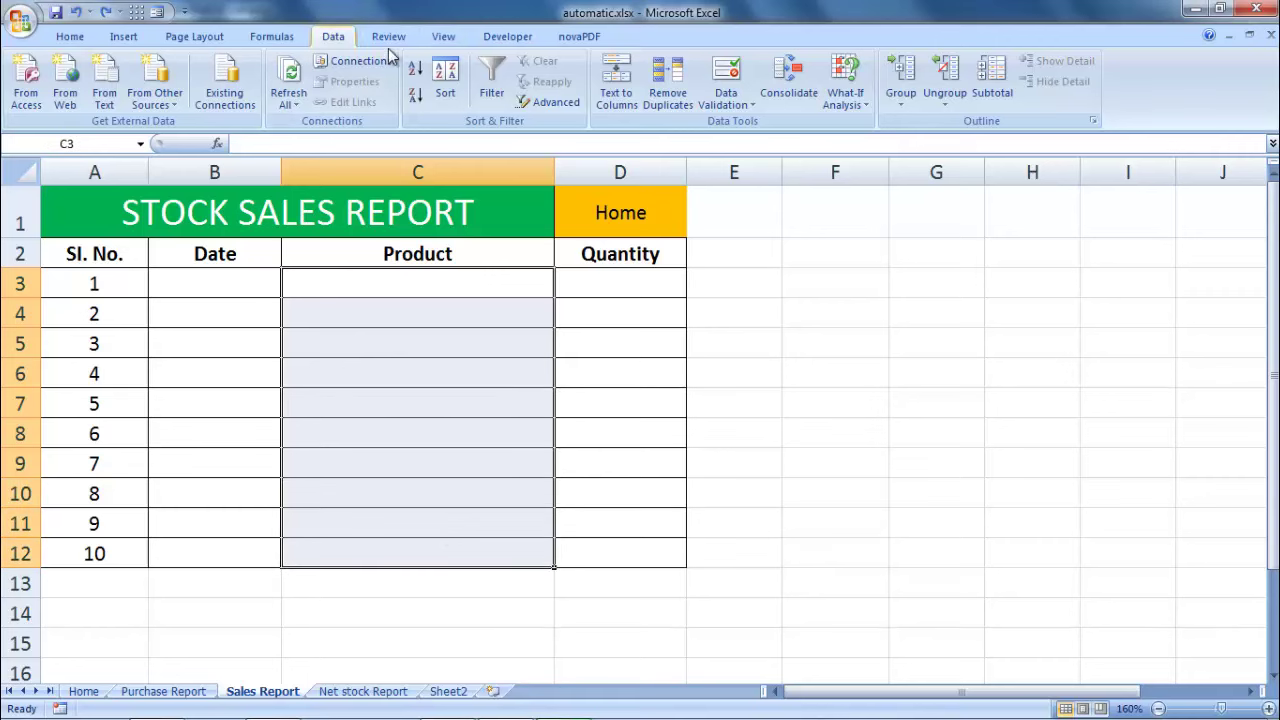
pyautogui.click(741, 104)
pyautogui.click(766, 128)
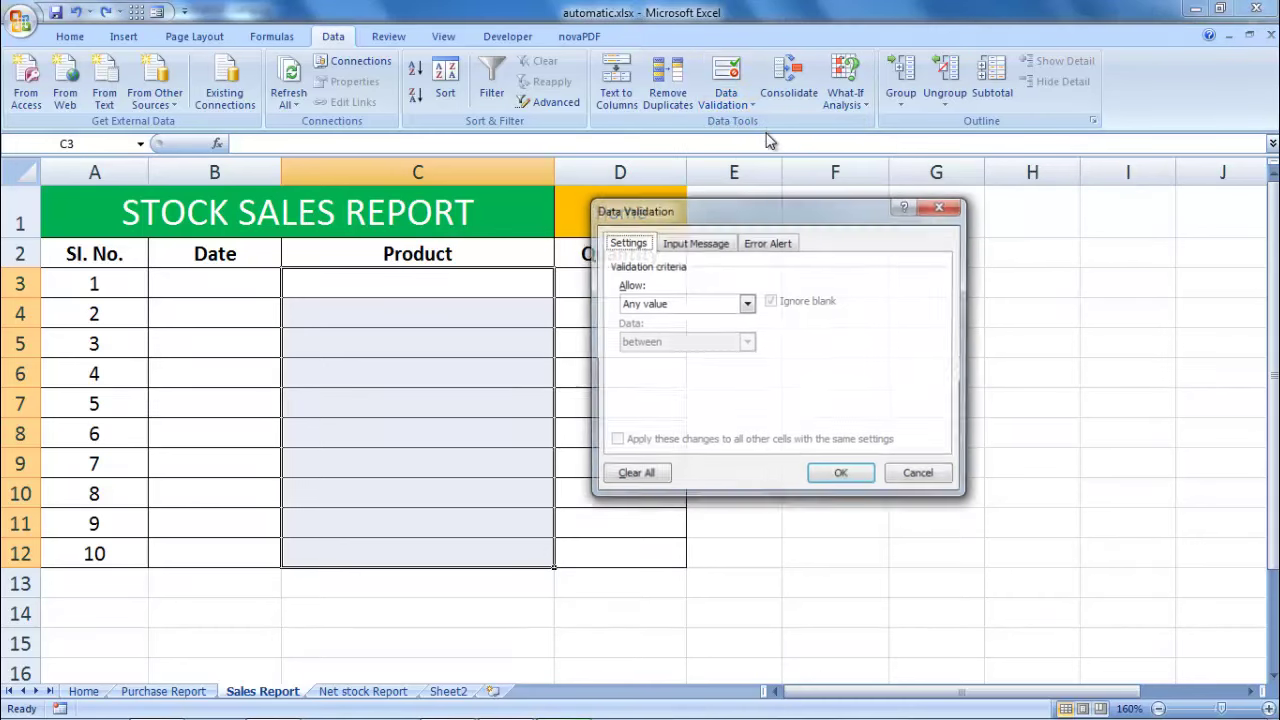
pyautogui.click(692, 311)
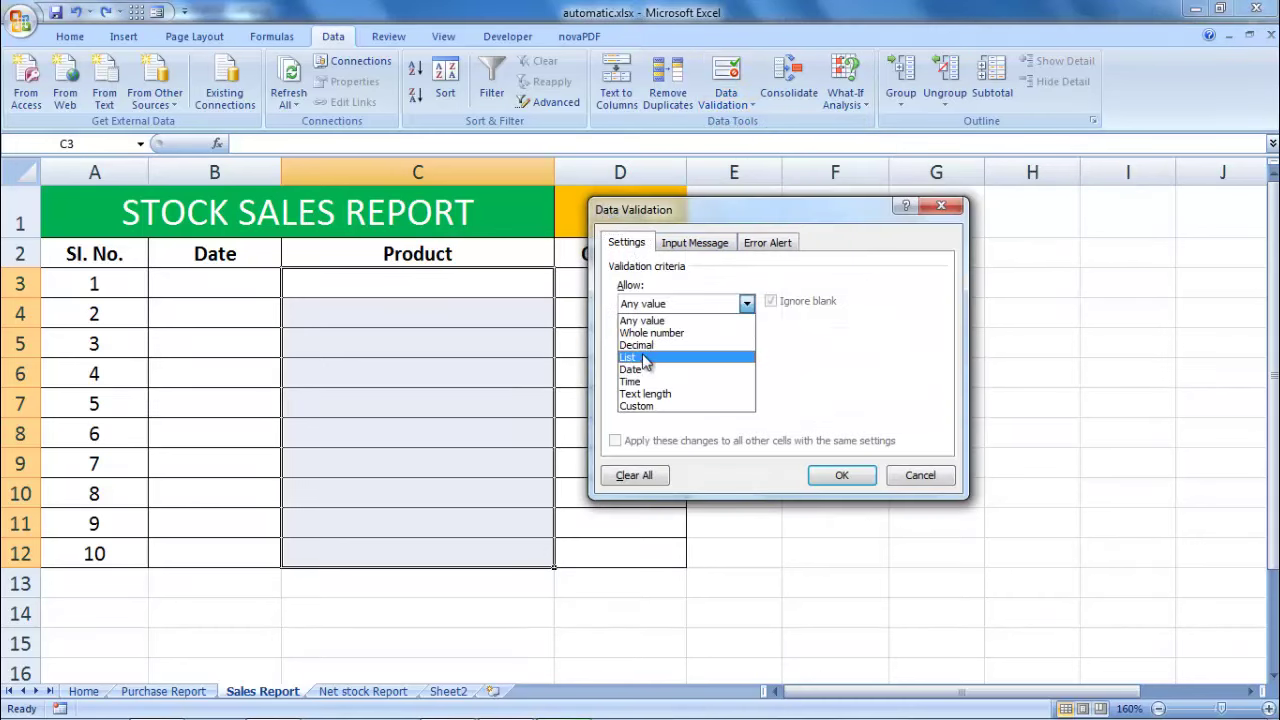
pyautogui.click(648, 358)
pyautogui.write('=product')
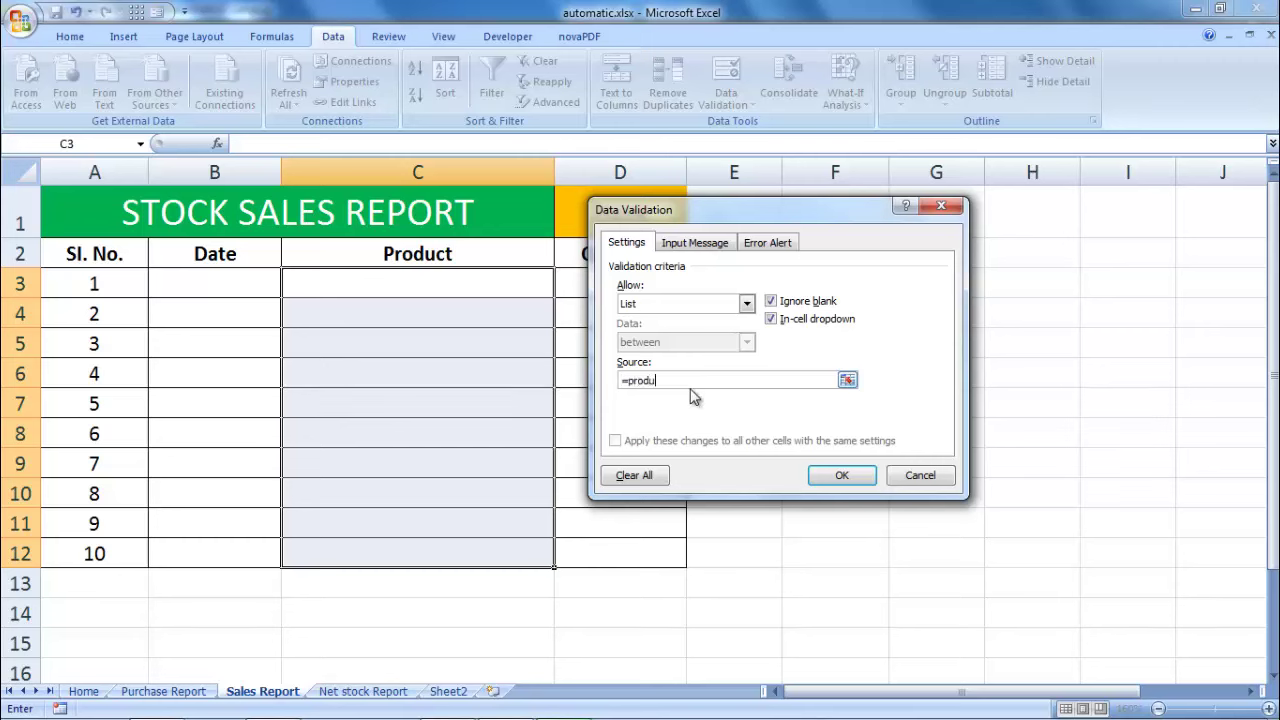
pyautogui.click(838, 476)
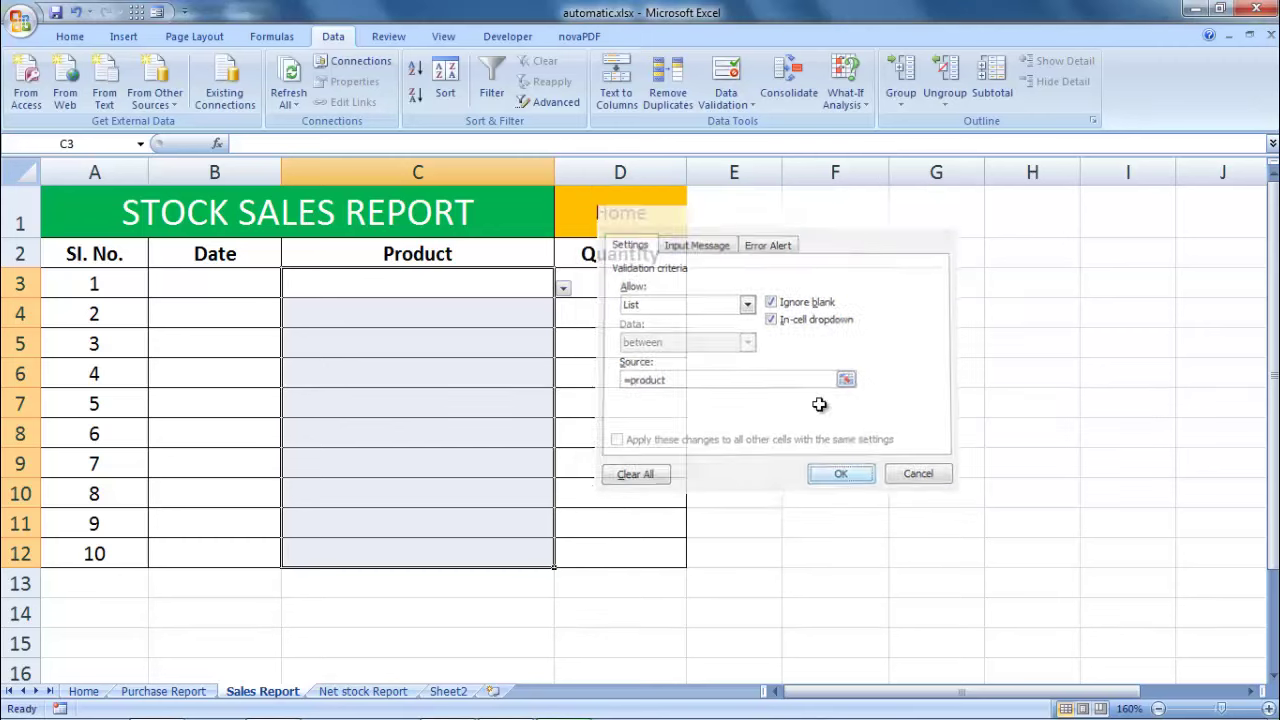
# Test the dropdowns by picking Vivo Mobile in C3 and One Plus Mobile in C4
pyautogui.click(521, 296)
pyautogui.click(563, 288)
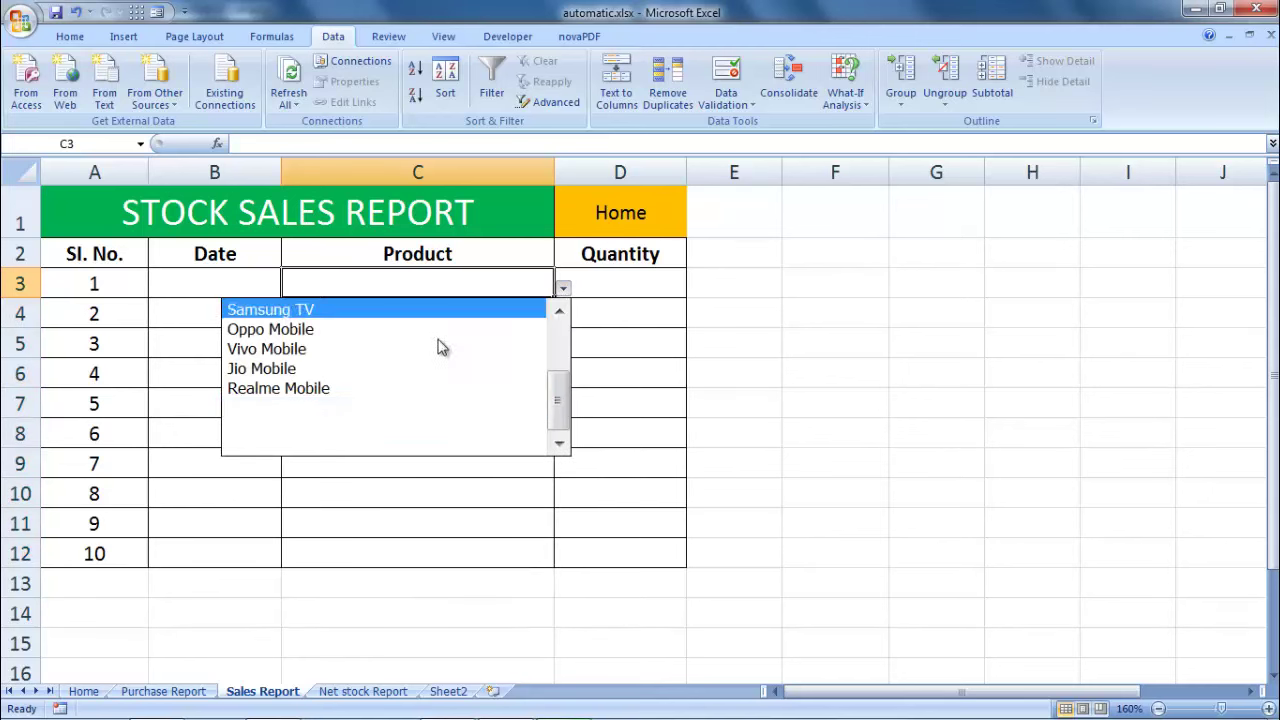
pyautogui.click(455, 345)
pyautogui.click(527, 314)
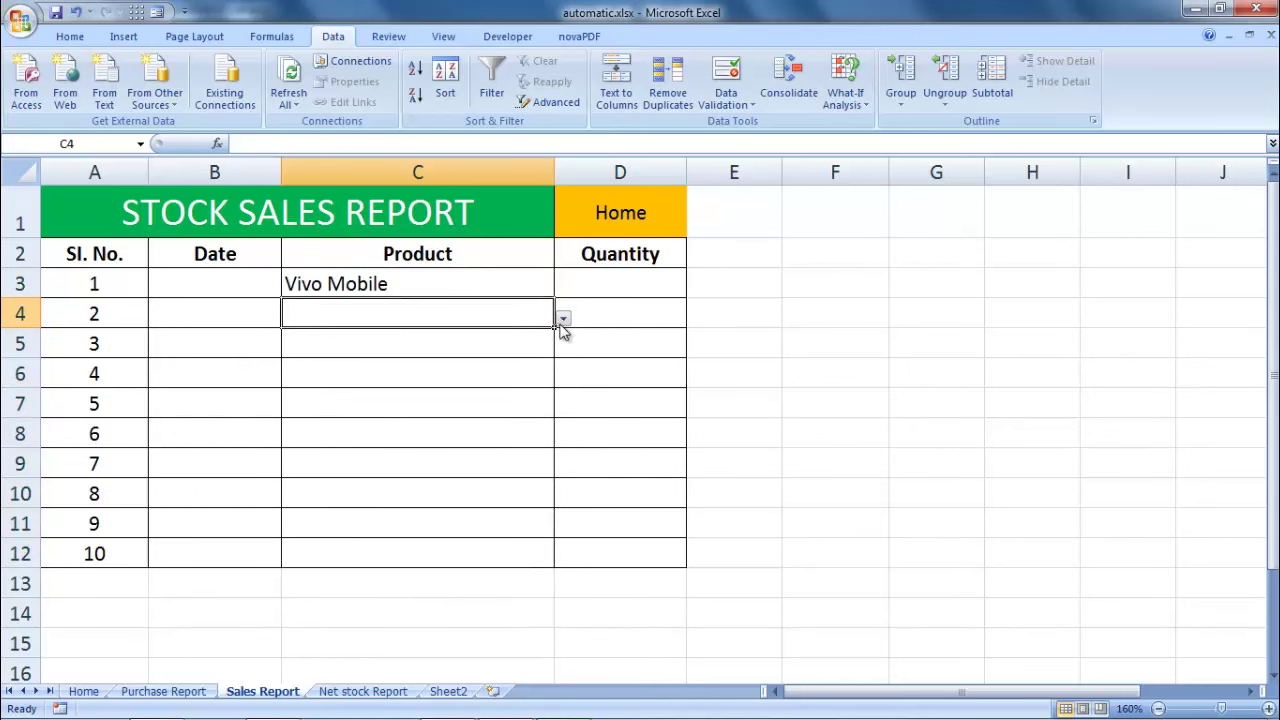
pyautogui.click(562, 320)
pyautogui.scroll(3, 555, 437)
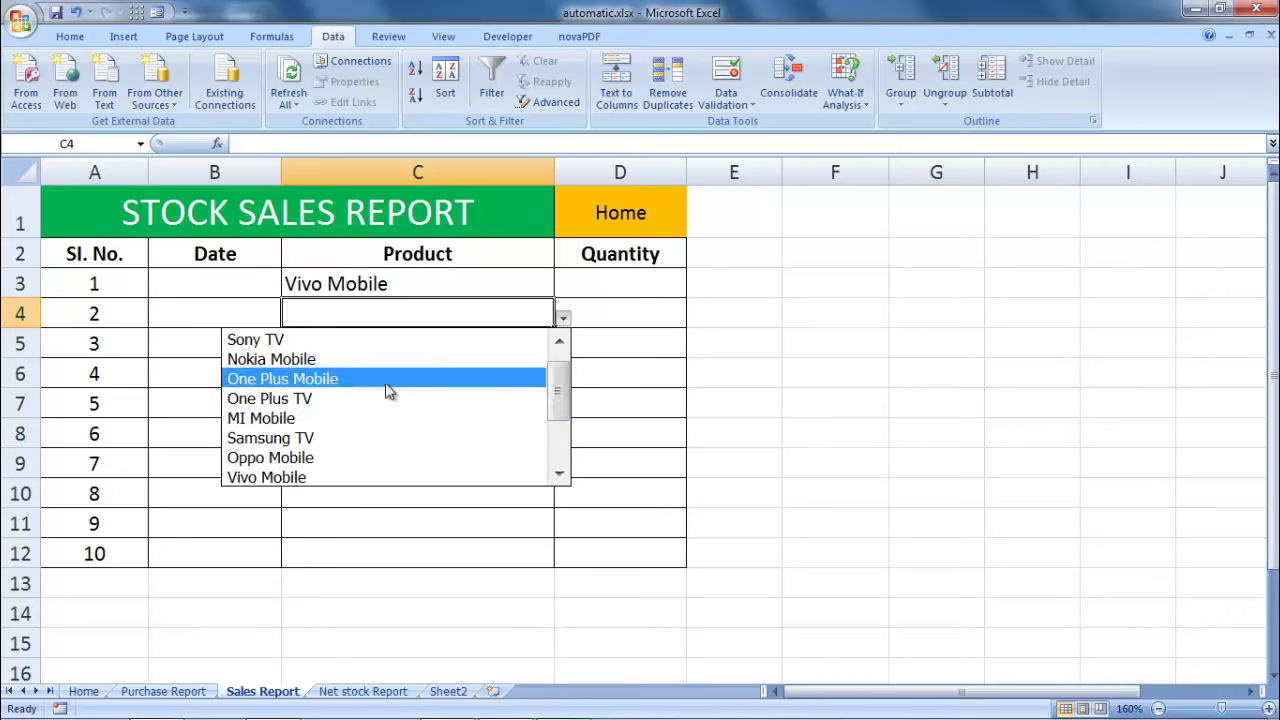
pyautogui.click(388, 376)
pyautogui.click(427, 346)
pyautogui.moveTo(411, 280); pyautogui.dragTo(425, 345)
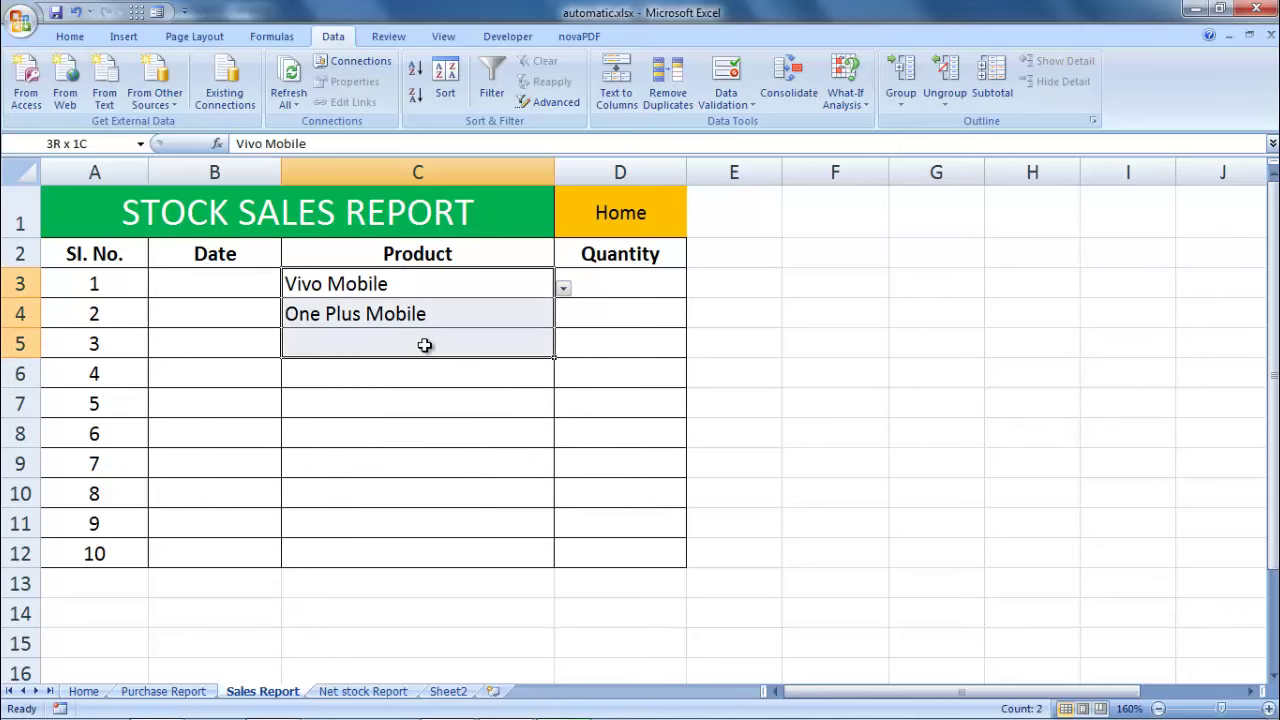
# Delete the test product entries in Purchase Report C3:C6
pyautogui.click(183, 690)
pyautogui.click(490, 274)
pyautogui.keyDown('shift'); pyautogui.click(452, 354); pyautogui.keyUp('shift')
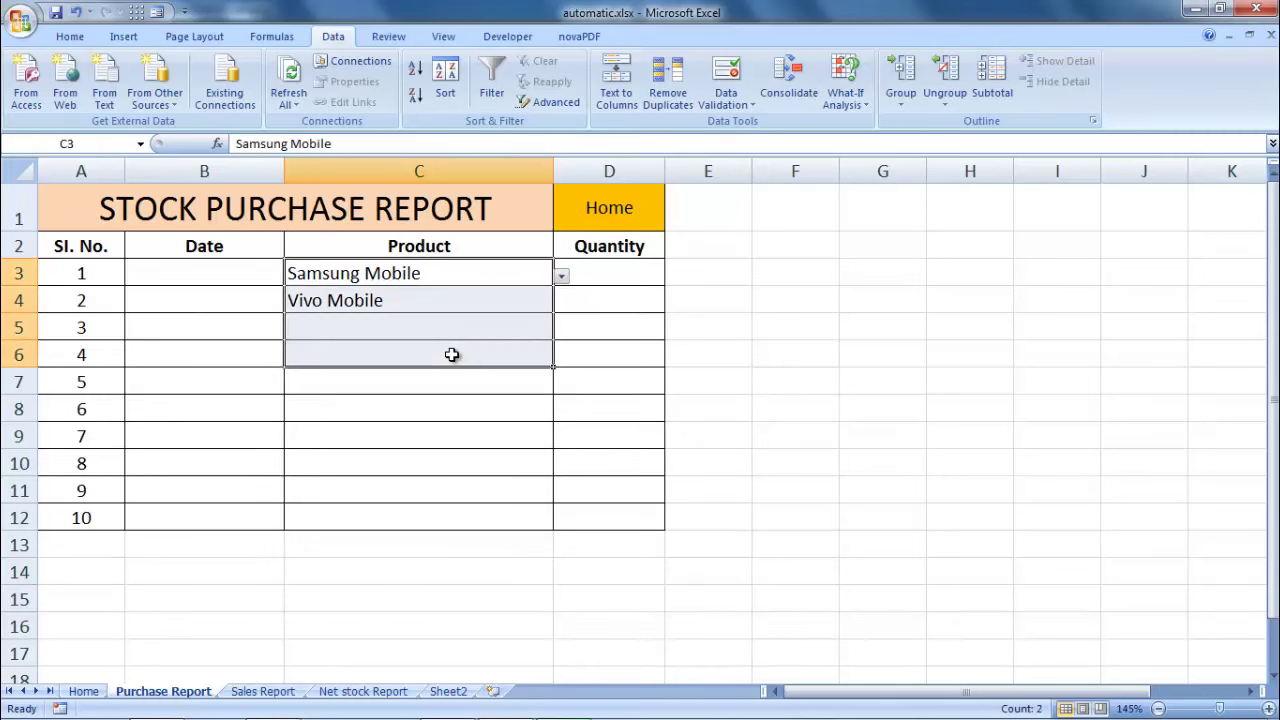
pyautogui.press('Delete')
# Test the C5 dropdown with Oppo Mobile, then remove that entry again
pyautogui.click(486, 394)
pyautogui.click(525, 332)
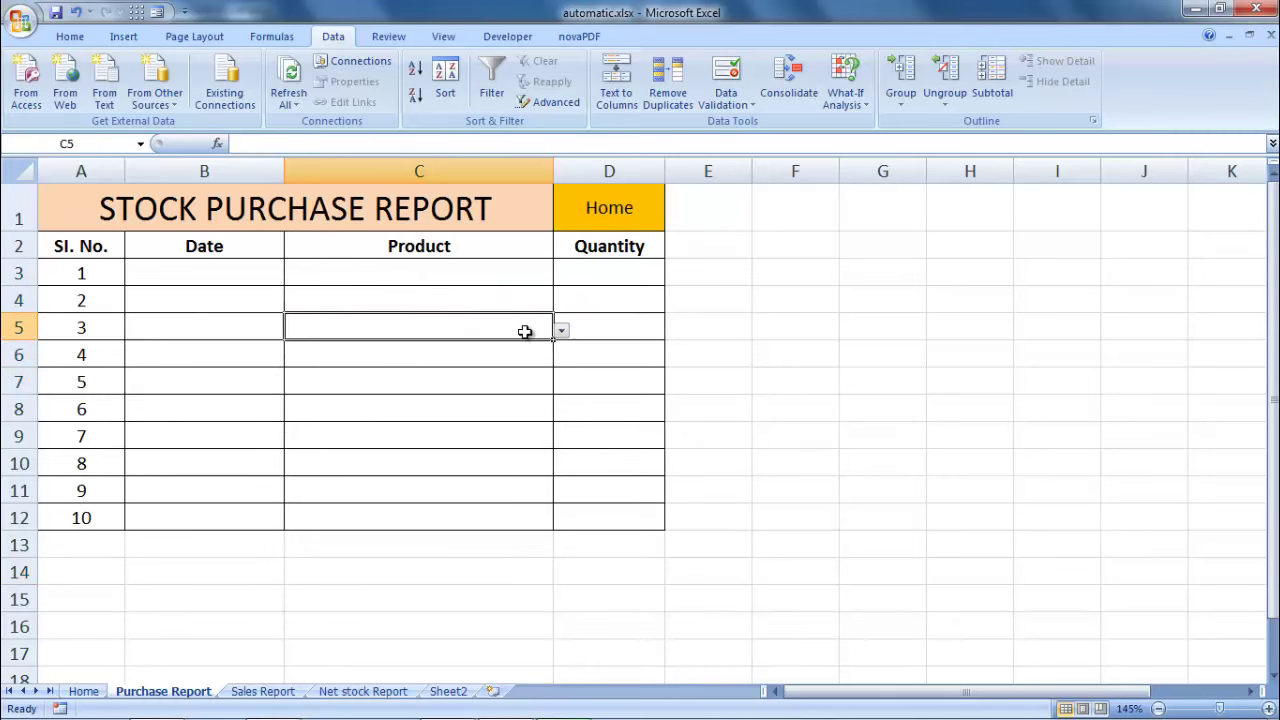
pyautogui.click(562, 331)
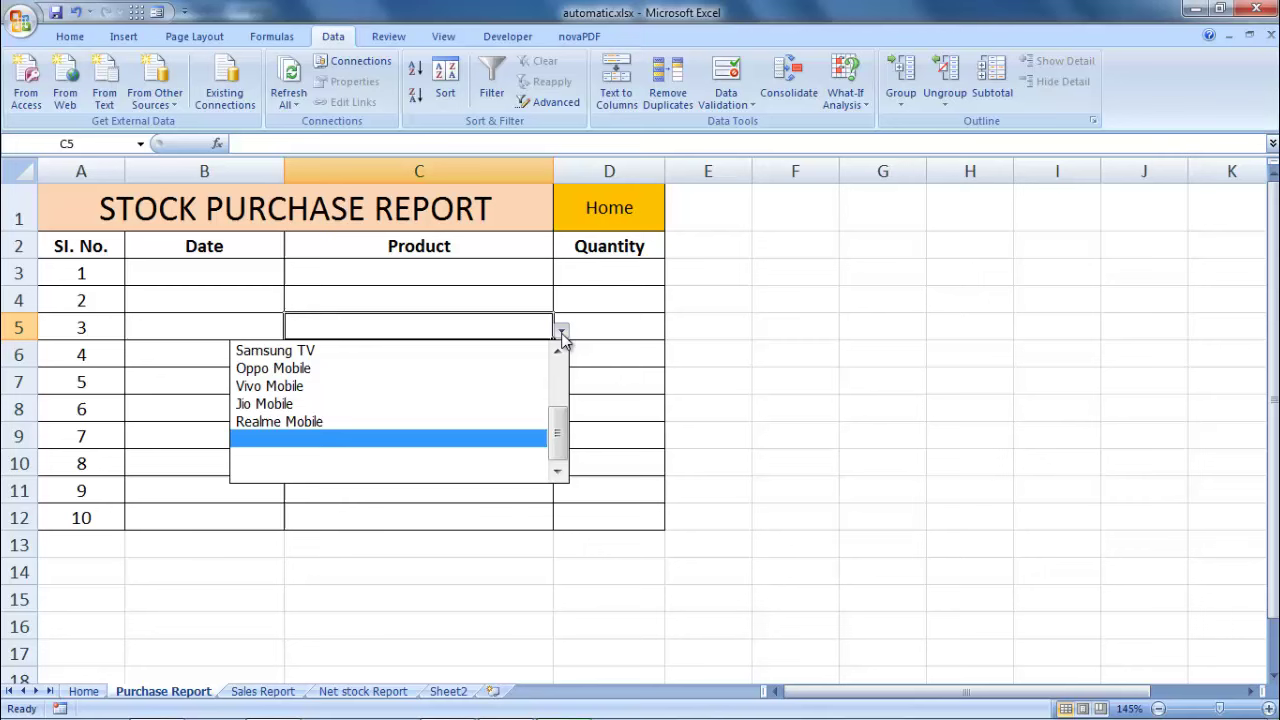
pyautogui.click(491, 369)
pyautogui.click(488, 355)
pyautogui.click(483, 329)
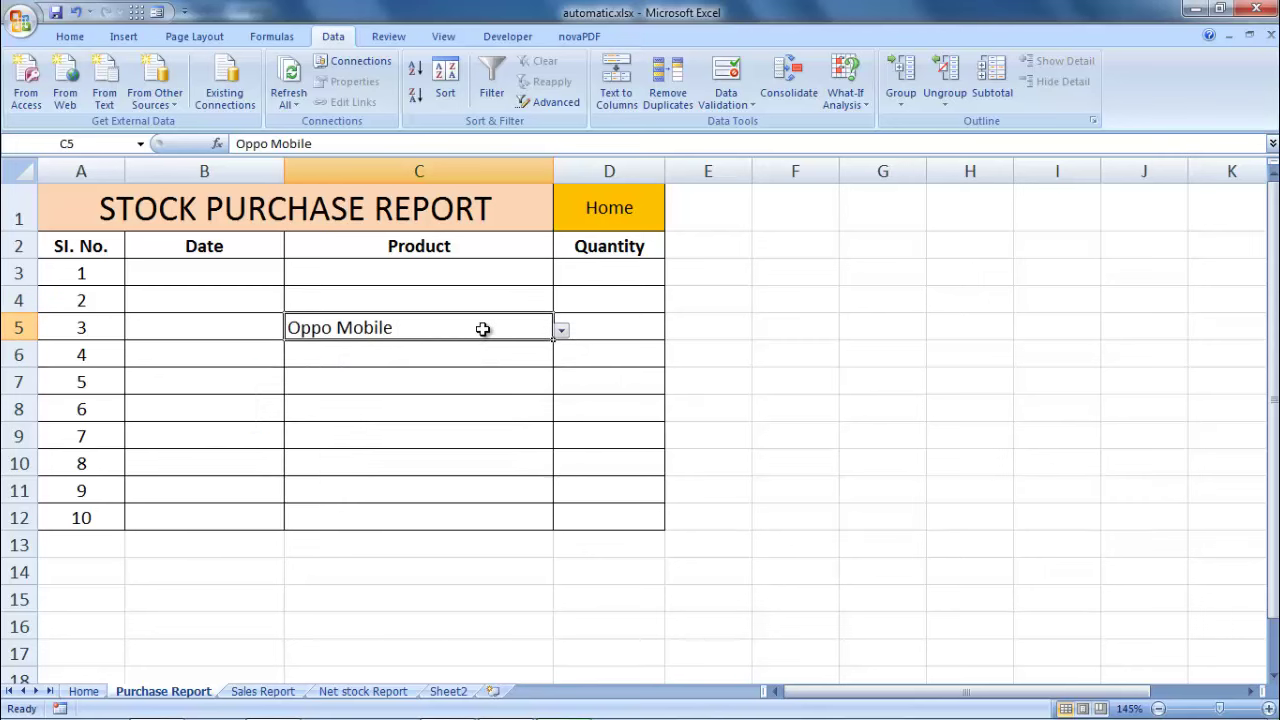
pyautogui.click(400, 355)
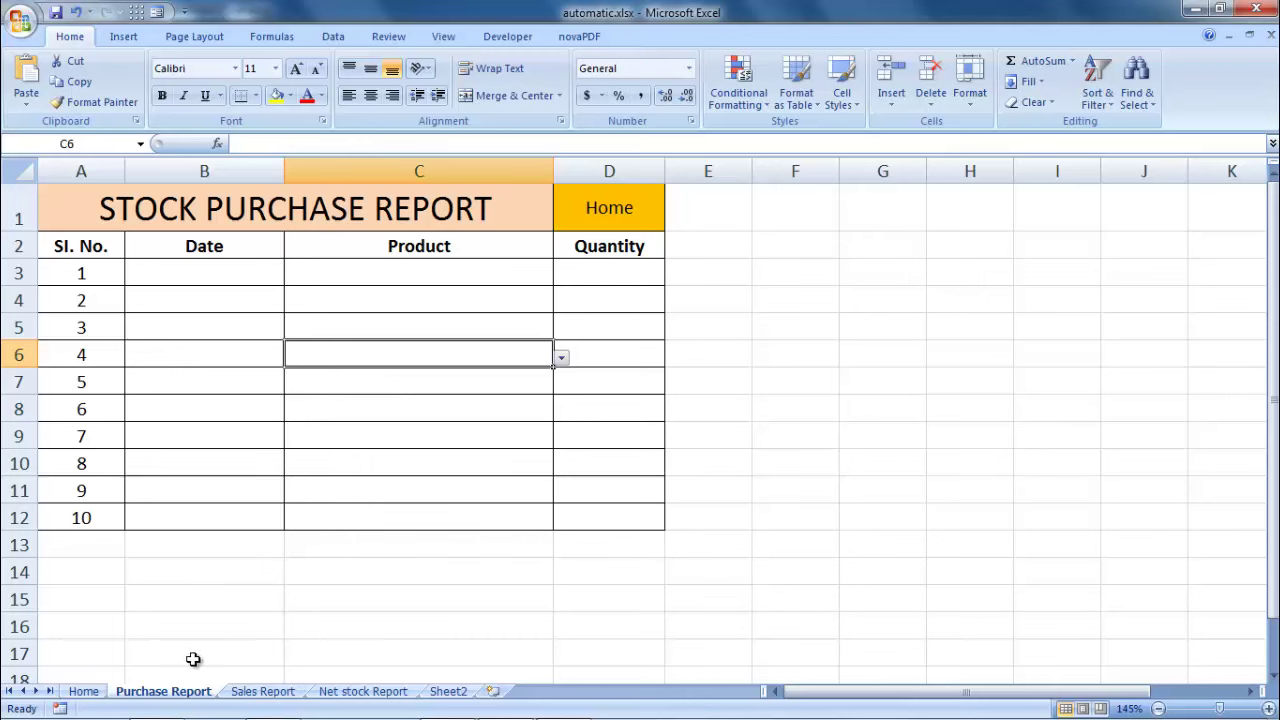
pyautogui.click(363, 692)
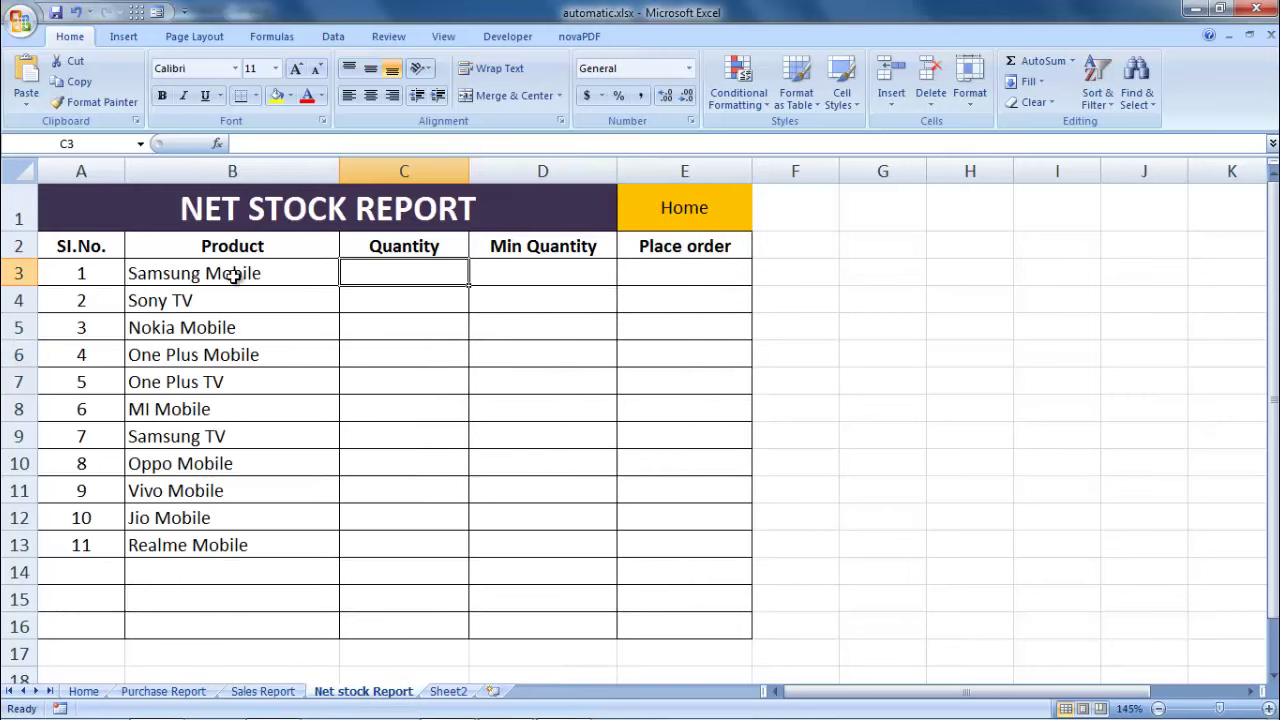
# Begin a =SUMIF( formula in Net stock Report C3, pointing it at the Purchase Report sheet
pyautogui.click(232, 277)
pyautogui.click(380, 275)
pyautogui.write('=SU')
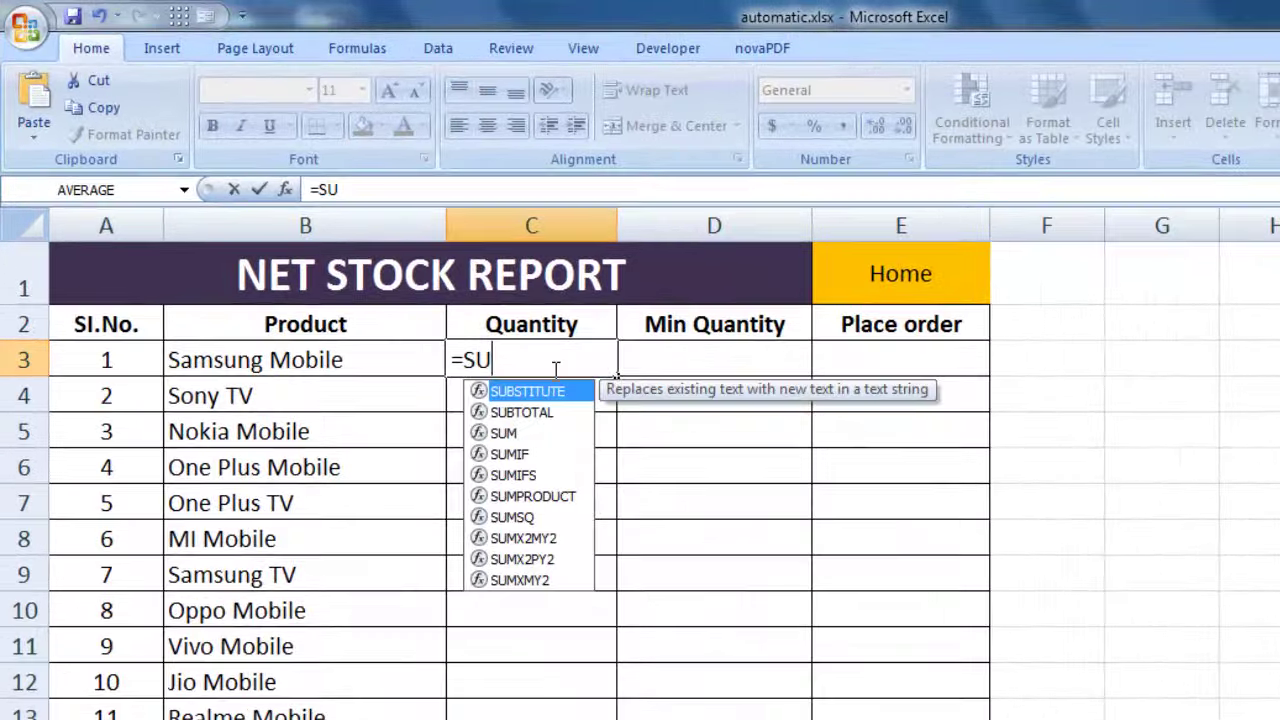
pyautogui.write('M')
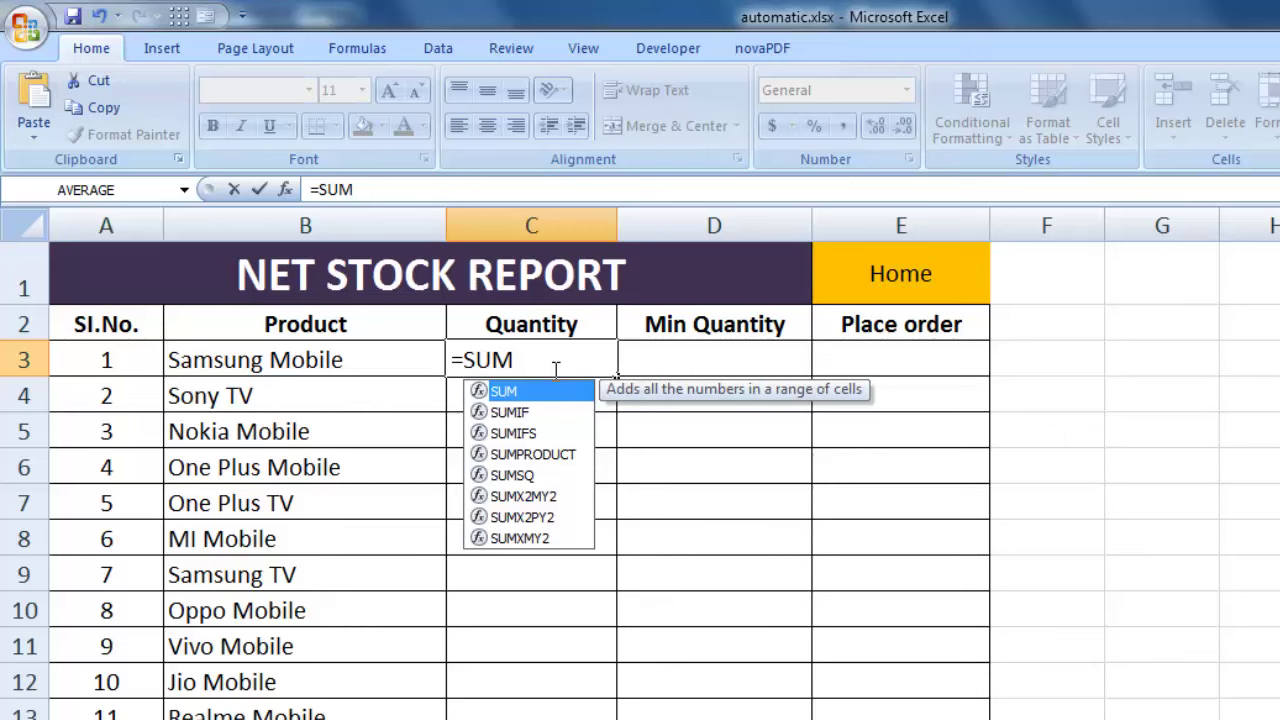
pyautogui.press('Down')
pyautogui.press('Tab')
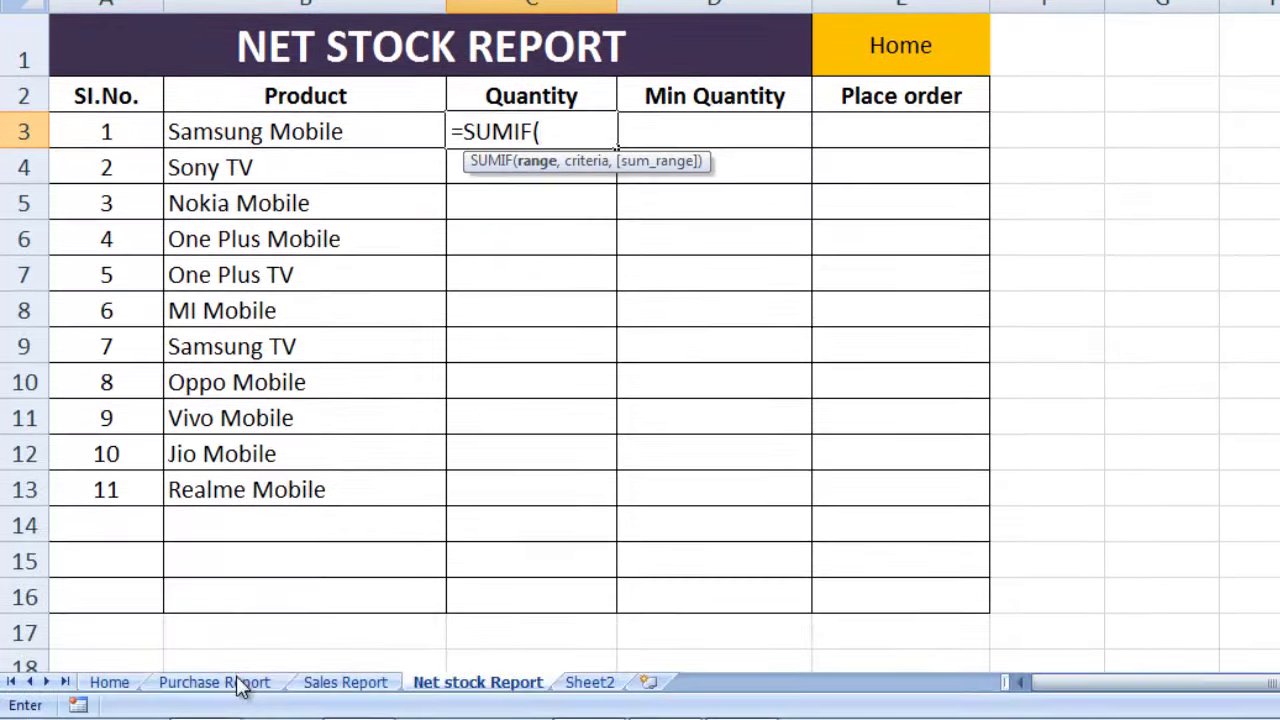
pyautogui.click(238, 692)
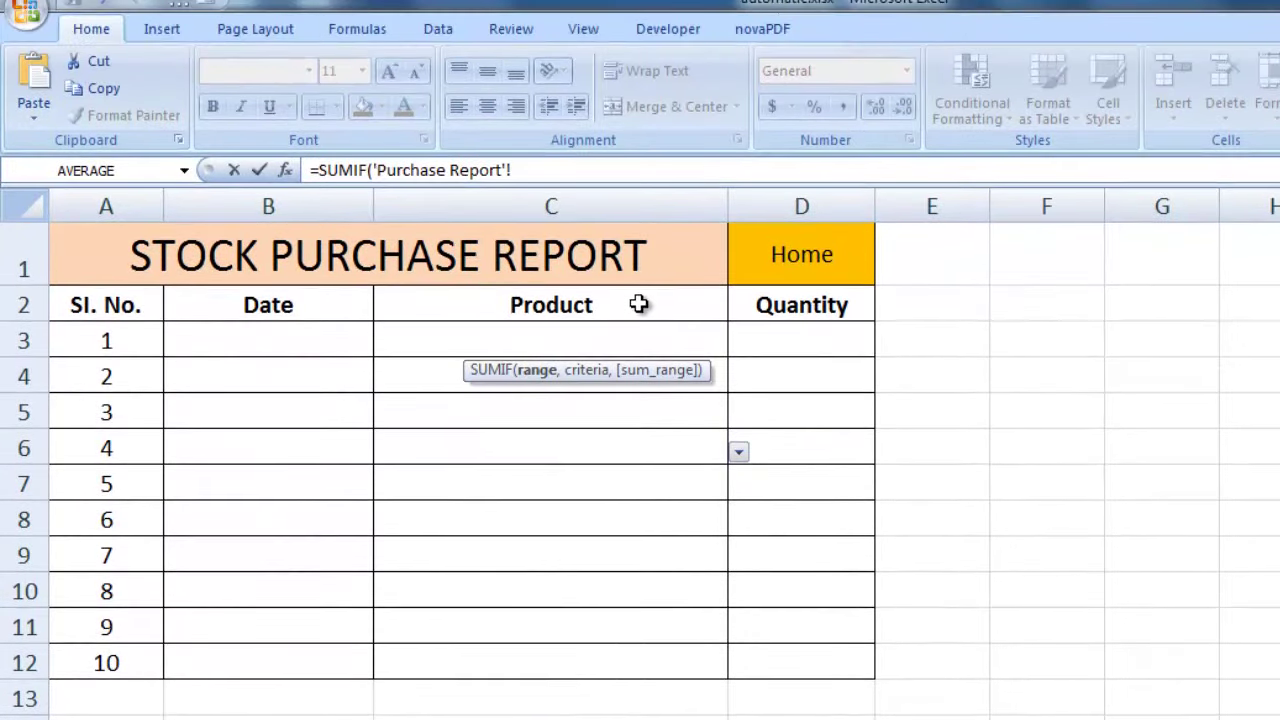
# Set the SUMIF range to 'Purchase Report'!$C$3:C200000
pyautogui.moveTo(592, 343); pyautogui.dragTo(608, 660)
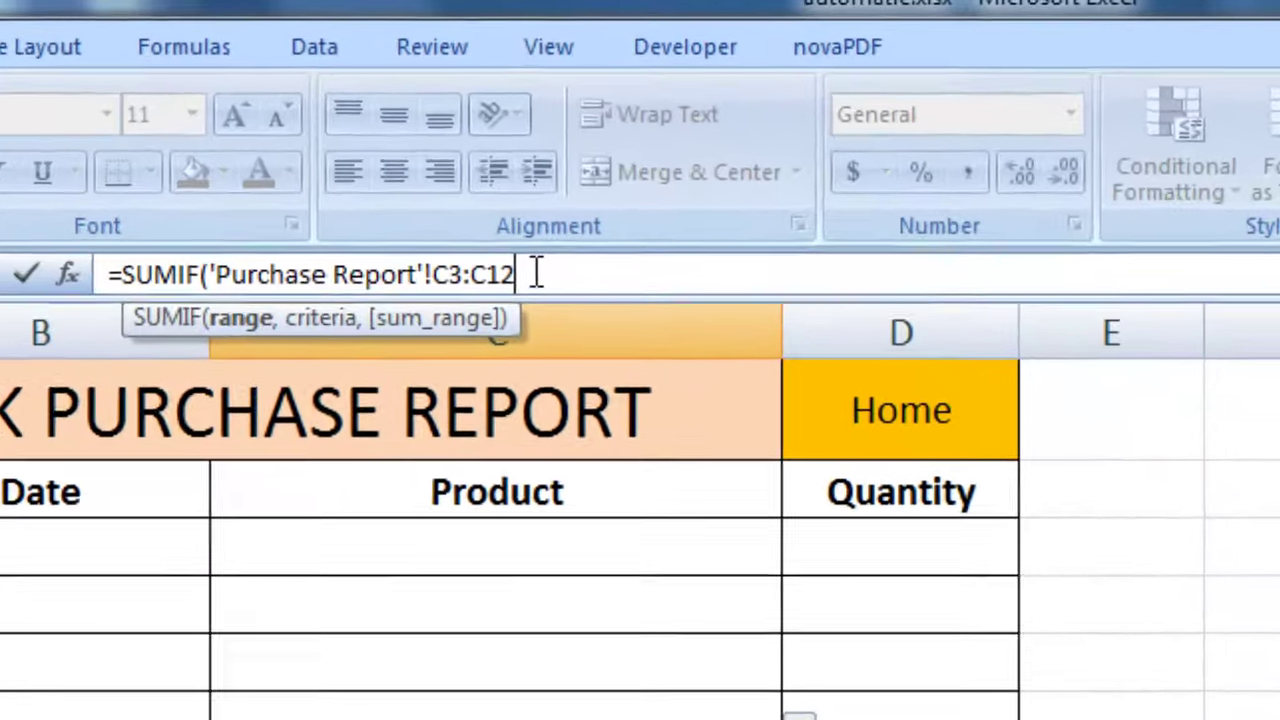
pyautogui.press('BackSpace')
pyautogui.press('BackSpace')
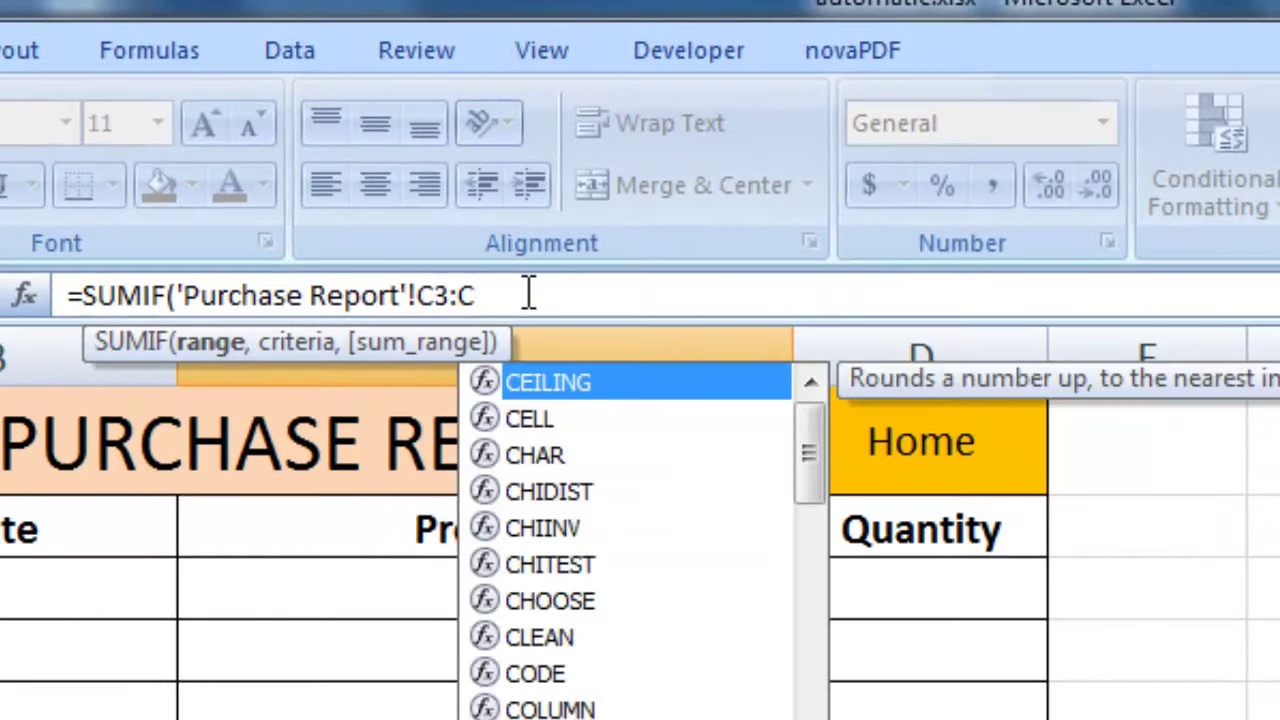
pyautogui.write('200')
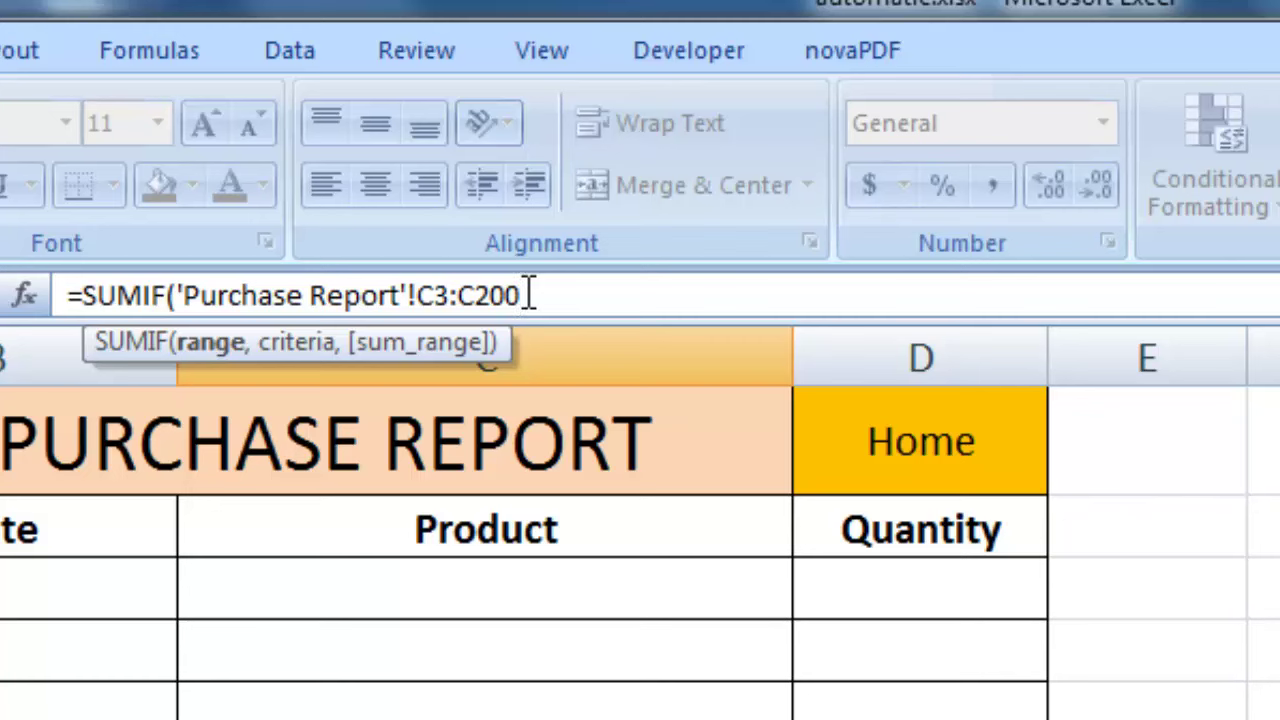
pyautogui.write('000')
pyautogui.press('F4')
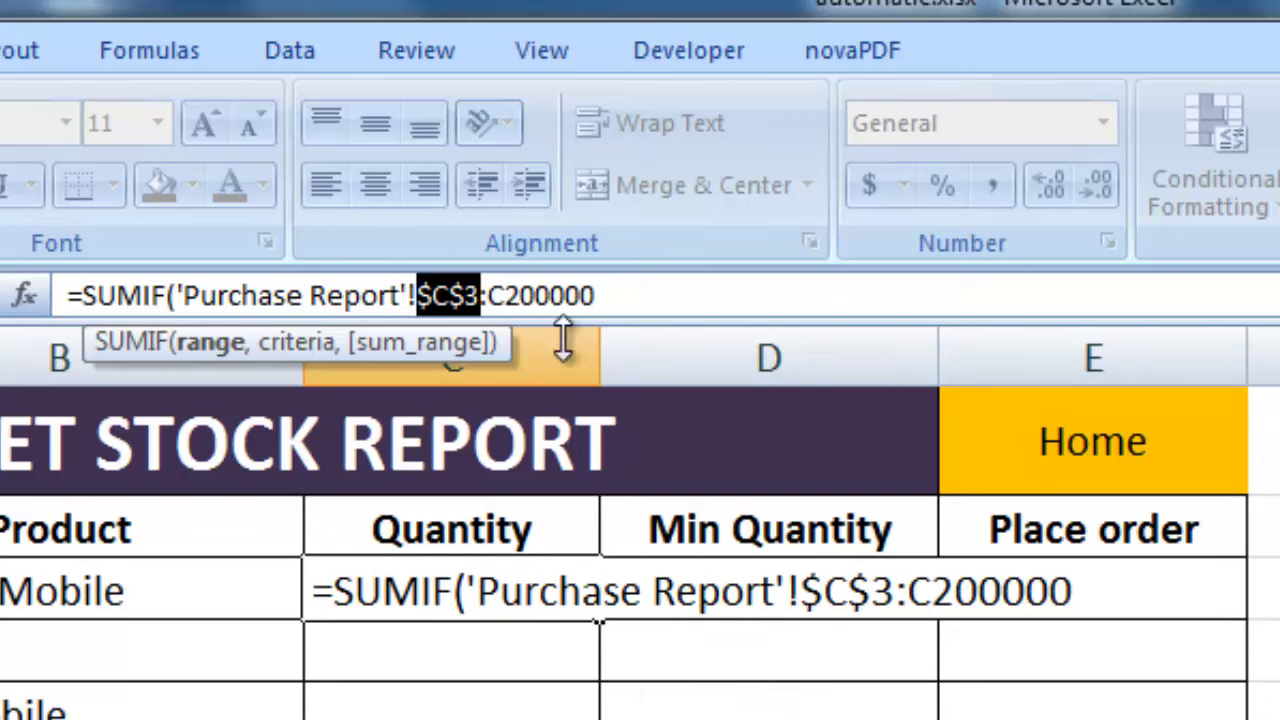
# Lock the range end as $C$200000 and add product cell B3 as the criteria
pyautogui.press('F4')
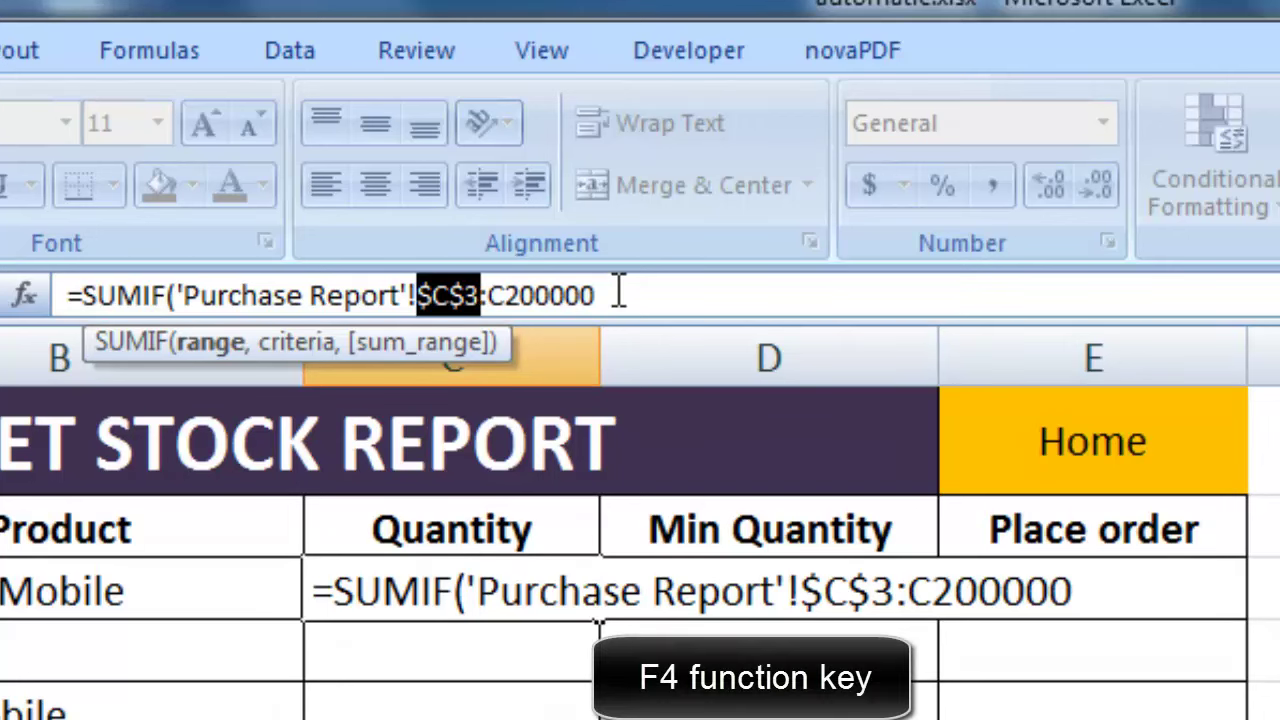
pyautogui.click(619, 292)
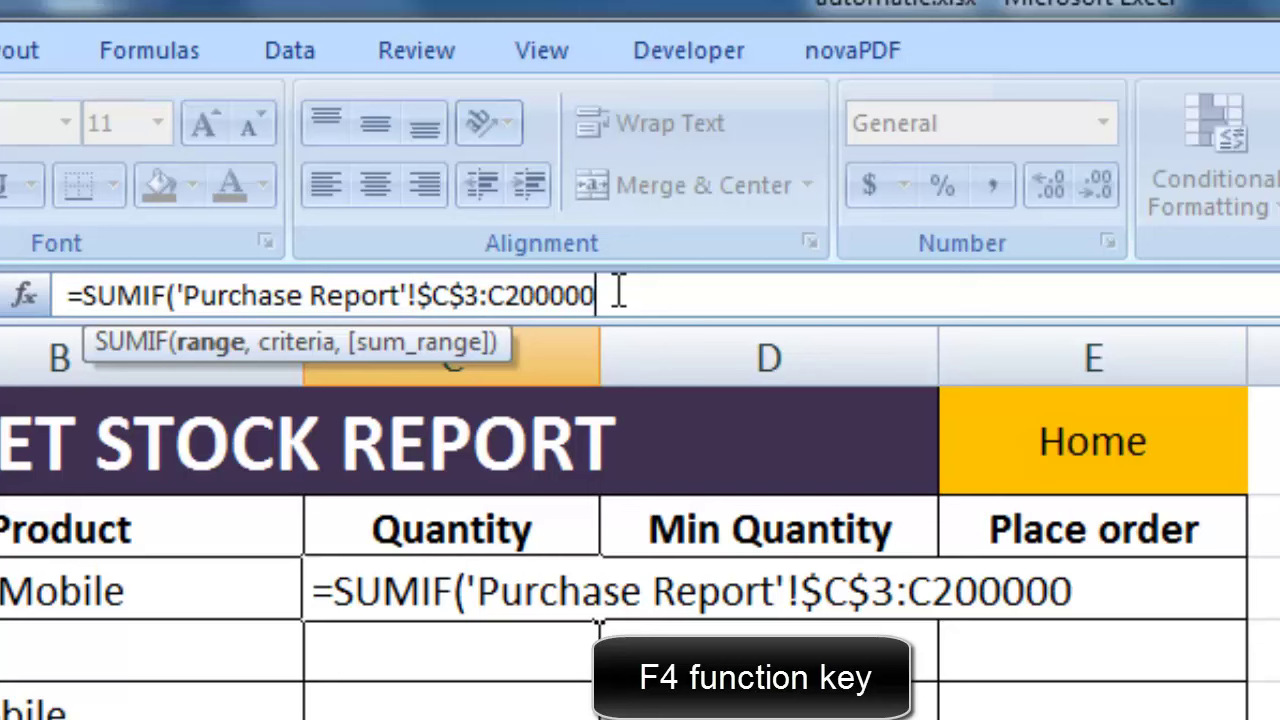
pyautogui.press('F4')
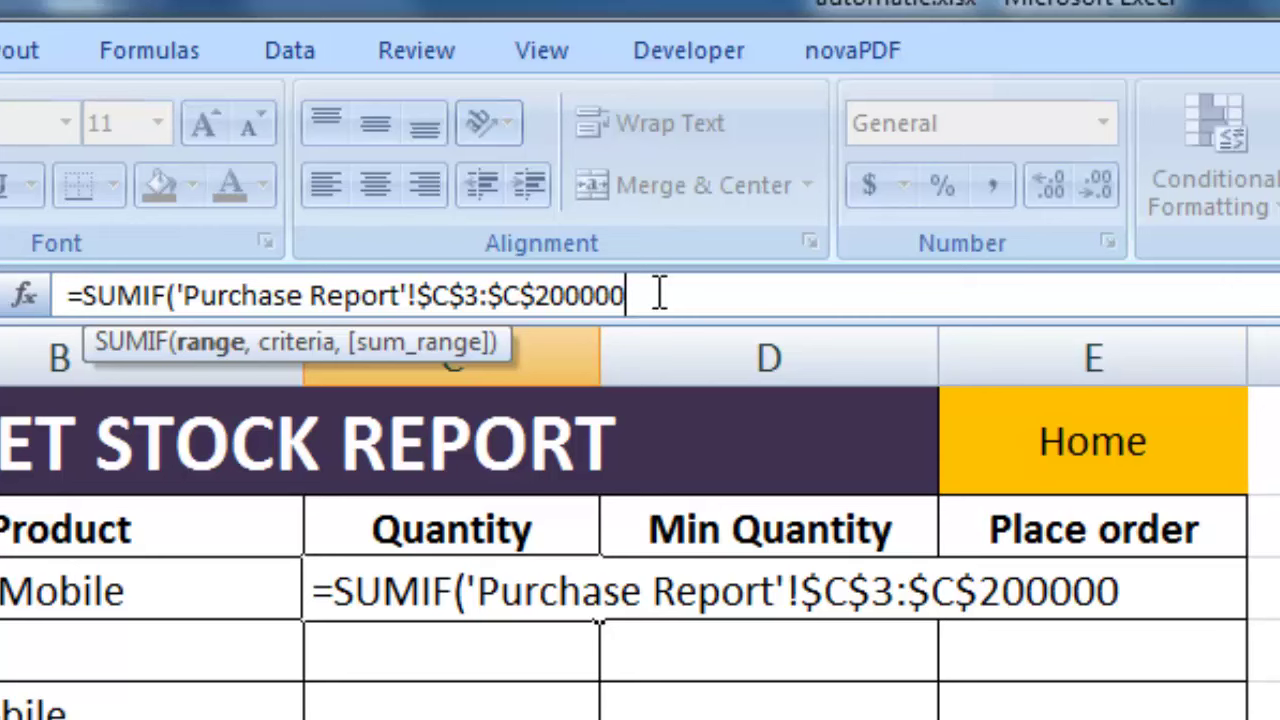
pyautogui.write(',')
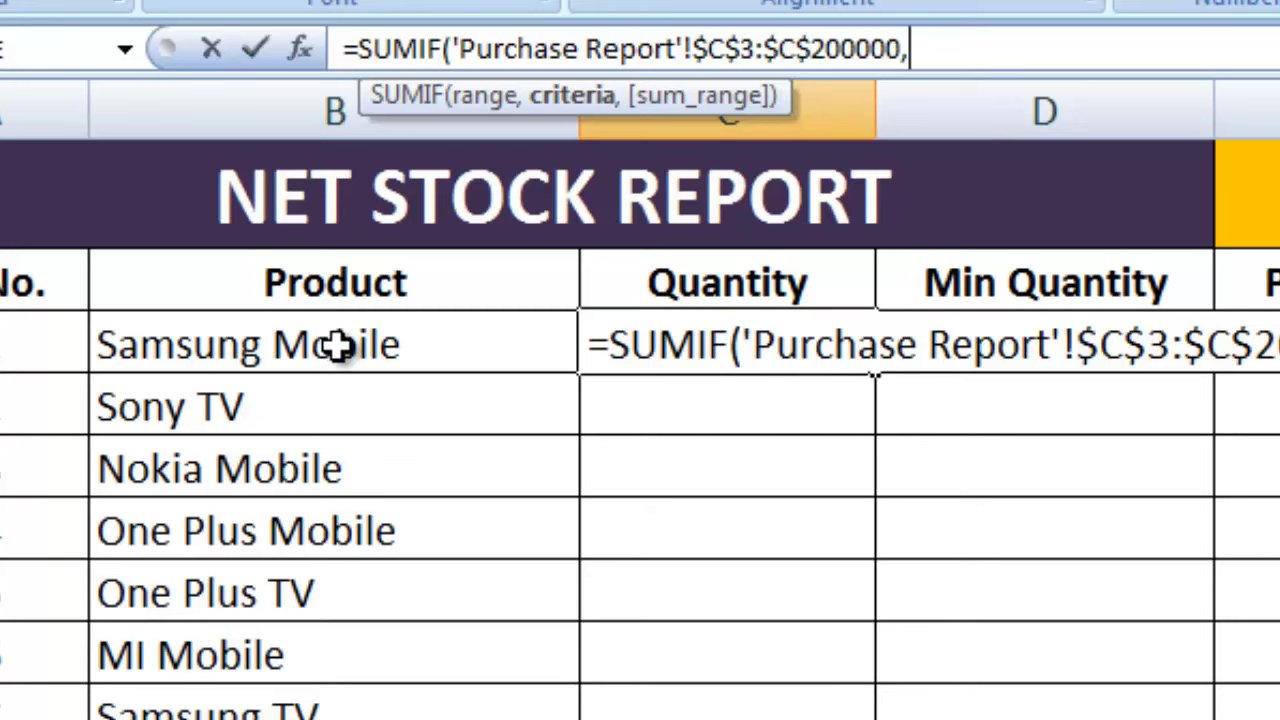
pyautogui.click(338, 345)
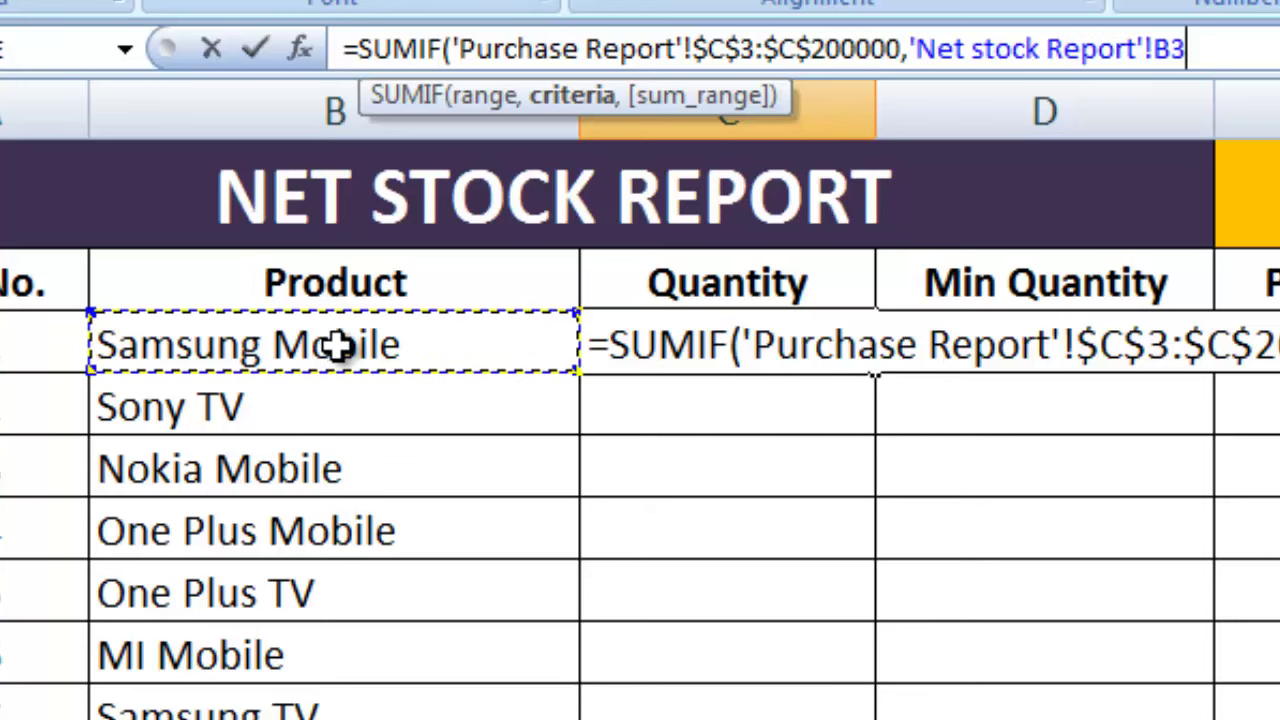
pyautogui.write(',')
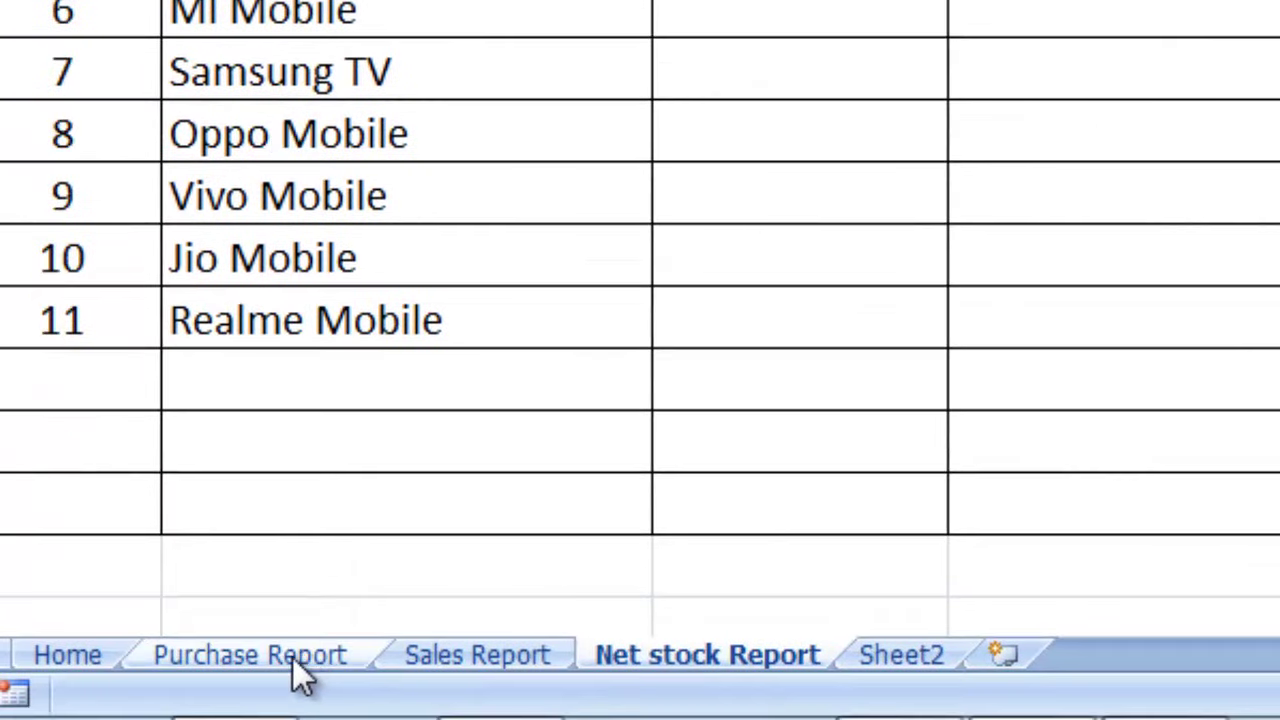
# Set the sum range to Purchase Report $D$3:$D$200000, close the parenthesis and enter the formula
pyautogui.click(298, 658)
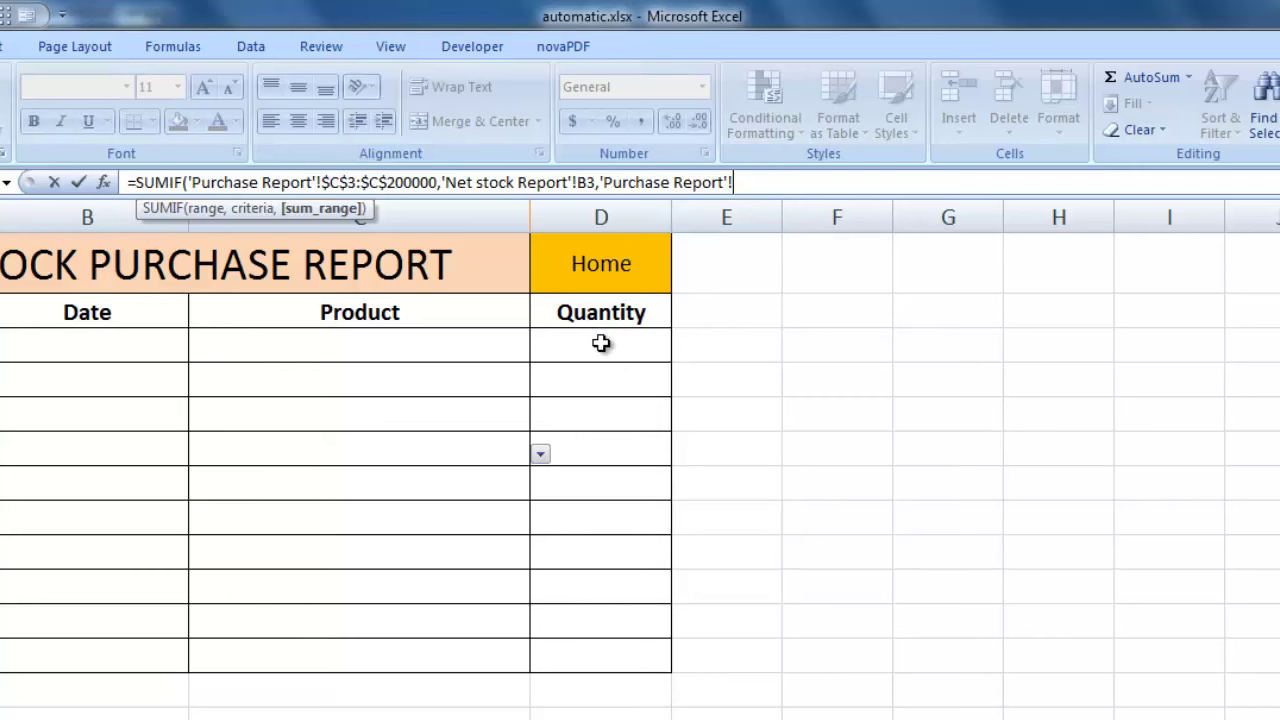
pyautogui.moveTo(600, 343); pyautogui.dragTo(638, 655)
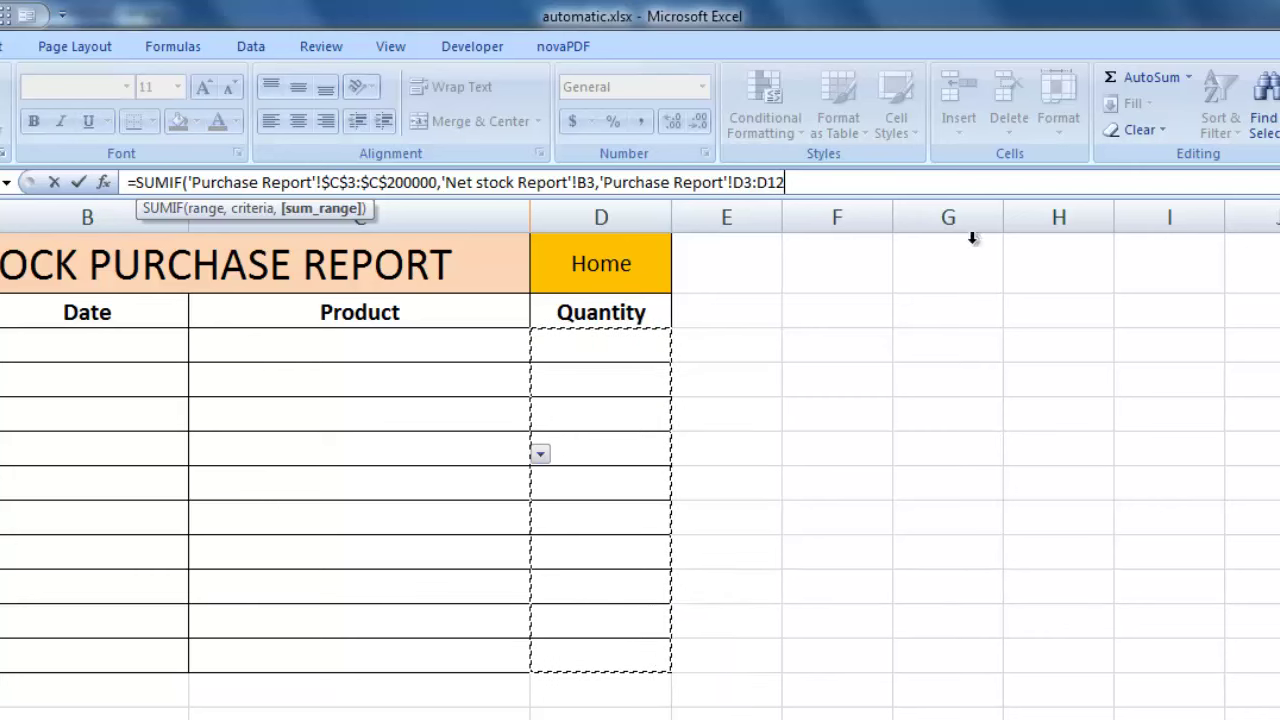
pyautogui.press('BackSpace')
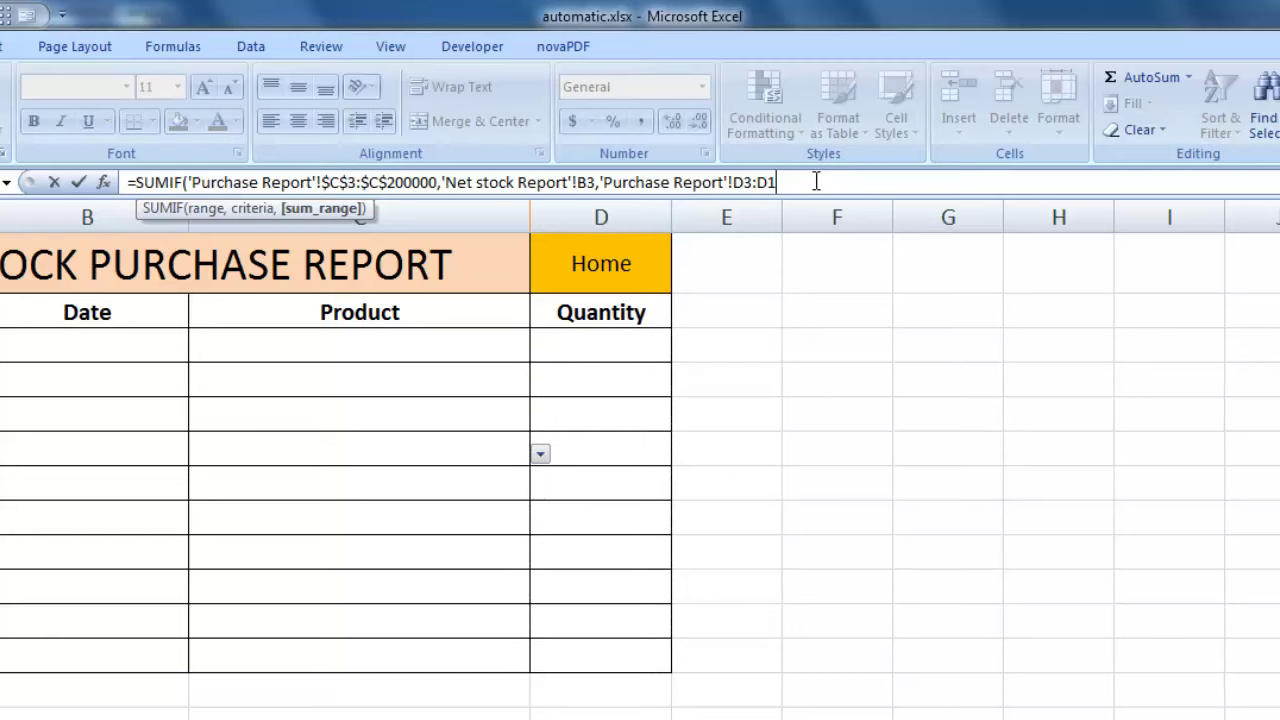
pyautogui.press('BackSpace')
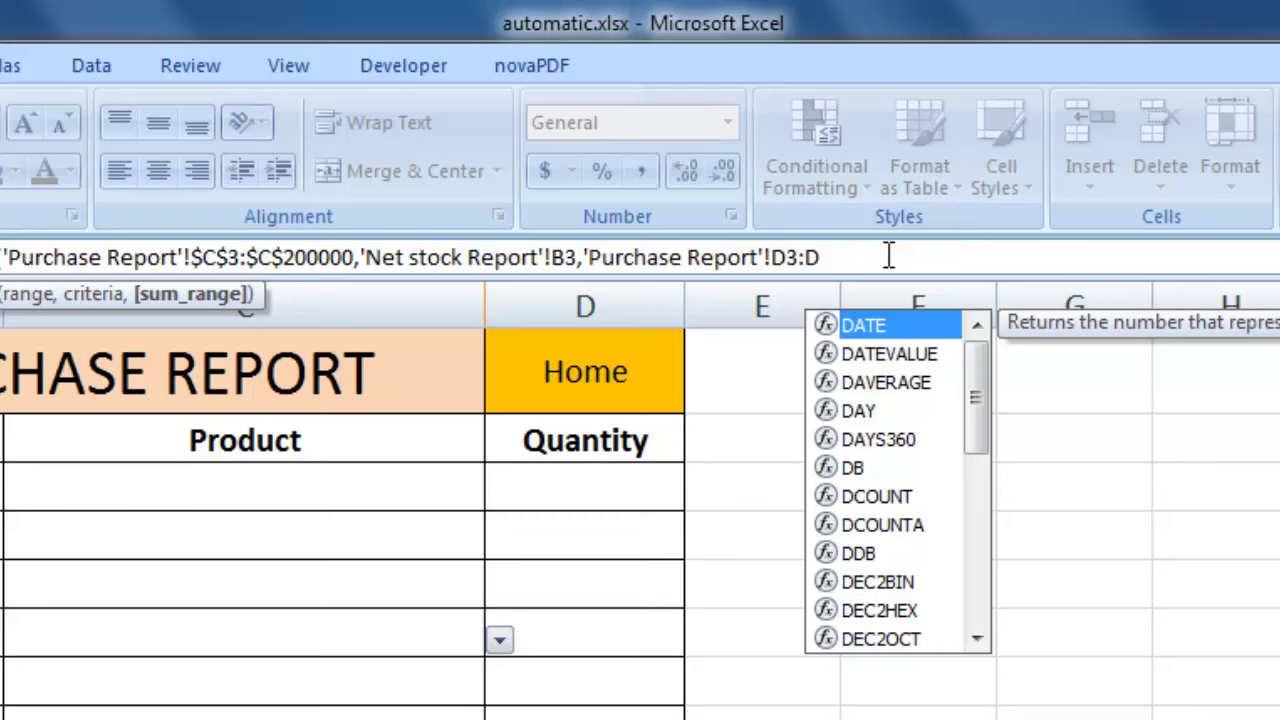
pyautogui.write('200')
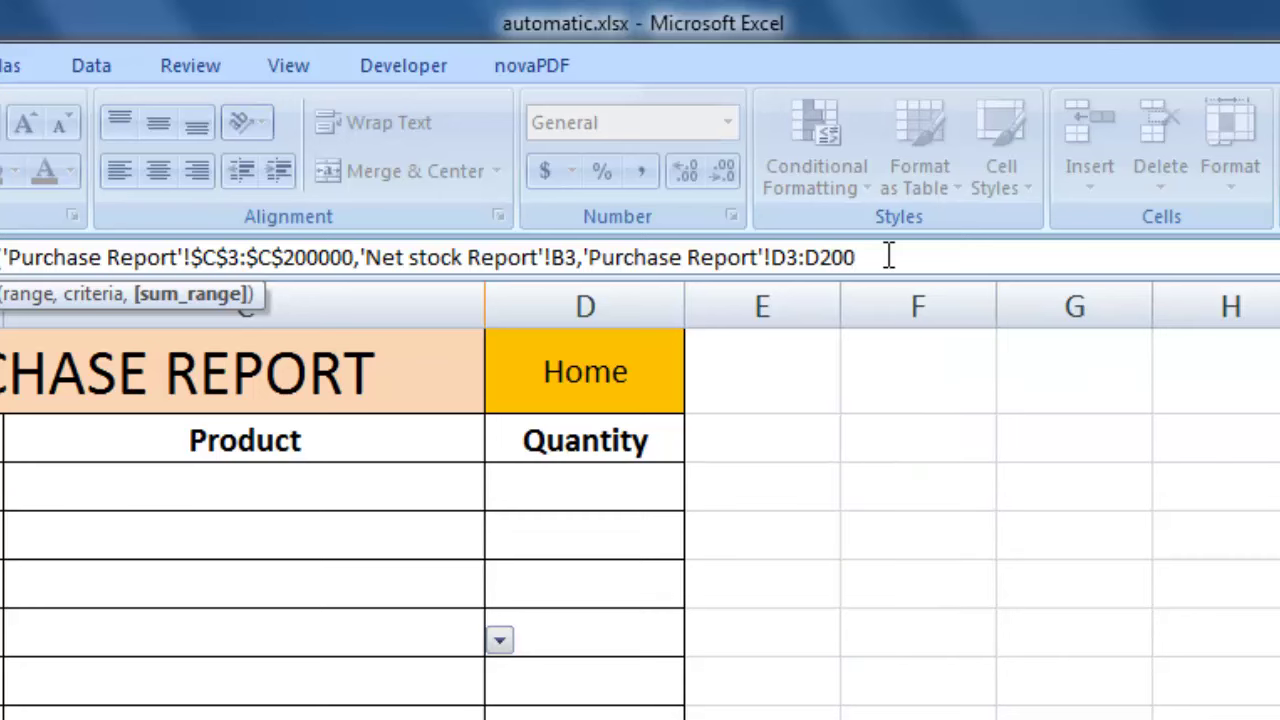
pyautogui.write('000')
pyautogui.click(800, 258)
pyautogui.press('F4')
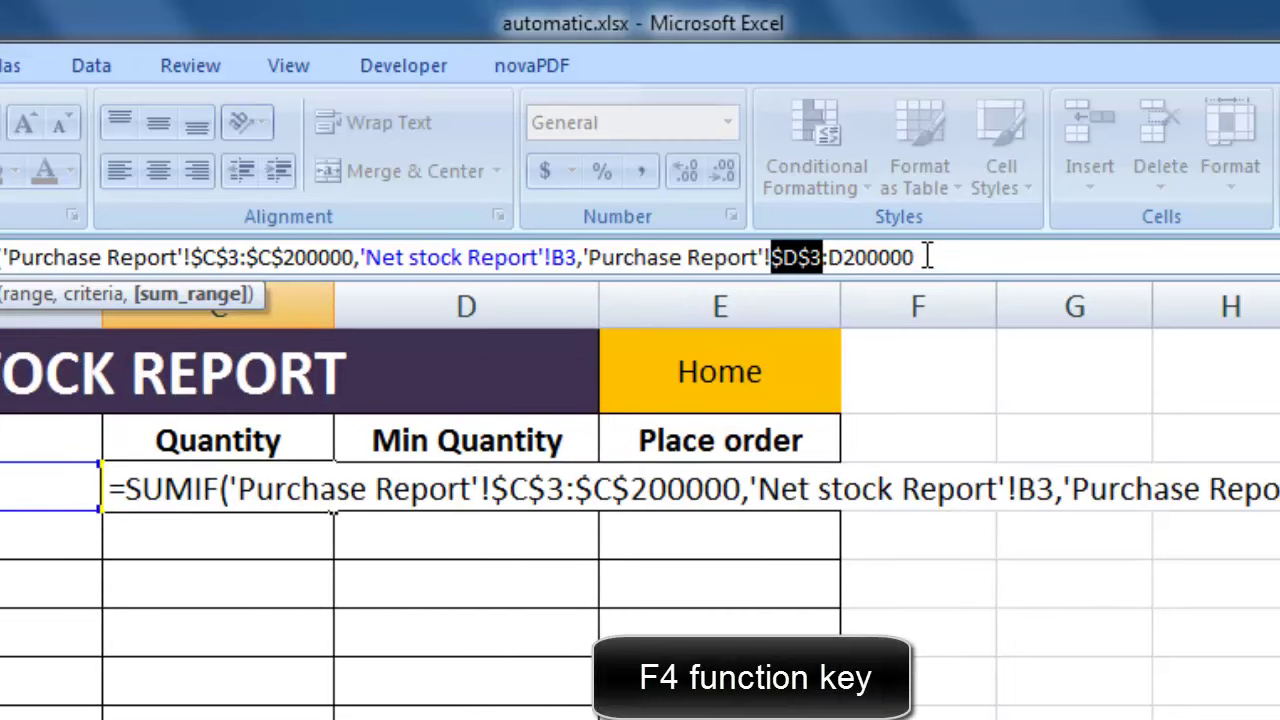
pyautogui.click(928, 257)
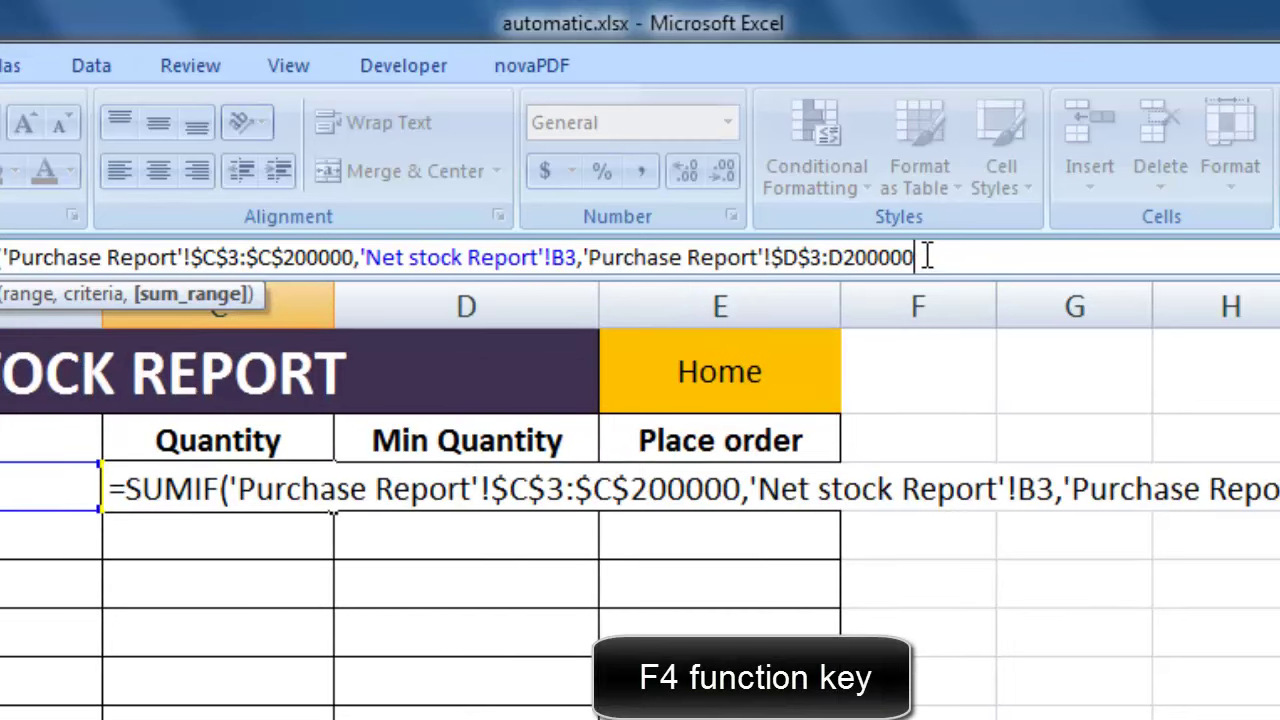
pyautogui.press('F4')
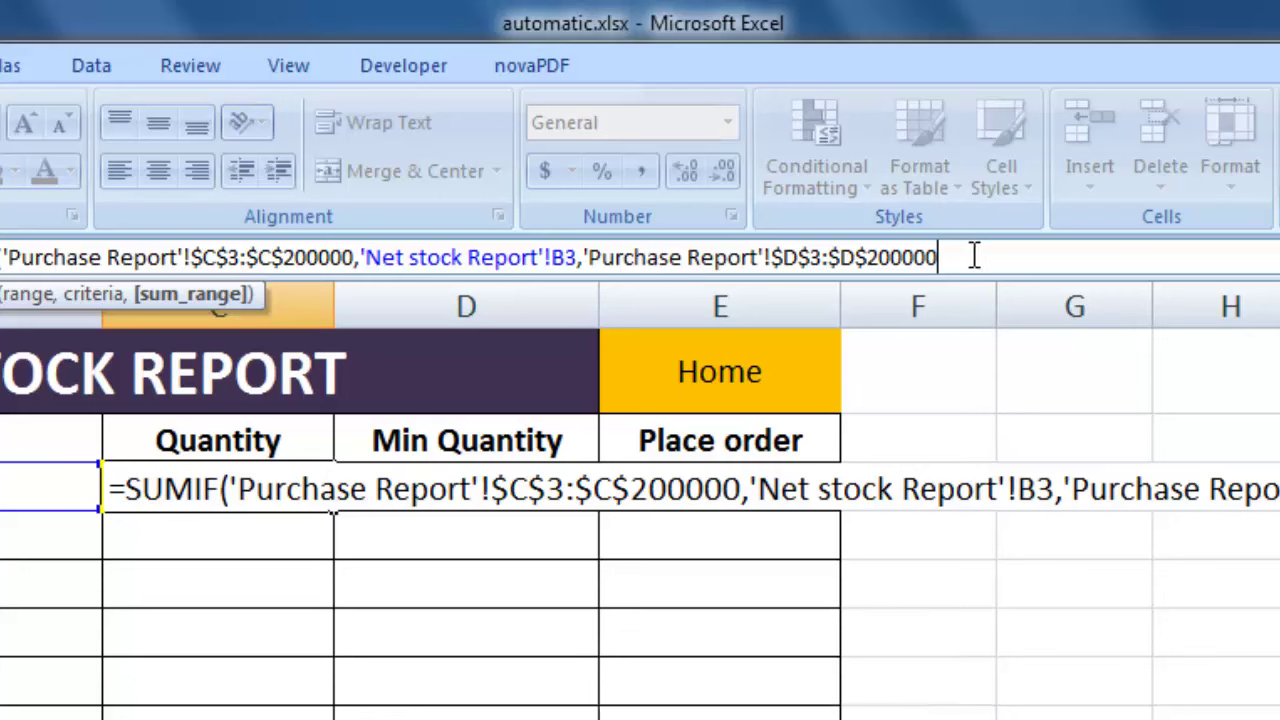
pyautogui.write(')')
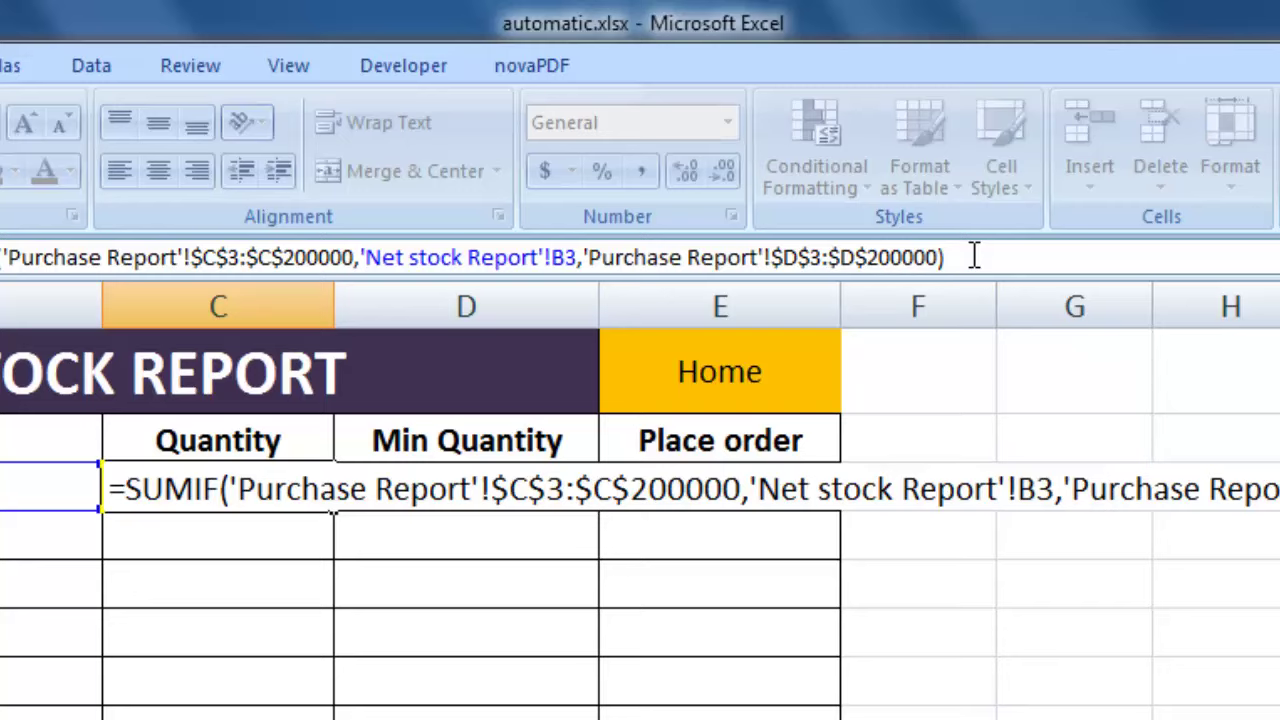
pyautogui.press('Return')
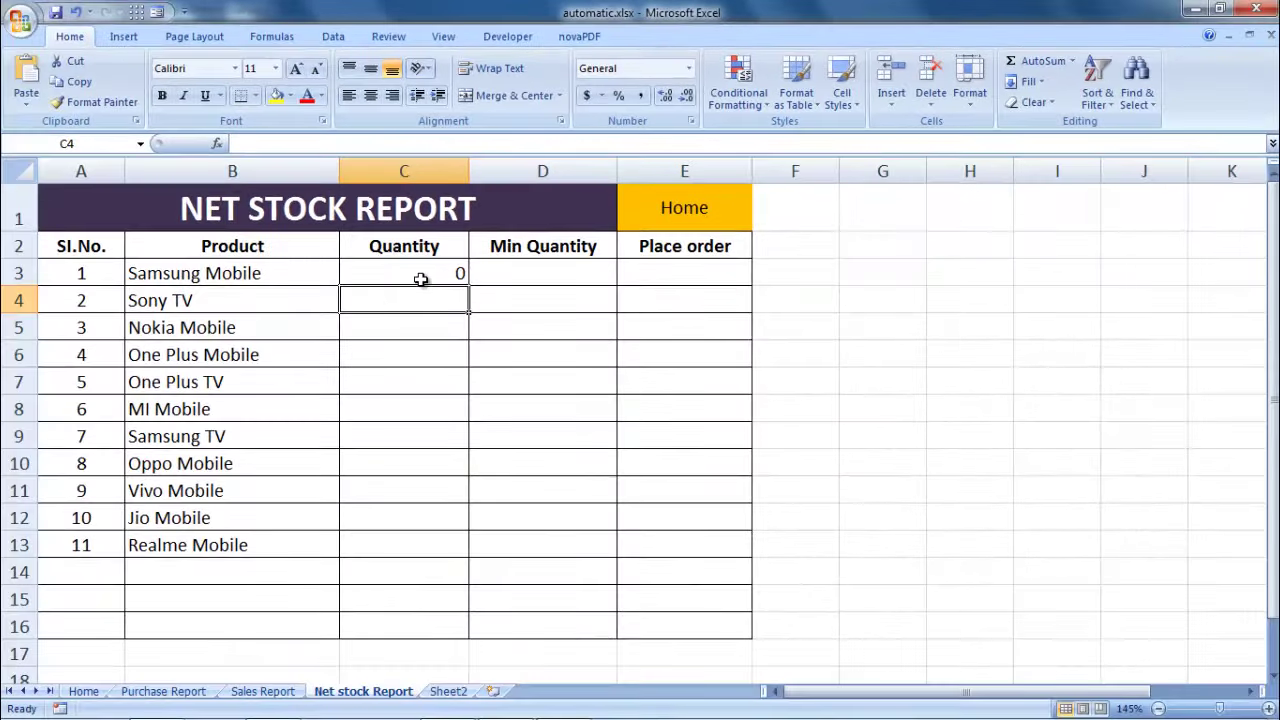
# Enter the date 15-11-2020 in Purchase Report cell B3
pyautogui.click(421, 275)
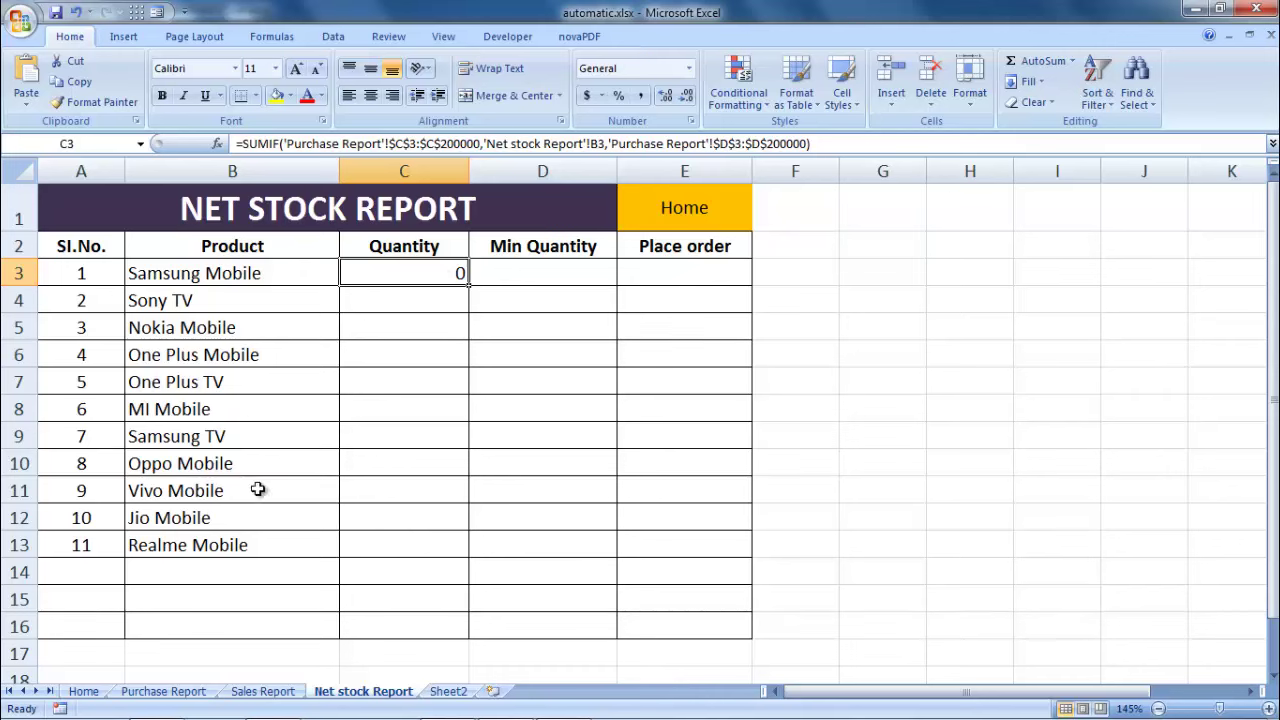
pyautogui.click(188, 694)
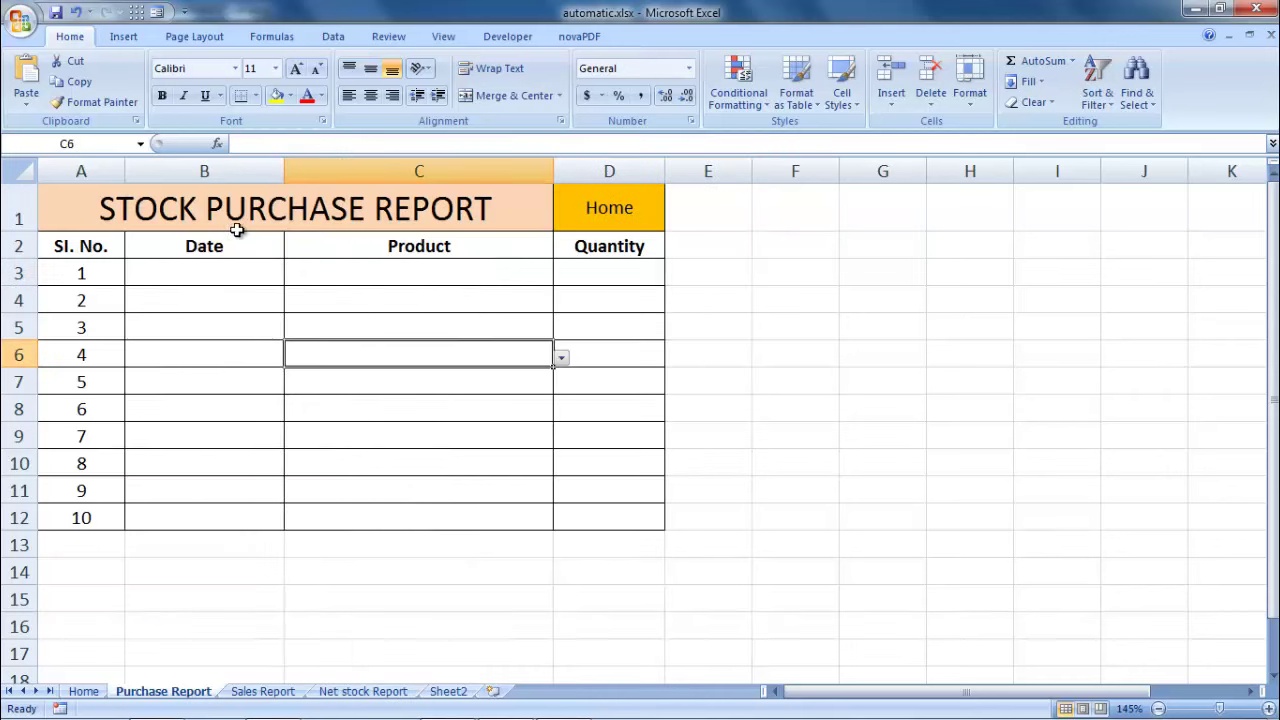
pyautogui.click(226, 285)
pyautogui.write('15-')
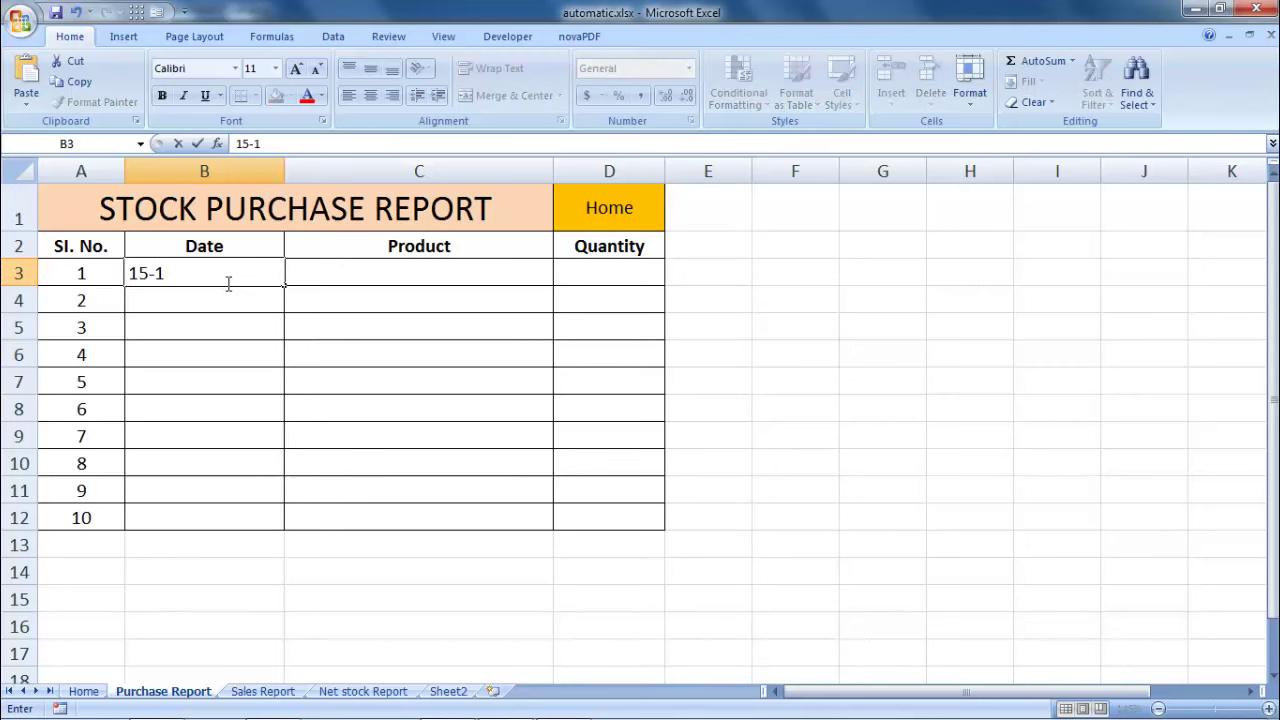
pyautogui.write('11')
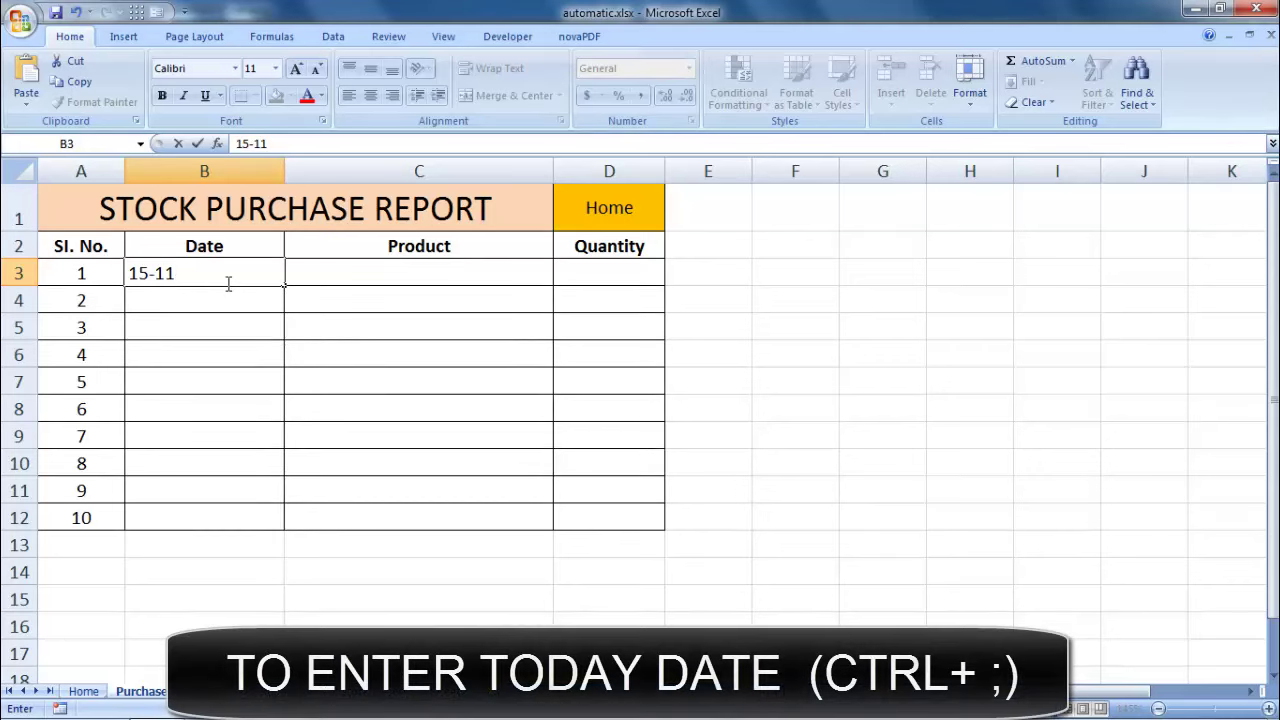
pyautogui.write('-2020')
pyautogui.press('Tab')
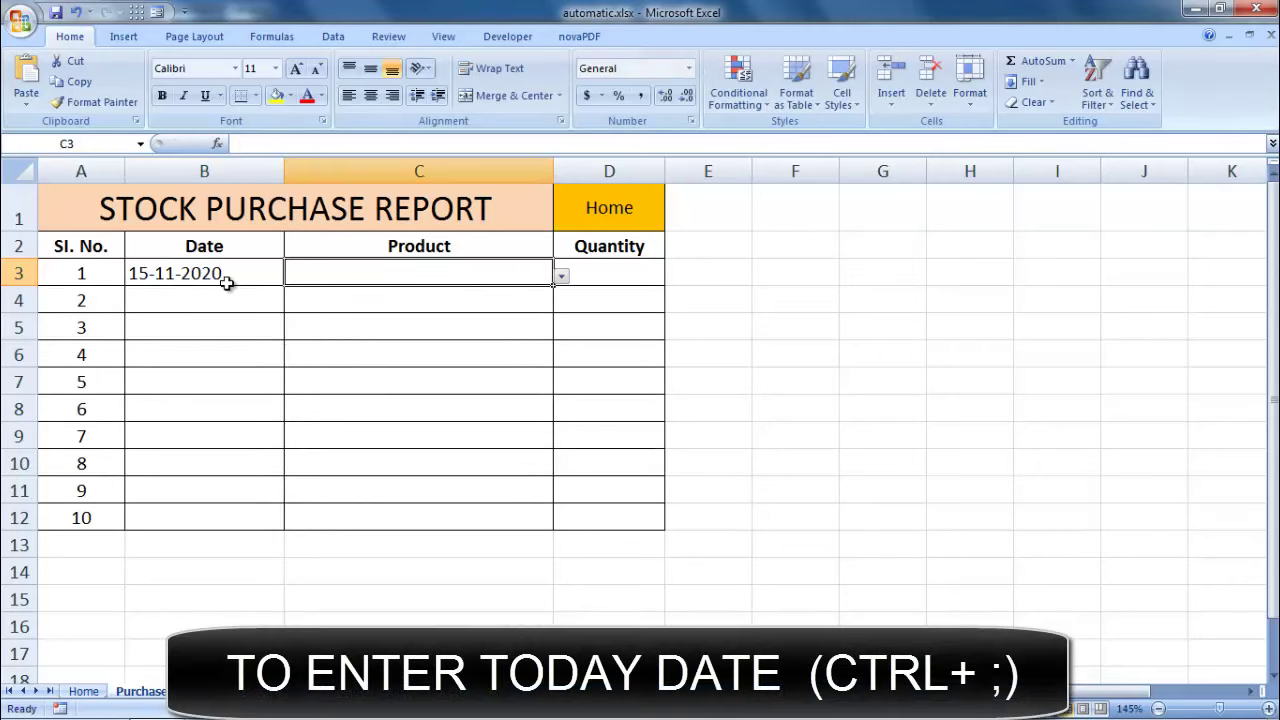
# Choose Samsung Mobile in C3 and enter quantity 50 in D3
pyautogui.click(561, 276)
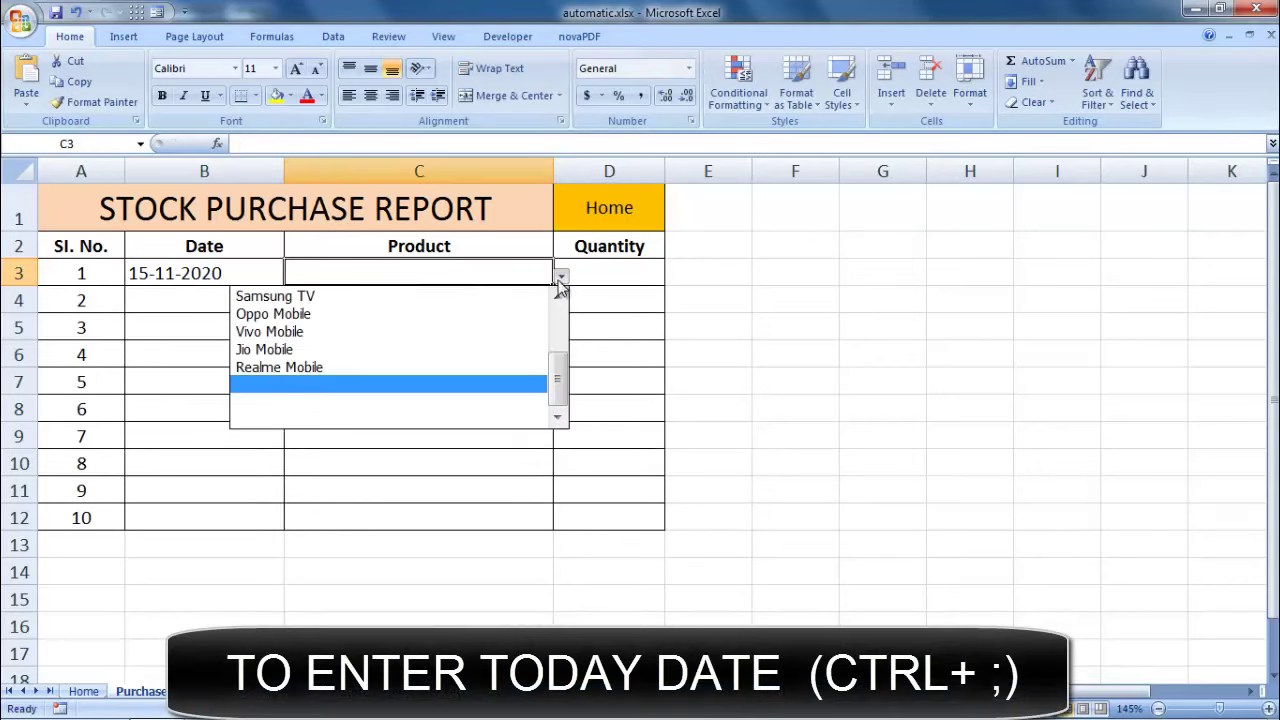
pyautogui.moveTo(563, 366); pyautogui.dragTo(560, 314)
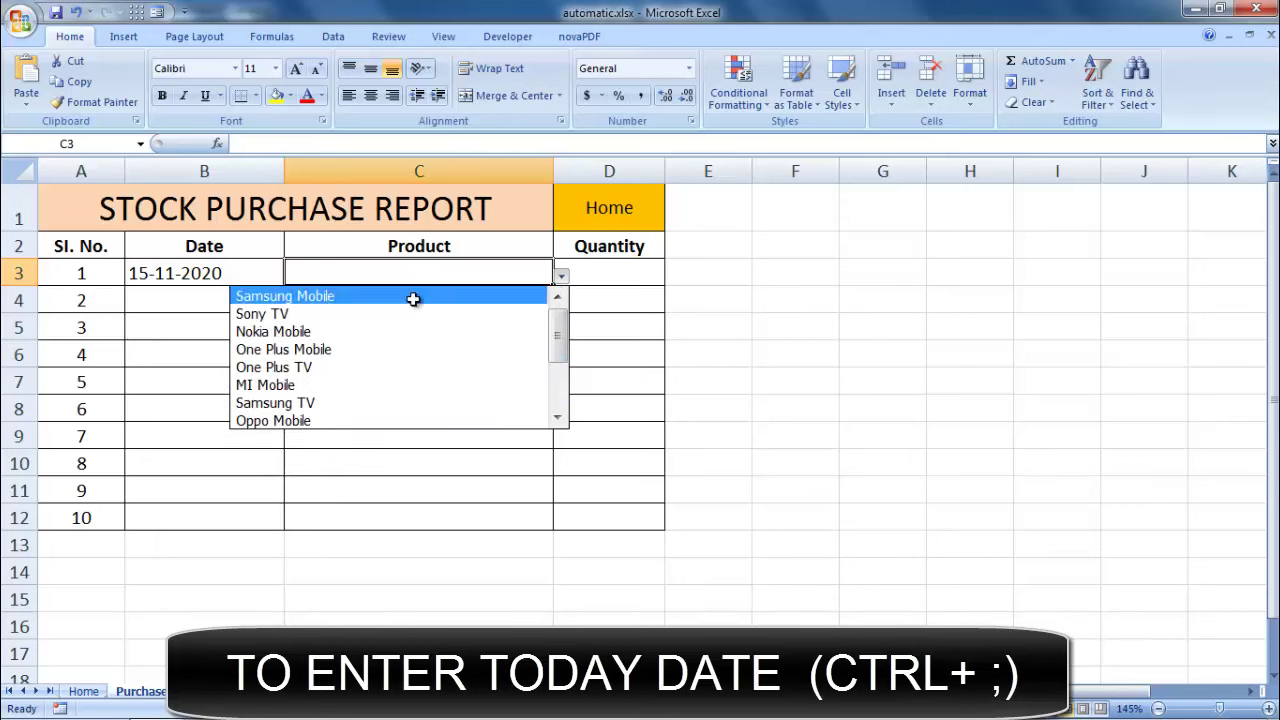
pyautogui.click(414, 297)
pyautogui.click(589, 276)
pyautogui.write('5')
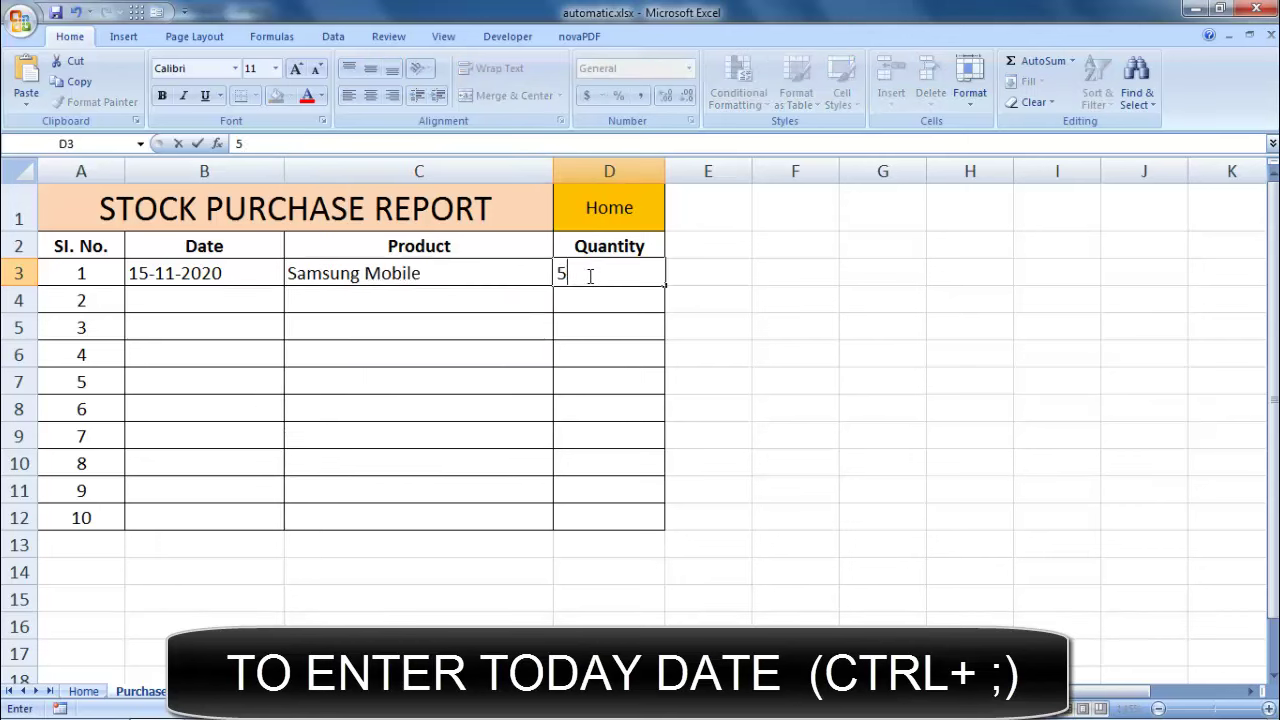
pyautogui.write('0')
pyautogui.press('Return')
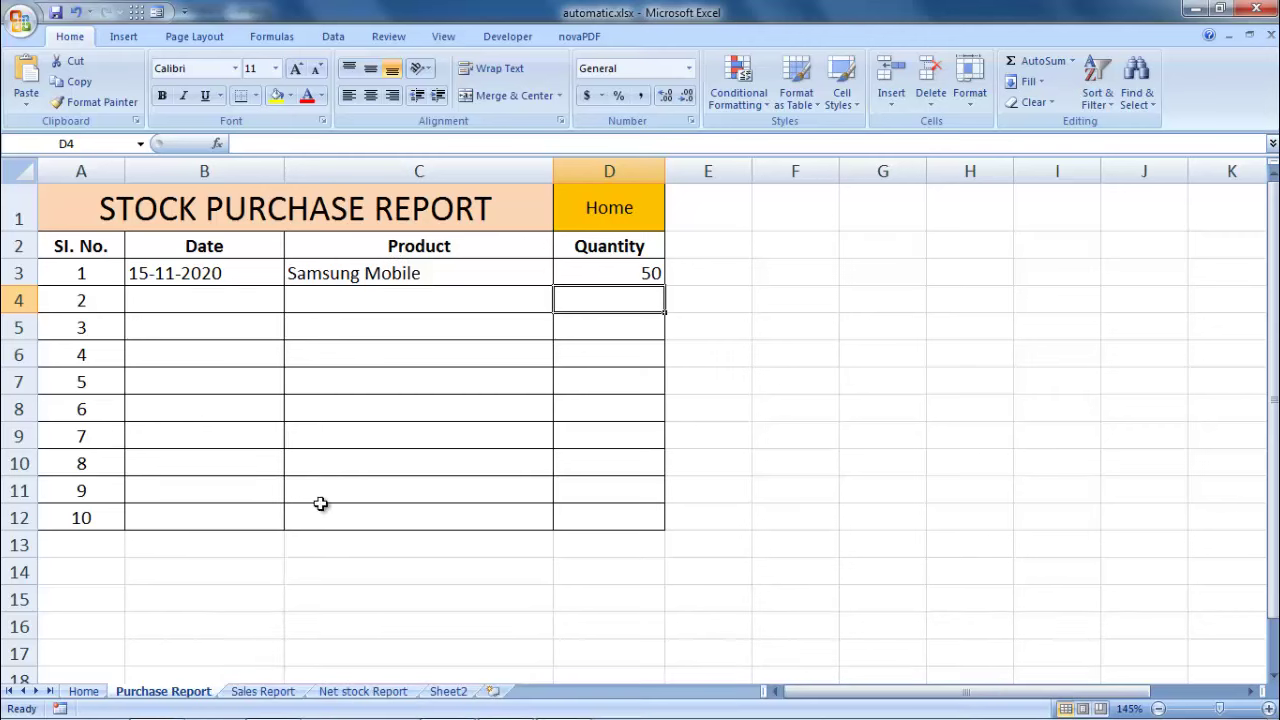
pyautogui.click(275, 690)
# Log the first sale in Sales Report row 3: 16-11-2020, Samsung Mobile, quantity 10
pyautogui.click(246, 311)
pyautogui.click(241, 281)
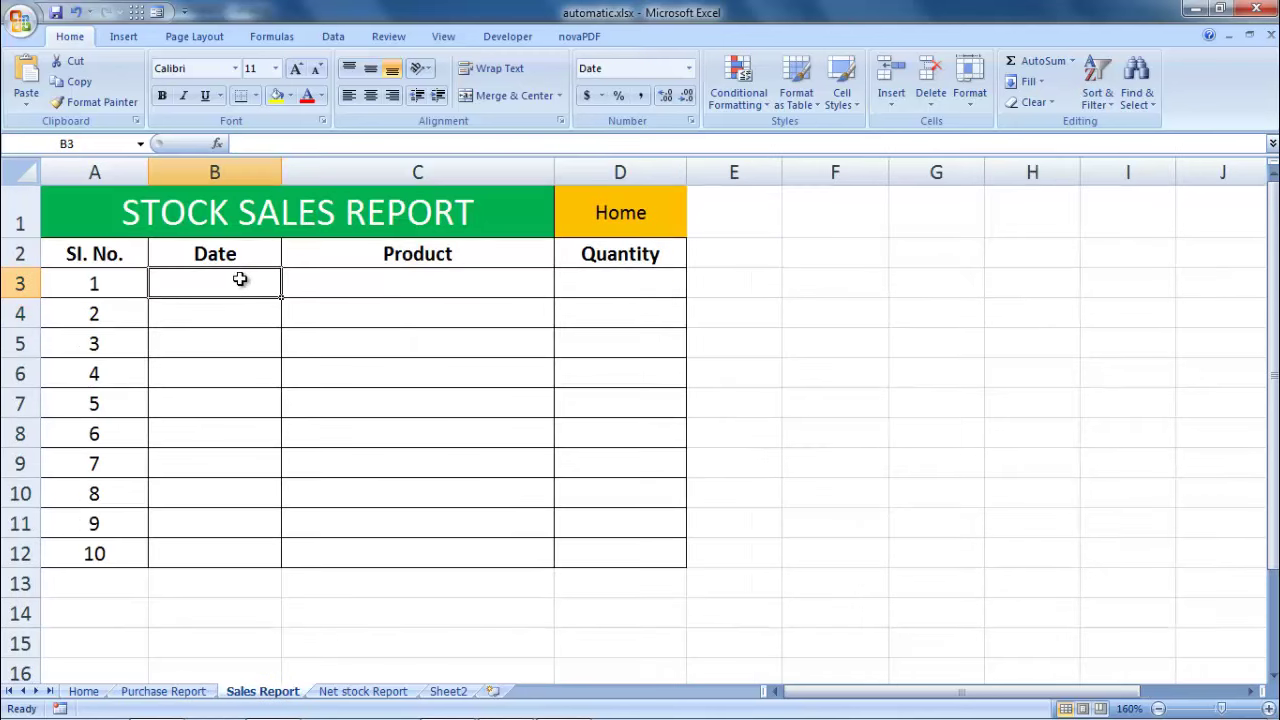
pyautogui.write('16-')
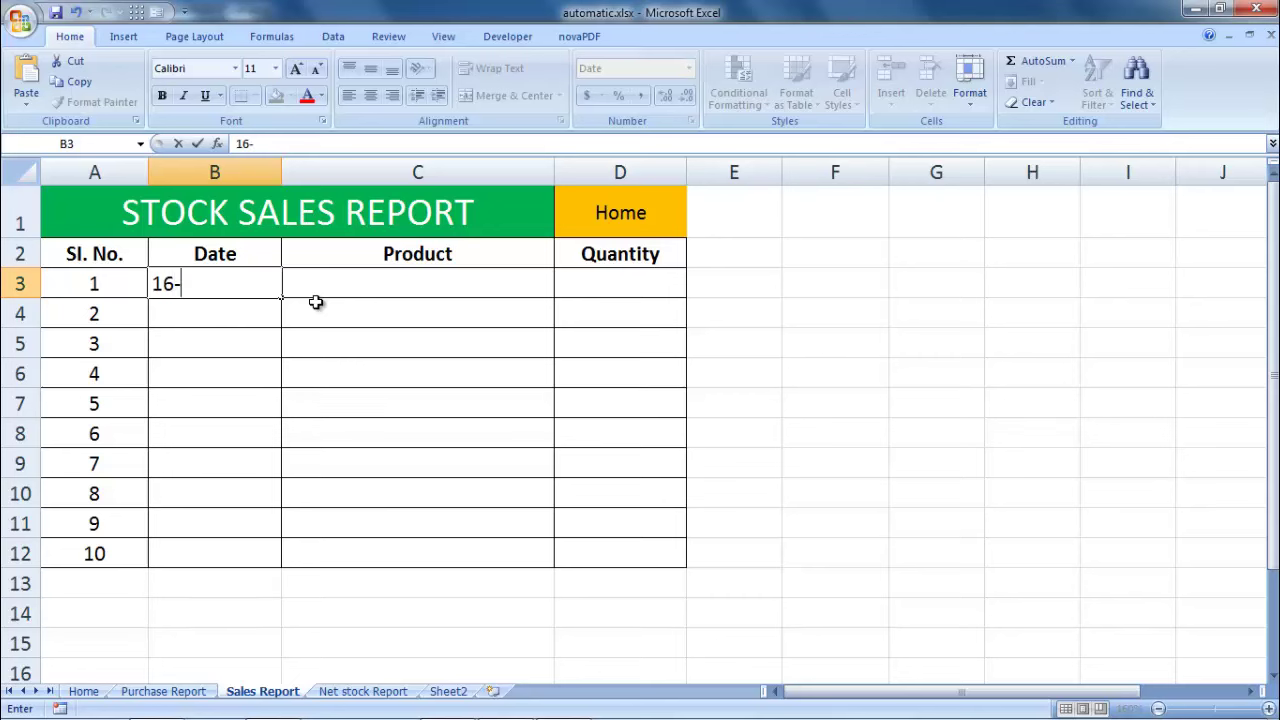
pyautogui.write('11-20')
pyautogui.write('20')
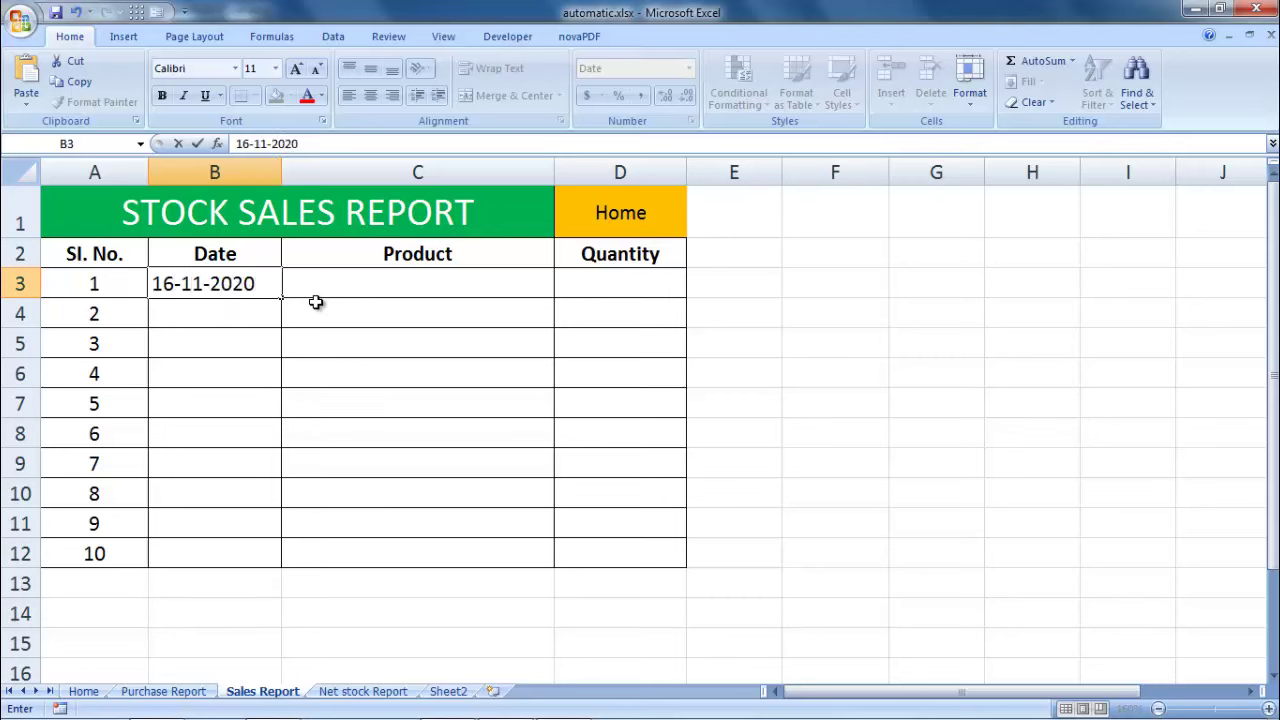
pyautogui.click(385, 290)
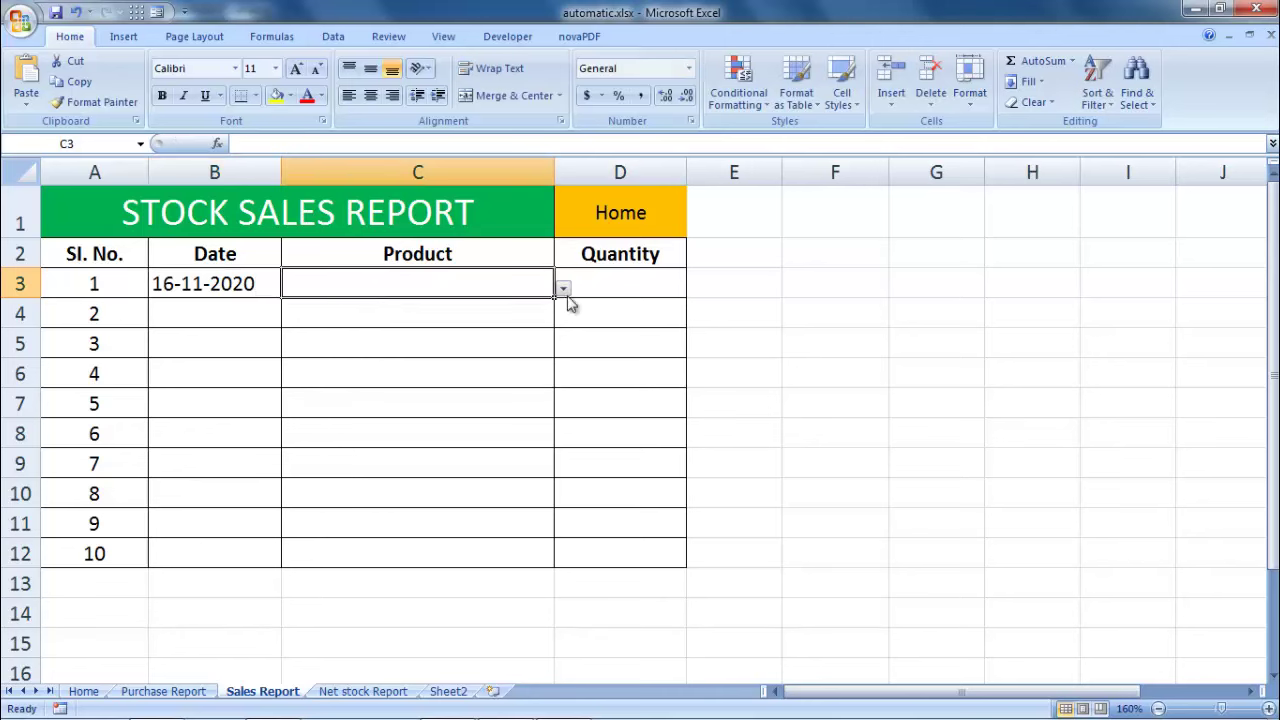
pyautogui.click(564, 289)
pyautogui.moveTo(557, 400); pyautogui.dragTo(557, 335)
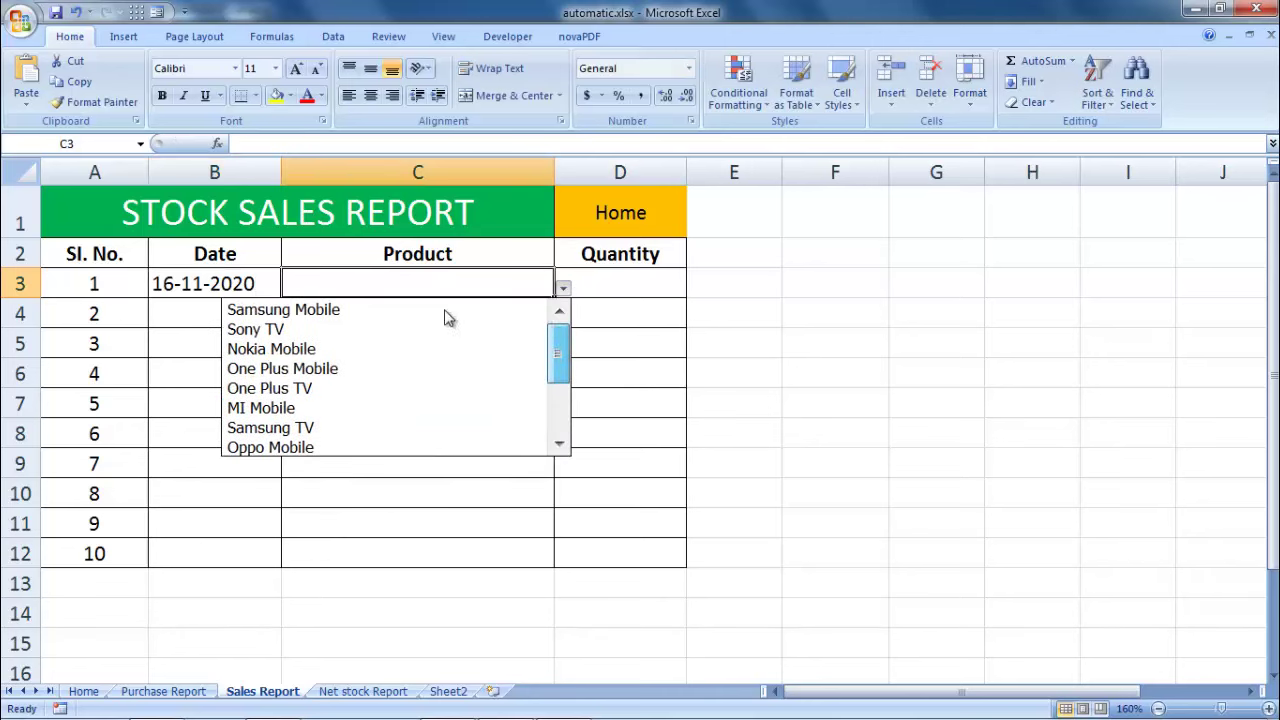
pyautogui.click(371, 312)
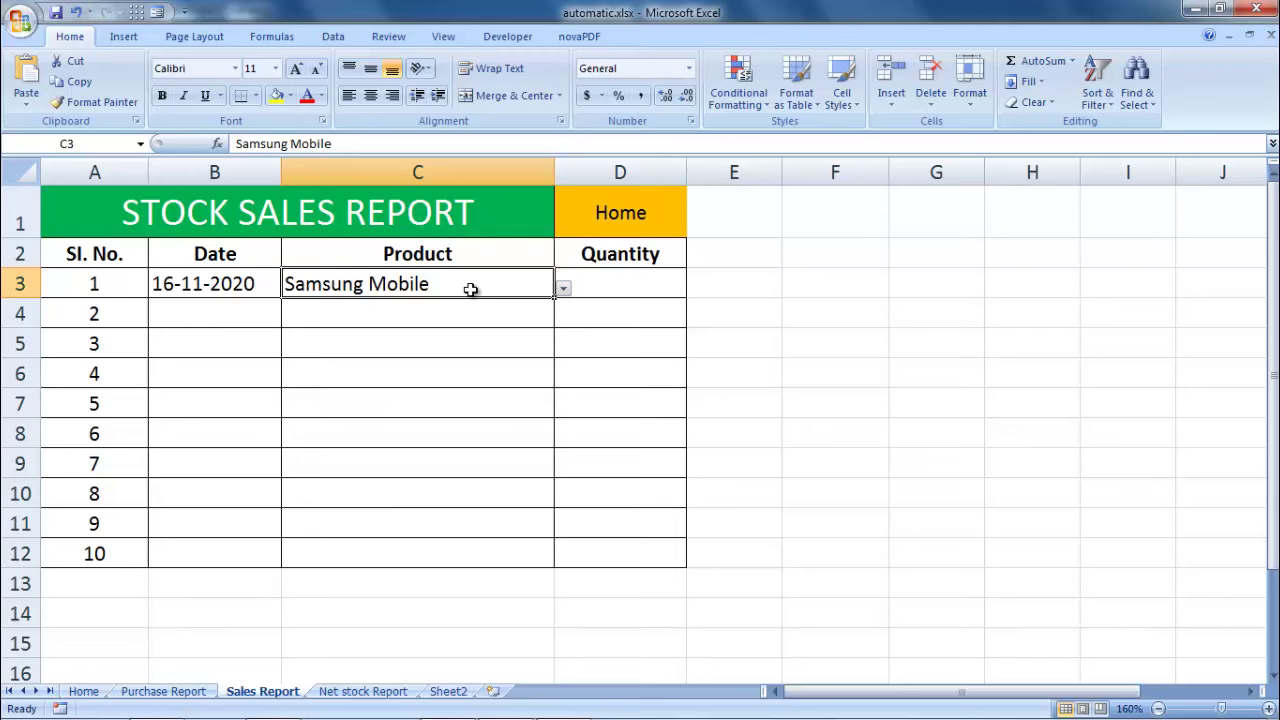
pyautogui.click(607, 283)
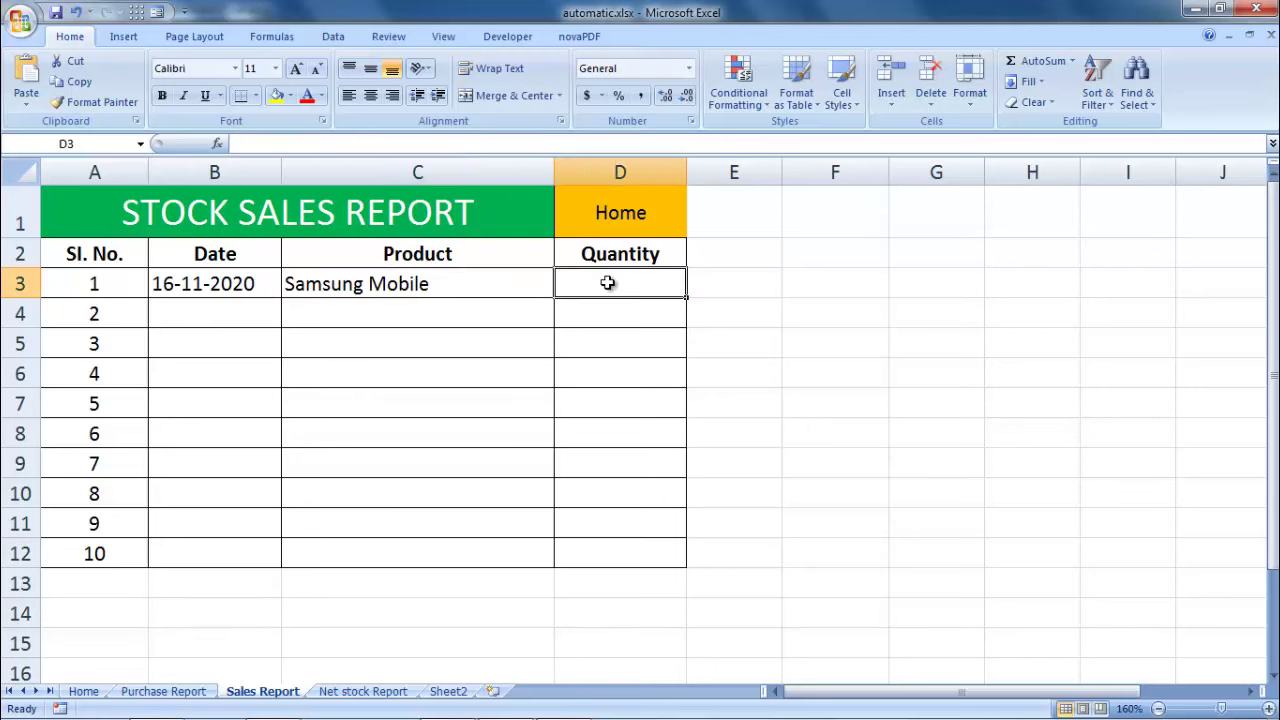
pyautogui.write('10')
pyautogui.press('Return')
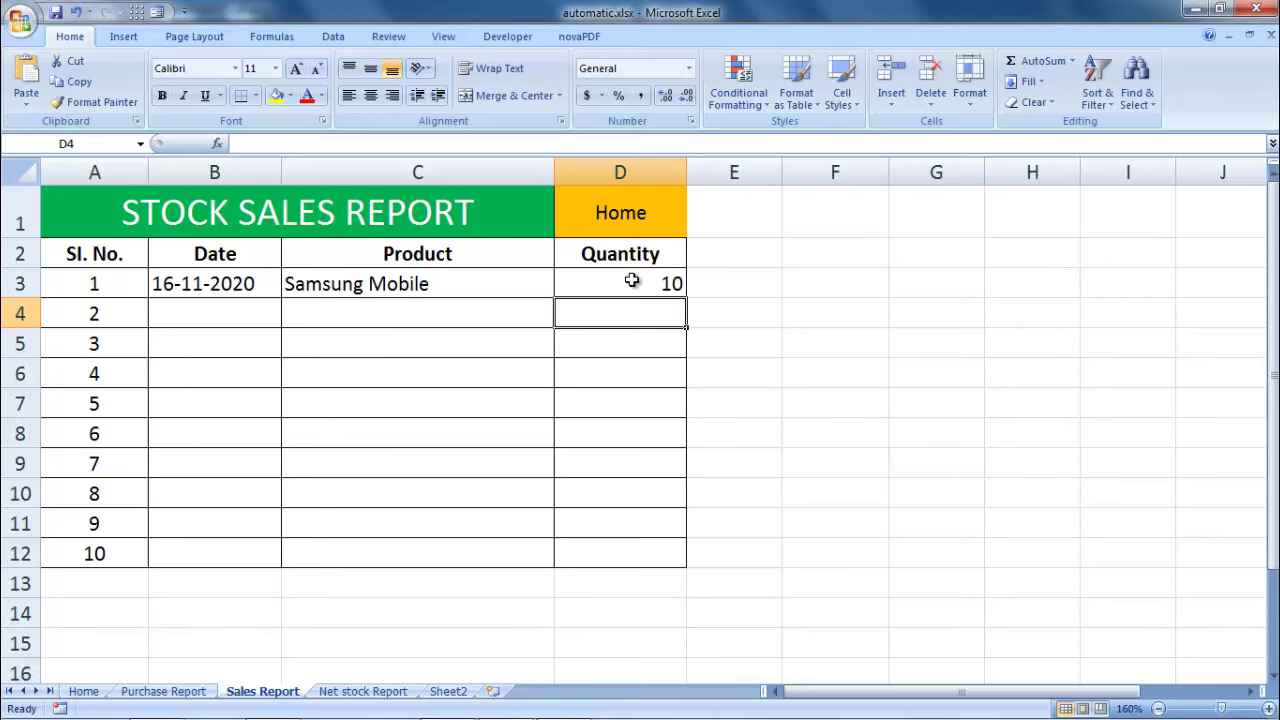
pyautogui.click(632, 281)
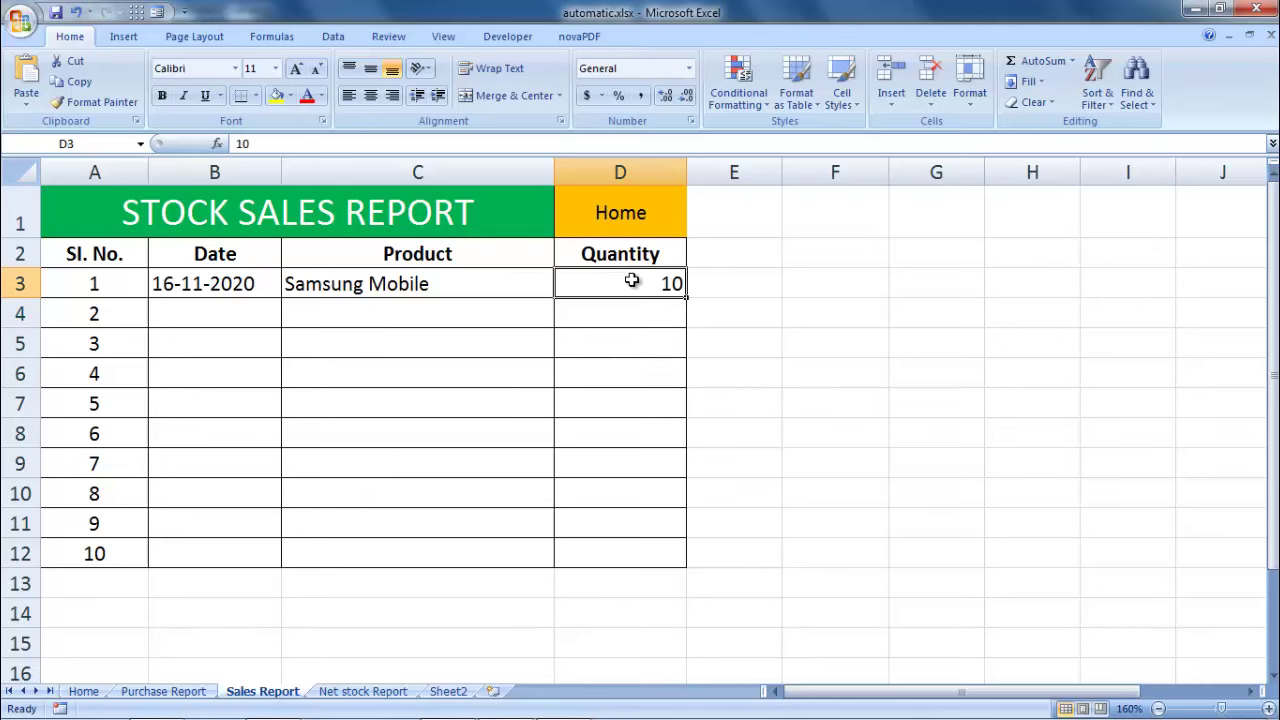
pyautogui.click(385, 692)
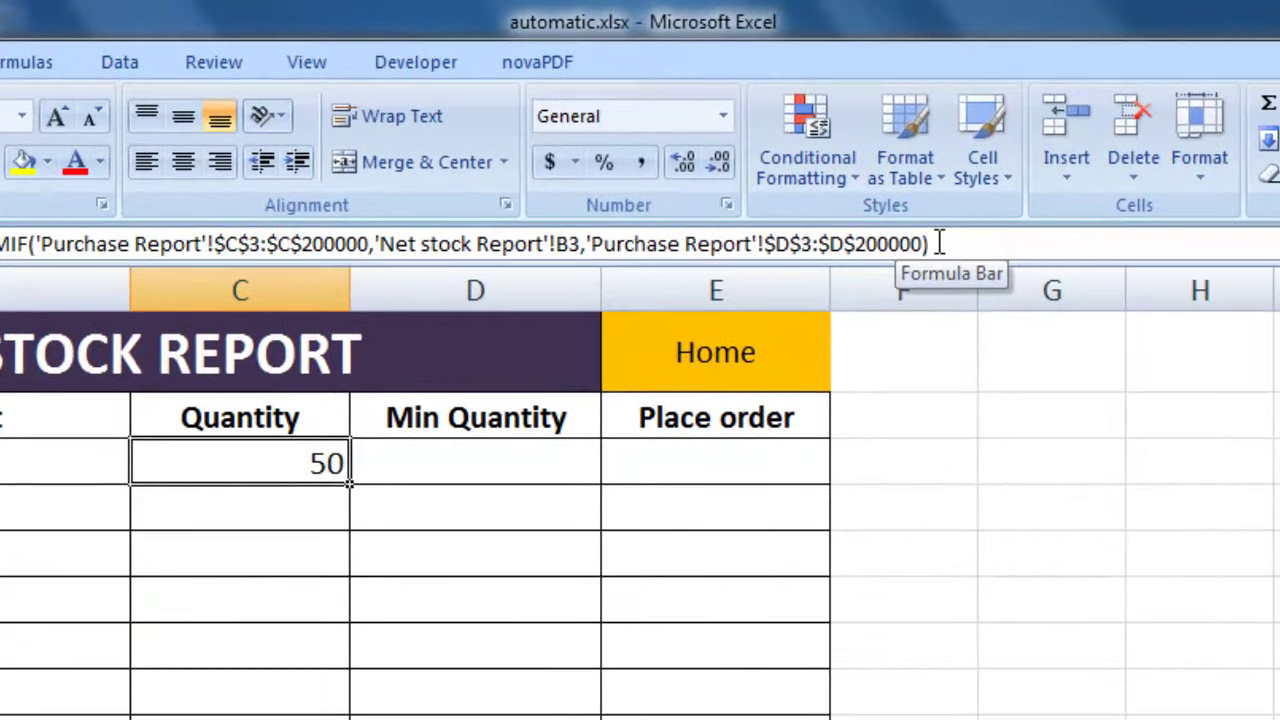
# Extend C3 with -SUMIF over the range 'Sales Report'!$C$3:$C$200000
pyautogui.click(940, 243)
pyautogui.write('-')
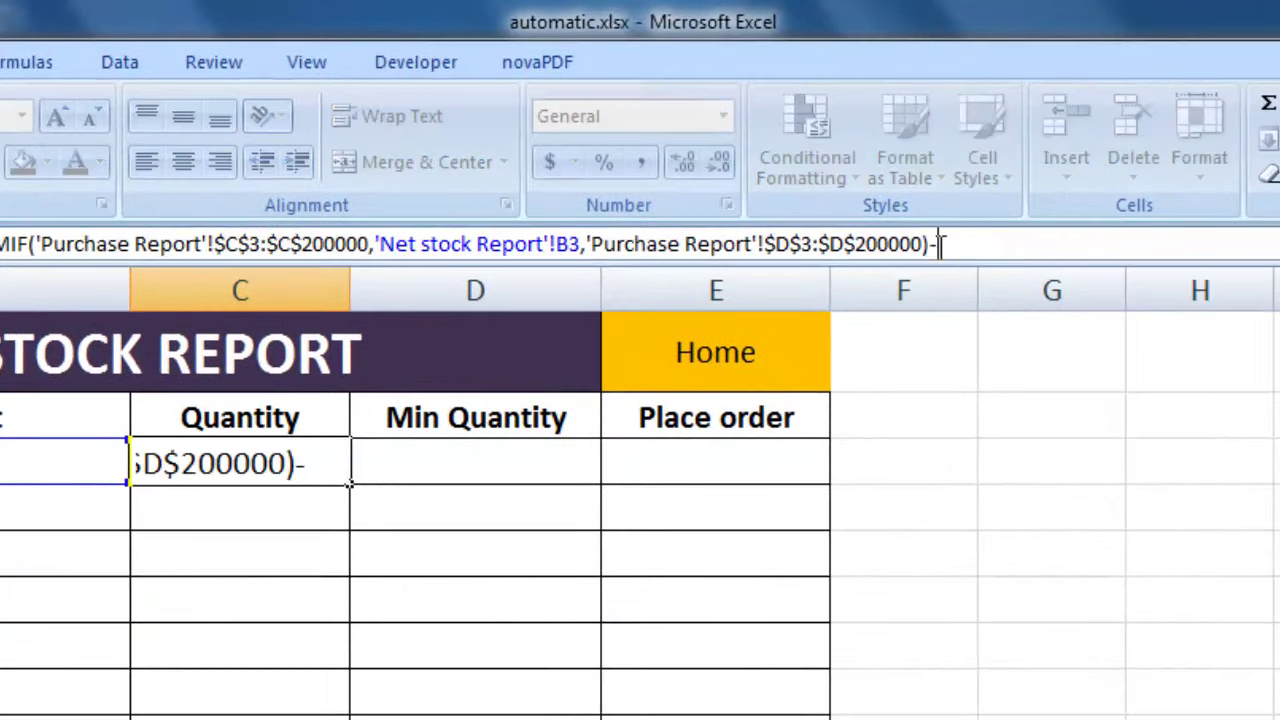
pyautogui.write('SU')
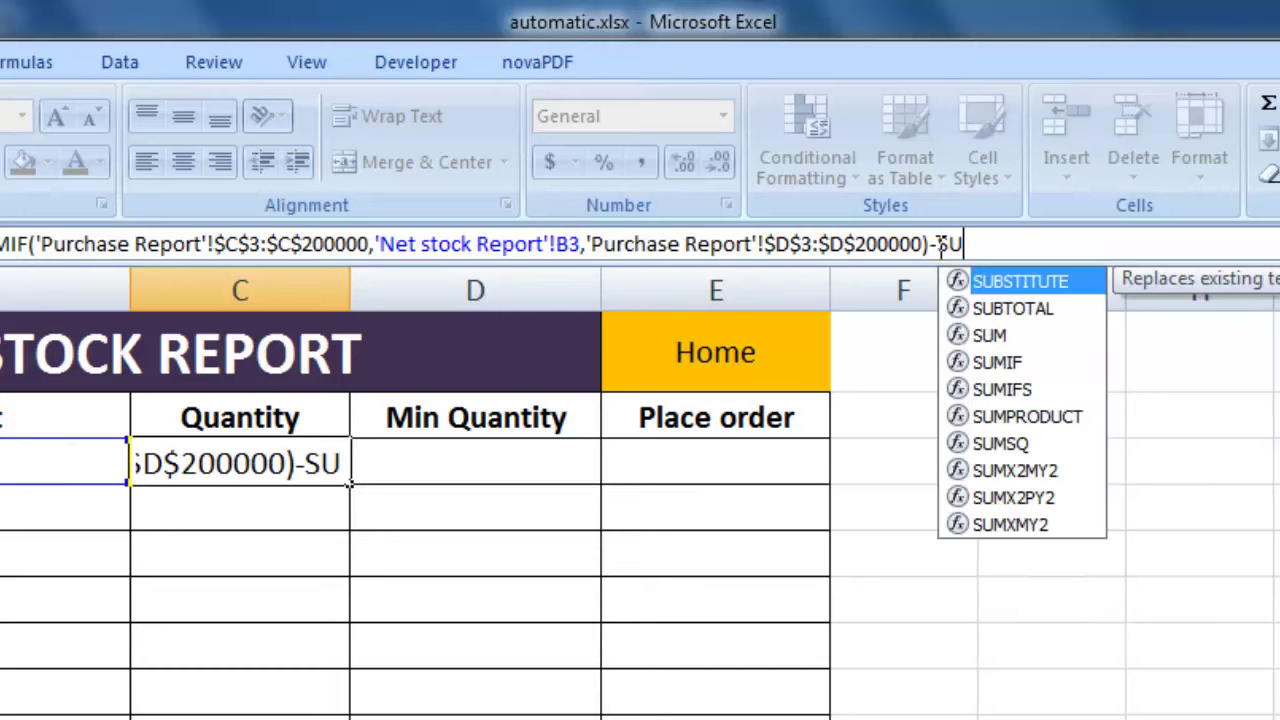
pyautogui.write('M')
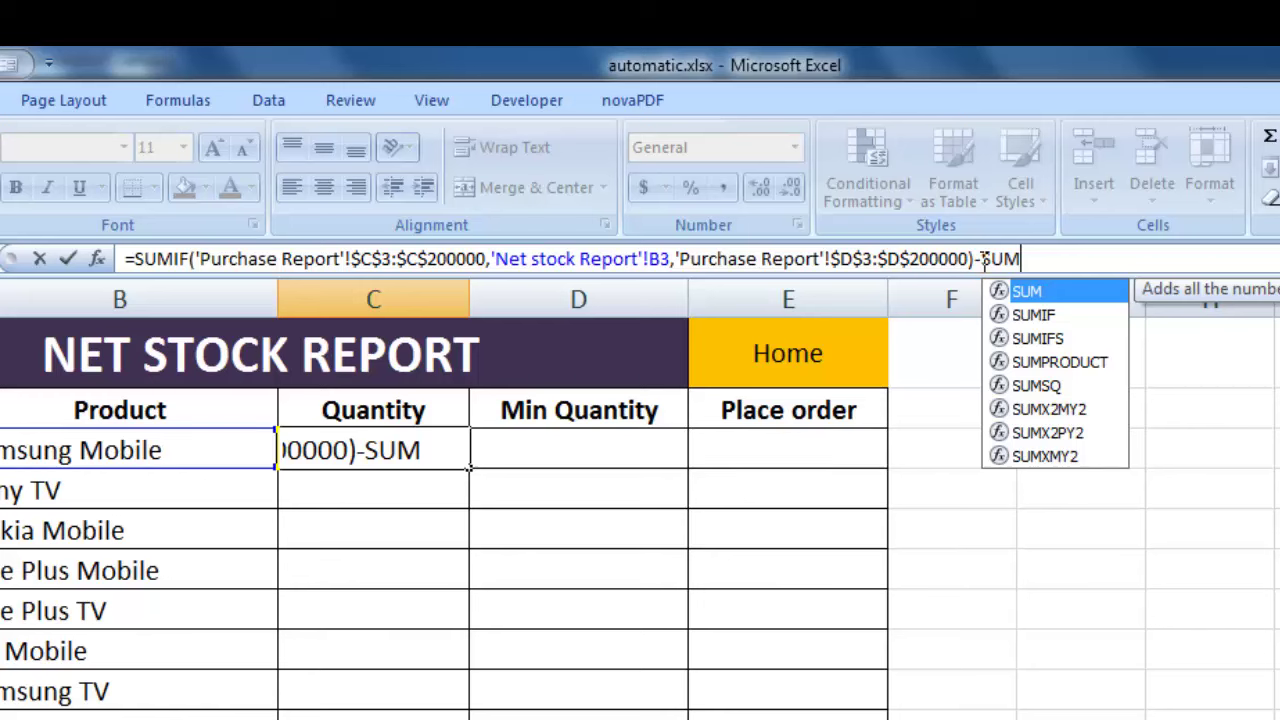
pyautogui.press('Down')
pyautogui.press('Tab')
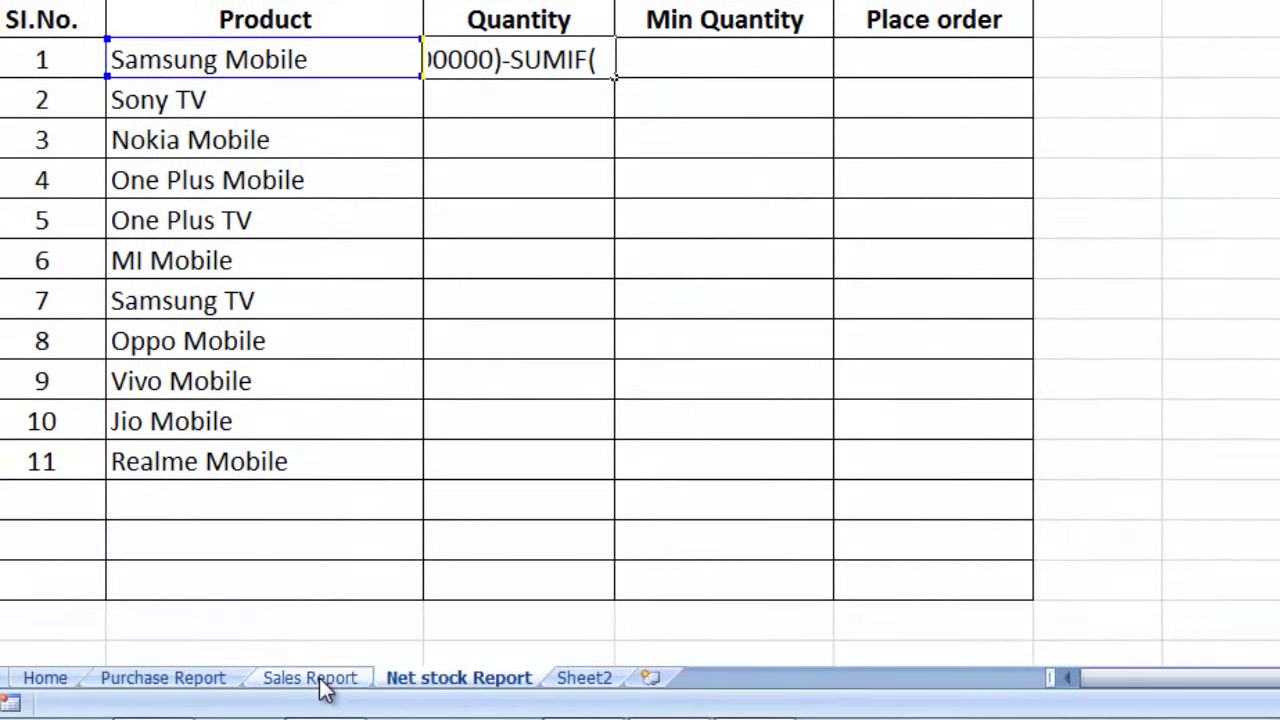
pyautogui.click(318, 678)
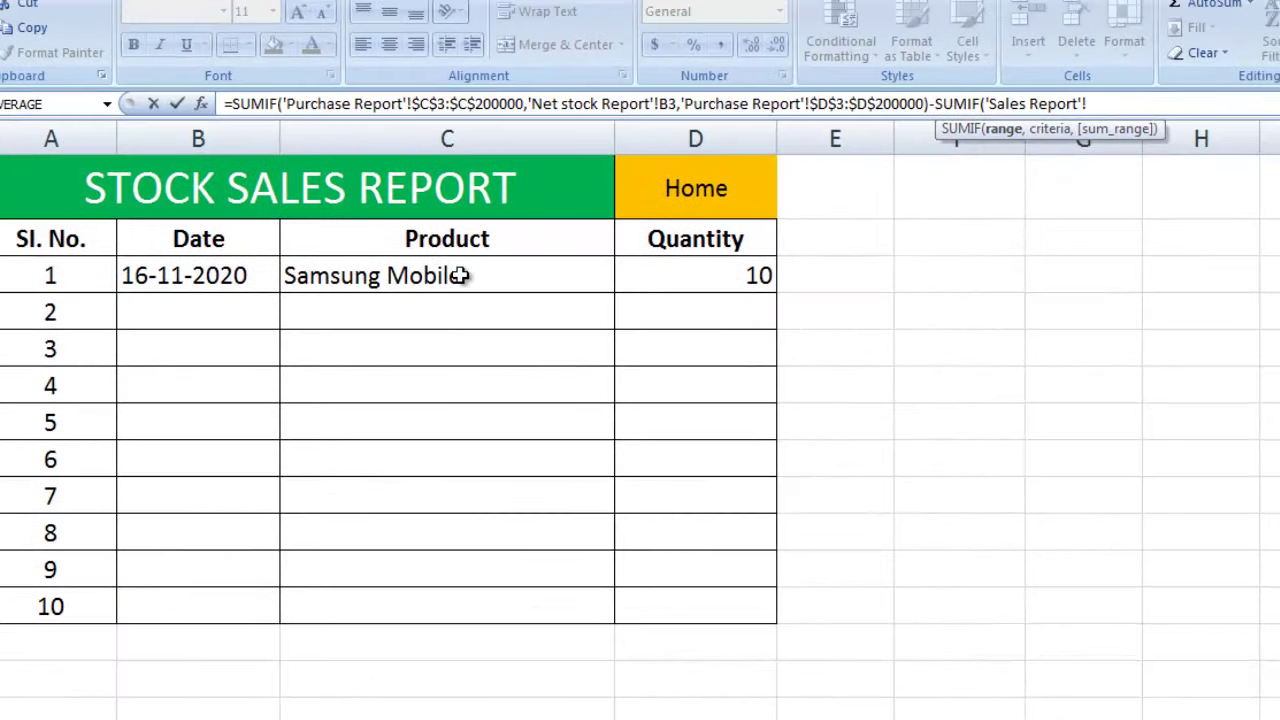
pyautogui.moveTo(458, 276); pyautogui.dragTo(485, 604)
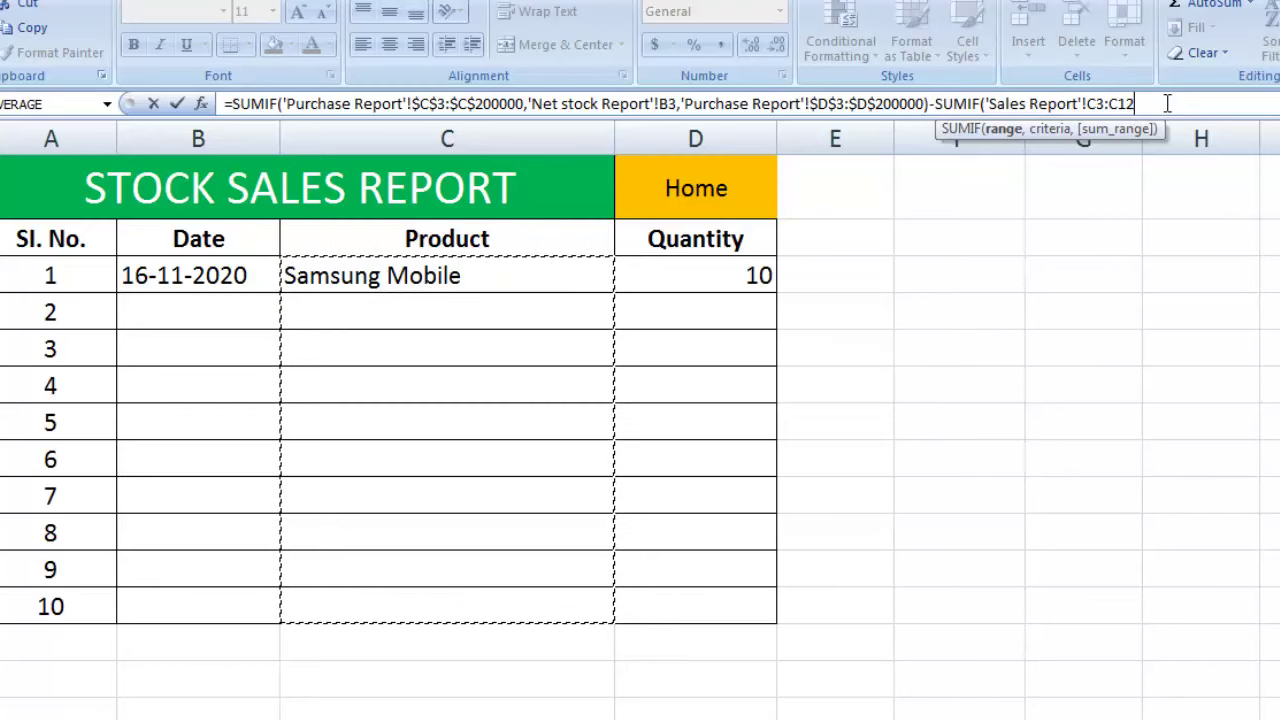
pyautogui.press('BackSpace')
pyautogui.press('BackSpace')
pyautogui.write('2')
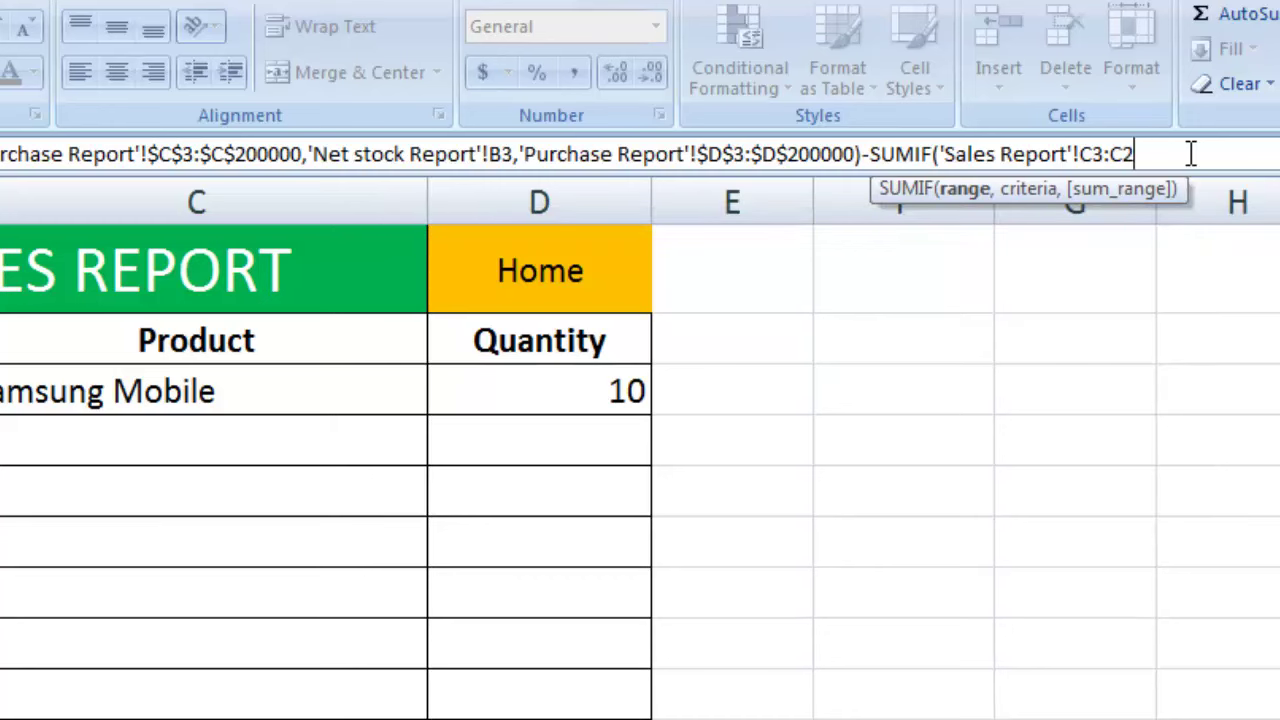
pyautogui.write('0000')
pyautogui.write('0')
pyautogui.click(1102, 154)
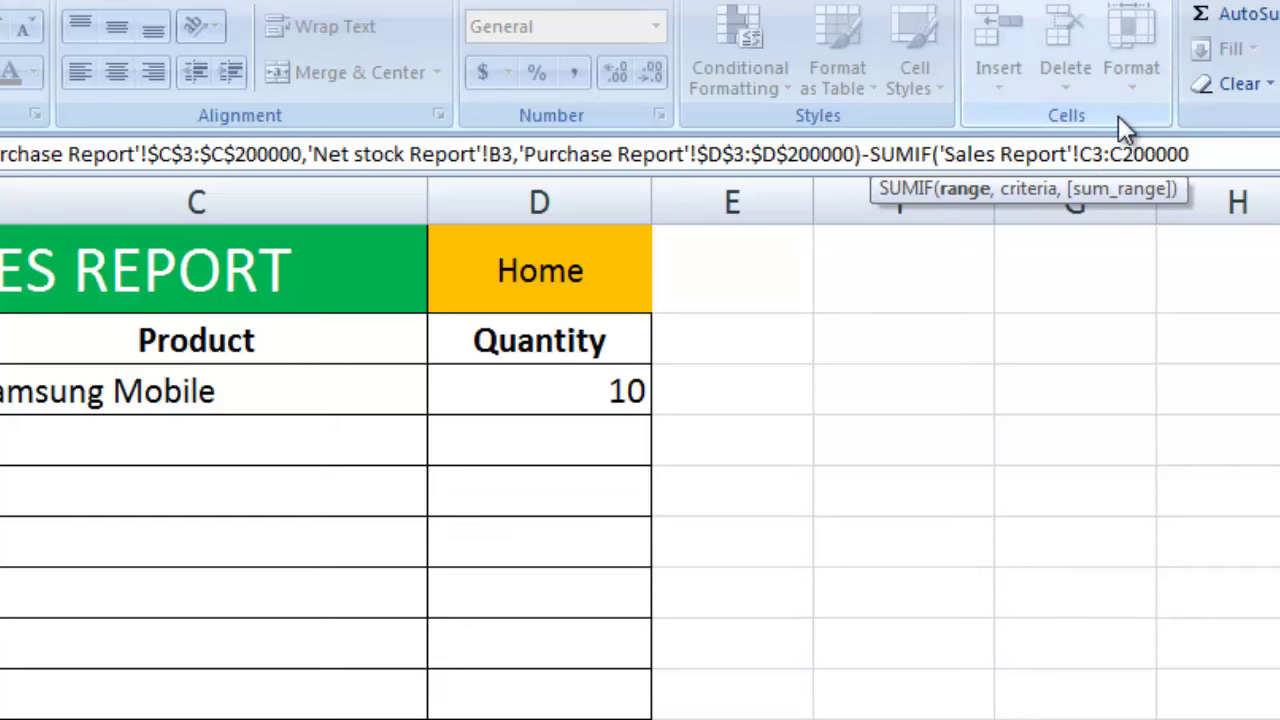
pyautogui.press('F4')
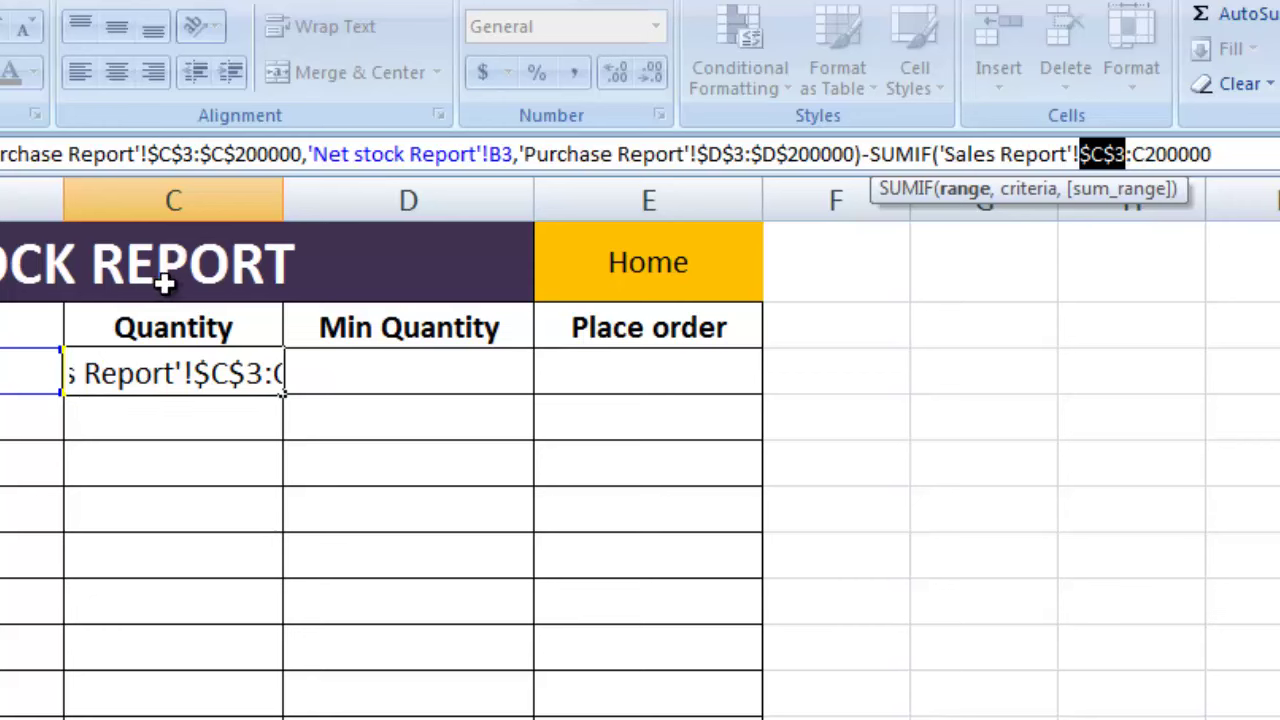
pyautogui.click(1231, 150)
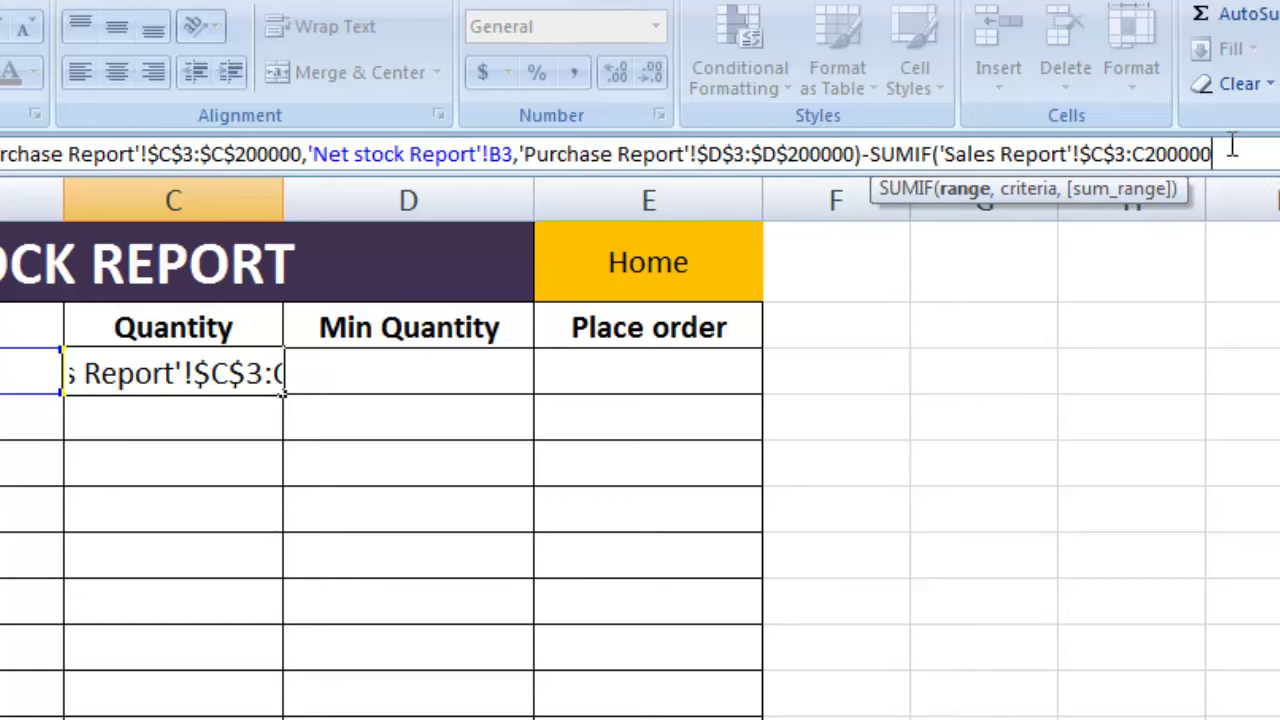
pyautogui.press('F4')
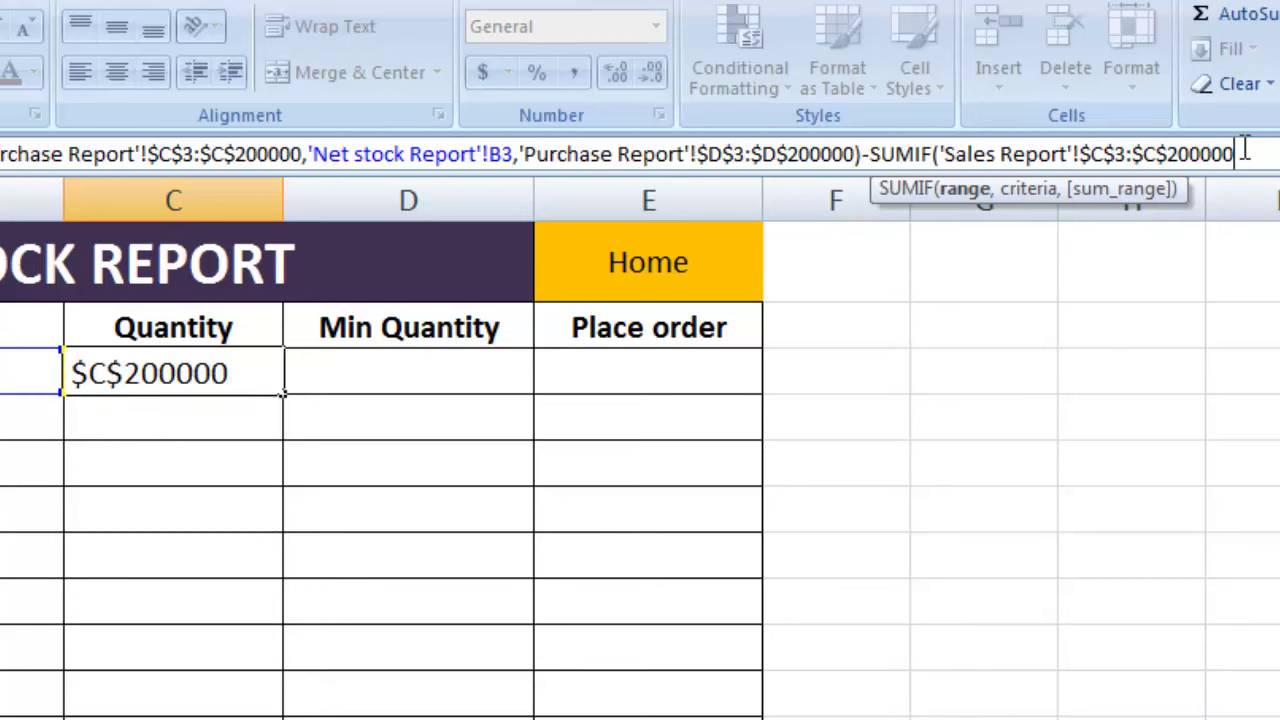
# Complete the SUMIF with criteria B3 and sum range 'Sales Report'!$D$3:$D$200000, giving 40
pyautogui.write(',')
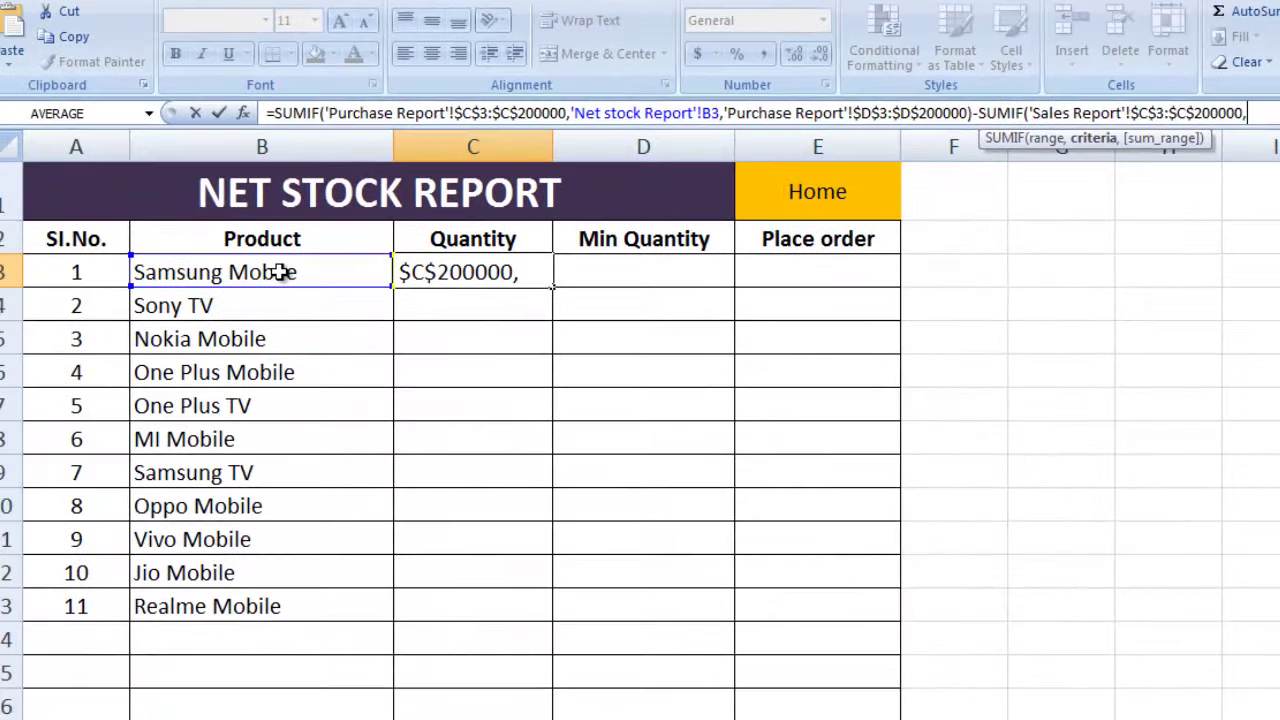
pyautogui.click(280, 272)
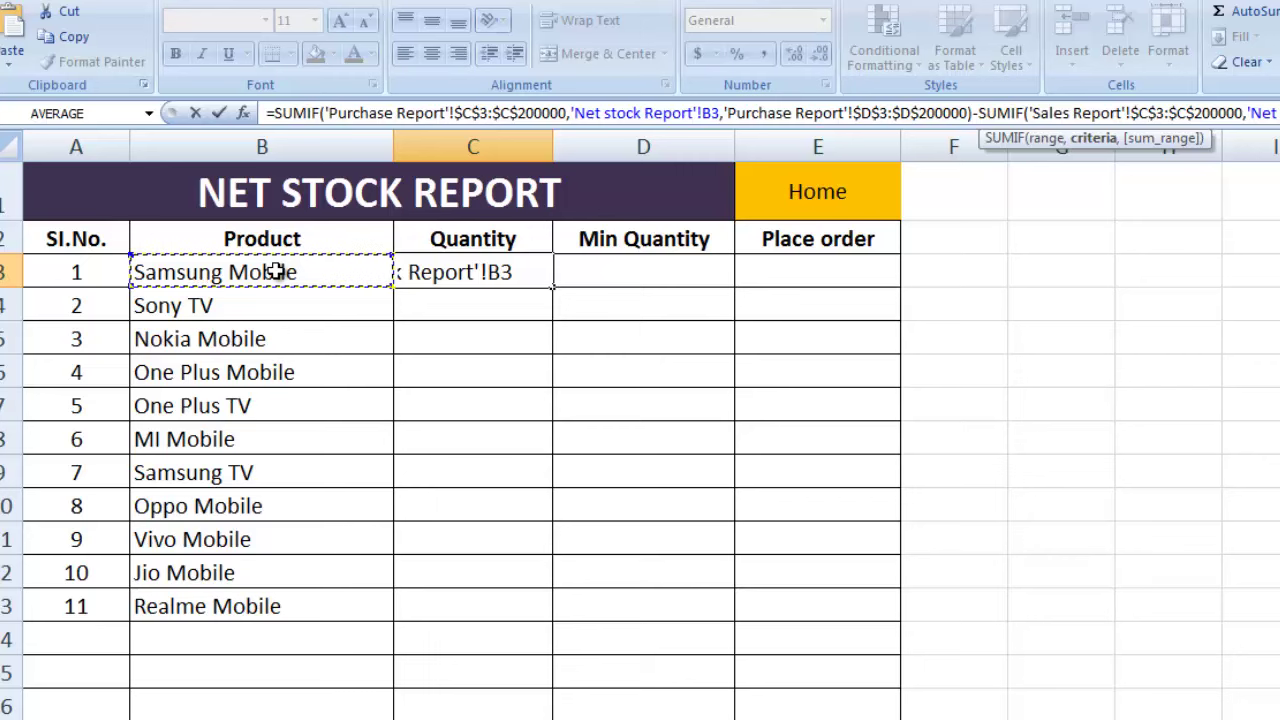
pyautogui.write(',')
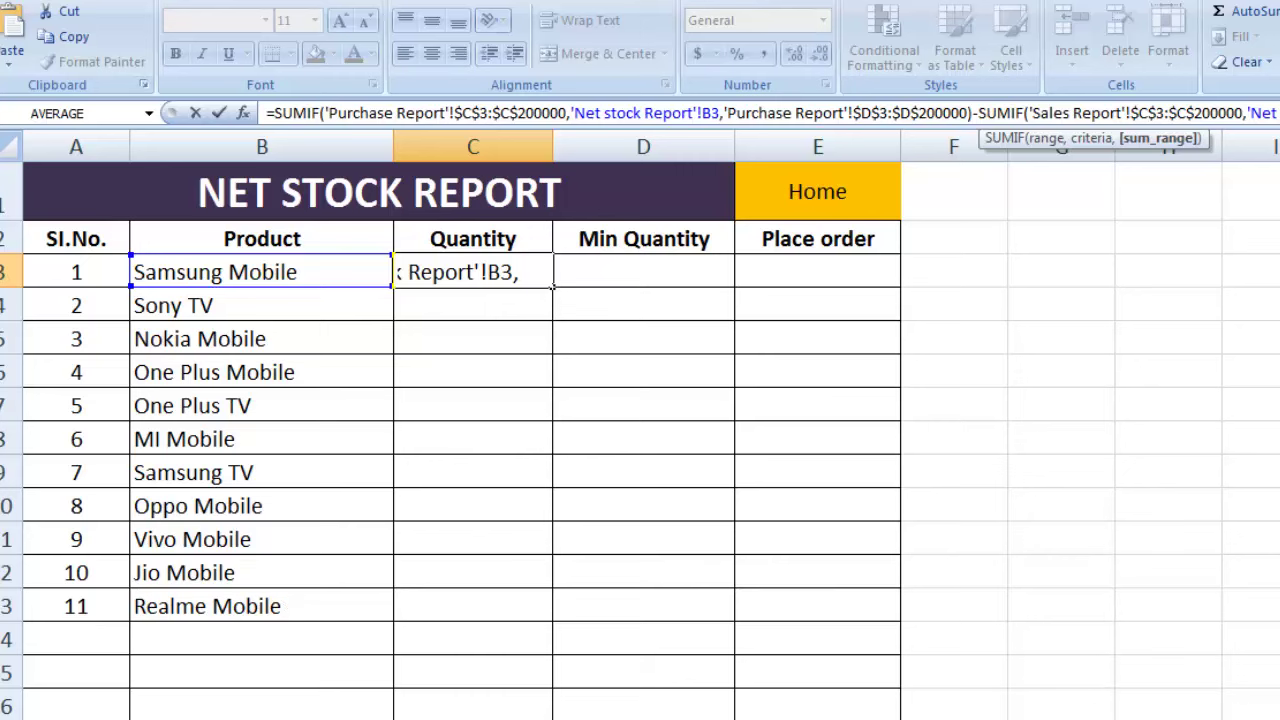
pyautogui.click(296, 708)
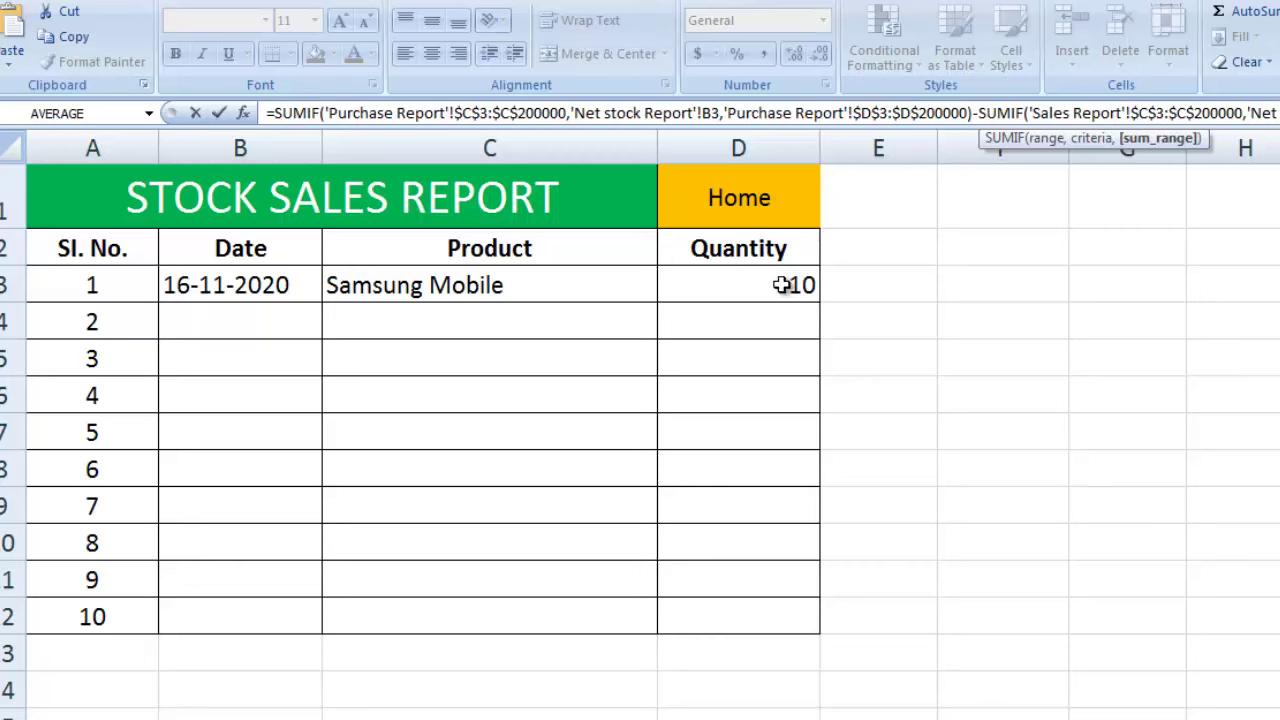
pyautogui.moveTo(782, 285)
pyautogui.mouseDown()
pyautogui.moveTo(760, 539)
pyautogui.moveTo(772, 619)
pyautogui.mouseUp()
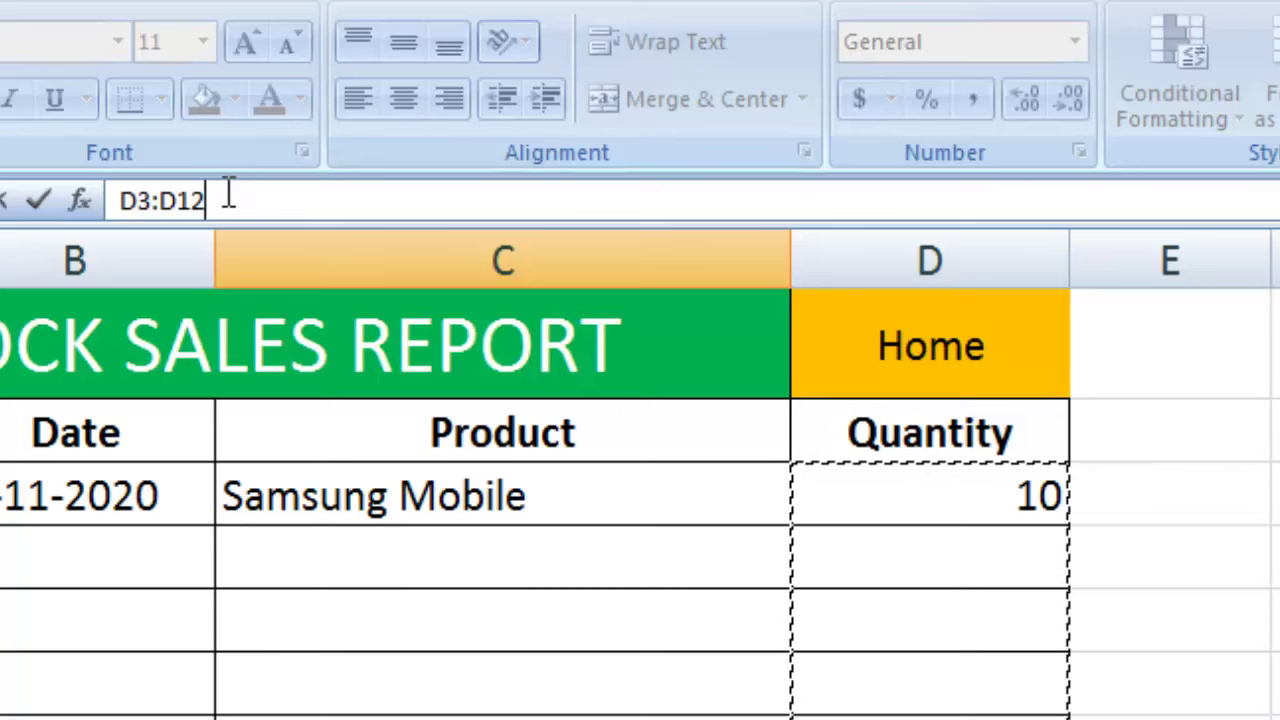
pyautogui.press('BackSpace')
pyautogui.press('BackSpace')
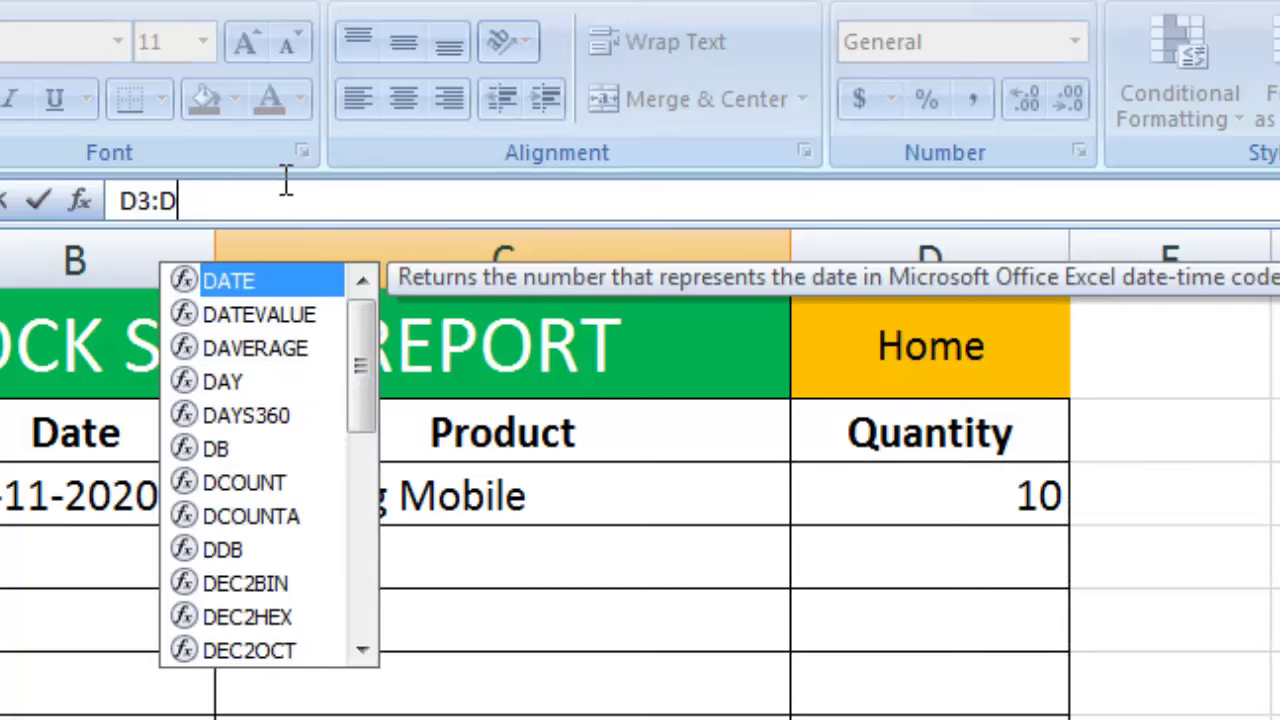
pyautogui.write('200')
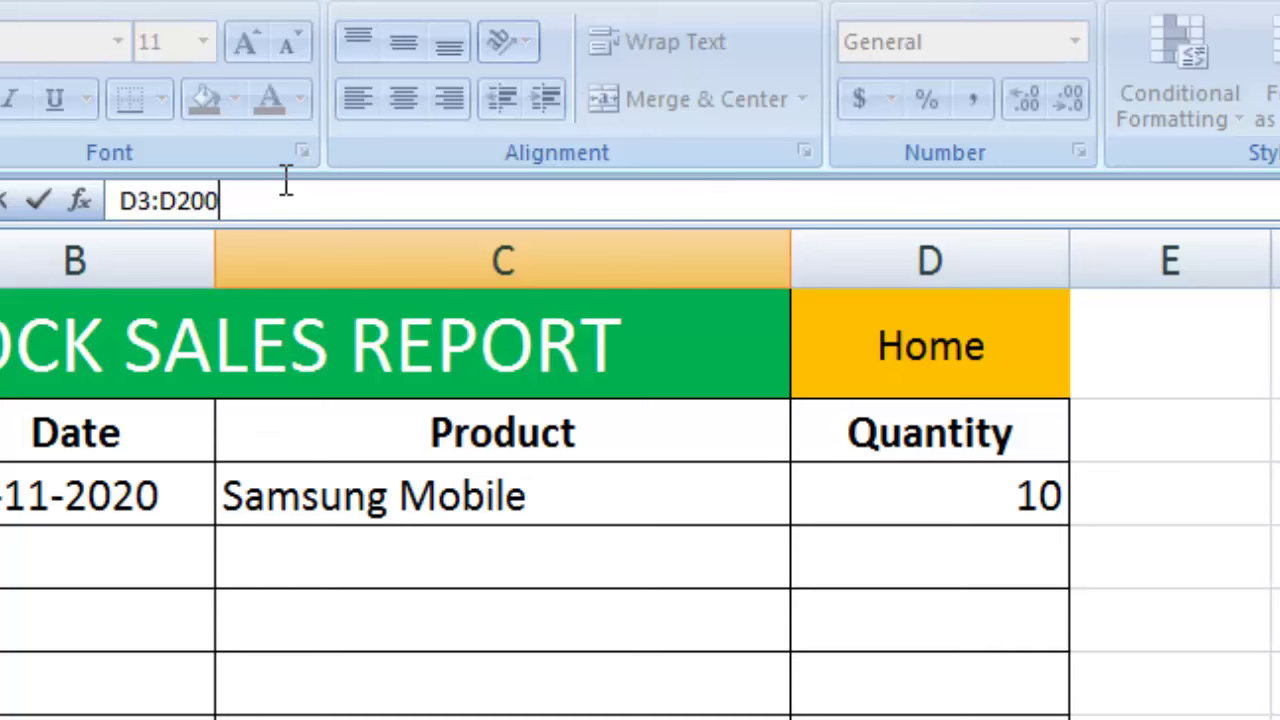
pyautogui.write('00')
pyautogui.write('0')
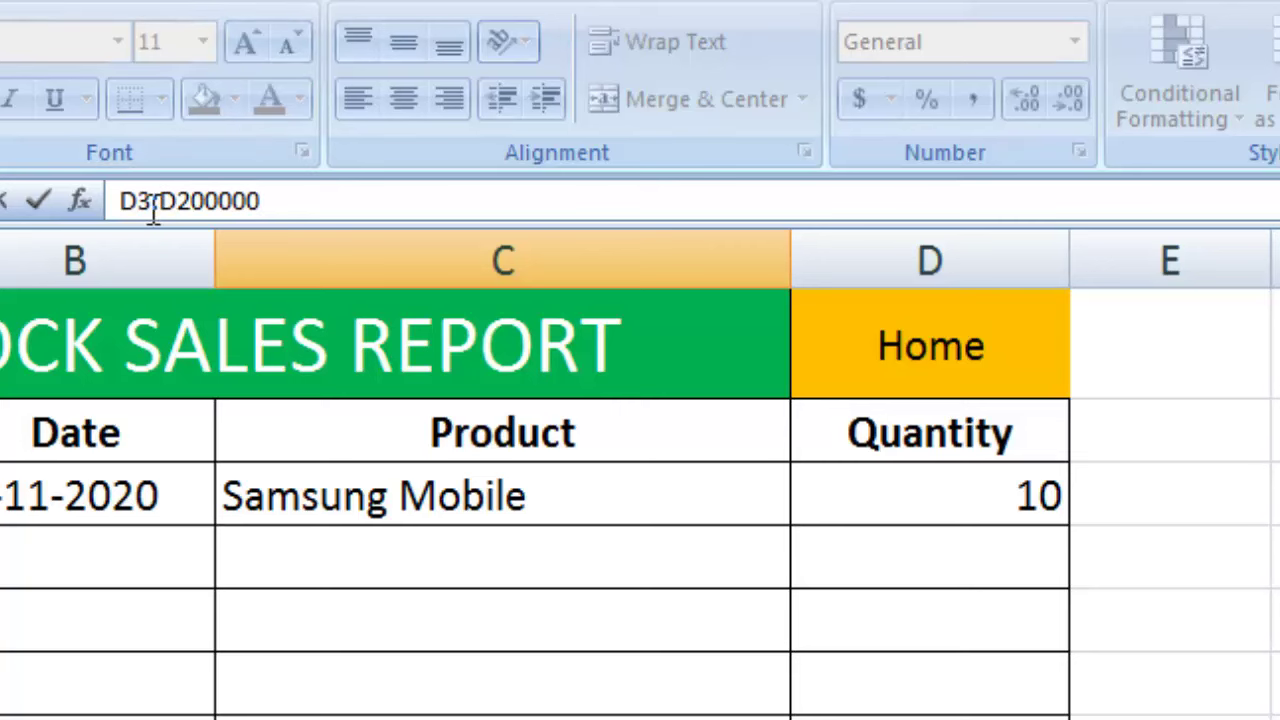
pyautogui.click(152, 200)
pyautogui.press('F4')
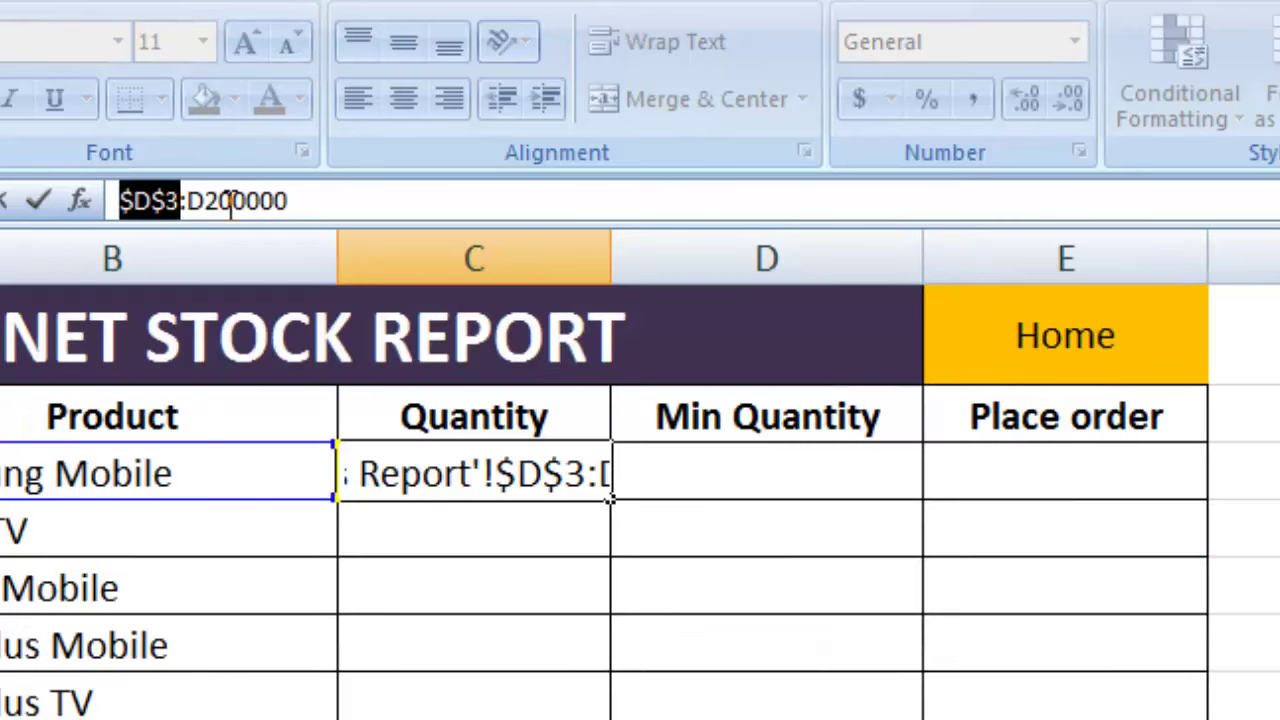
pyautogui.click(307, 201)
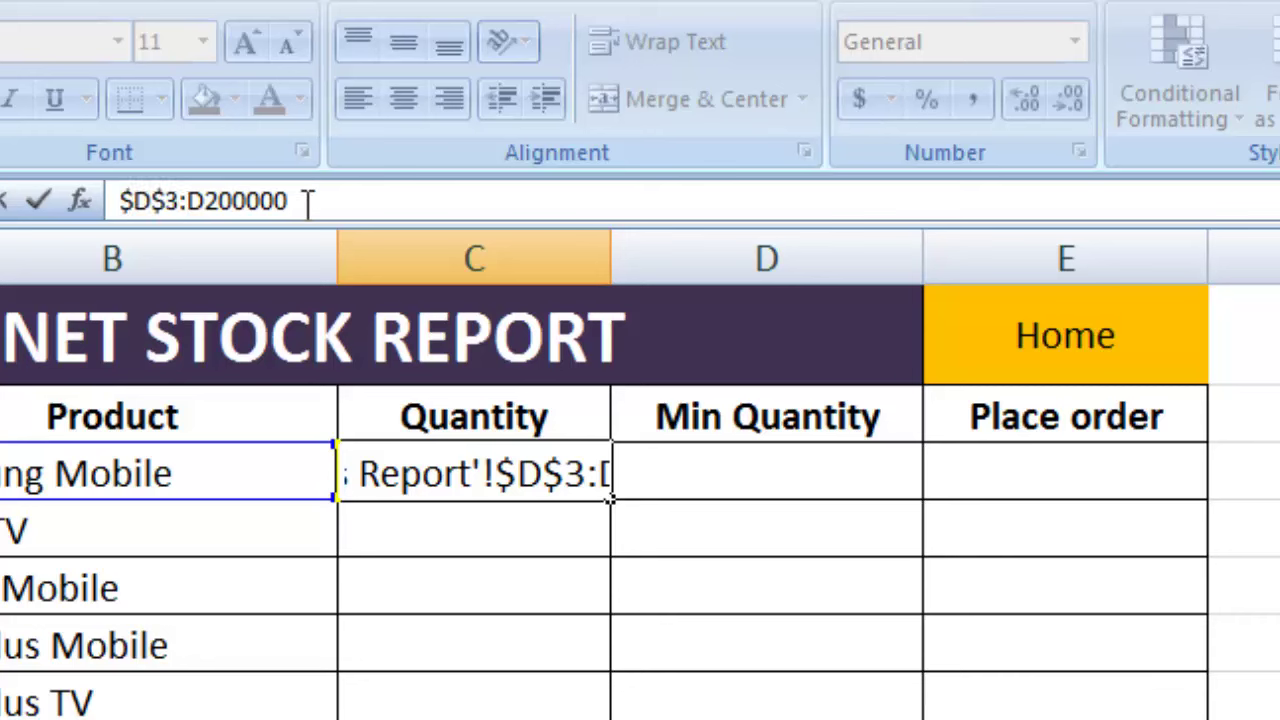
pyautogui.press('F4')
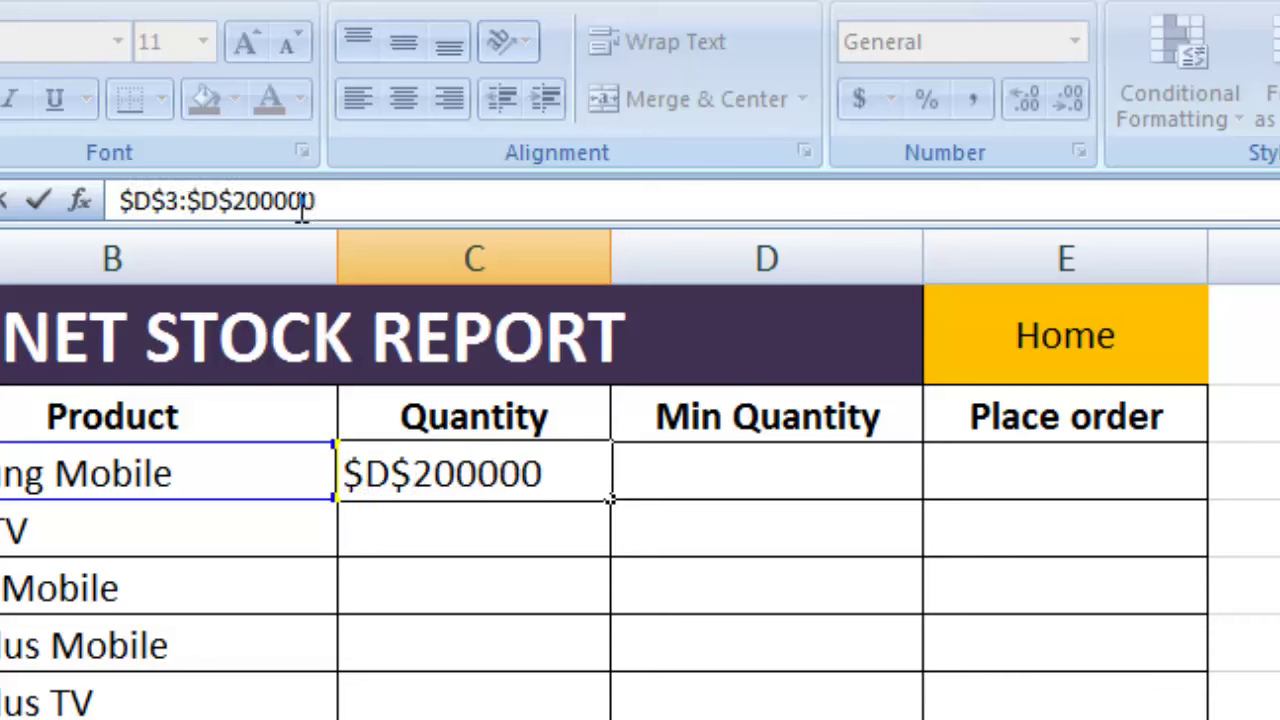
pyautogui.write(')')
pyautogui.press('Return')
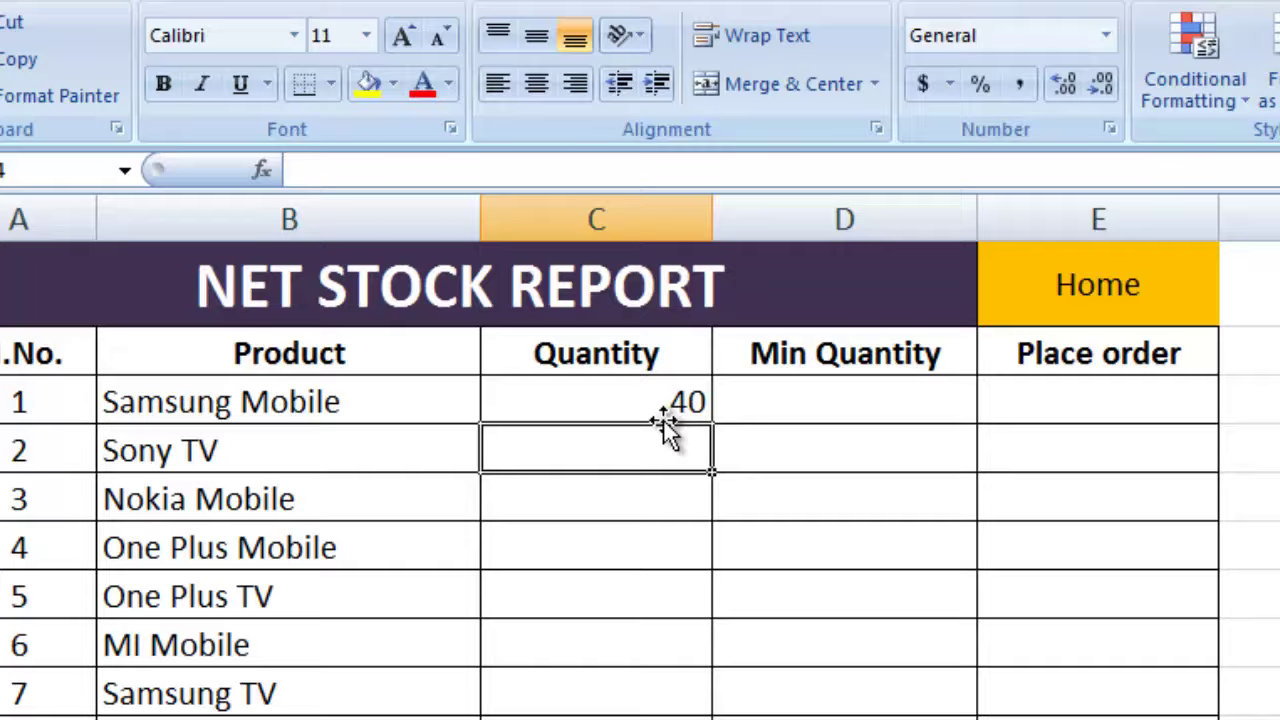
# Fill the Quantity formula down from C3 to C16
pyautogui.click(556, 471)
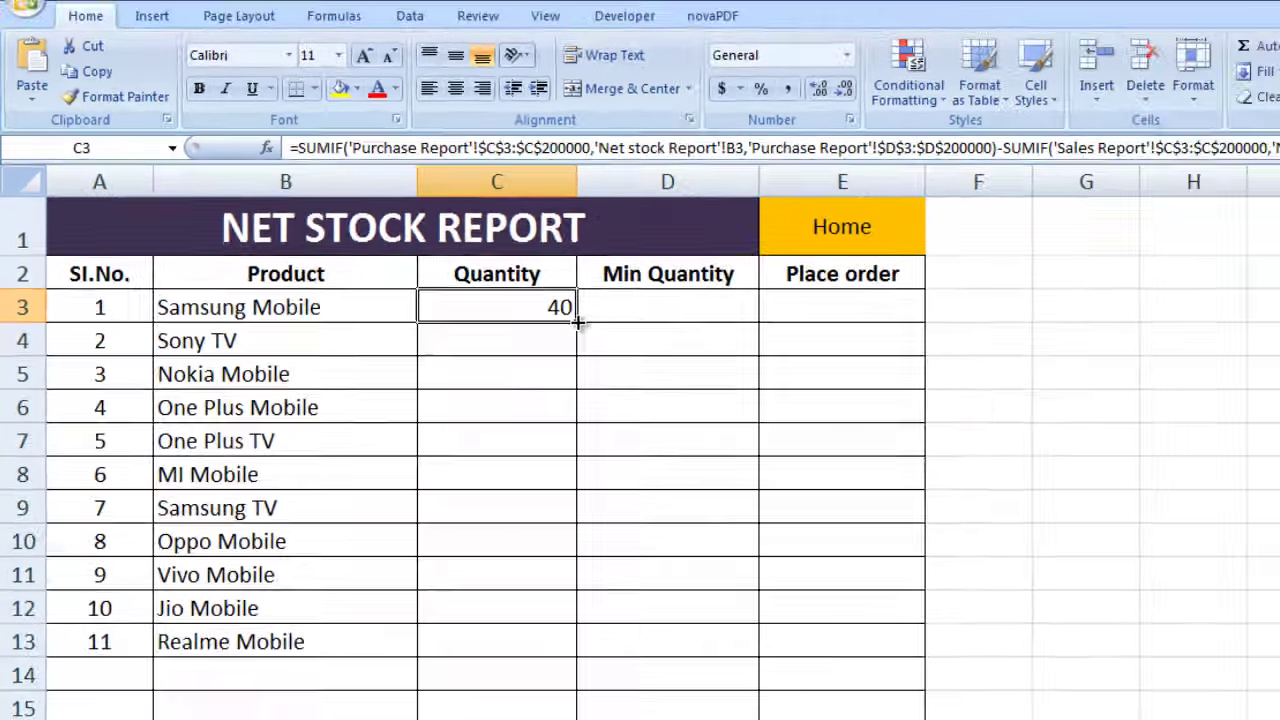
pyautogui.moveTo(469, 286); pyautogui.dragTo(476, 631)
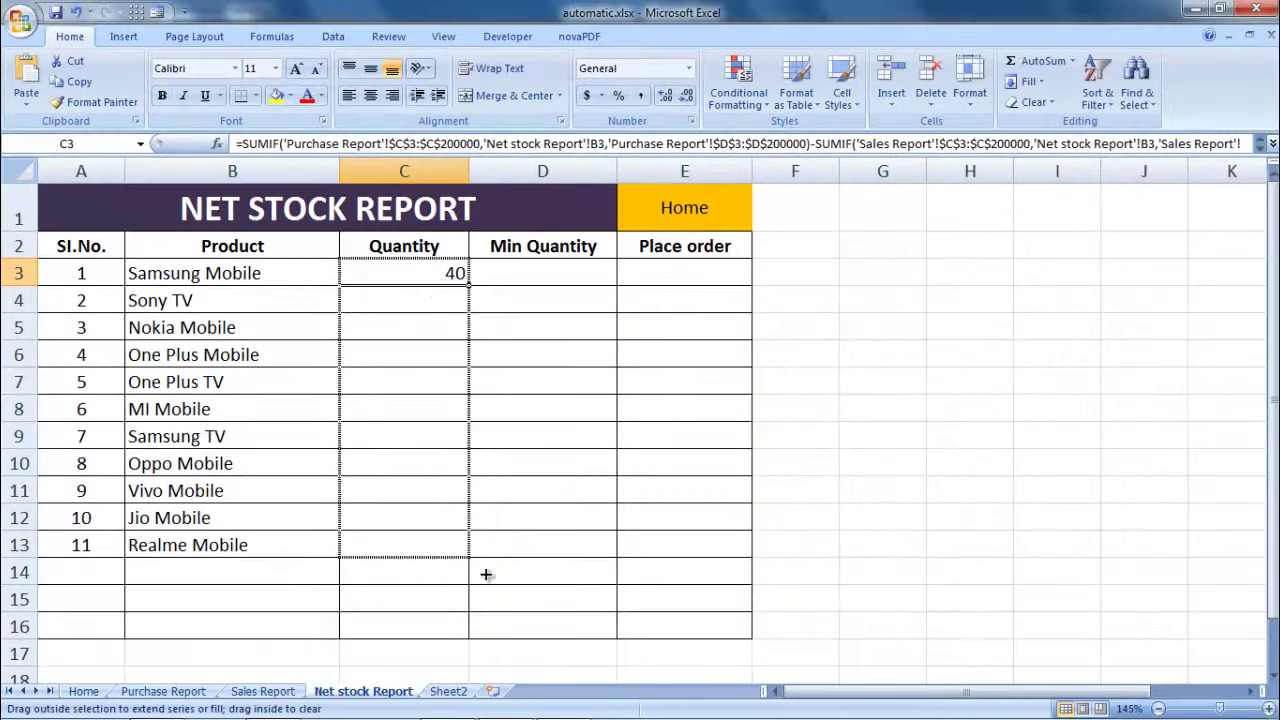
pyautogui.click(450, 297)
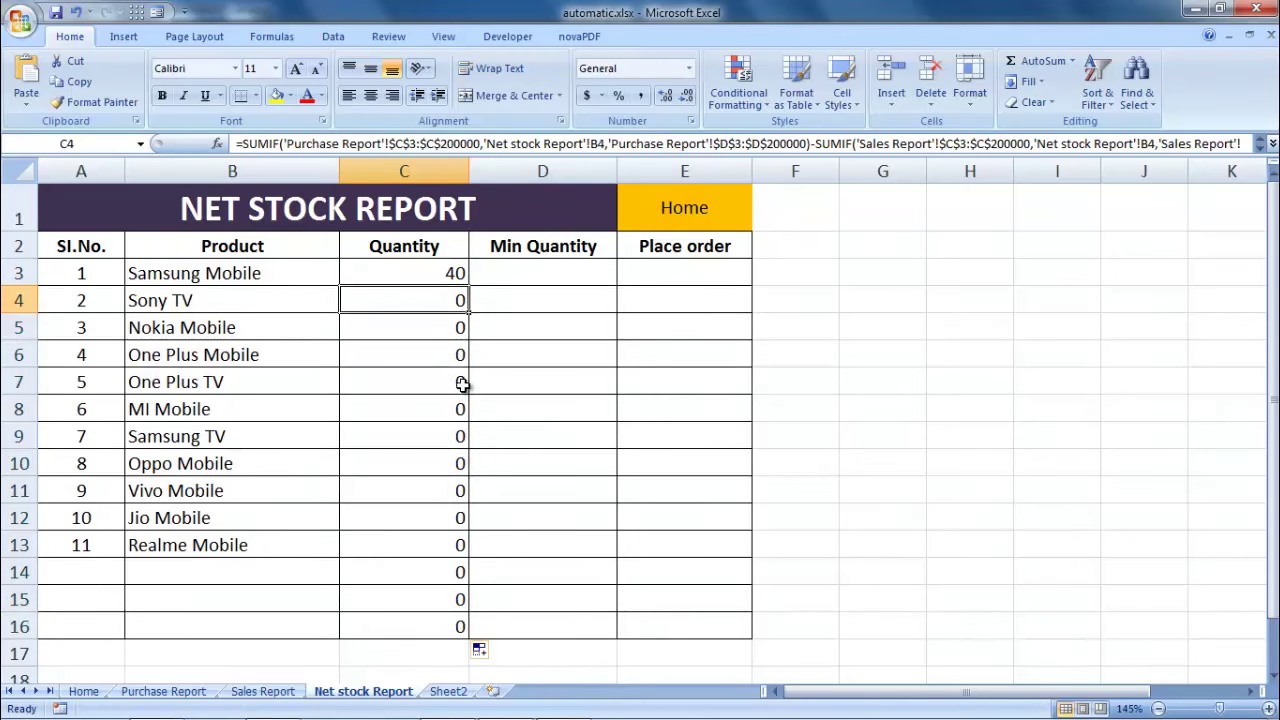
# Enter Purchase Report row 4 as 17-11-2020, Nokia Mobile, quantity 30
pyautogui.click(284, 279)
pyautogui.click(164, 691)
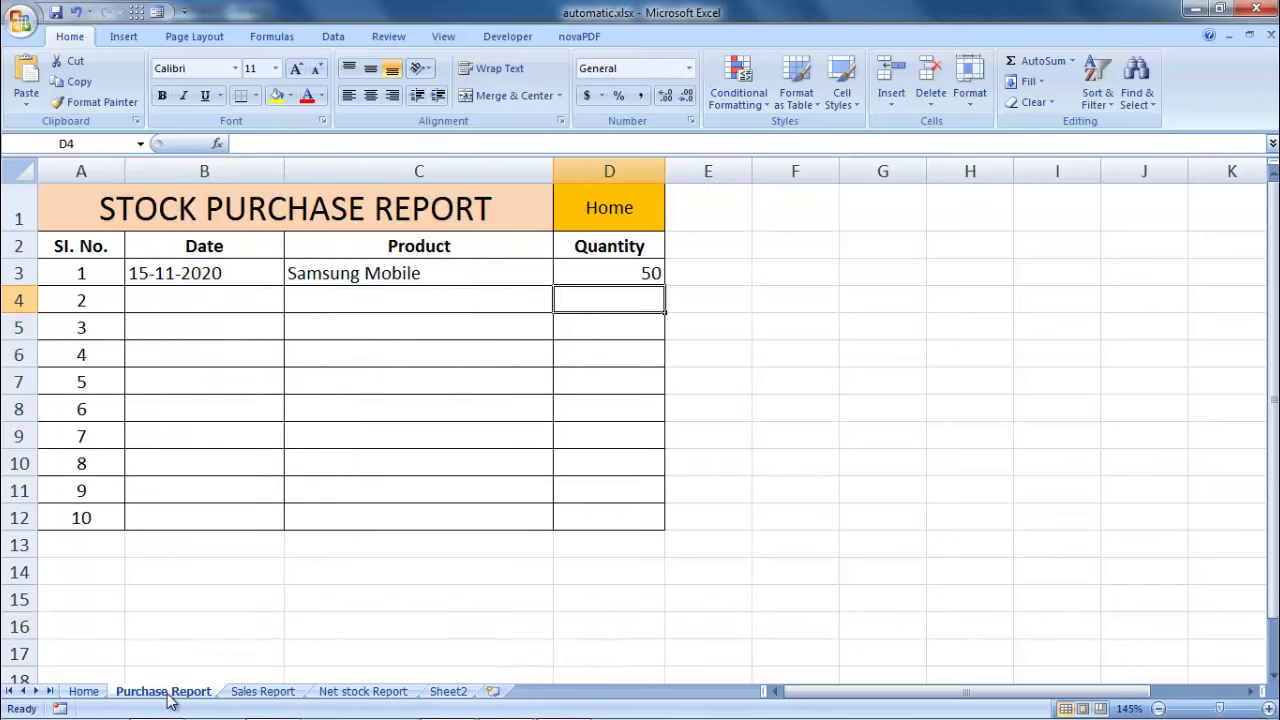
pyautogui.click(201, 301)
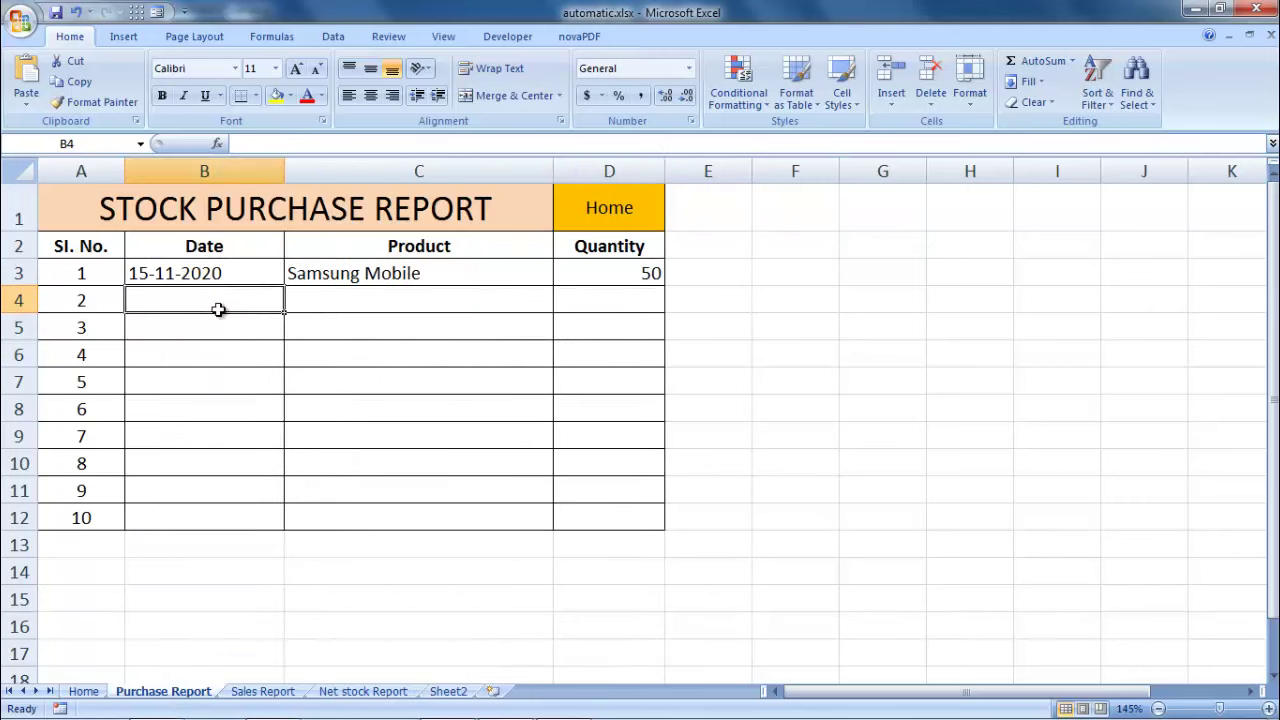
pyautogui.write('1')
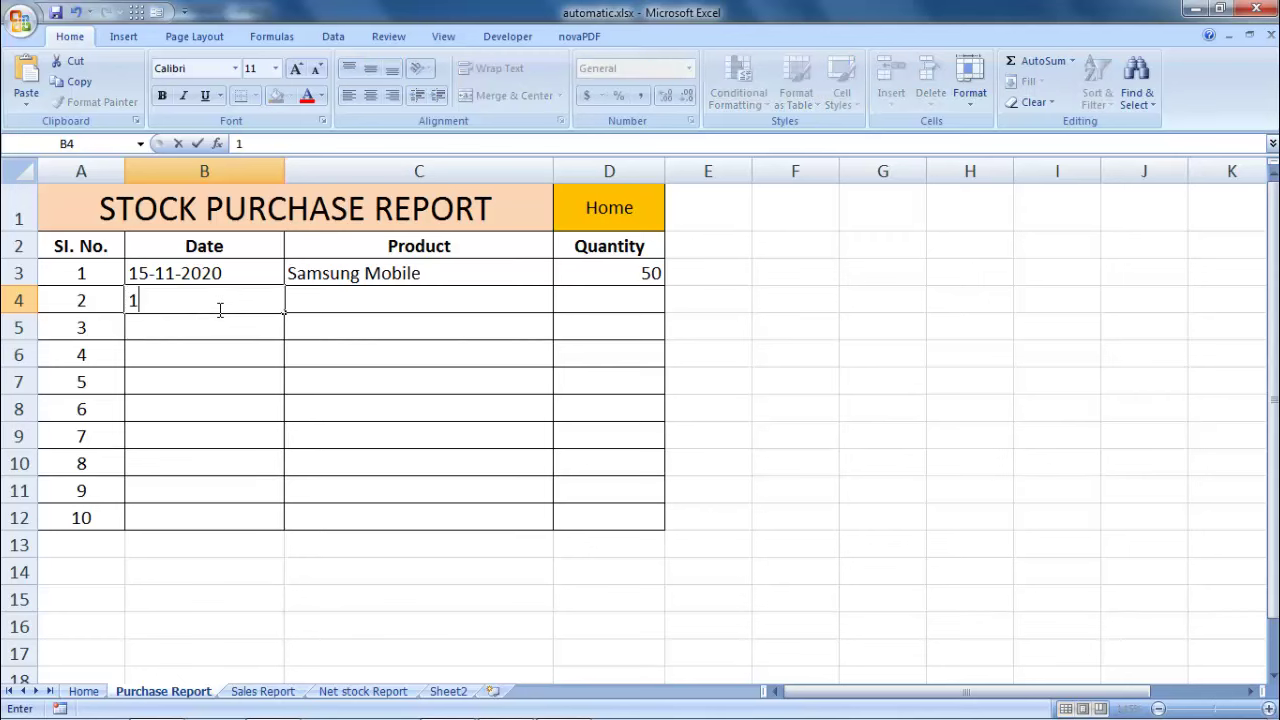
pyautogui.write('7-11-')
pyautogui.write('2020')
pyautogui.press('Tab')
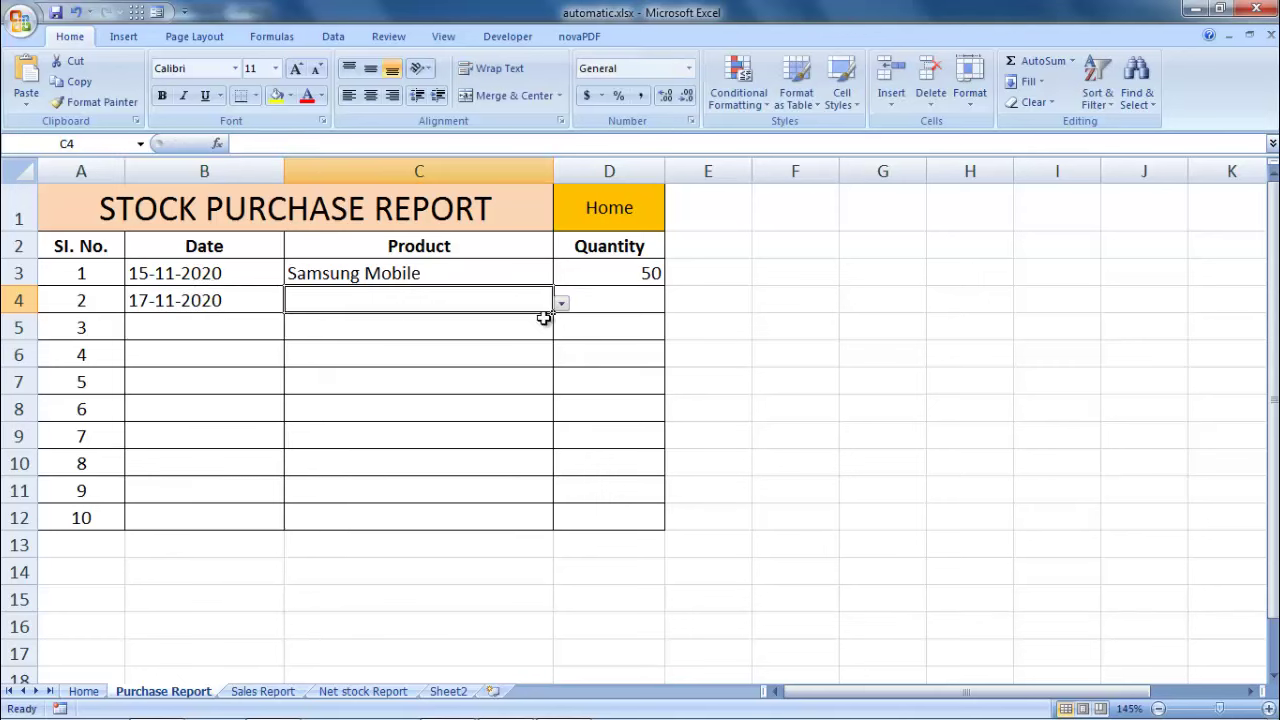
pyautogui.click(561, 305)
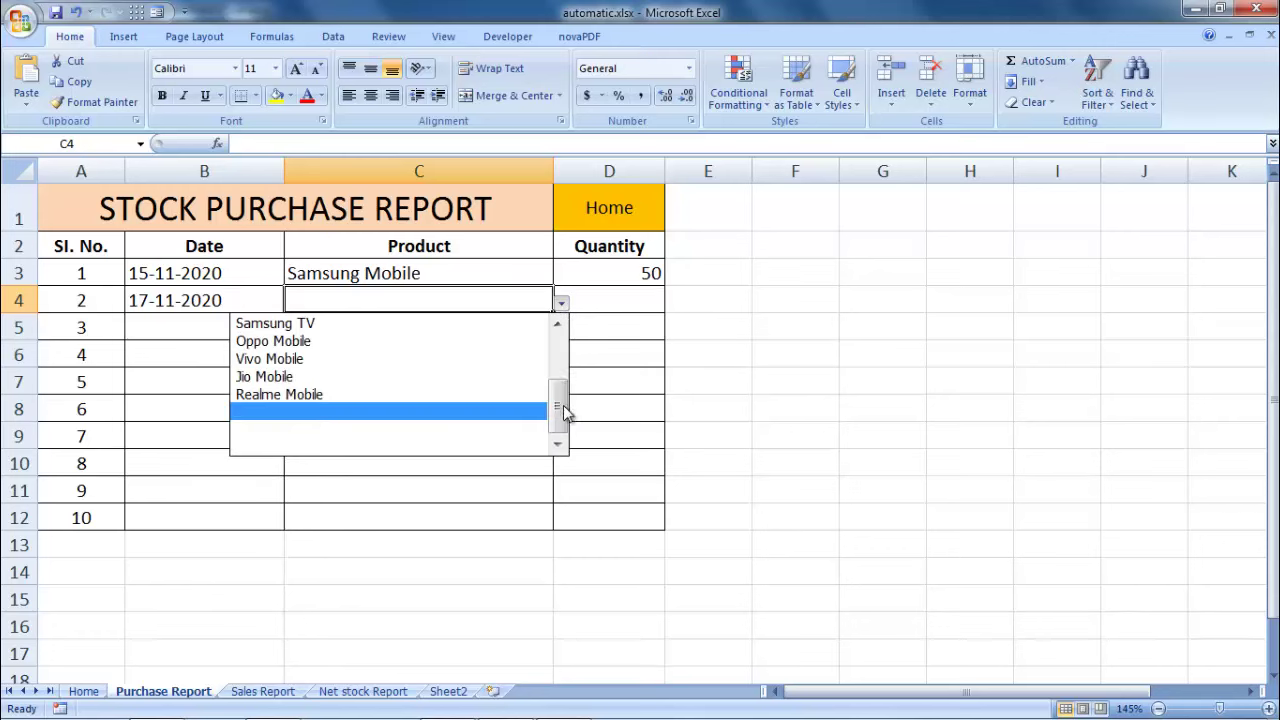
pyautogui.moveTo(563, 409)
pyautogui.mouseDown()
pyautogui.moveTo(563, 395)
pyautogui.moveTo(451, 360)
pyautogui.mouseUp()
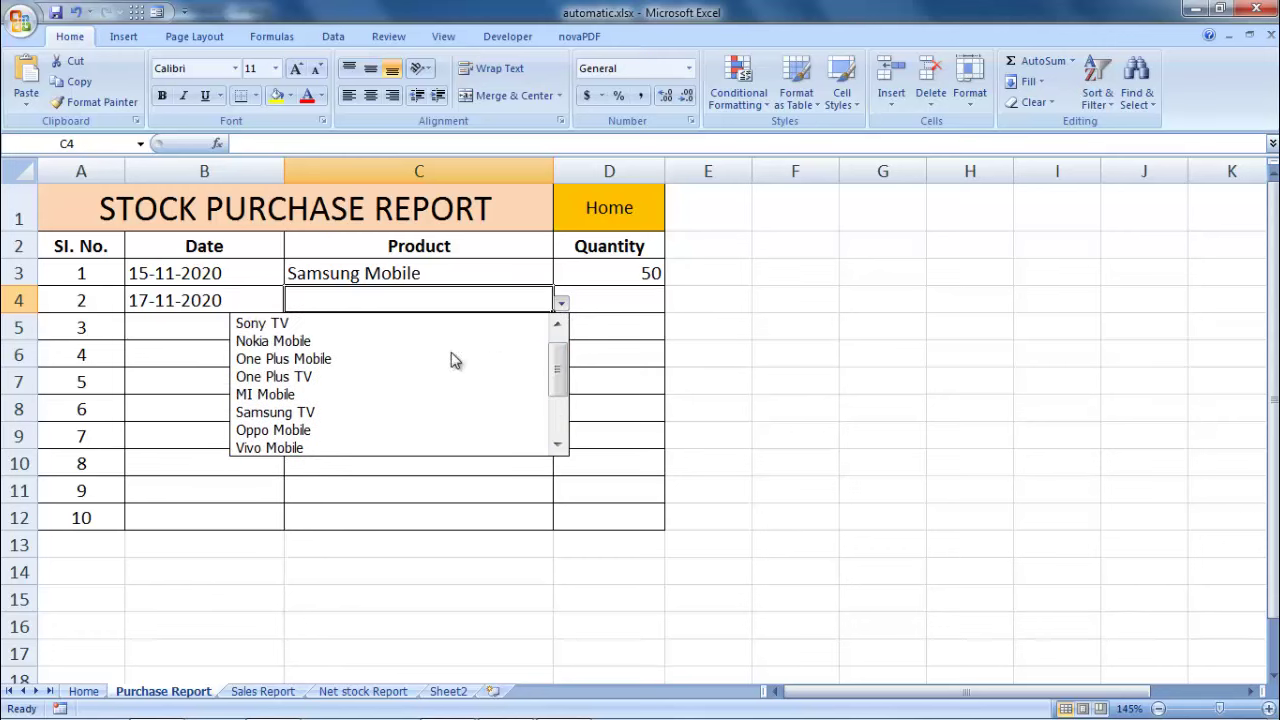
pyautogui.click(346, 343)
pyautogui.click(593, 298)
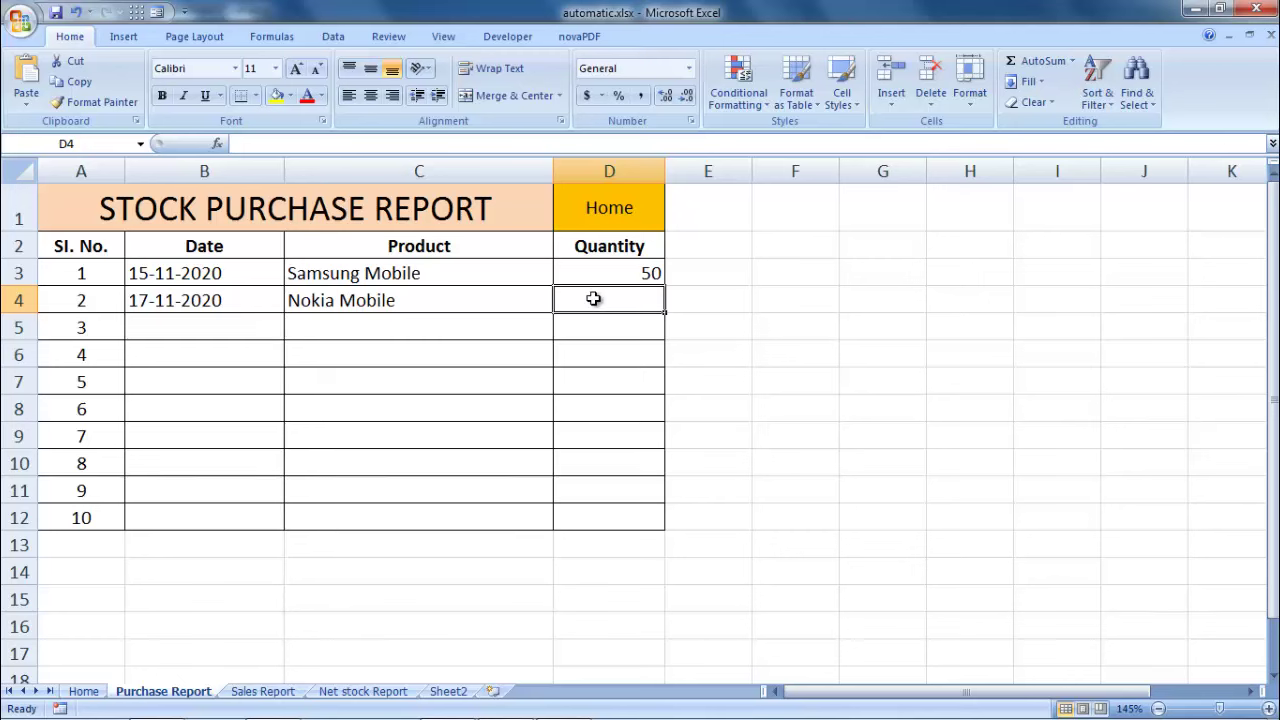
pyautogui.write('30')
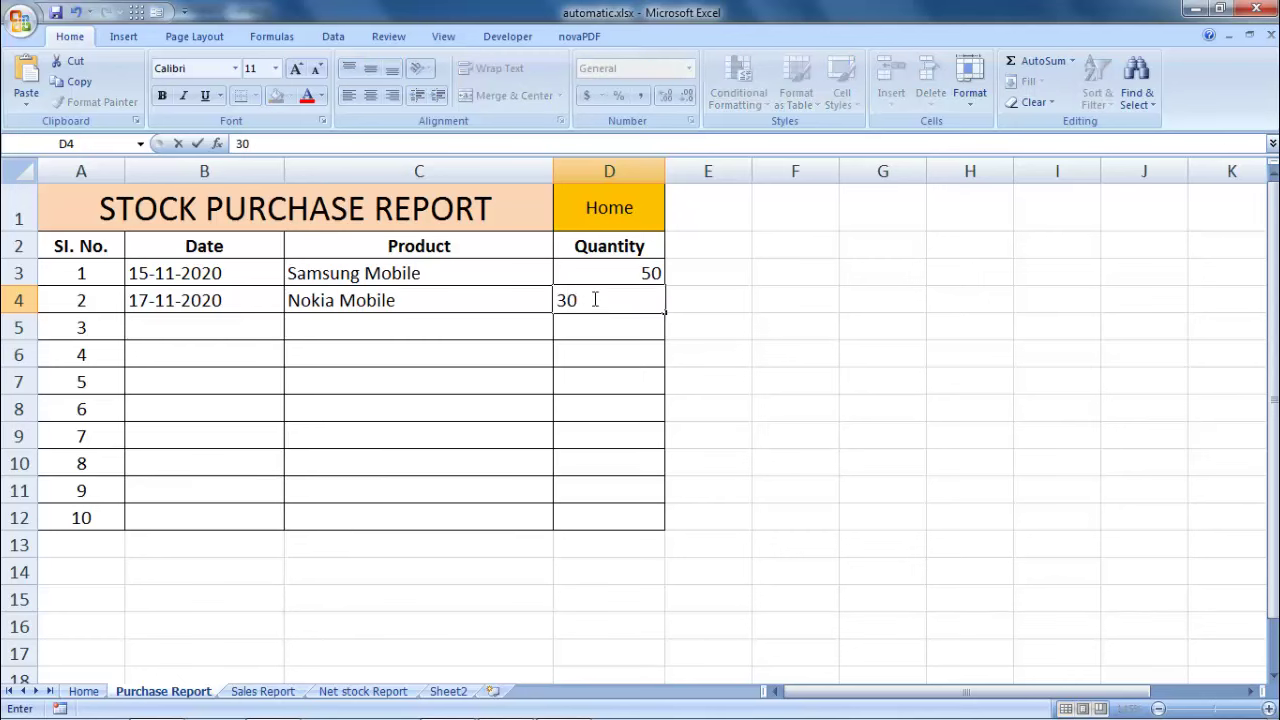
pyautogui.press('Return')
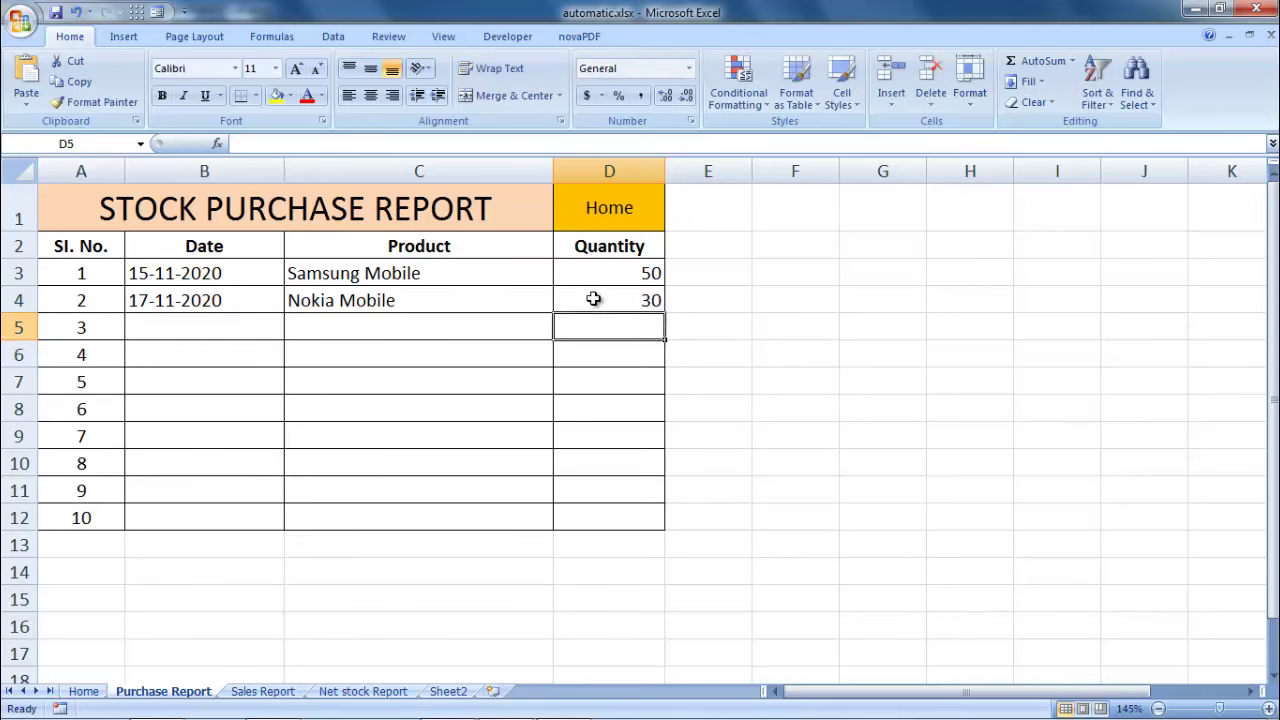
pyautogui.click(262, 691)
# Fill Sales Report row 4 with 18-11-2020, Nokia Mobile and quantity 15
pyautogui.click(217, 317)
pyautogui.write('18-')
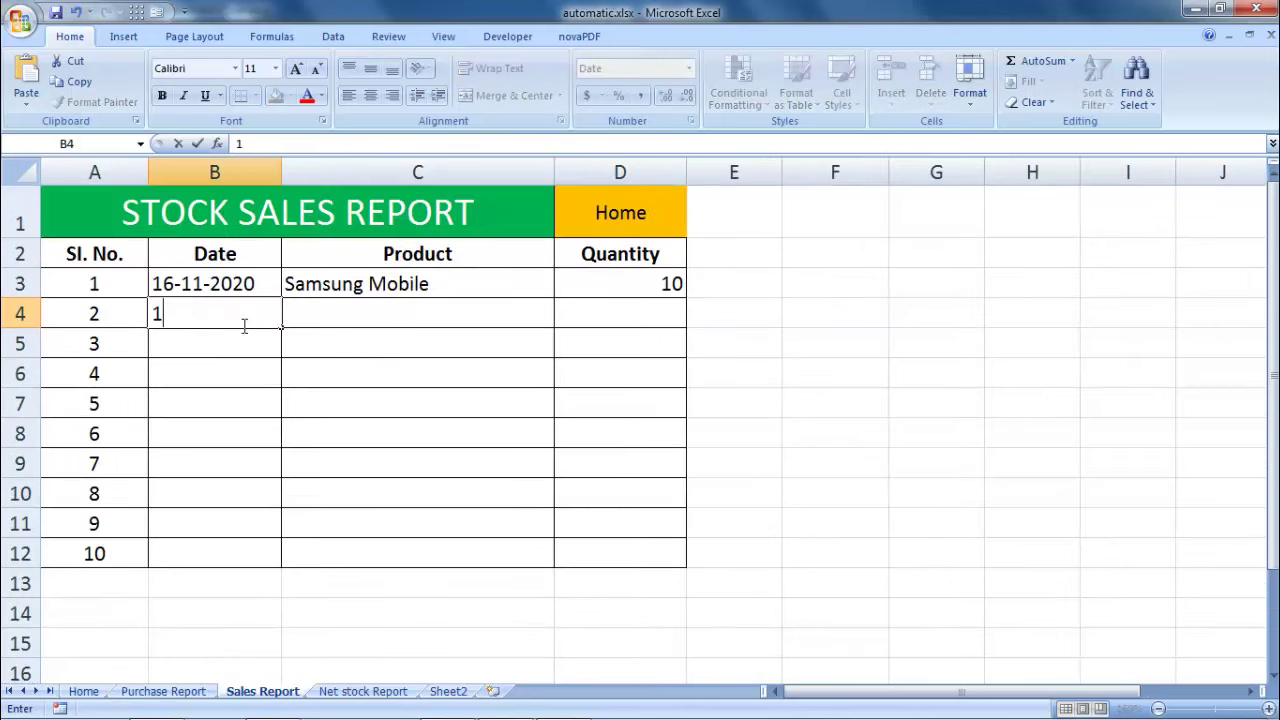
pyautogui.write('11-2')
pyautogui.write('020')
pyautogui.press('Tab')
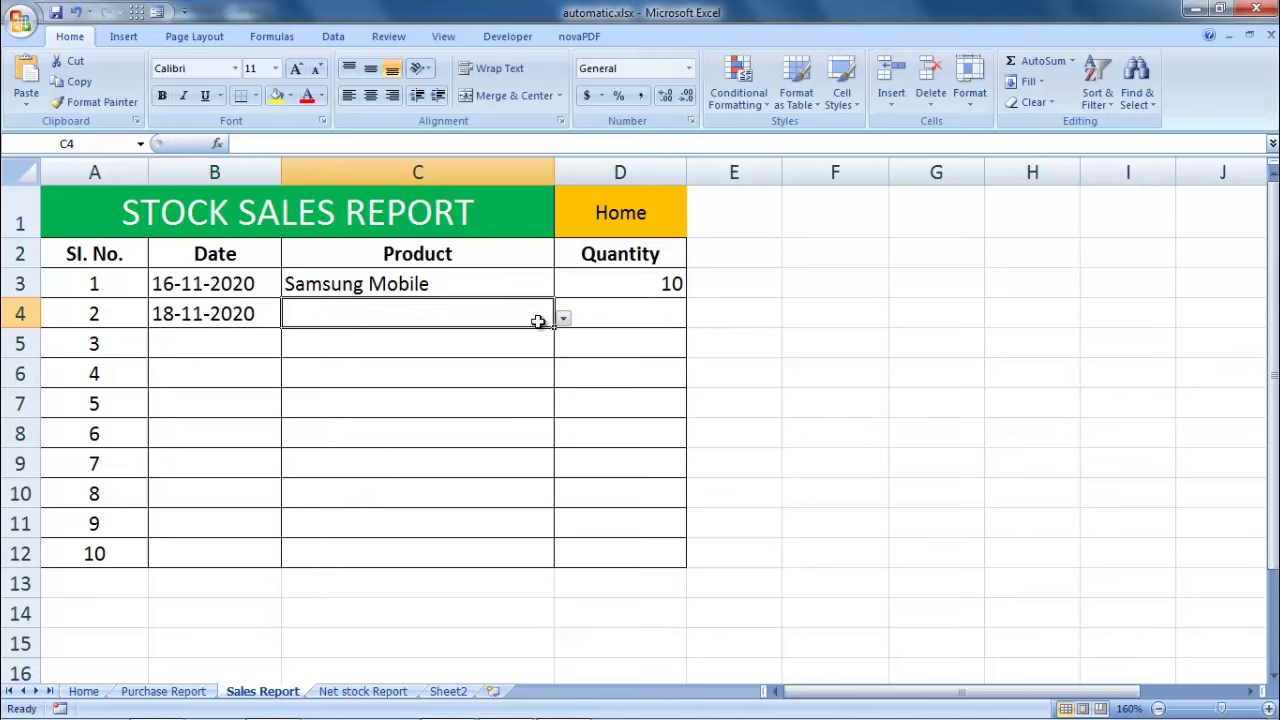
pyautogui.click(563, 320)
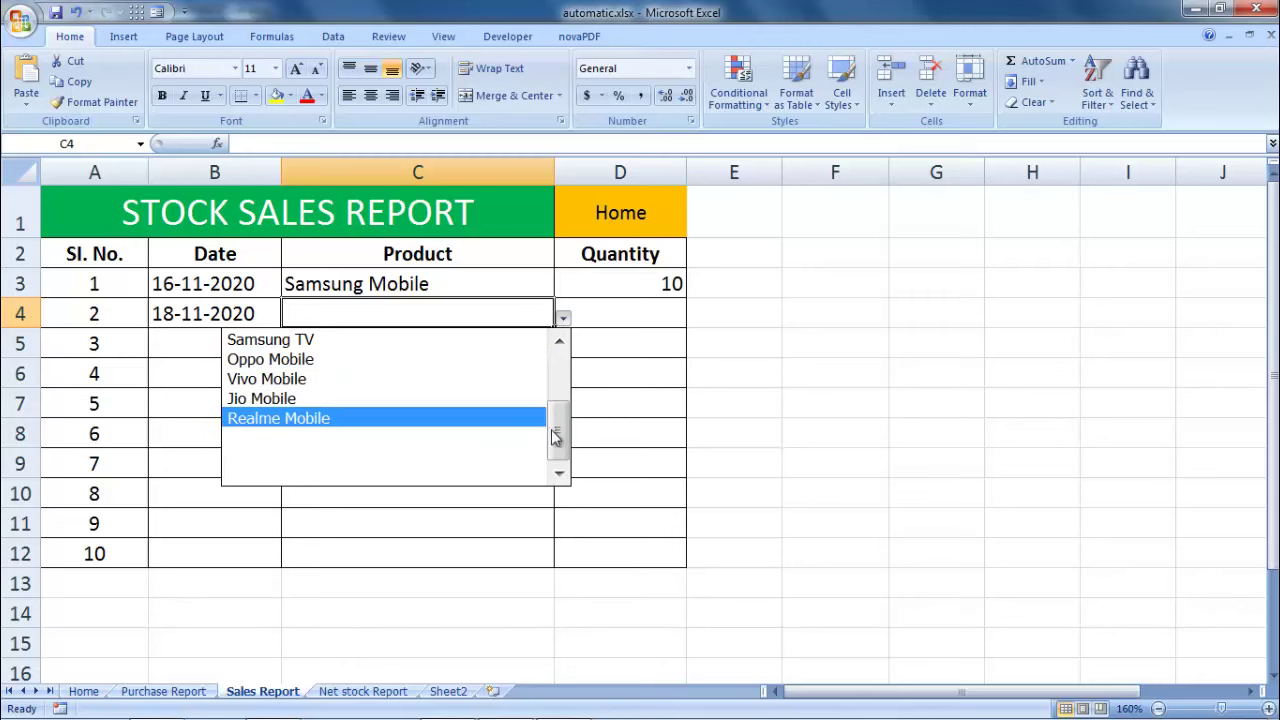
pyautogui.moveTo(557, 430); pyautogui.dragTo(557, 378)
pyautogui.click(393, 379)
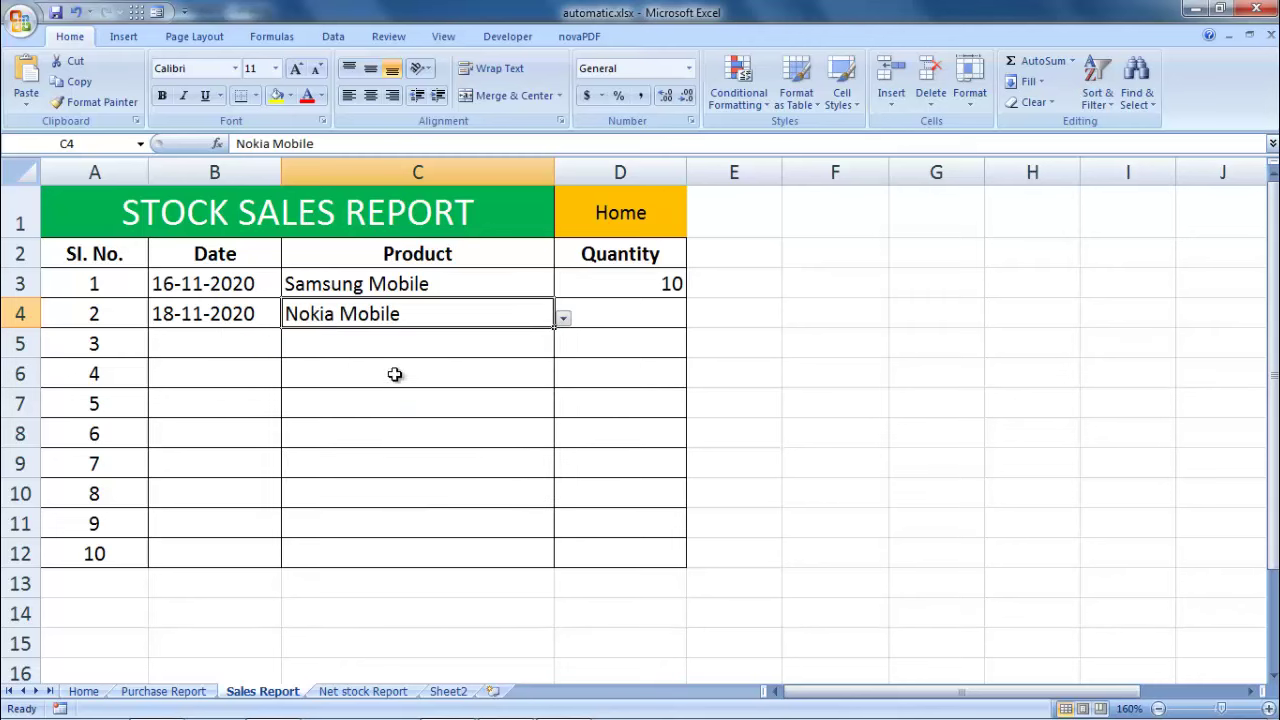
pyautogui.click(640, 313)
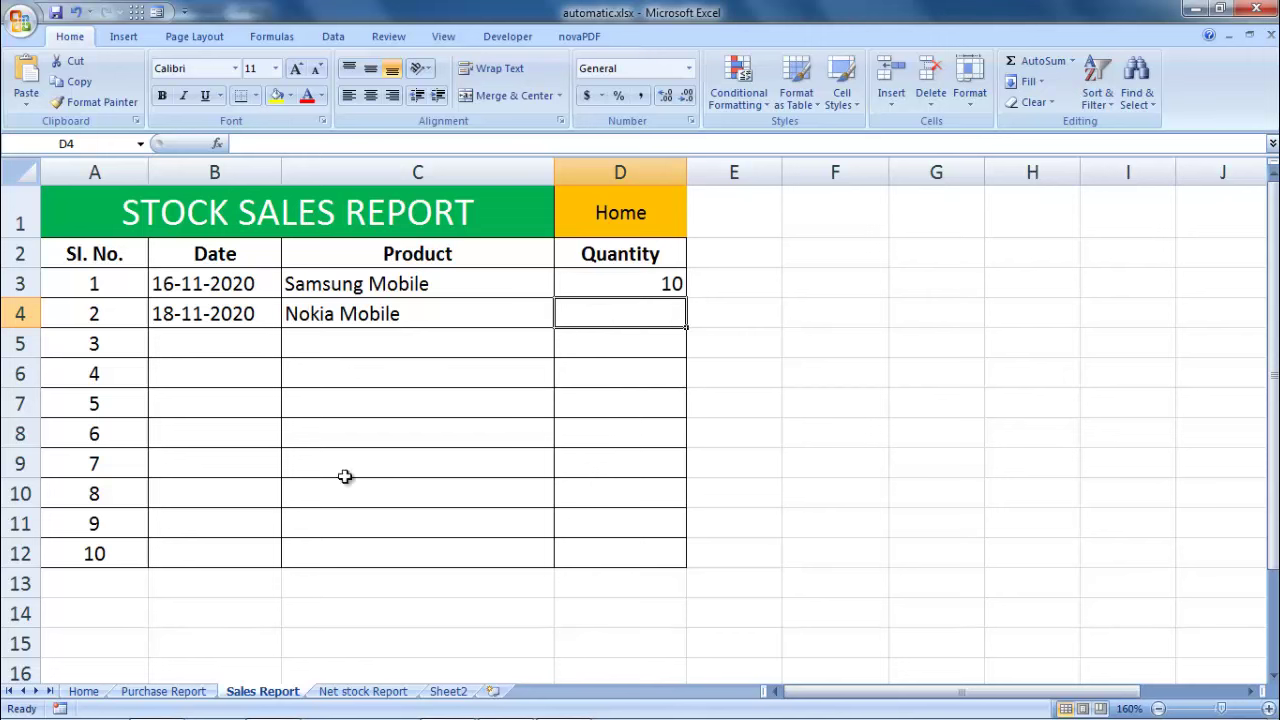
pyautogui.click(182, 692)
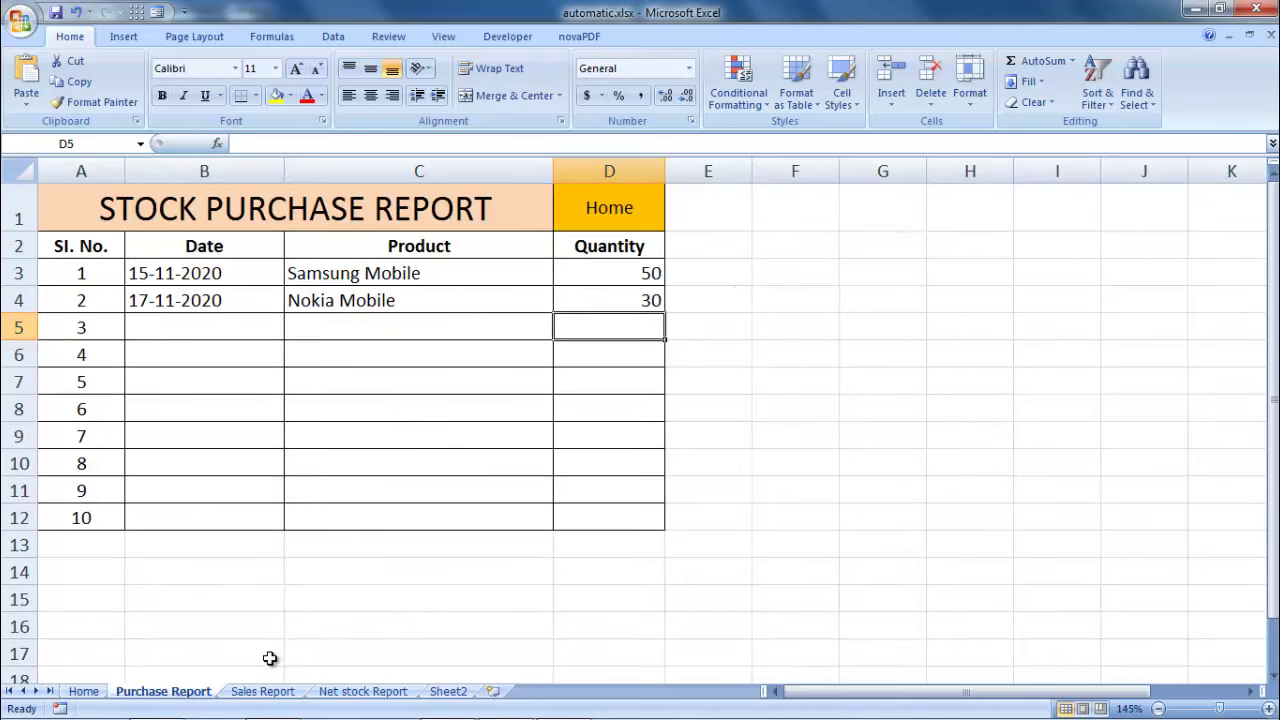
pyautogui.click(262, 692)
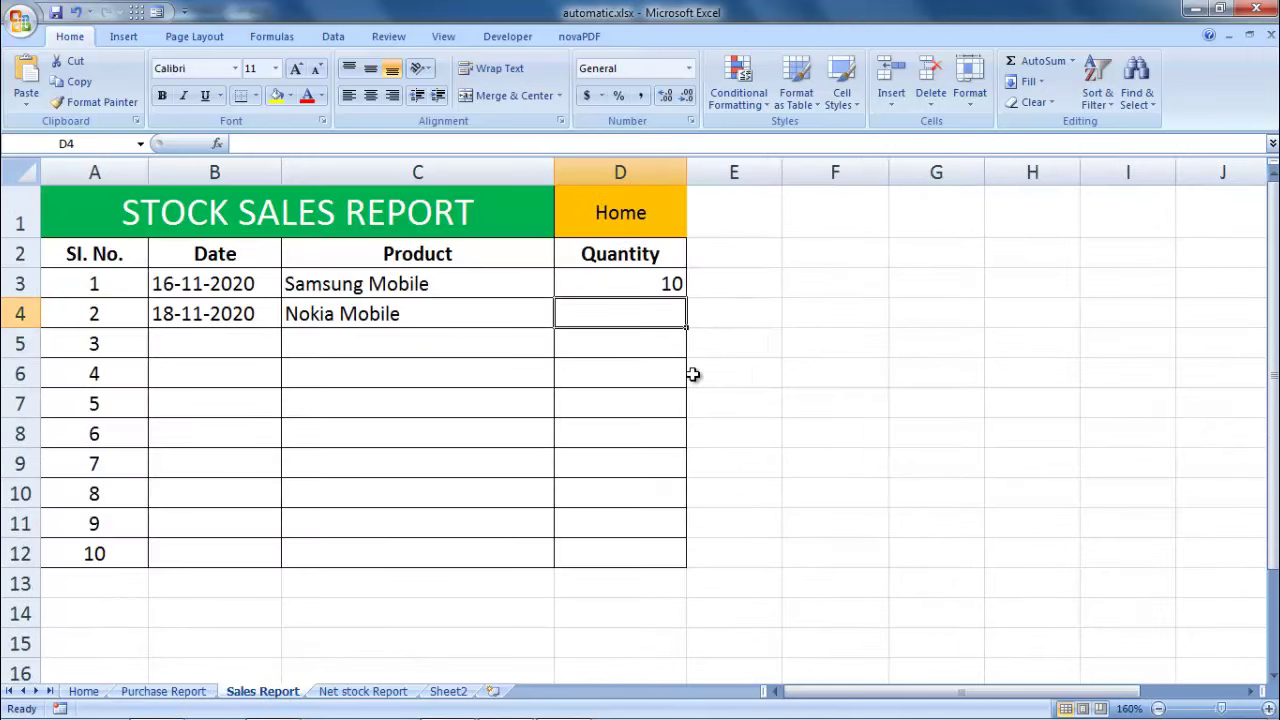
pyautogui.write('15')
pyautogui.press('Return')
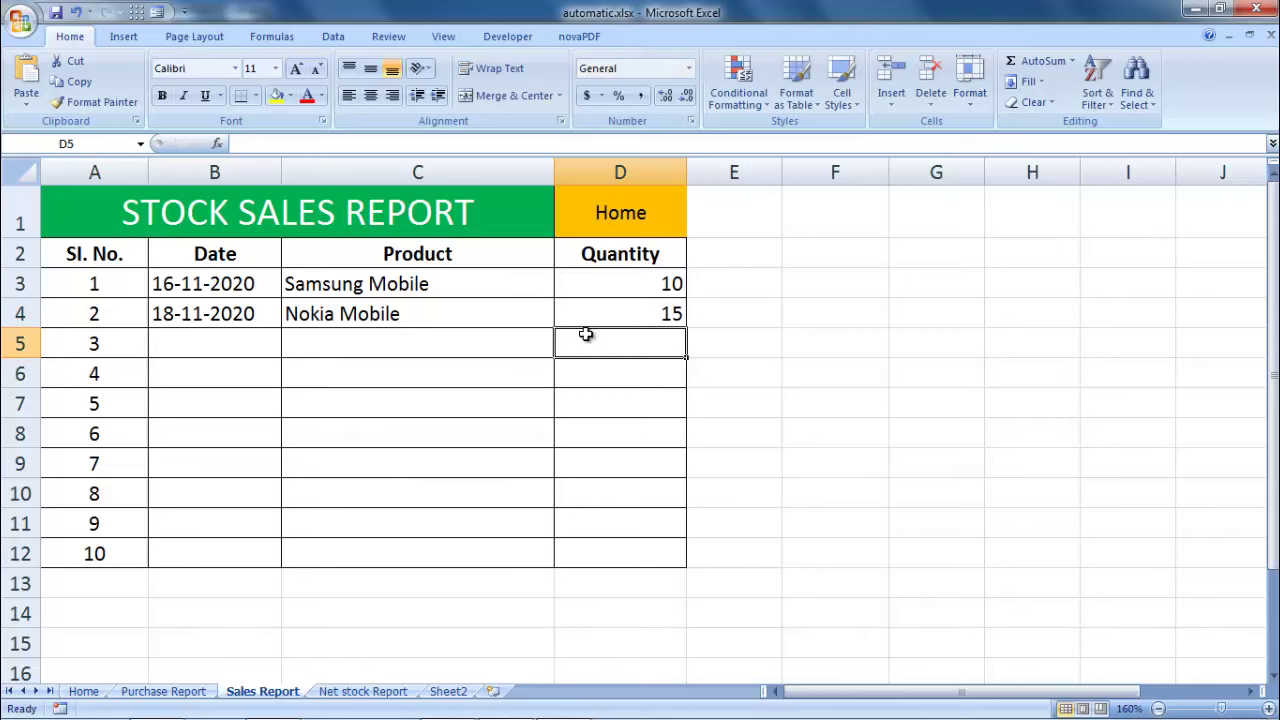
pyautogui.click(388, 692)
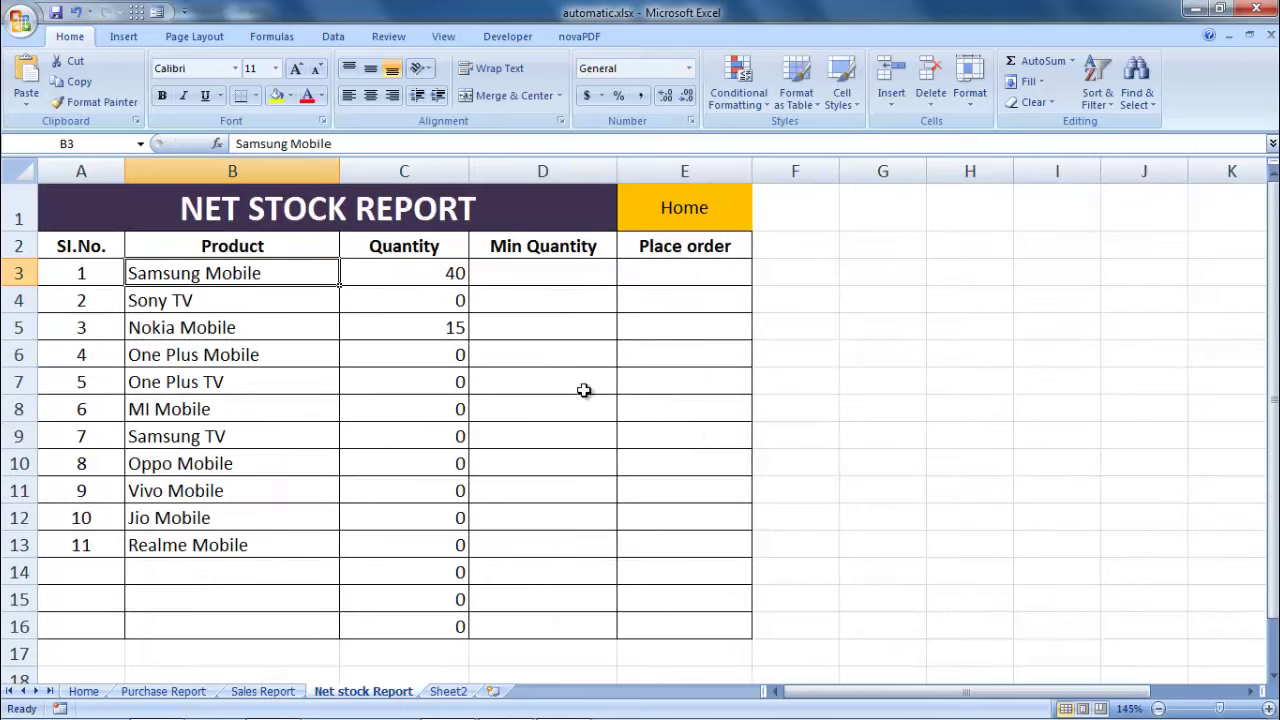
pyautogui.click(450, 327)
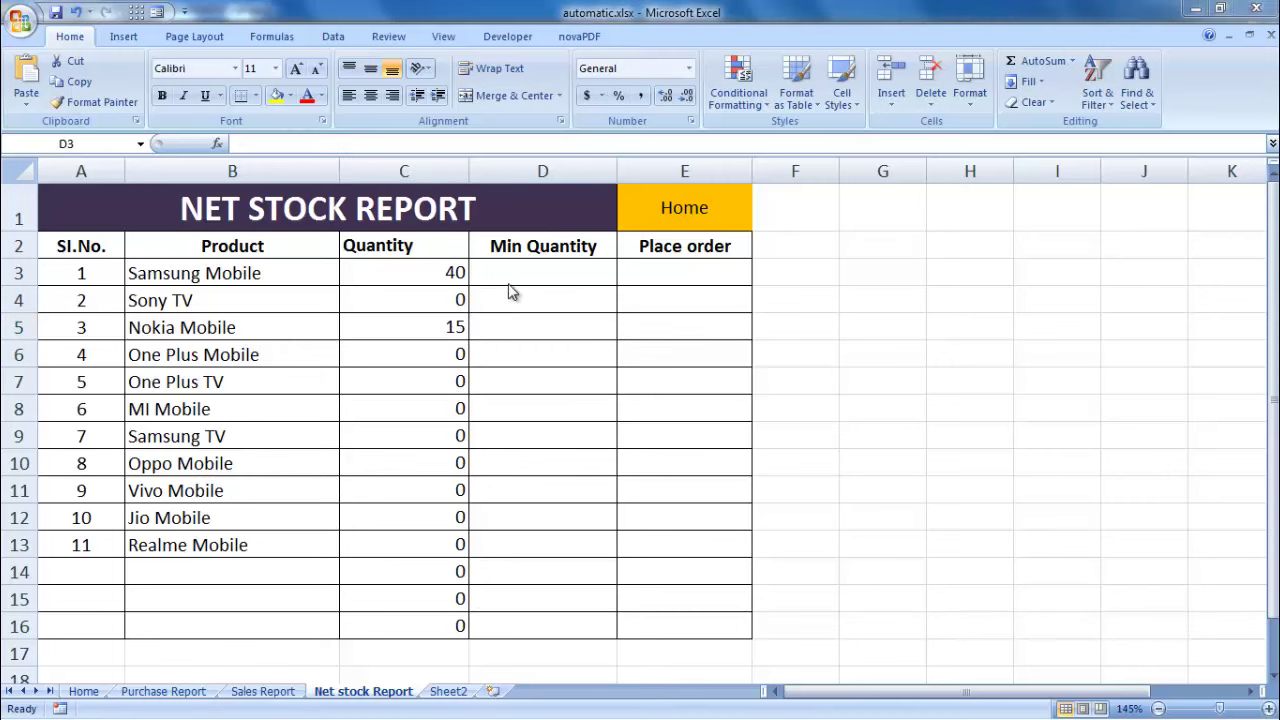
pyautogui.click(550, 280)
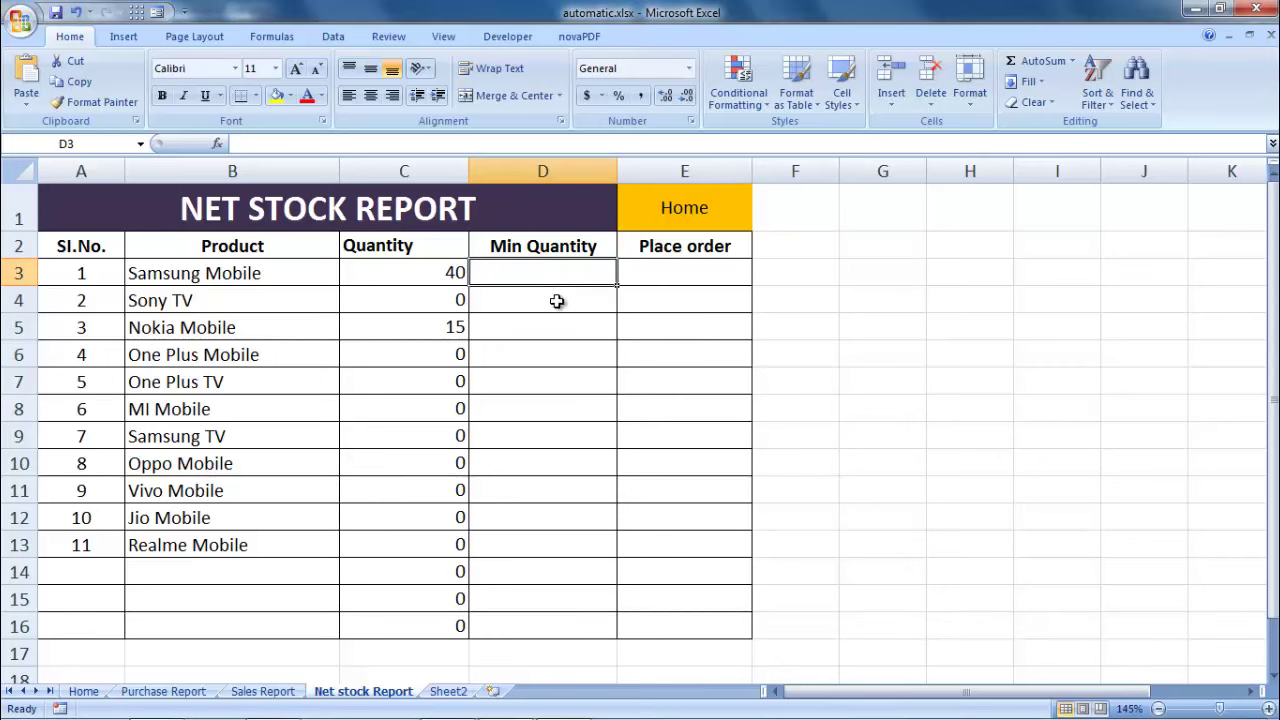
pyautogui.click(557, 300)
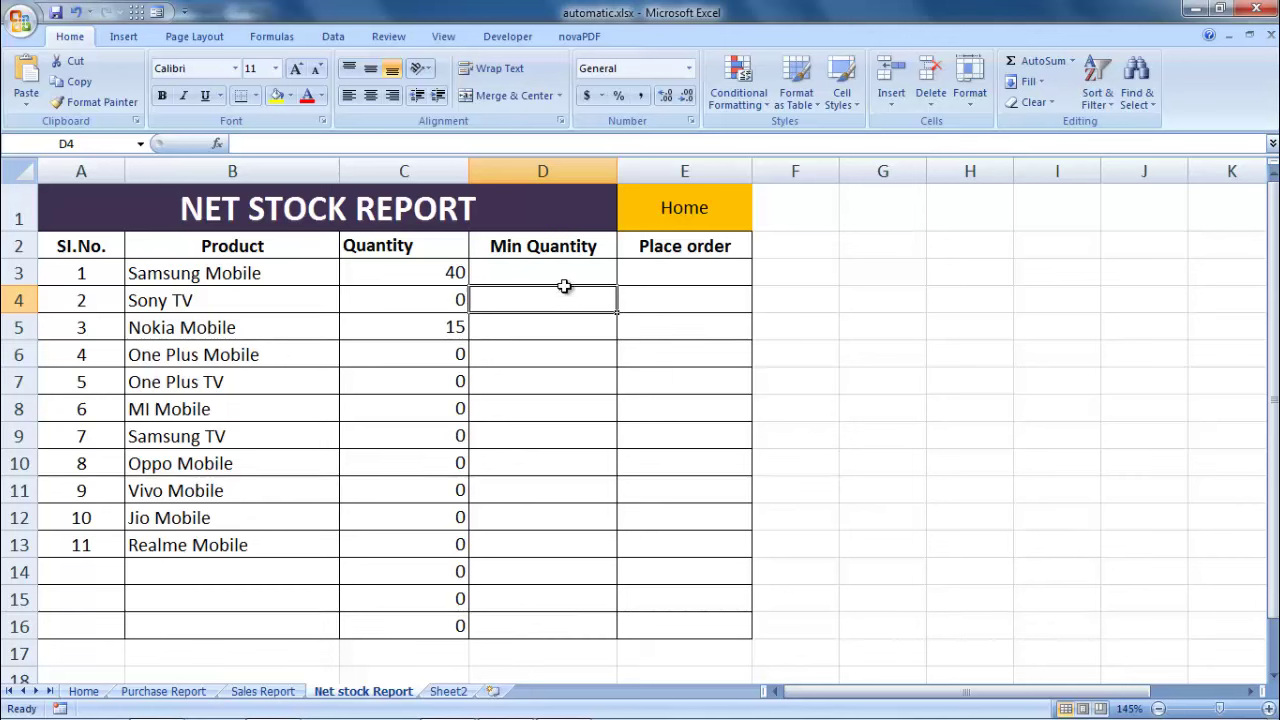
pyautogui.click(684, 280)
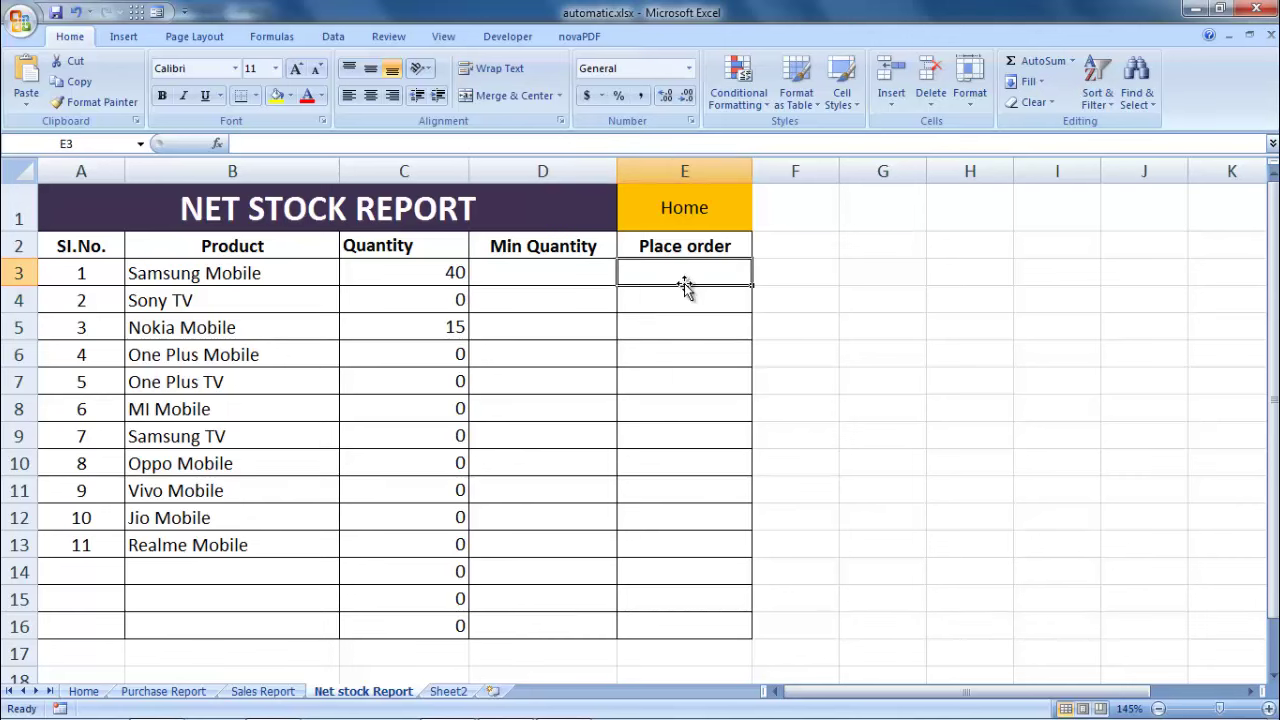
# Enter 5 as Samsung Mobile's Min Quantity in D3
pyautogui.click(562, 282)
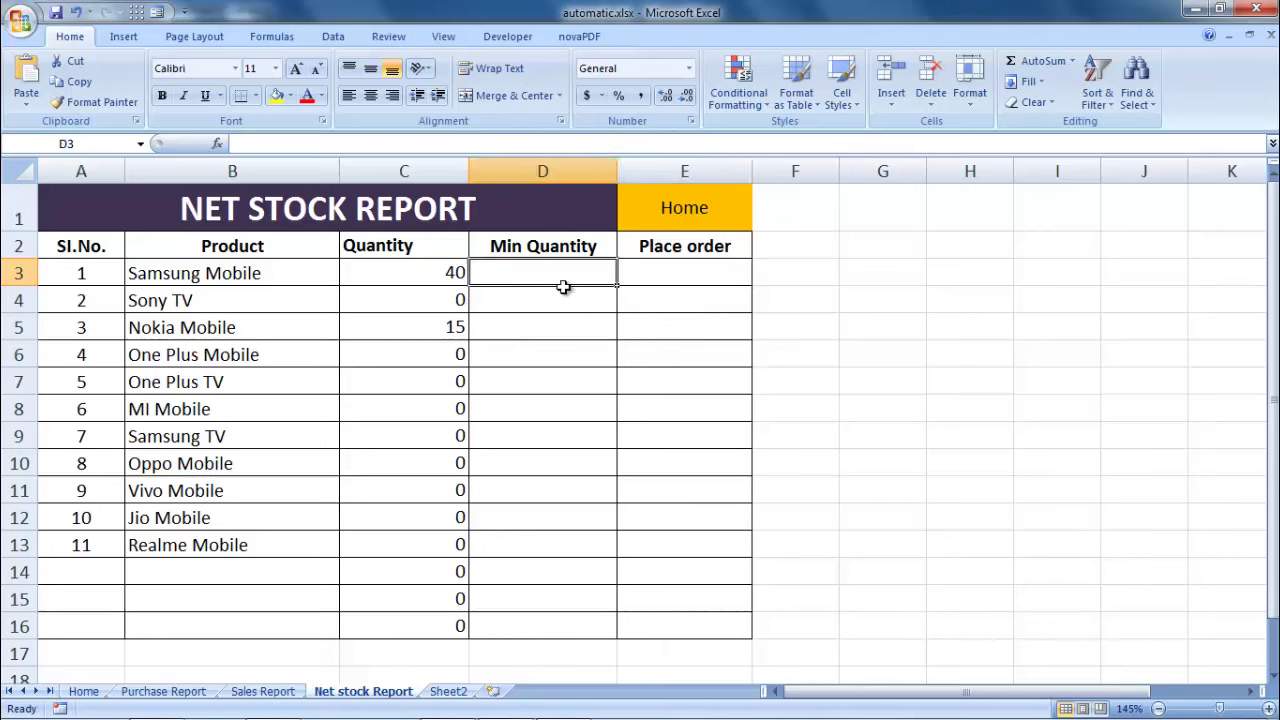
pyautogui.write('5')
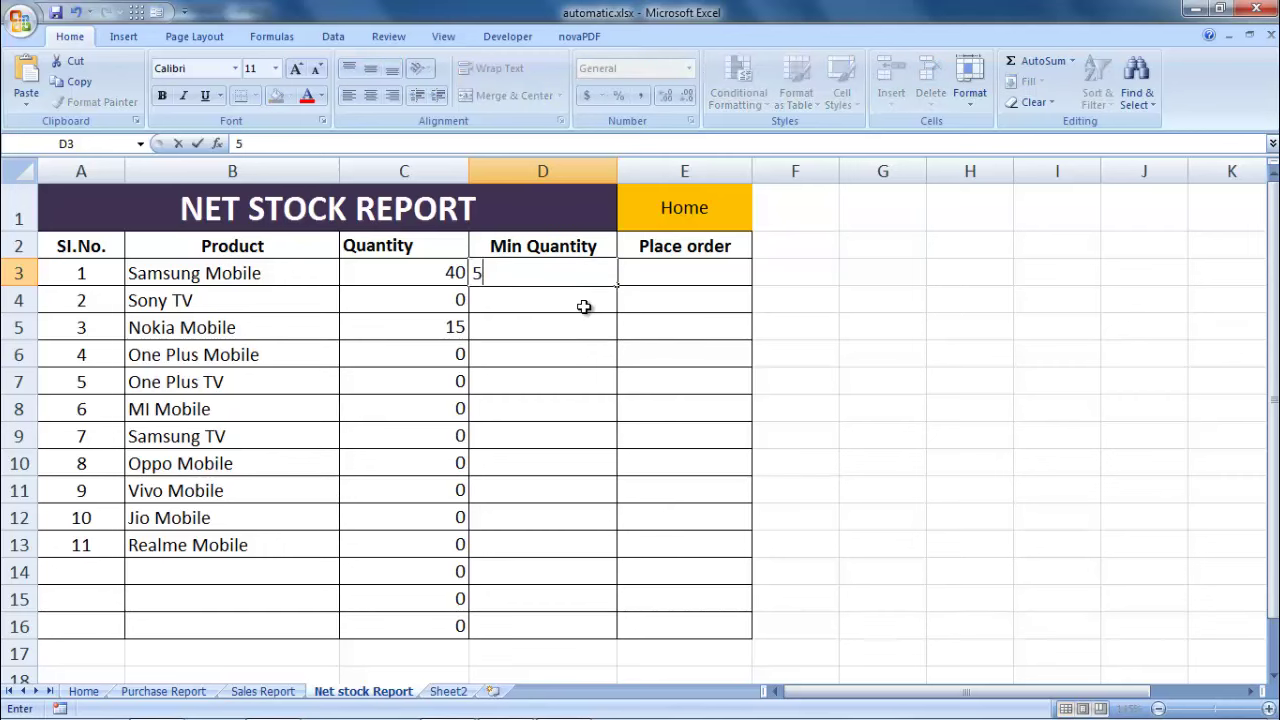
pyautogui.press('Tab')
pyautogui.press('Left')
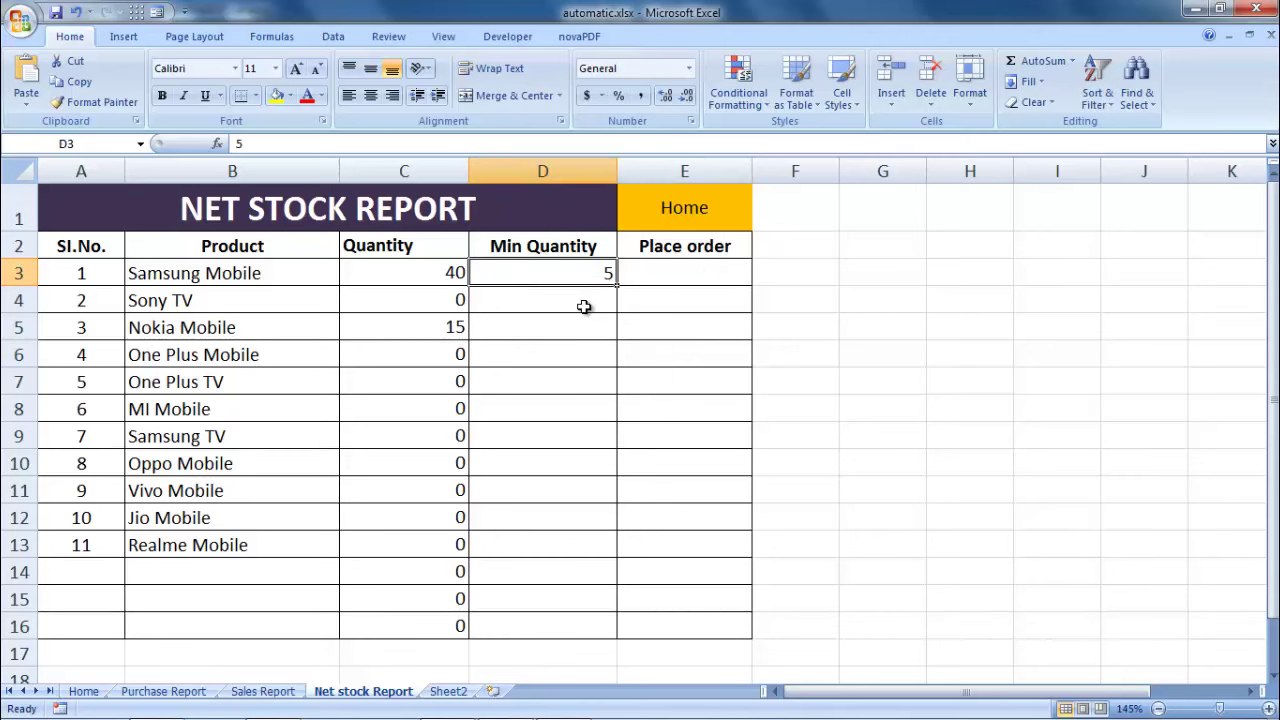
pyautogui.click(457, 280)
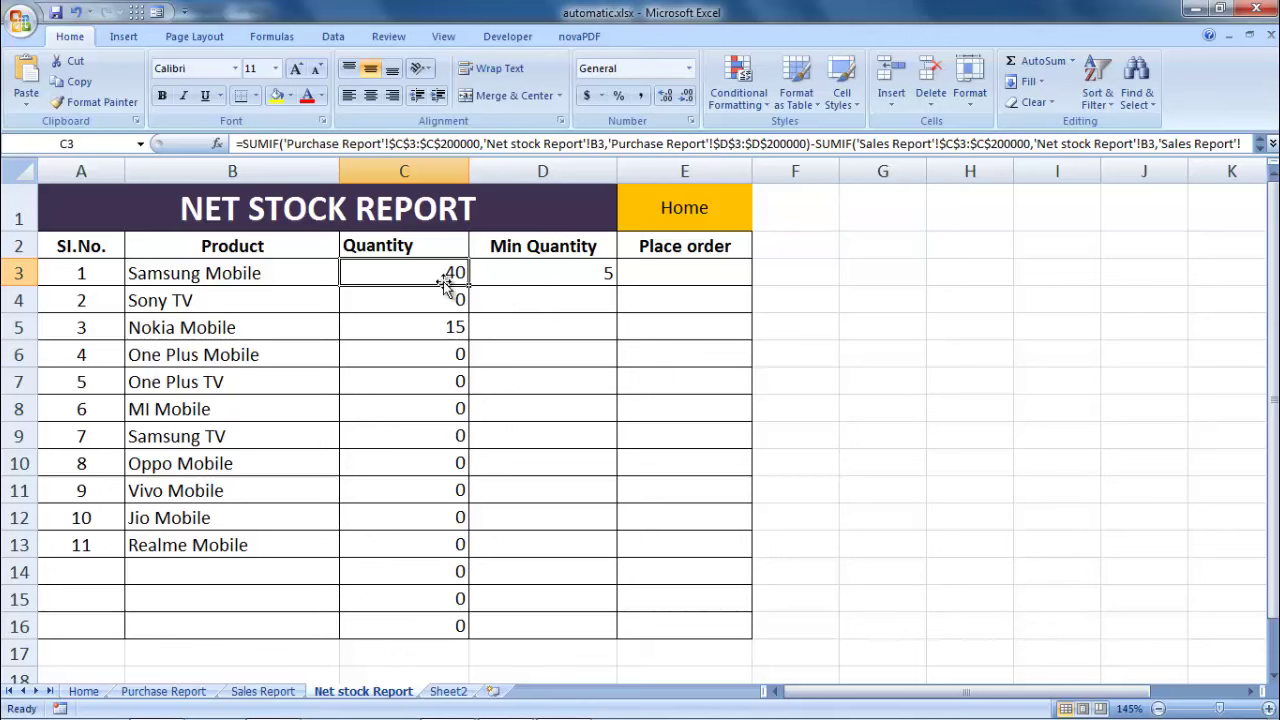
# Start the reorder flag formula =IF( in Place order cell E3
pyautogui.click(575, 275)
pyautogui.click(669, 273)
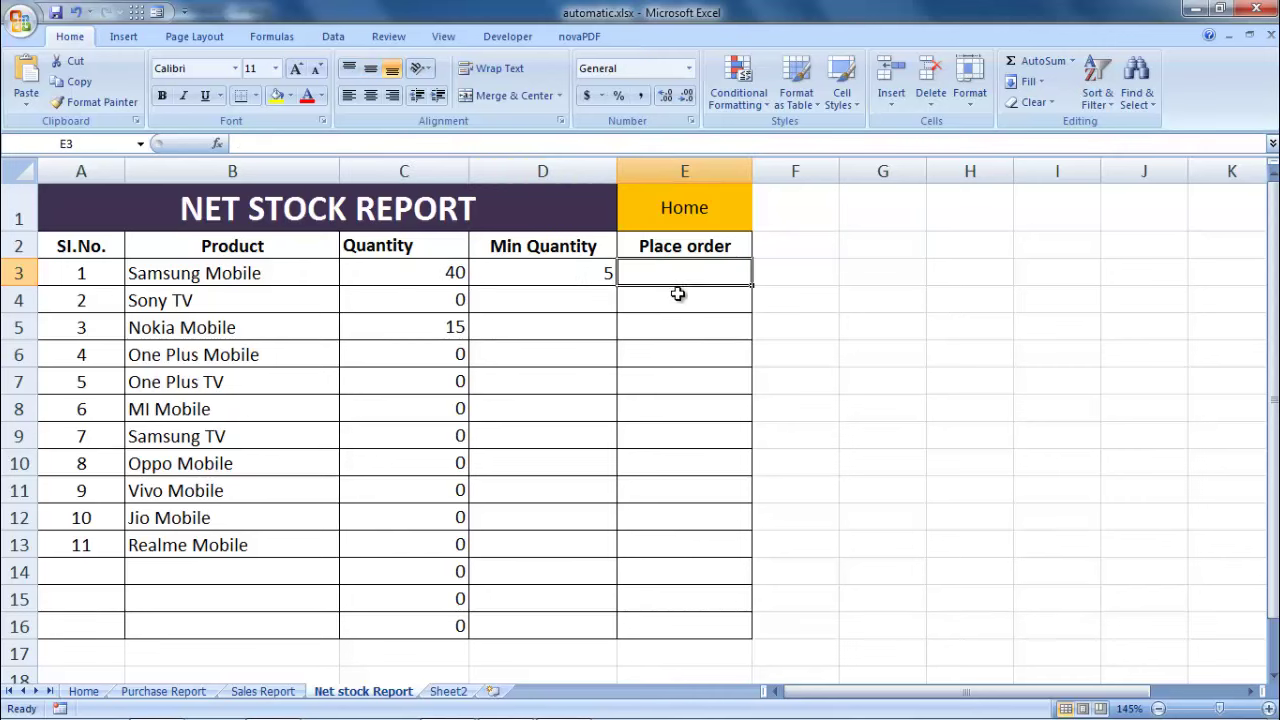
pyautogui.click(660, 300)
pyautogui.click(598, 273)
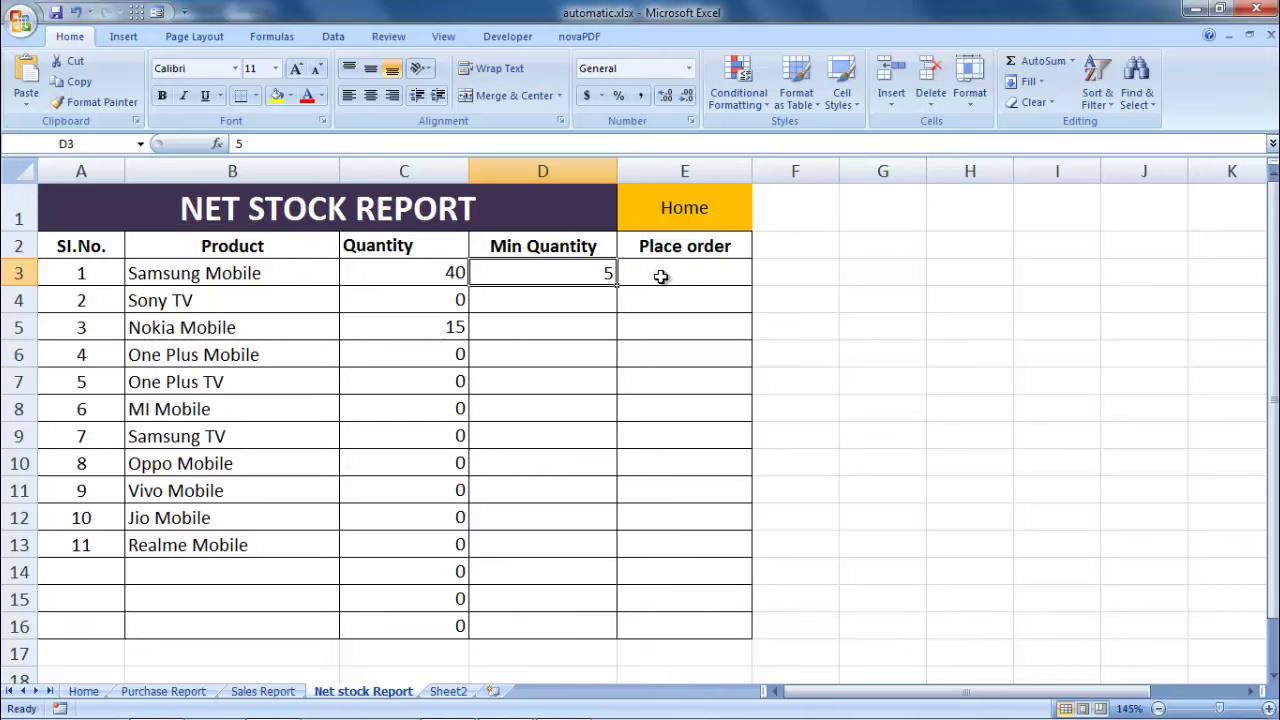
pyautogui.click(660, 277)
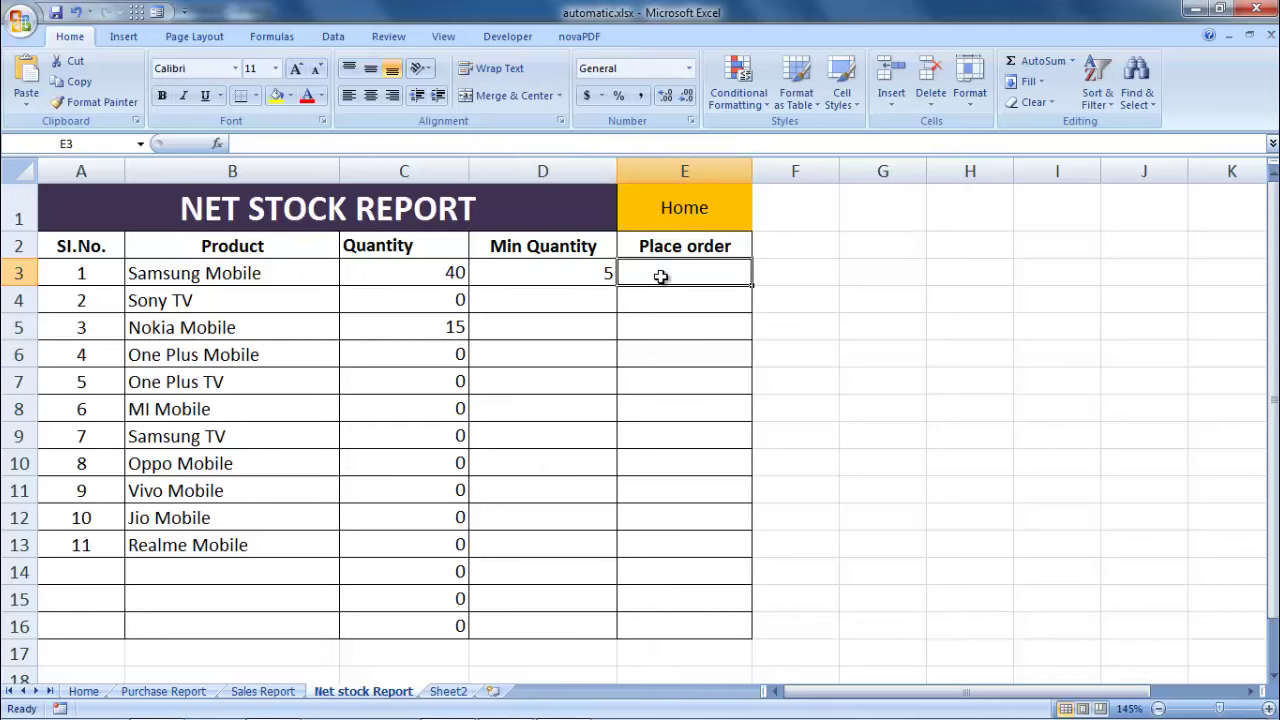
pyautogui.write('=I')
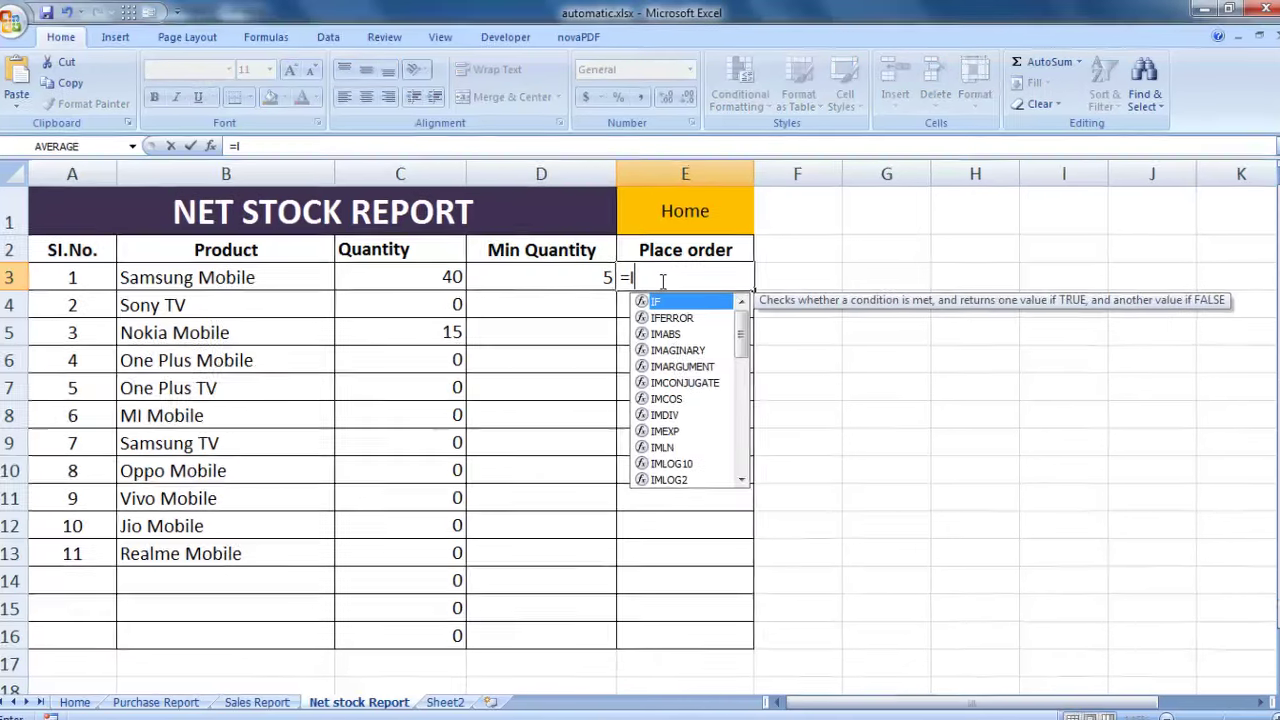
pyautogui.write('F')
pyautogui.write('(')
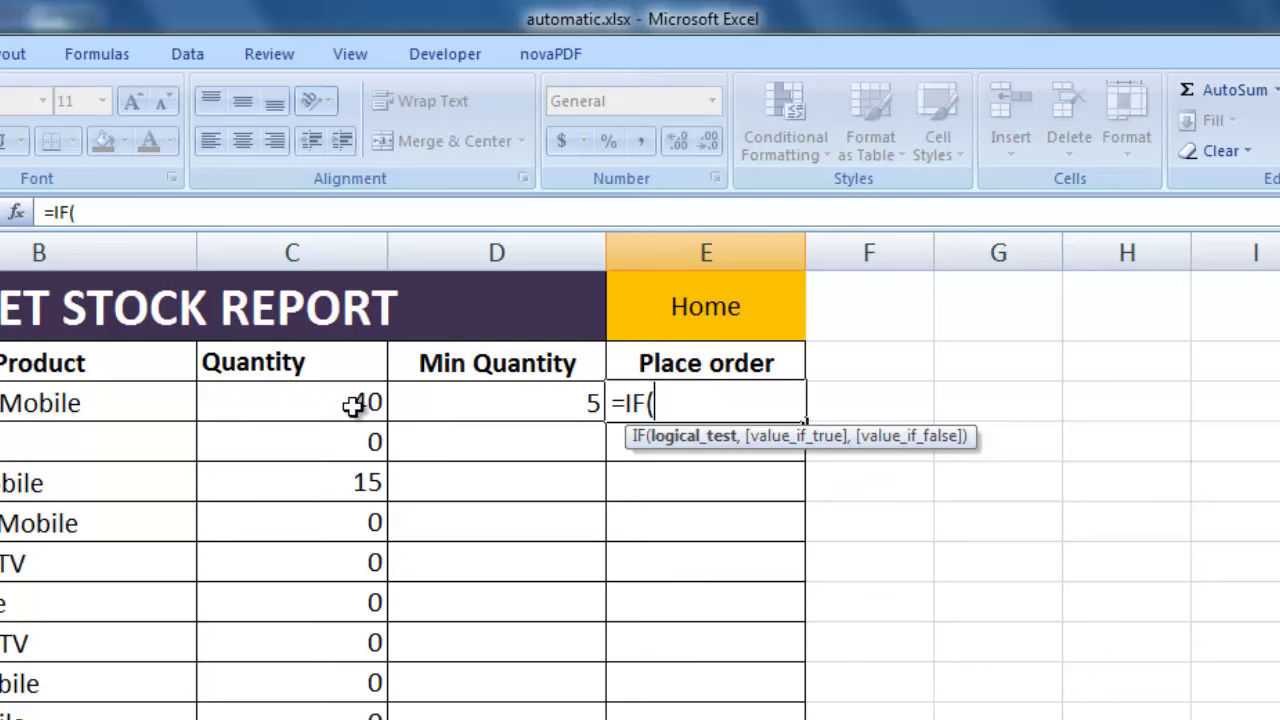
# Enter =IF(C3<=D3,"PLACE ORDER","") in E3; it stays blank since 40 exceeds the minimum 5
pyautogui.click(354, 404)
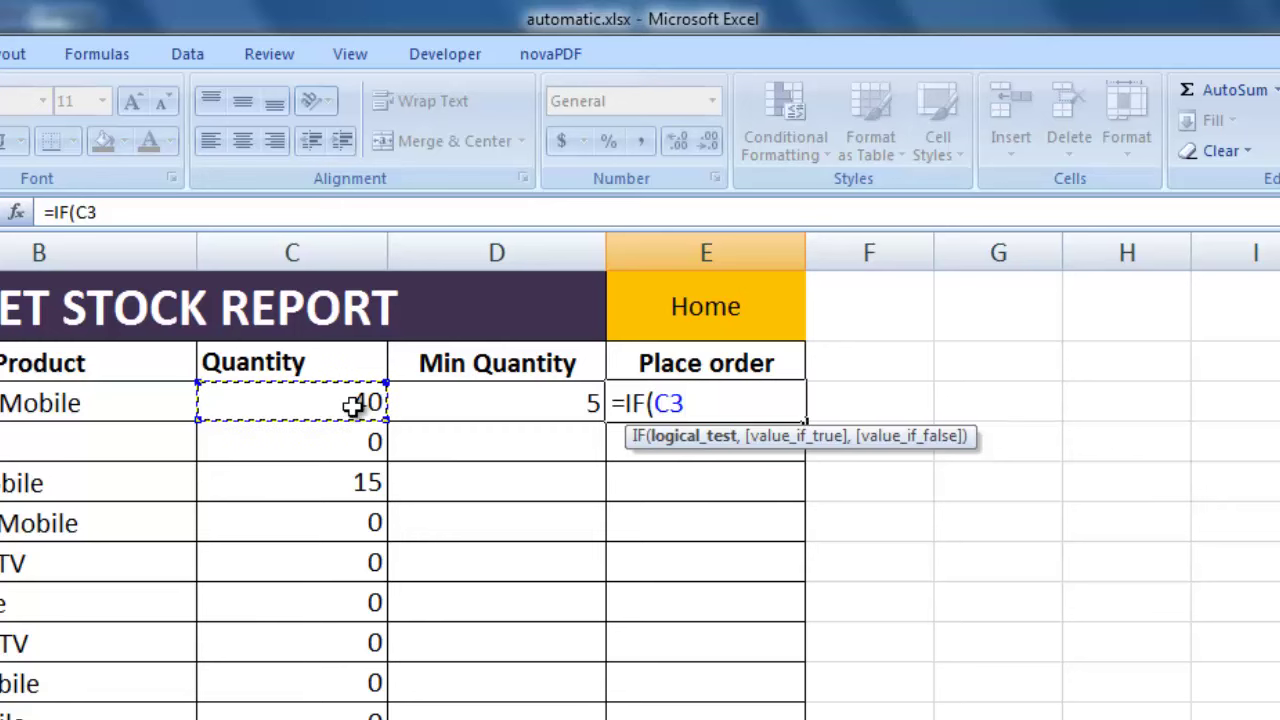
pyautogui.write('<')
pyautogui.write('=')
pyautogui.click(566, 404)
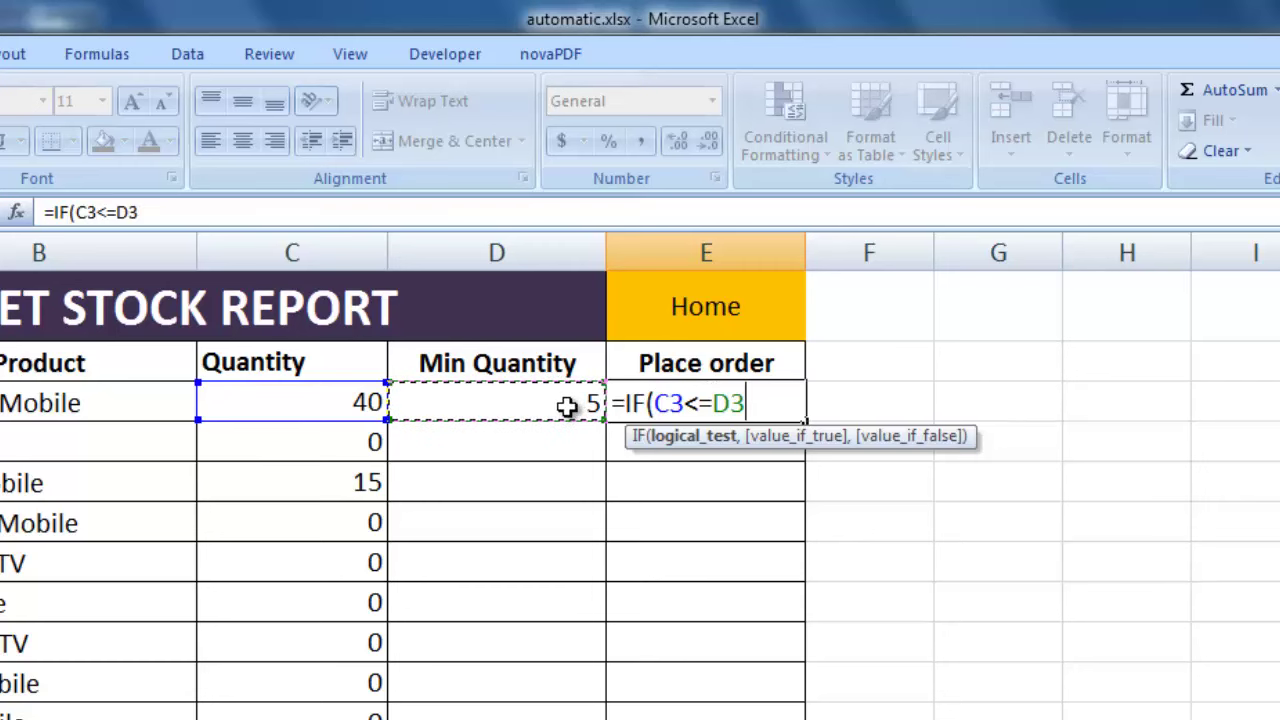
pyautogui.write(',')
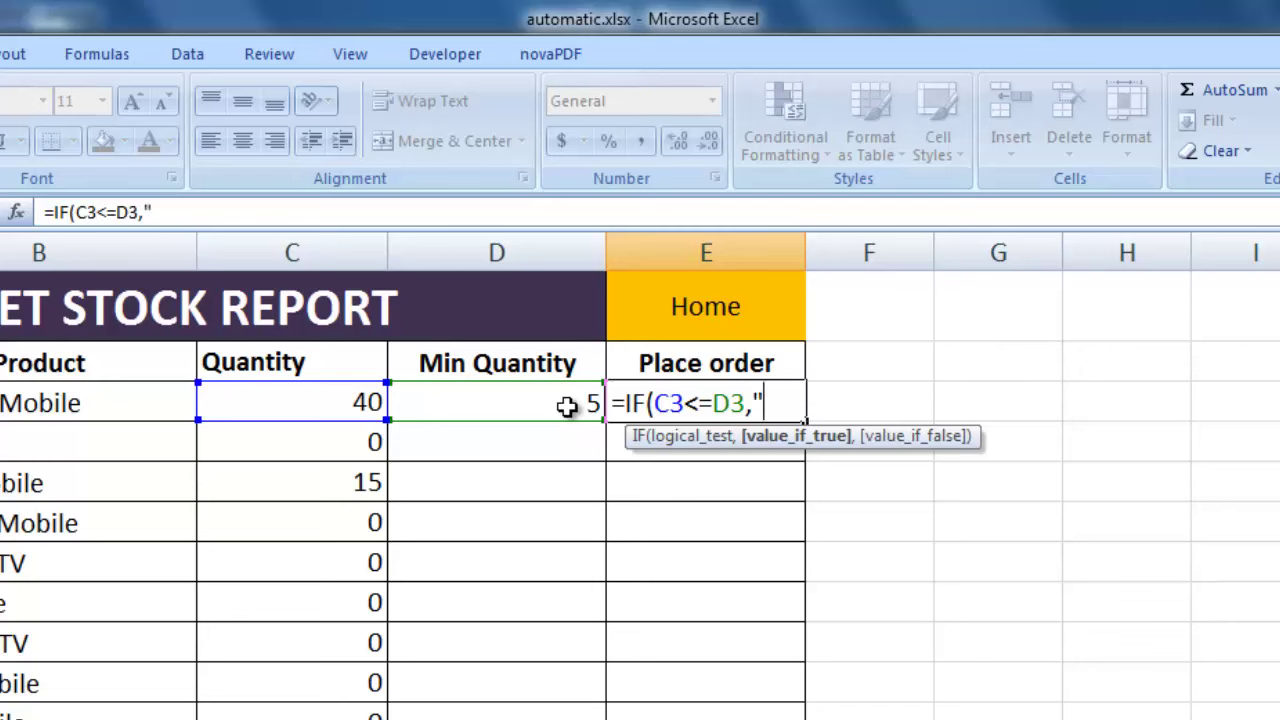
pyautogui.write('P')
pyautogui.press('BackSpace')
pyautogui.write('PLACE OR')
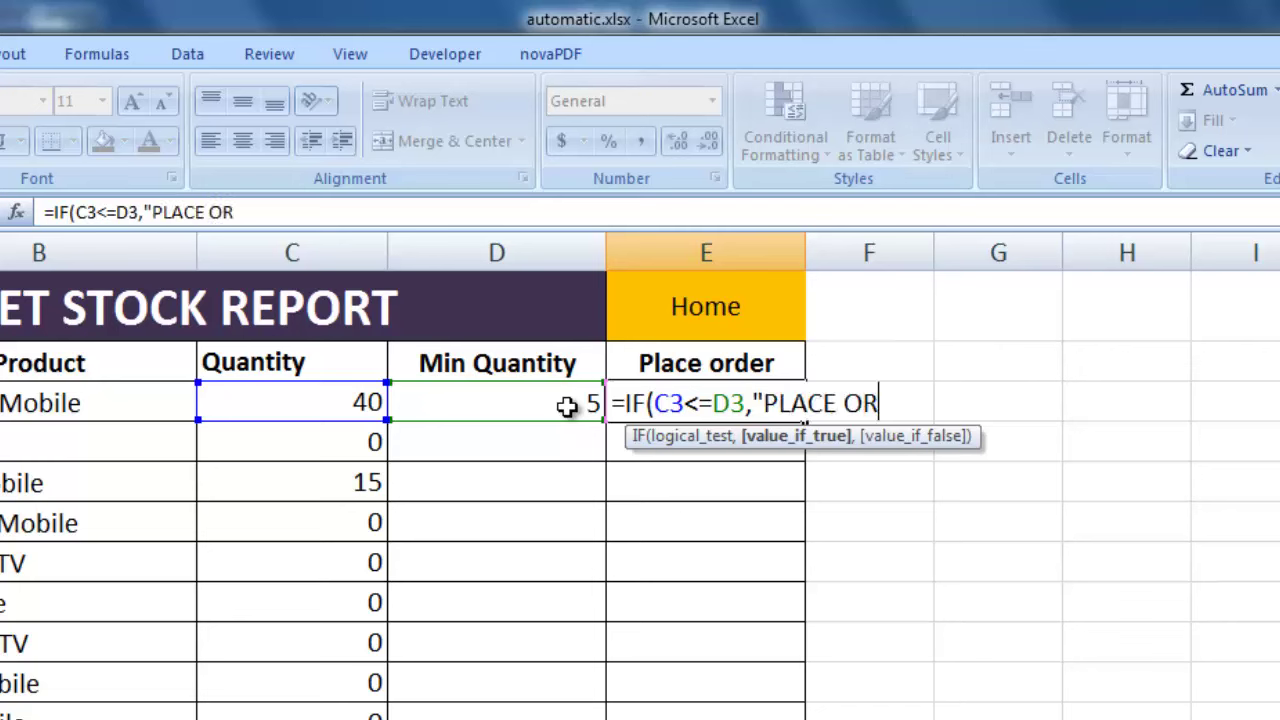
pyautogui.write('DER')
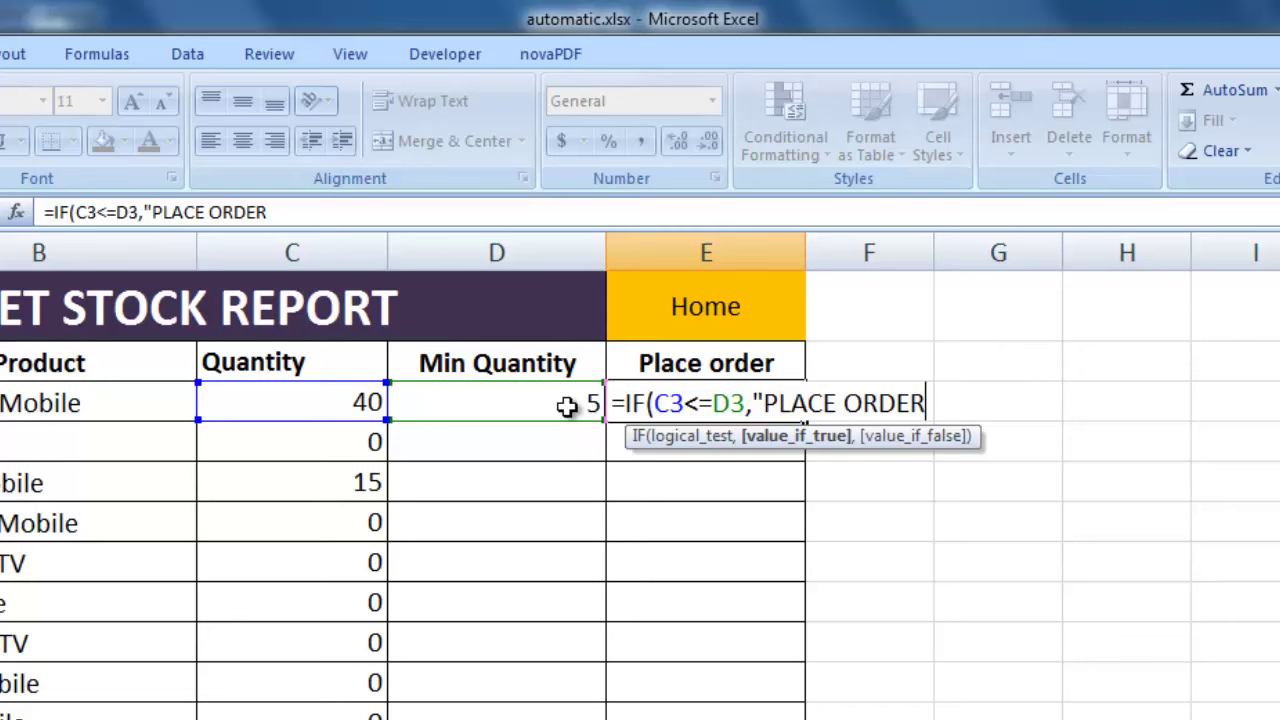
pyautogui.write('"')
pyautogui.write(',')
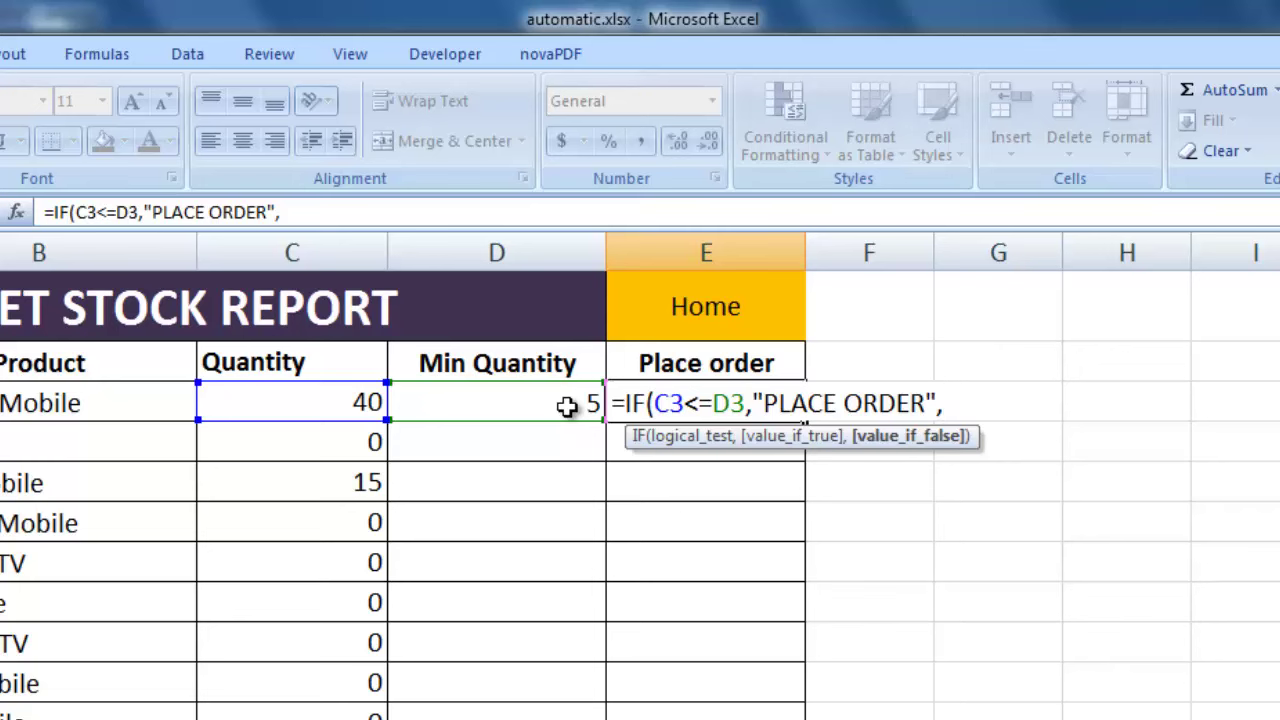
pyautogui.write('"')
pyautogui.write('"')
pyautogui.write(')')
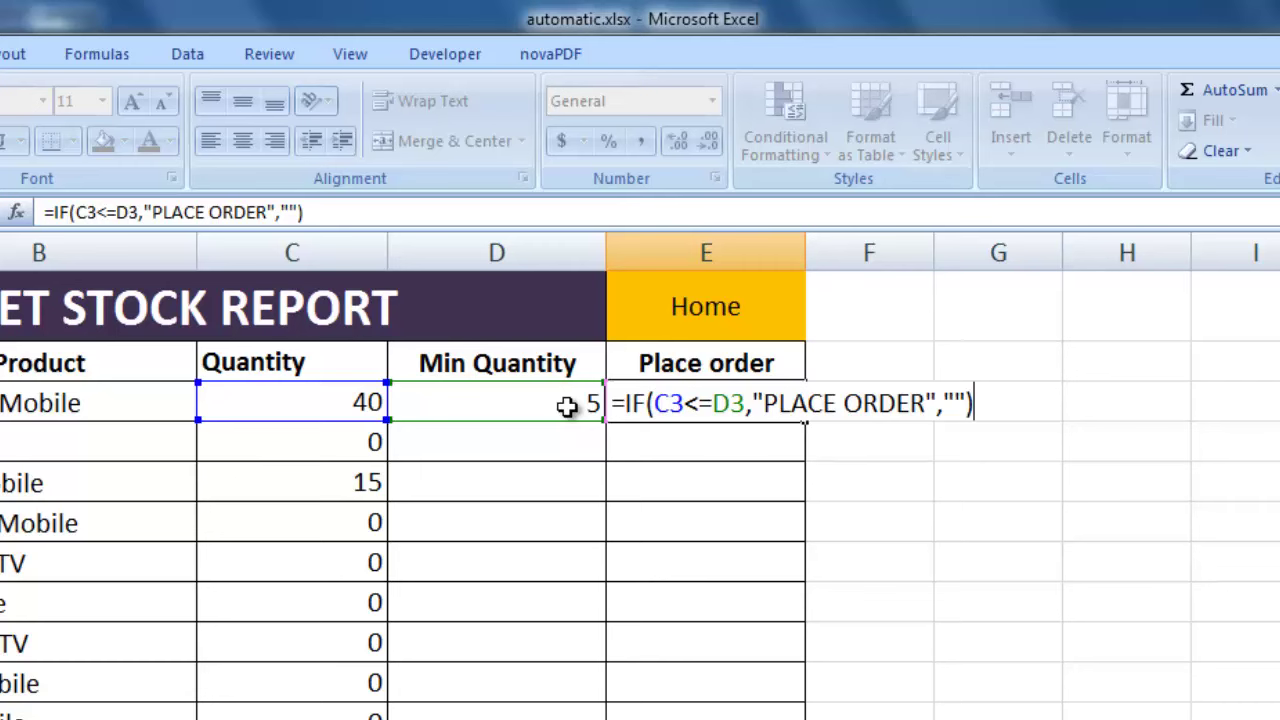
pyautogui.press('Return')
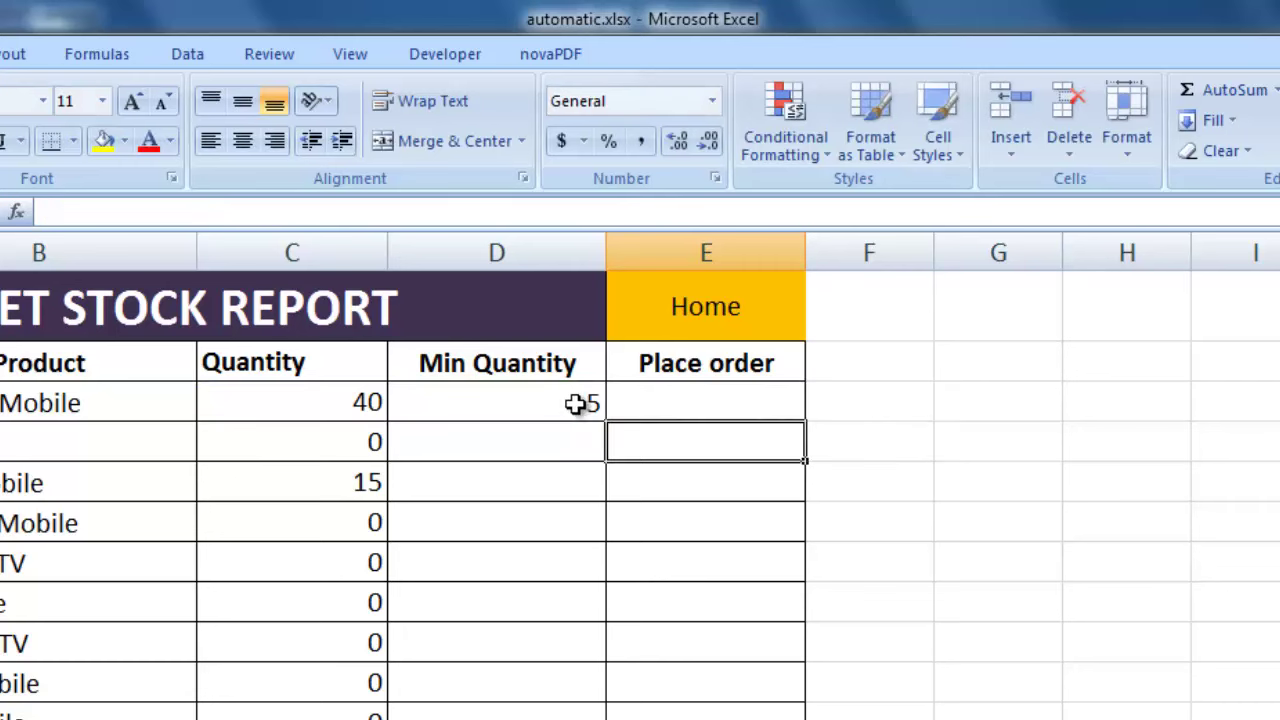
pyautogui.click(690, 400)
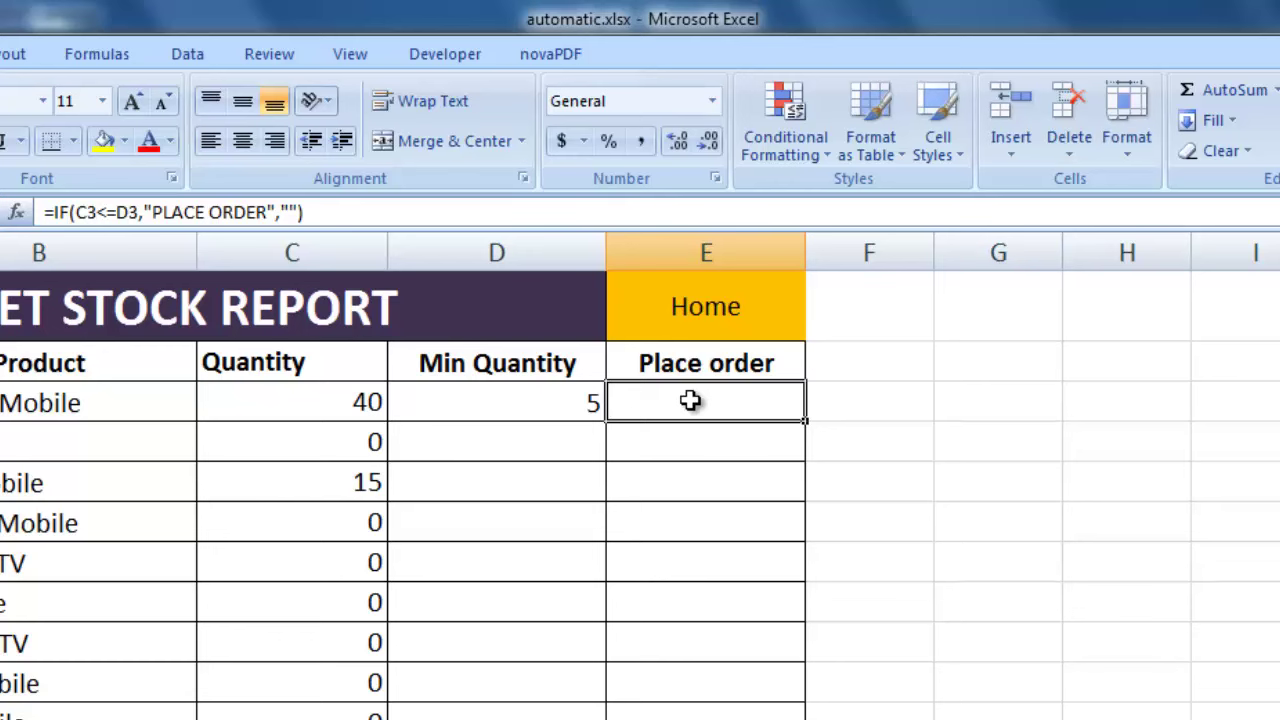
pyautogui.click(351, 403)
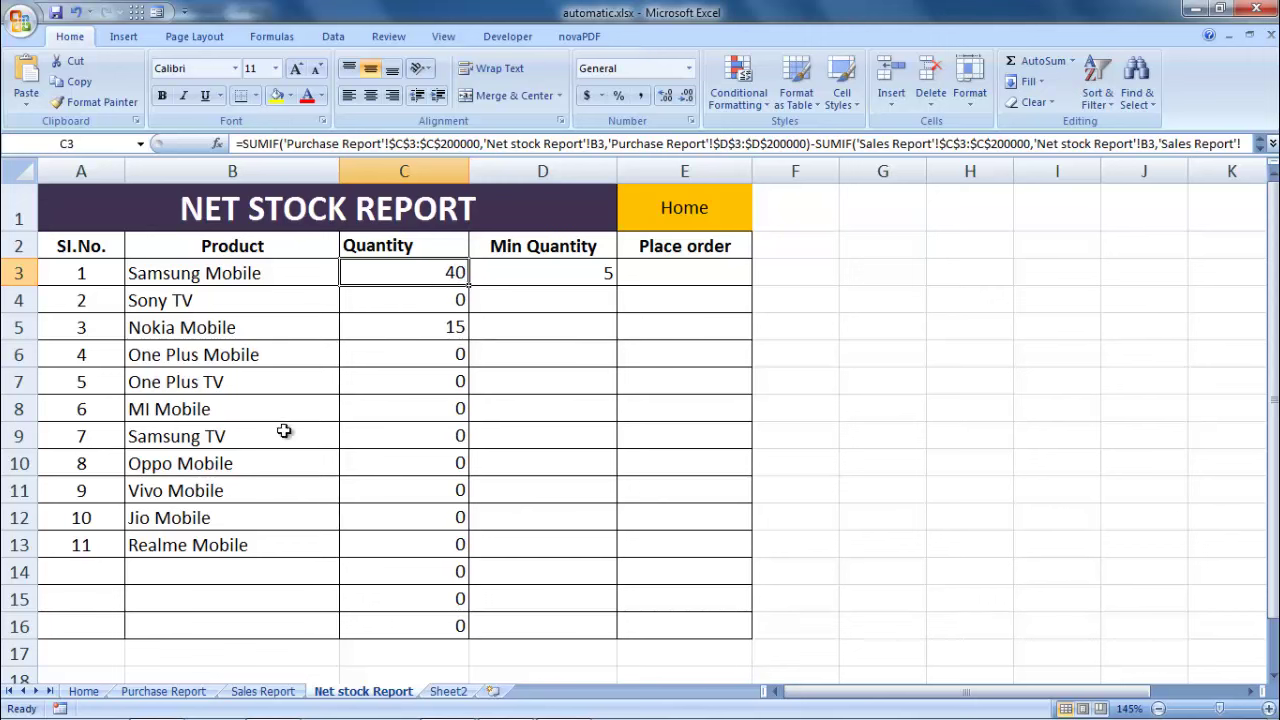
# Add a Sales Report row selling 35 Samsung Mobile on 20-11-2020, then return to Net stock Report
pyautogui.click(263, 691)
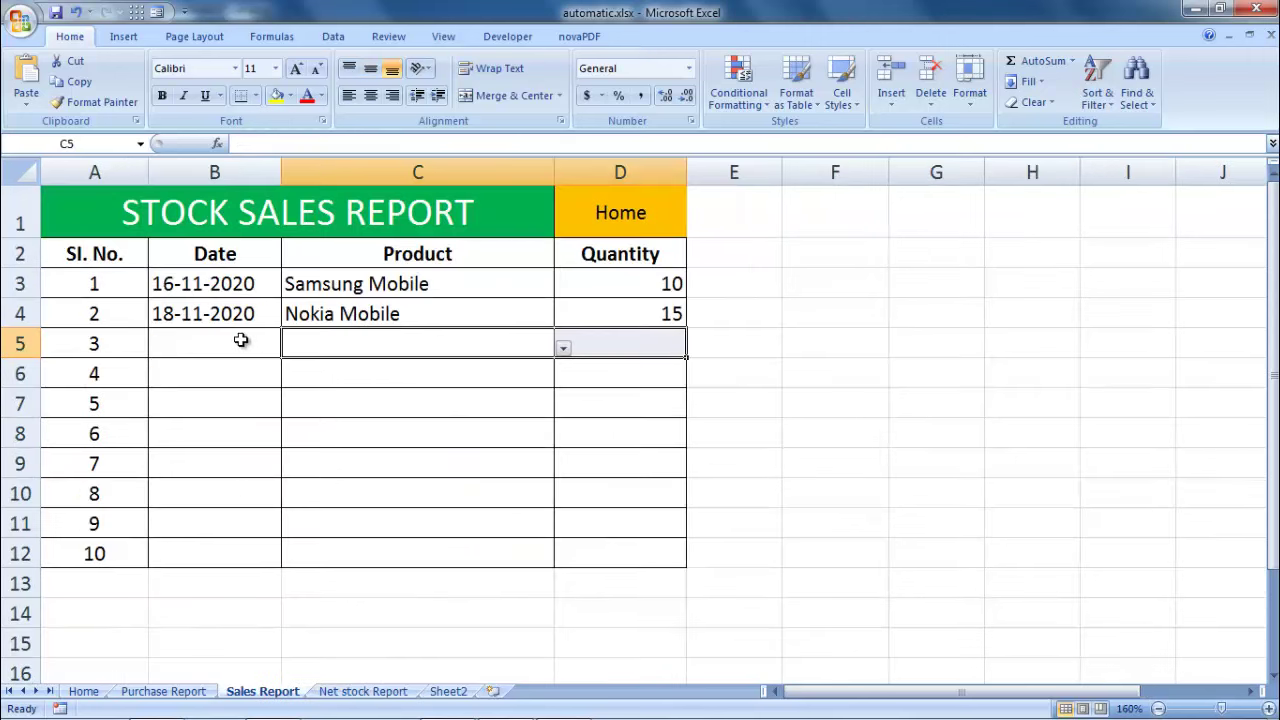
pyautogui.click(252, 343)
pyautogui.write('20')
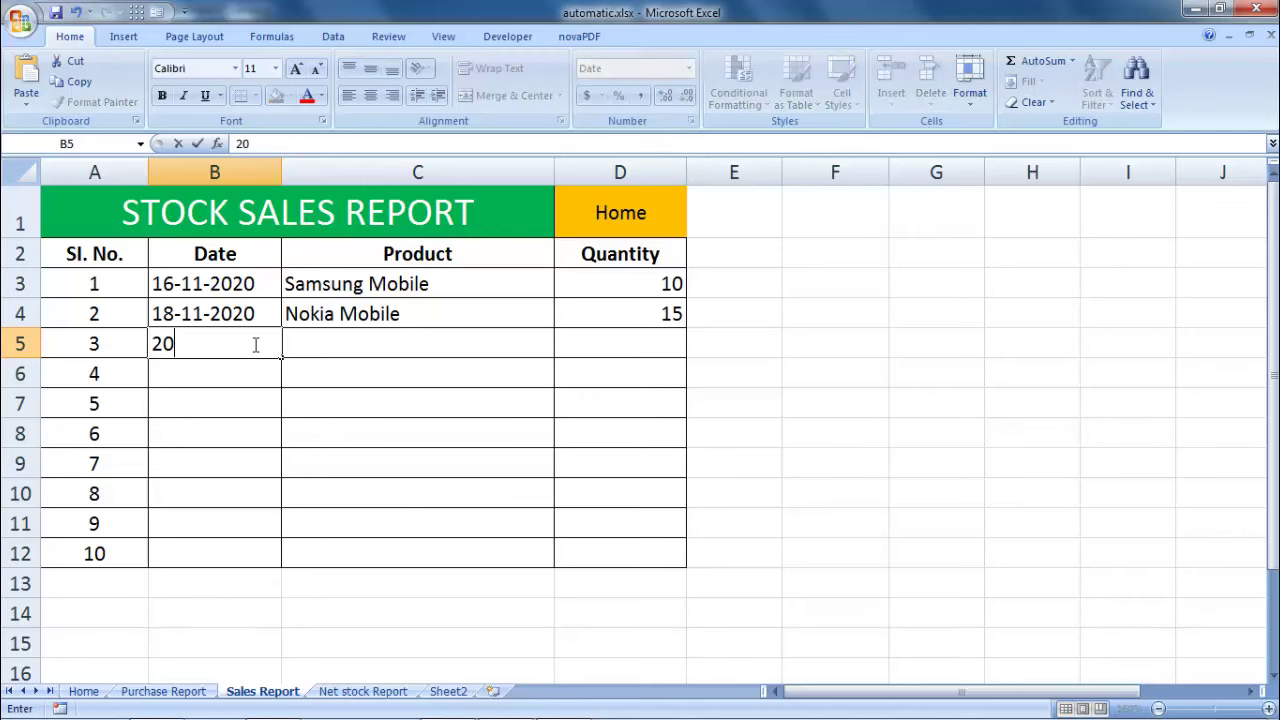
pyautogui.write('-11-')
pyautogui.write('202')
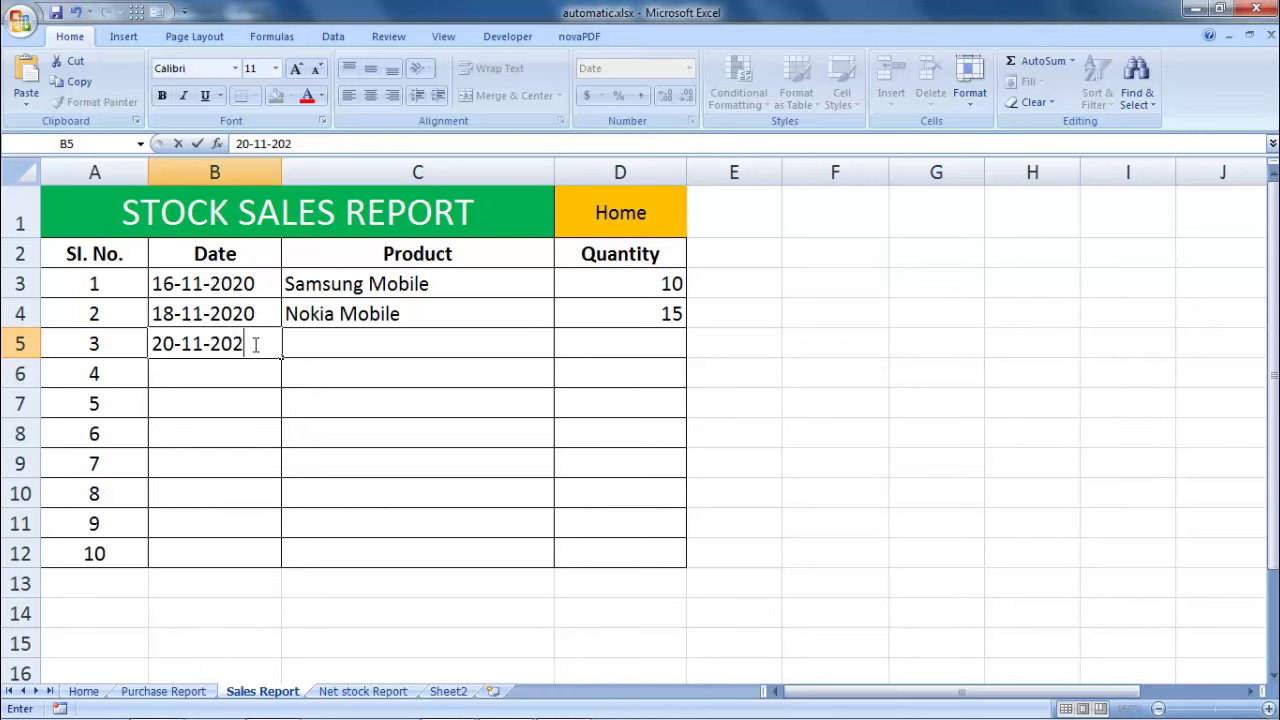
pyautogui.write('0')
pyautogui.press('Tab')
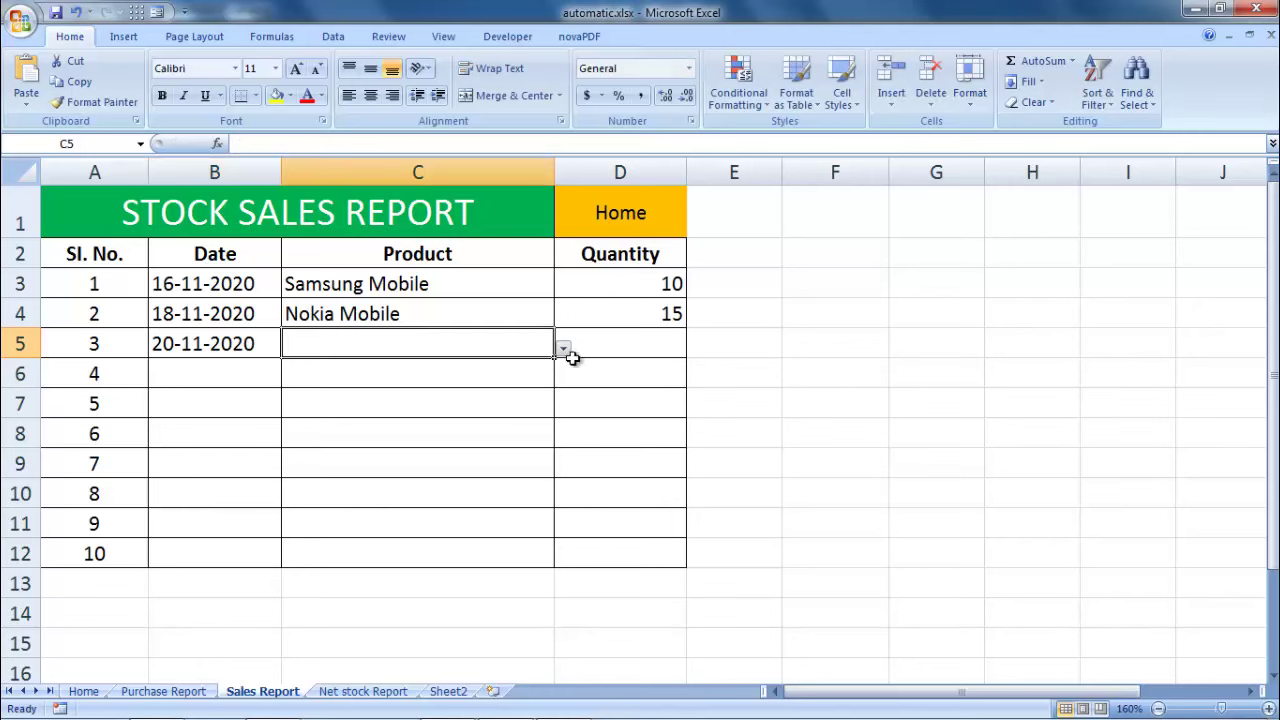
pyautogui.click(564, 348)
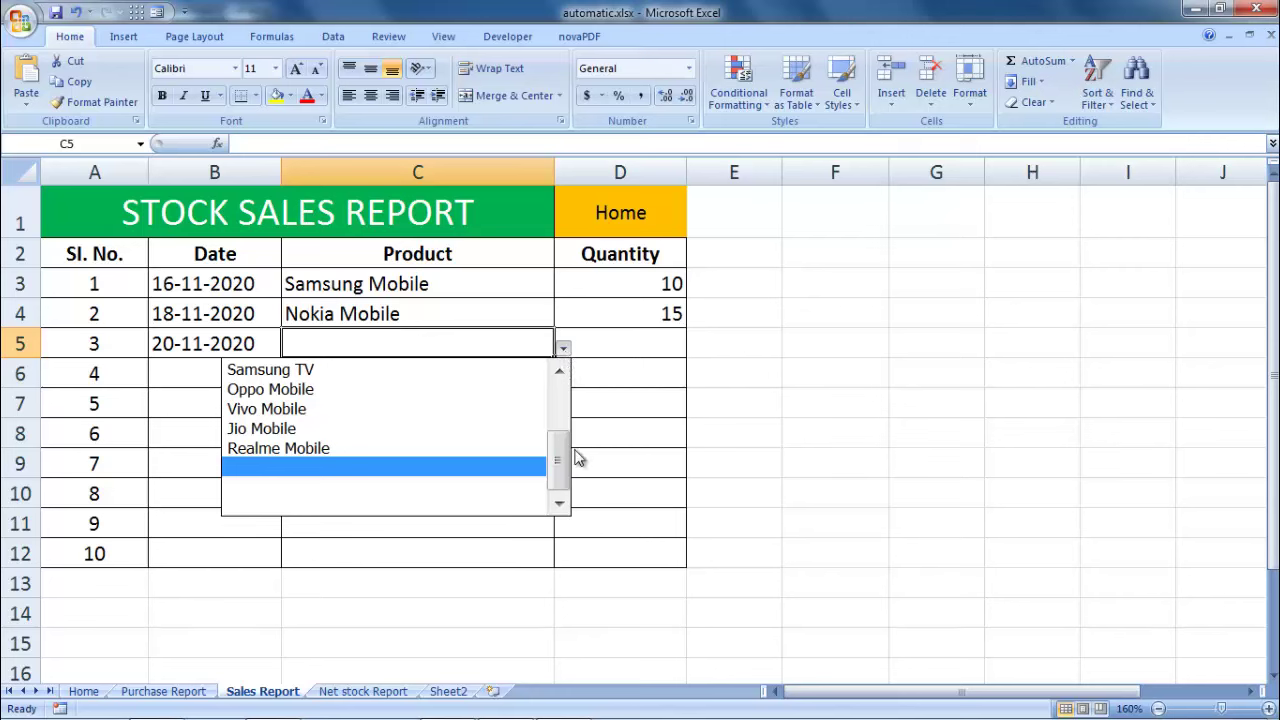
pyautogui.moveTo(561, 460); pyautogui.dragTo(557, 388)
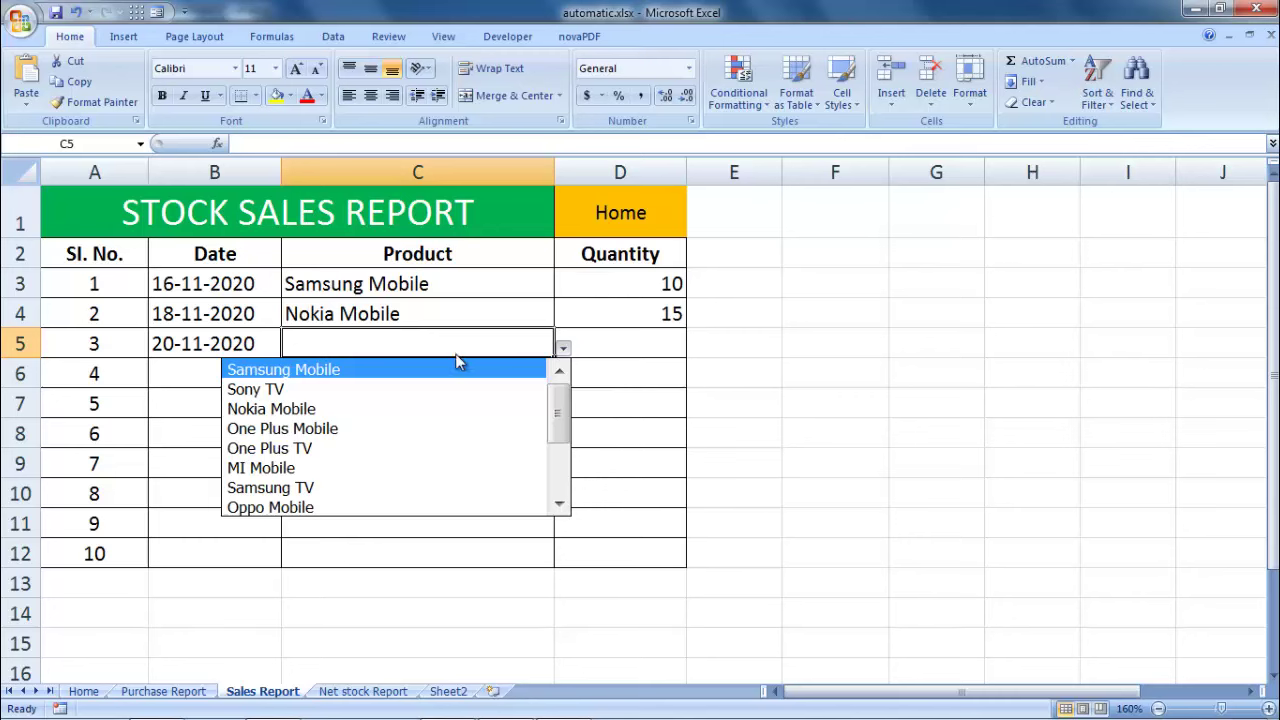
pyautogui.click(352, 370)
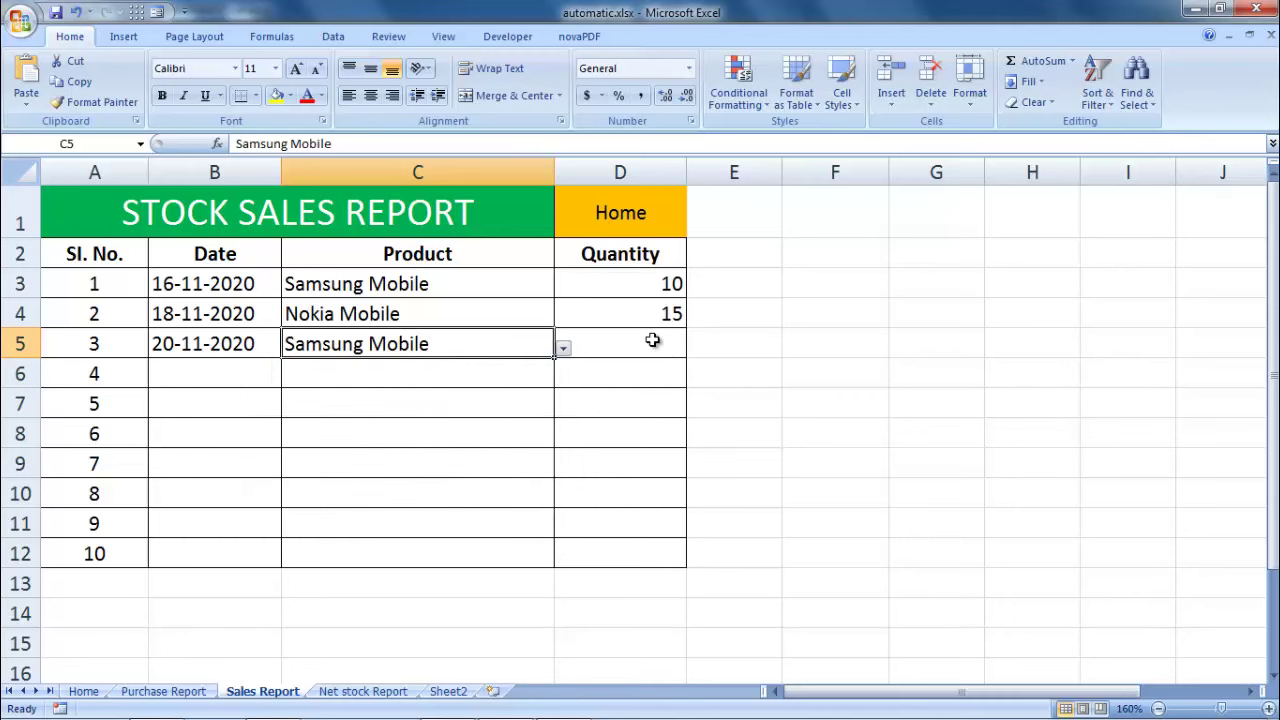
pyautogui.click(656, 341)
pyautogui.write('35')
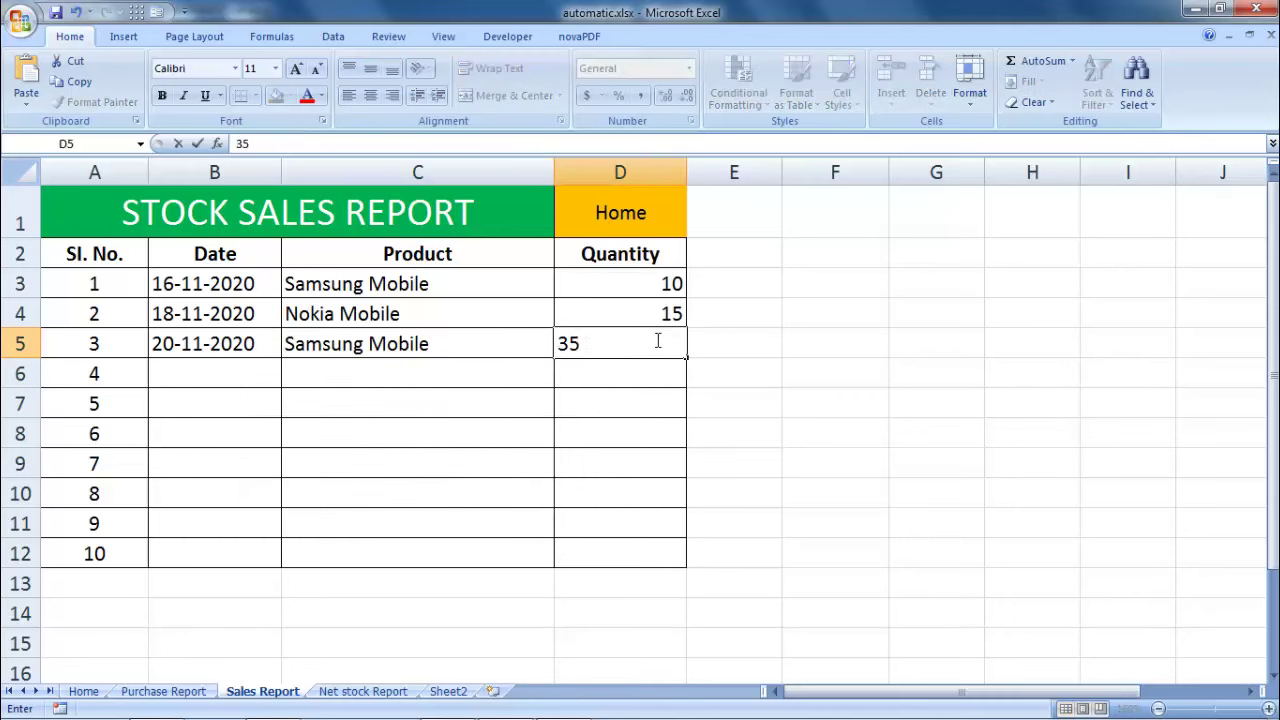
pyautogui.press('Return')
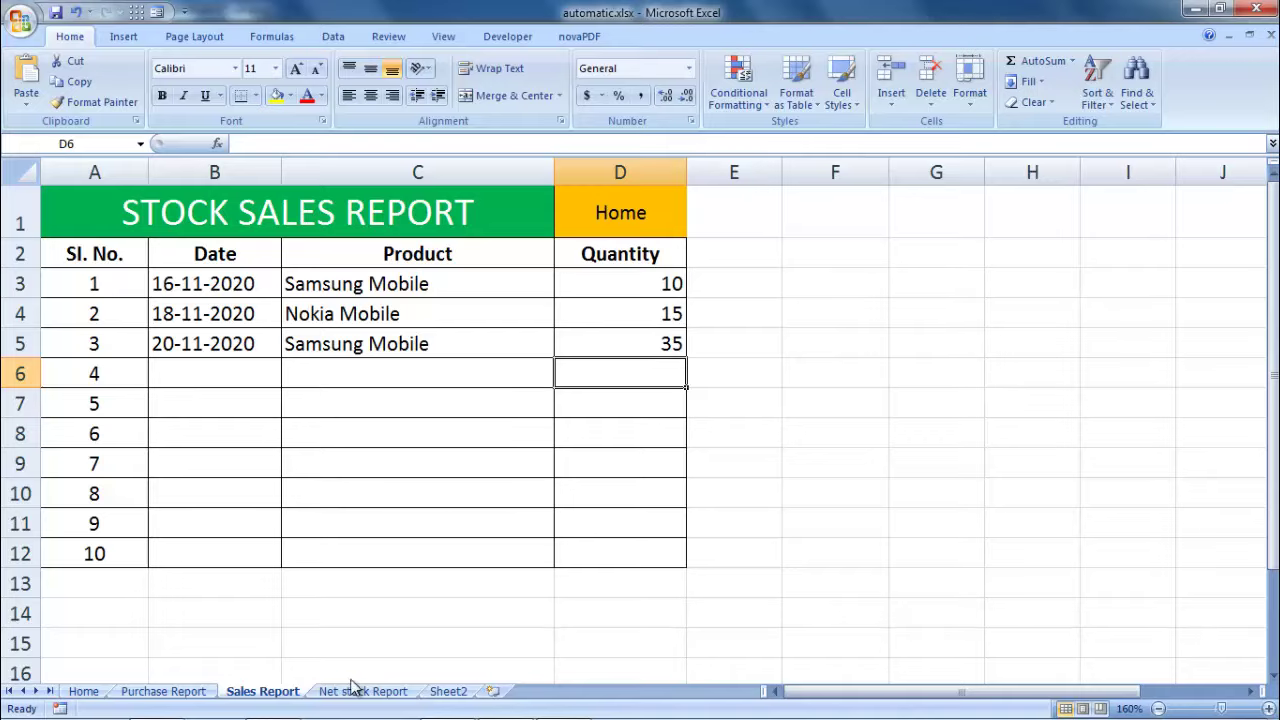
pyautogui.click(352, 690)
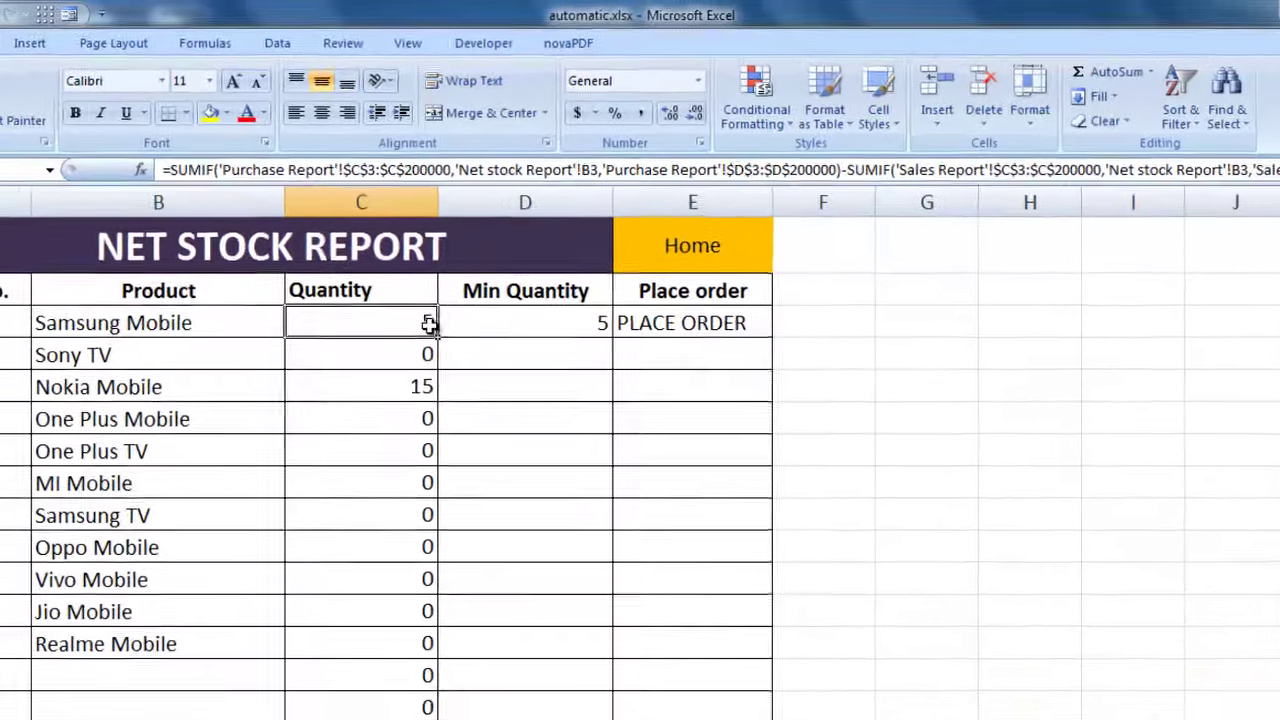
# Fill the Place order formula from E3 down to E16
pyautogui.click(692, 323)
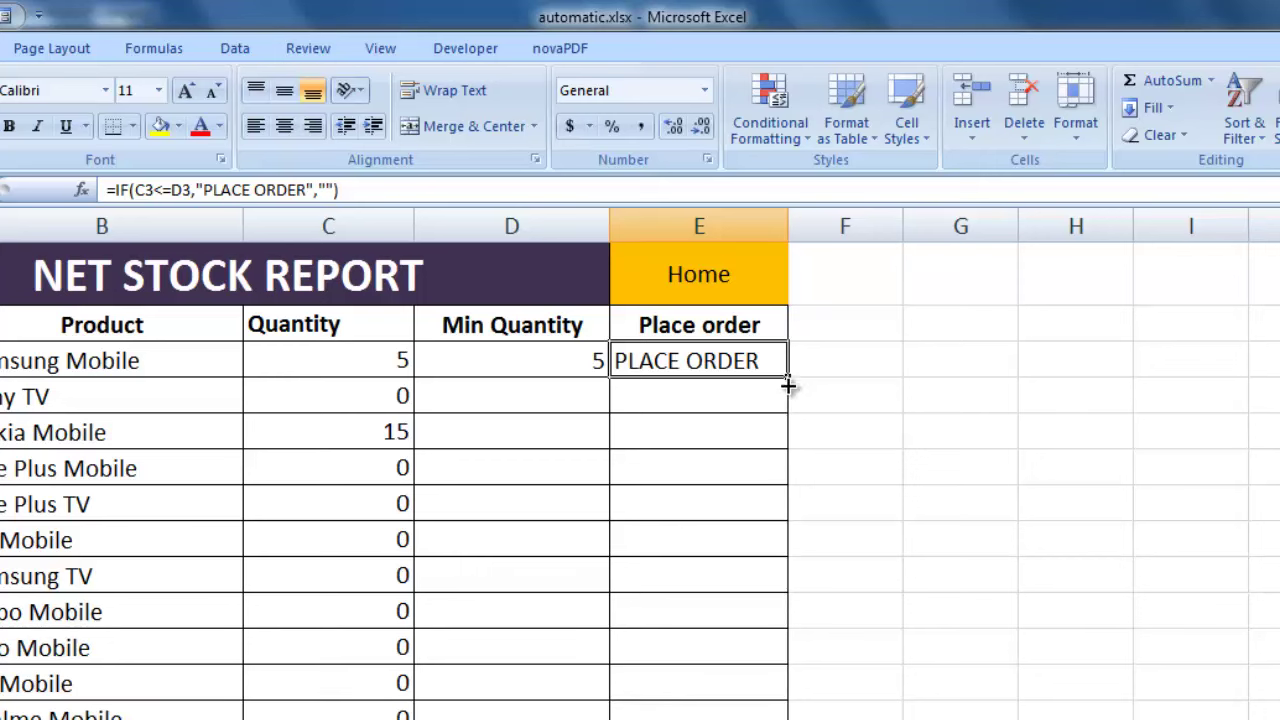
pyautogui.moveTo(788, 380)
pyautogui.mouseDown()
pyautogui.moveTo(815, 716)
pyautogui.moveTo(800, 718)
pyautogui.mouseUp()
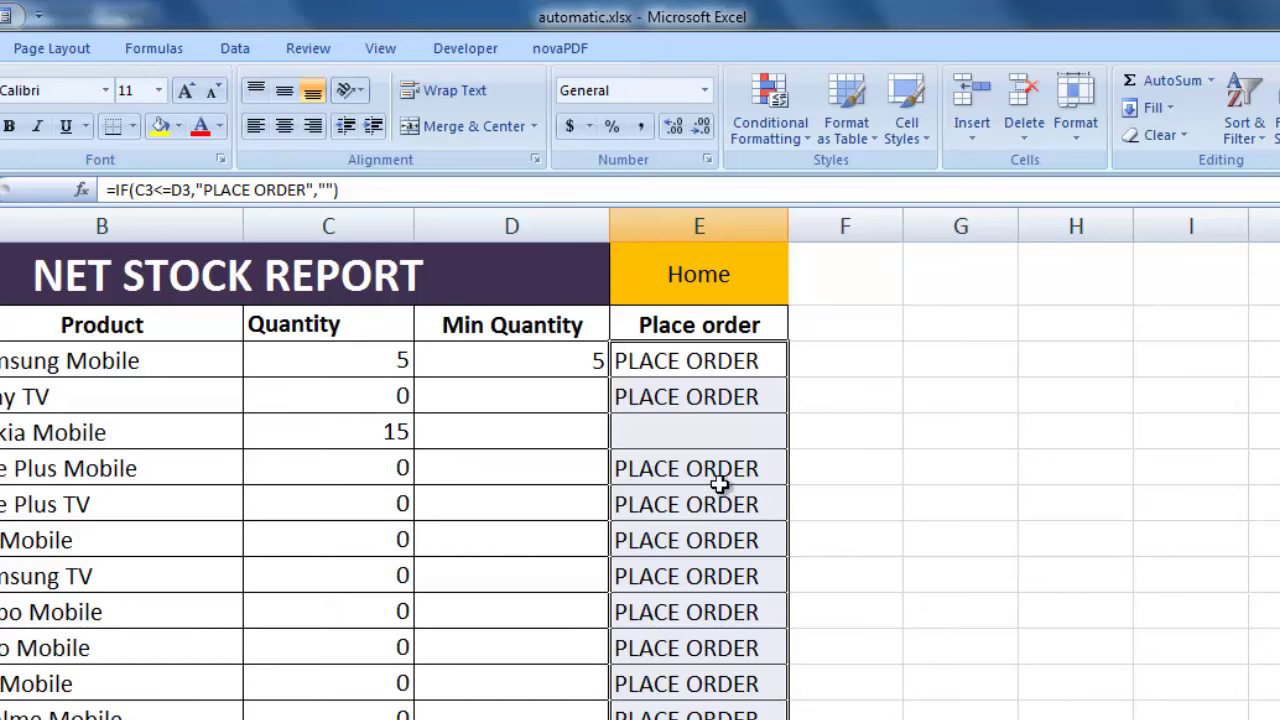
pyautogui.click(417, 445)
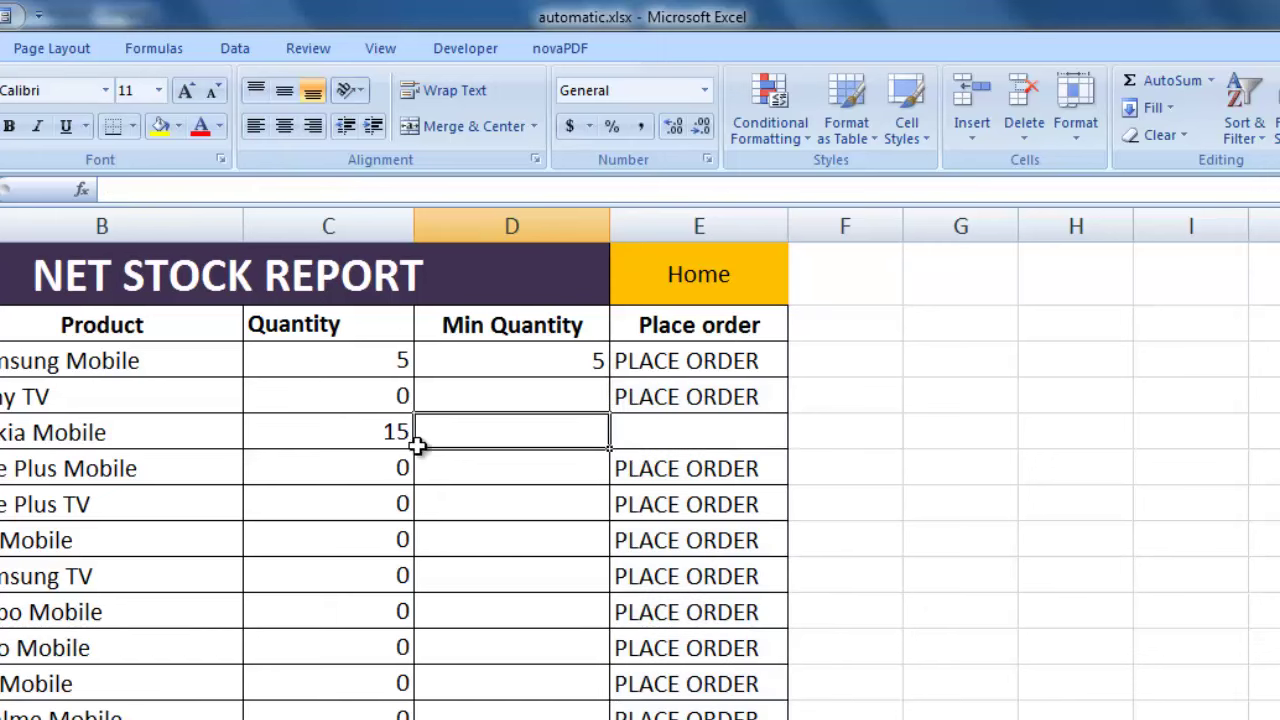
# Inspect the column C quantity formulas, including One Plus Mobile and Nokia Mobile
pyautogui.click(406, 540)
pyautogui.click(403, 690)
pyautogui.click(605, 695)
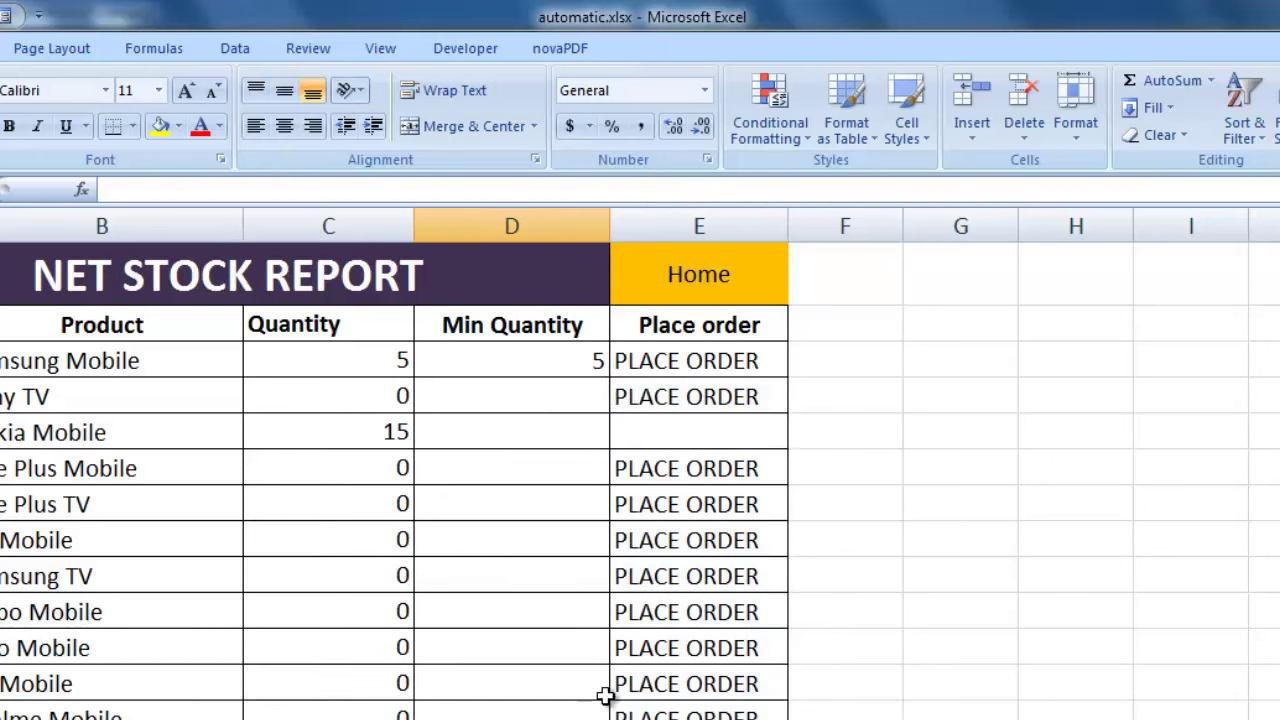
pyautogui.click(408, 468)
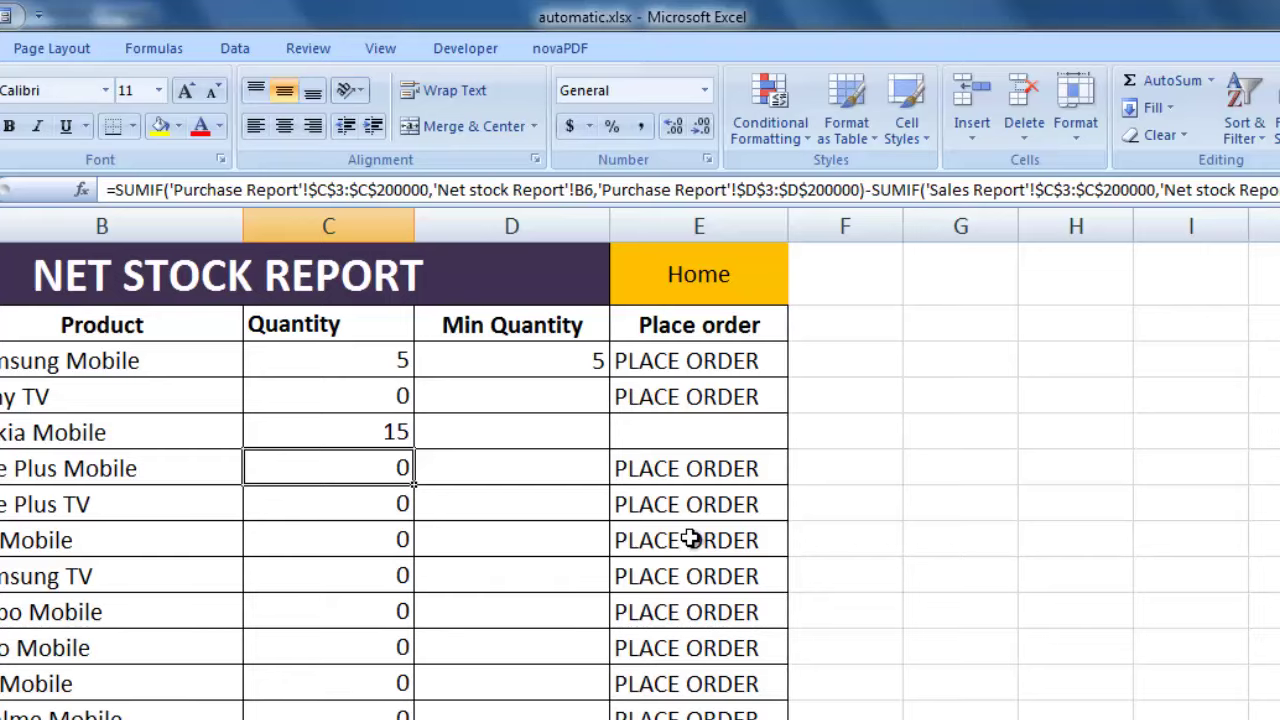
pyautogui.click(393, 431)
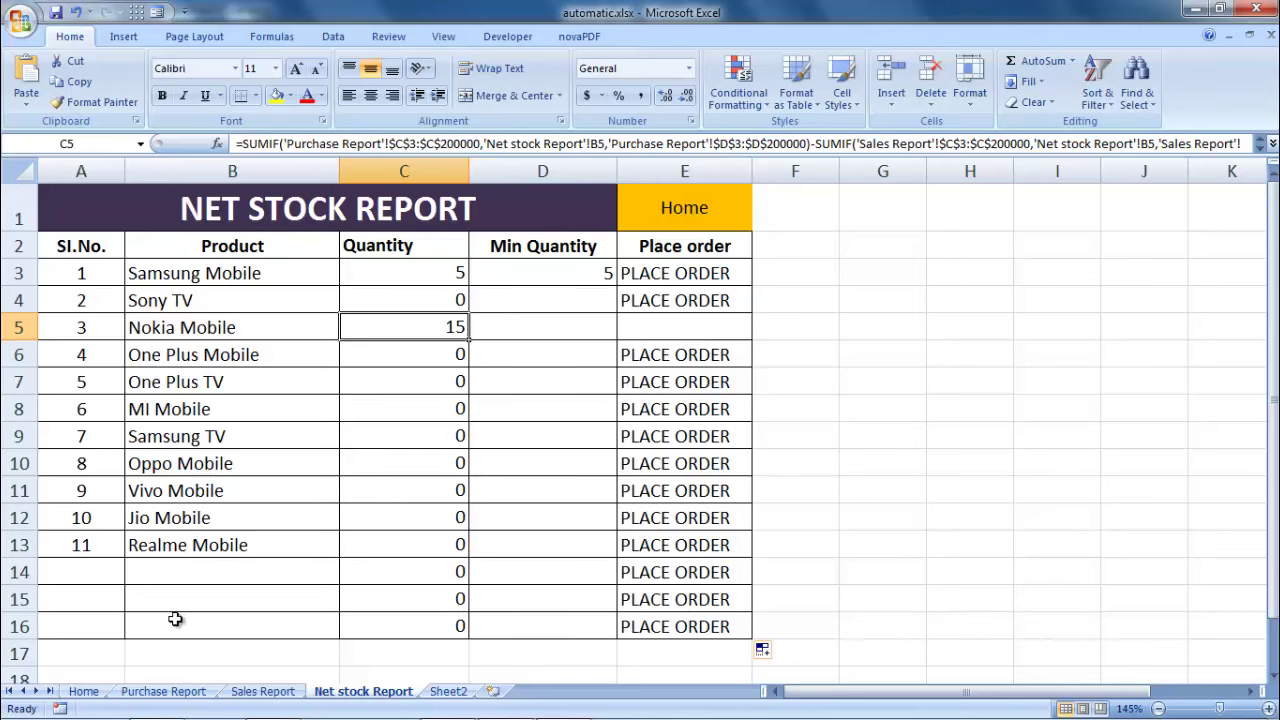
# Check the Nokia Mobile purchase quantity on Purchase Report, then return to Net stock Report
pyautogui.click(170, 690)
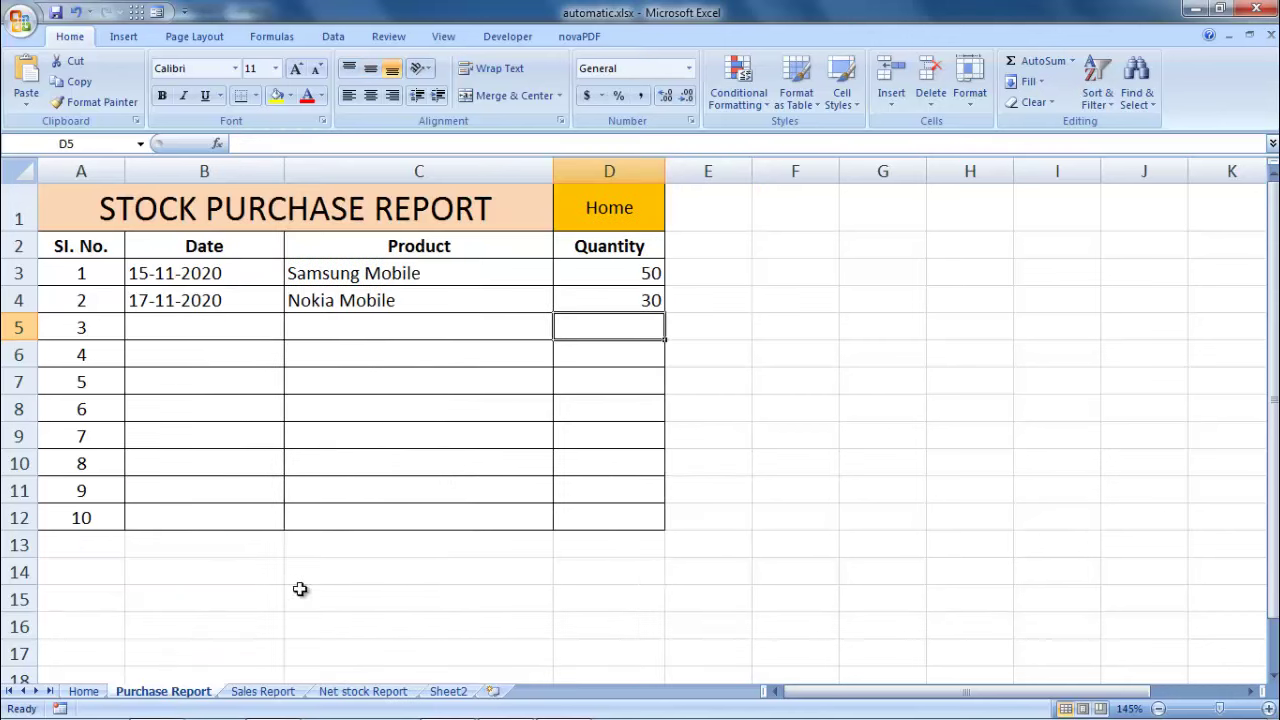
pyautogui.click(407, 308)
pyautogui.click(650, 300)
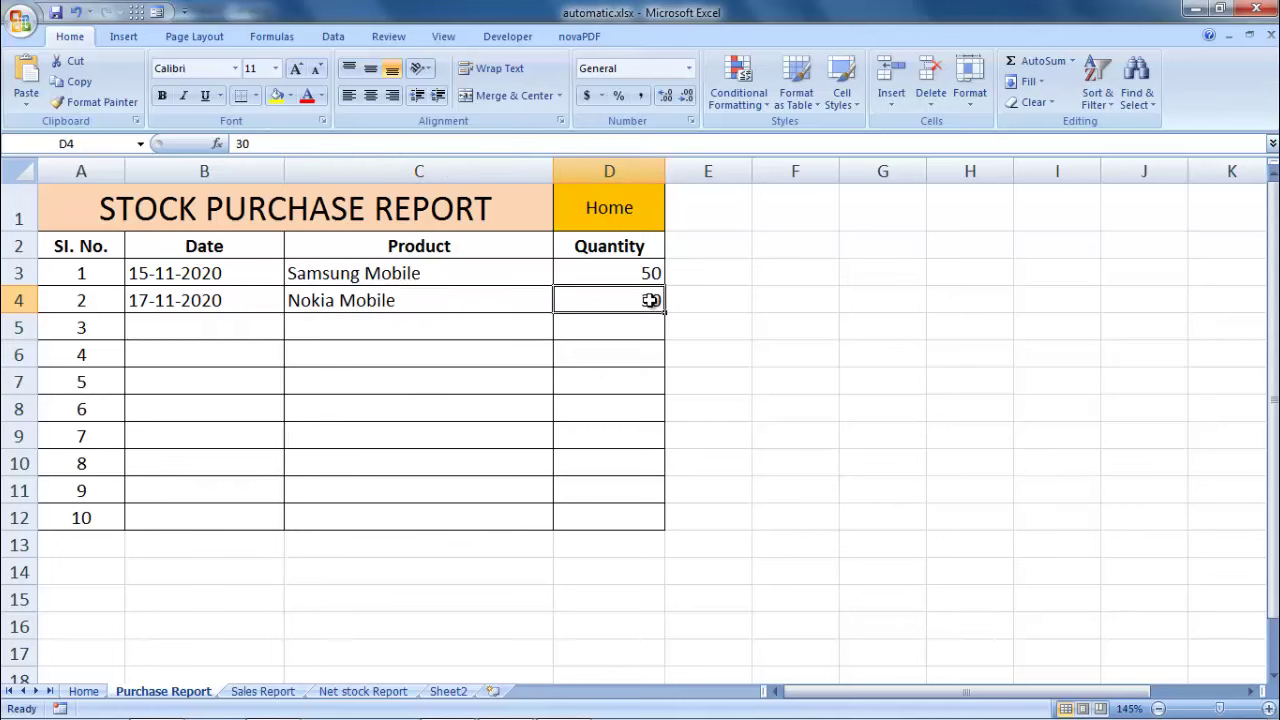
pyautogui.click(264, 692)
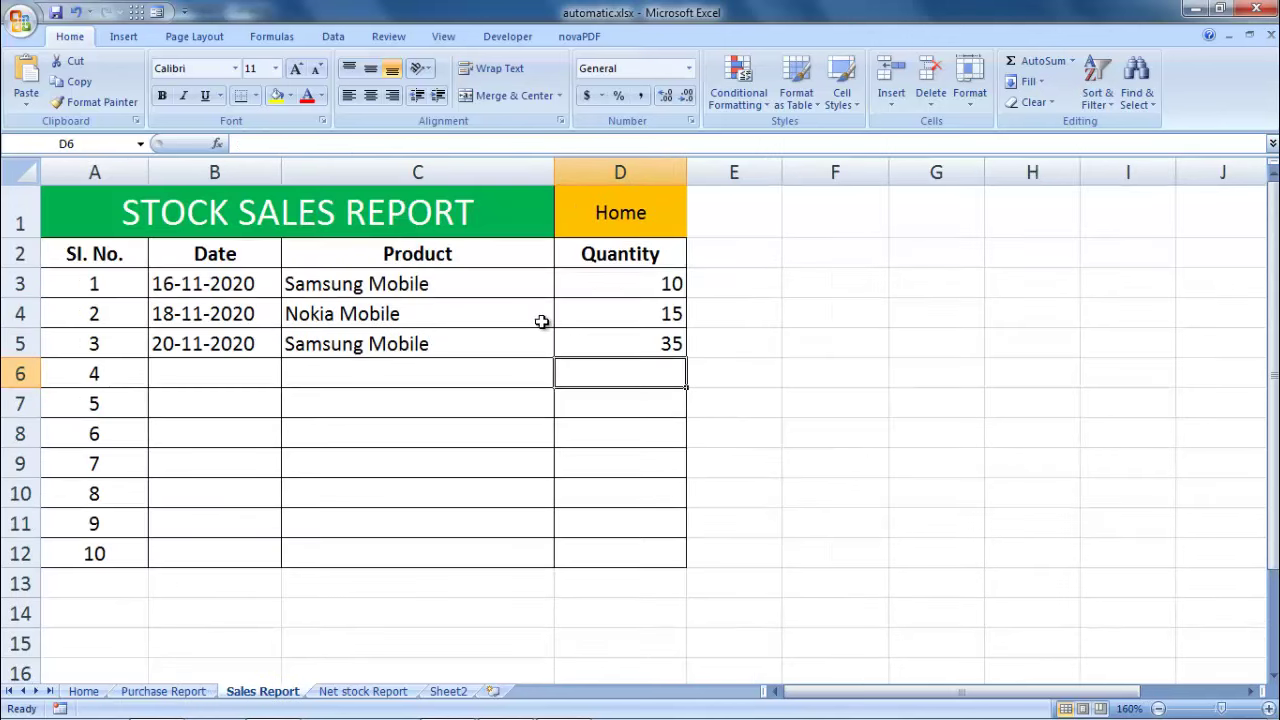
pyautogui.click(355, 691)
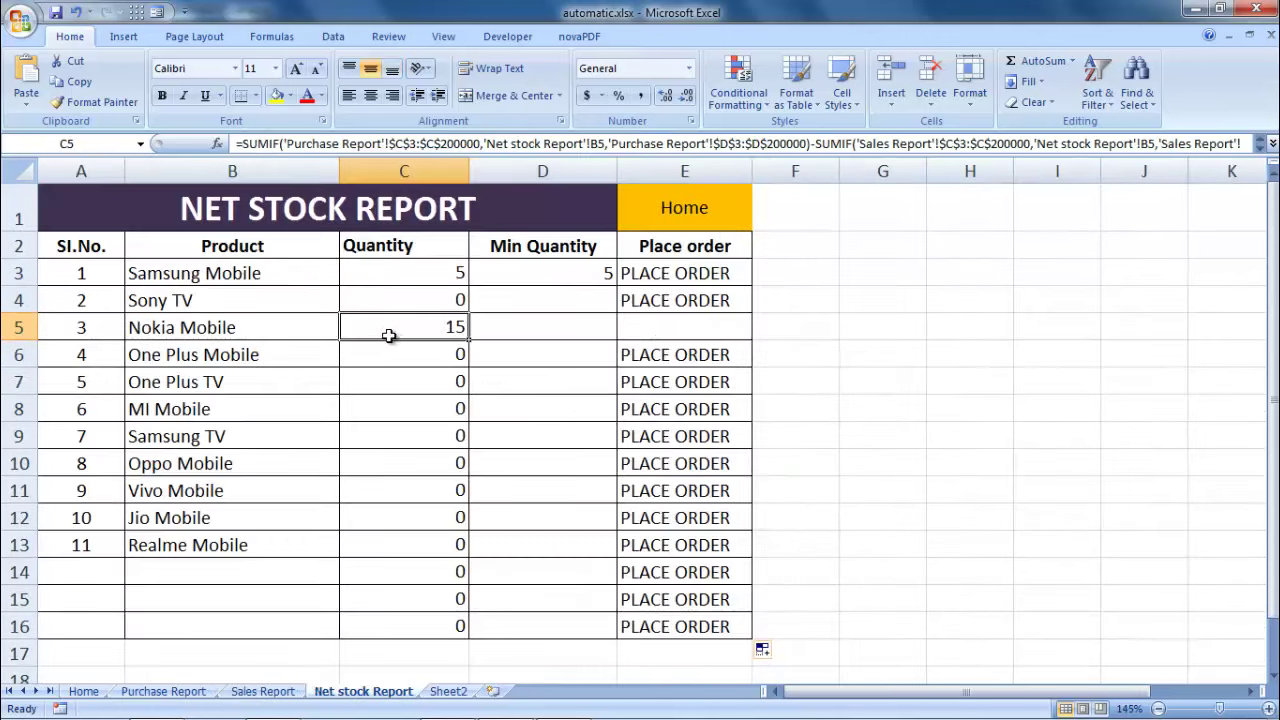
# Enter 5 as Sony TV's Min Quantity in D4 and fill it down to D16
pyautogui.click(592, 292)
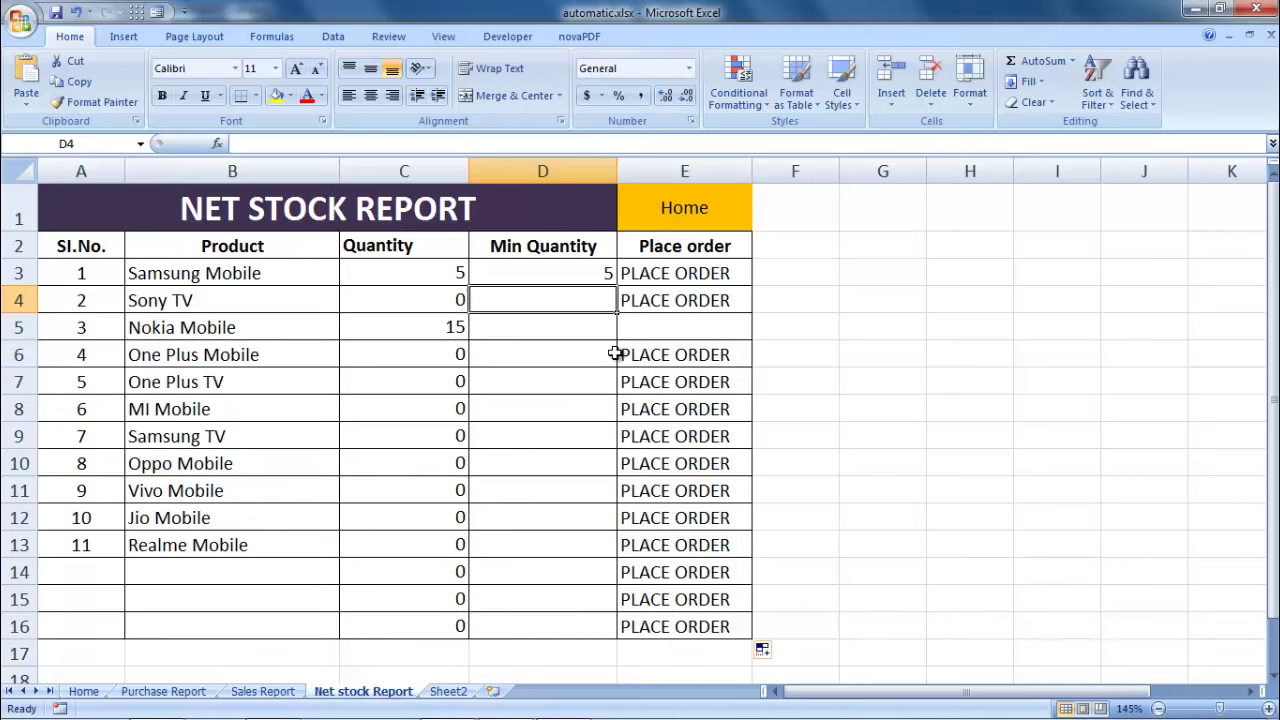
pyautogui.write('5')
pyautogui.press('Return')
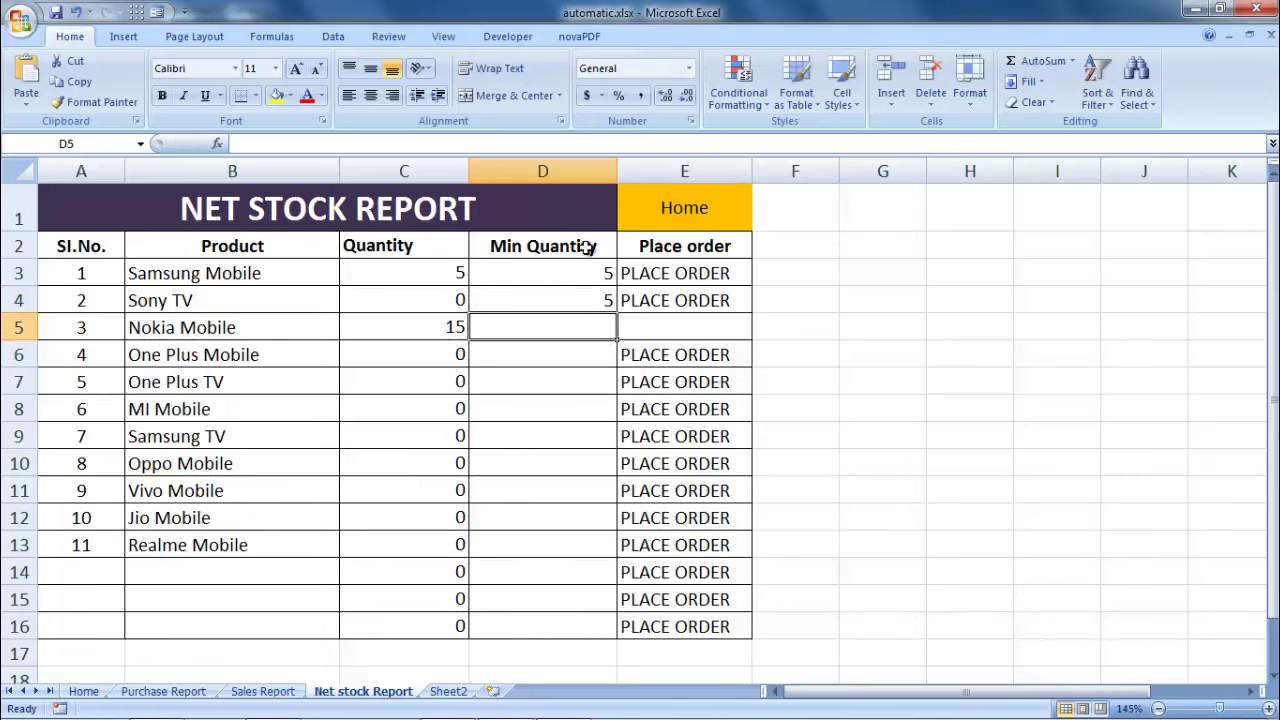
pyautogui.click(607, 302)
pyautogui.moveTo(619, 315); pyautogui.dragTo(620, 628)
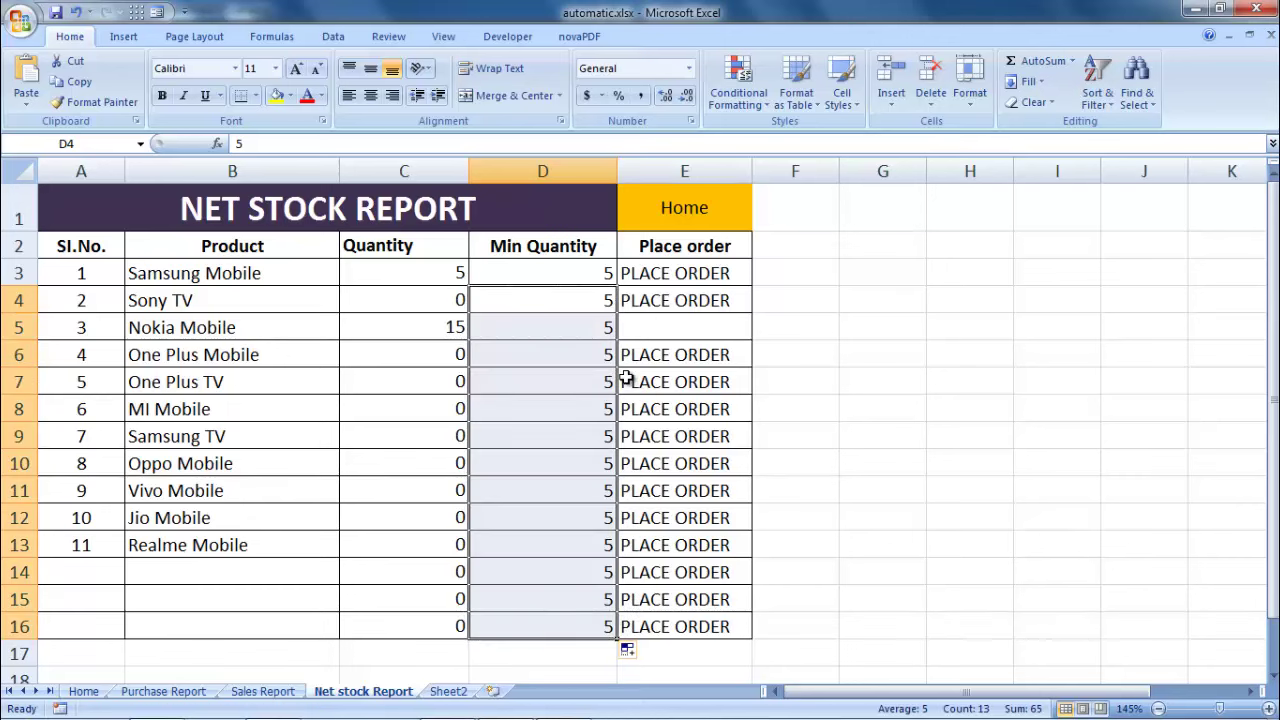
pyautogui.click(664, 270)
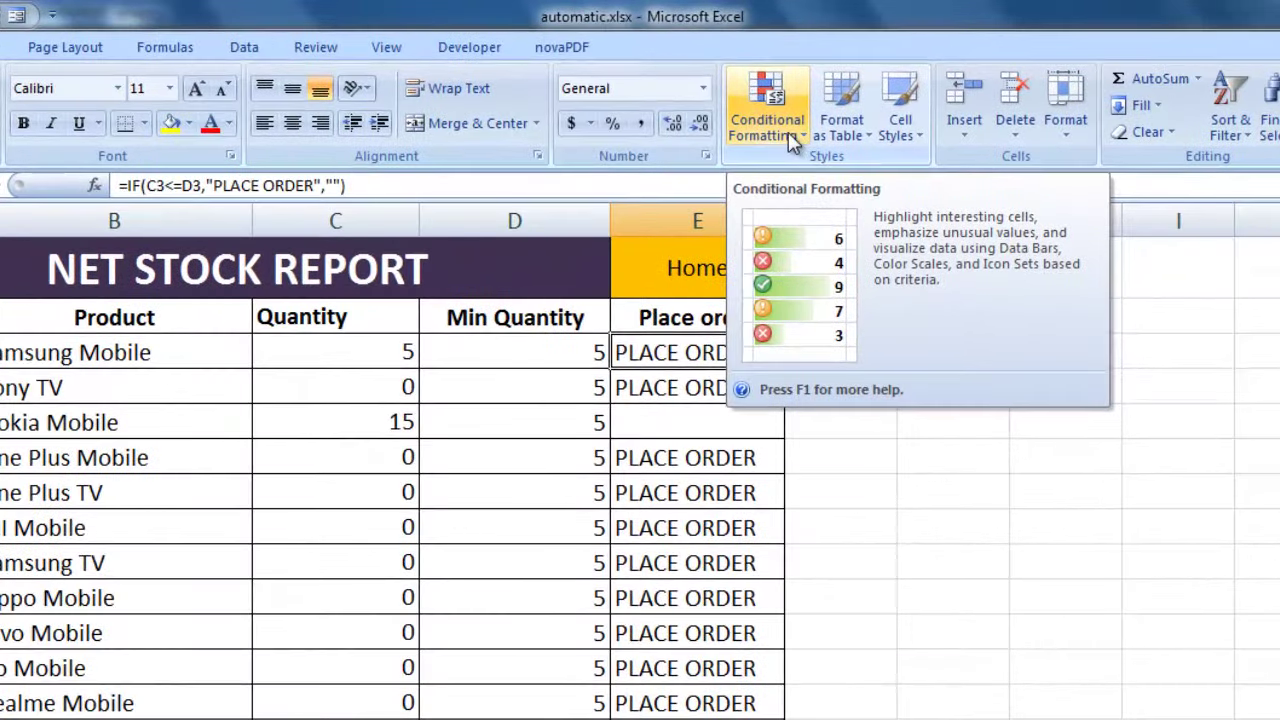
# Highlight E3 cells containing PLACE ORDER with light red fill and dark red text
pyautogui.click(793, 143)
pyautogui.moveTo(826, 180)
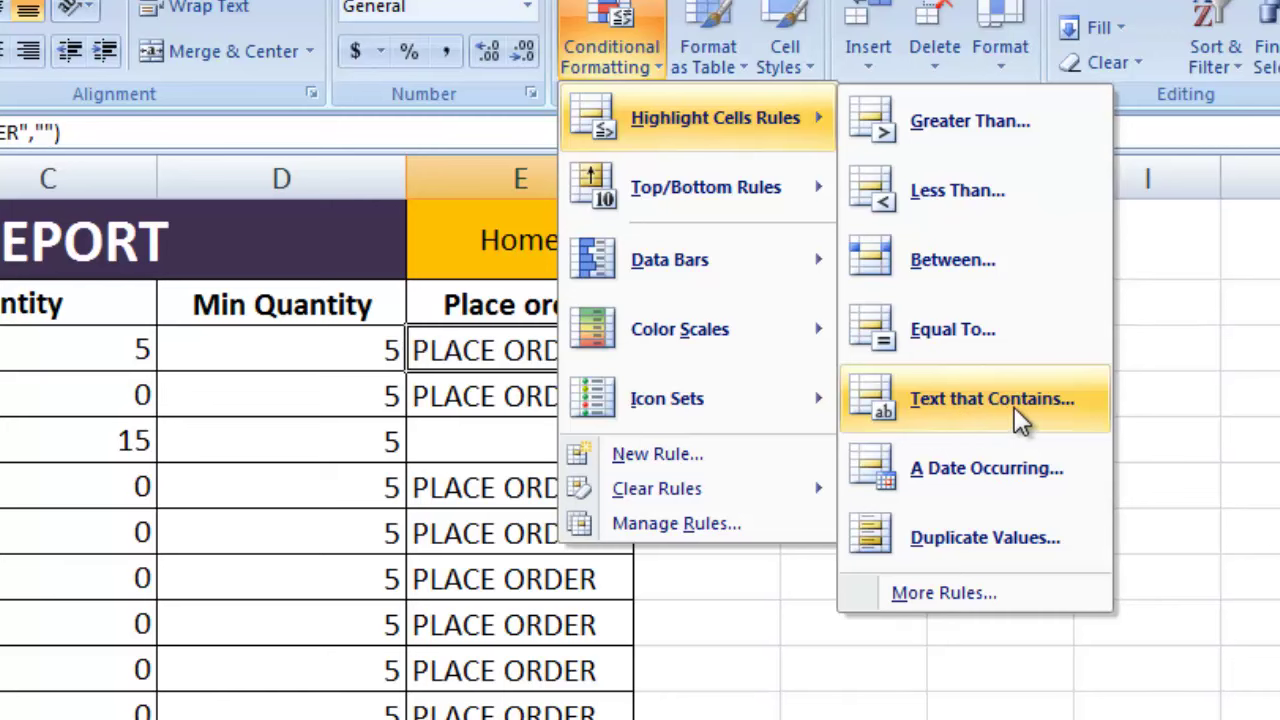
pyautogui.click(1014, 407)
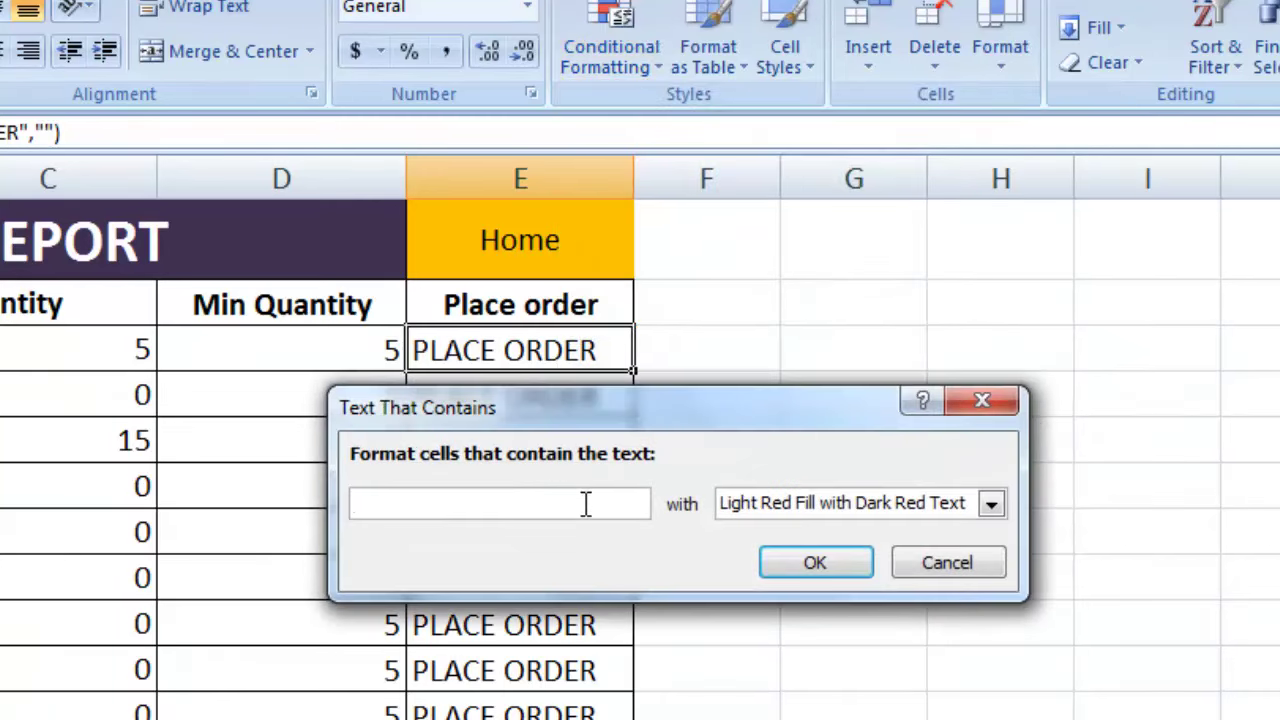
pyautogui.write('P')
pyautogui.write(';')
pyautogui.press('BackSpace')
pyautogui.press('BackSpace')
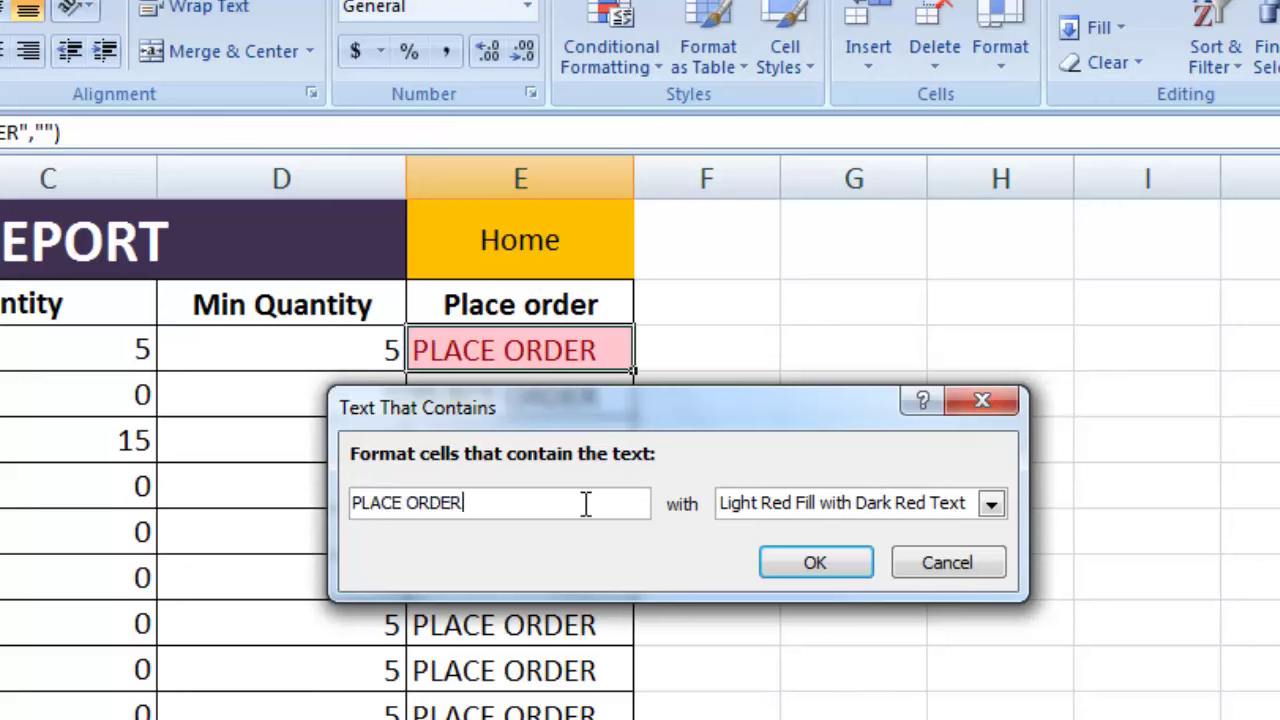
pyautogui.click(770, 560)
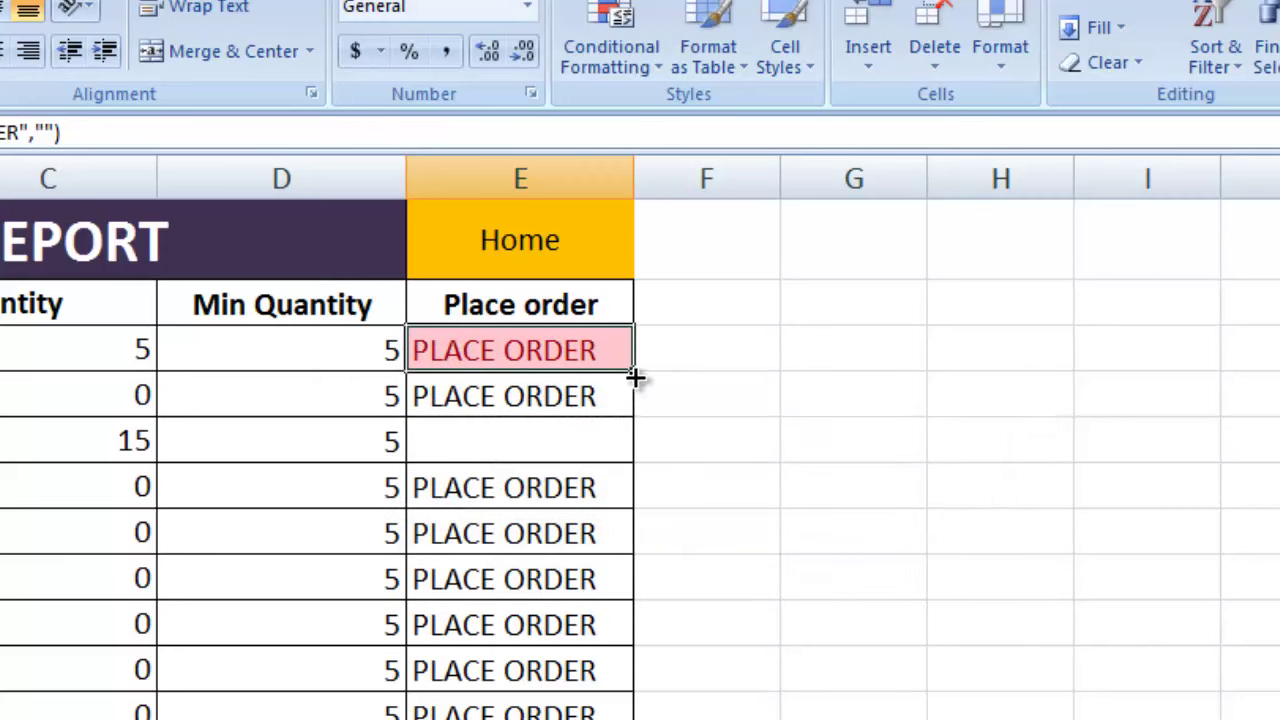
# Copy the PLACE ORDER highlighting down E4:E16 and check the column
pyautogui.moveTo(634, 374); pyautogui.dragTo(634, 712)
pyautogui.click(543, 531)
pyautogui.click(508, 397)
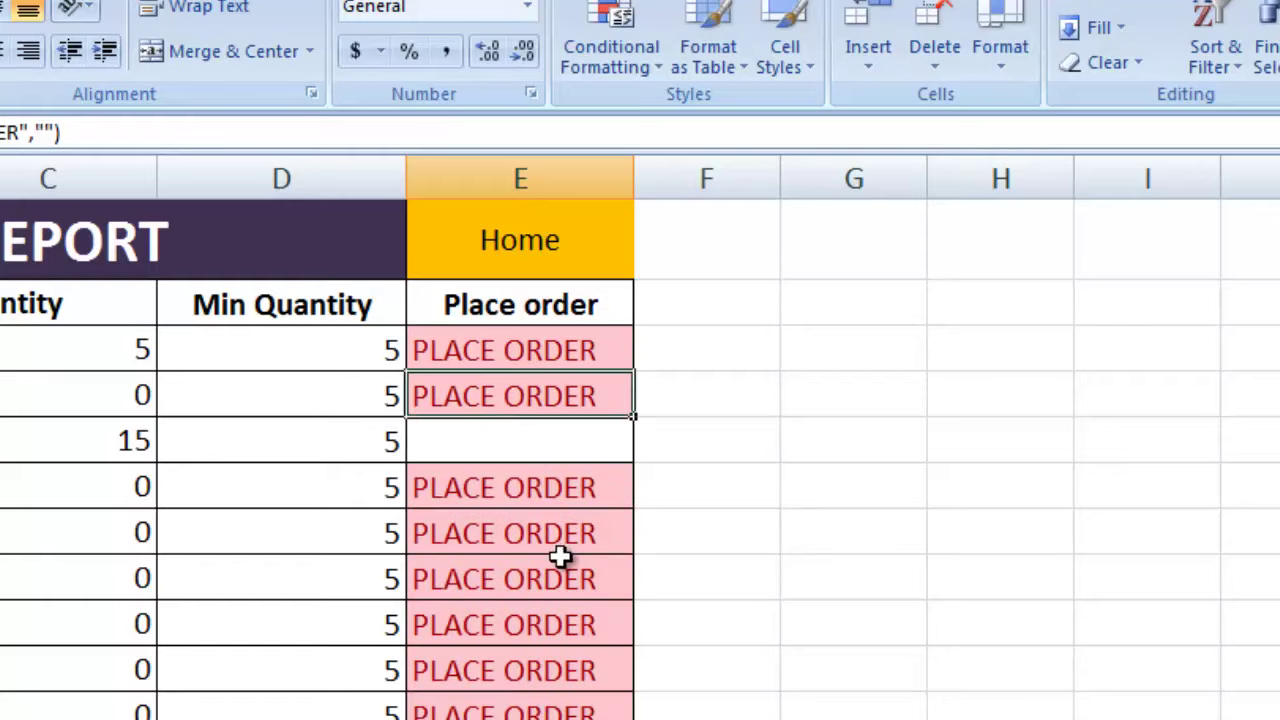
pyautogui.click(560, 557)
pyautogui.click(531, 396)
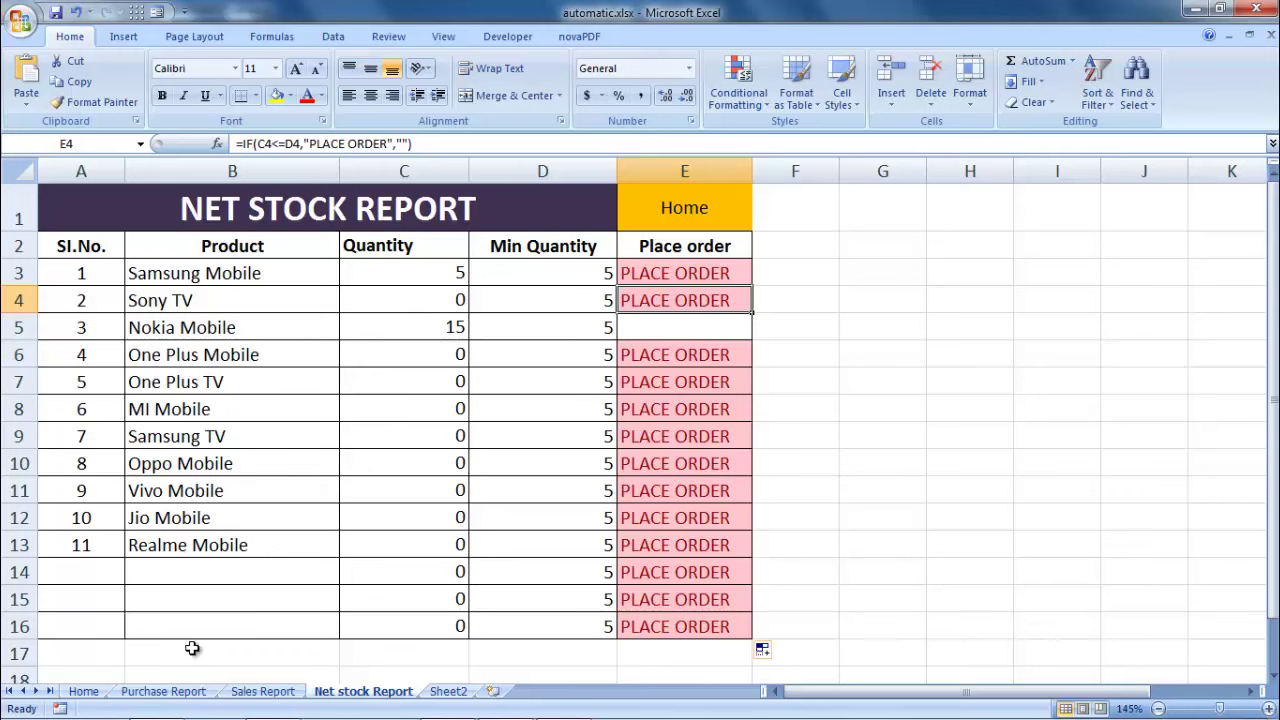
pyautogui.click(178, 698)
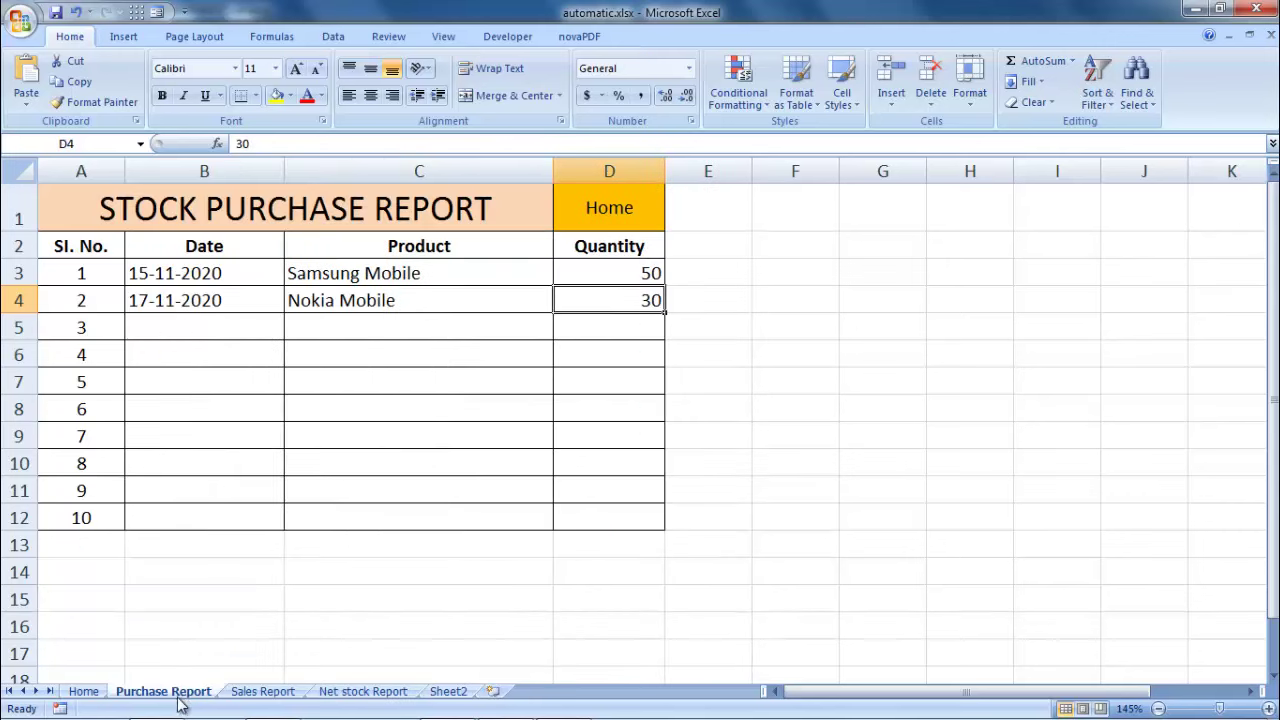
pyautogui.click(186, 325)
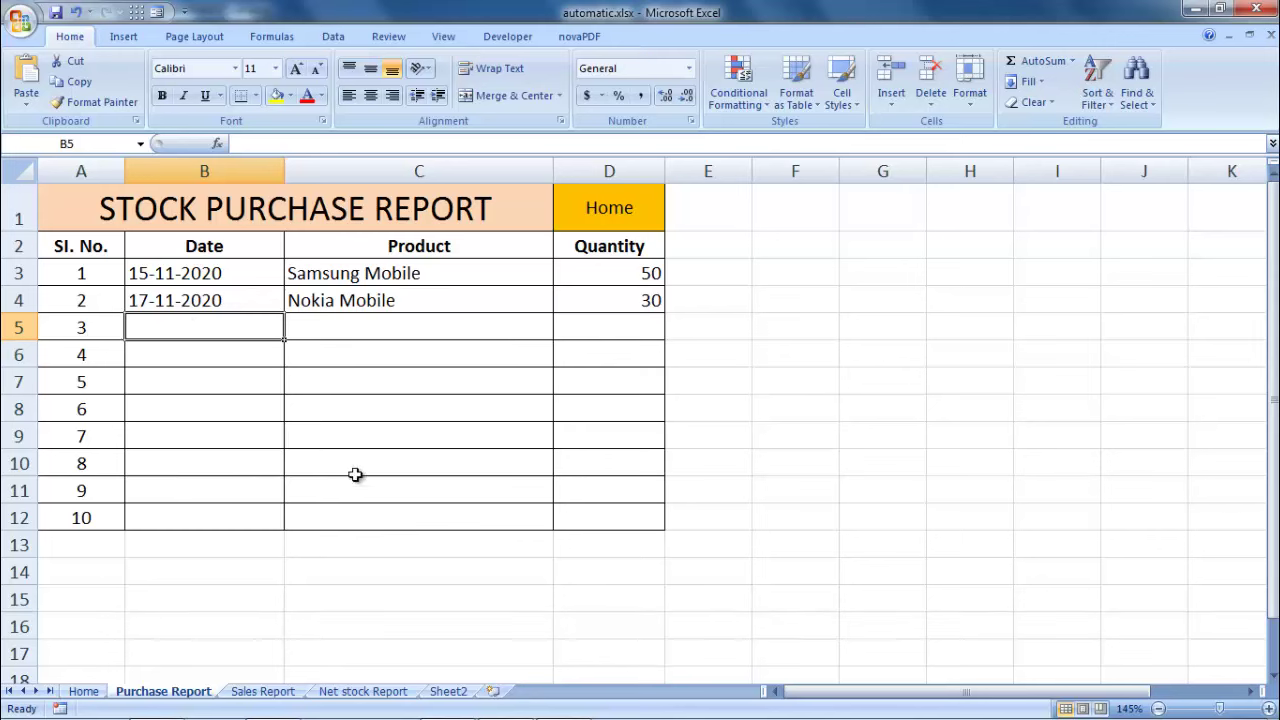
pyautogui.click(275, 691)
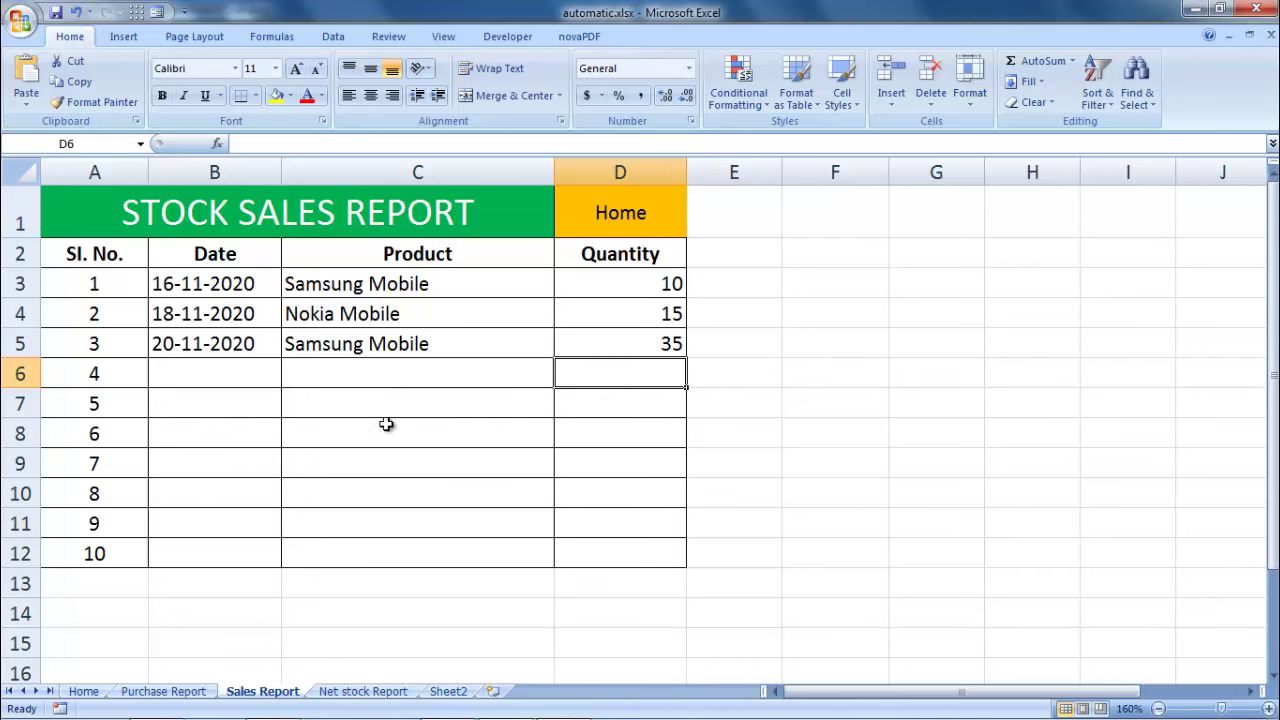
pyautogui.click(363, 691)
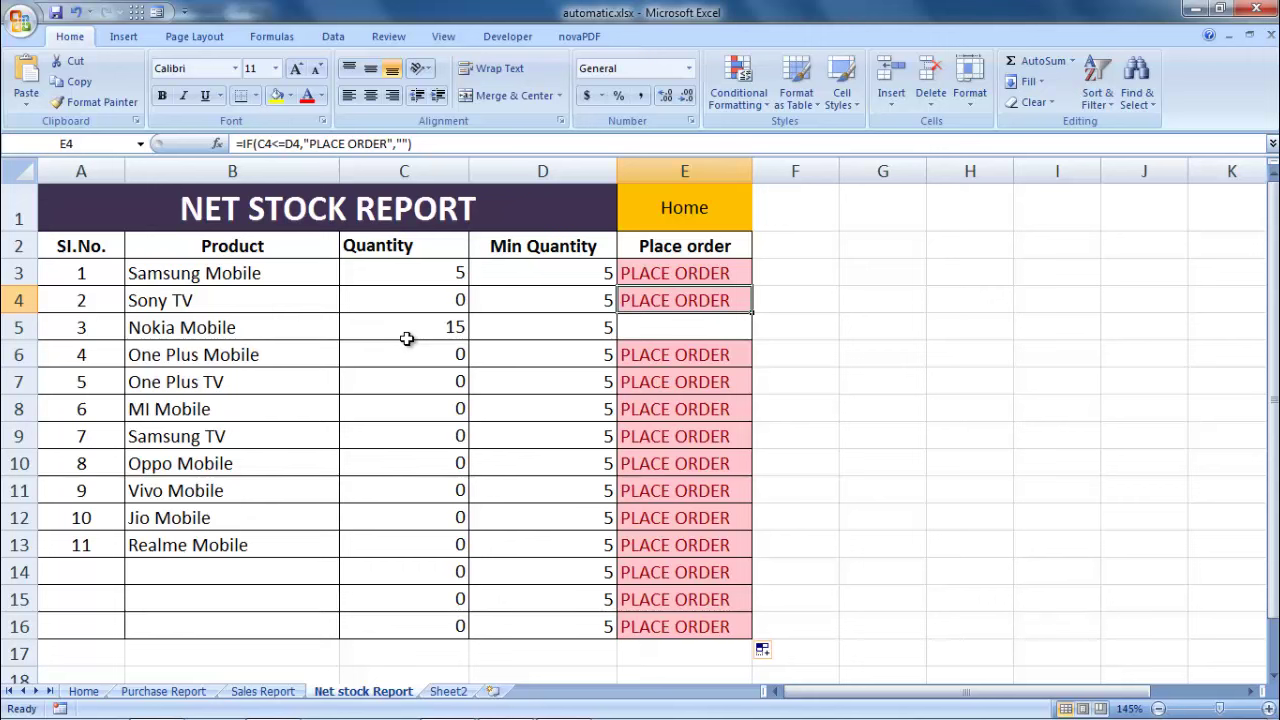
pyautogui.click(606, 300)
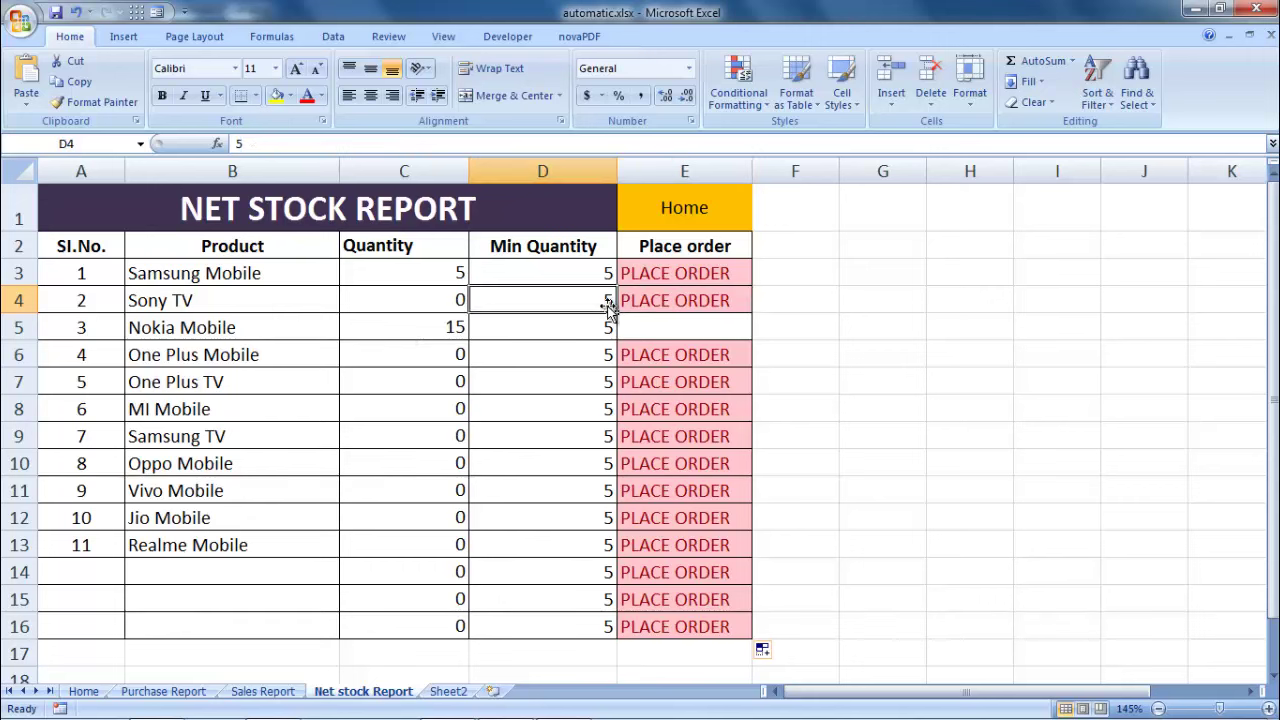
pyautogui.click(604, 332)
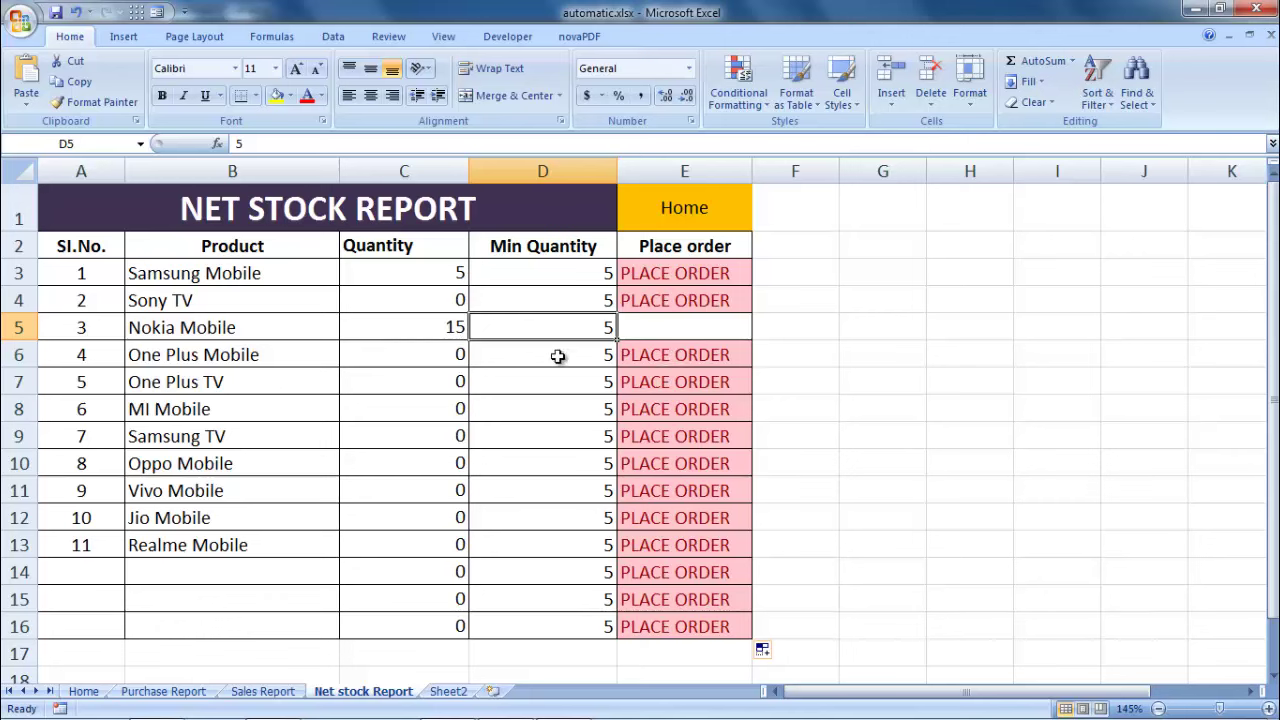
# Centre columns C and D (Quantity and Min Quantity) on Net stock Report
pyautogui.click(404, 171)
pyautogui.click(376, 96)
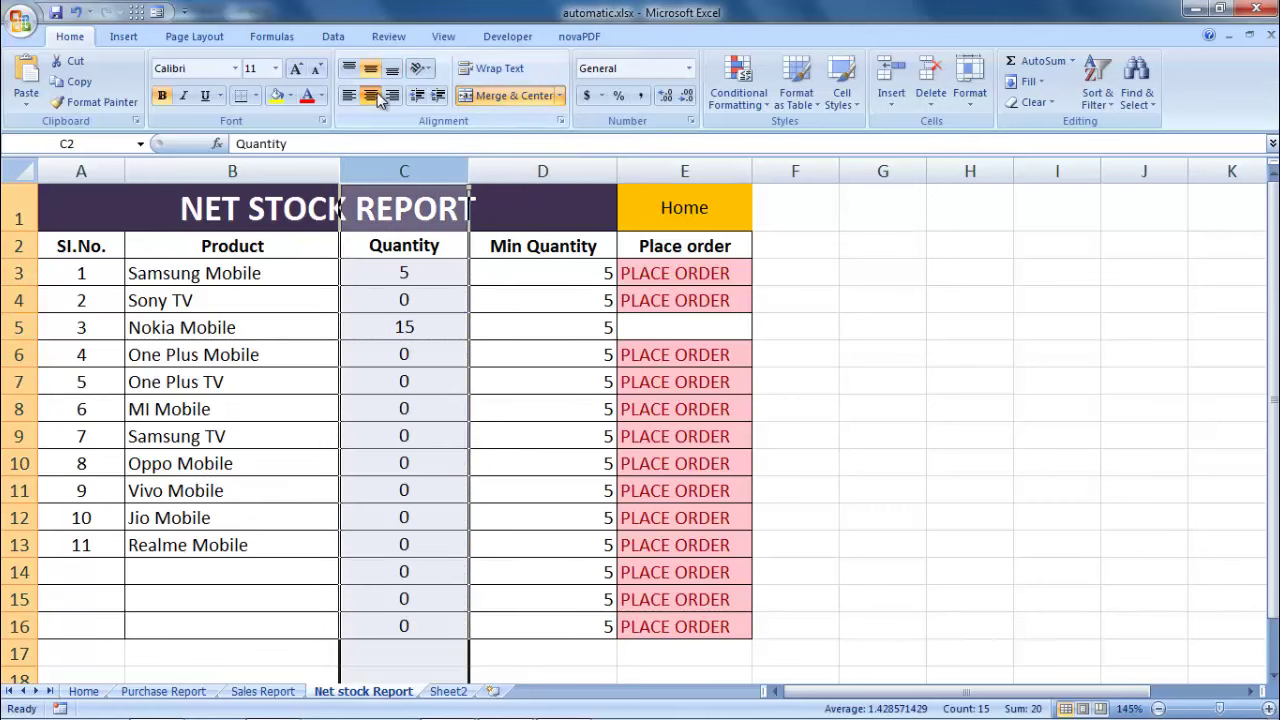
pyautogui.click(543, 171)
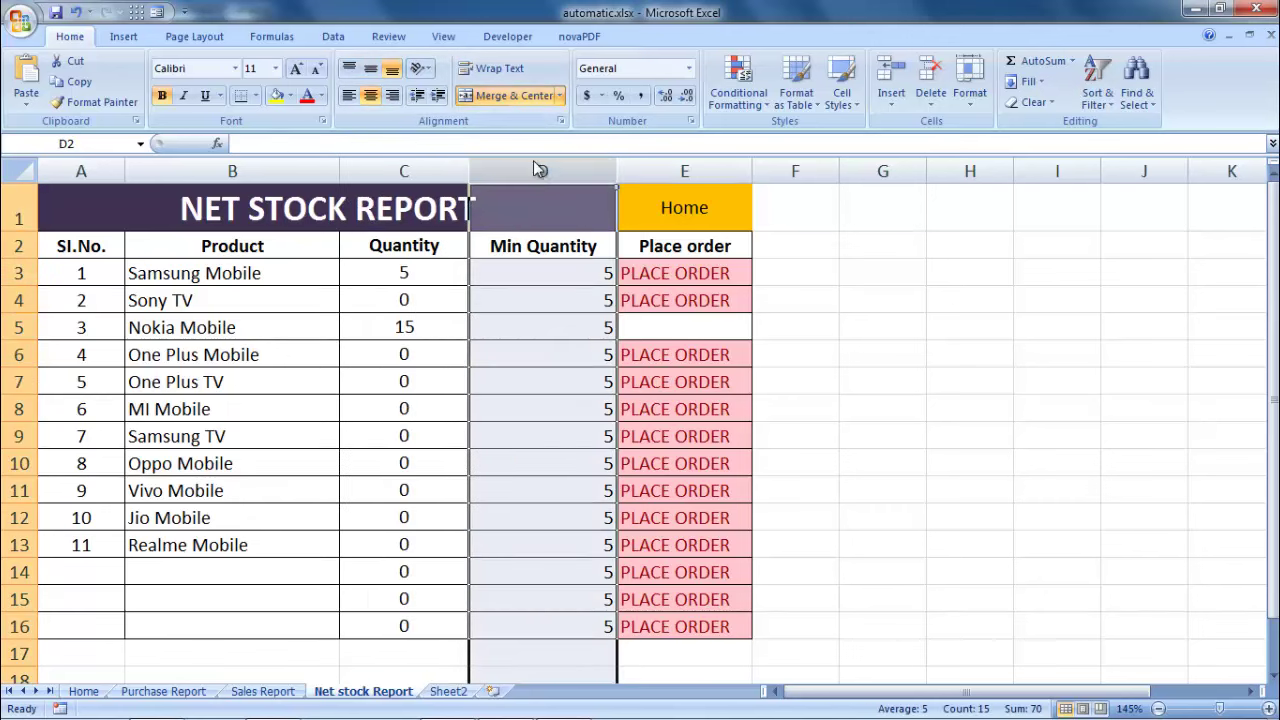
pyautogui.click(371, 97)
pyautogui.click(371, 97)
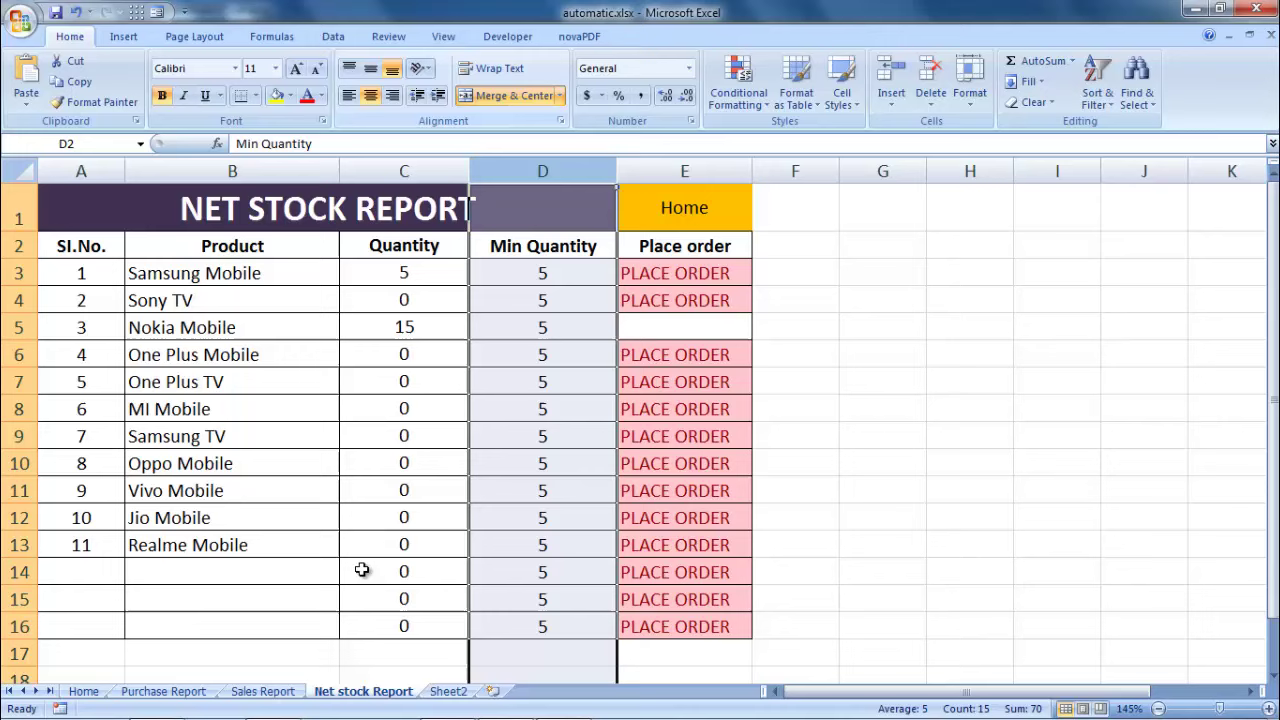
# Centre the Quantity column D on the Sales Report sheet
pyautogui.click(262, 691)
pyautogui.click(606, 173)
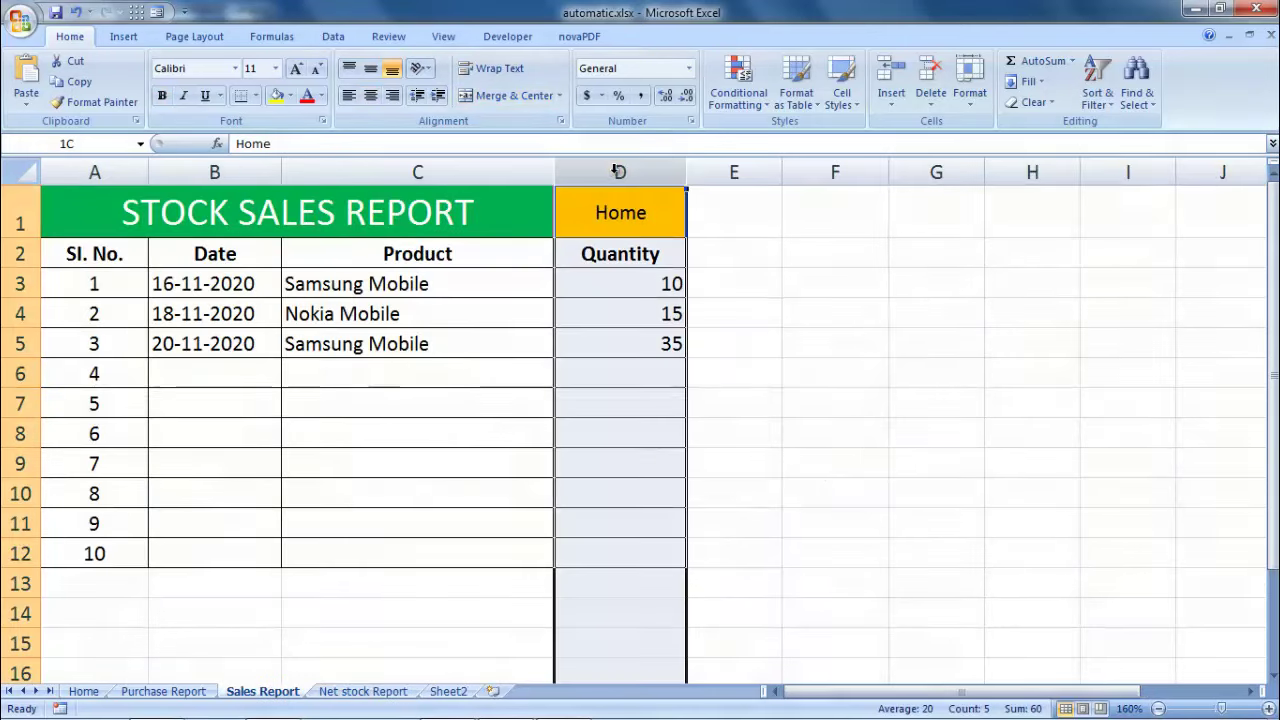
pyautogui.click(371, 95)
pyautogui.click(371, 95)
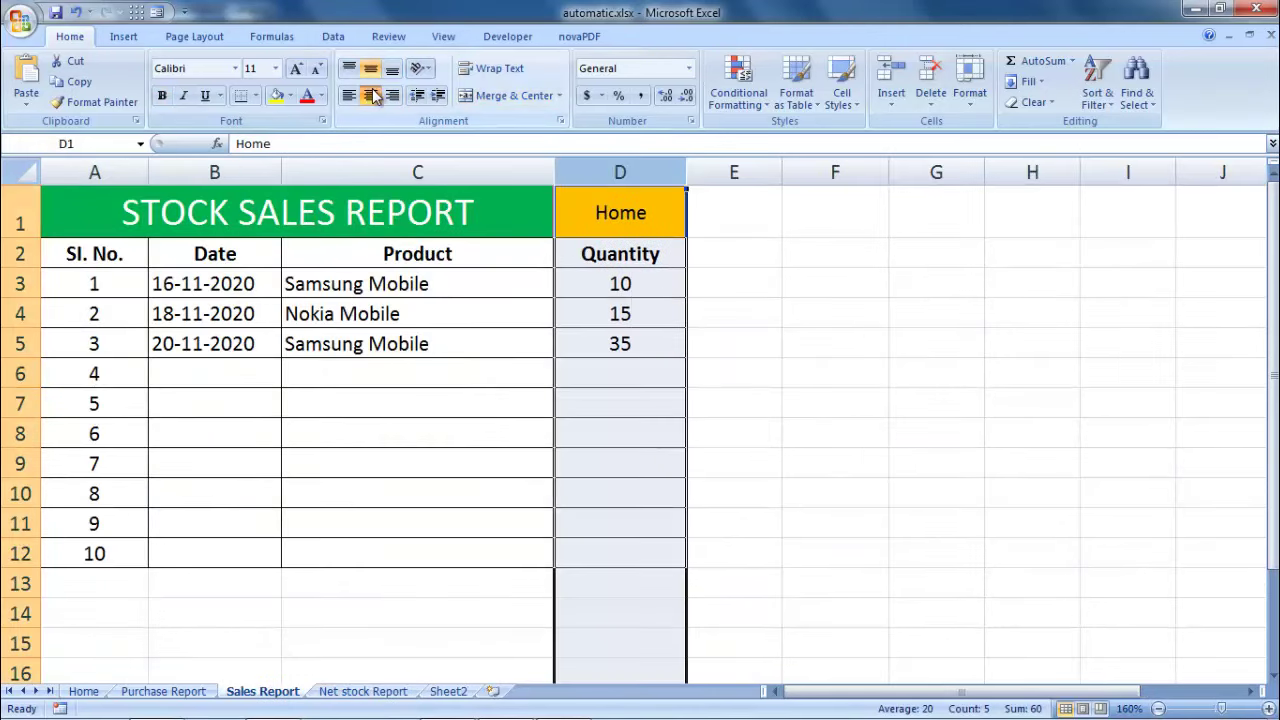
# Centre the Quantity column D on the Purchase Report sheet
pyautogui.click(168, 691)
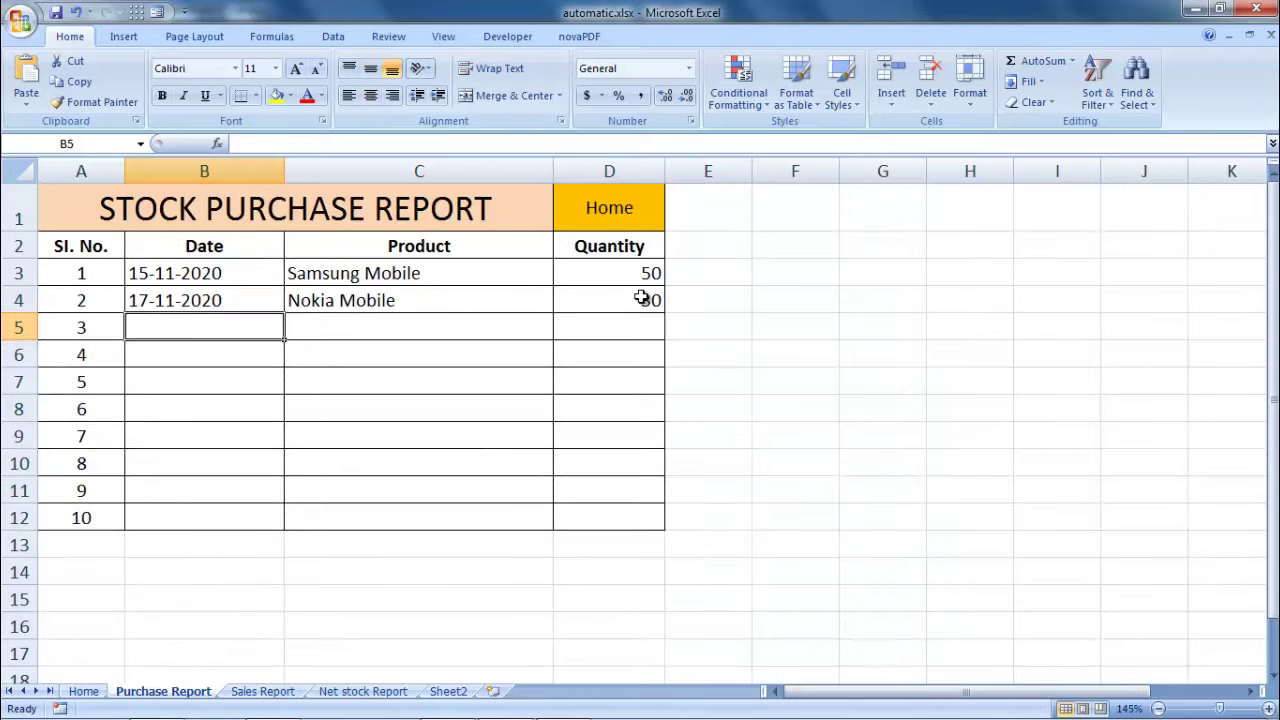
pyautogui.click(629, 173)
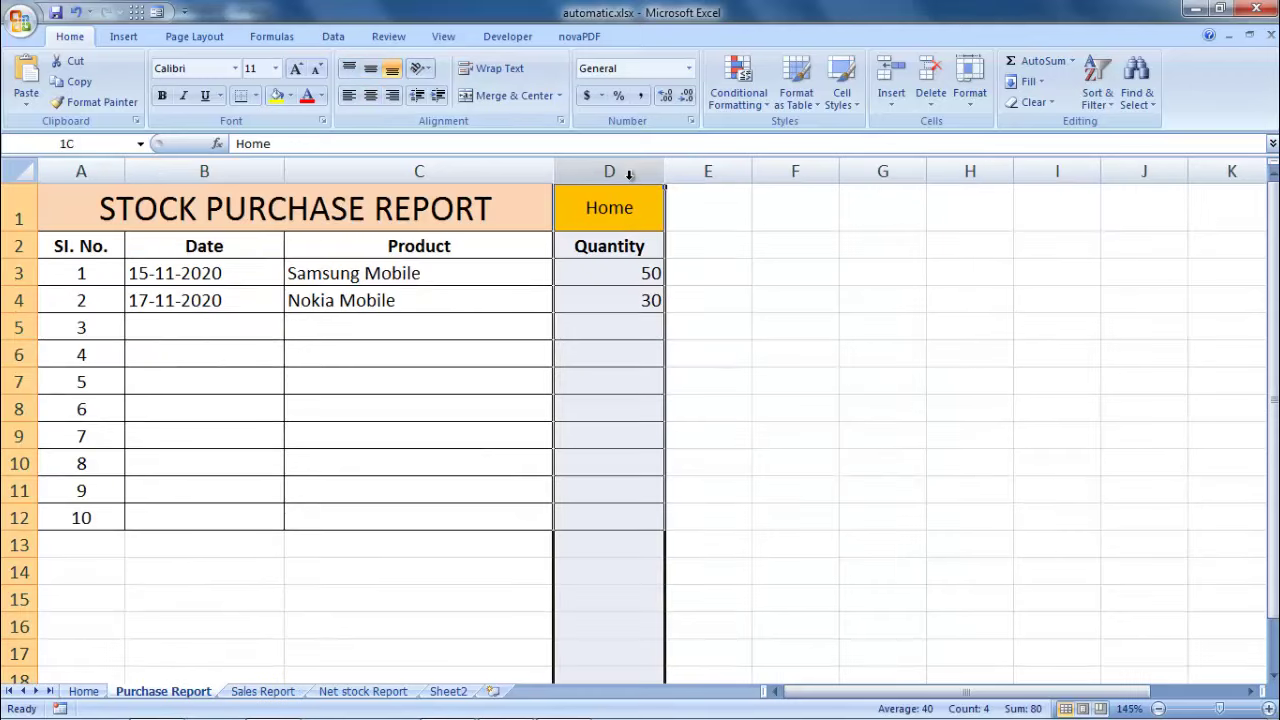
pyautogui.click(371, 95)
pyautogui.click(371, 95)
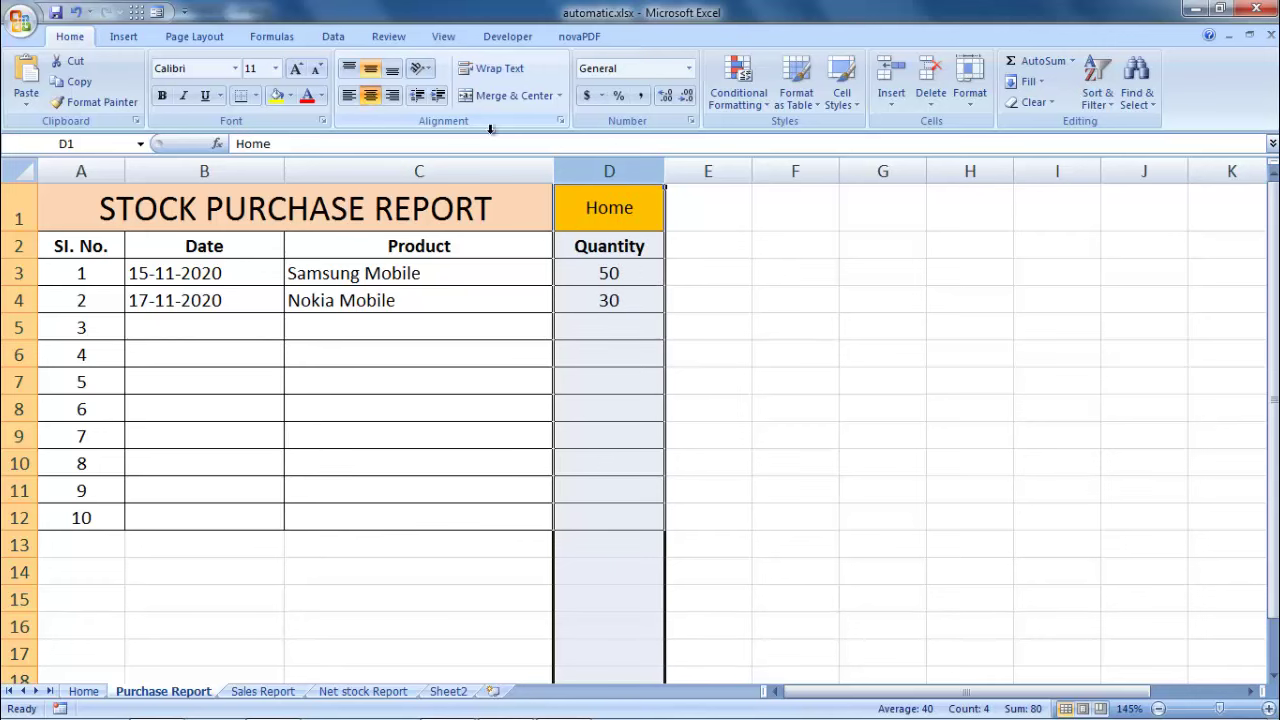
pyautogui.click(620, 298)
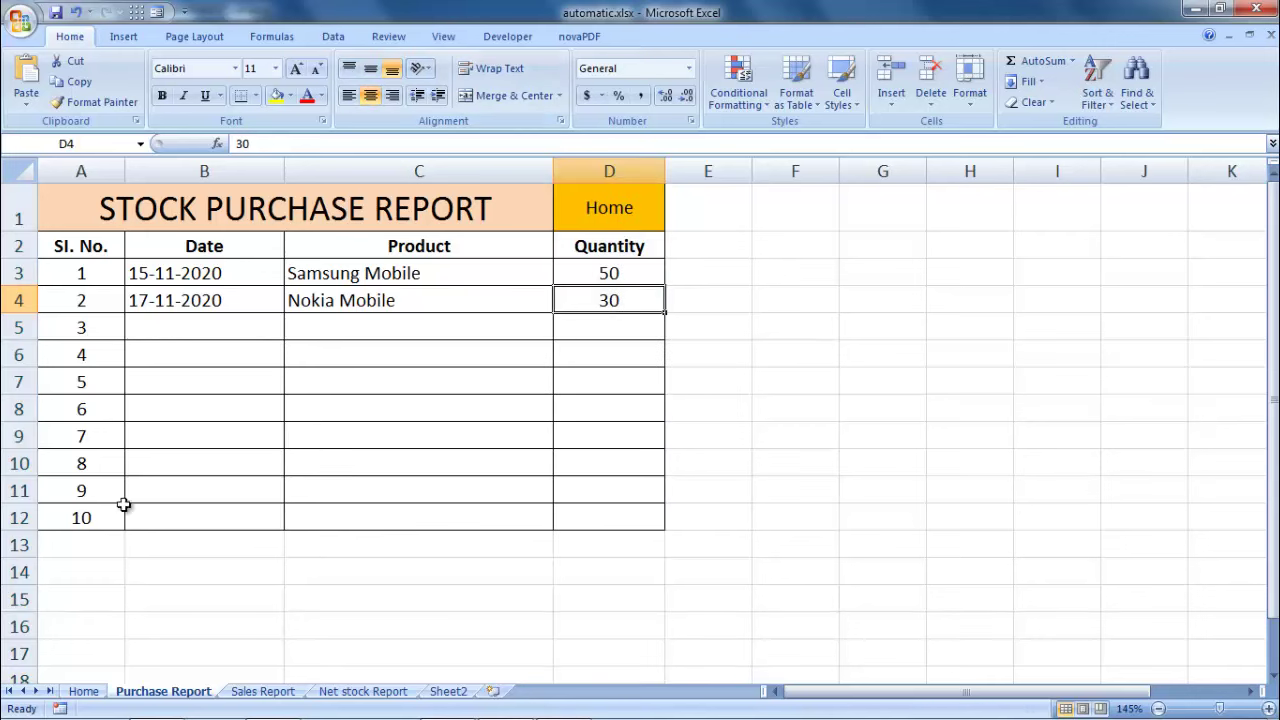
# Switch the Home sheet with its three report labels to Page Layout view and select A1:J21
pyautogui.click(92, 692)
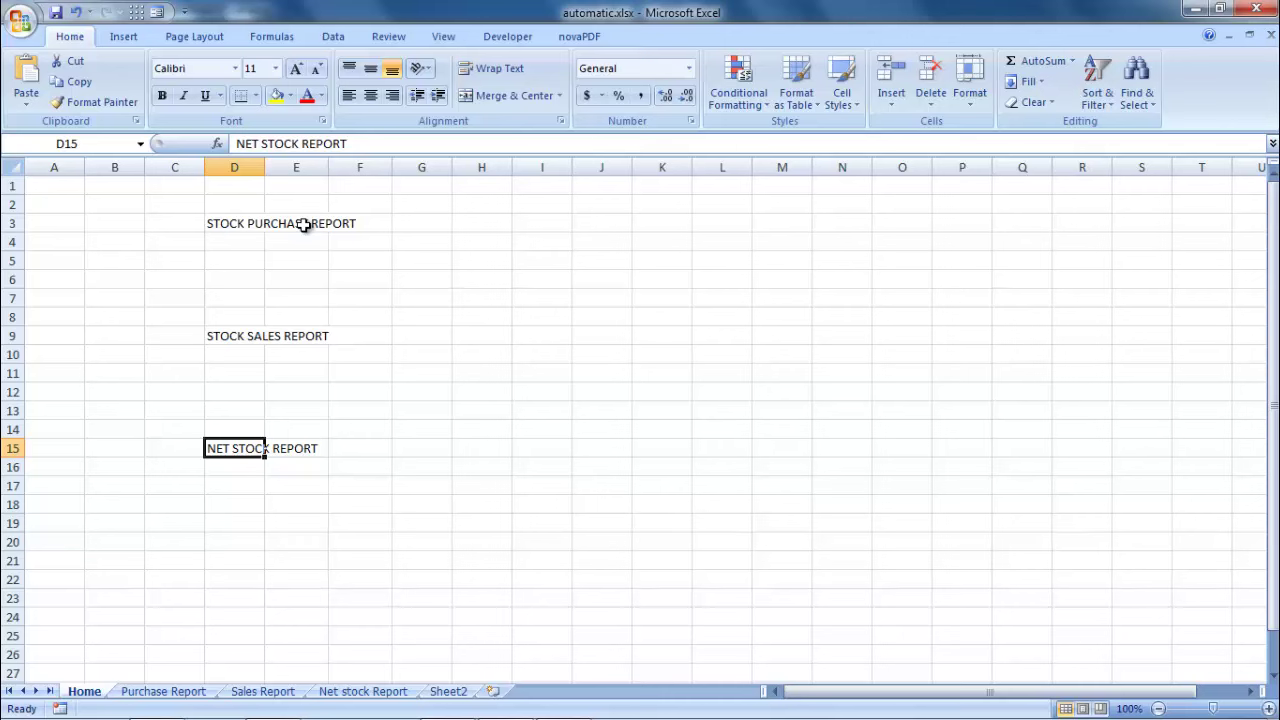
pyautogui.click(250, 337)
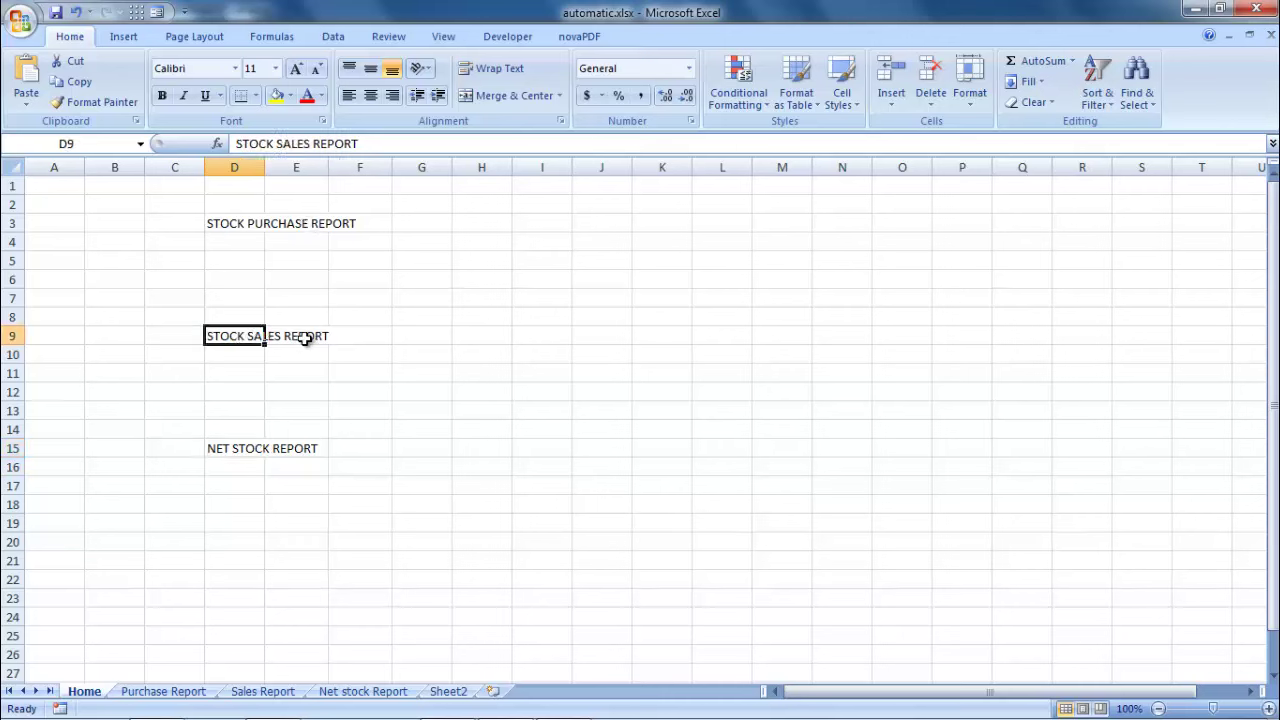
pyautogui.click(245, 452)
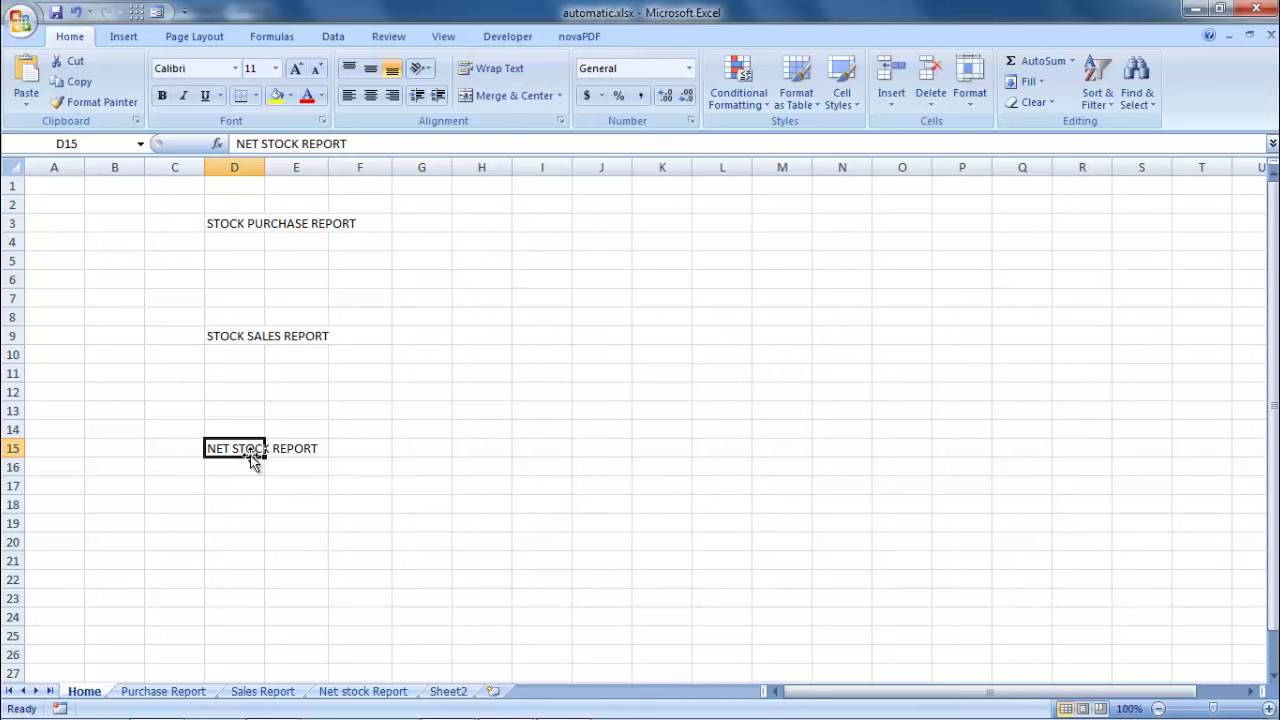
pyautogui.click(447, 37)
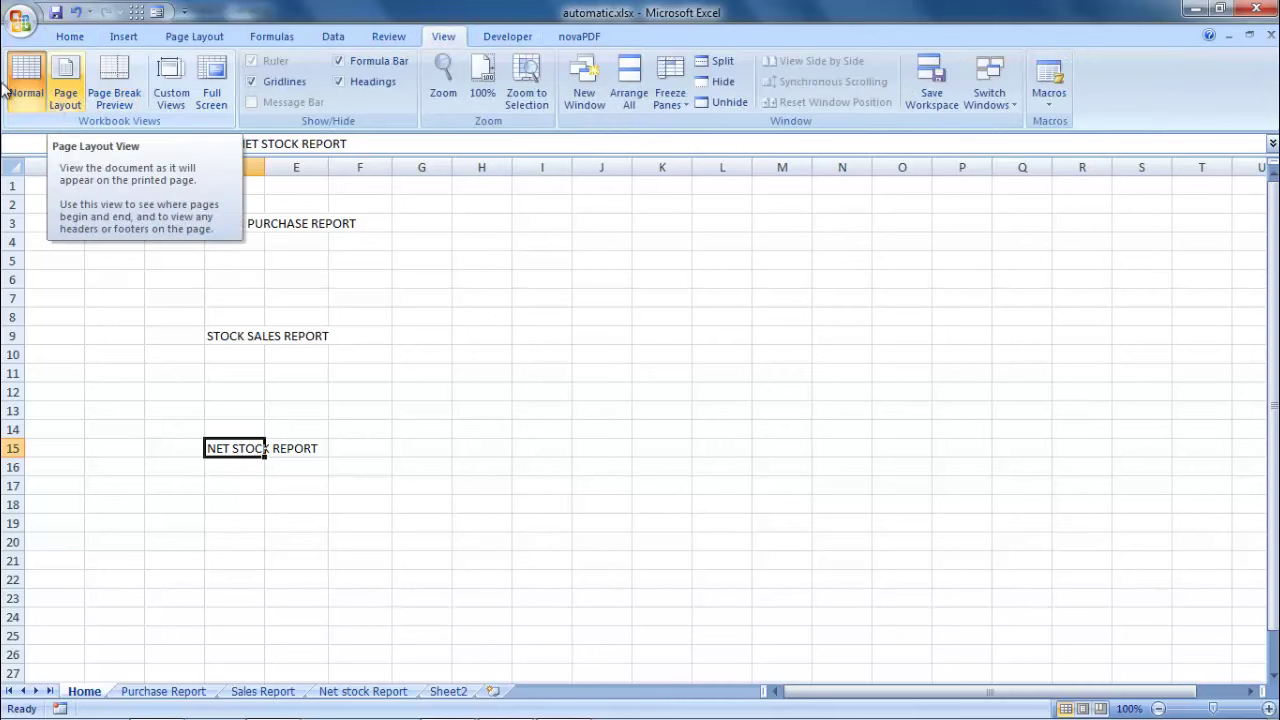
pyautogui.click(65, 85)
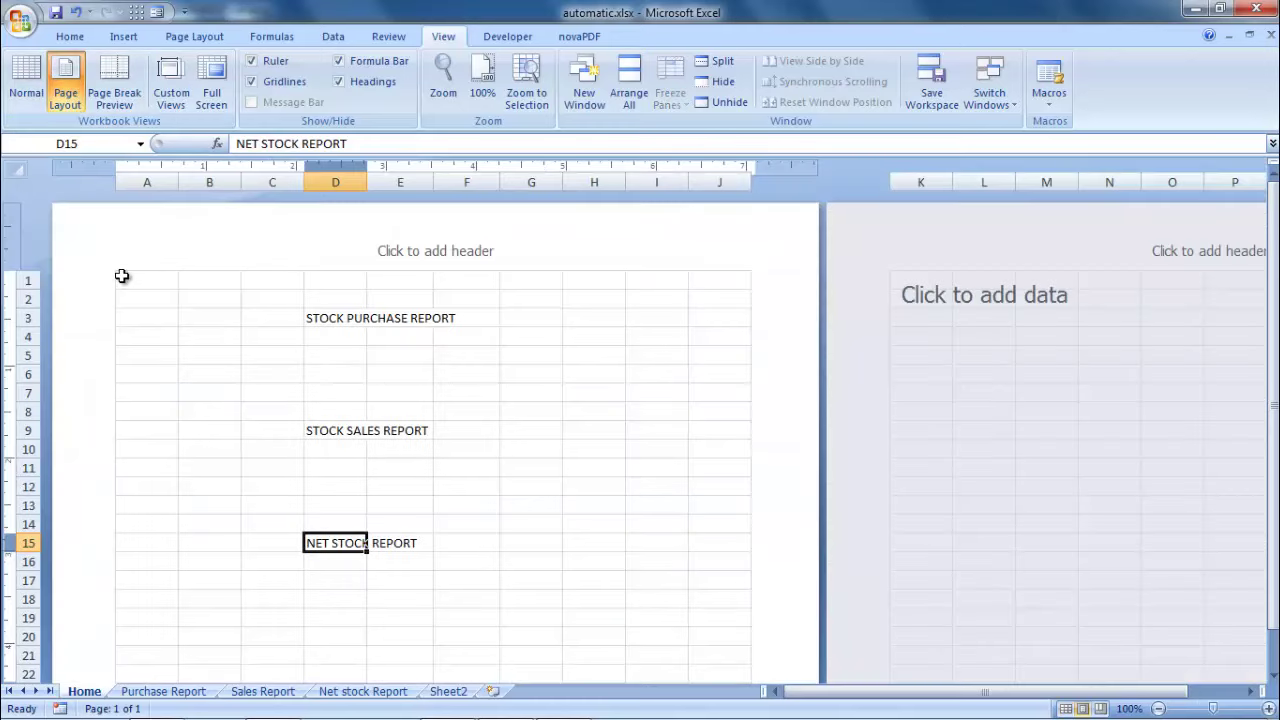
pyautogui.moveTo(121, 276); pyautogui.dragTo(751, 680)
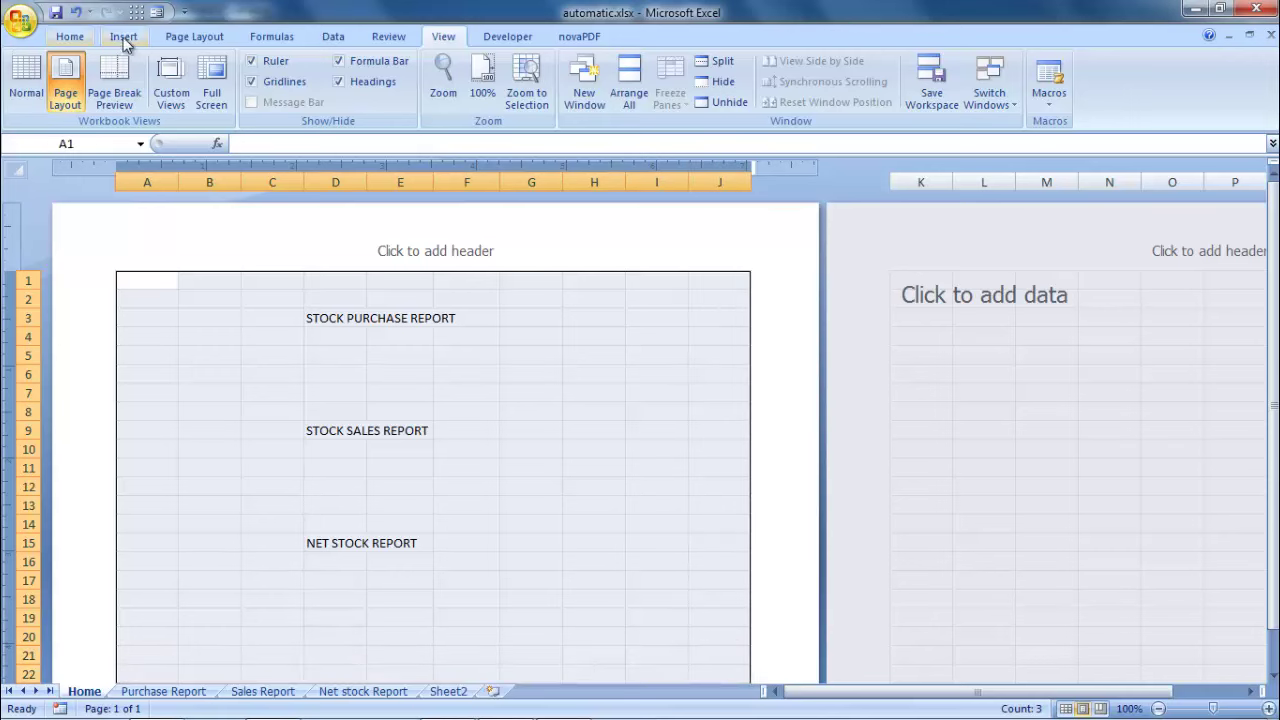
# Fill the STOCK PURCHASE REPORT block D3:F5 green
pyautogui.click(70, 36)
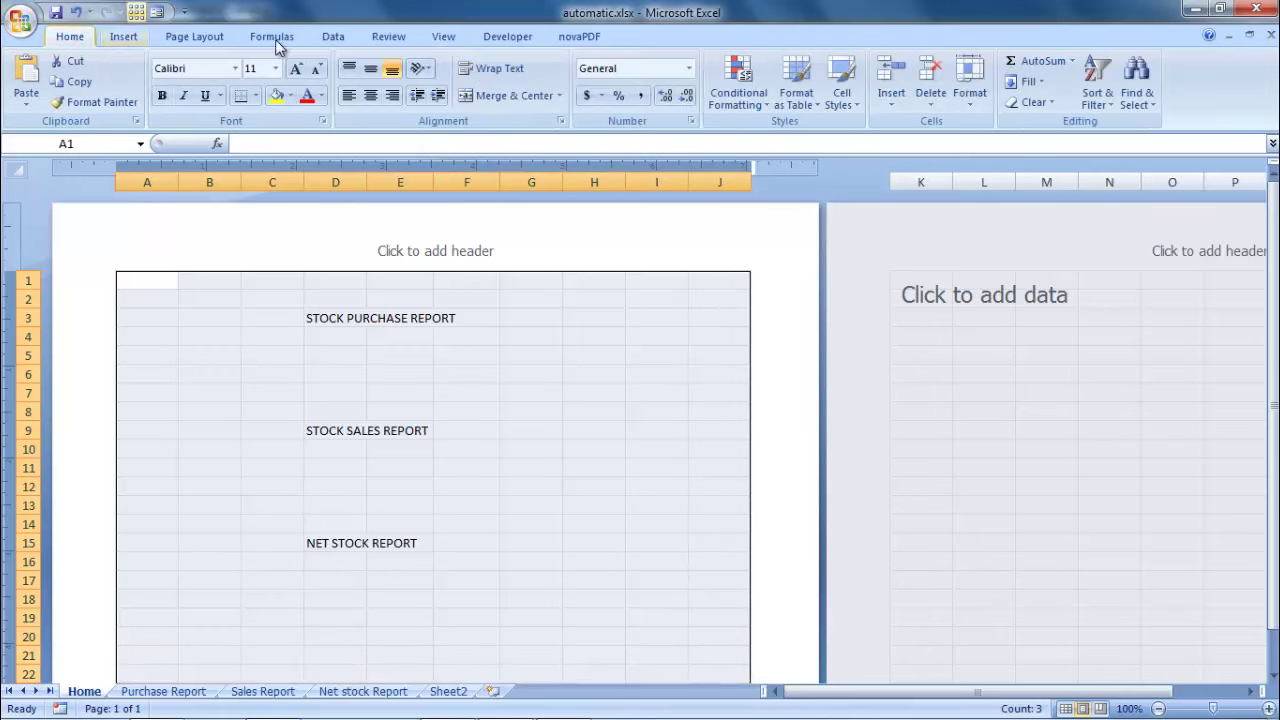
pyautogui.click(291, 96)
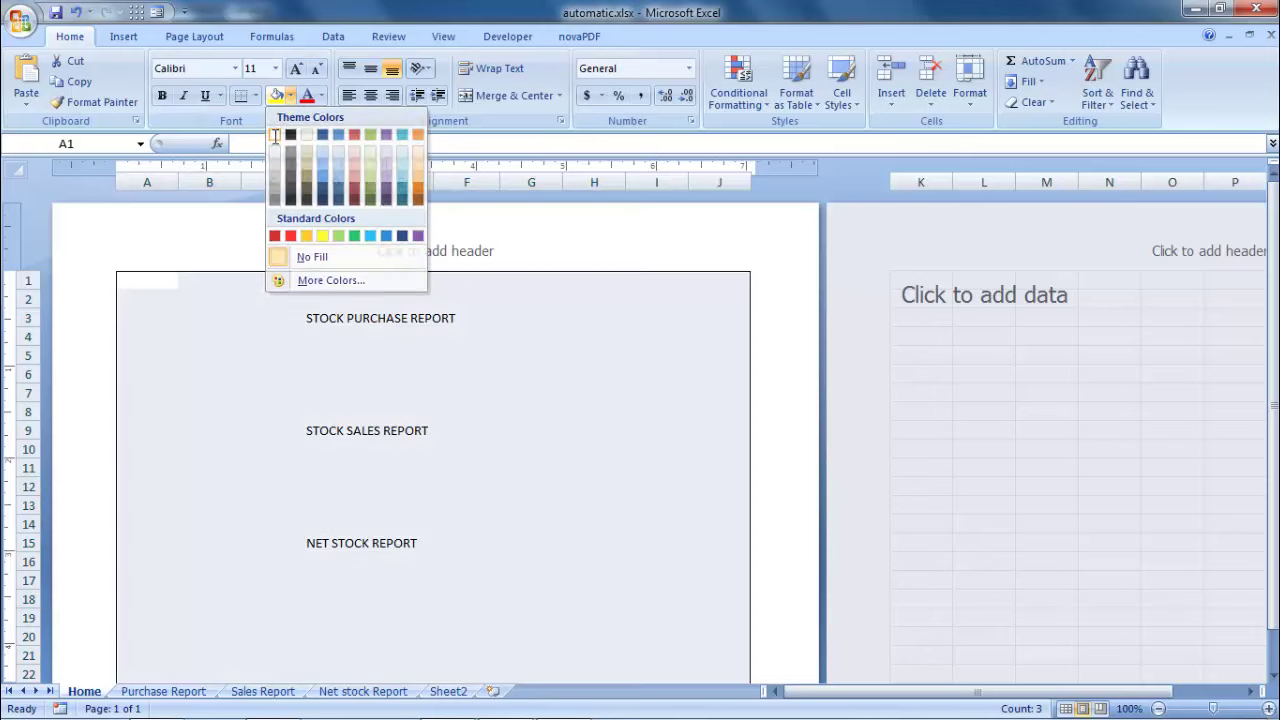
pyautogui.click(275, 135)
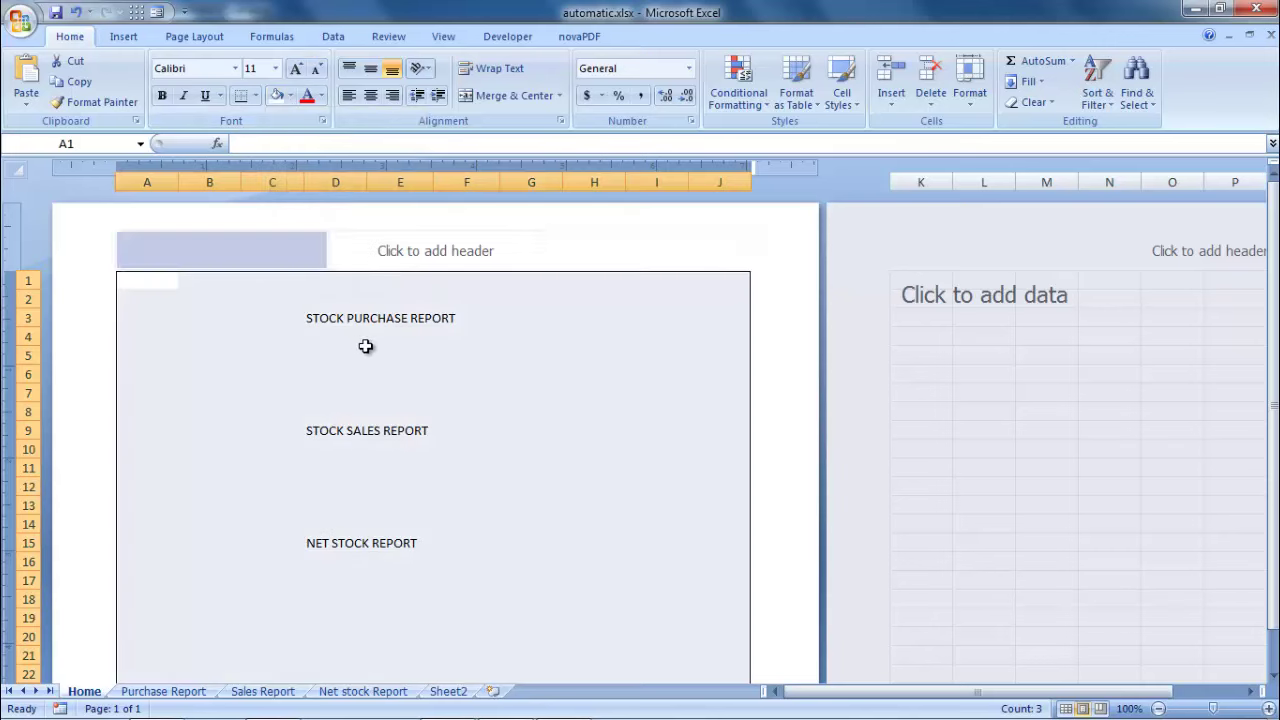
pyautogui.click(362, 350)
pyautogui.click(327, 318)
pyautogui.moveTo(327, 318); pyautogui.dragTo(467, 357)
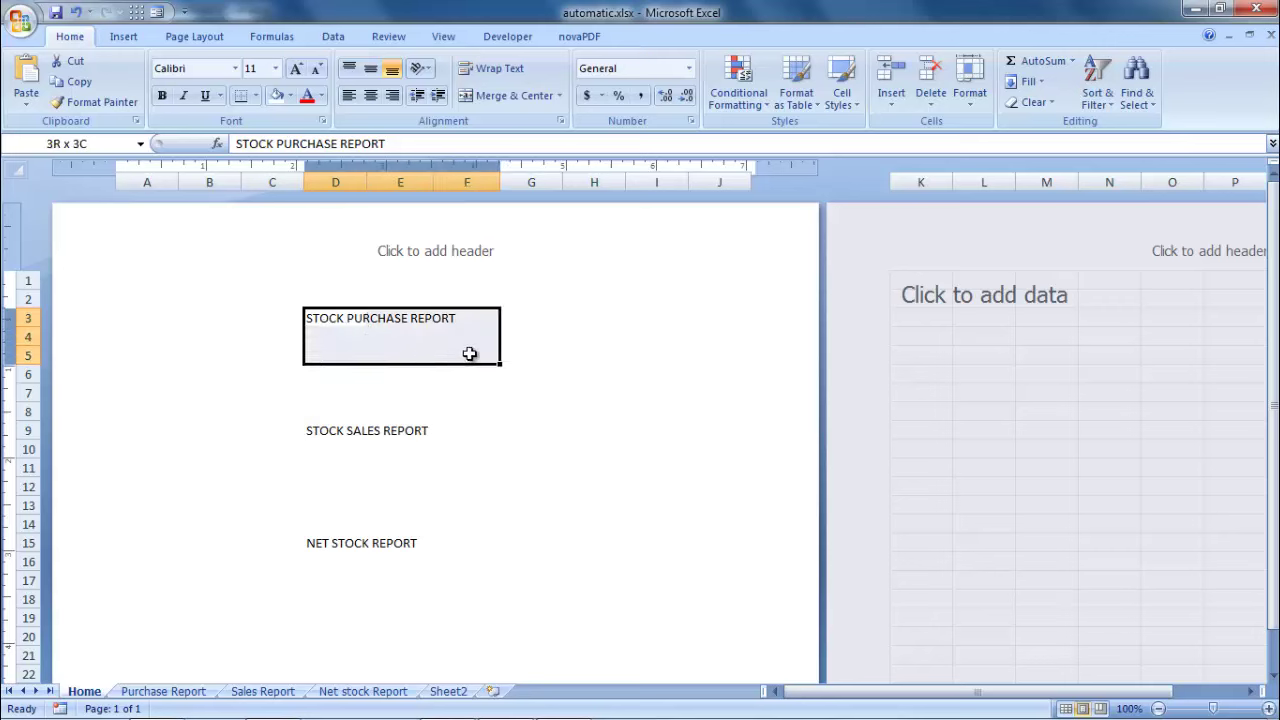
pyautogui.click(291, 96)
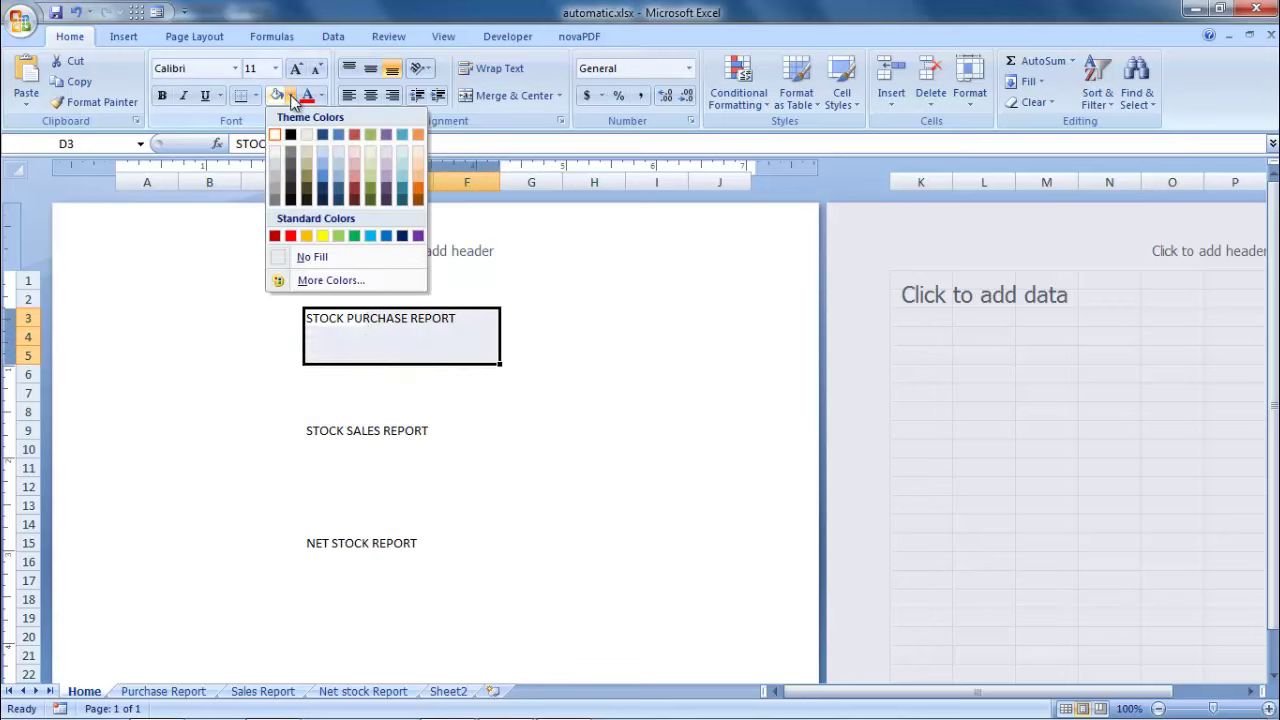
pyautogui.click(354, 236)
# Fill the STOCK SALES REPORT D9:F11 and NET STOCK REPORT D15:F17 blocks light blue
pyautogui.moveTo(320, 430); pyautogui.dragTo(470, 467)
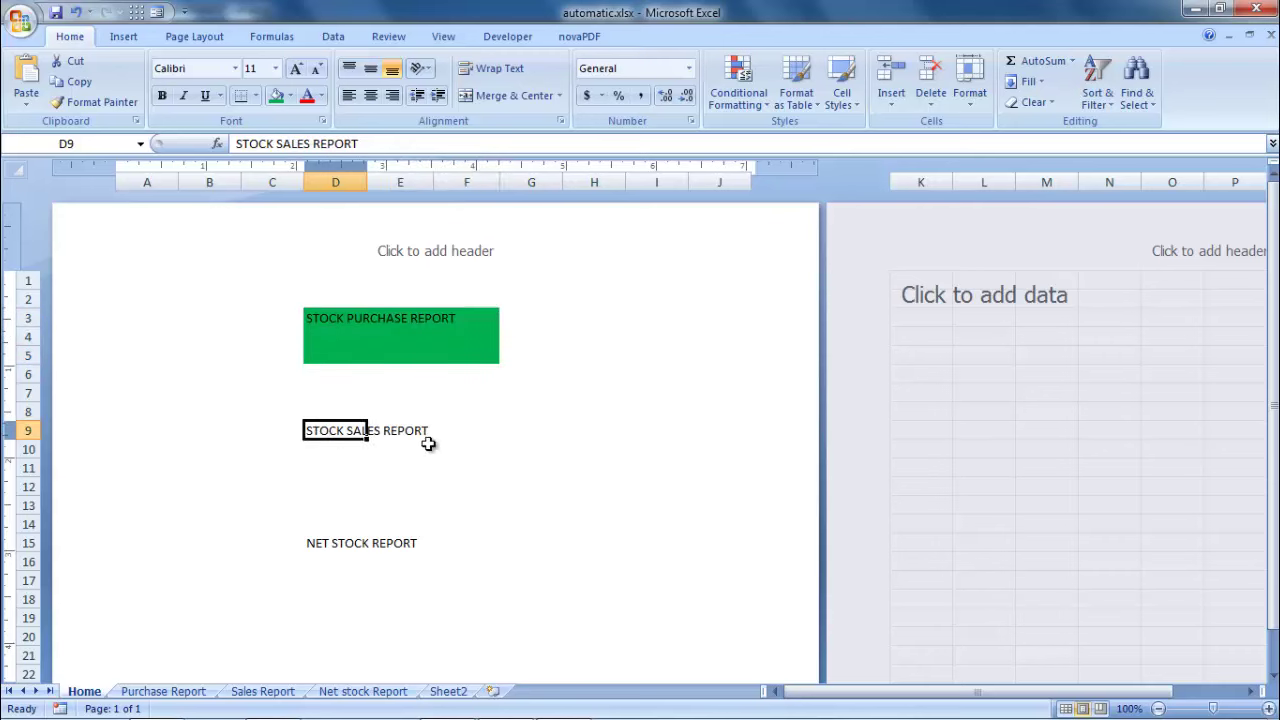
pyautogui.click(289, 96)
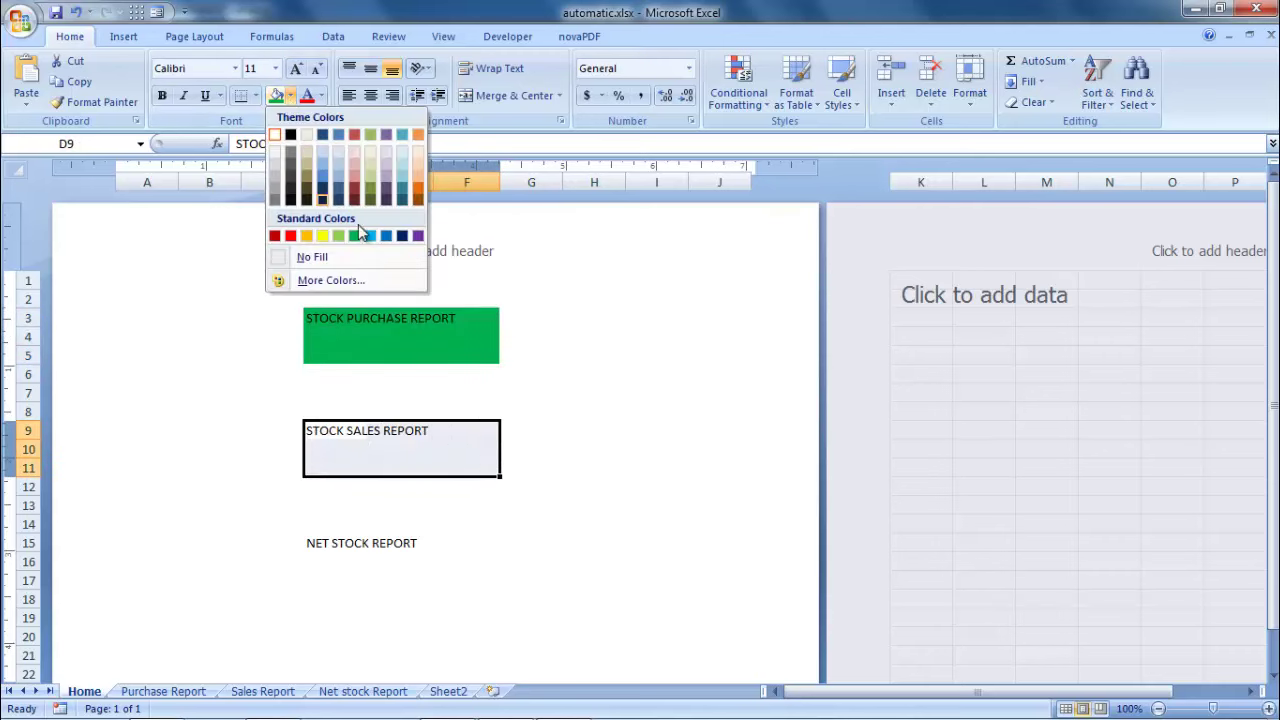
pyautogui.click(369, 236)
pyautogui.moveTo(325, 543)
pyautogui.mouseDown()
pyautogui.moveTo(481, 598)
pyautogui.moveTo(481, 585)
pyautogui.mouseUp()
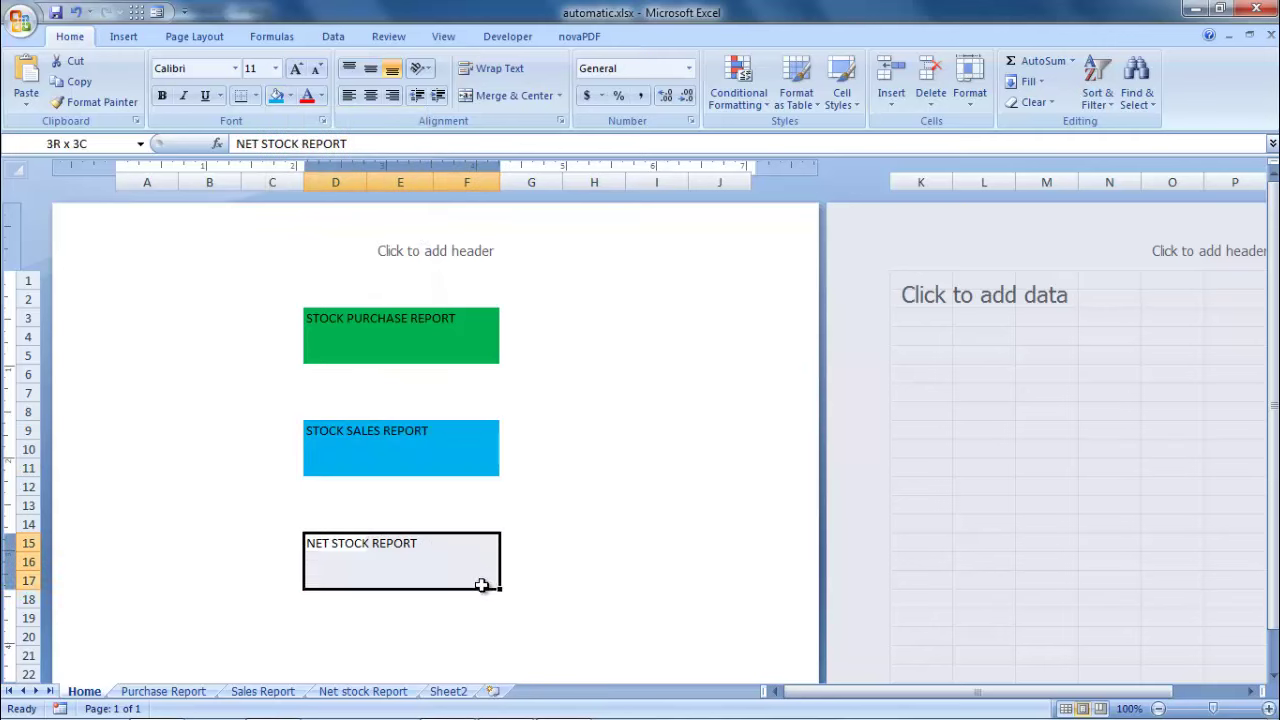
pyautogui.click(276, 96)
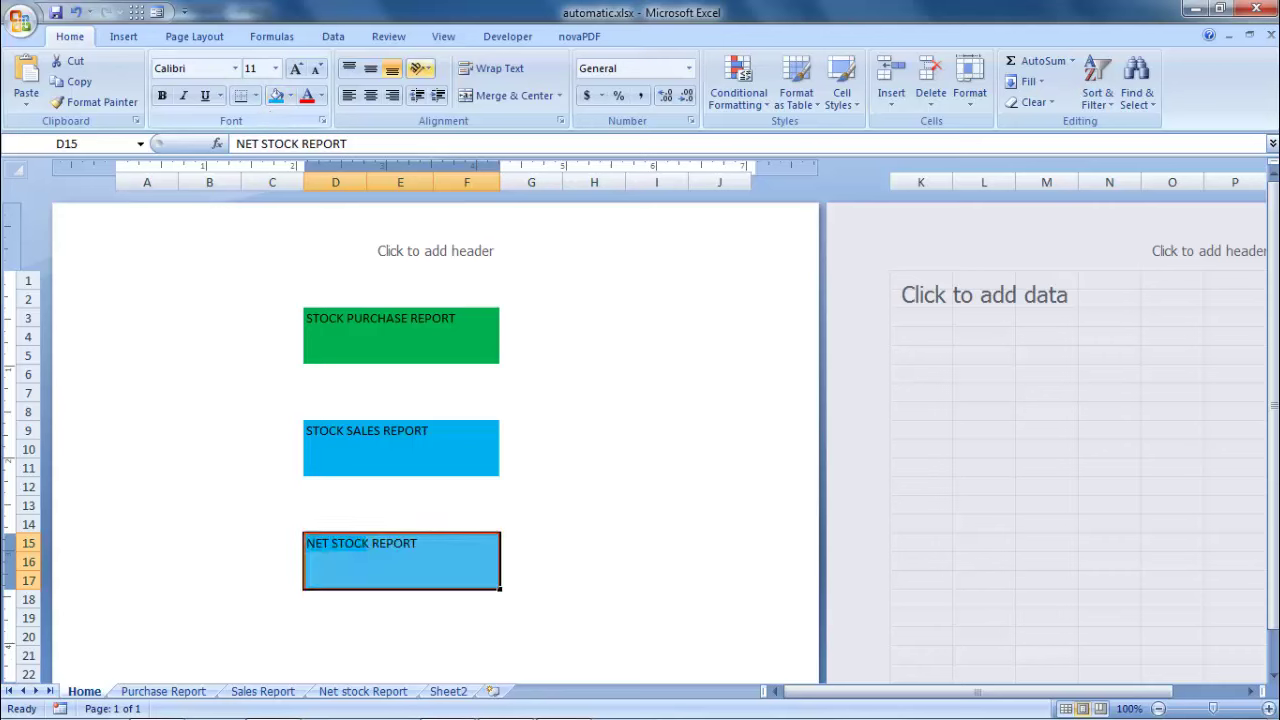
# Reselect the green STOCK PURCHASE REPORT block D3:F5
pyautogui.click(331, 431)
pyautogui.click(381, 318)
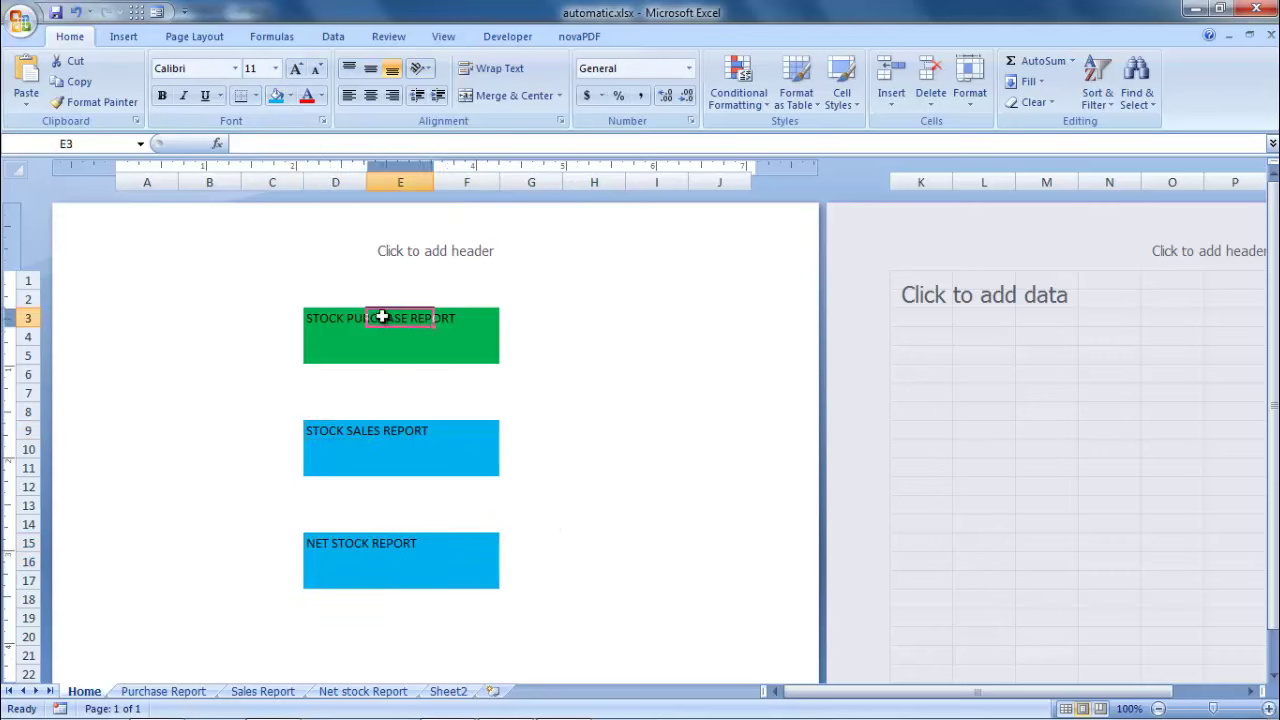
pyautogui.click(320, 318)
pyautogui.click(335, 360)
pyautogui.click(326, 320)
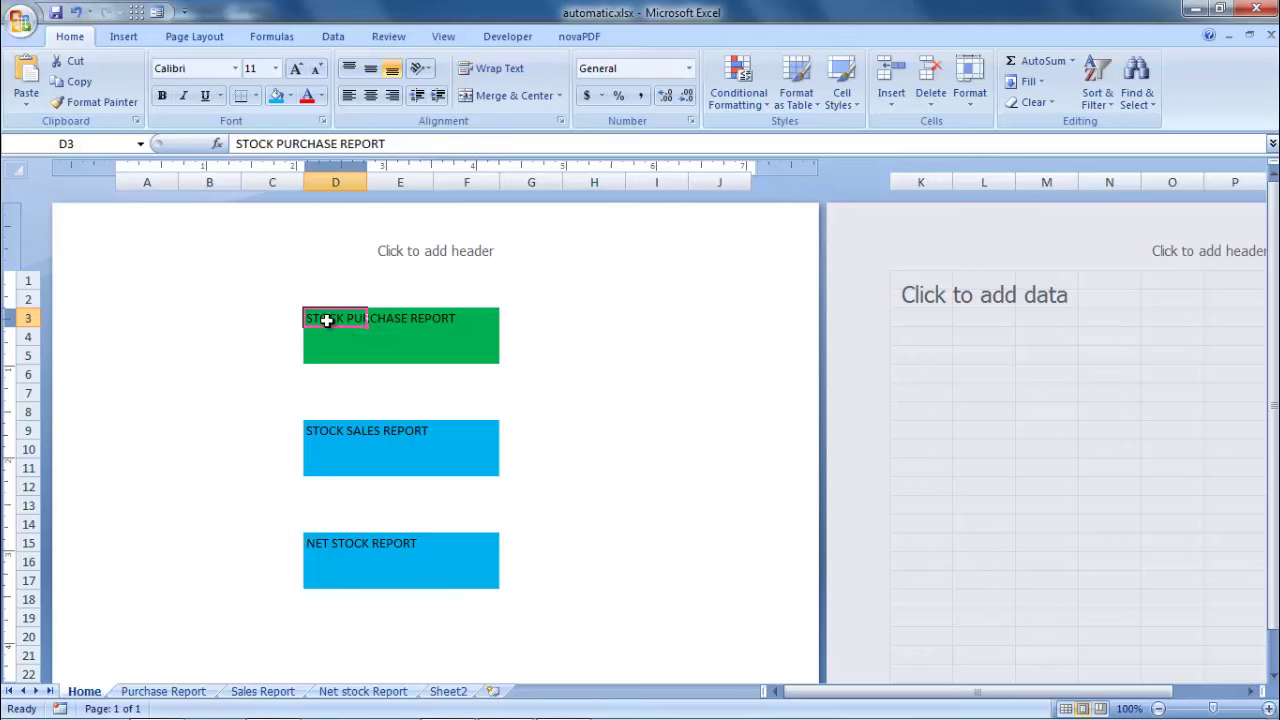
pyautogui.moveTo(326, 320); pyautogui.dragTo(486, 349)
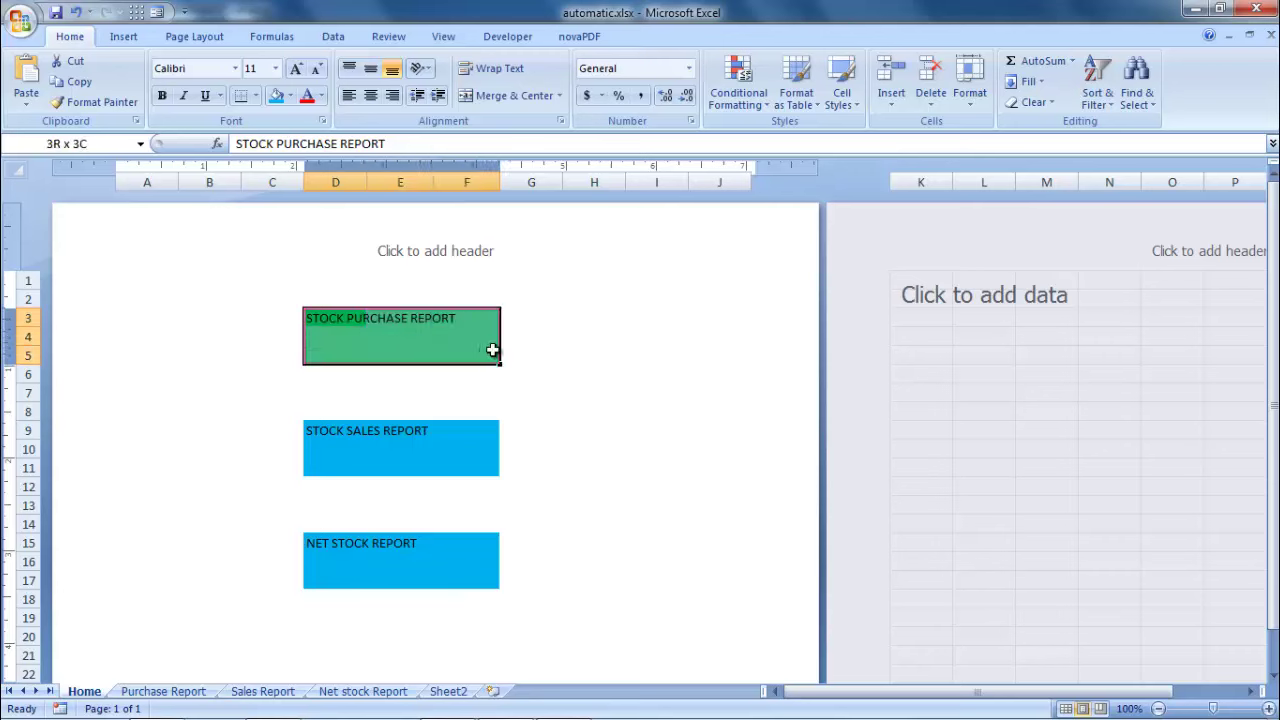
# Apply Merge & Center to D3:F5, D9:F11 and D15:F17 in turn
pyautogui.click(505, 97)
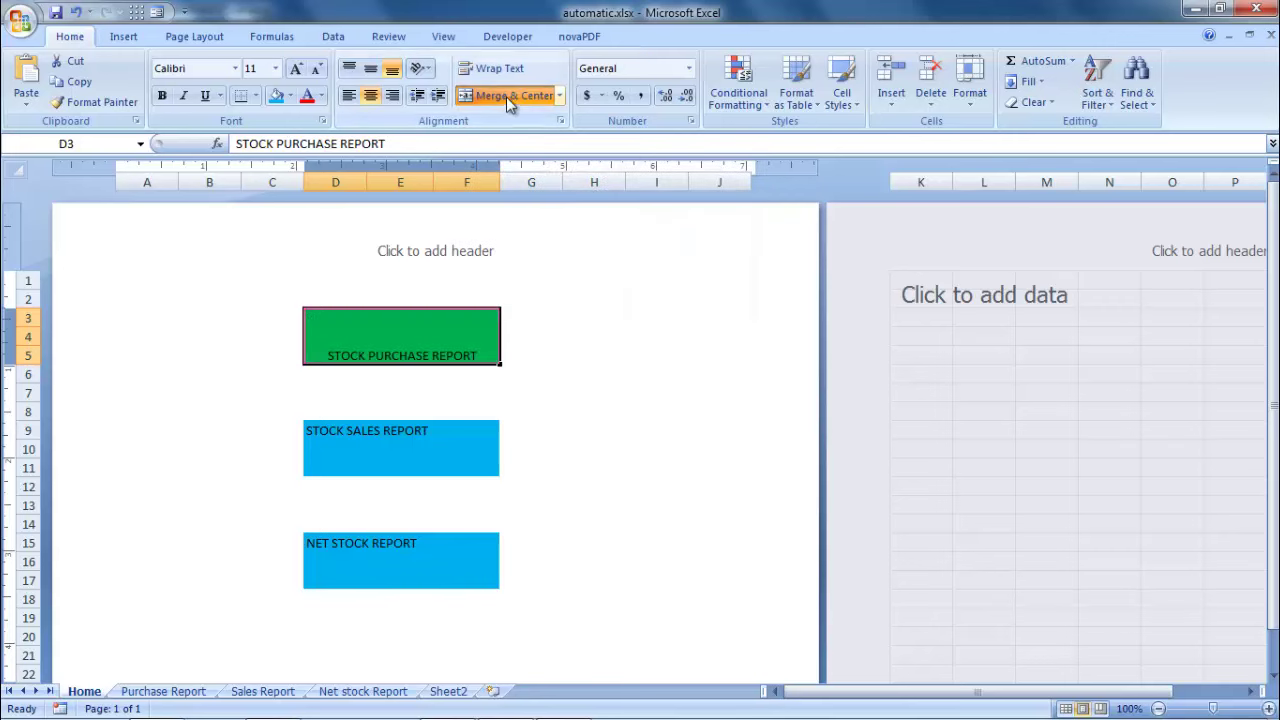
pyautogui.moveTo(320, 429); pyautogui.dragTo(482, 465)
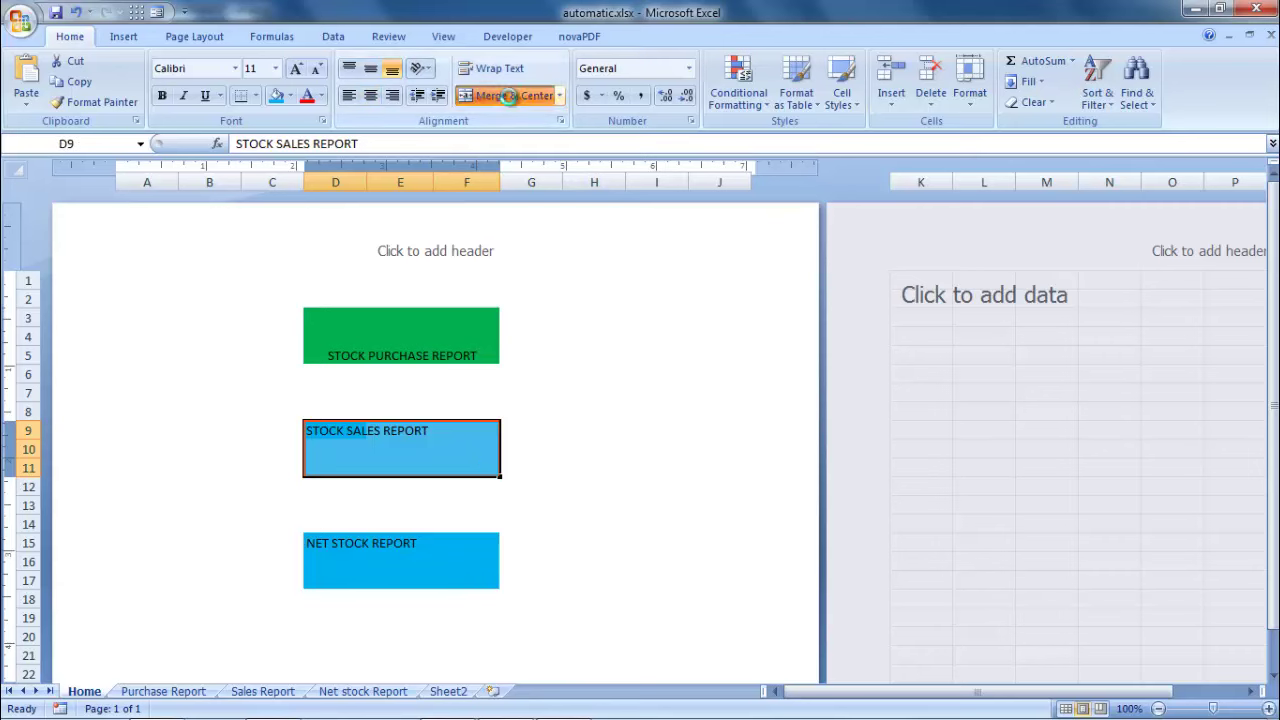
pyautogui.click(511, 100)
pyautogui.moveTo(314, 543); pyautogui.dragTo(482, 580)
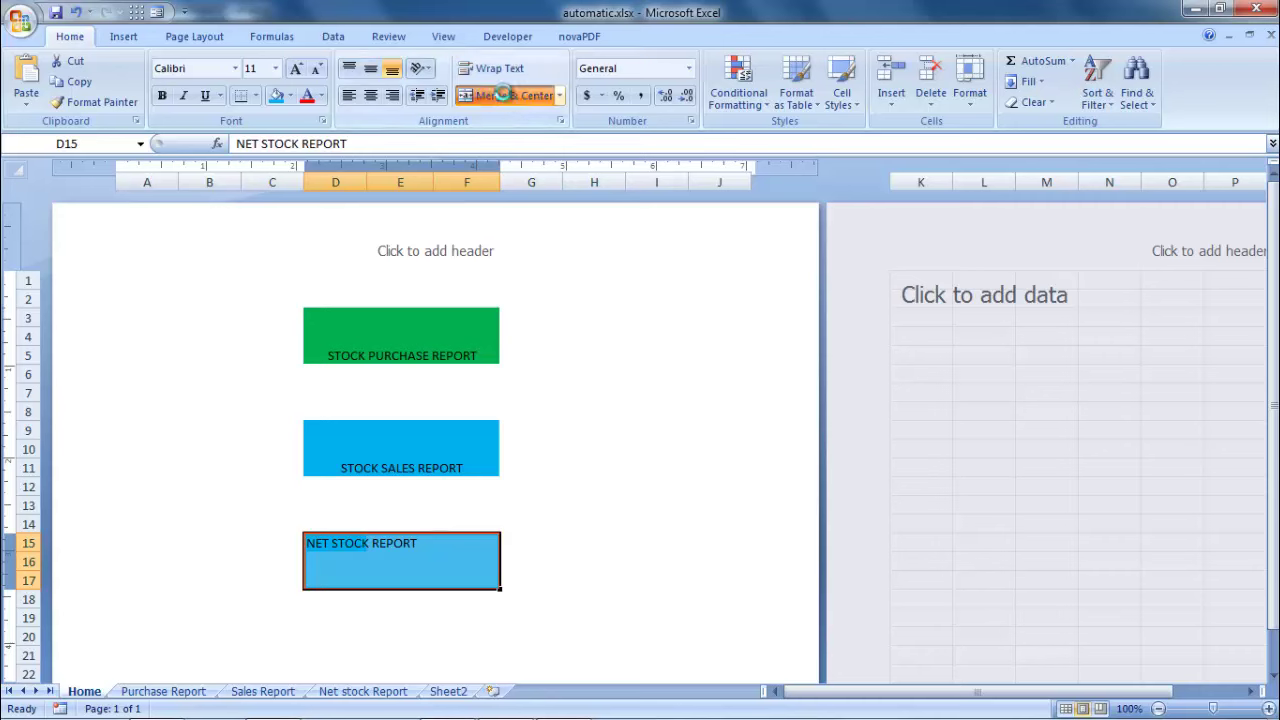
pyautogui.click(510, 96)
pyautogui.click(378, 354)
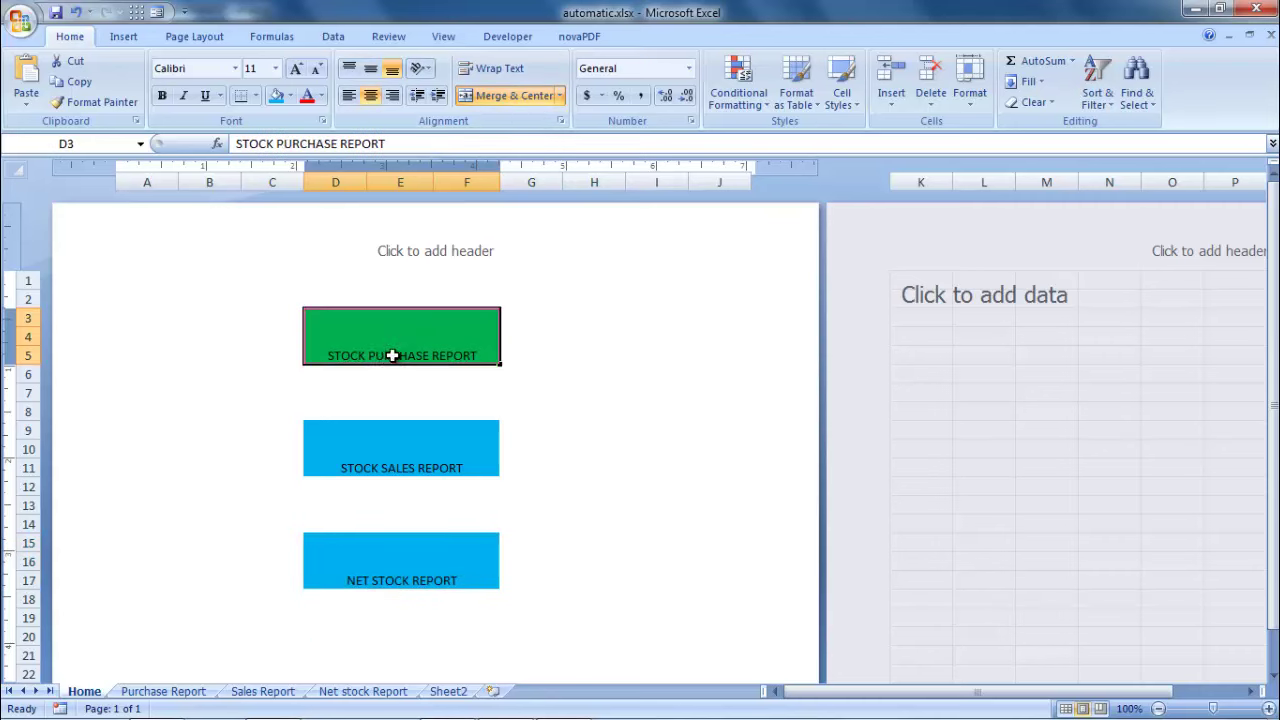
# Hyperlink the green STOCK PURCHASE REPORT block to the 'Purchase Report' sheet in this document
pyautogui.rightClick(395, 360)
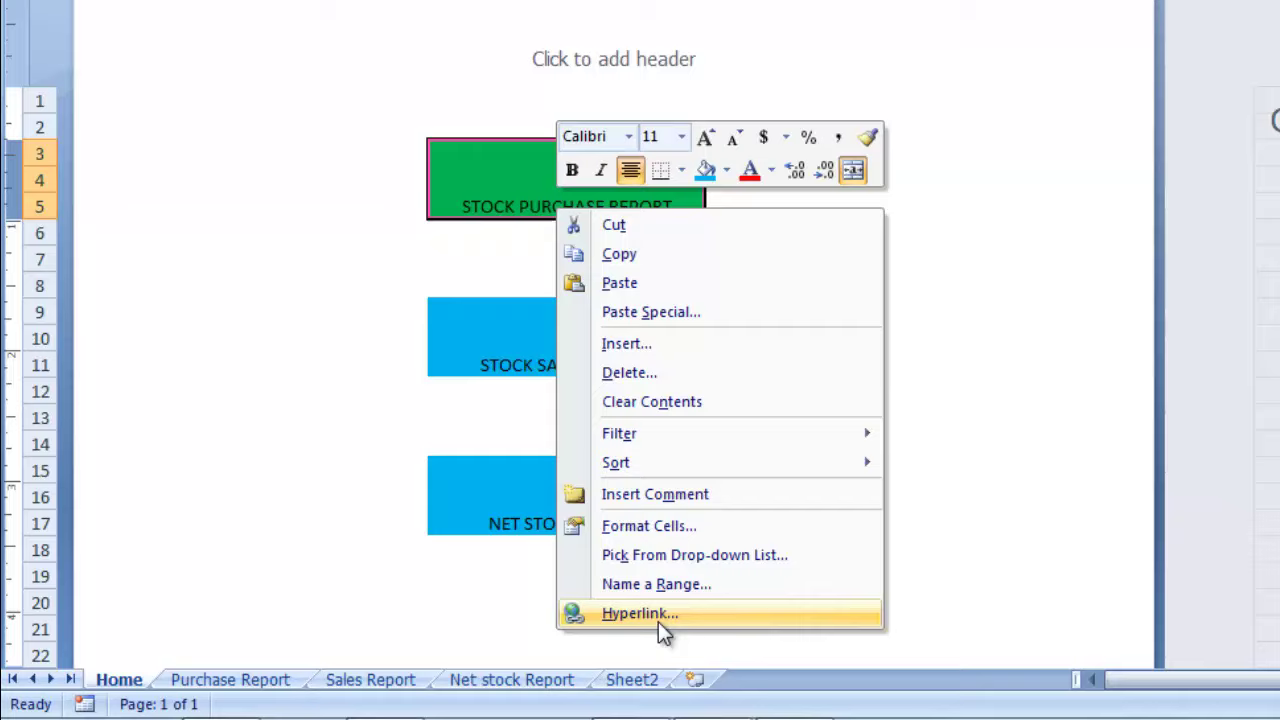
pyautogui.click(640, 613)
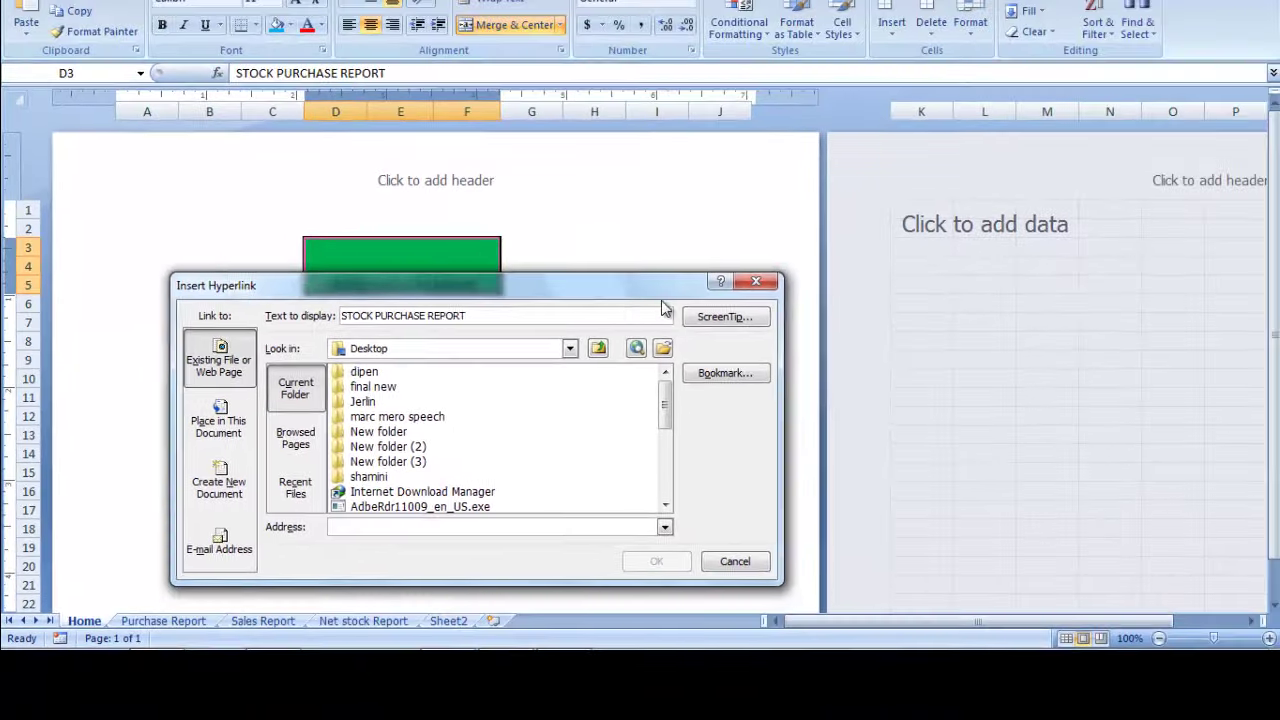
pyautogui.moveTo(663, 308); pyautogui.dragTo(913, 225)
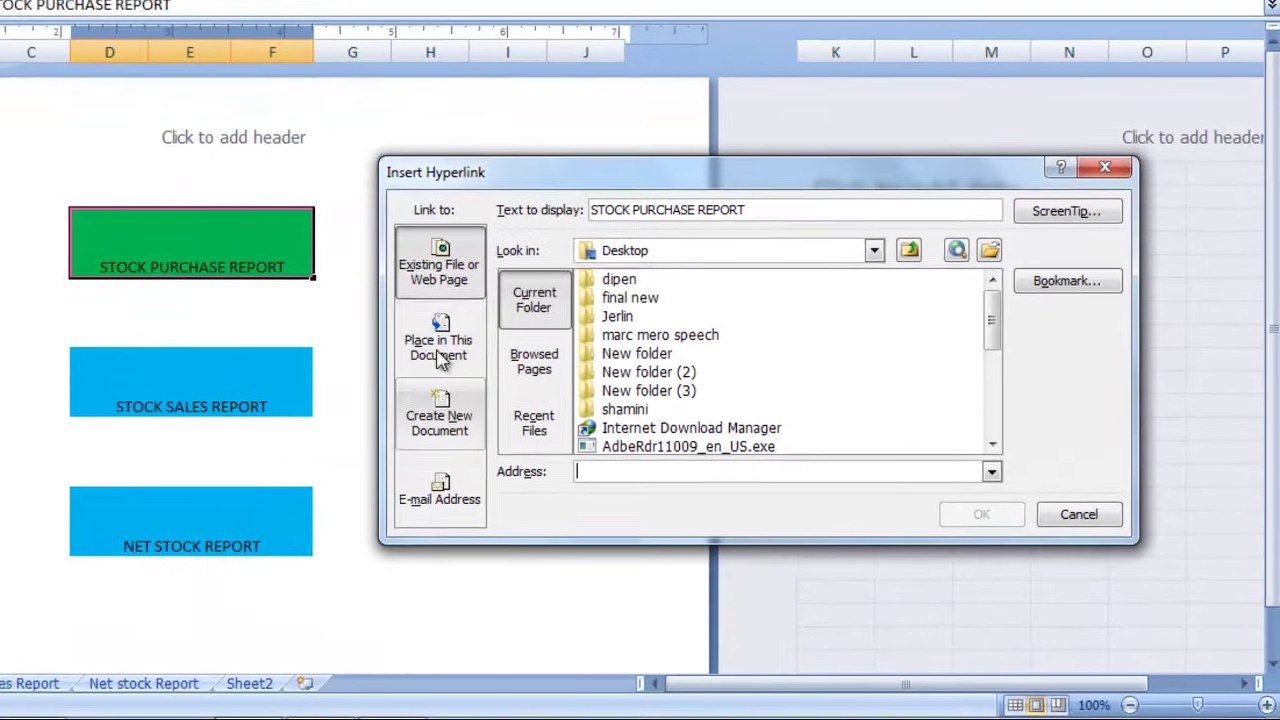
pyautogui.click(603, 349)
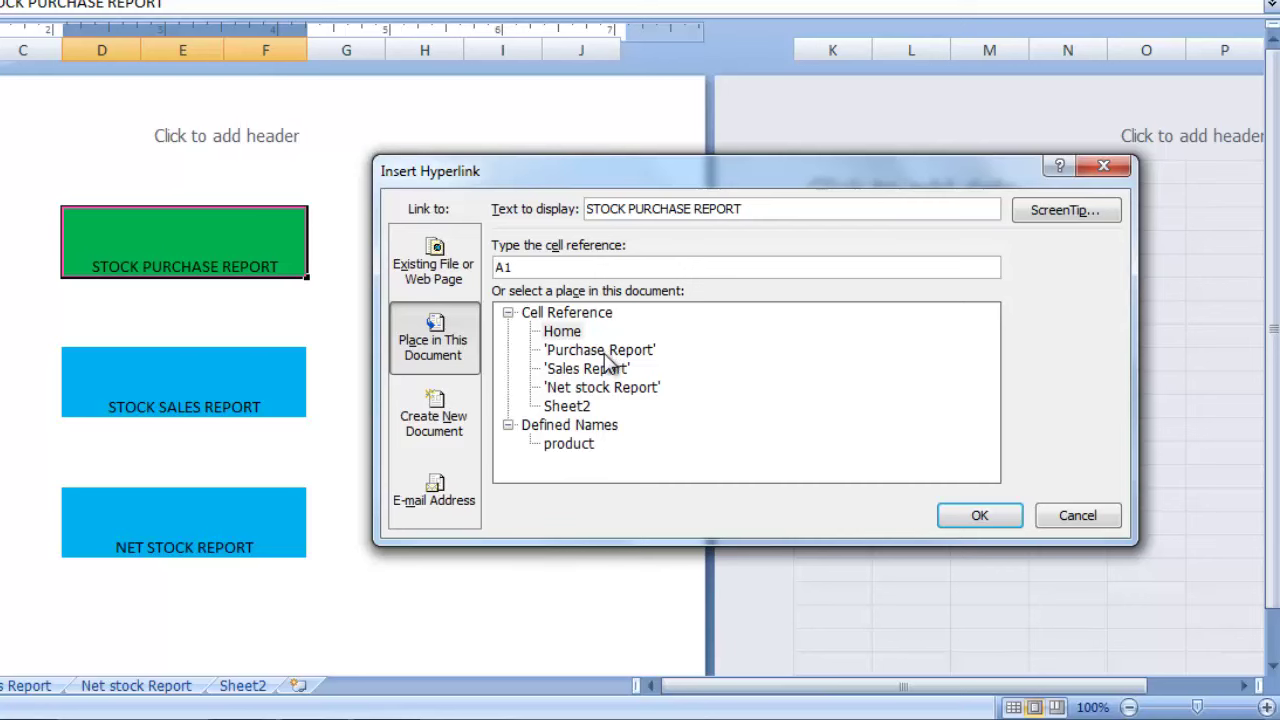
pyautogui.click(603, 352)
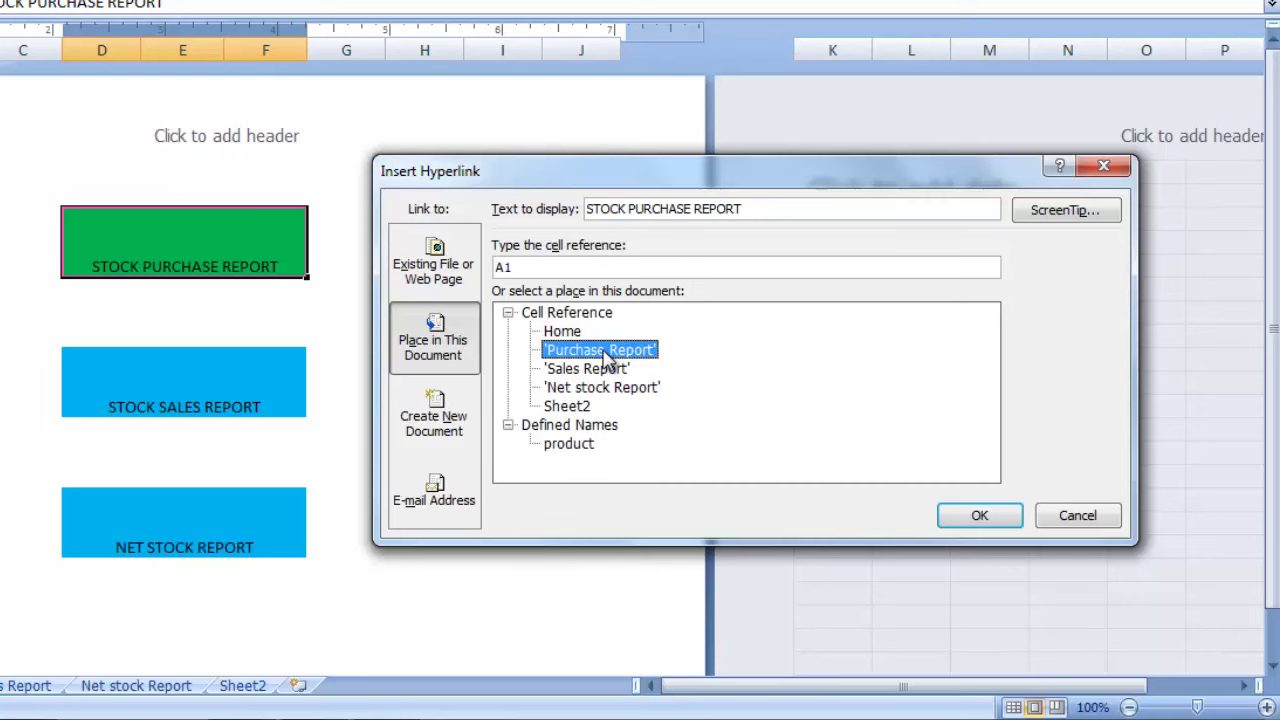
pyautogui.click(968, 530)
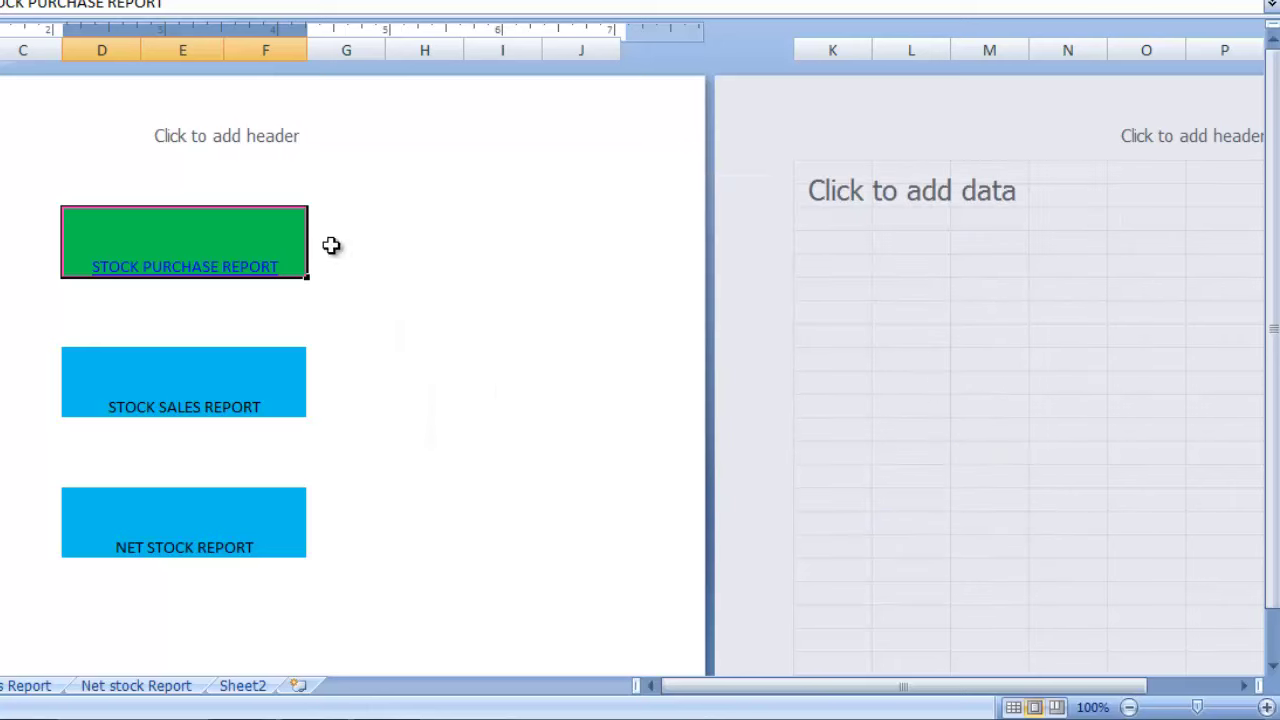
# Hyperlink the STOCK SALES REPORT block to the Sales Report sheet
pyautogui.click(176, 398)
pyautogui.rightClick(197, 418)
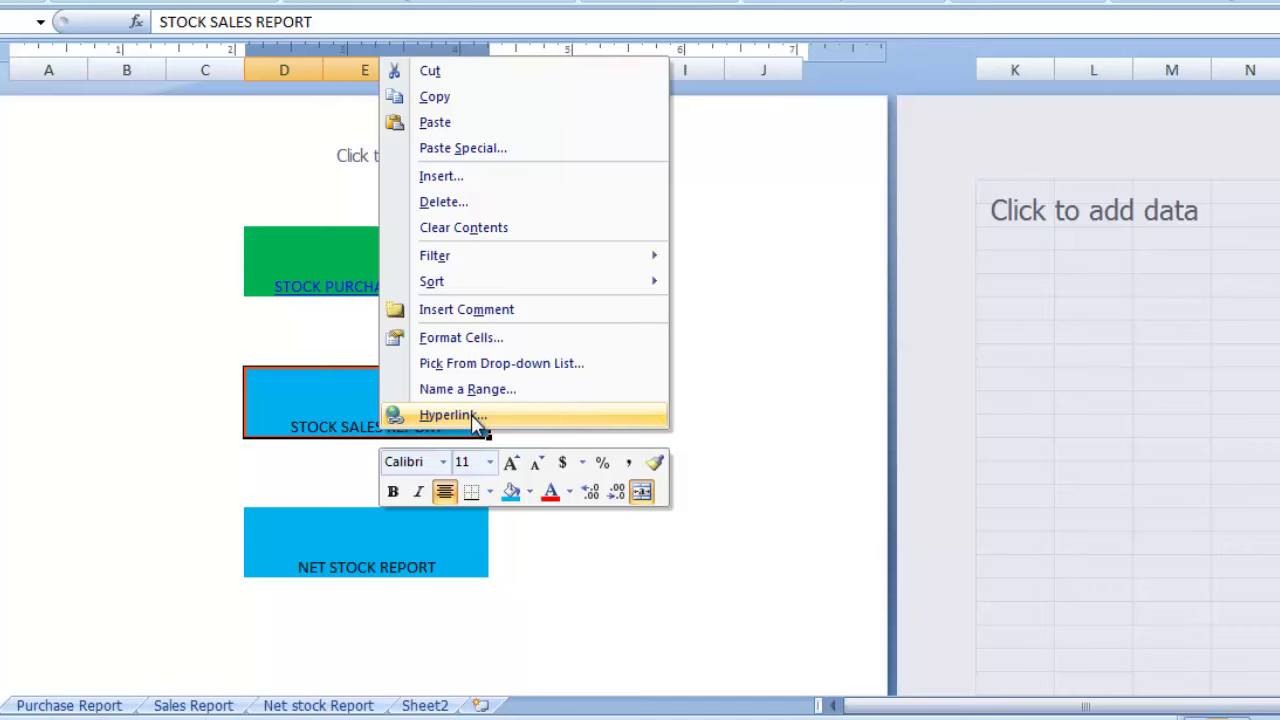
pyautogui.click(471, 414)
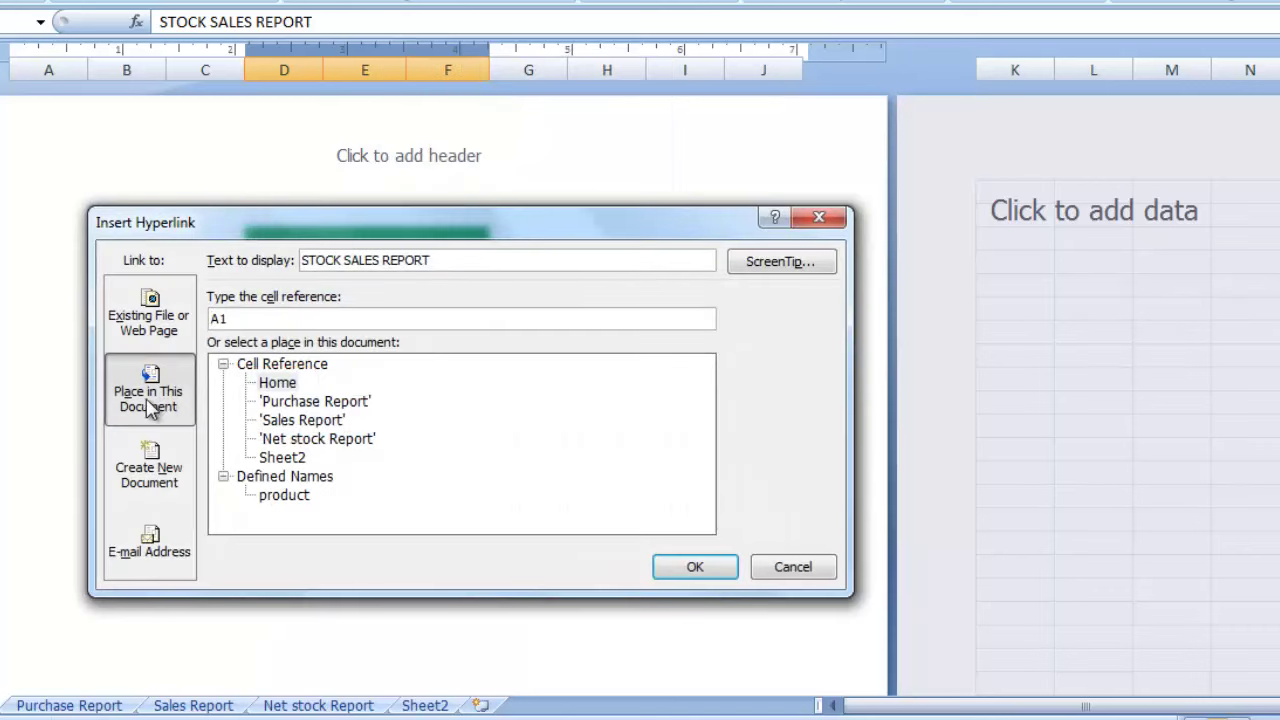
pyautogui.click(316, 425)
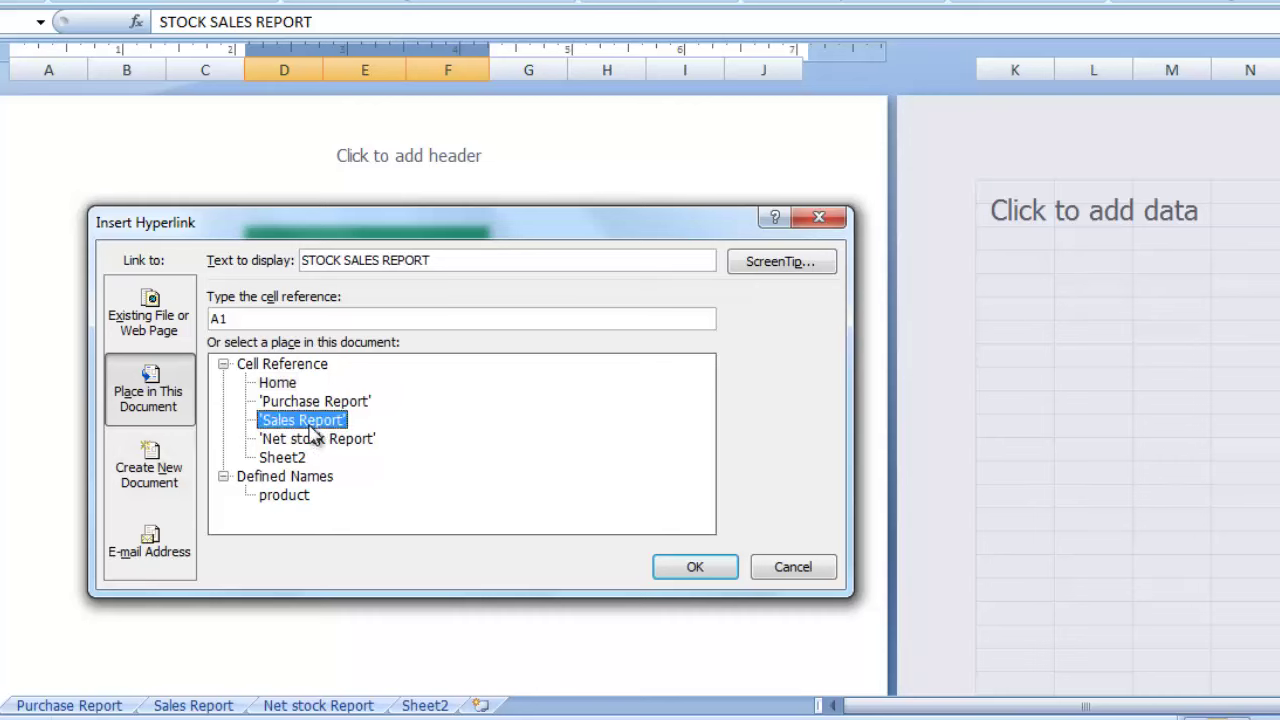
pyautogui.click(690, 567)
# Hyperlink the NET STOCK REPORT block to the Net stock Report sheet
pyautogui.click(356, 560)
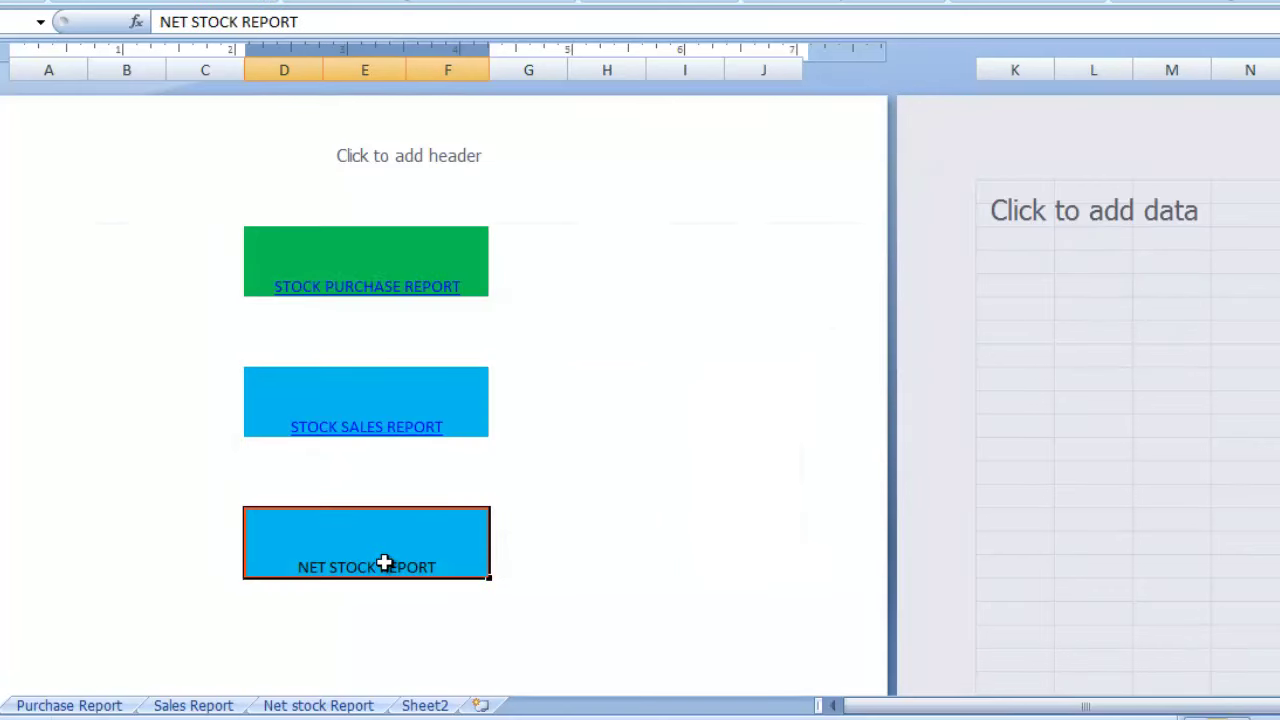
pyautogui.rightClick(382, 563)
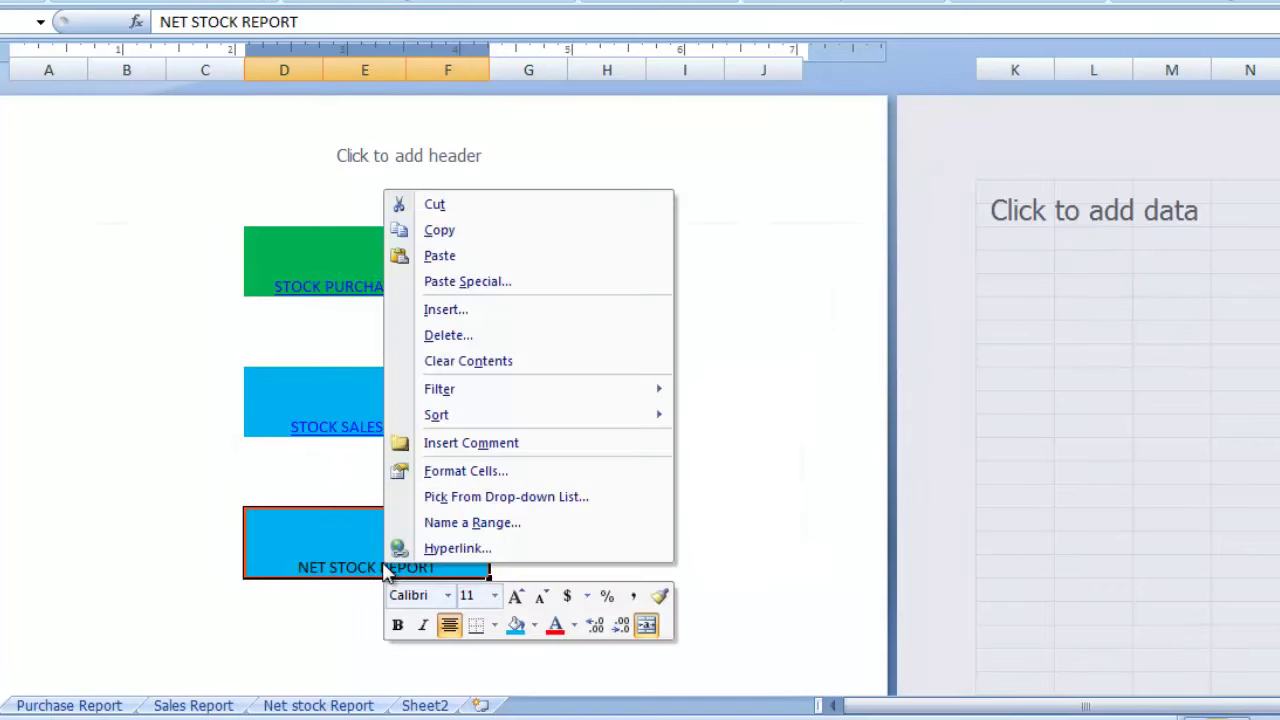
pyautogui.click(489, 550)
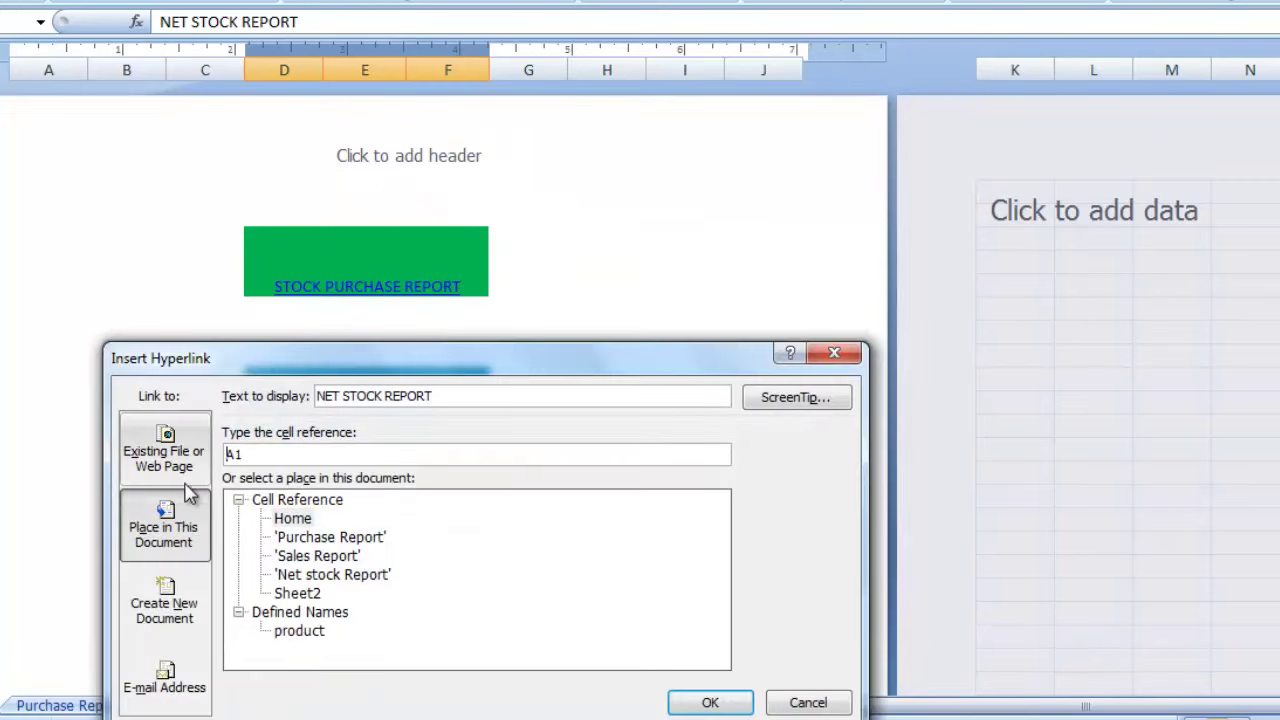
pyautogui.moveTo(485, 372); pyautogui.dragTo(919, 192)
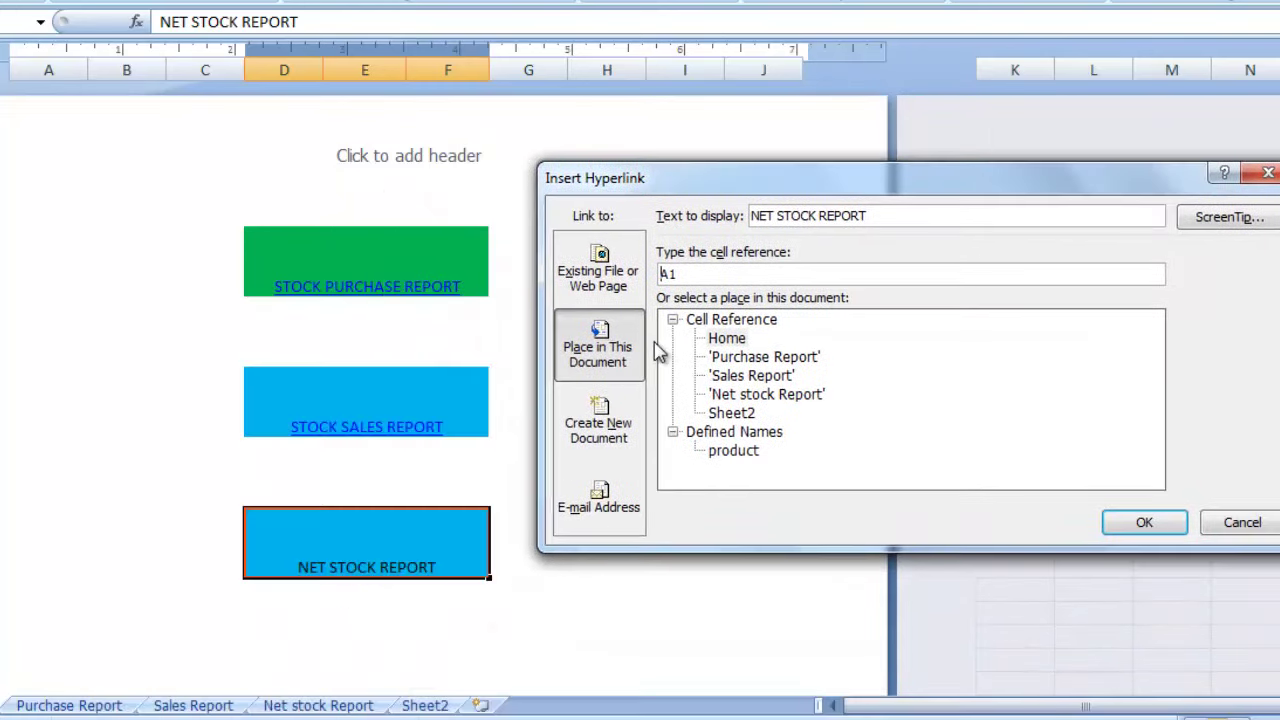
pyautogui.click(768, 396)
pyautogui.click(1175, 534)
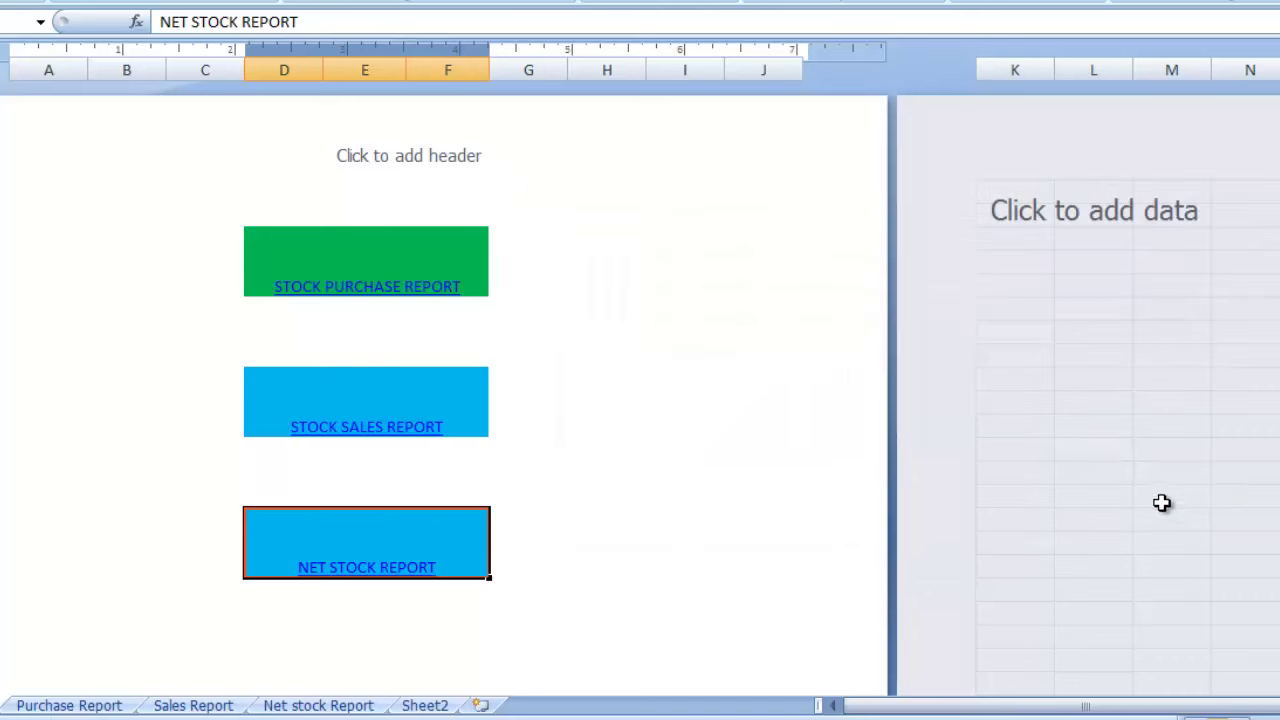
pyautogui.click(372, 262)
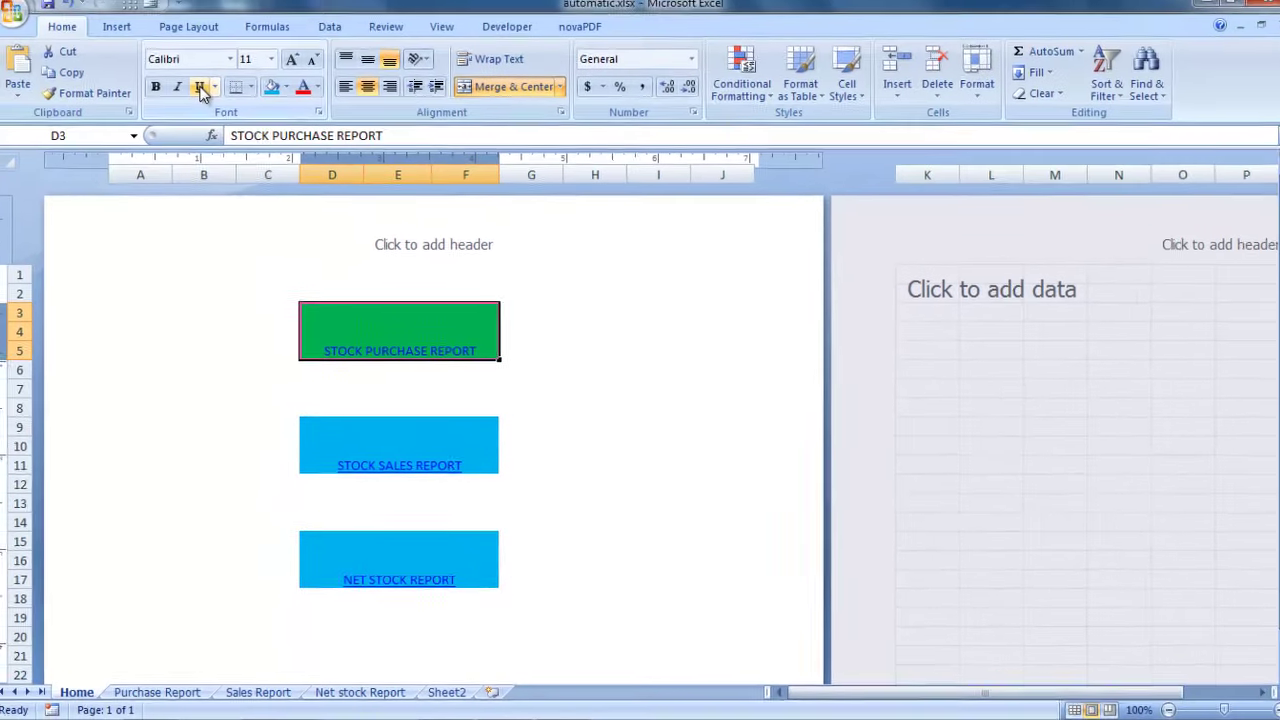
# Make the STOCK PURCHASE REPORT text white, vertically centred and size 12
pyautogui.click(321, 96)
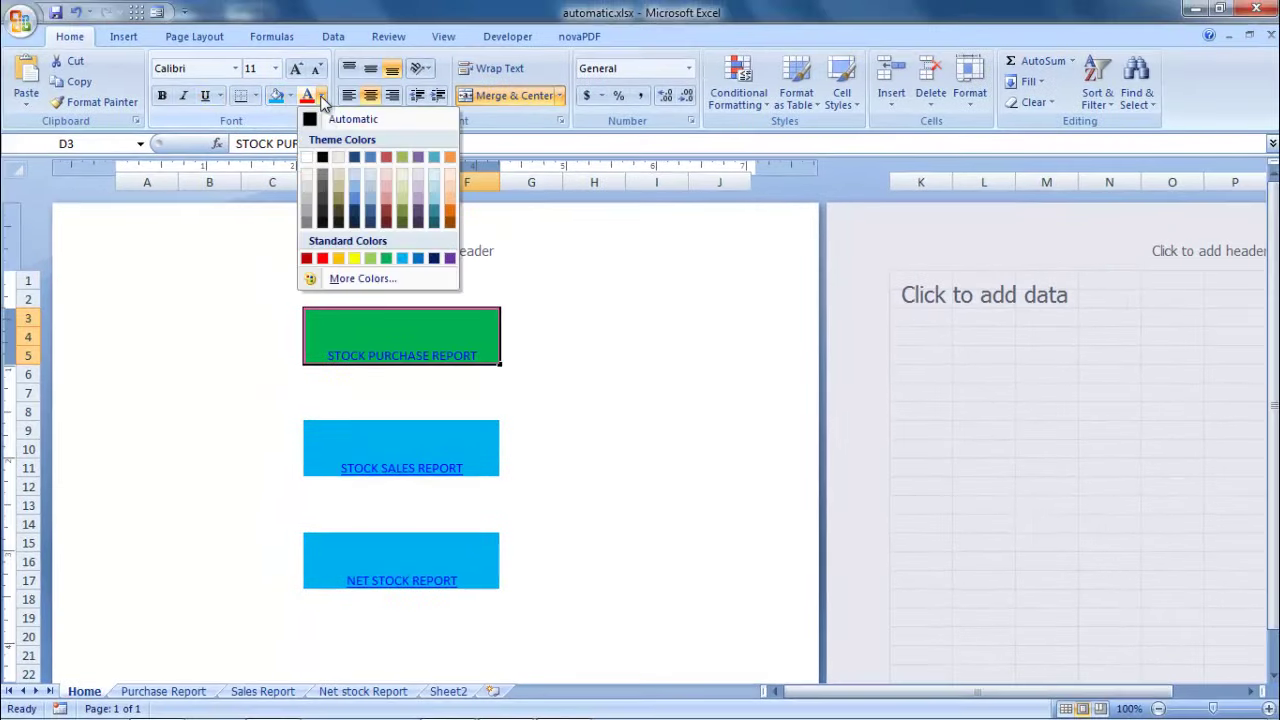
pyautogui.click(307, 158)
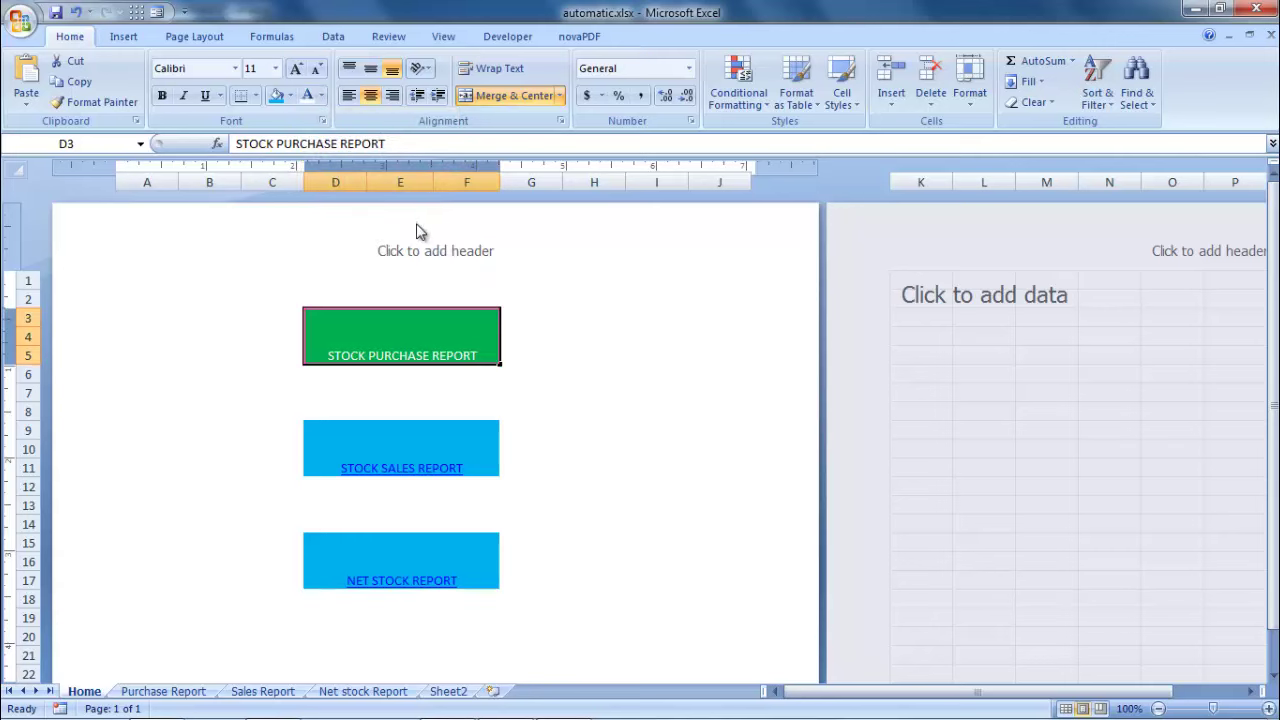
pyautogui.click(370, 71)
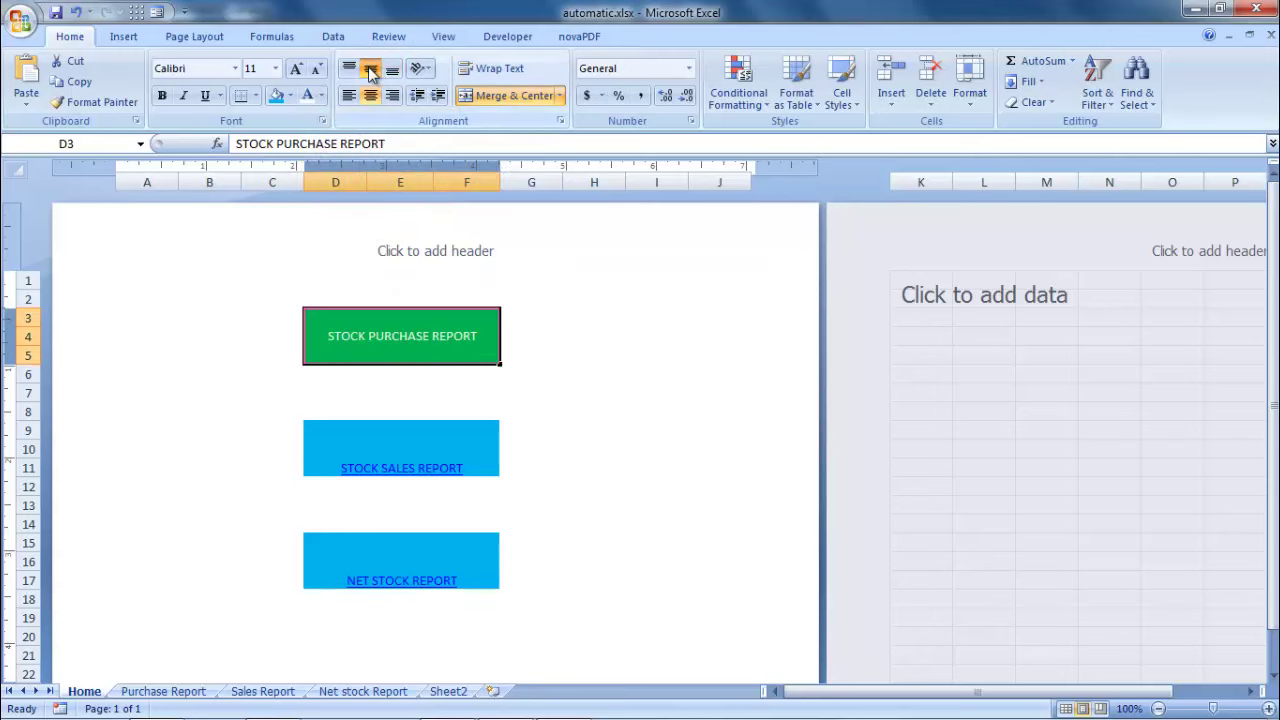
pyautogui.click(299, 72)
pyautogui.click(298, 72)
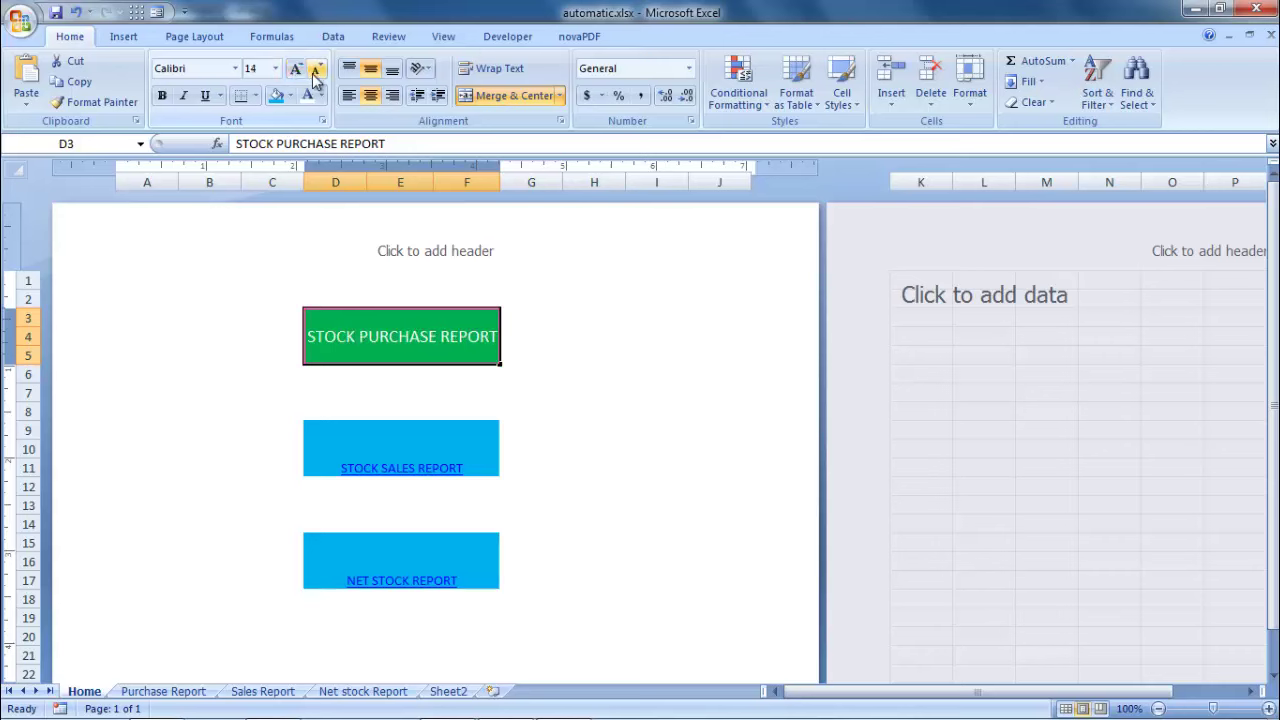
pyautogui.click(316, 72)
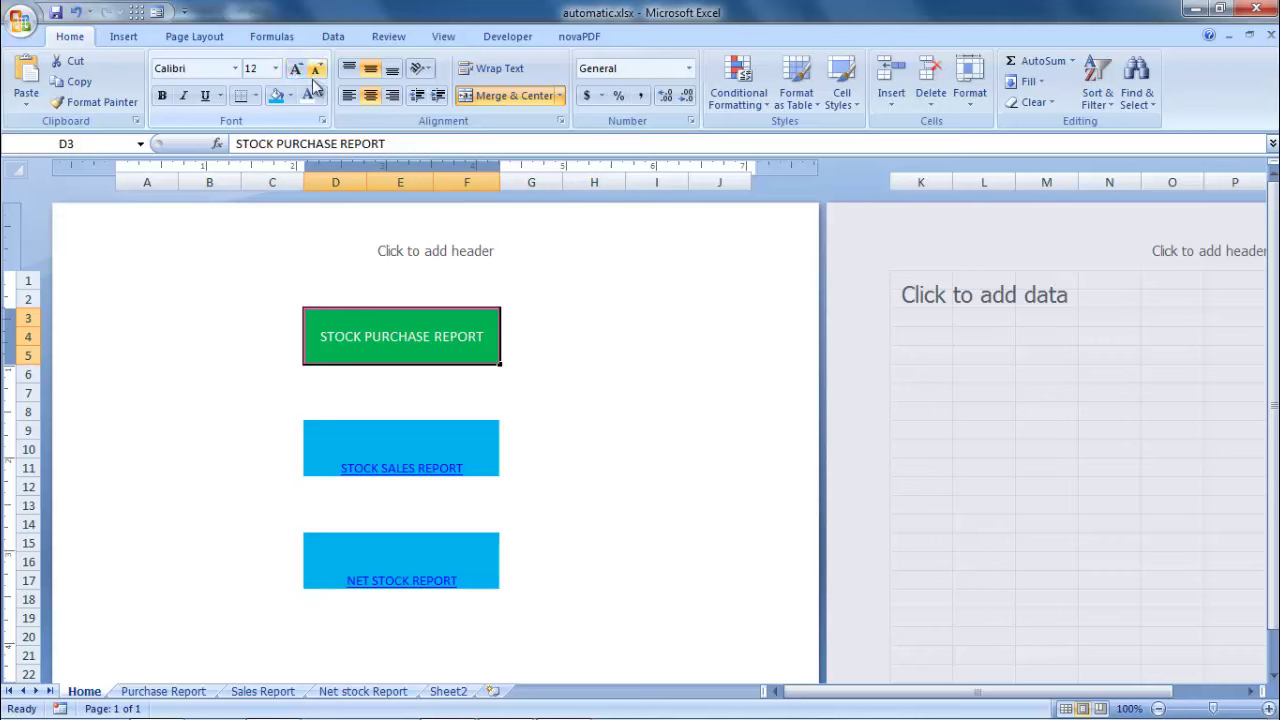
# Make the STOCK SALES REPORT text white, non-underlined, vertically centred and 16 point
pyautogui.click(426, 453)
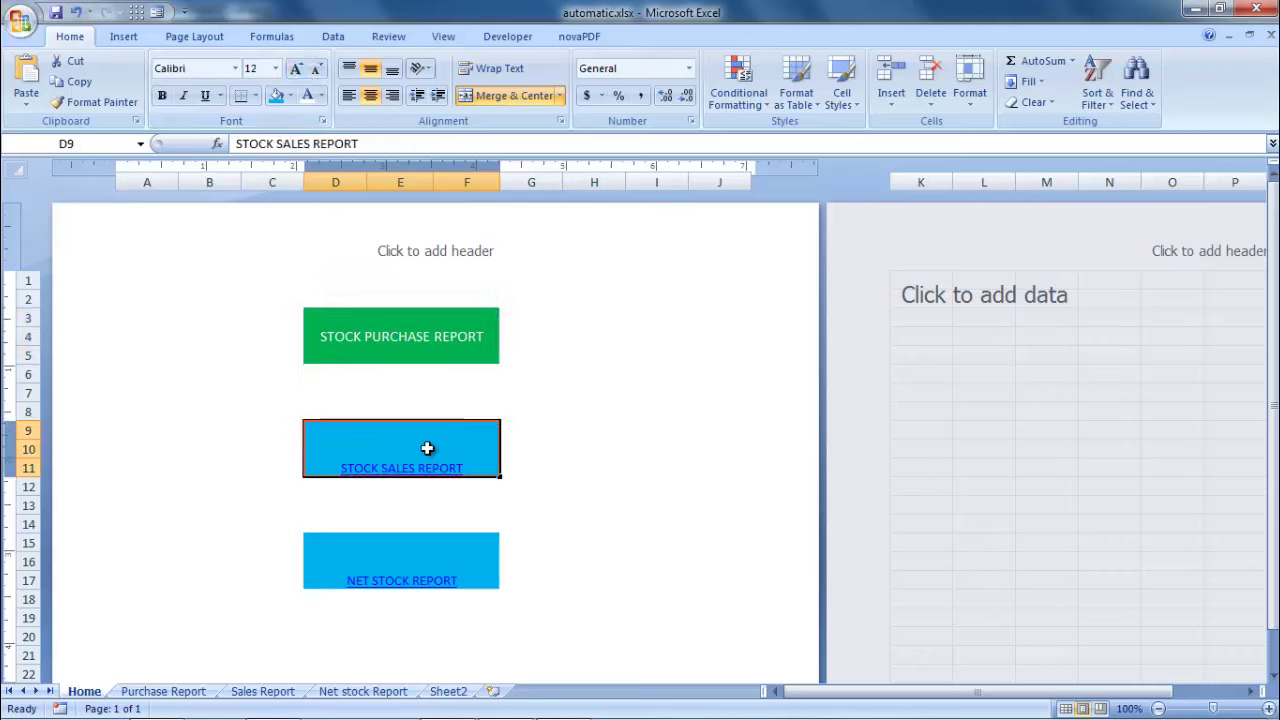
pyautogui.click(205, 96)
pyautogui.click(308, 97)
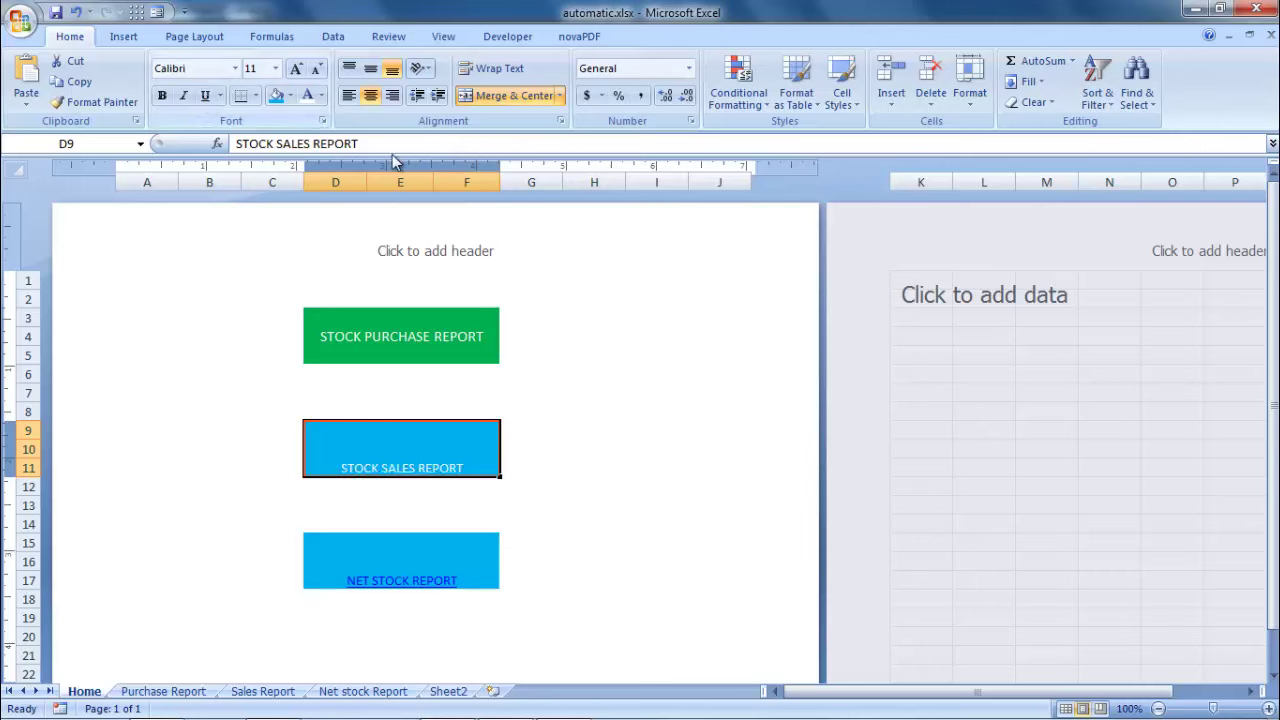
pyautogui.click(370, 68)
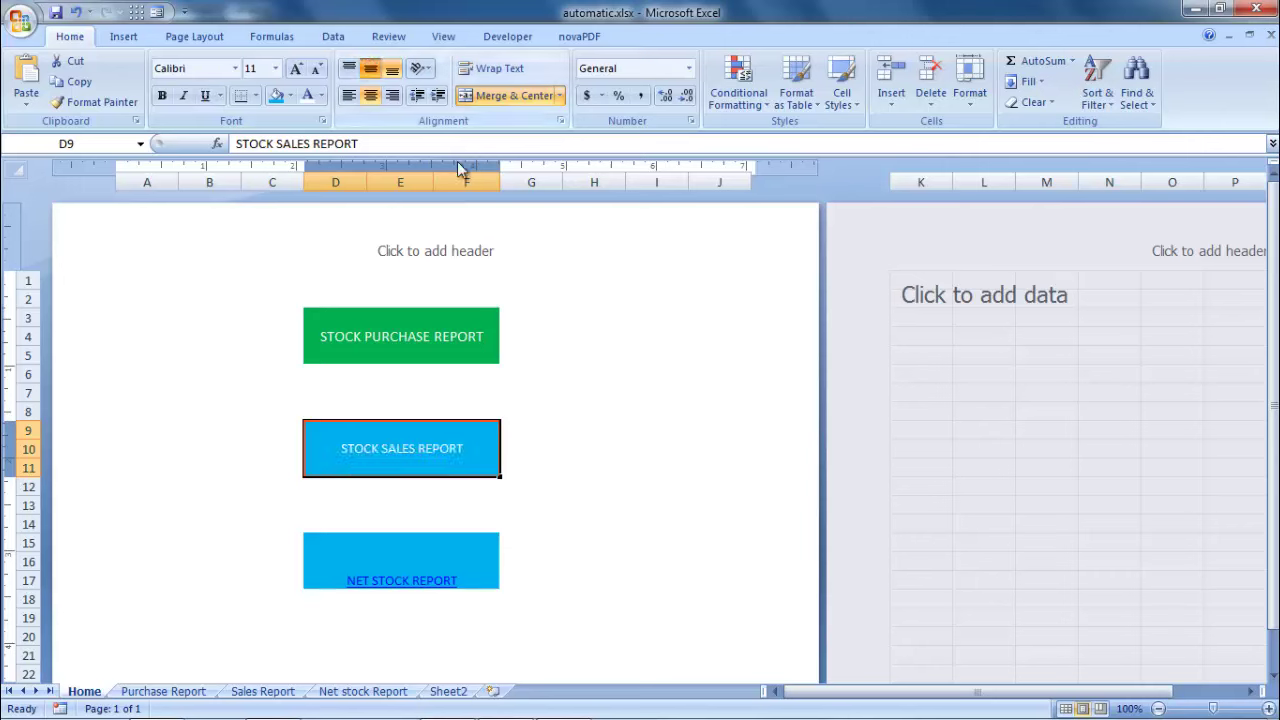
pyautogui.click(295, 68)
pyautogui.click(295, 68)
pyautogui.click(295, 68)
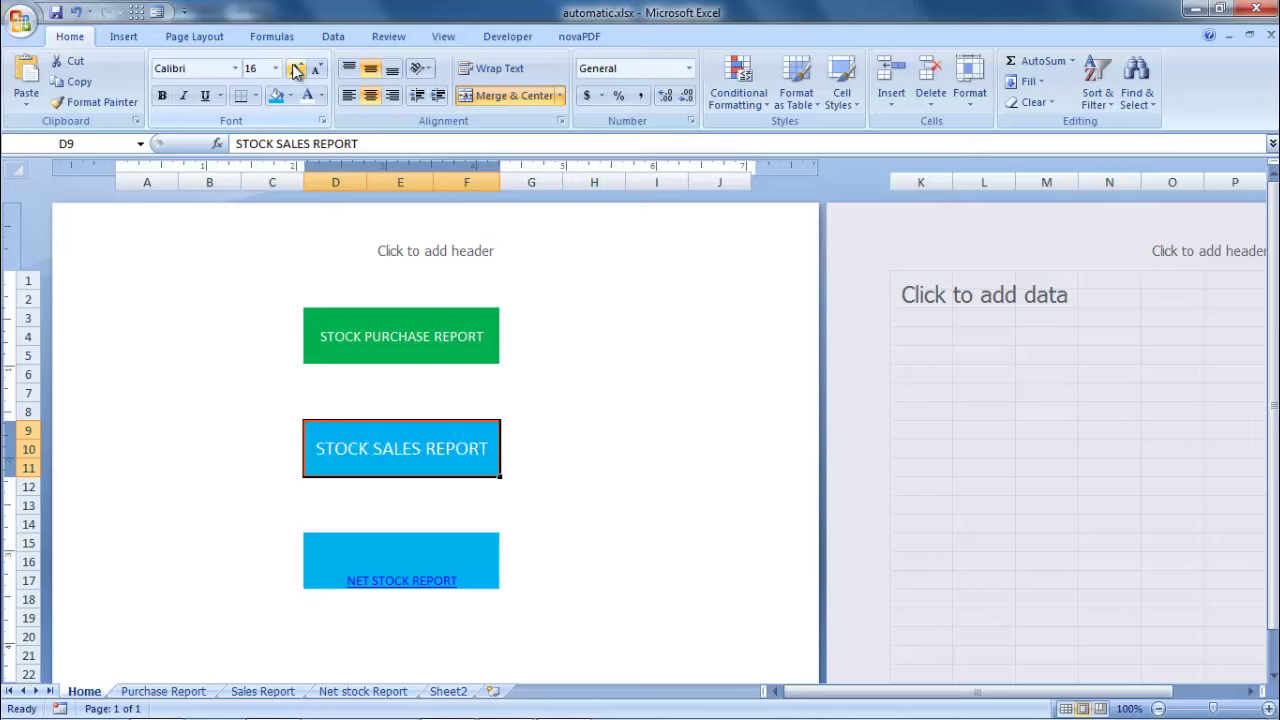
# Make the NET STOCK REPORT text white, non-underlined, 16 point and vertically centred
pyautogui.click(408, 562)
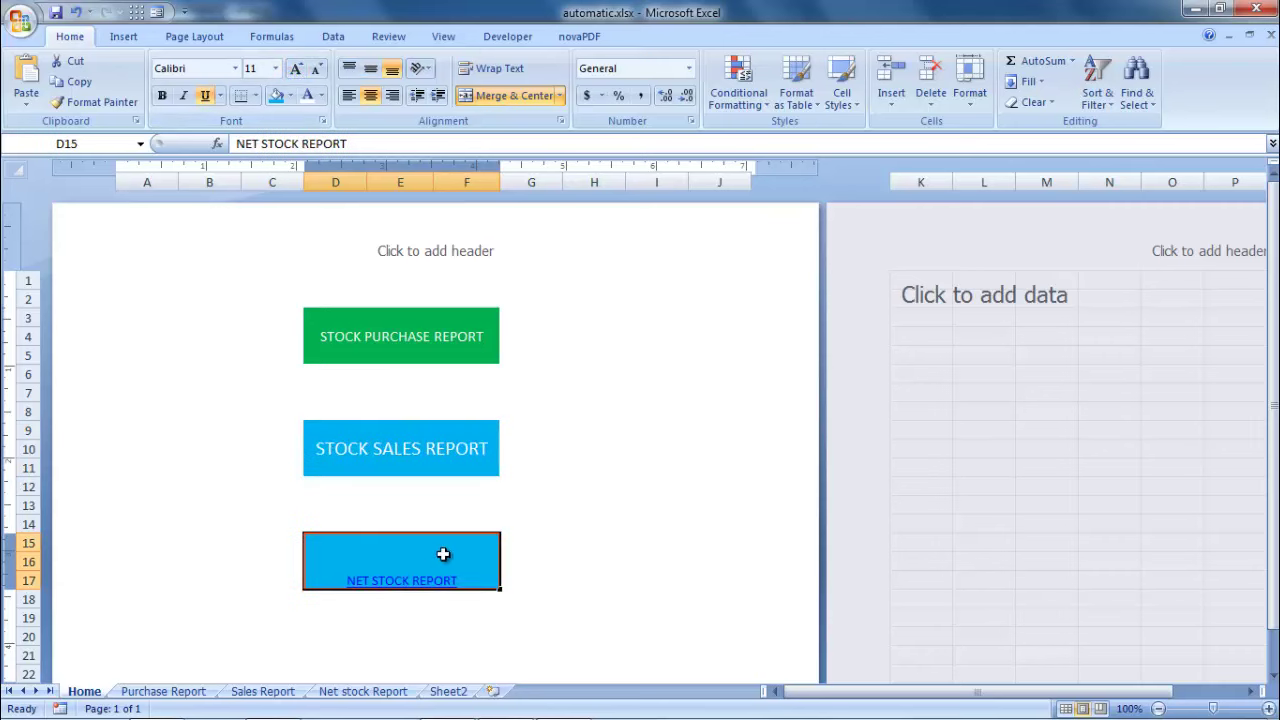
pyautogui.click(205, 95)
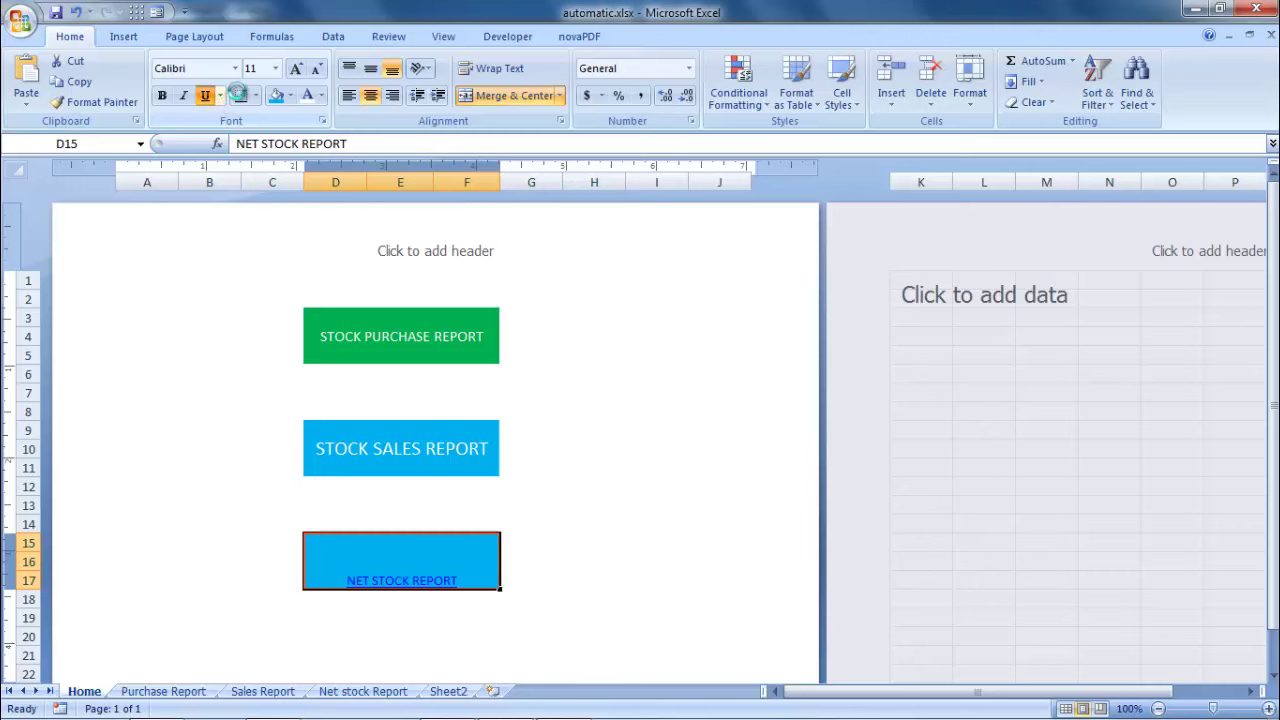
pyautogui.click(307, 95)
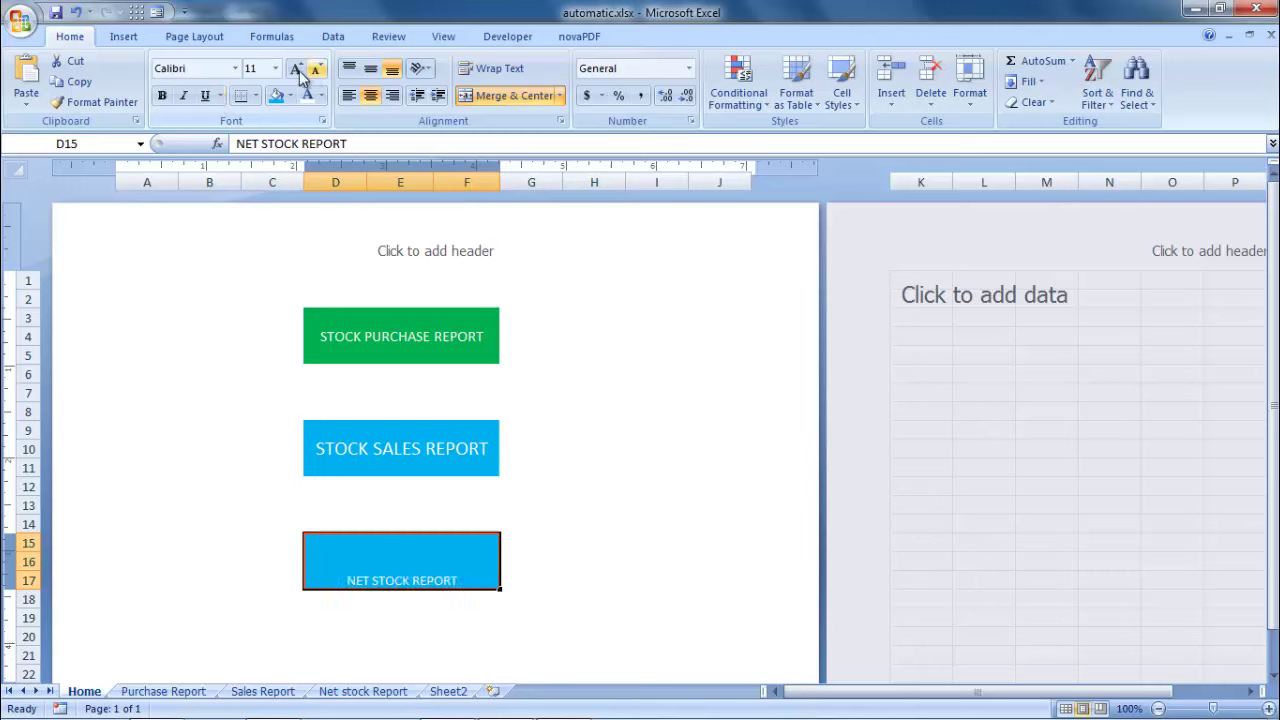
pyautogui.click(275, 68)
pyautogui.click(295, 70)
pyautogui.click(295, 70)
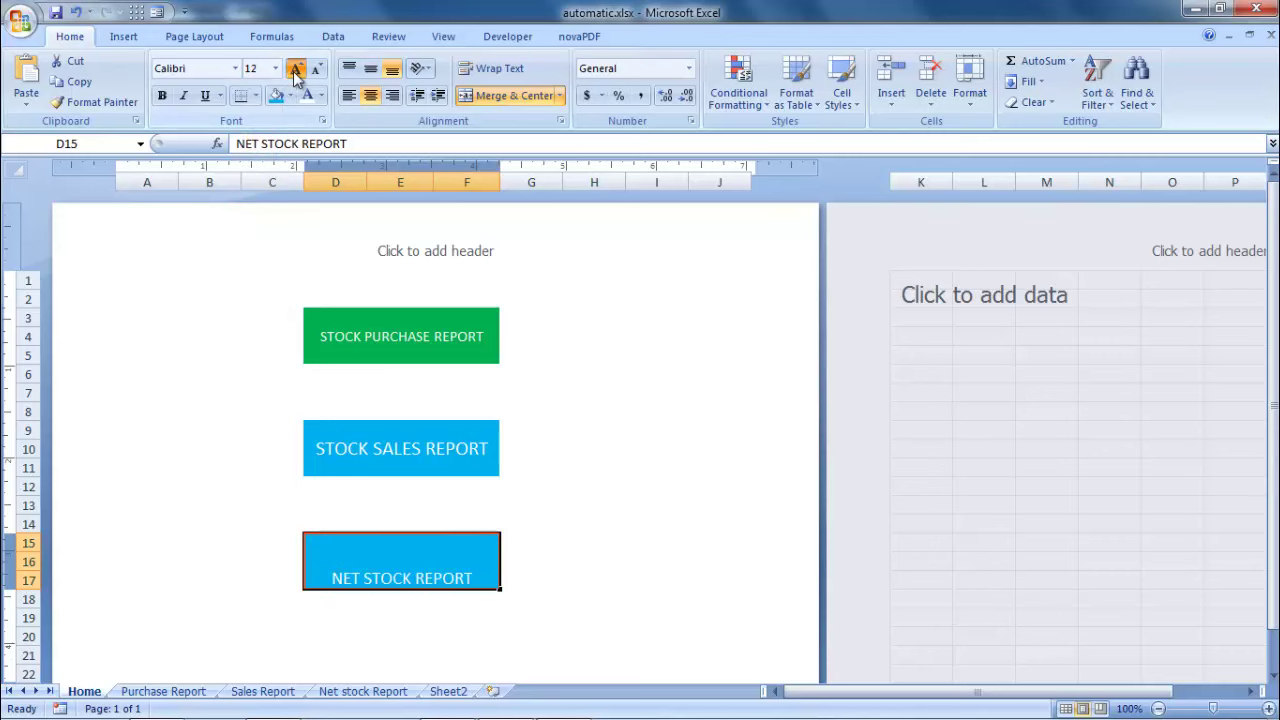
pyautogui.click(295, 70)
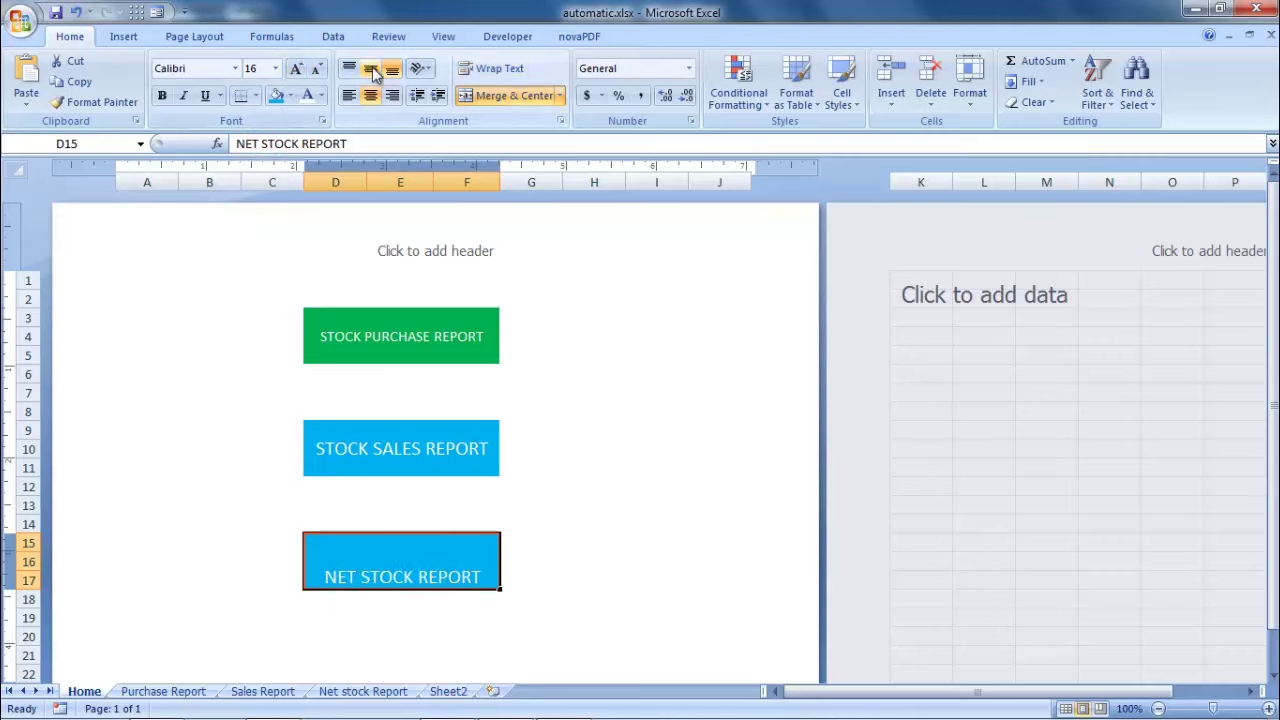
pyautogui.click(371, 69)
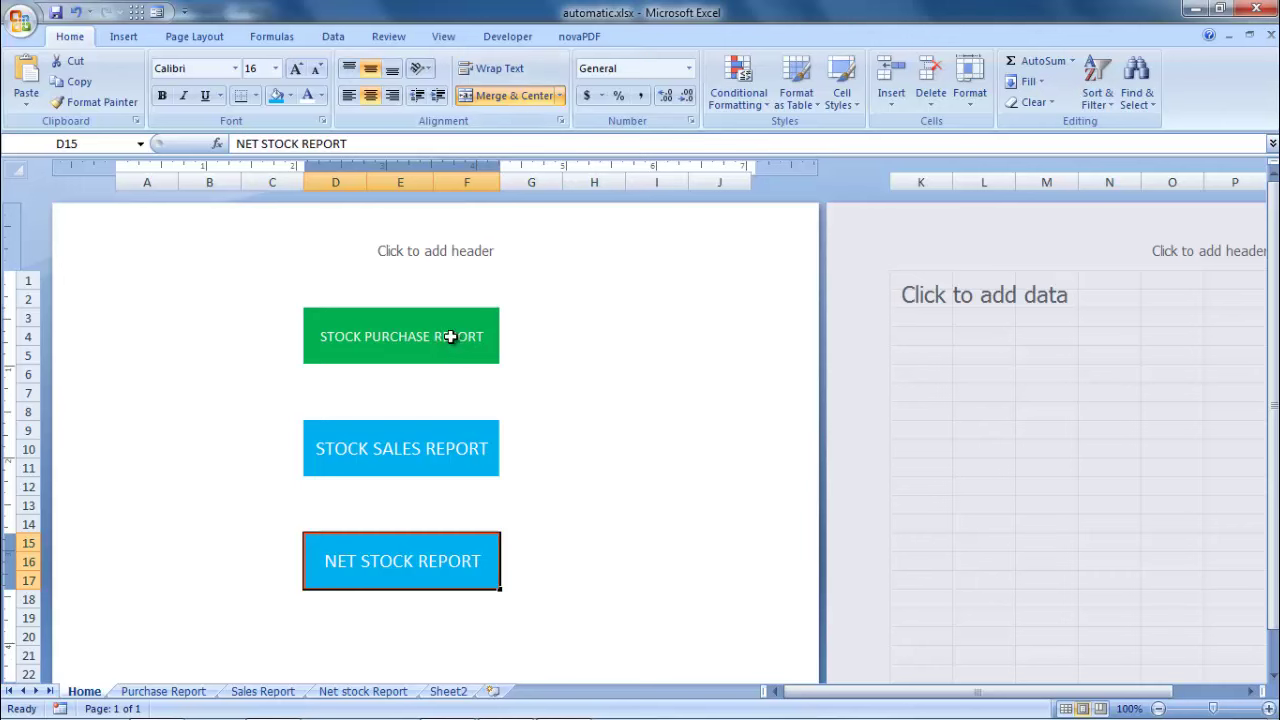
pyautogui.click(403, 317)
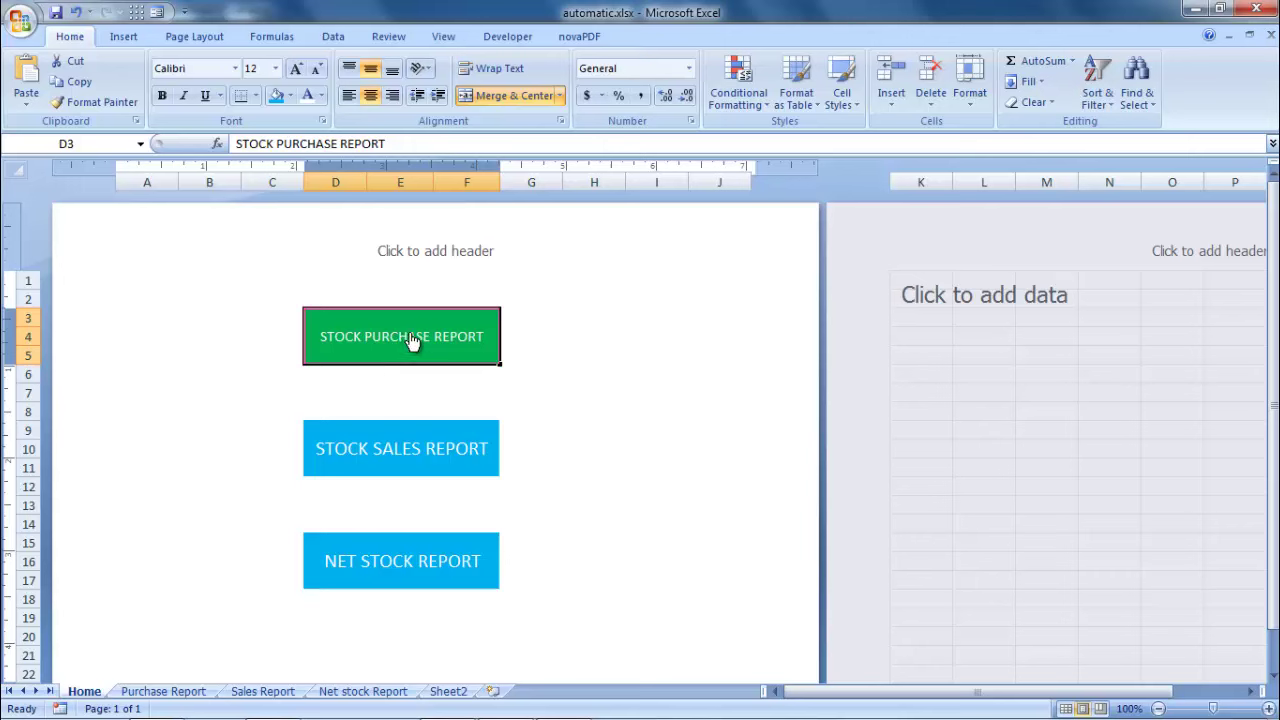
# Hyperlink the Home label in D1 of the Purchase Report sheet to the Home sheet
pyautogui.click(175, 696)
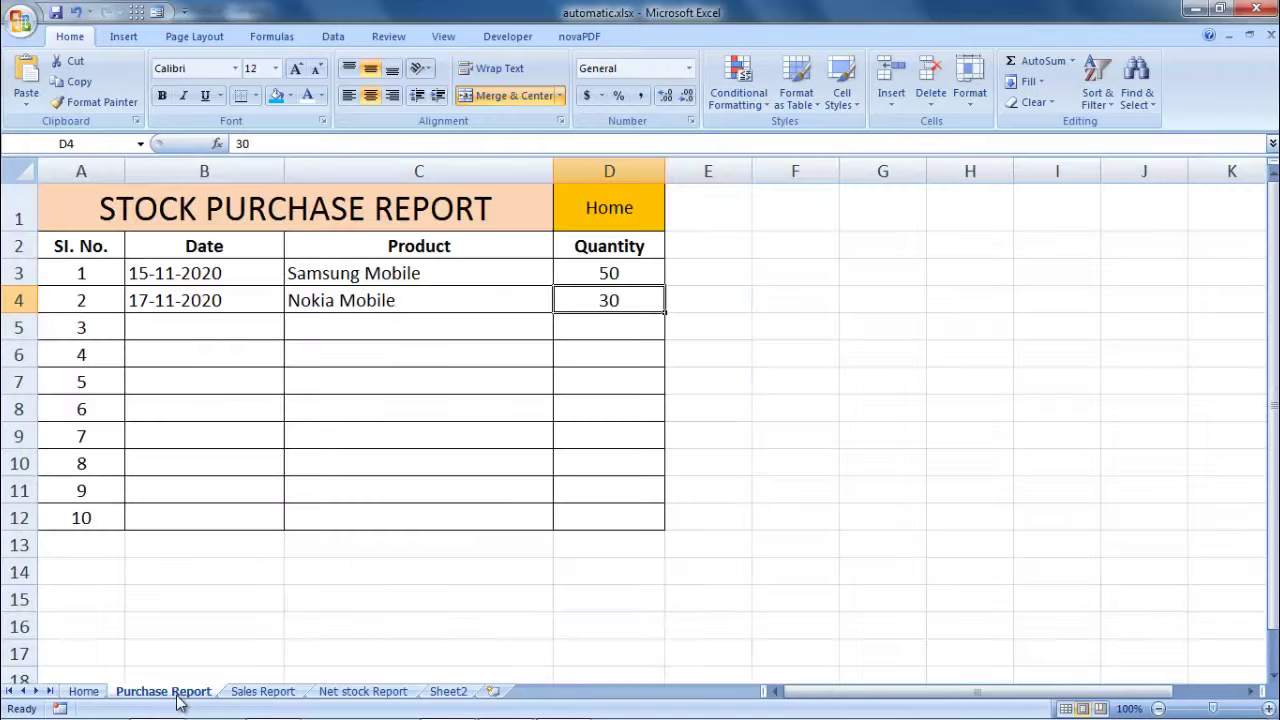
pyautogui.click(606, 208)
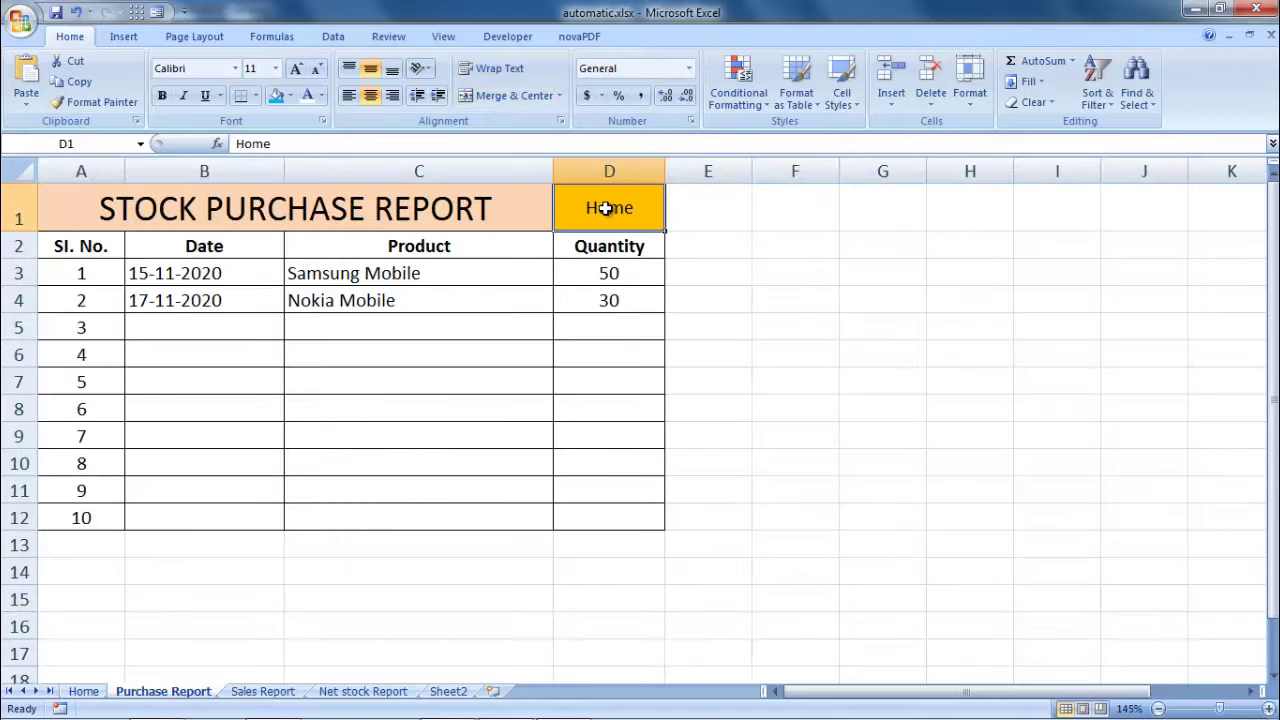
pyautogui.rightClick(607, 209)
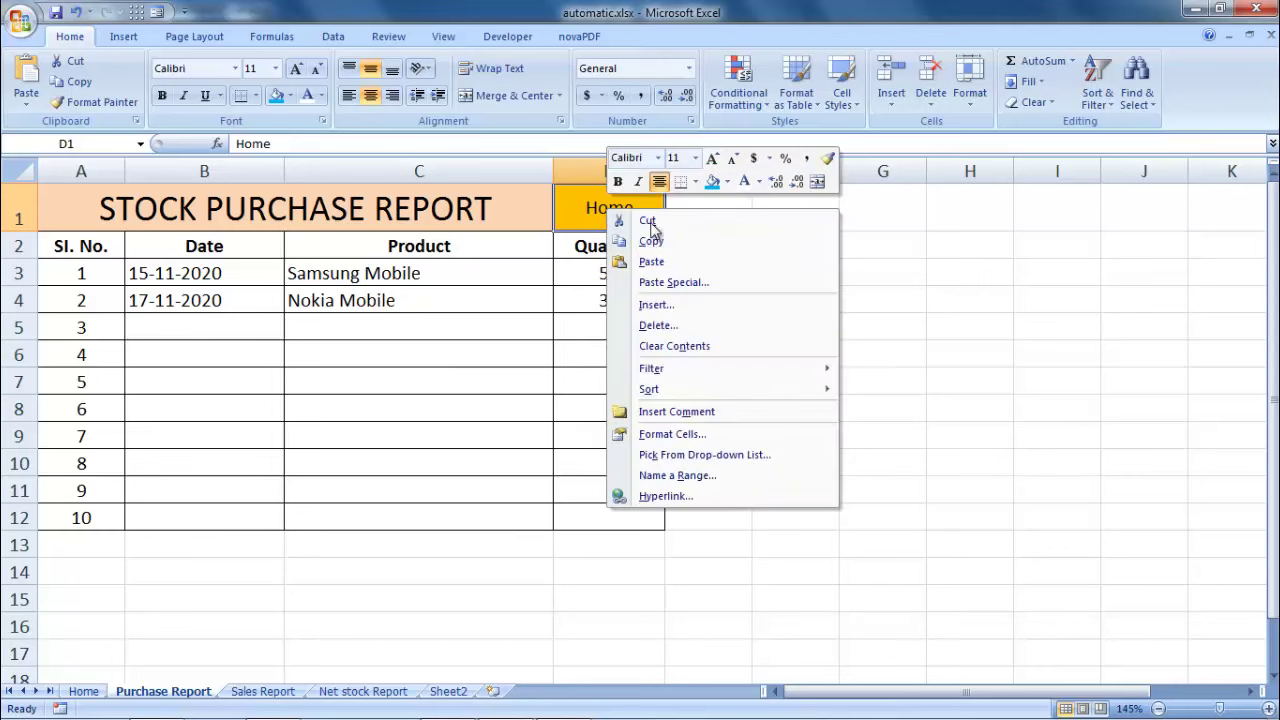
pyautogui.click(684, 500)
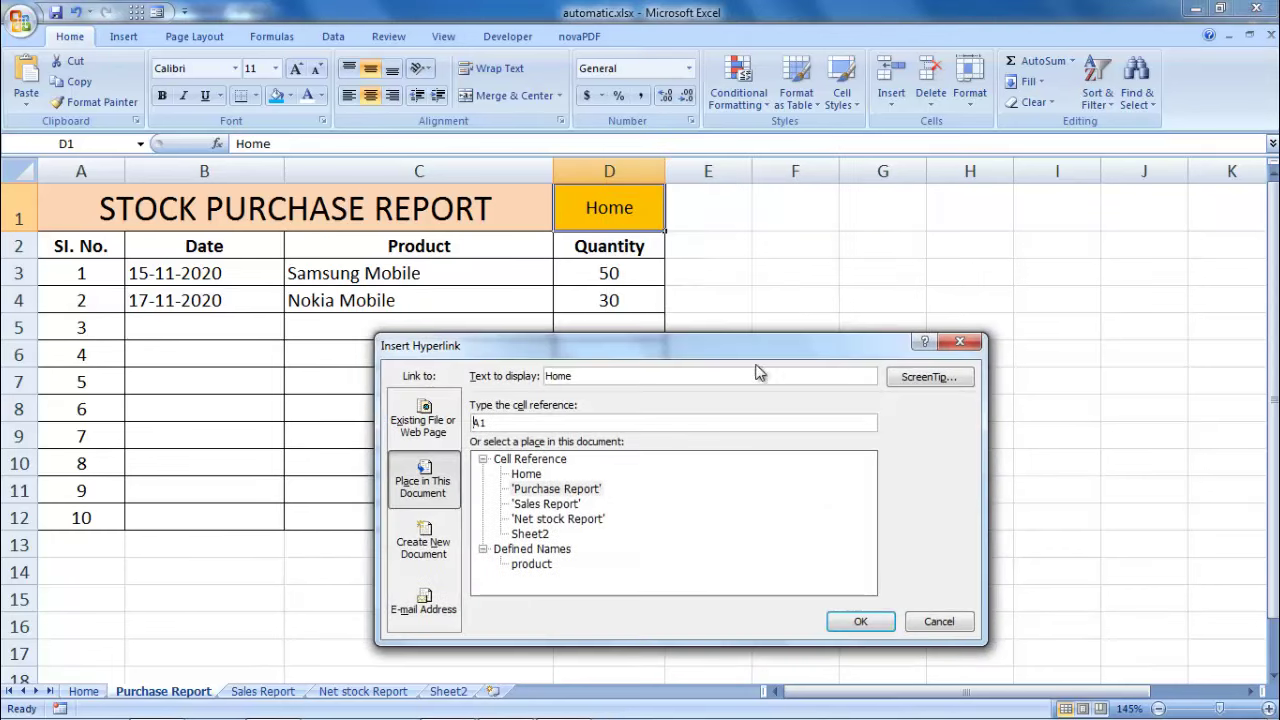
pyautogui.click(527, 476)
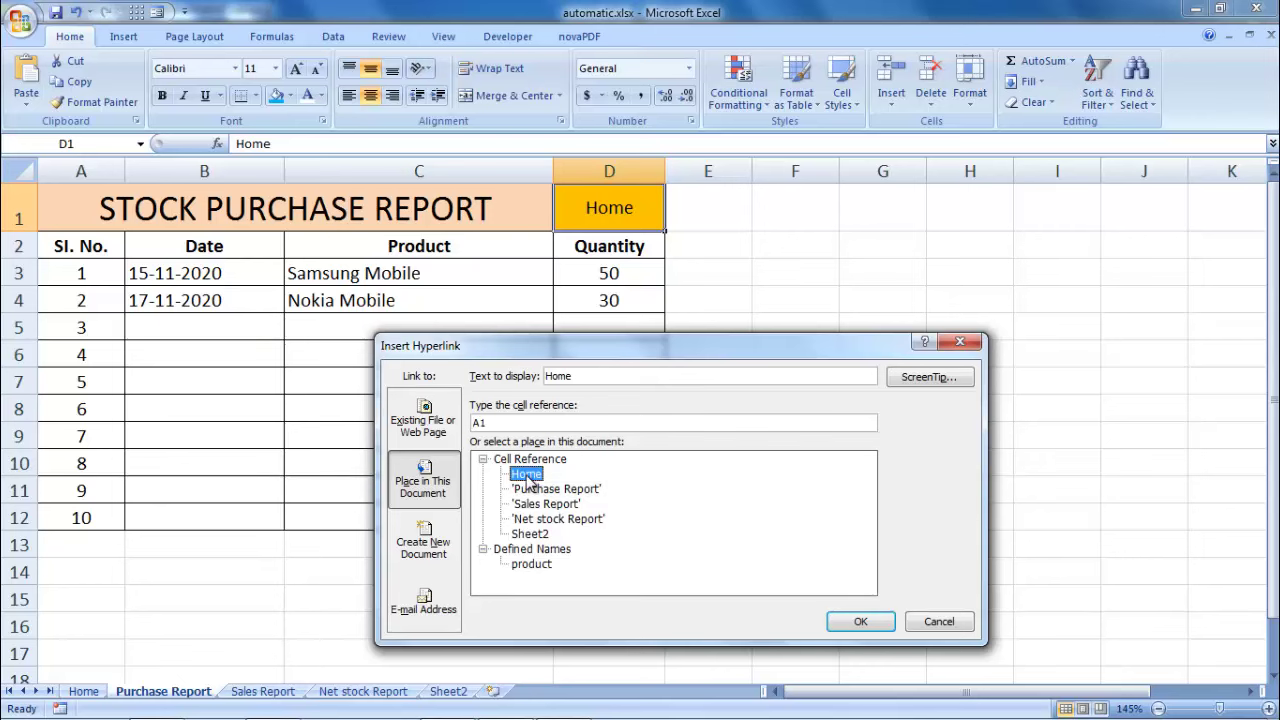
pyautogui.click(862, 622)
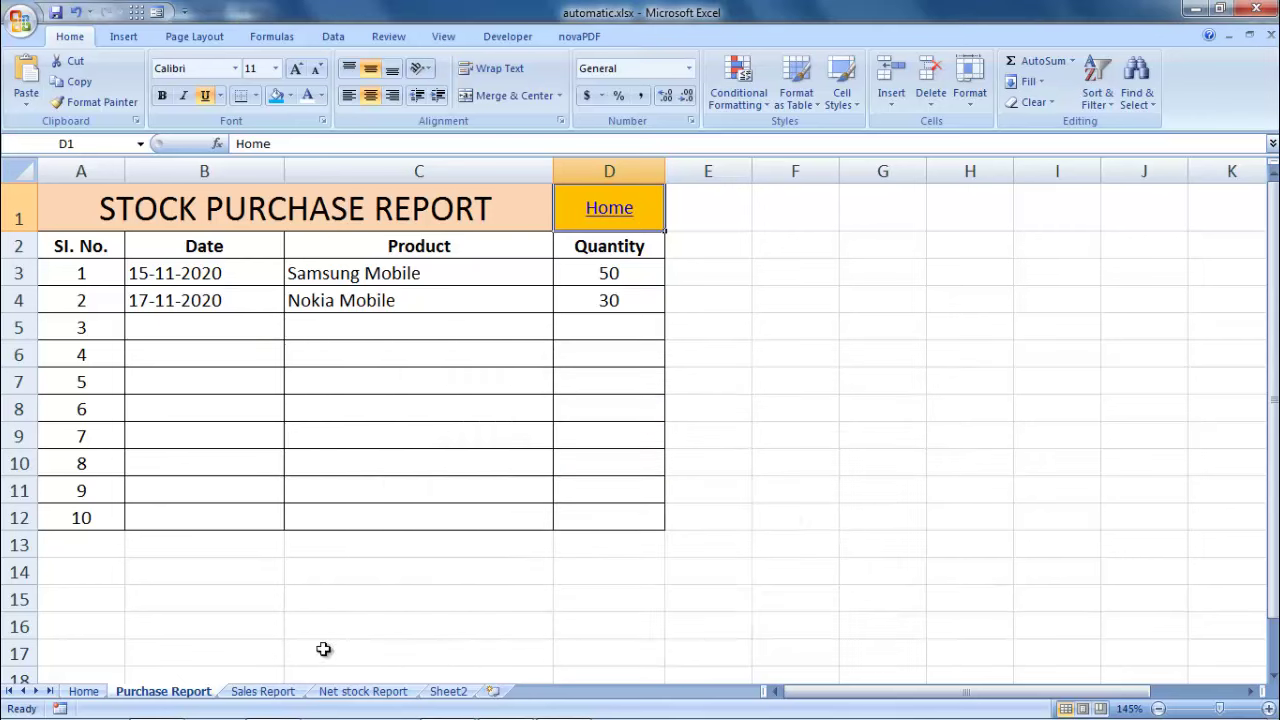
# Hyperlink cell D1 on the Sales Report sheet to the Home sheet
pyautogui.click(263, 691)
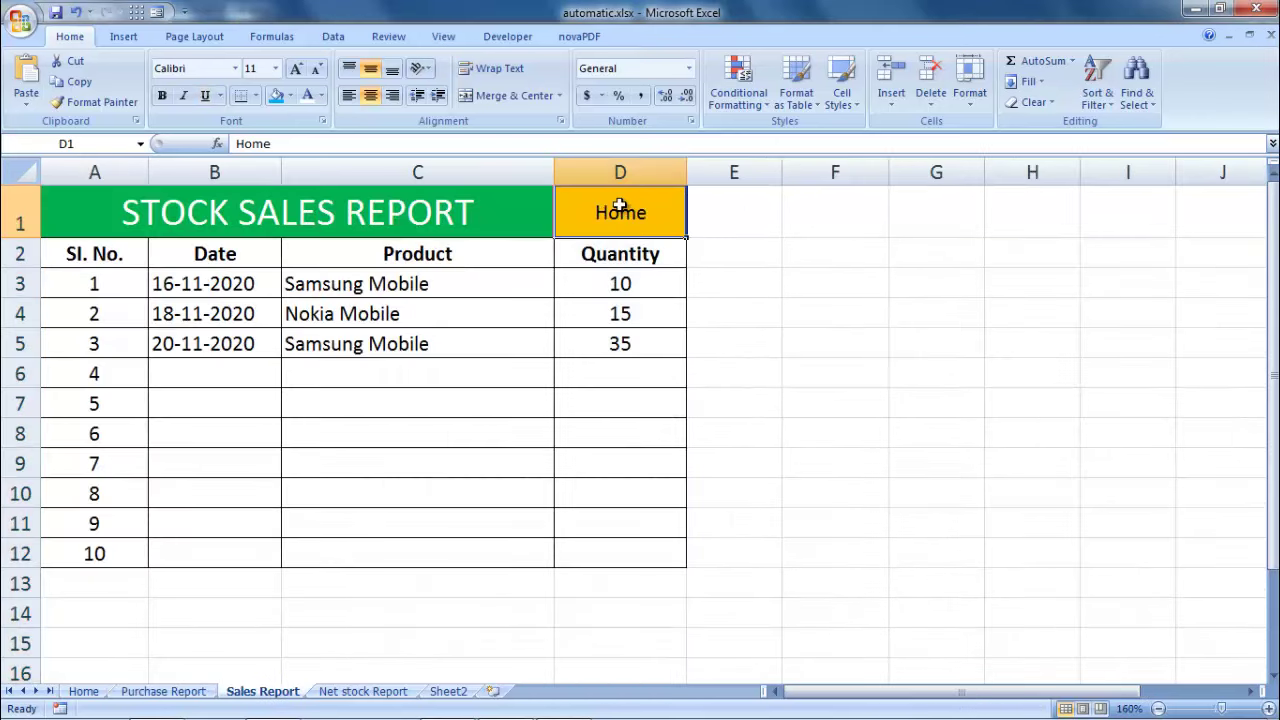
pyautogui.rightClick(620, 205)
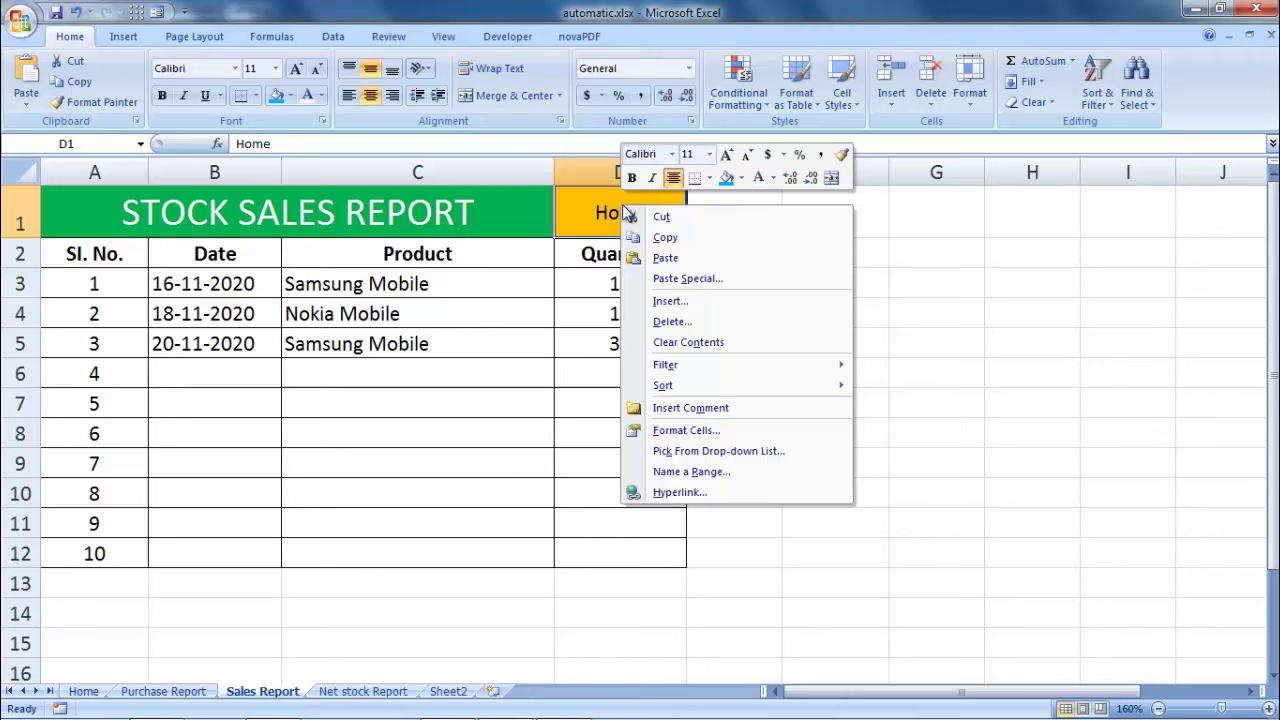
pyautogui.click(685, 493)
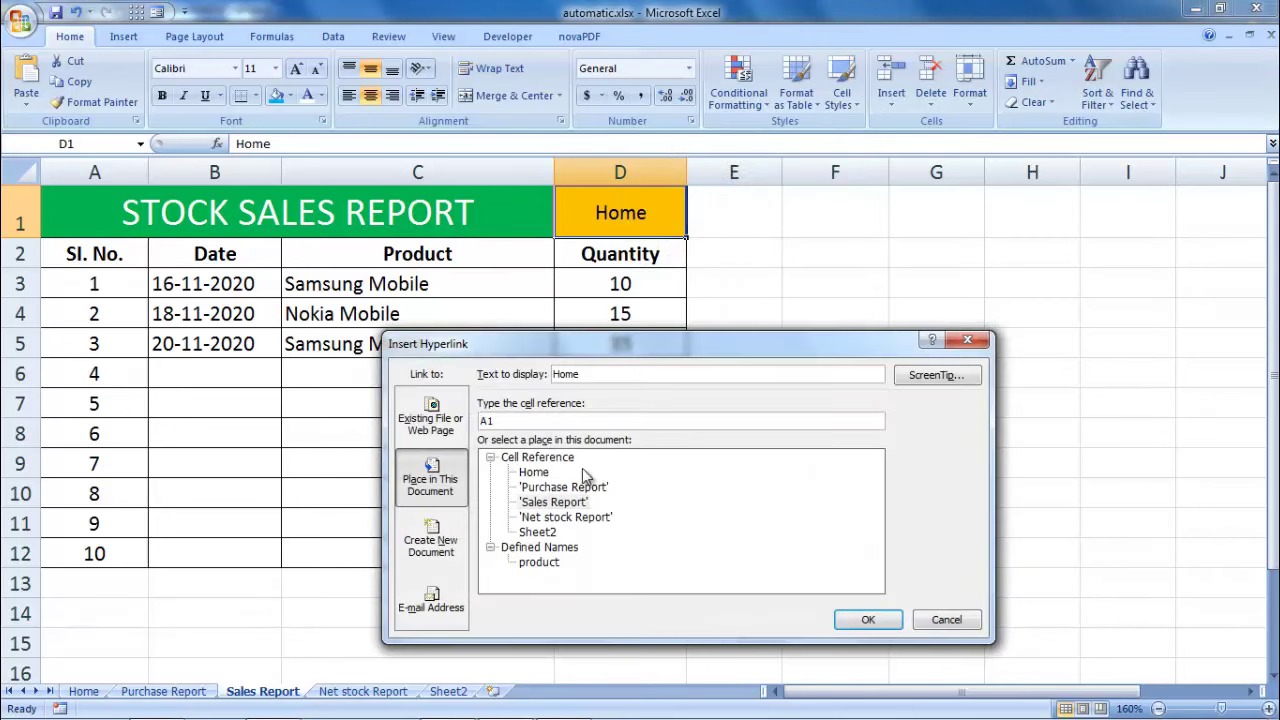
pyautogui.click(540, 473)
pyautogui.click(869, 621)
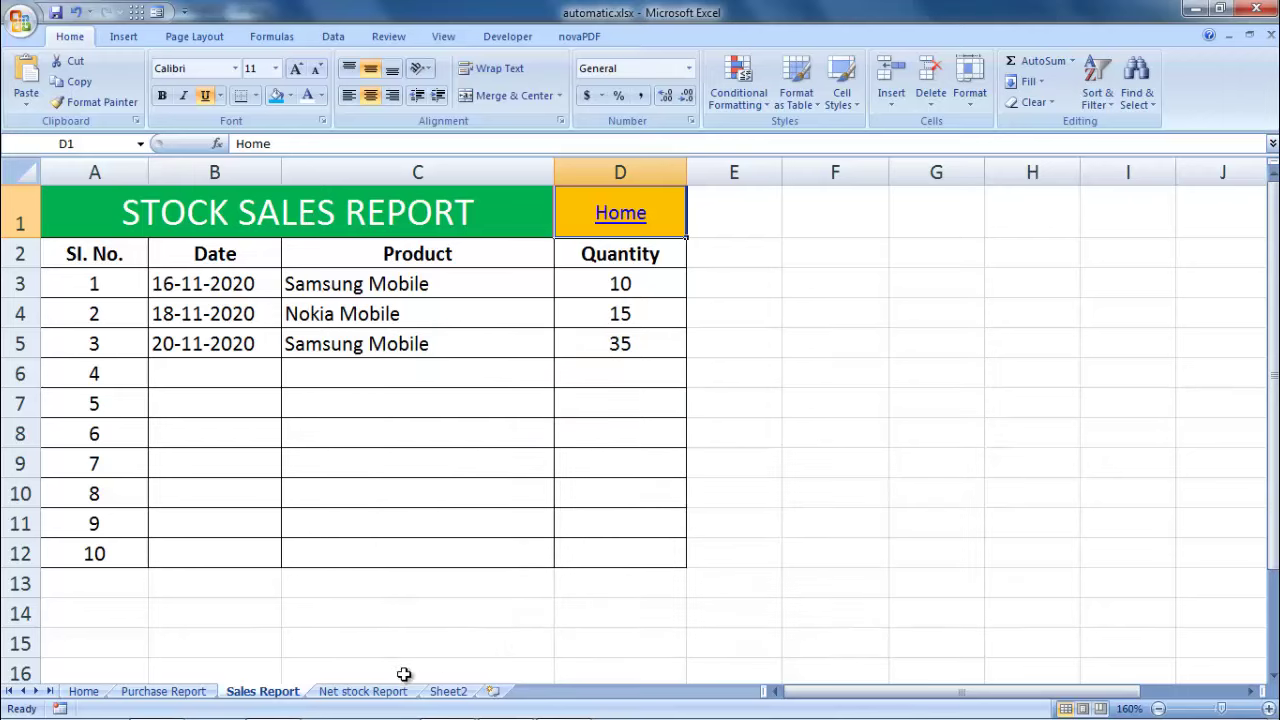
# Link E1 on Net stock Report to the Home sheet and make it white without underline
pyautogui.click(386, 690)
pyautogui.click(680, 203)
pyautogui.rightClick(690, 206)
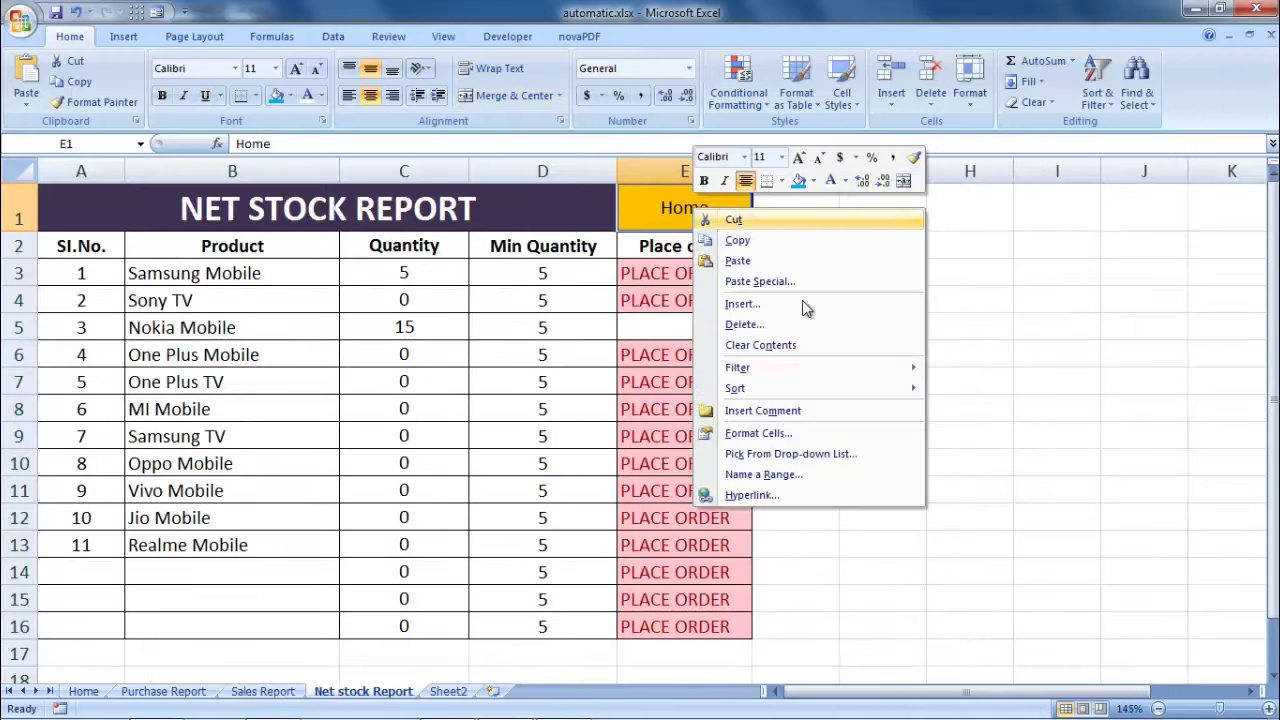
pyautogui.click(746, 493)
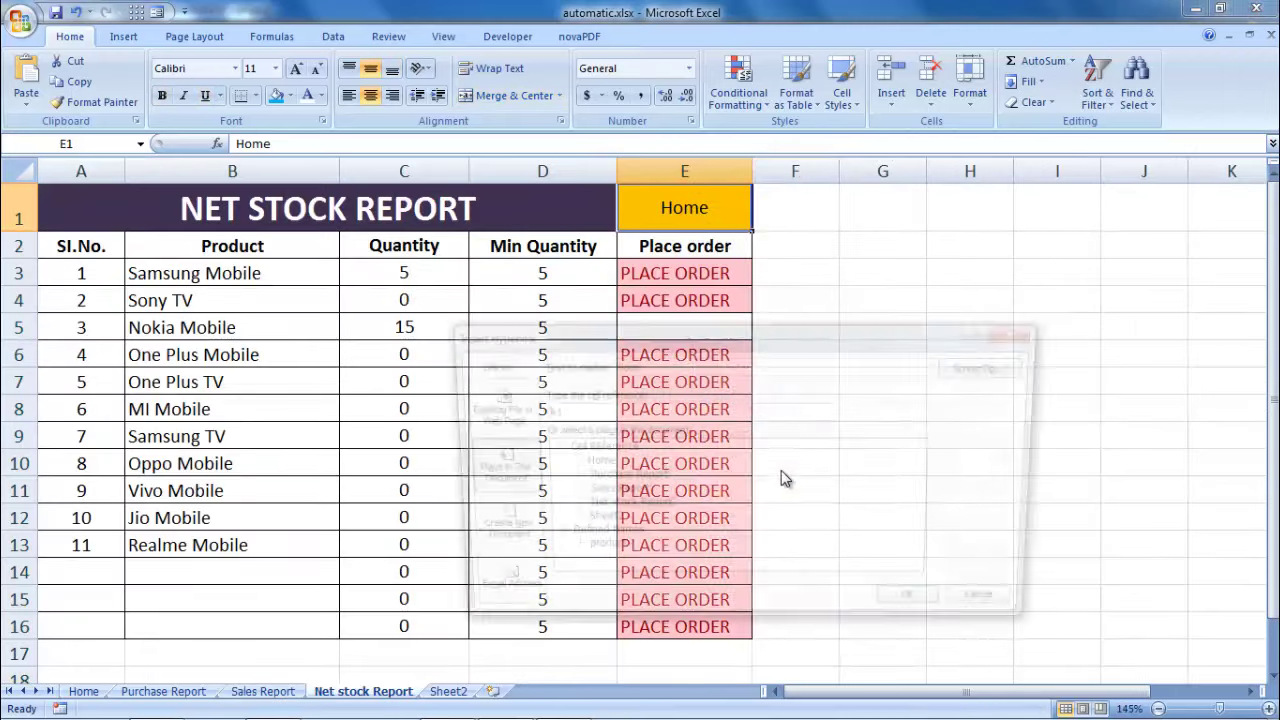
pyautogui.click(590, 463)
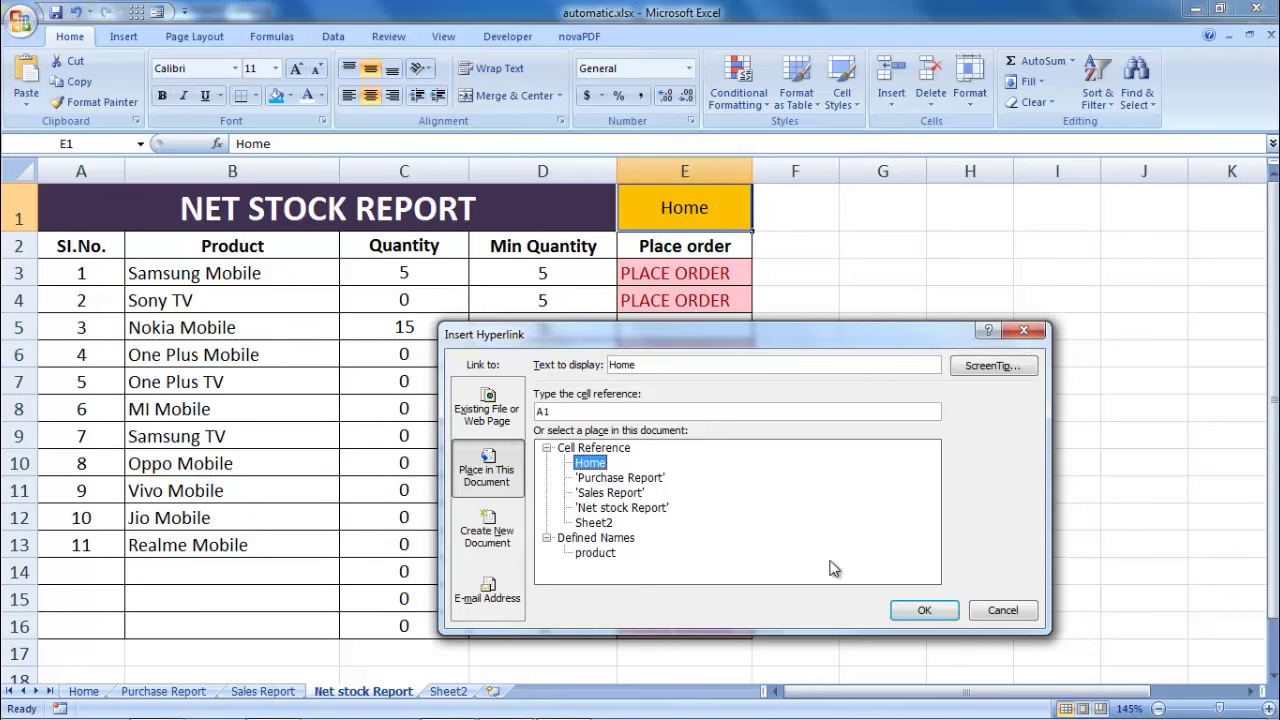
pyautogui.click(922, 607)
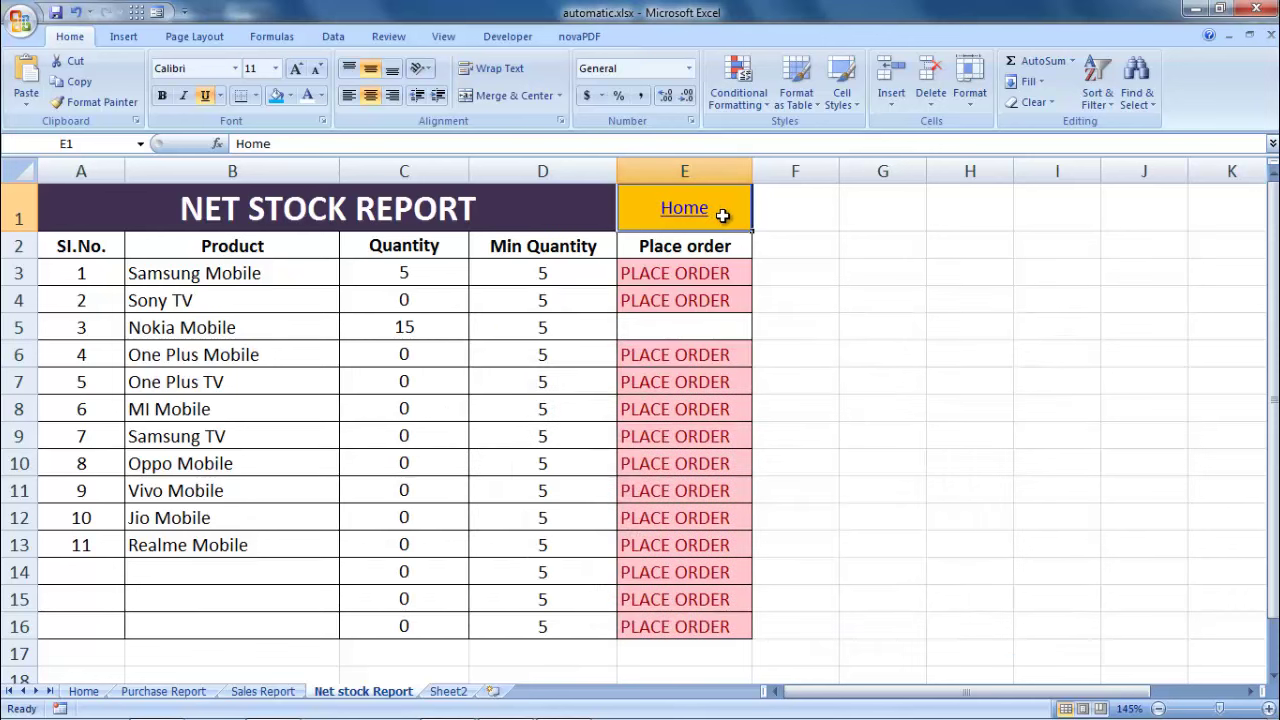
pyautogui.click(205, 95)
pyautogui.click(308, 96)
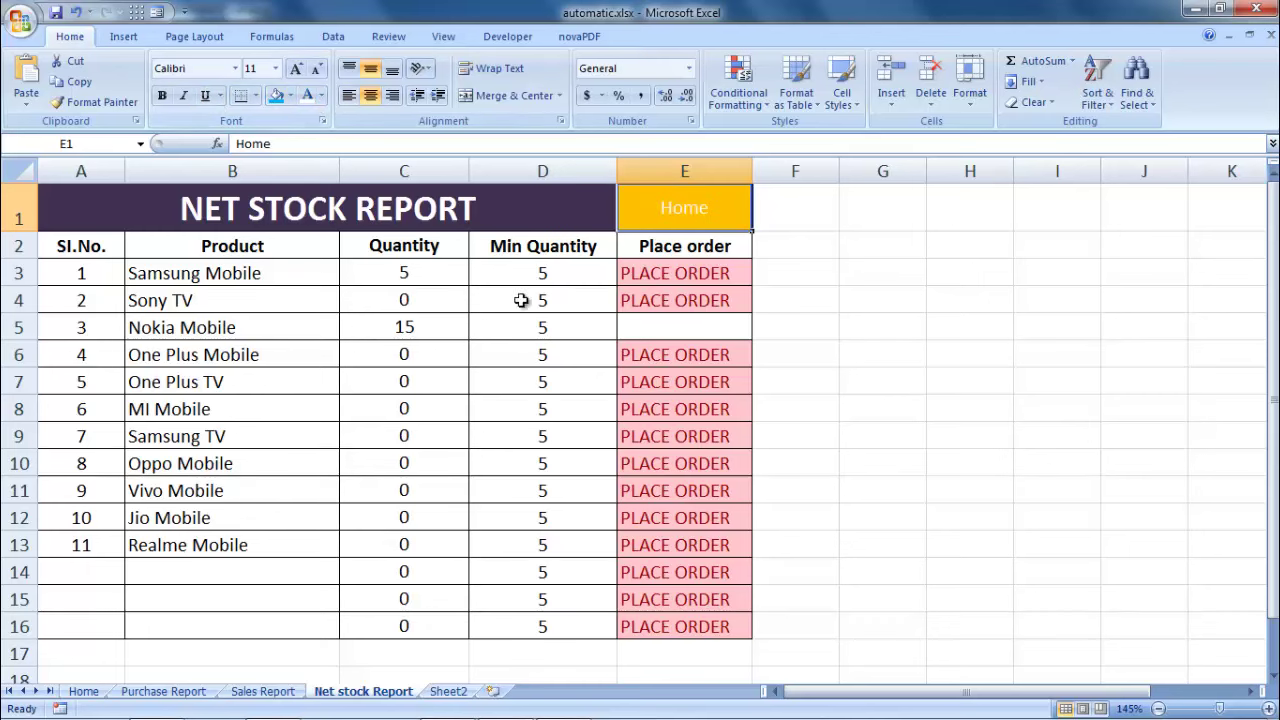
pyautogui.click(260, 692)
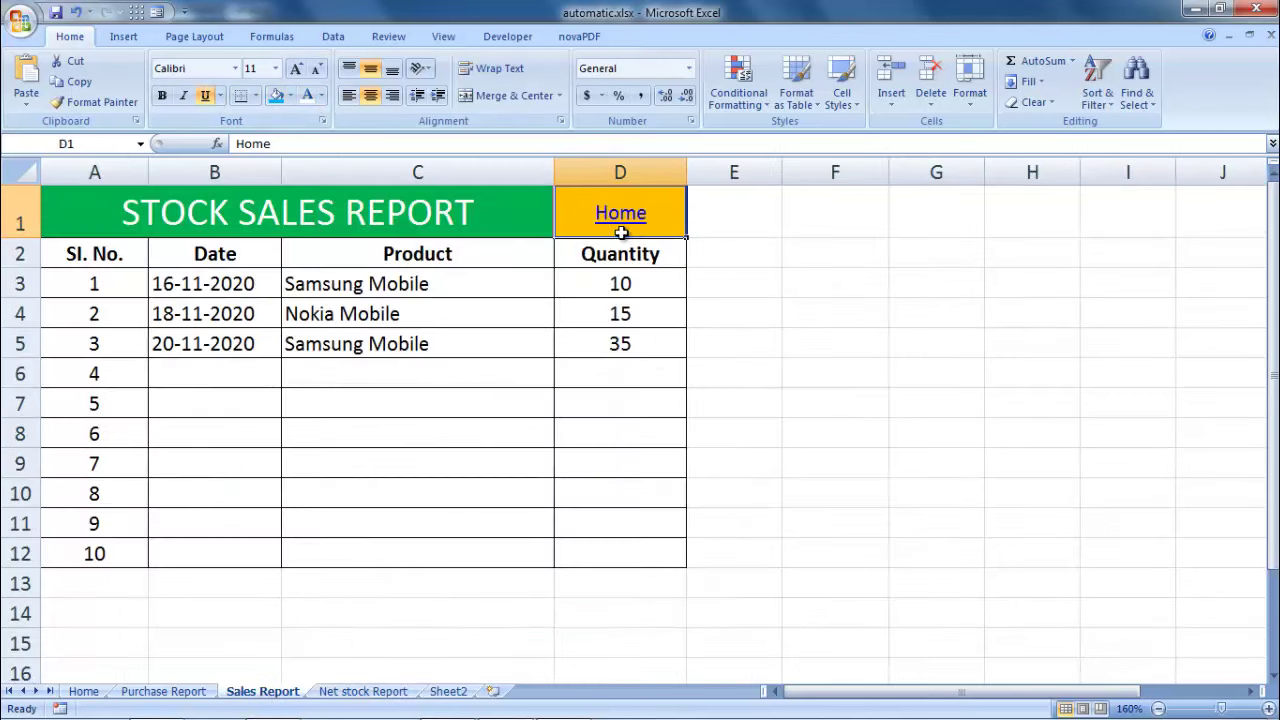
# Make the Sales Report Home link in D1 white, non-underlined and 14 point
pyautogui.click(205, 95)
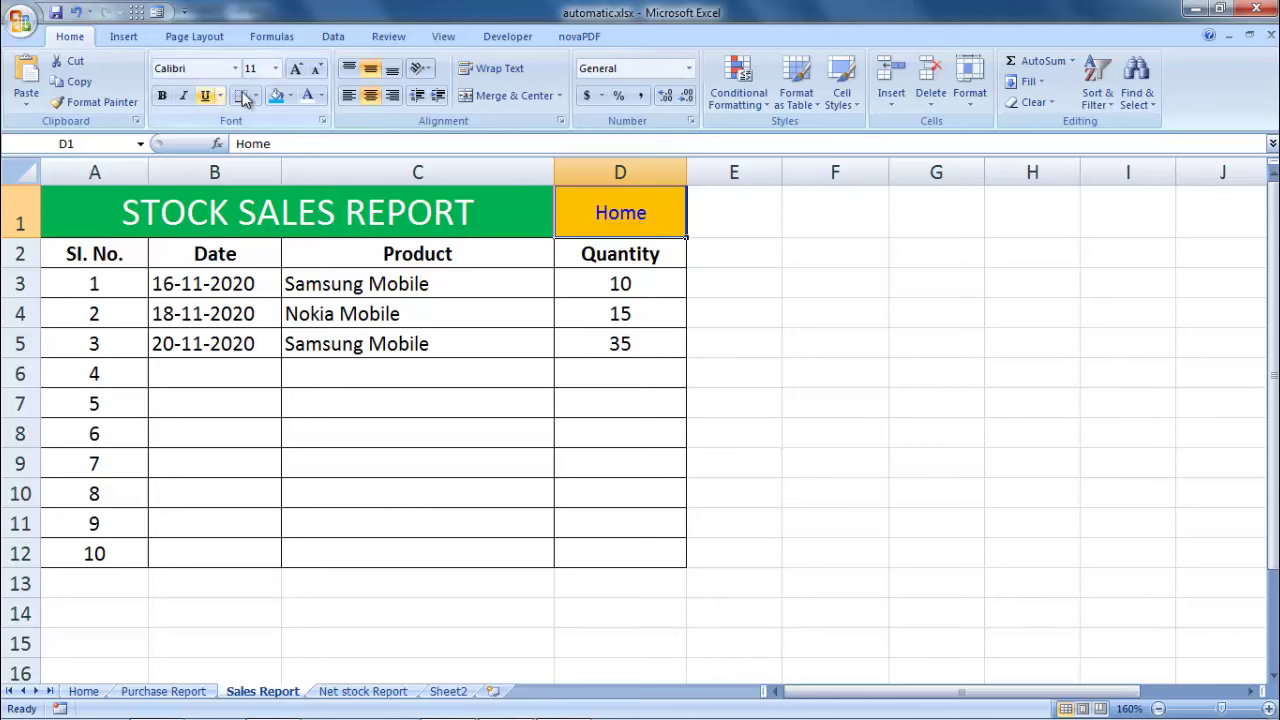
pyautogui.click(310, 97)
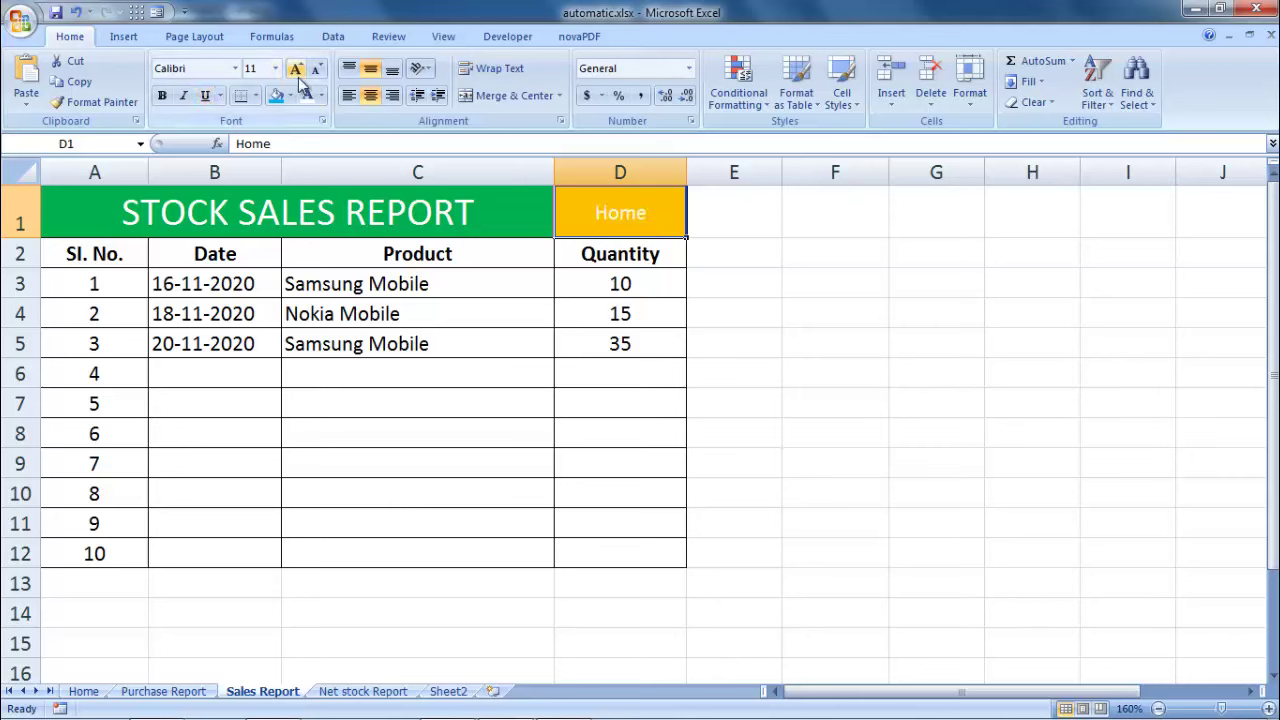
pyautogui.click(296, 70)
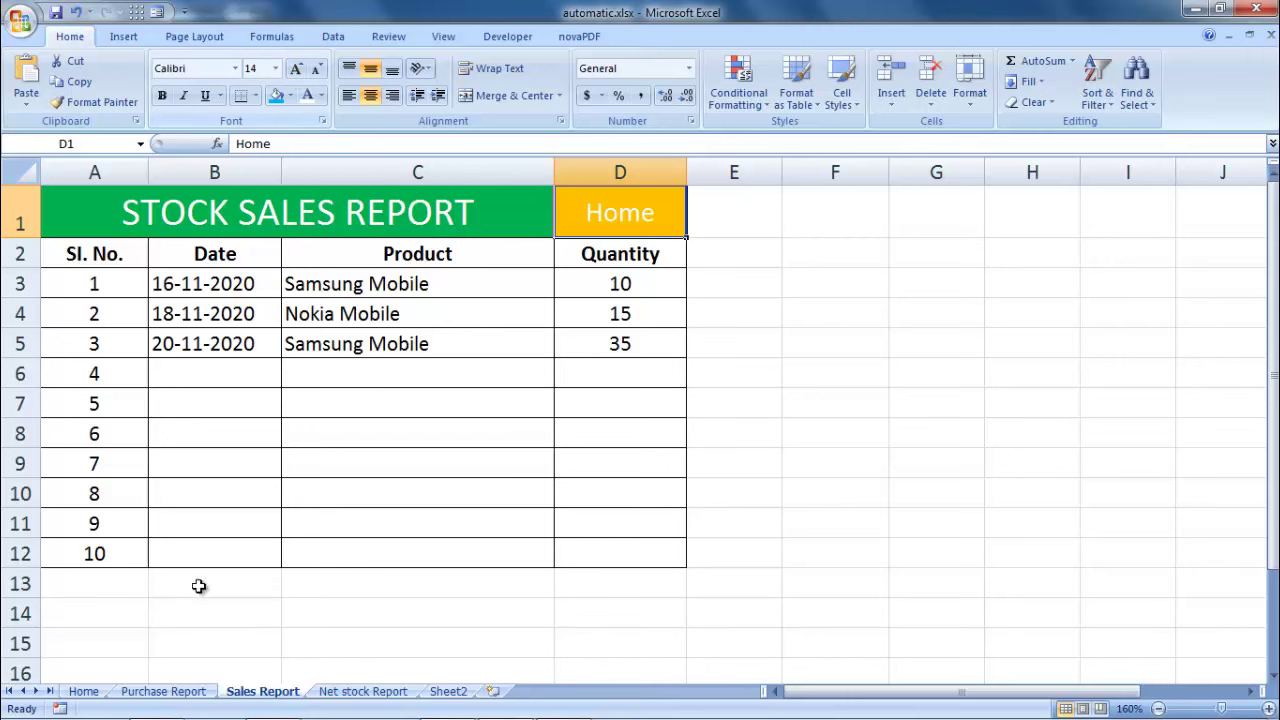
# Make the Purchase Report Home link white, non-underlined and larger
pyautogui.click(197, 693)
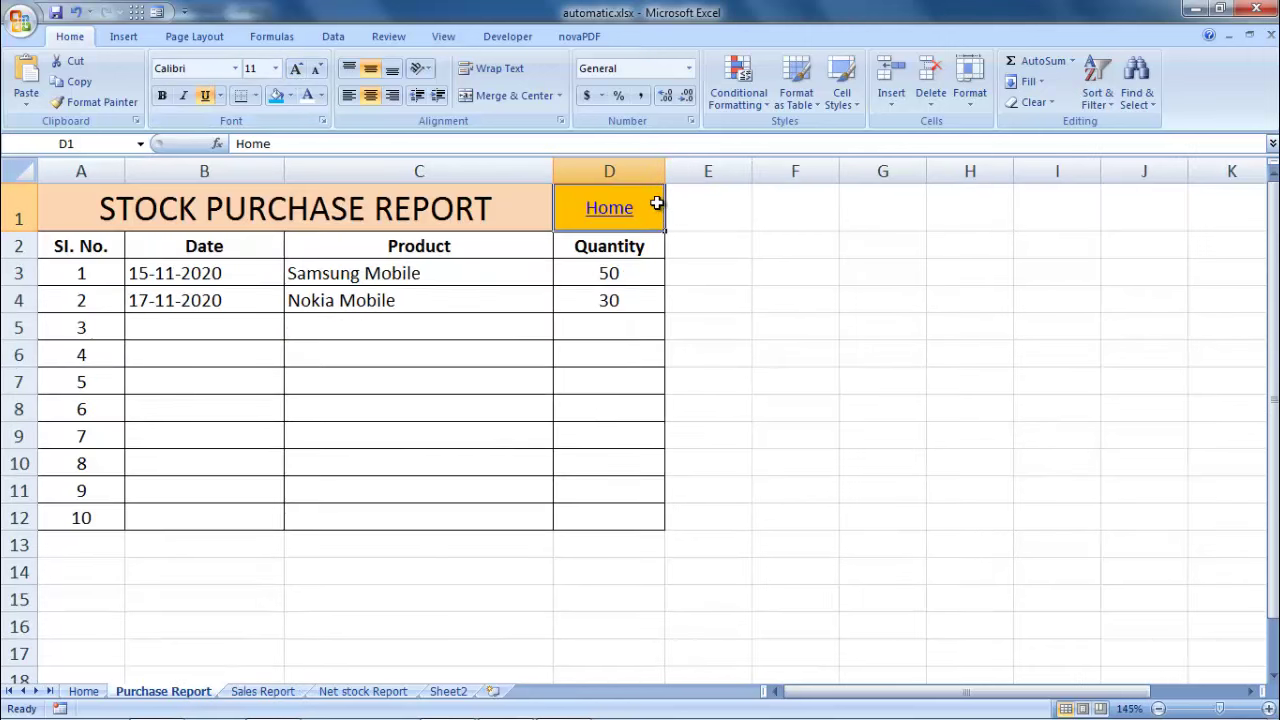
pyautogui.click(205, 95)
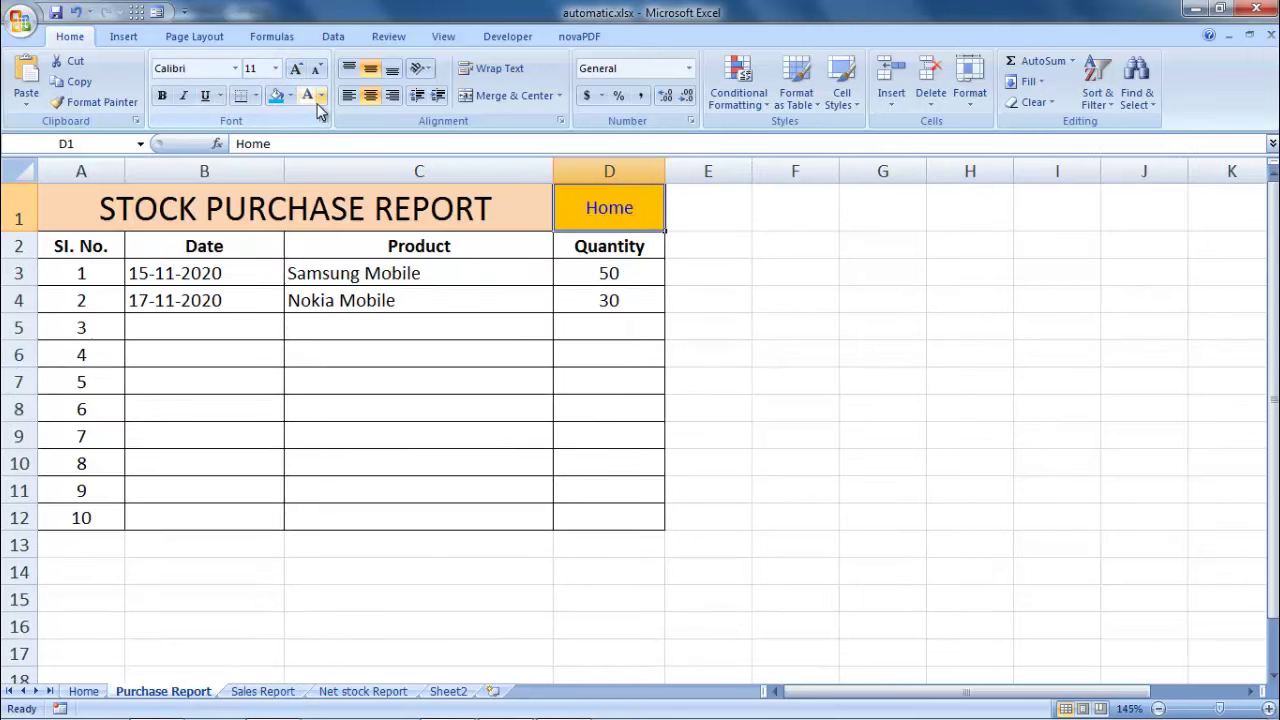
pyautogui.click(324, 95)
pyautogui.click(306, 157)
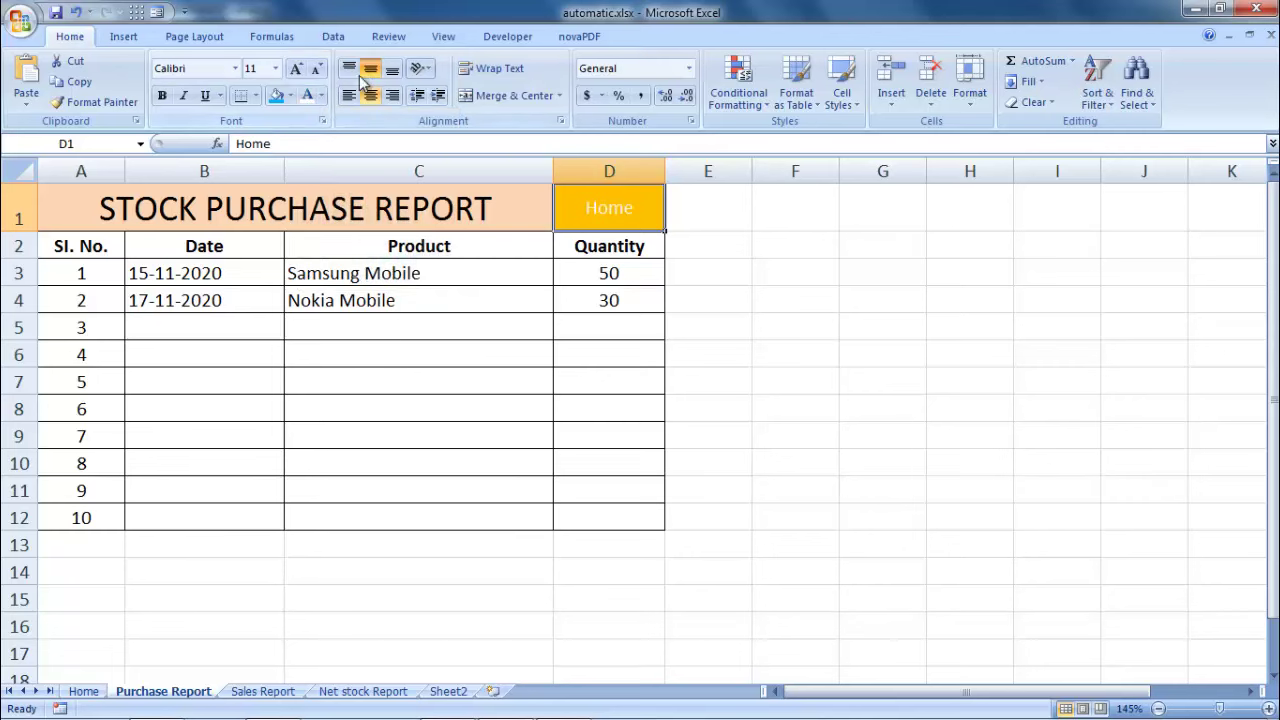
pyautogui.click(300, 72)
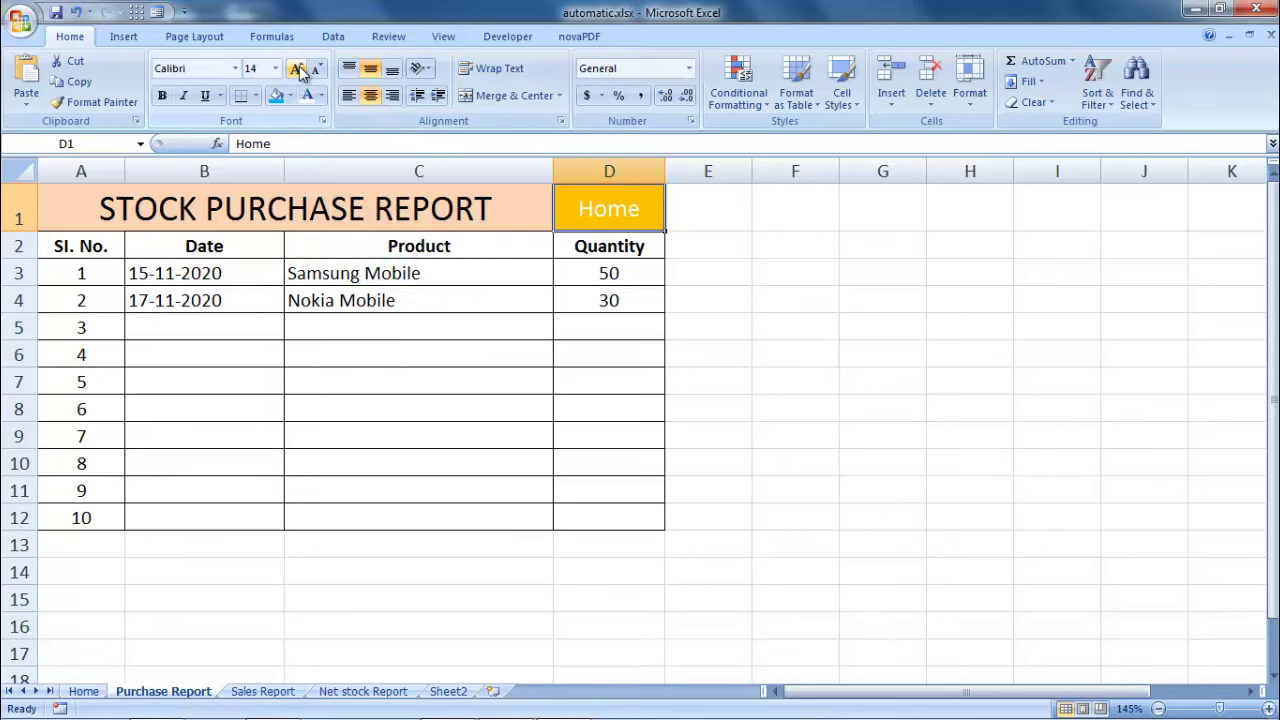
# Enlarge the Net stock Report Home link in E1 to 14 point, then return to Home
pyautogui.click(372, 690)
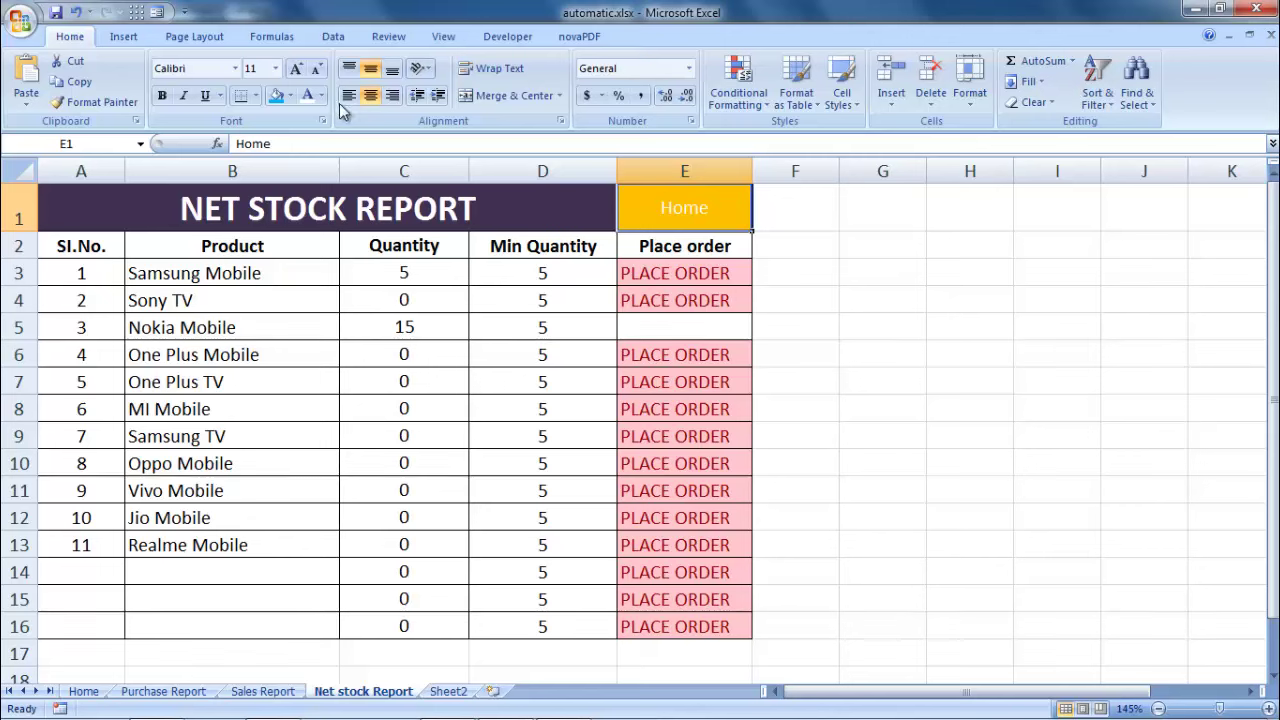
pyautogui.click(297, 70)
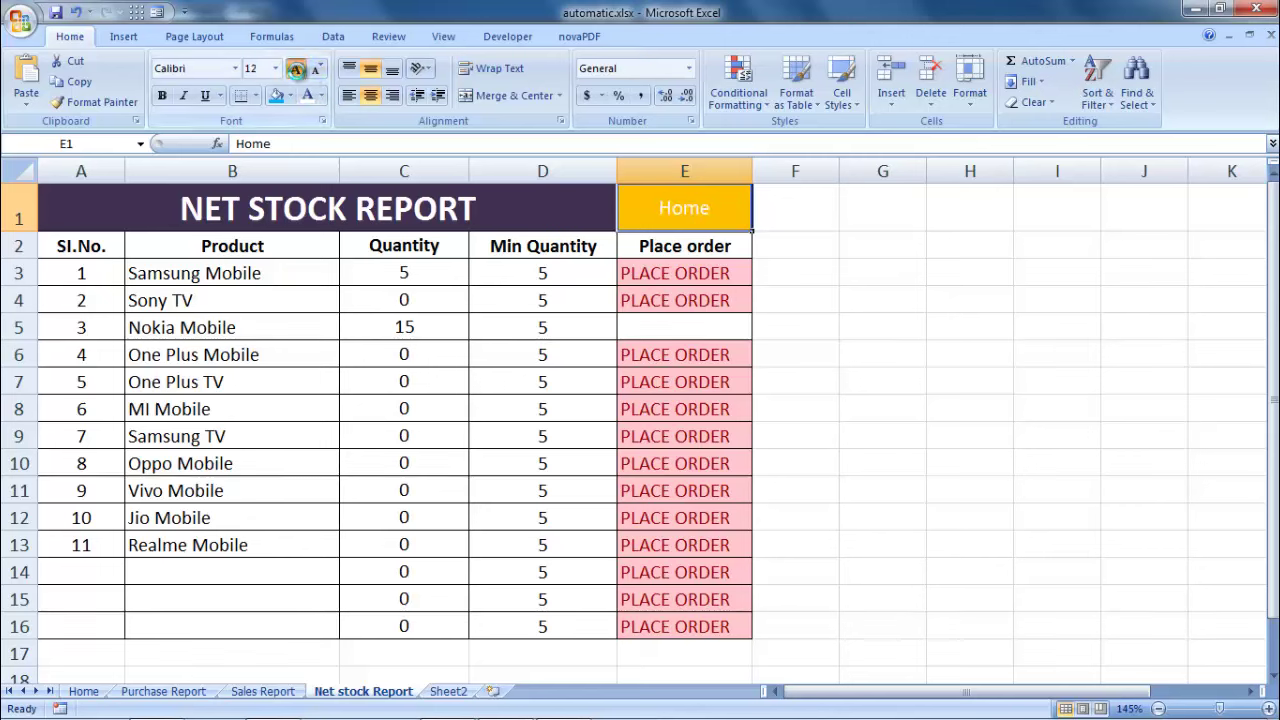
pyautogui.click(297, 70)
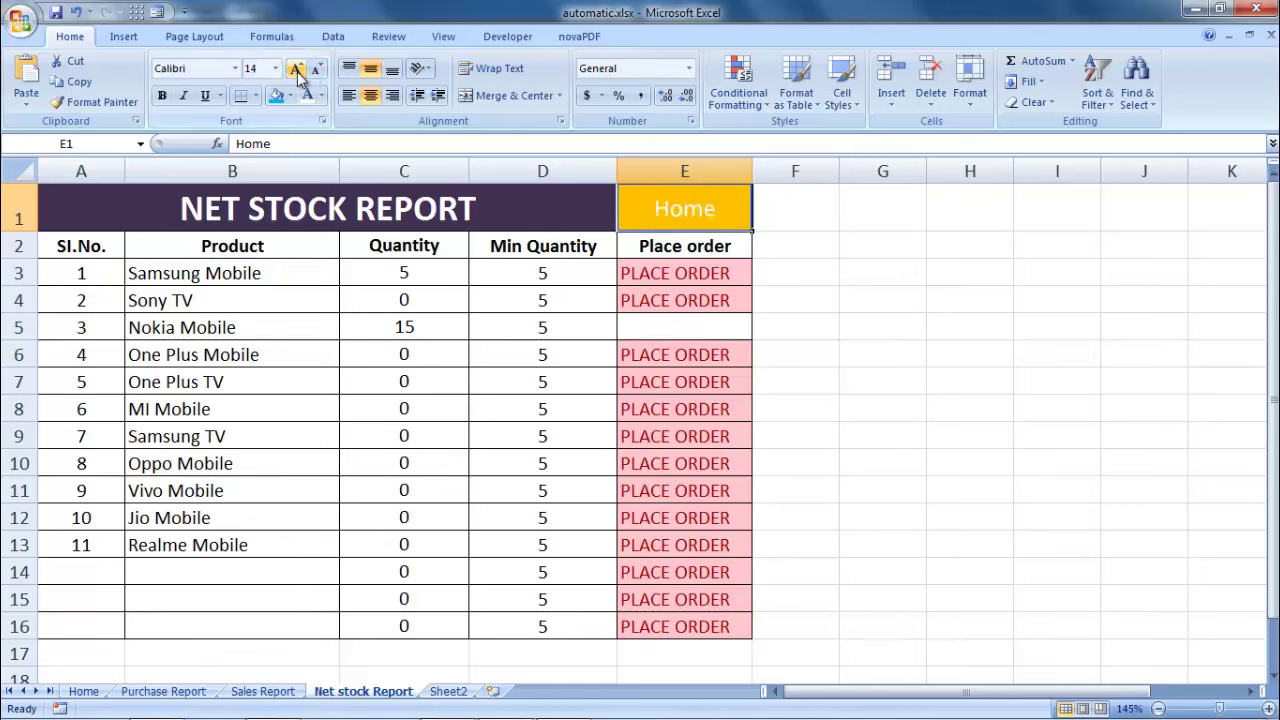
pyautogui.click(82, 690)
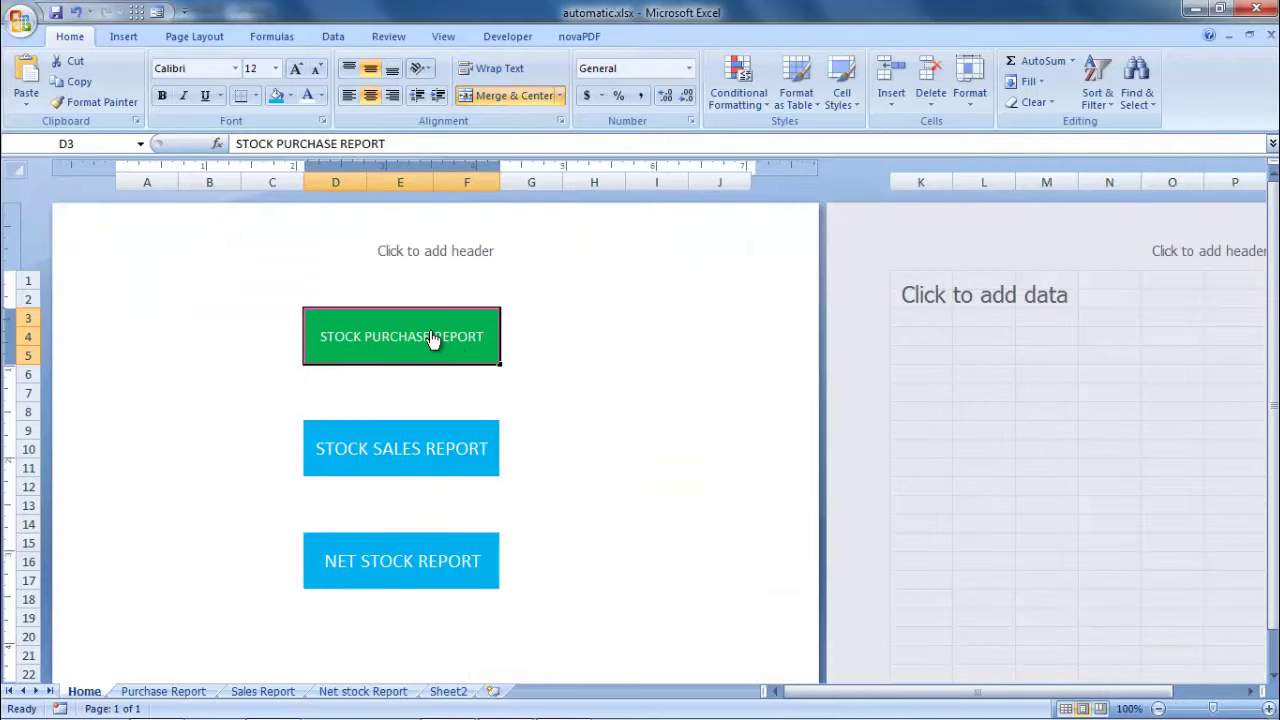
pyautogui.click(432, 340)
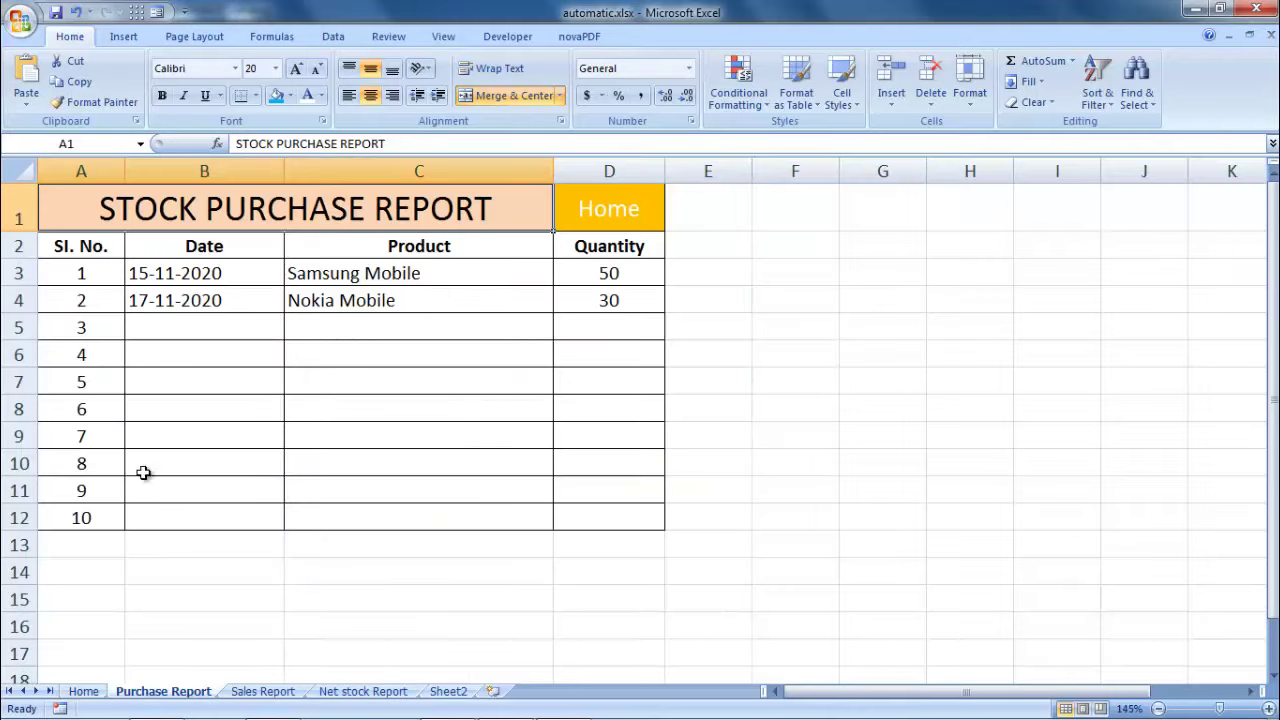
pyautogui.click(621, 217)
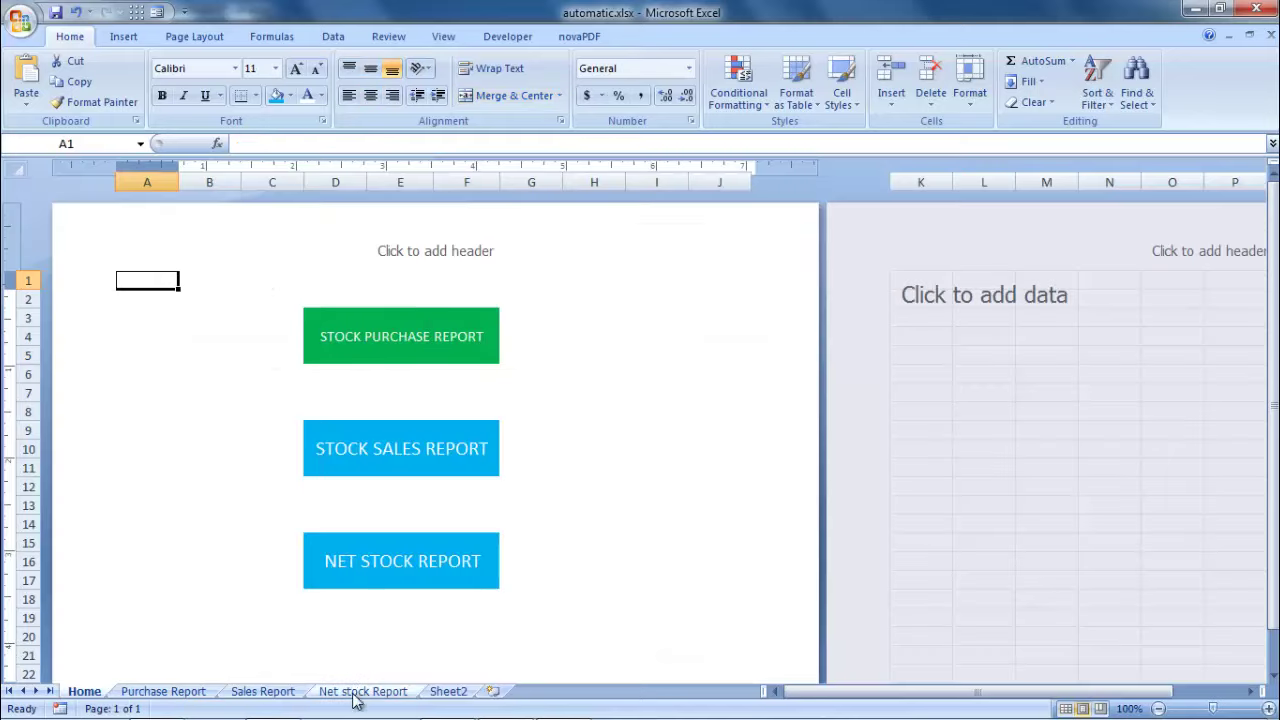
pyautogui.click(412, 565)
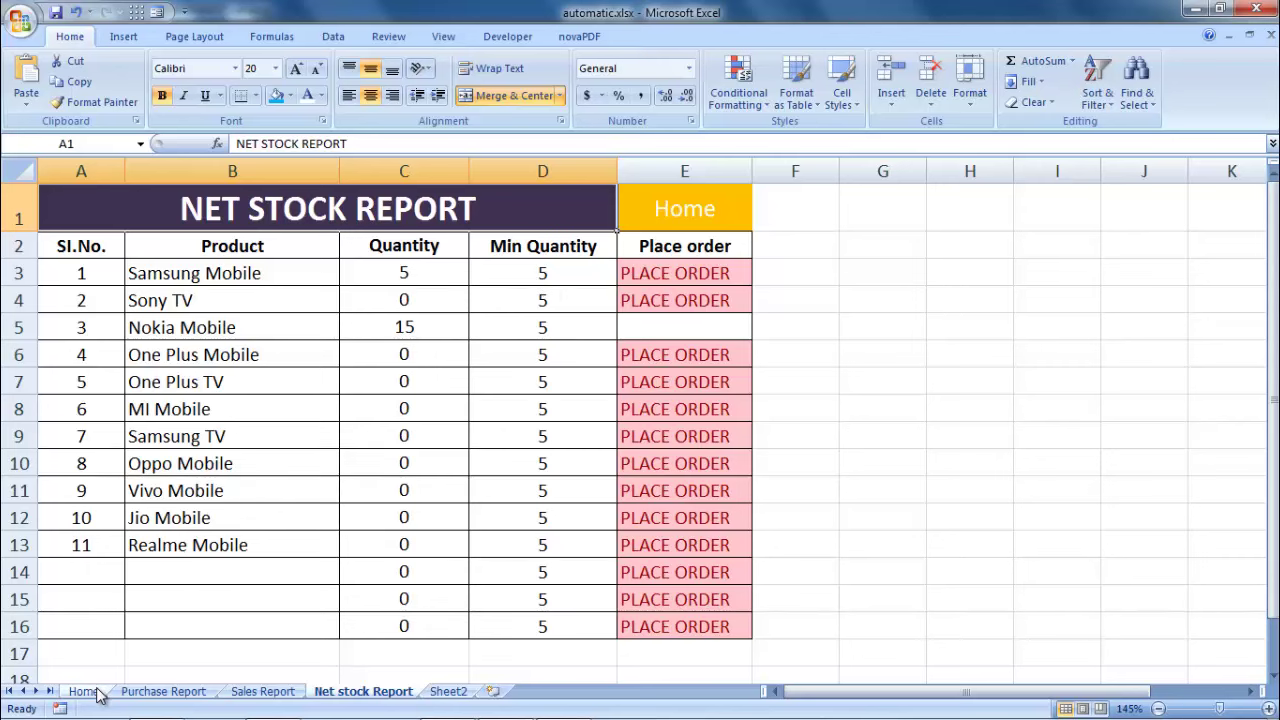
pyautogui.click(728, 207)
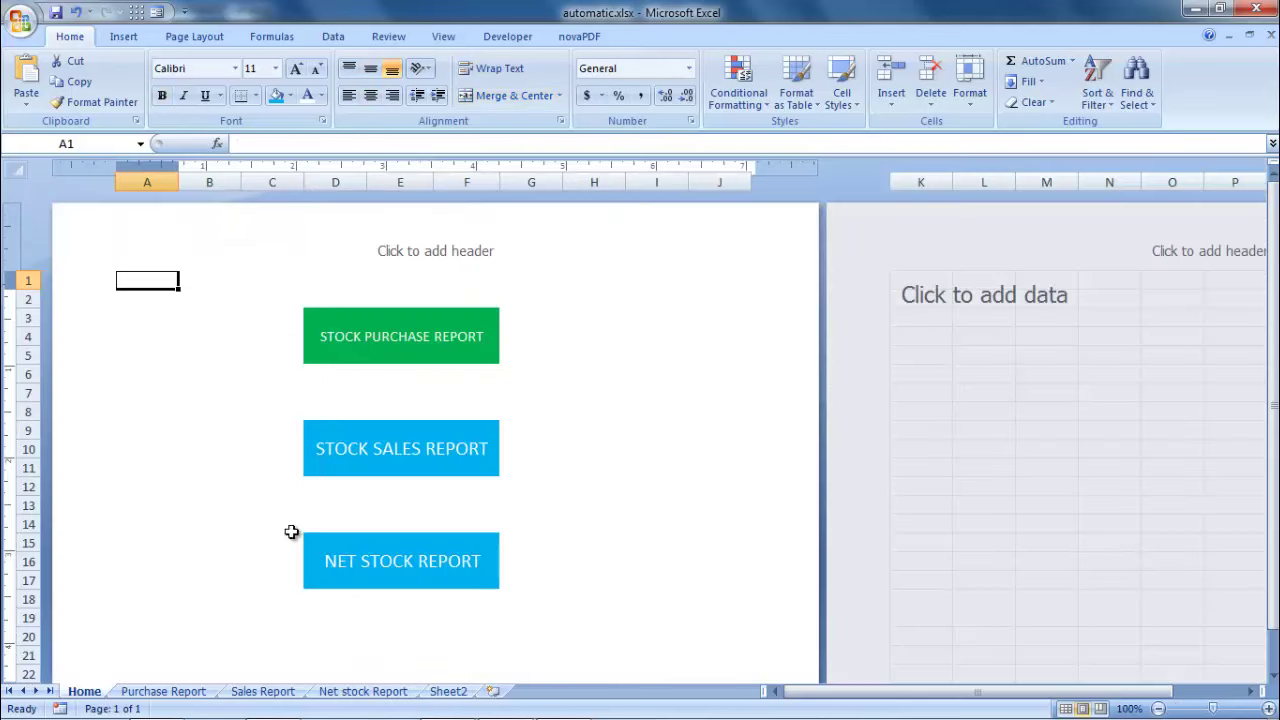
pyautogui.rightClick(446, 344)
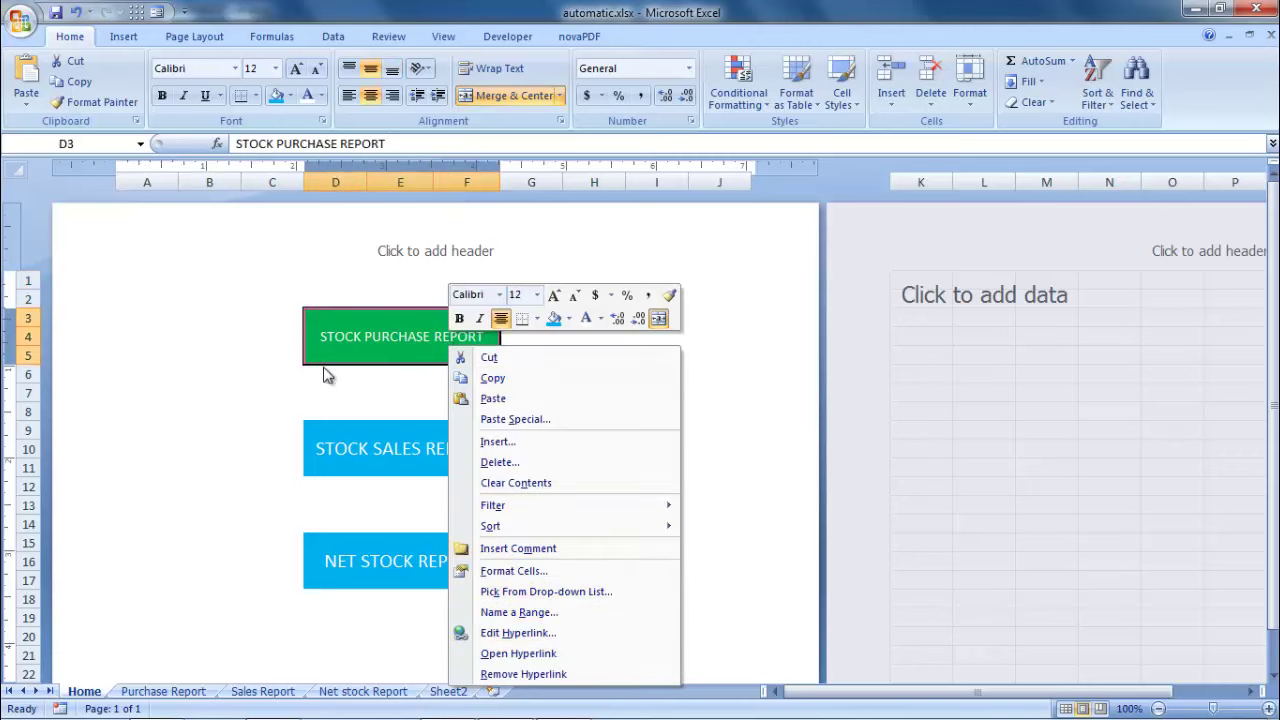
# Remove the hyperlink from the STOCK PURCHASE REPORT button cell
pyautogui.click(521, 672)
pyautogui.click(521, 672)
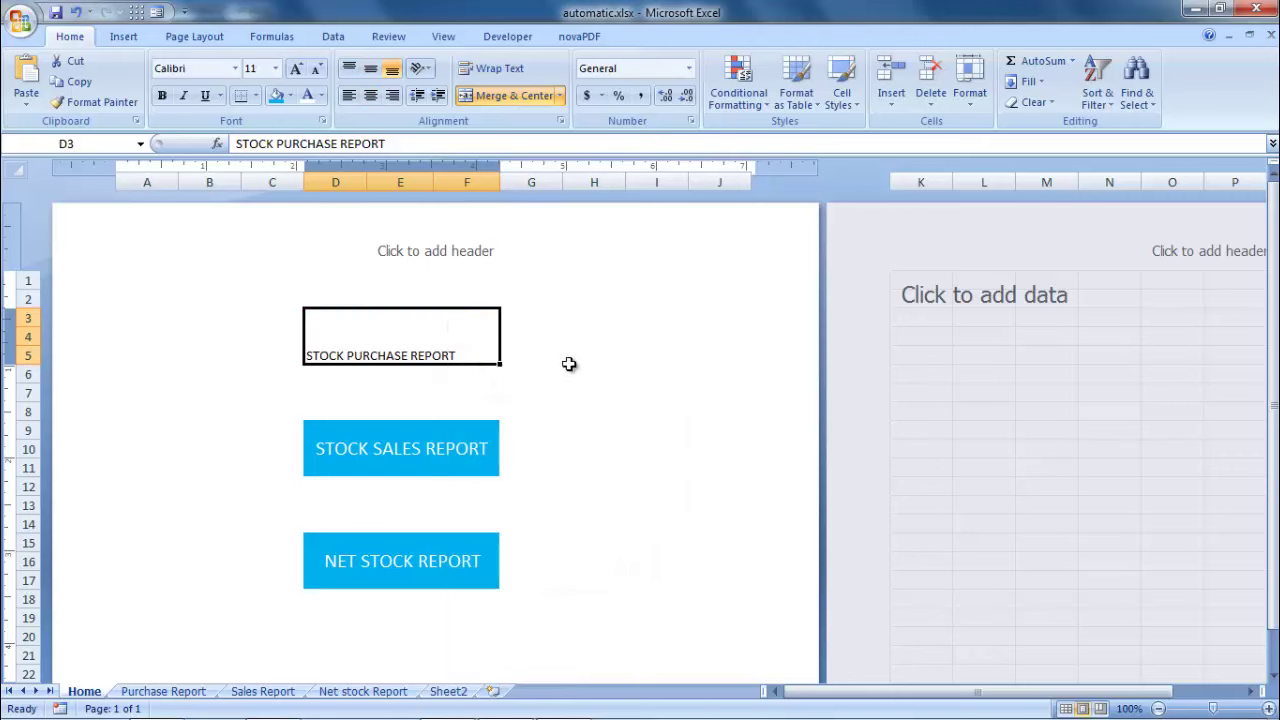
pyautogui.rightClick(469, 324)
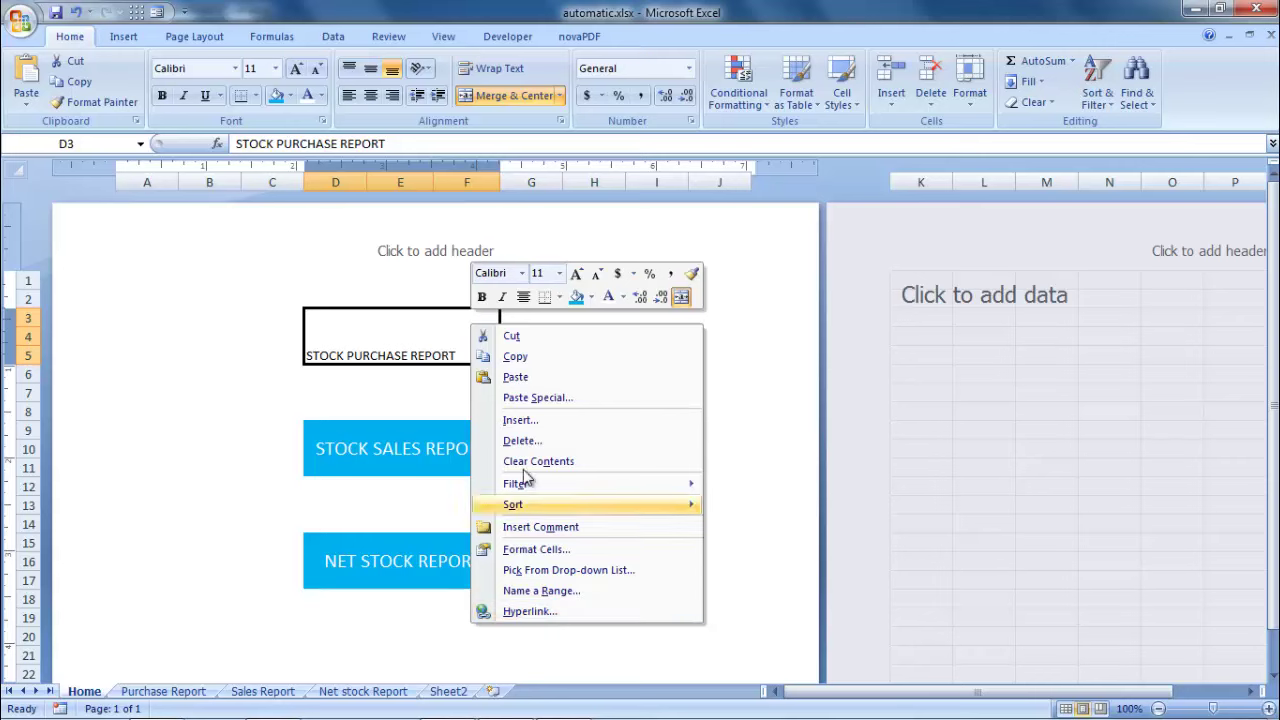
pyautogui.press('Escape')
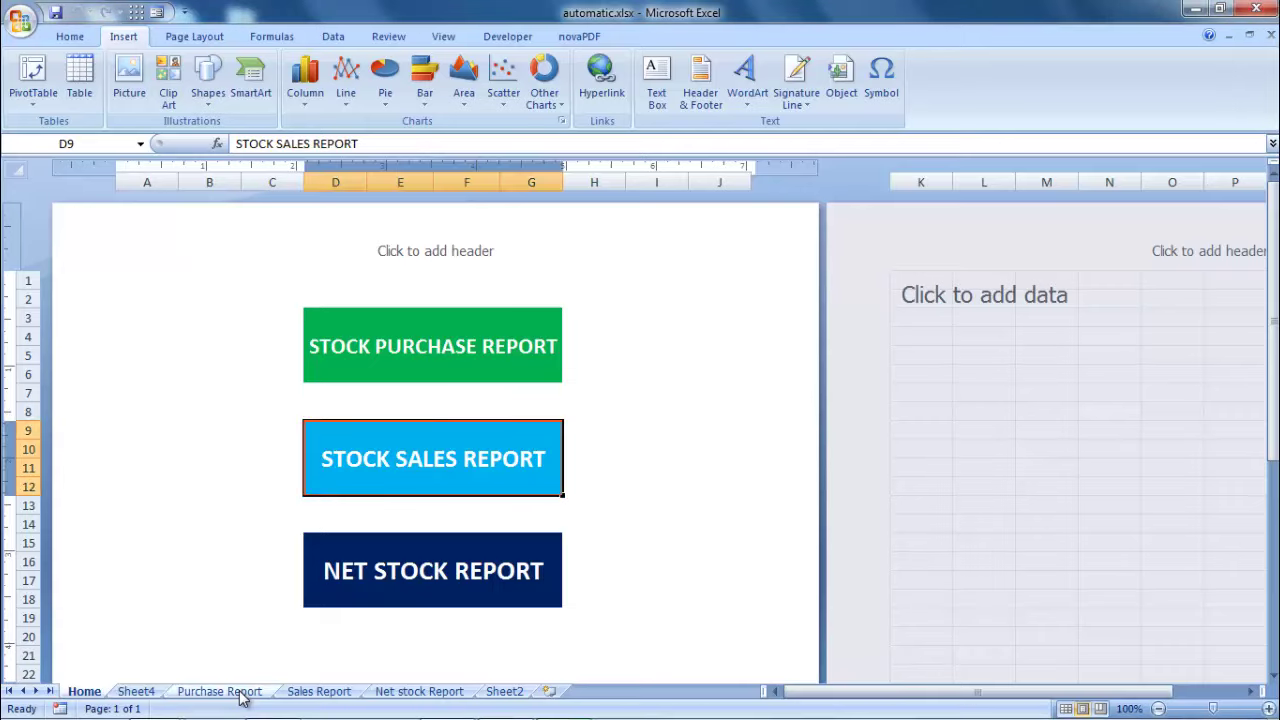
# Start a PivotTable from the Purchase Report range A2:D12, placed on a new worksheet
pyautogui.click(240, 693)
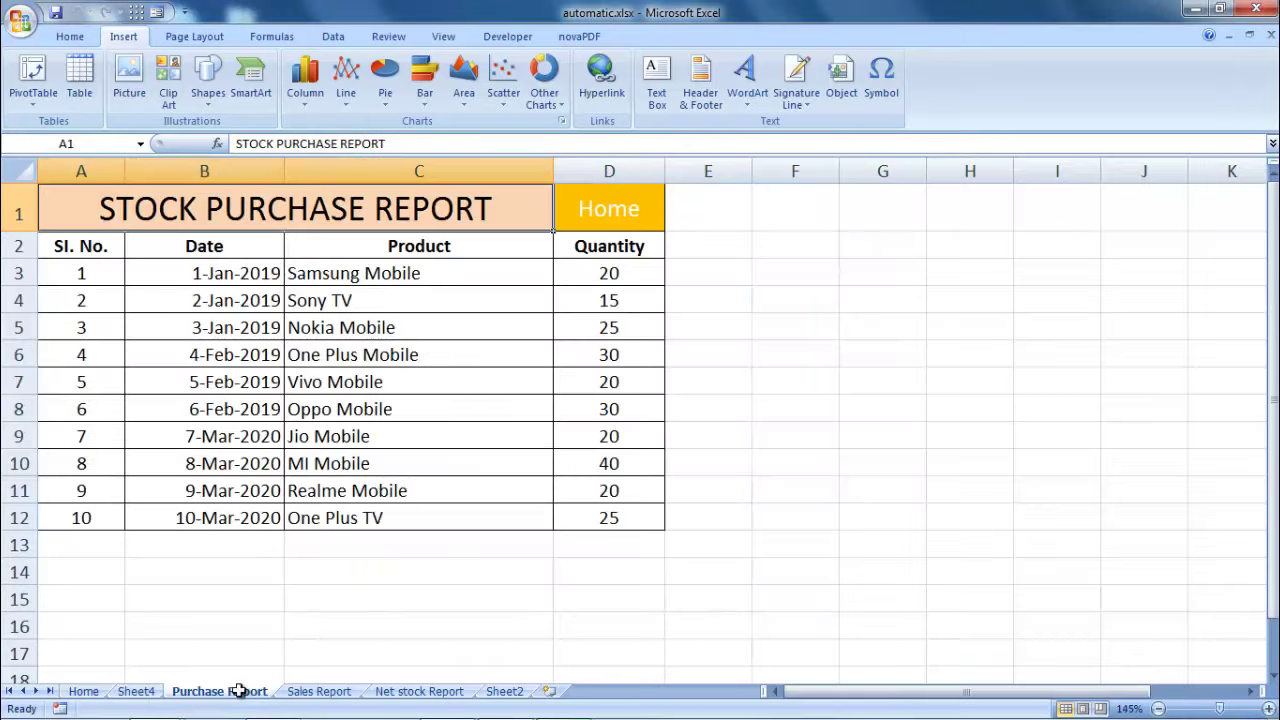
pyautogui.click(70, 37)
pyautogui.click(121, 40)
pyautogui.click(33, 76)
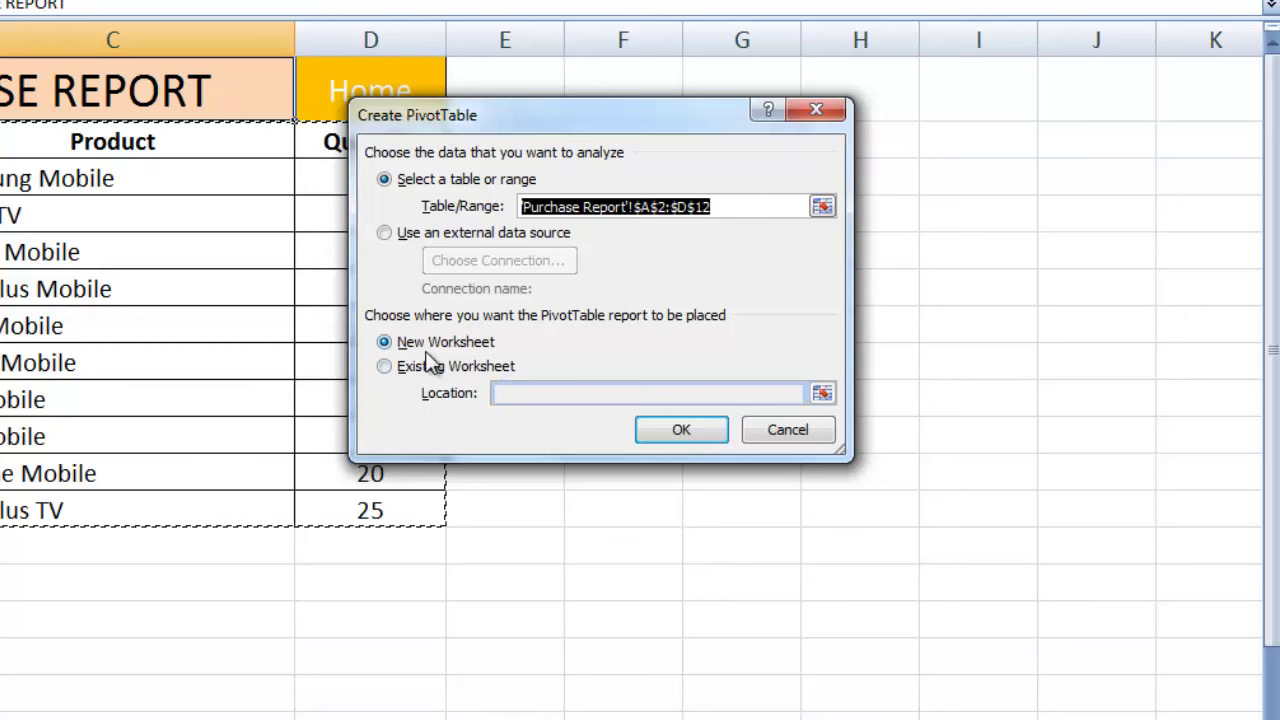
# Create the pivot table with Date and Product rows and Sum of Quantity, totalling 245
pyautogui.click(697, 432)
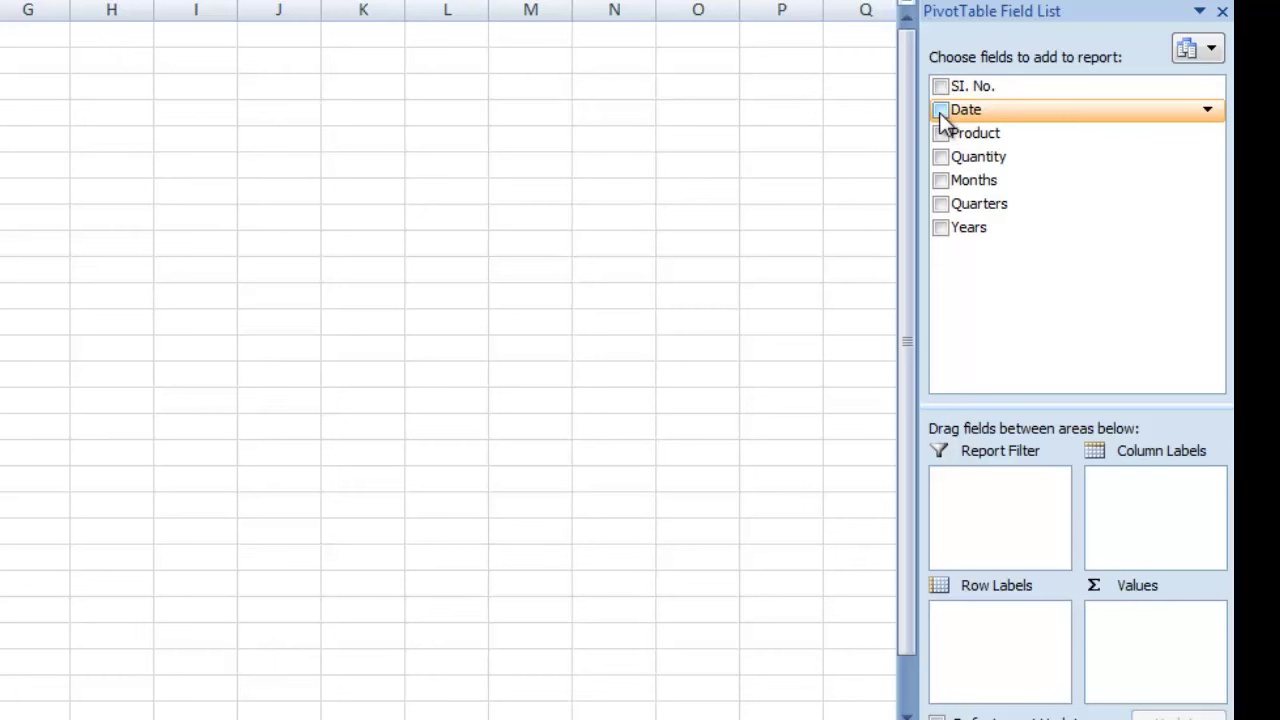
pyautogui.click(940, 110)
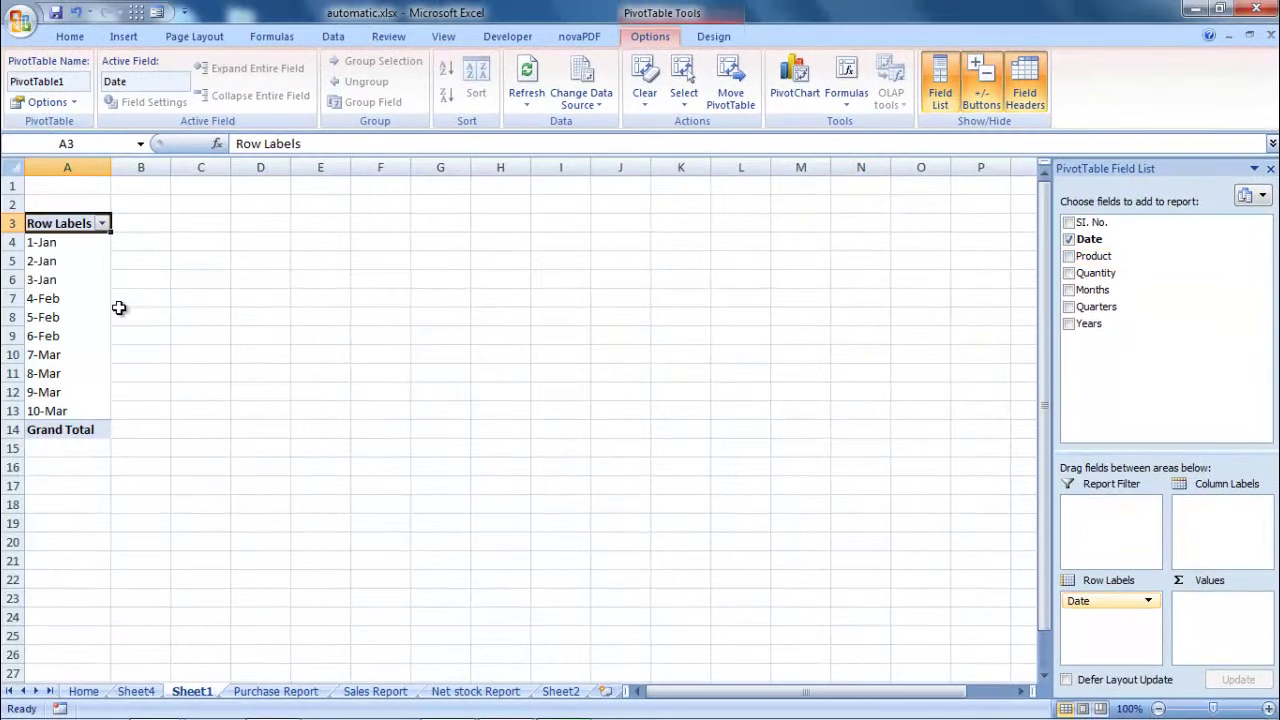
pyautogui.click(1069, 257)
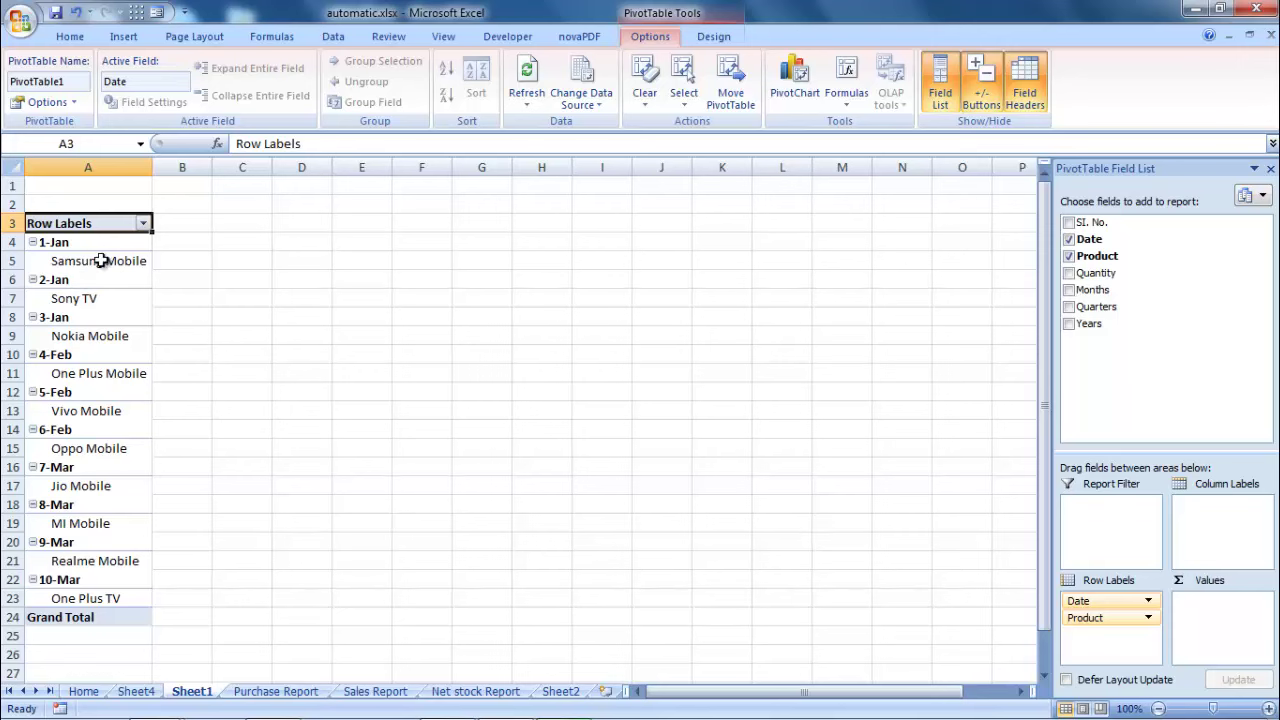
pyautogui.click(1069, 274)
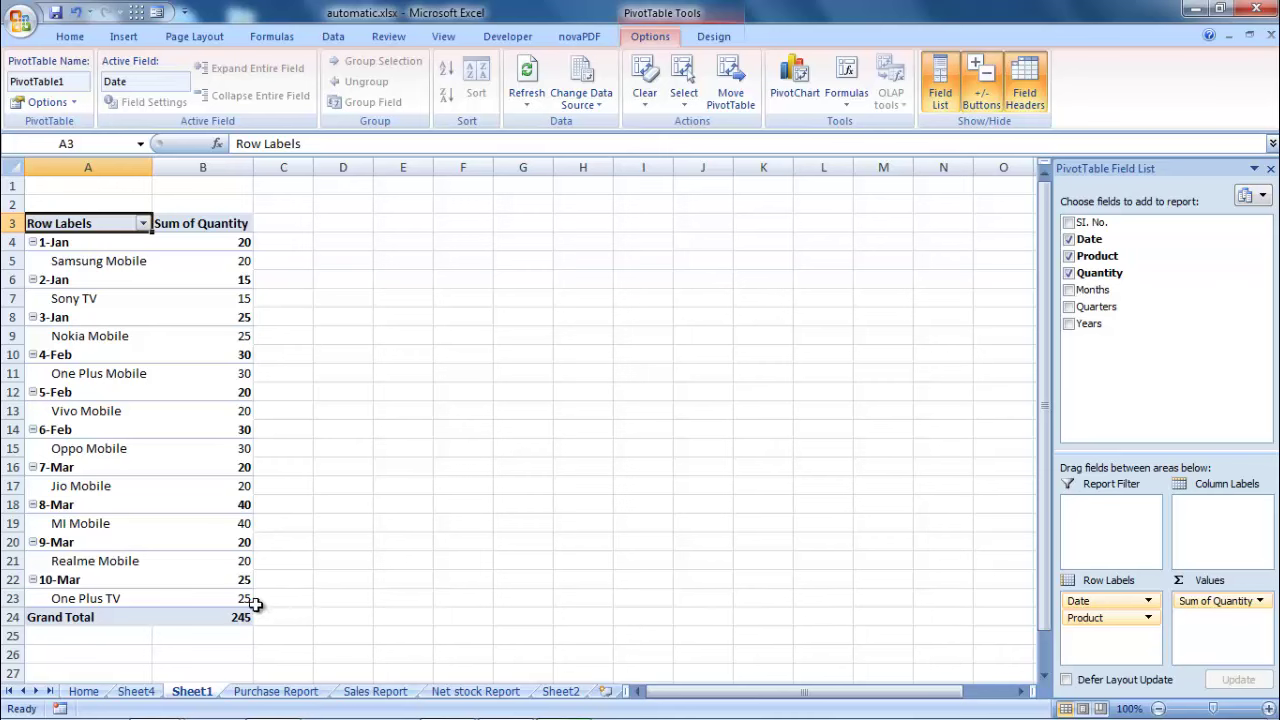
pyautogui.moveTo(248, 620)
pyautogui.click(1069, 290)
pyautogui.click(1069, 291)
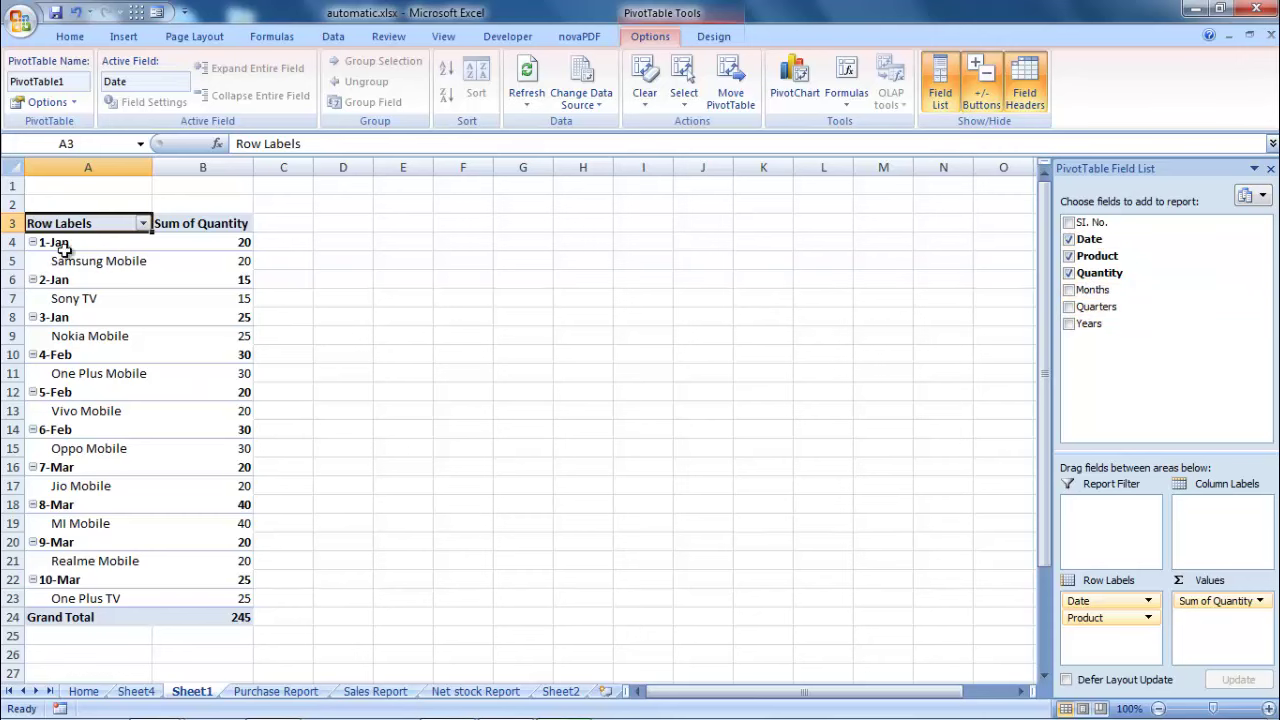
# Ungroup the pivot table's date labels back into full dates
pyautogui.click(57, 246)
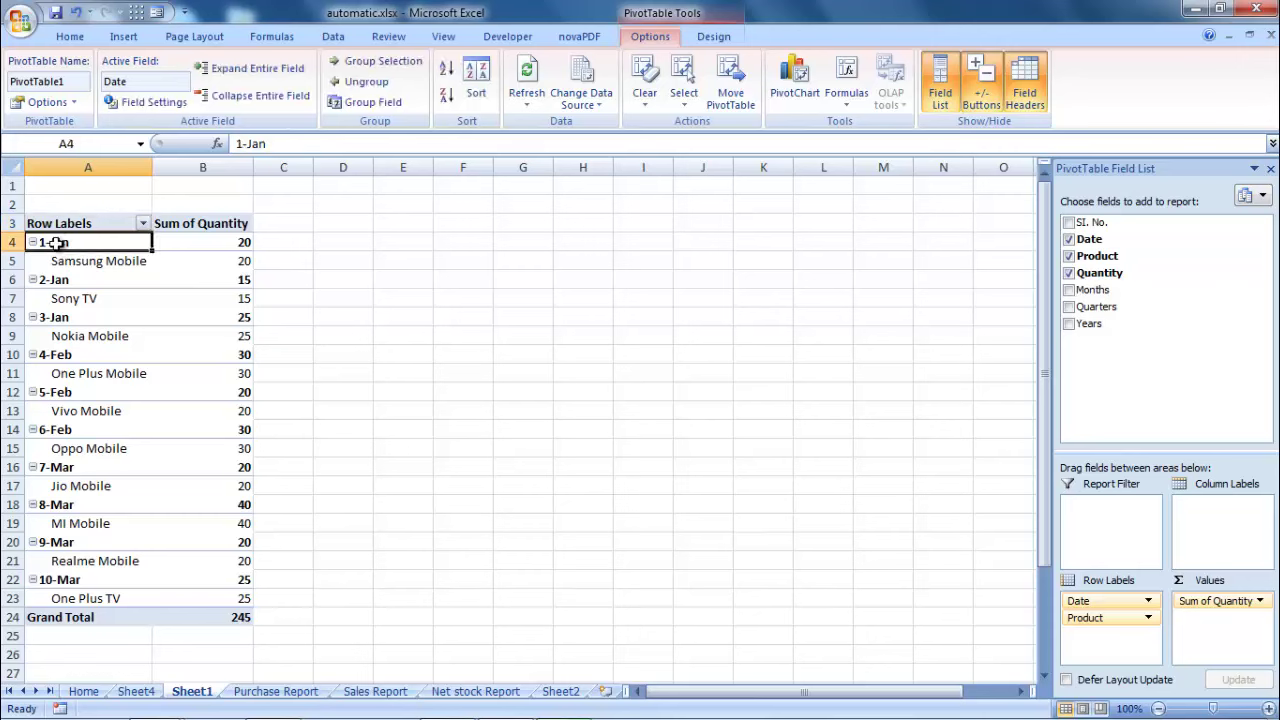
pyautogui.rightClick(57, 243)
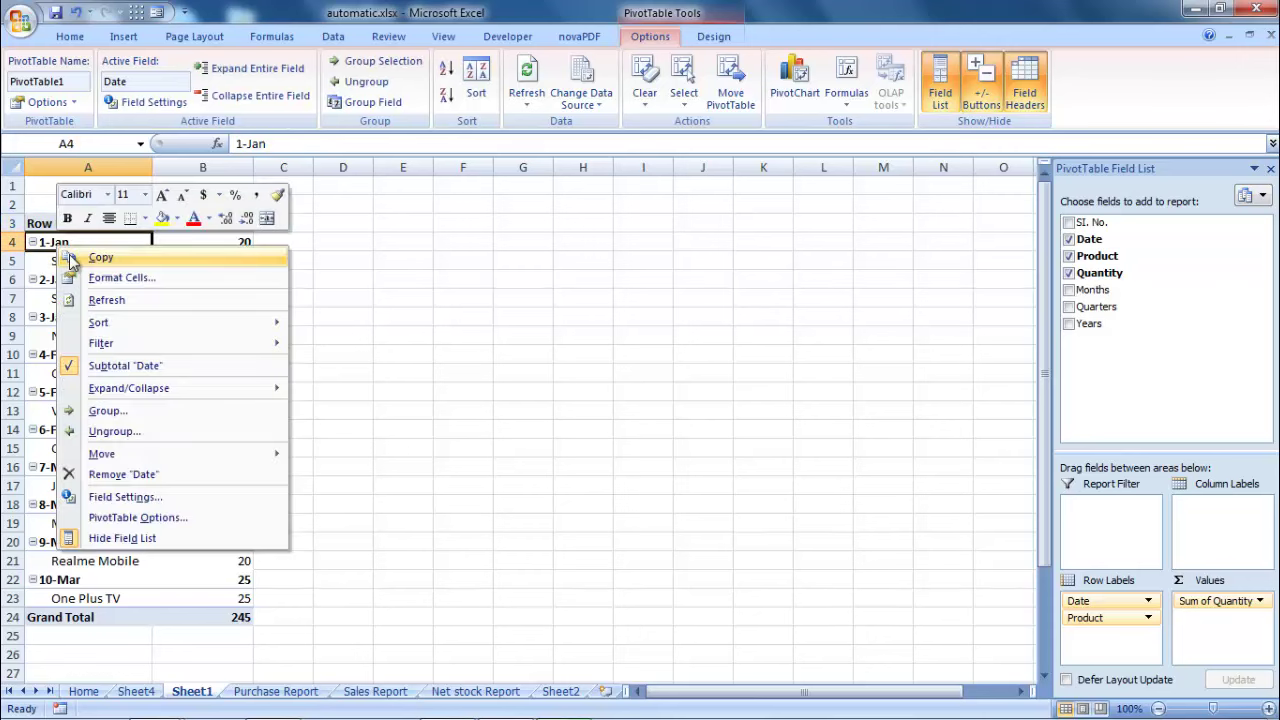
pyautogui.click(138, 437)
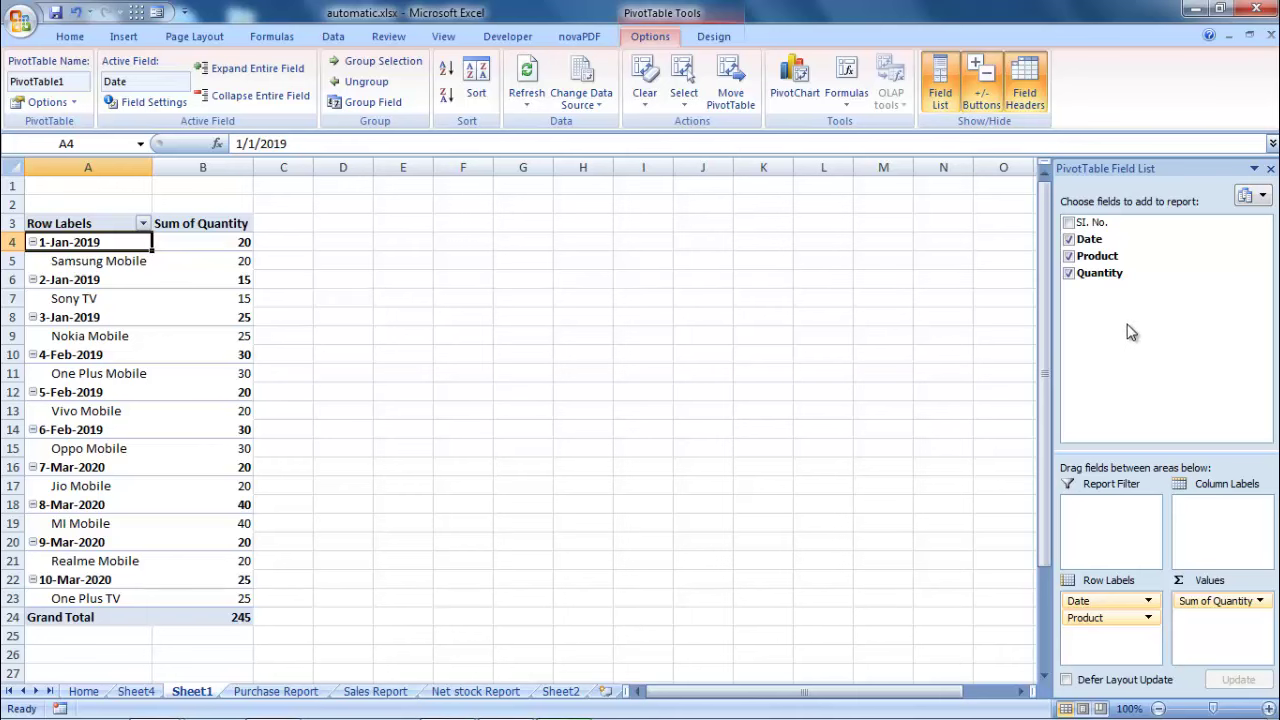
# Group the dates by Days, Months, Quarters and Years
pyautogui.rightClick(55, 243)
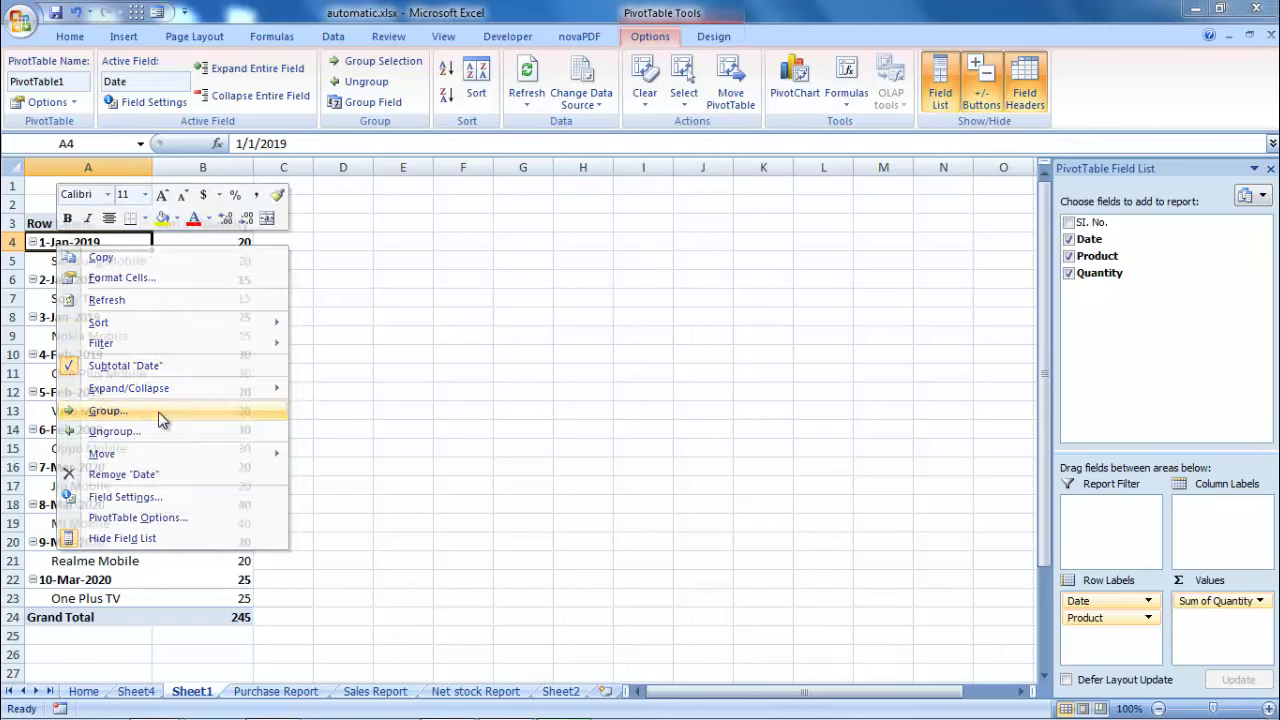
pyautogui.click(129, 409)
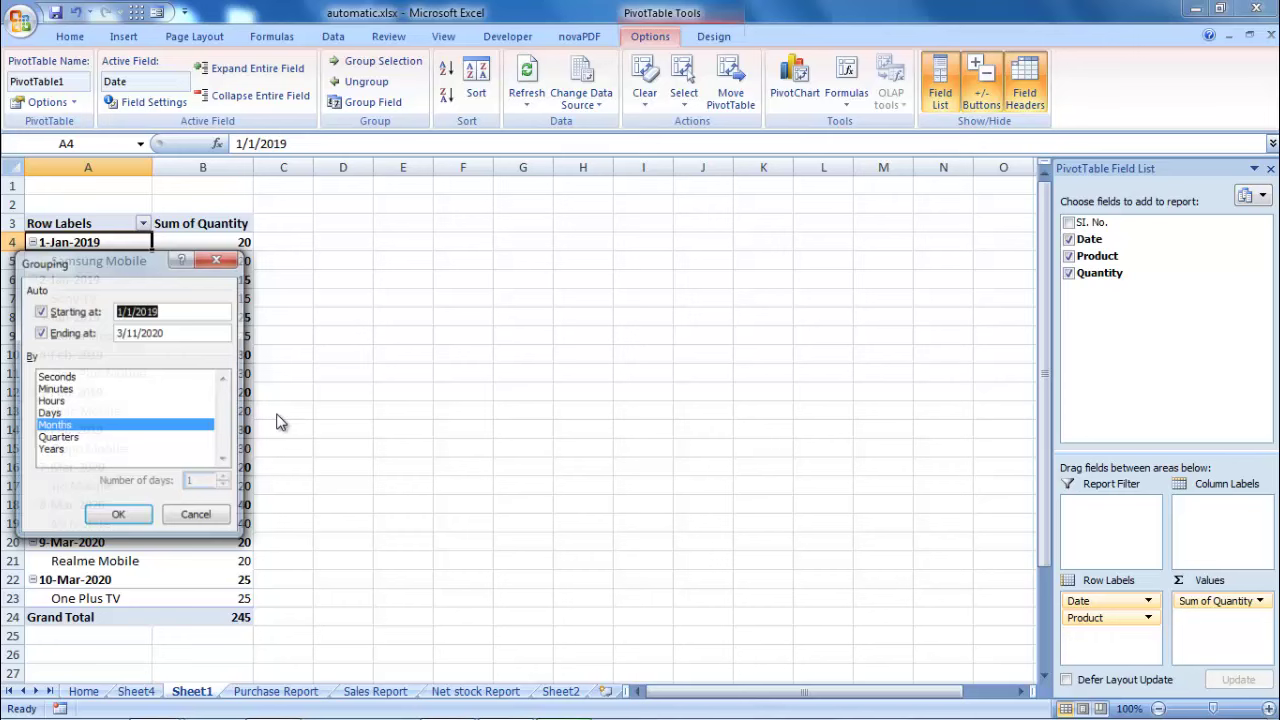
pyautogui.click(55, 414)
pyautogui.click(64, 439)
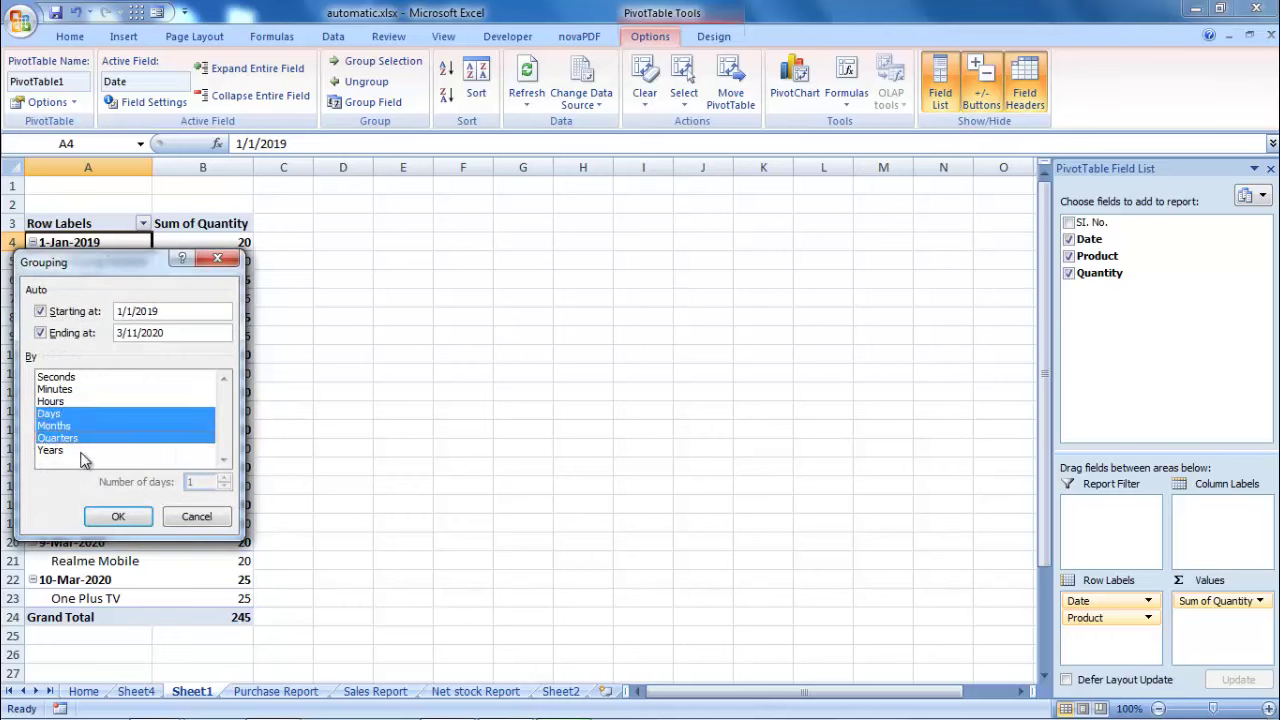
pyautogui.click(58, 455)
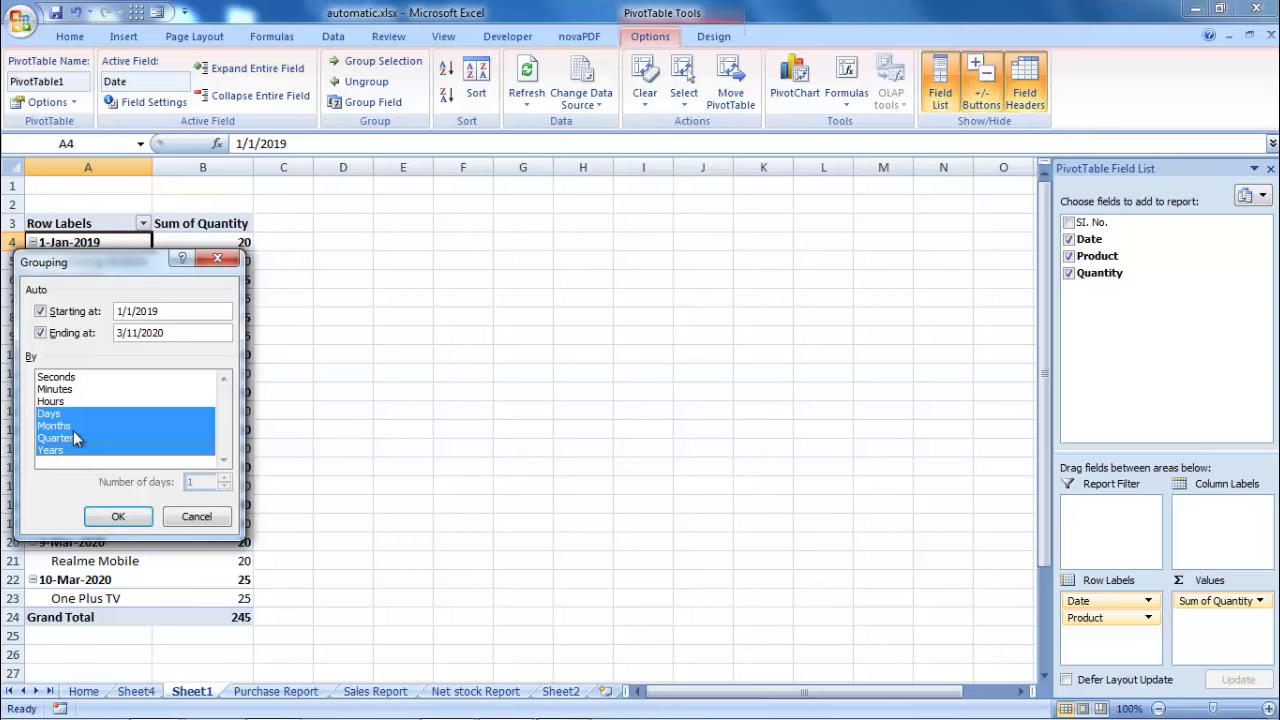
pyautogui.click(119, 517)
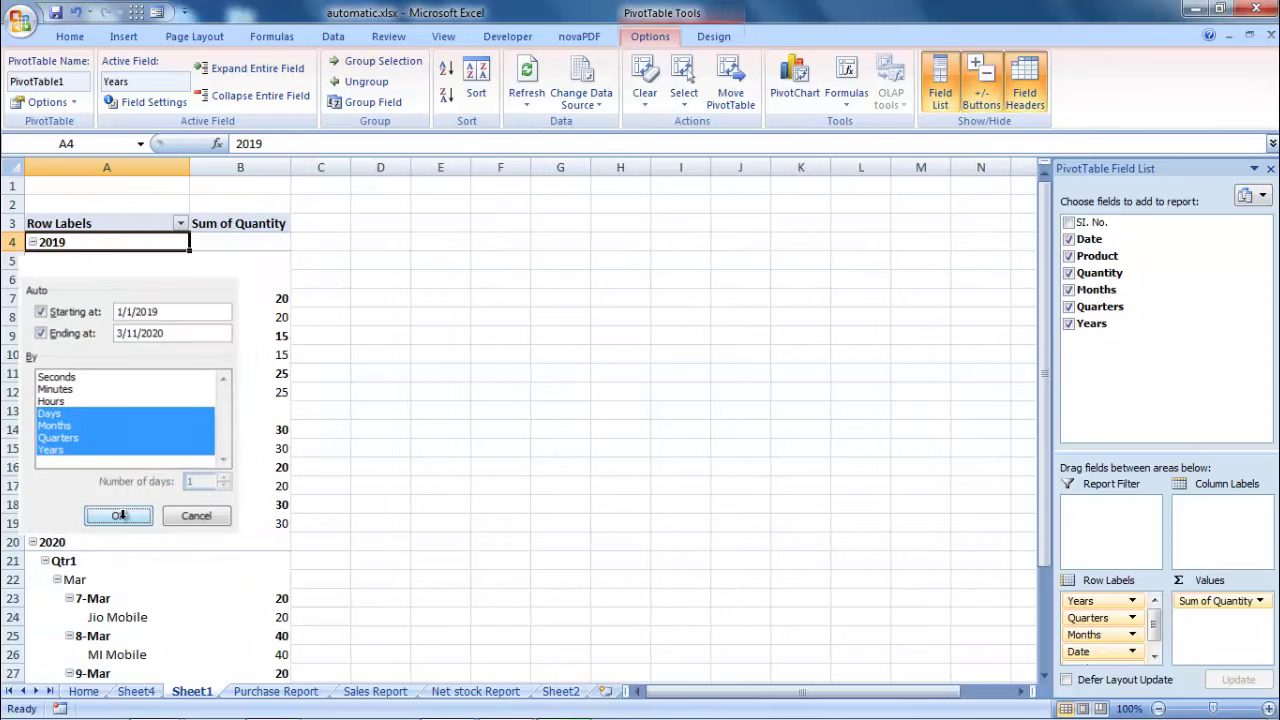
# Drop Months and Quarters and move Years to columns, showing 2019 (140) and 2020 (105)
pyautogui.click(1068, 290)
pyautogui.click(1068, 307)
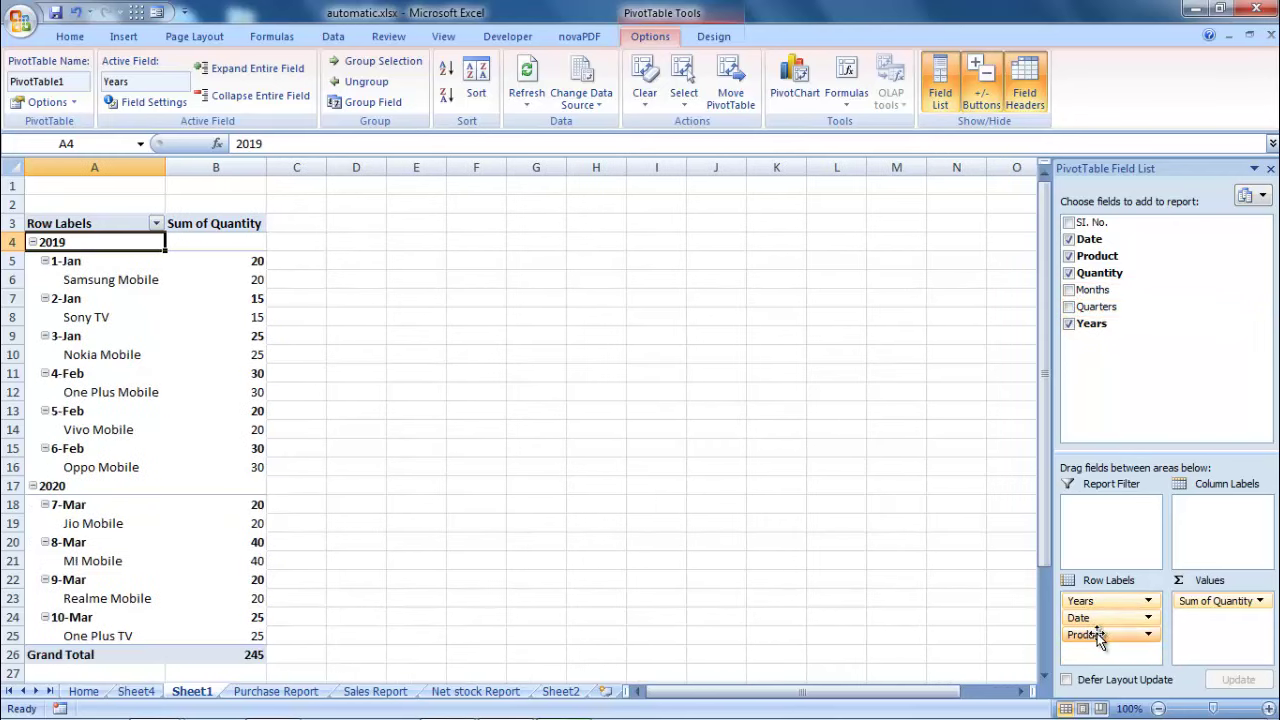
pyautogui.moveTo(1093, 603); pyautogui.dragTo(1218, 527)
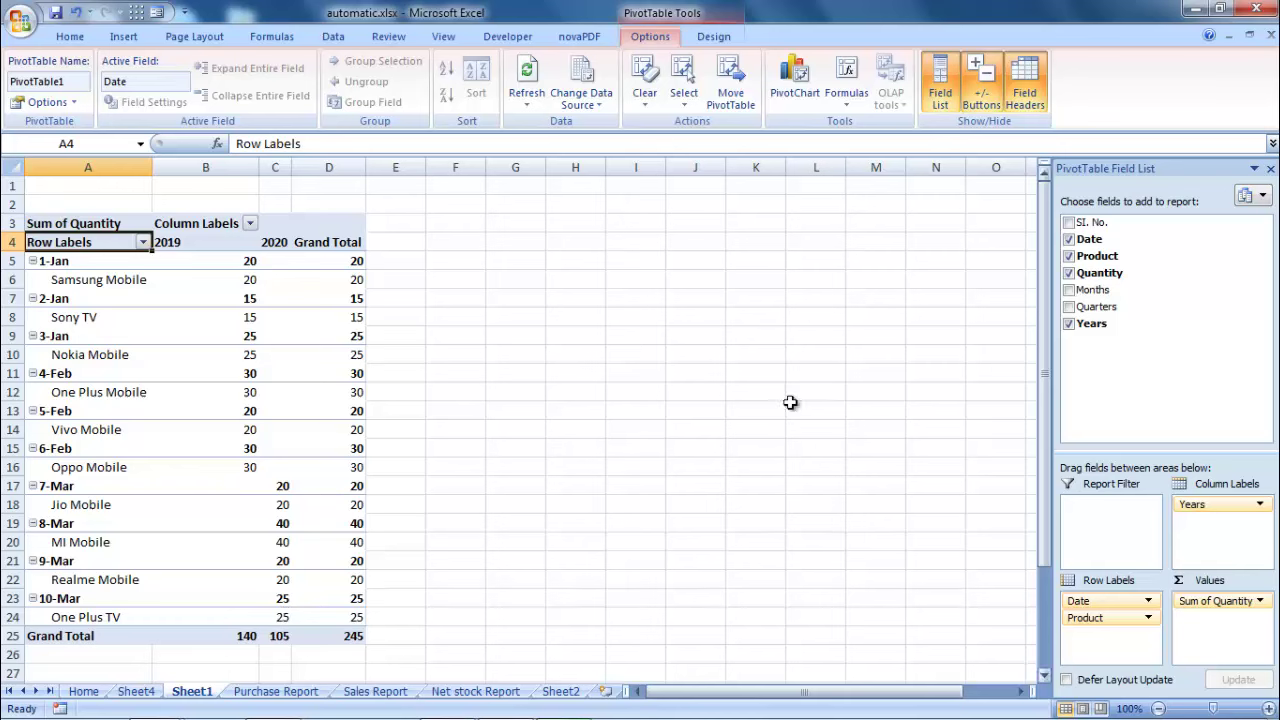
pyautogui.click(279, 234)
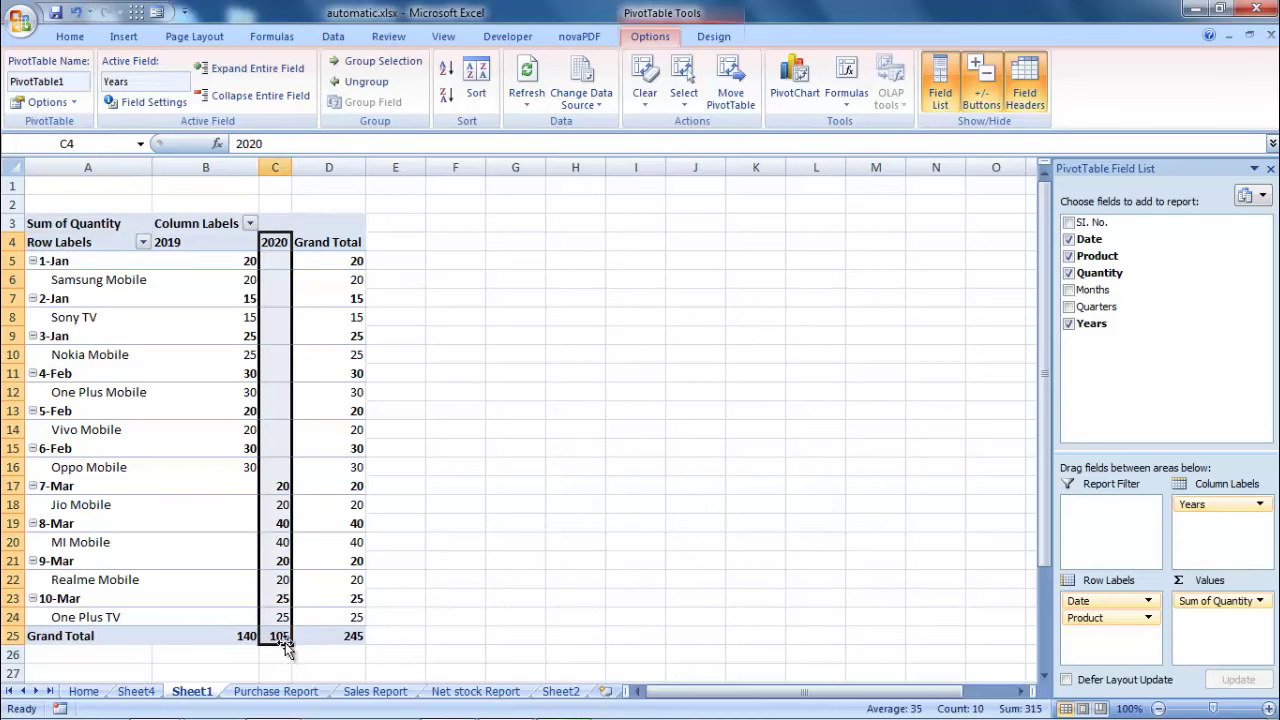
pyautogui.moveTo(284, 641)
pyautogui.moveTo(286, 581)
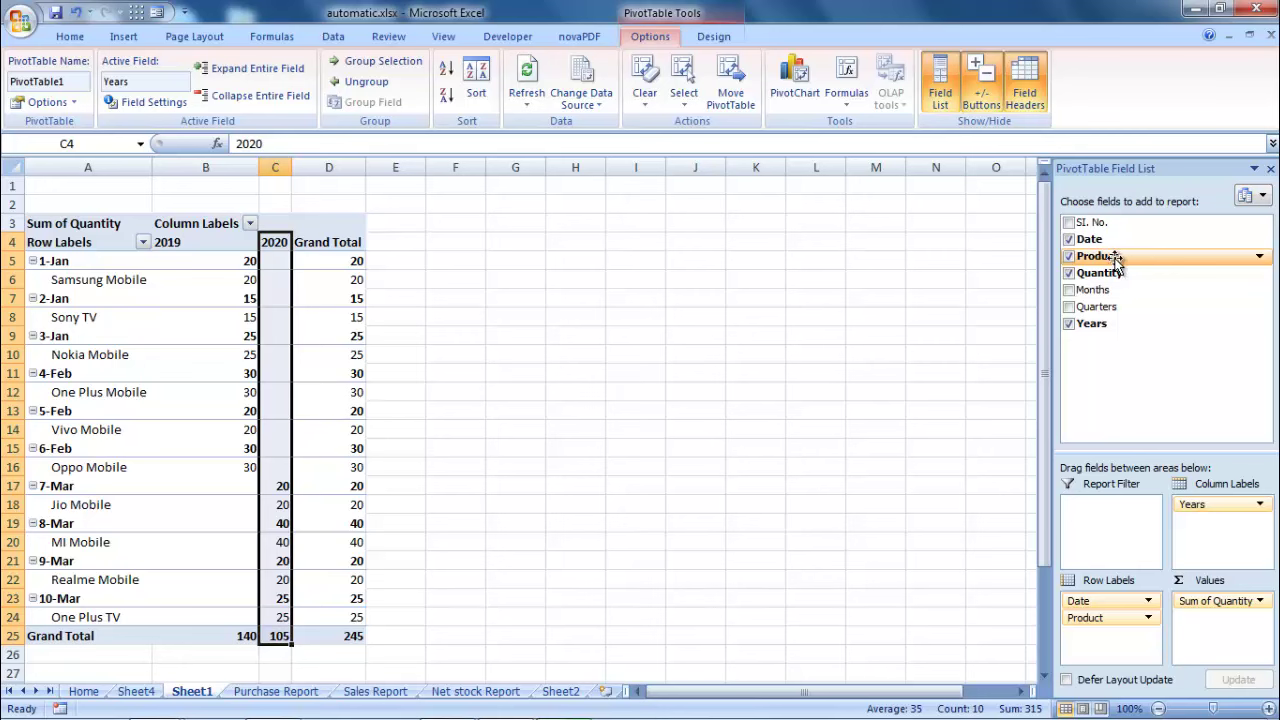
pyautogui.click(1260, 258)
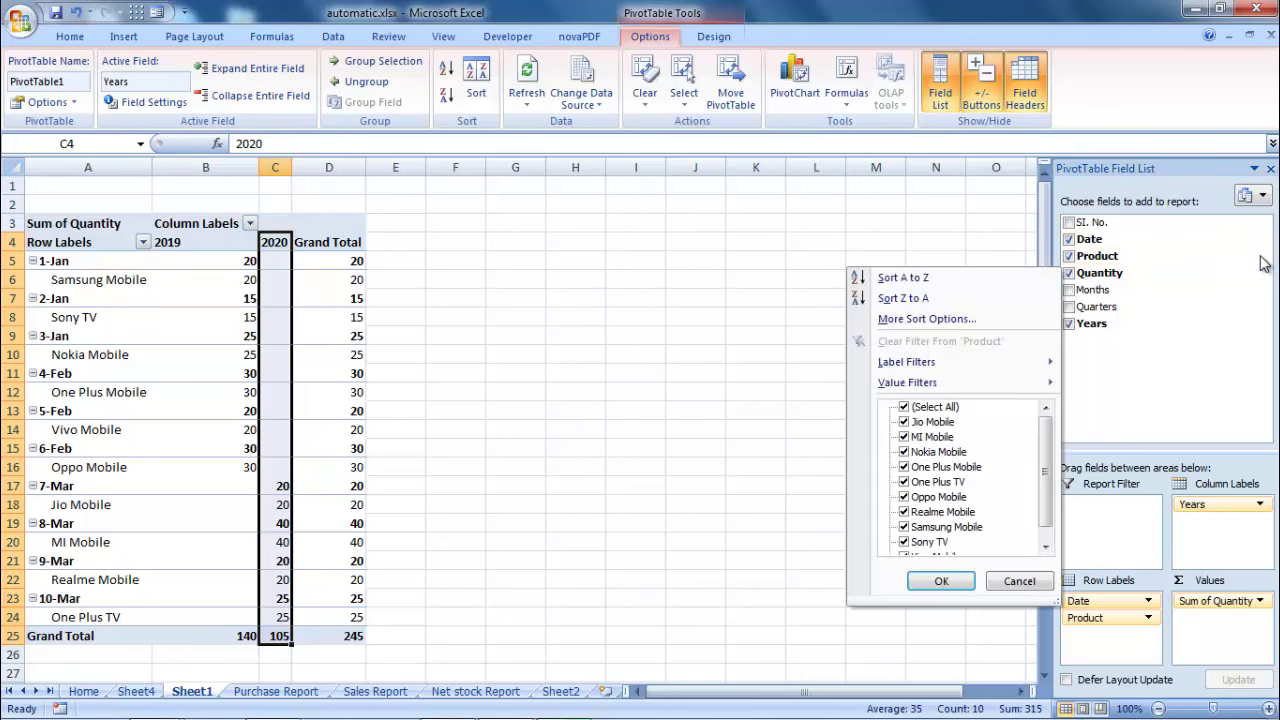
pyautogui.click(905, 408)
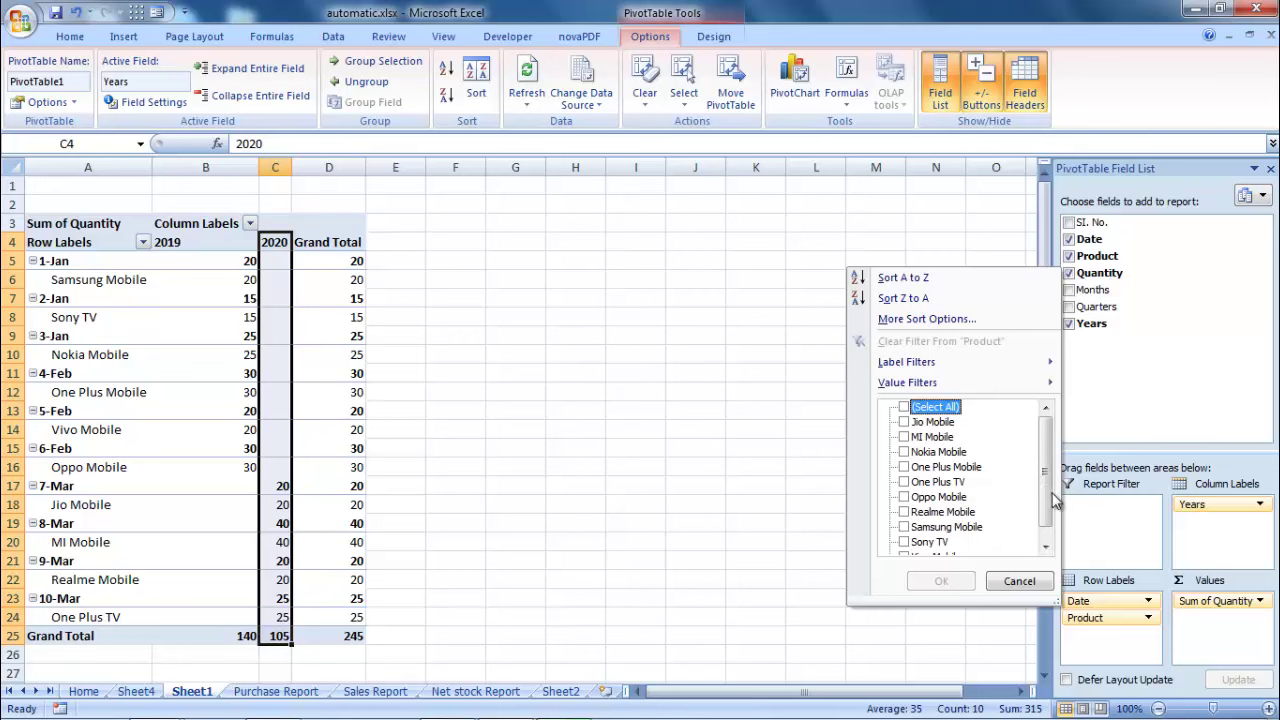
pyautogui.scroll(-1, 1050, 505)
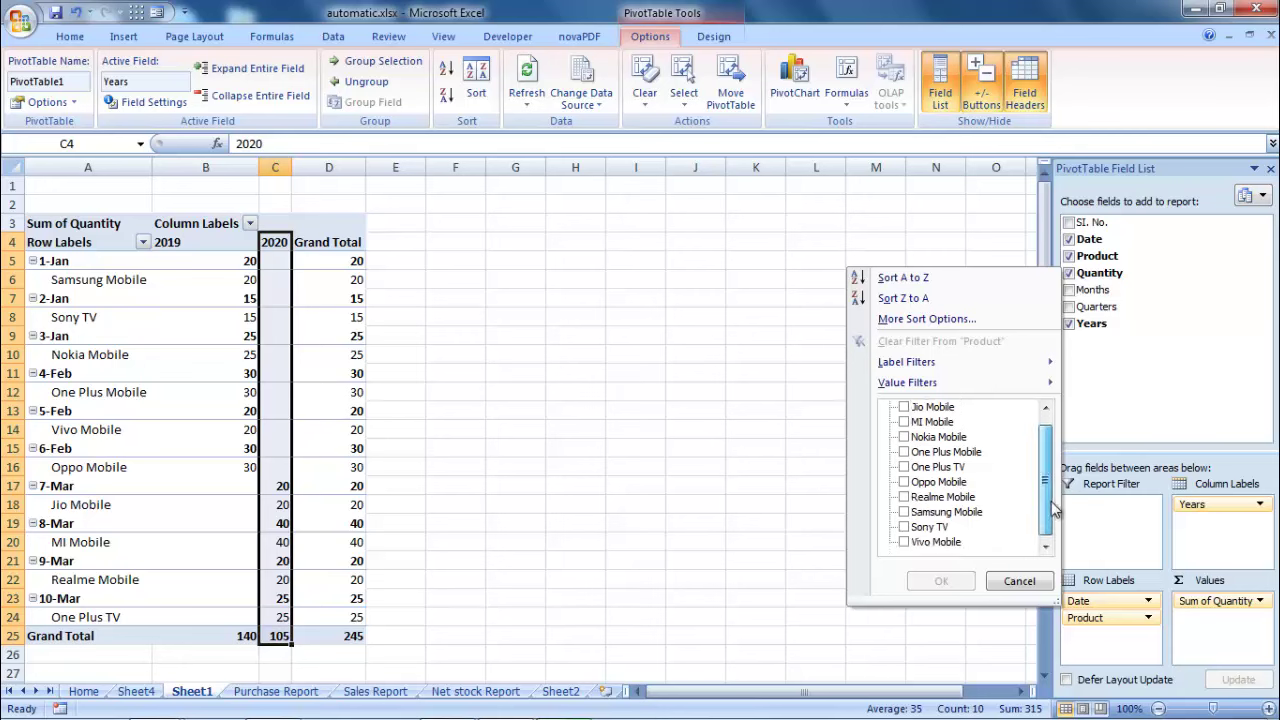
pyautogui.click(905, 512)
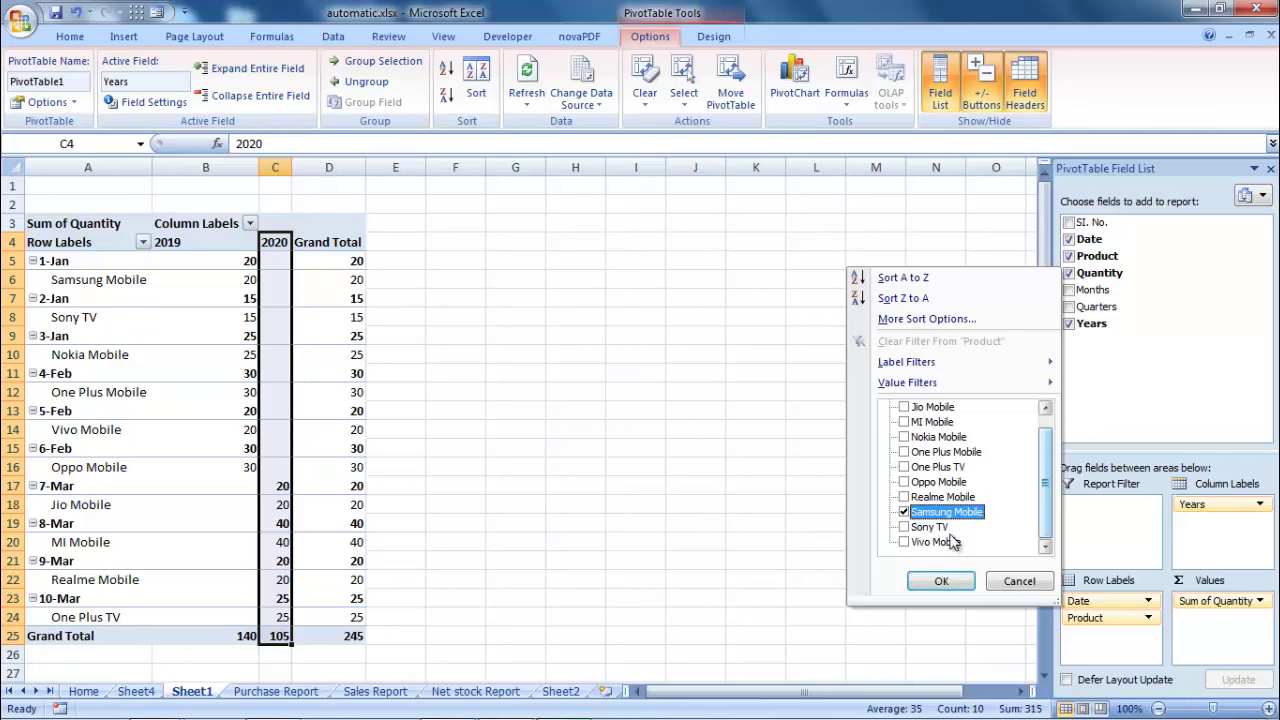
pyautogui.click(941, 581)
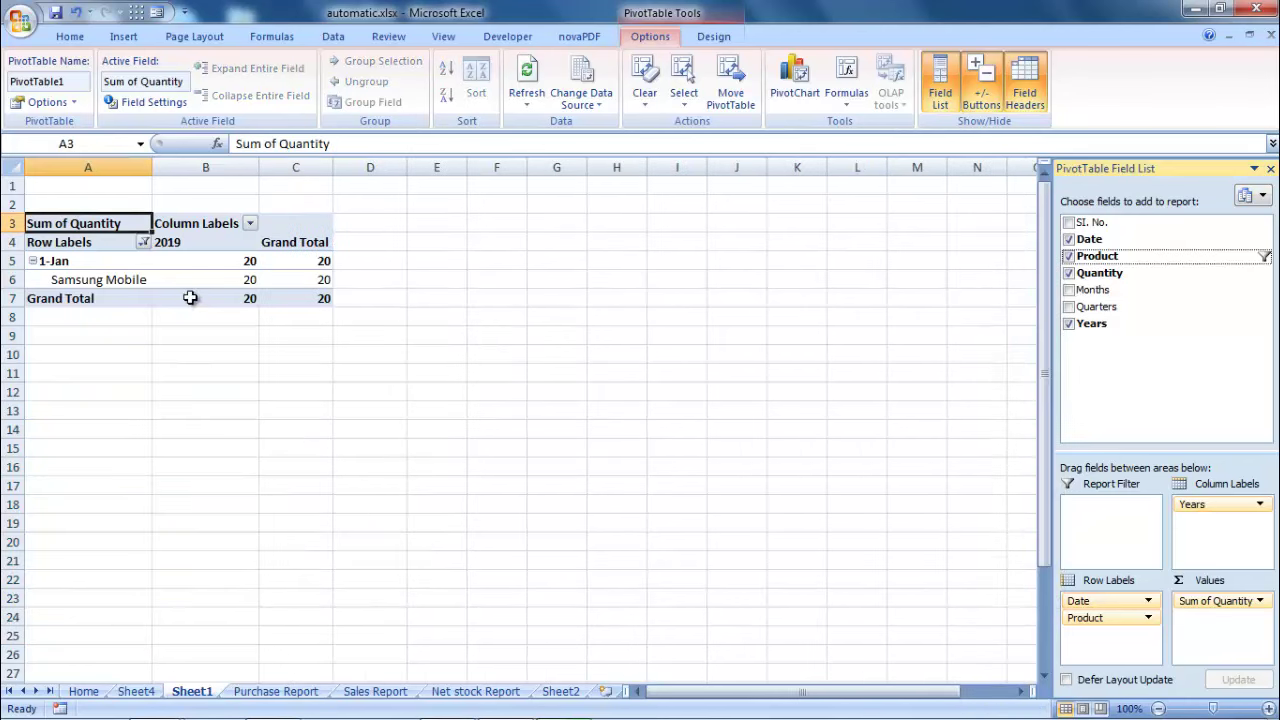
pyautogui.click(188, 245)
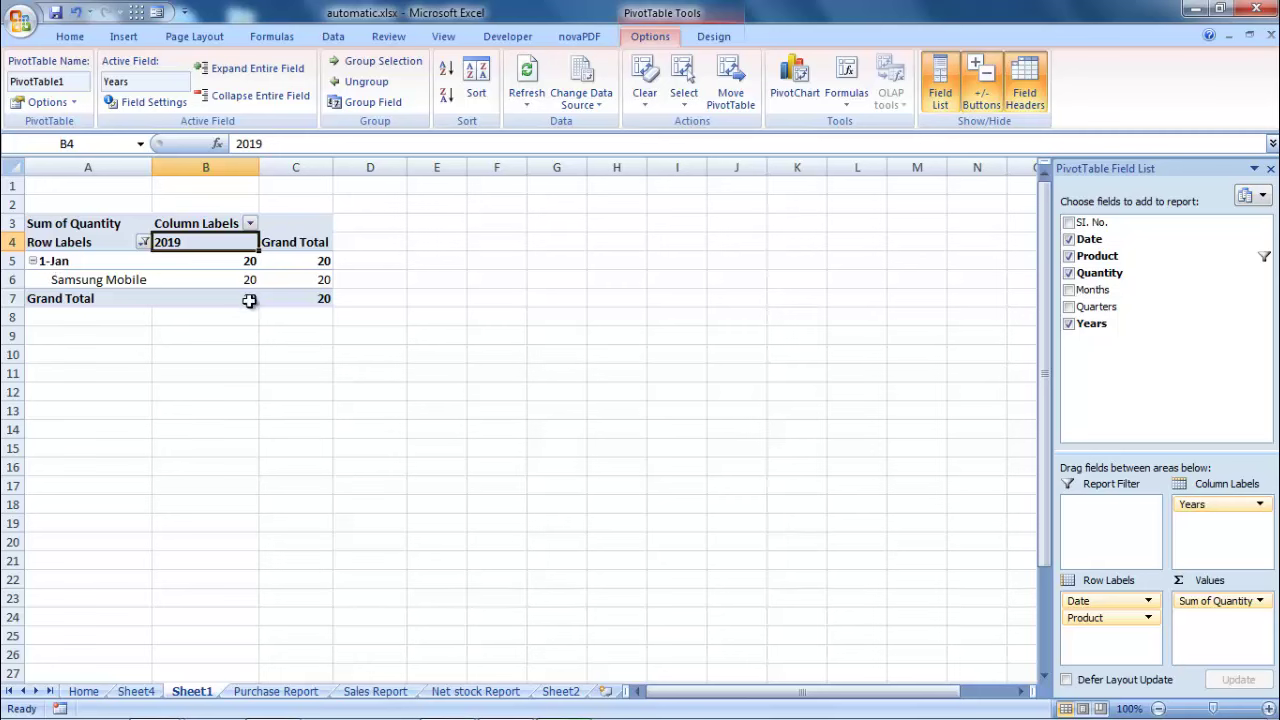
pyautogui.moveTo(250, 305)
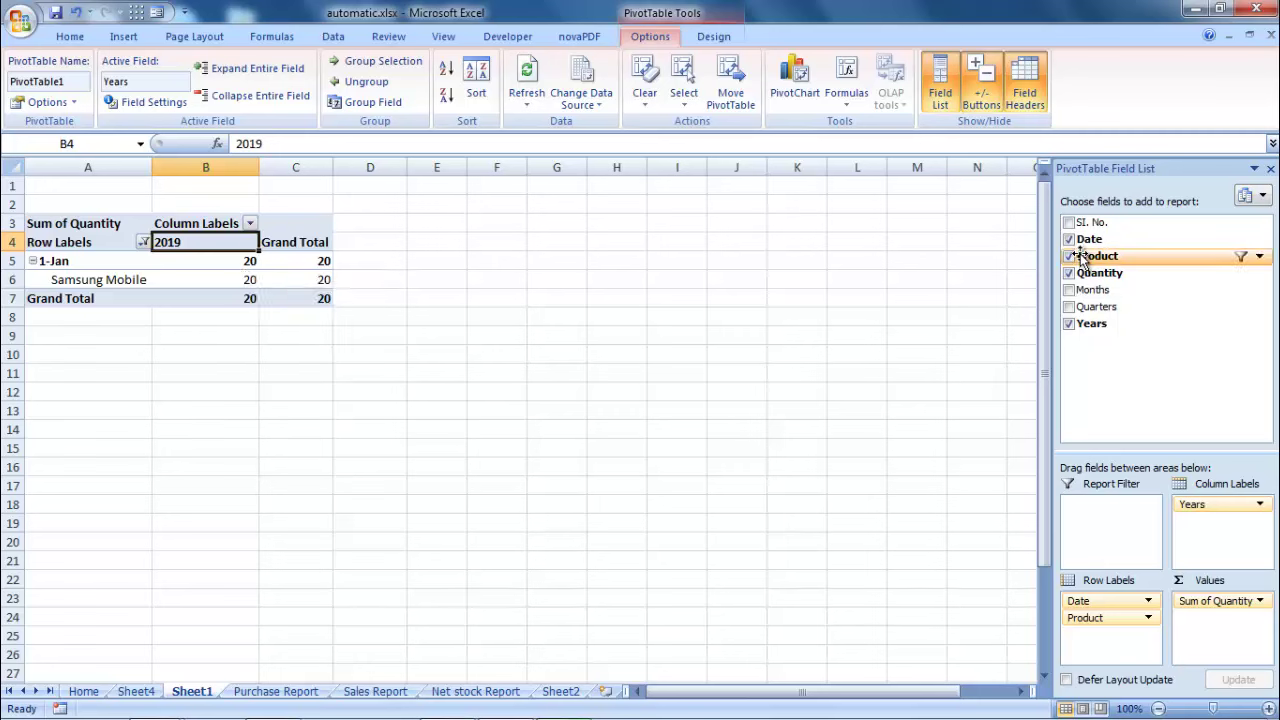
pyautogui.click(1259, 258)
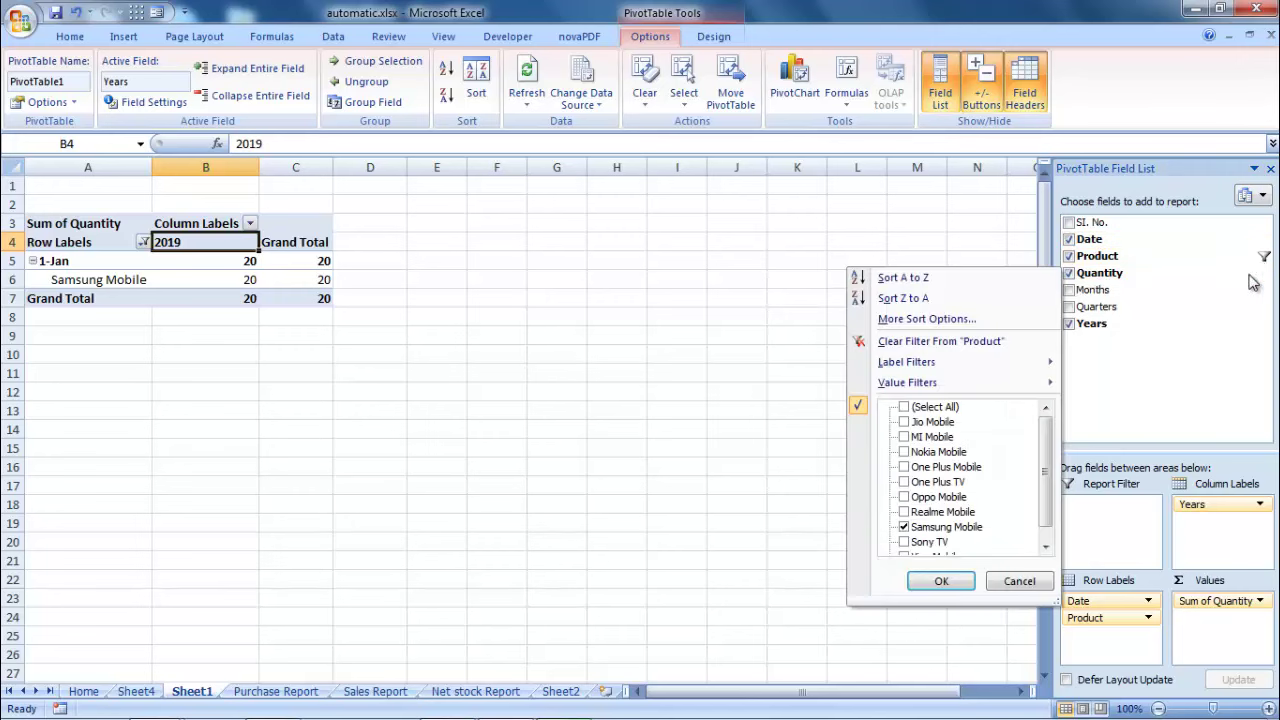
pyautogui.click(906, 407)
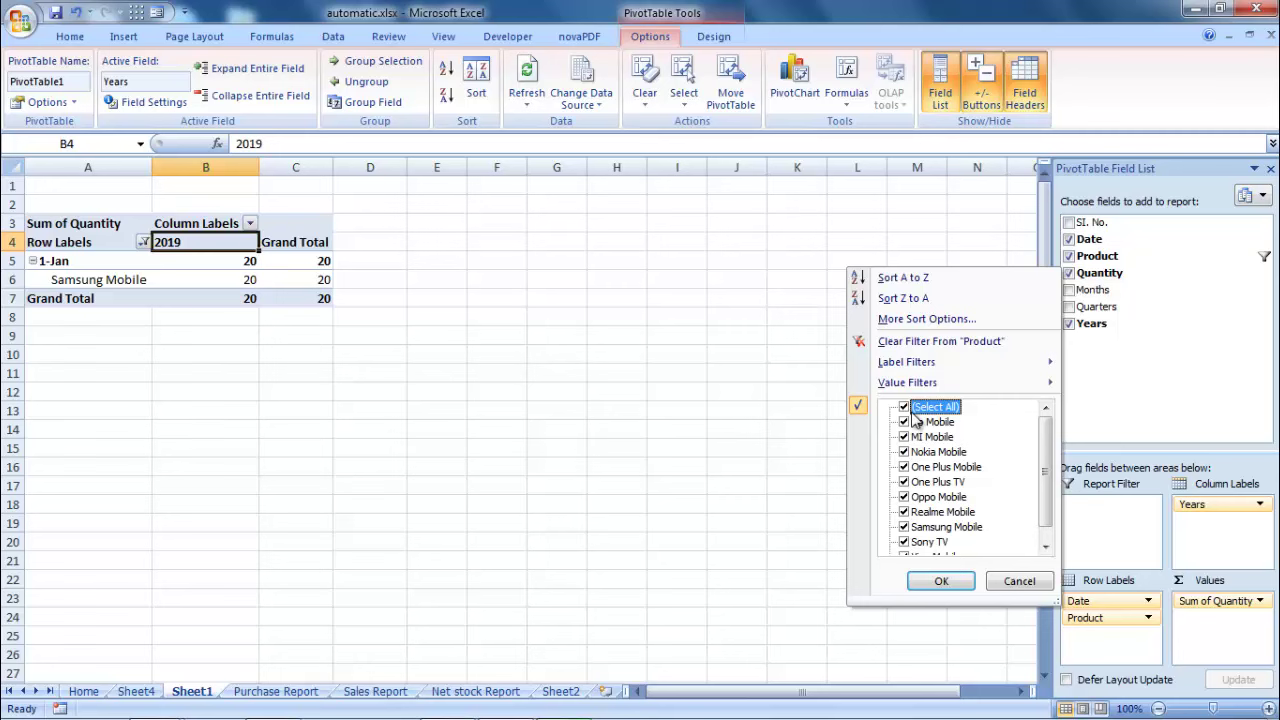
pyautogui.click(941, 581)
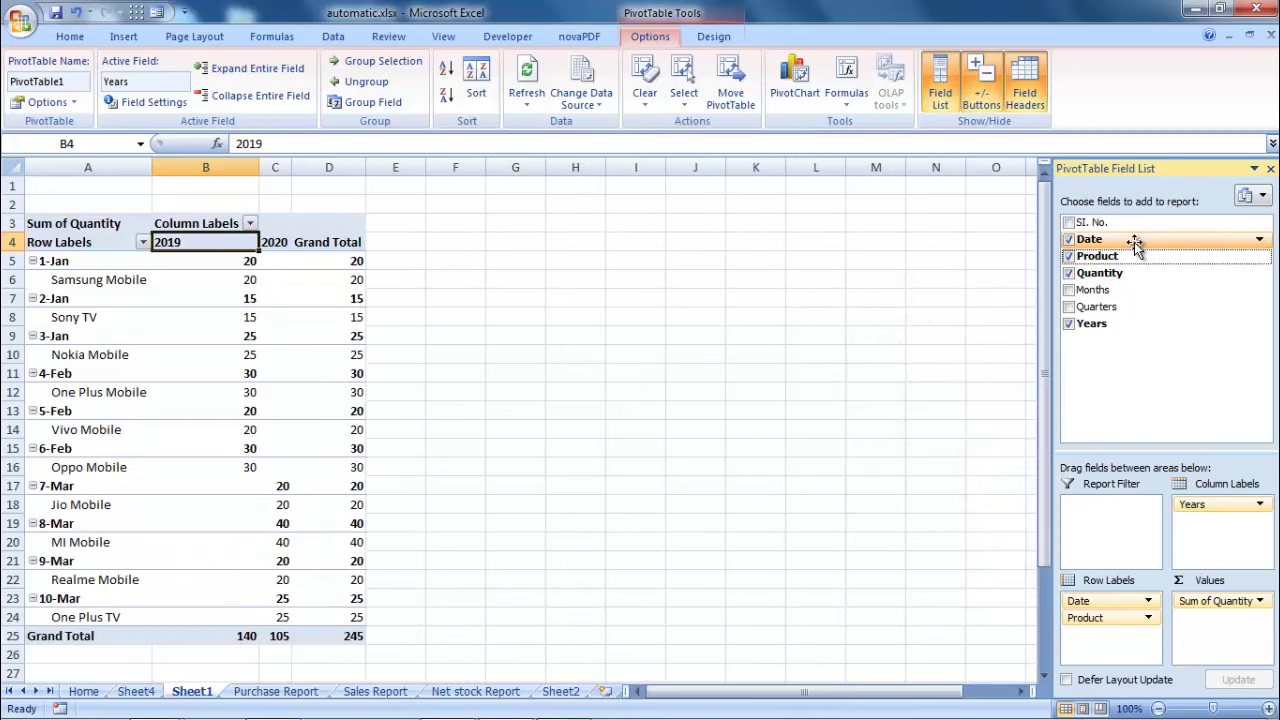
# Filter the pivot table's Date field to show only 1-Jan
pyautogui.click(1260, 240)
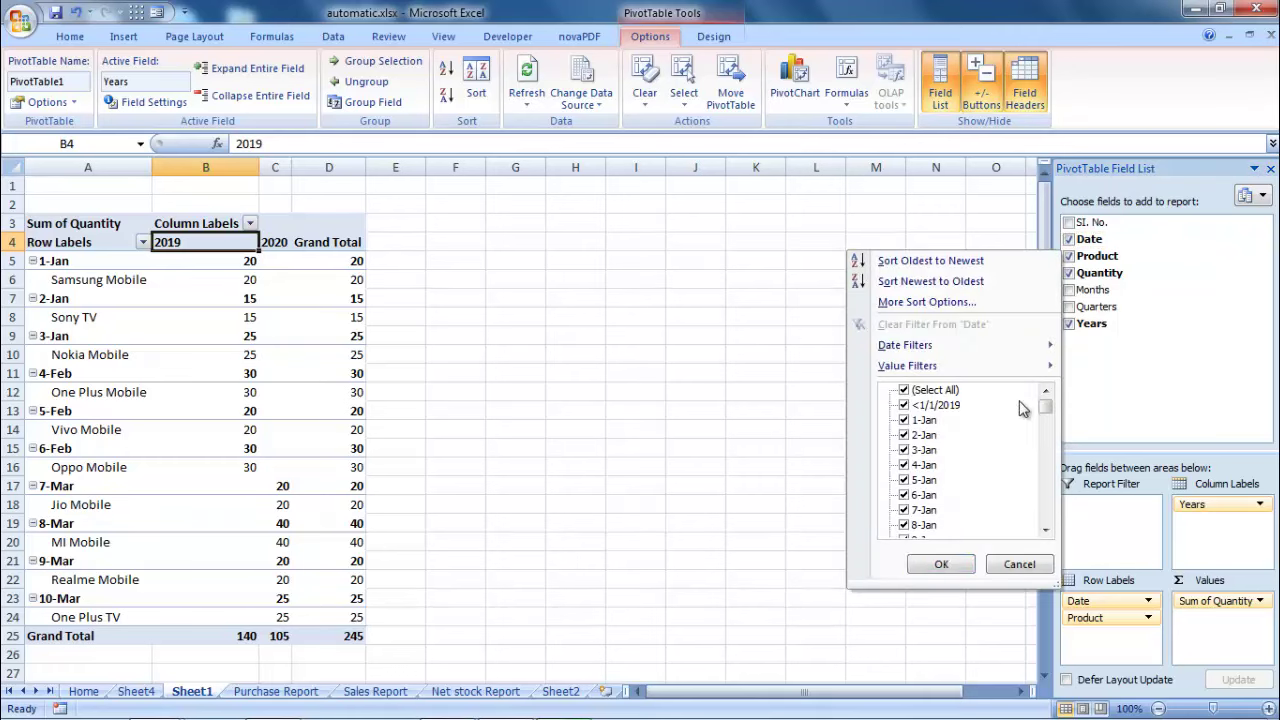
pyautogui.moveTo(1050, 411)
pyautogui.mouseDown()
pyautogui.moveTo(1050, 445)
pyautogui.moveTo(1046, 404)
pyautogui.mouseUp()
pyautogui.click(904, 391)
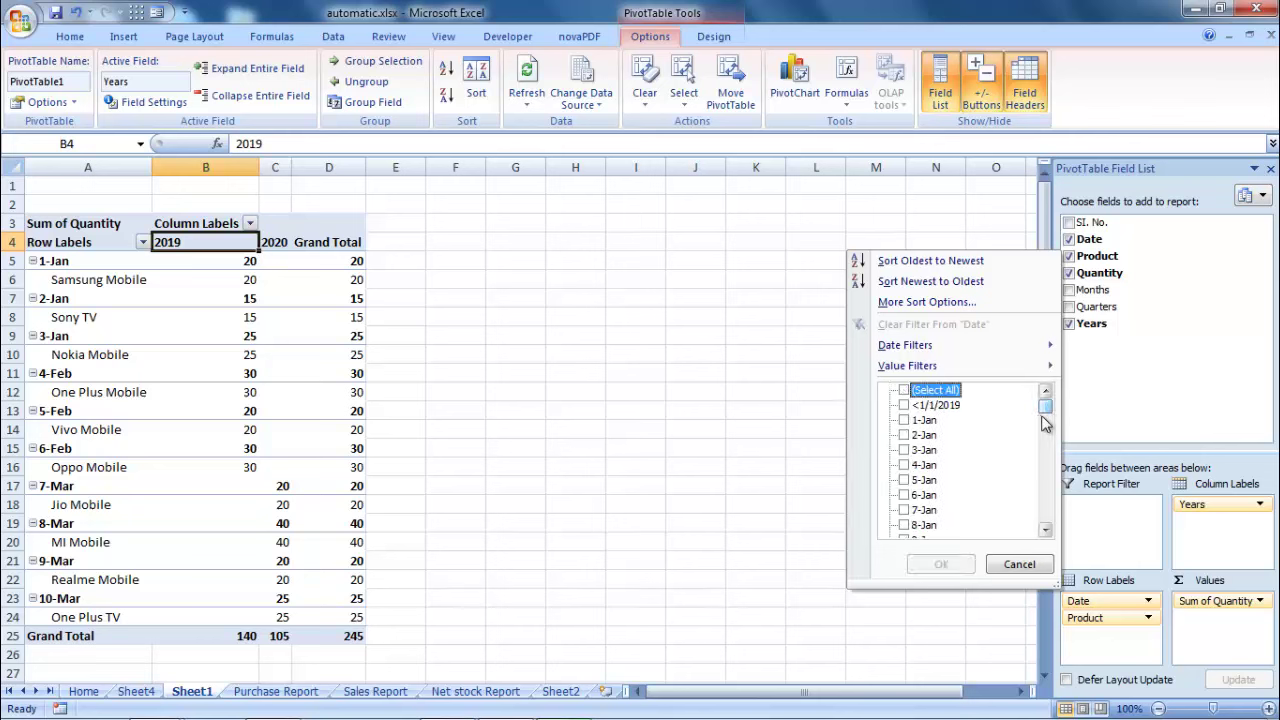
pyautogui.moveTo(1047, 410); pyautogui.dragTo(1055, 435)
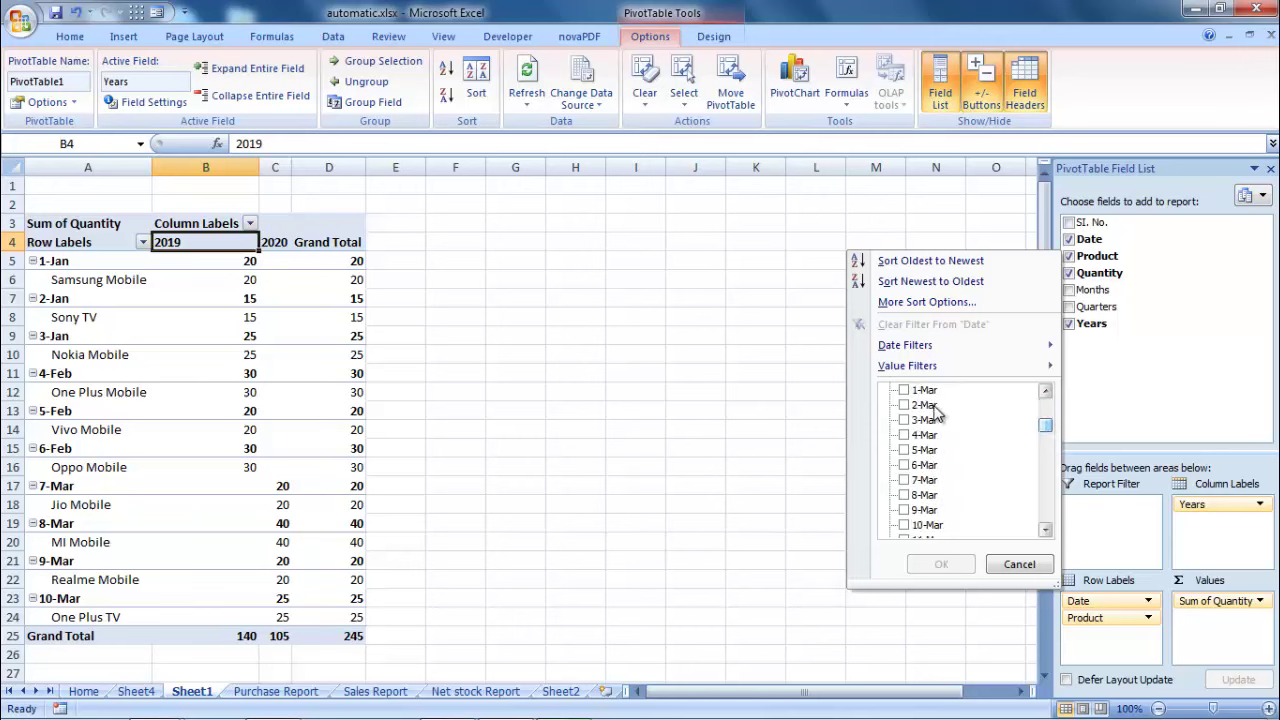
pyautogui.moveTo(1055, 435); pyautogui.dragTo(1045, 404)
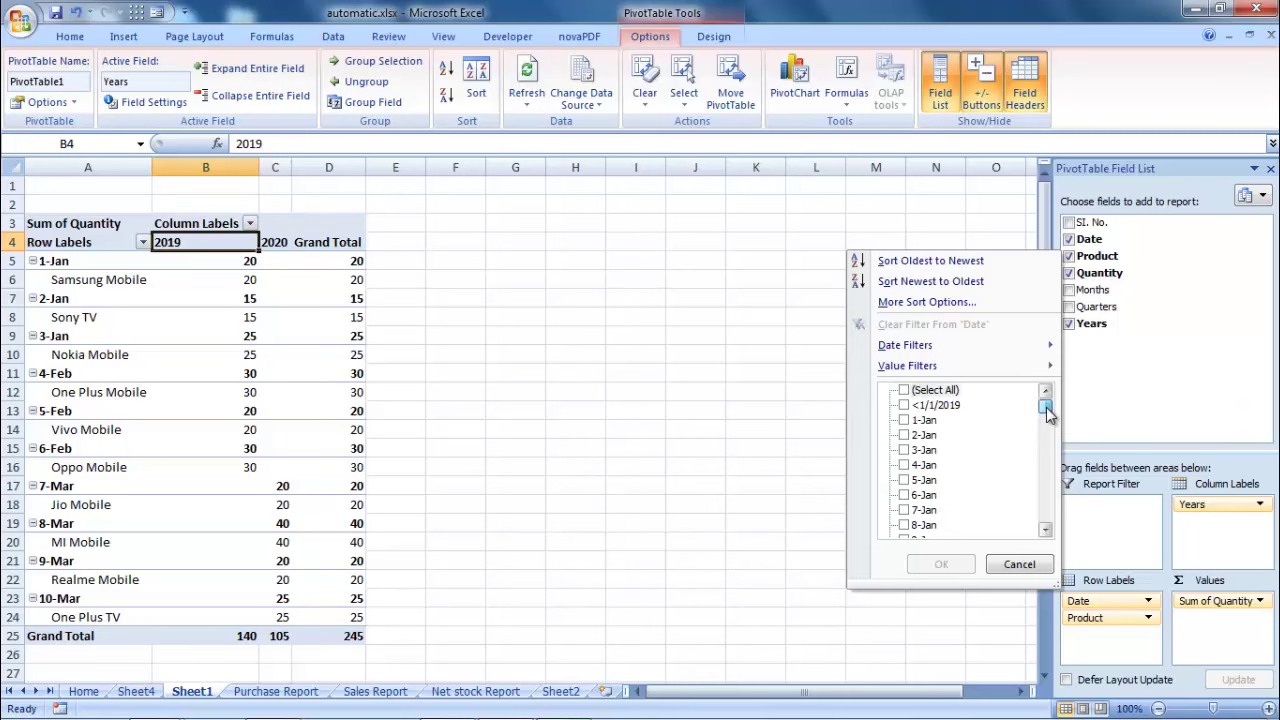
pyautogui.click(904, 420)
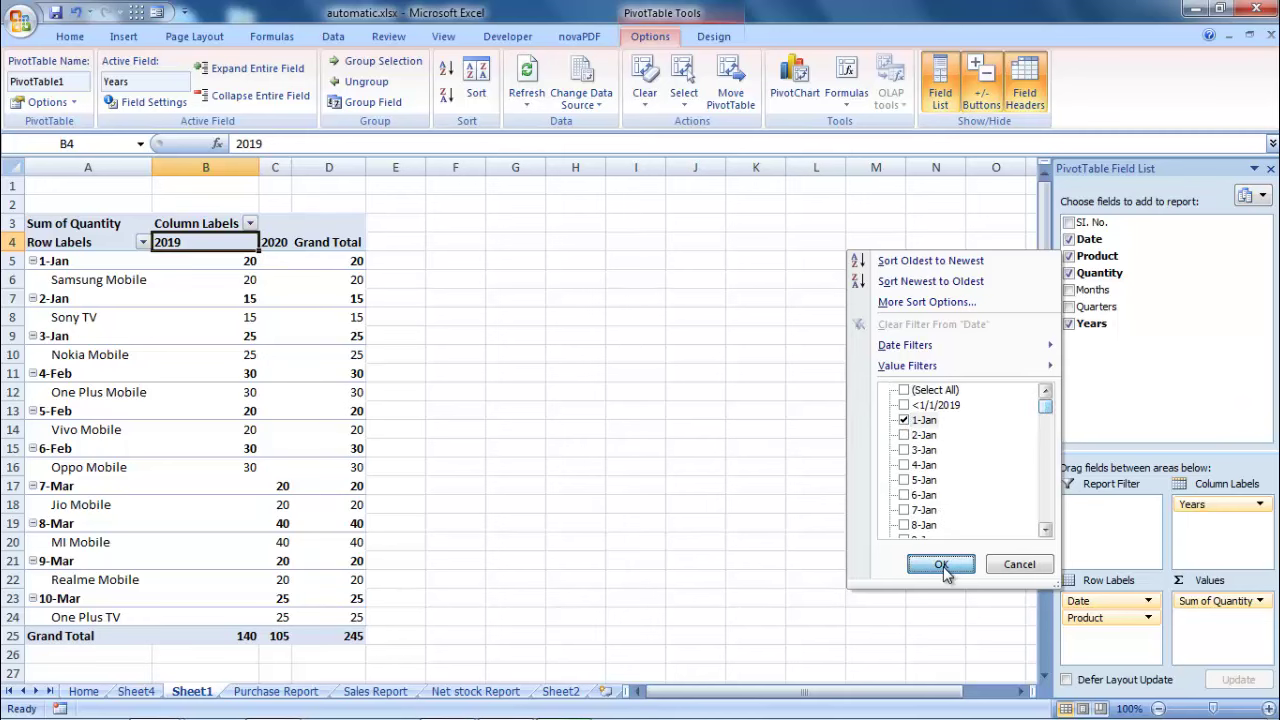
pyautogui.click(942, 565)
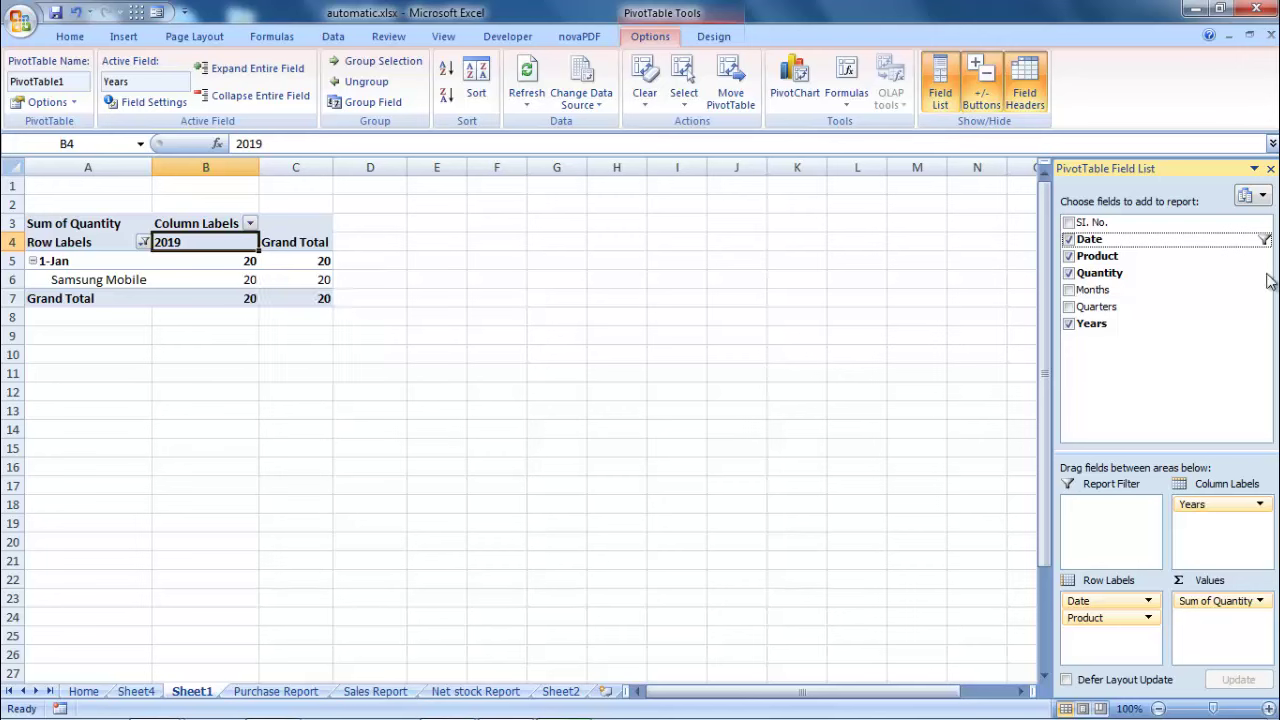
# Switch the Date filter to 2-Jan, leaving only Sony TV with quantity 15
pyautogui.click(1259, 241)
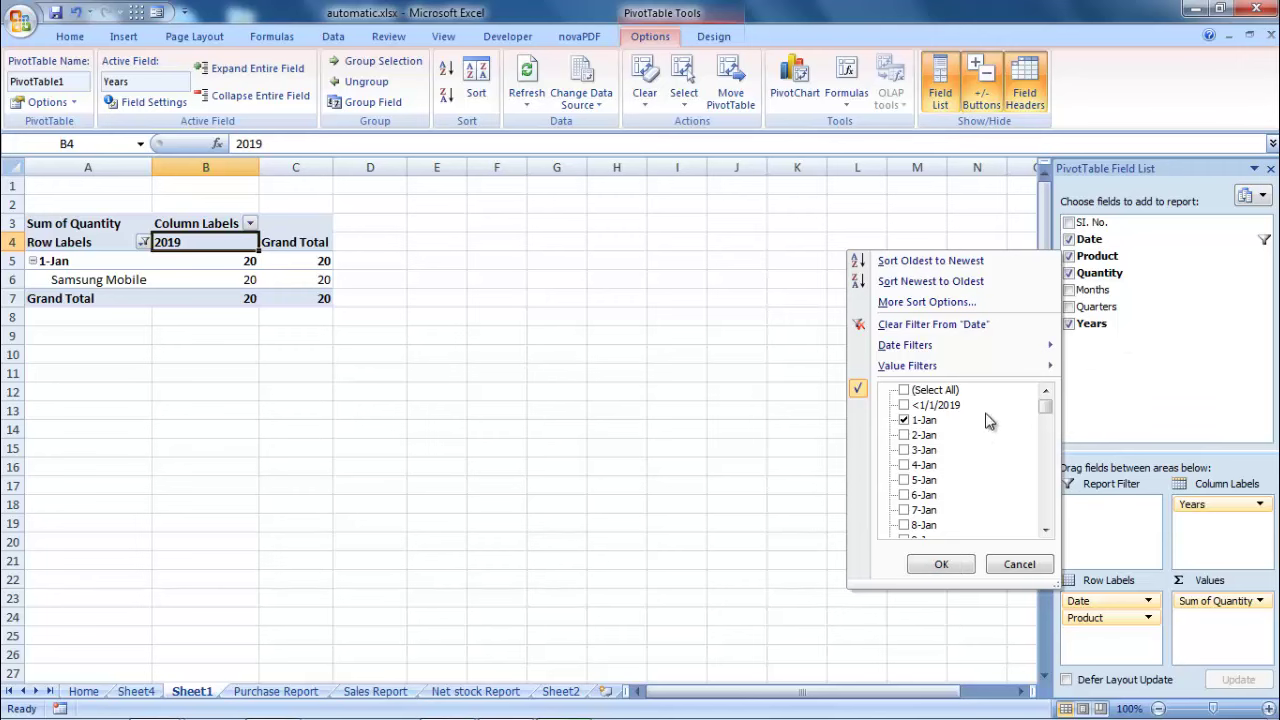
pyautogui.click(904, 420)
pyautogui.click(904, 435)
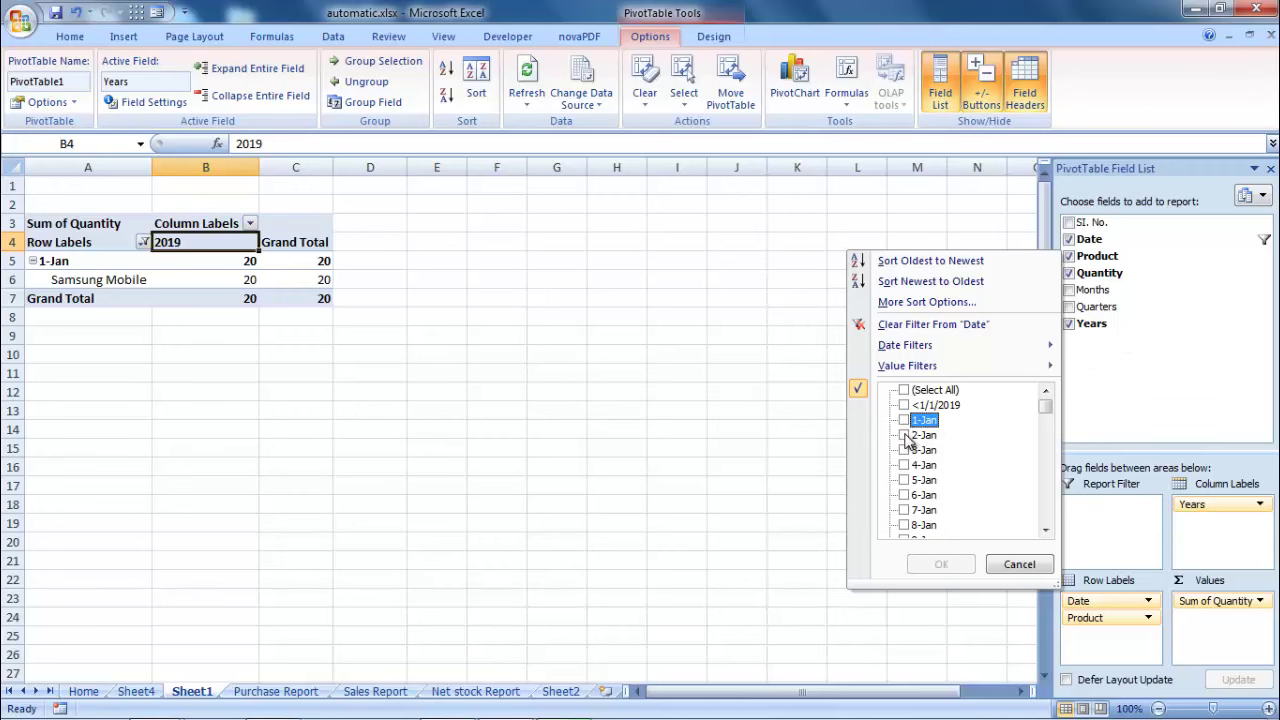
pyautogui.click(941, 564)
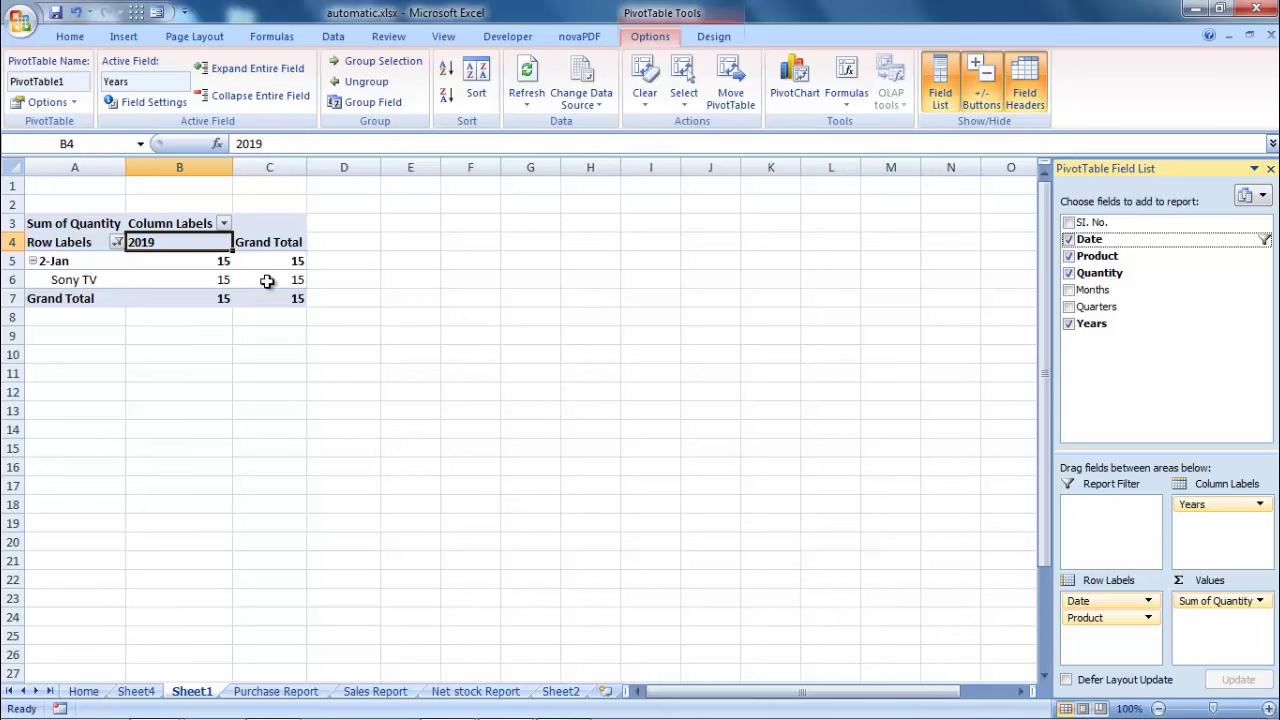
pyautogui.moveTo(271, 280)
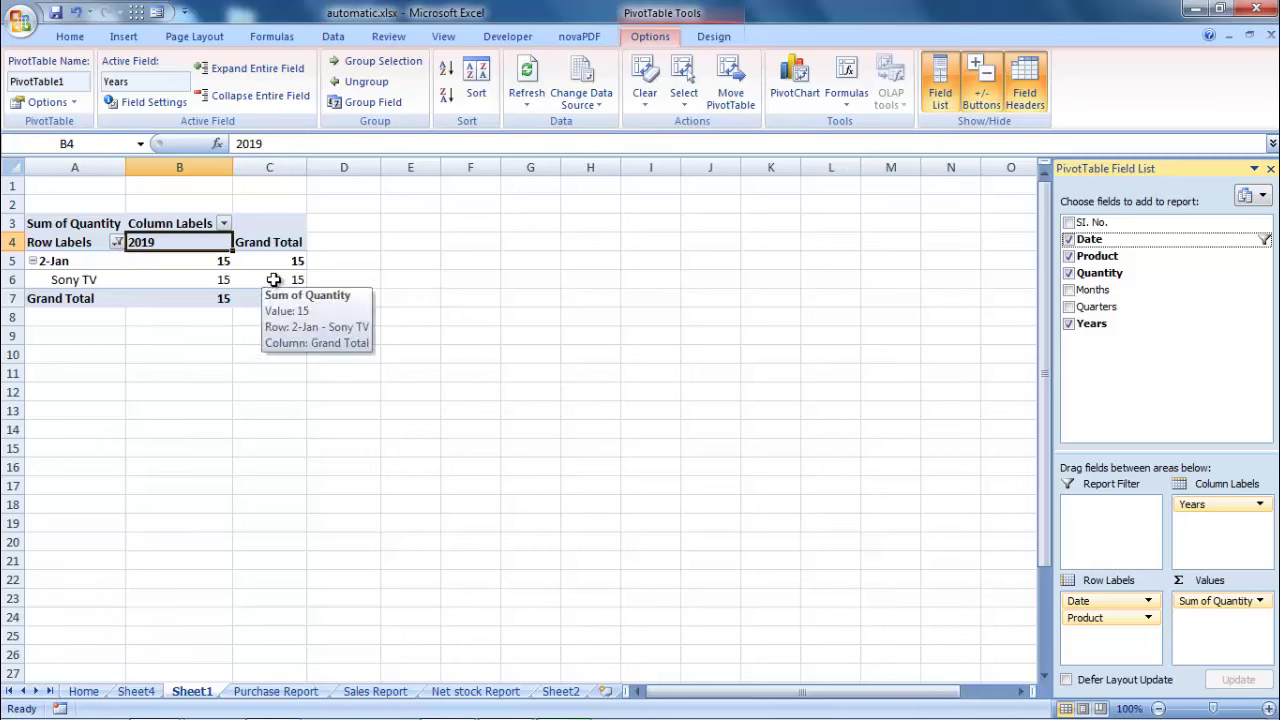